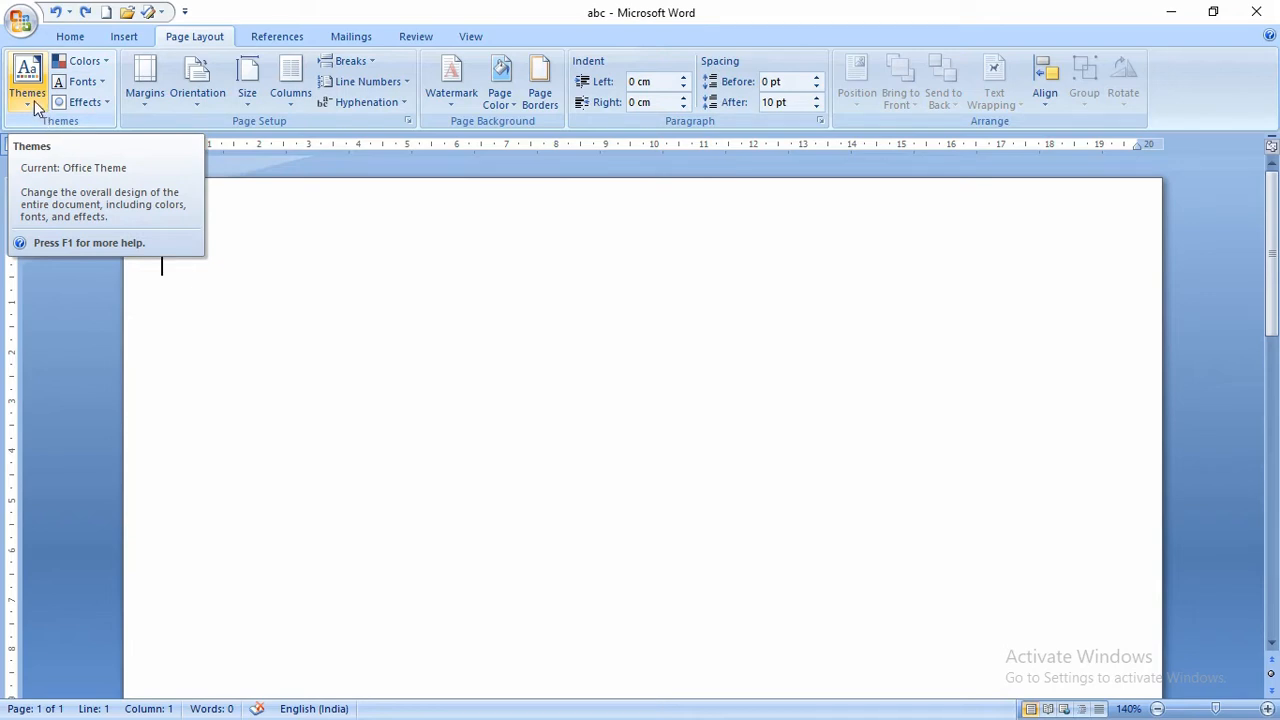
- Apply the Equity theme and browse its Colors, Fonts and Effects galleries
left_click(34, 100)
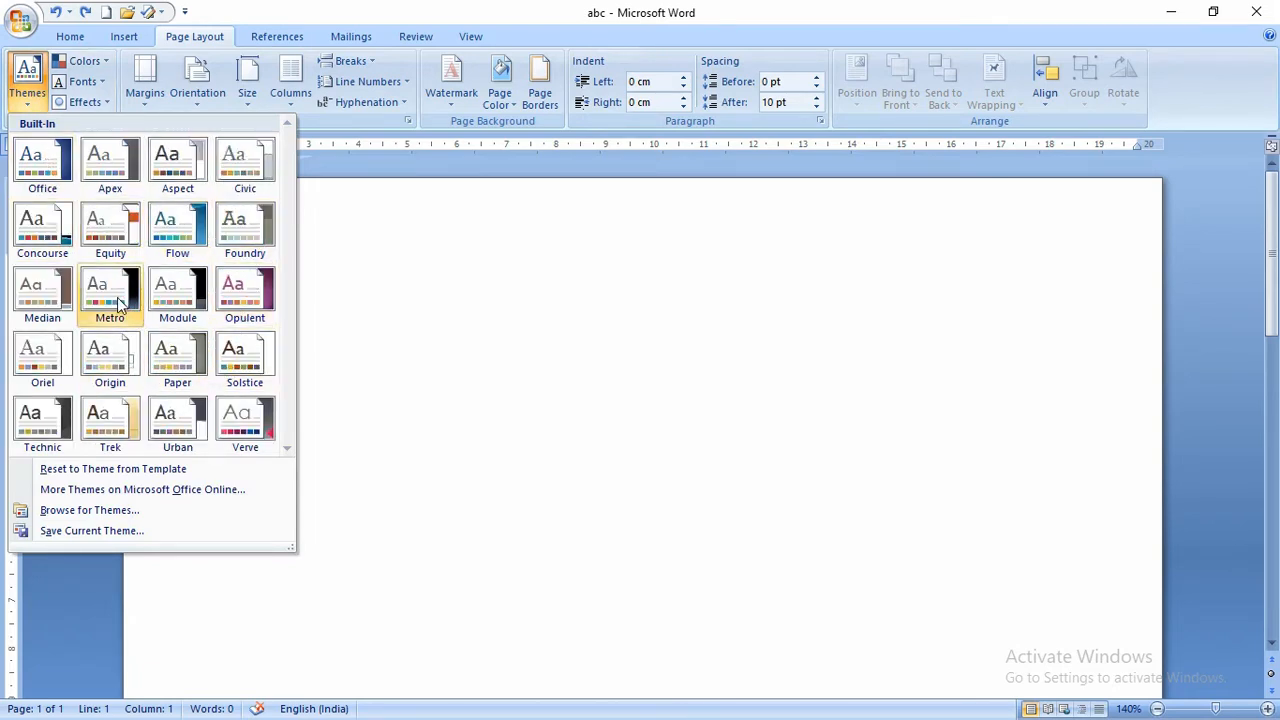
left_click(106, 236)
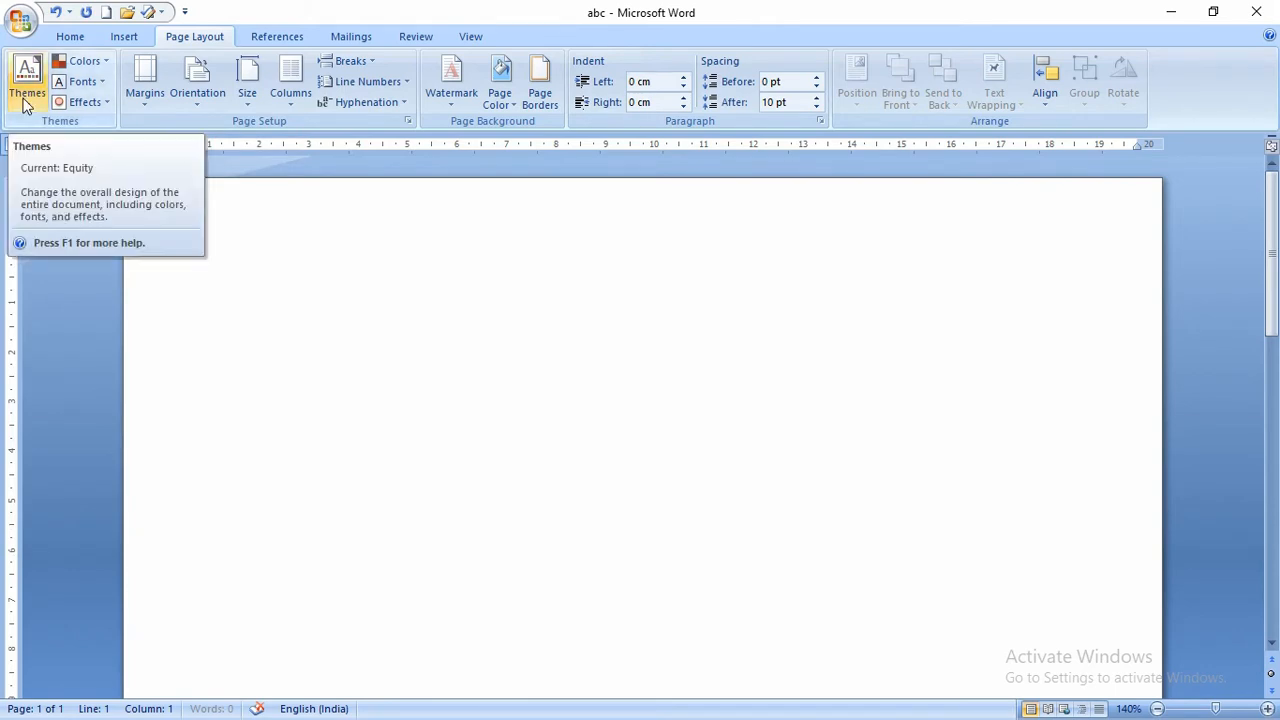
left_click(88, 63)
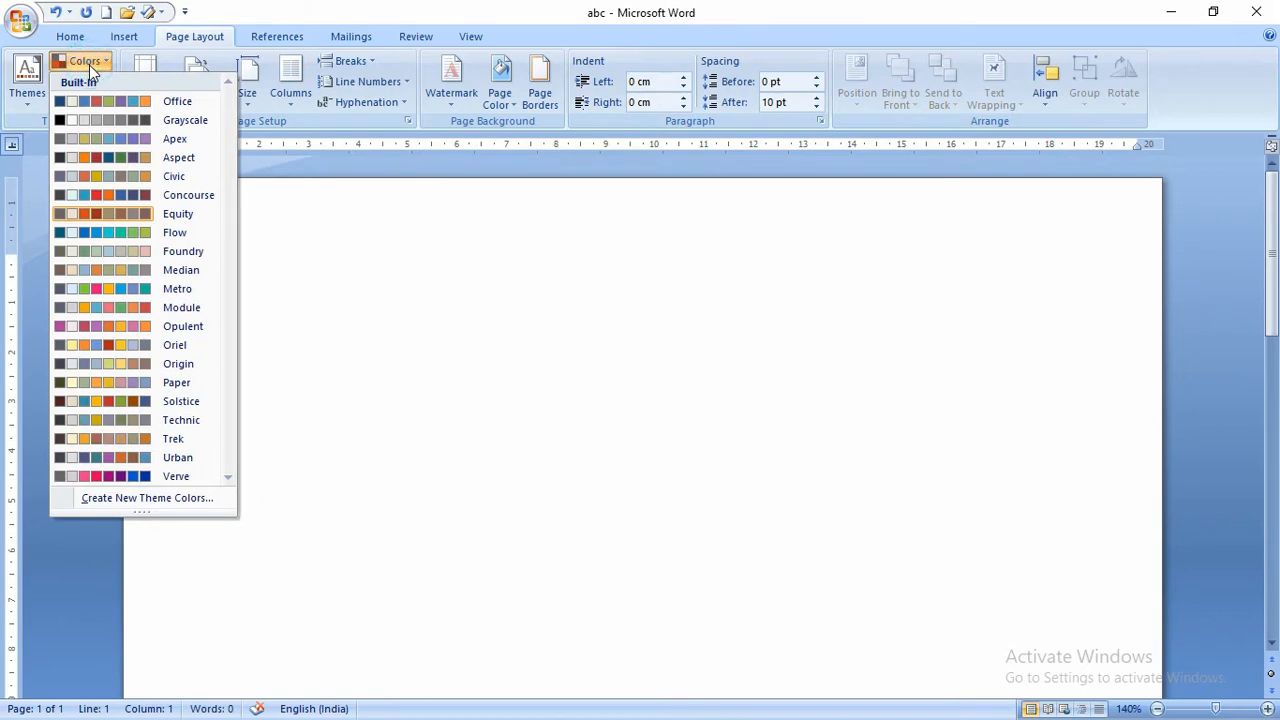
left_click(89, 65)
left_click(93, 82)
left_click(92, 82)
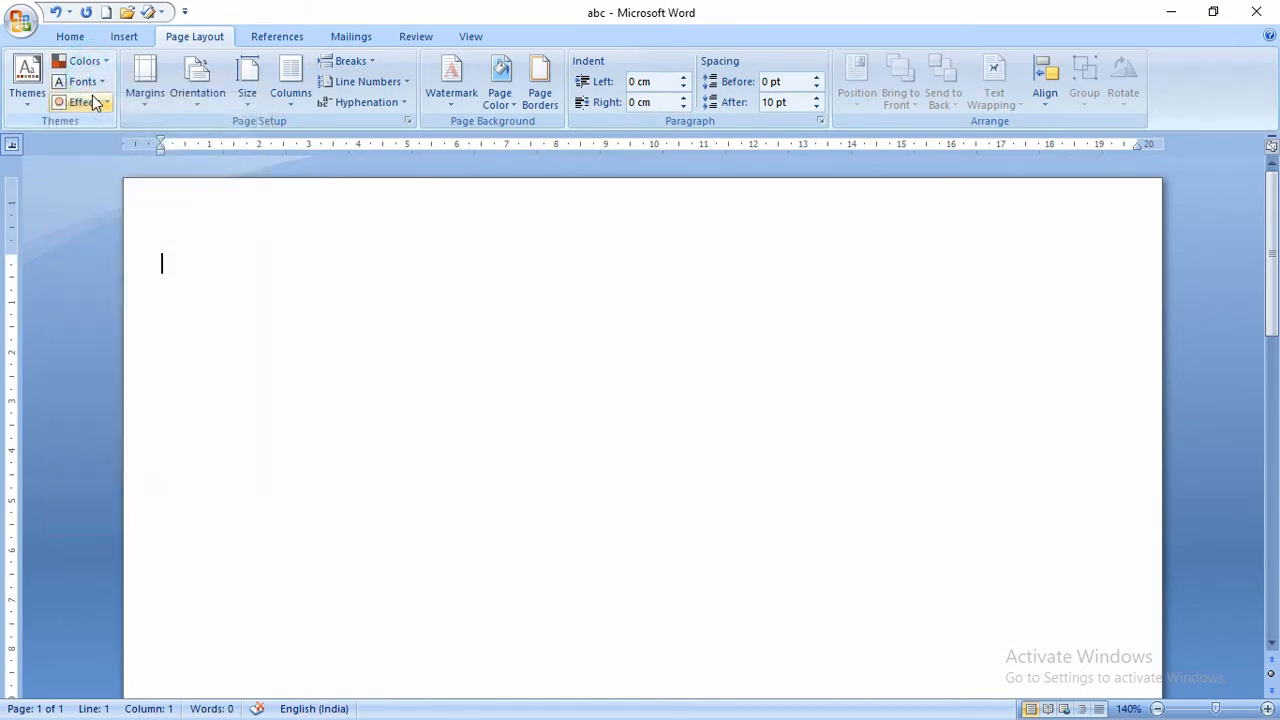
left_click(87, 100)
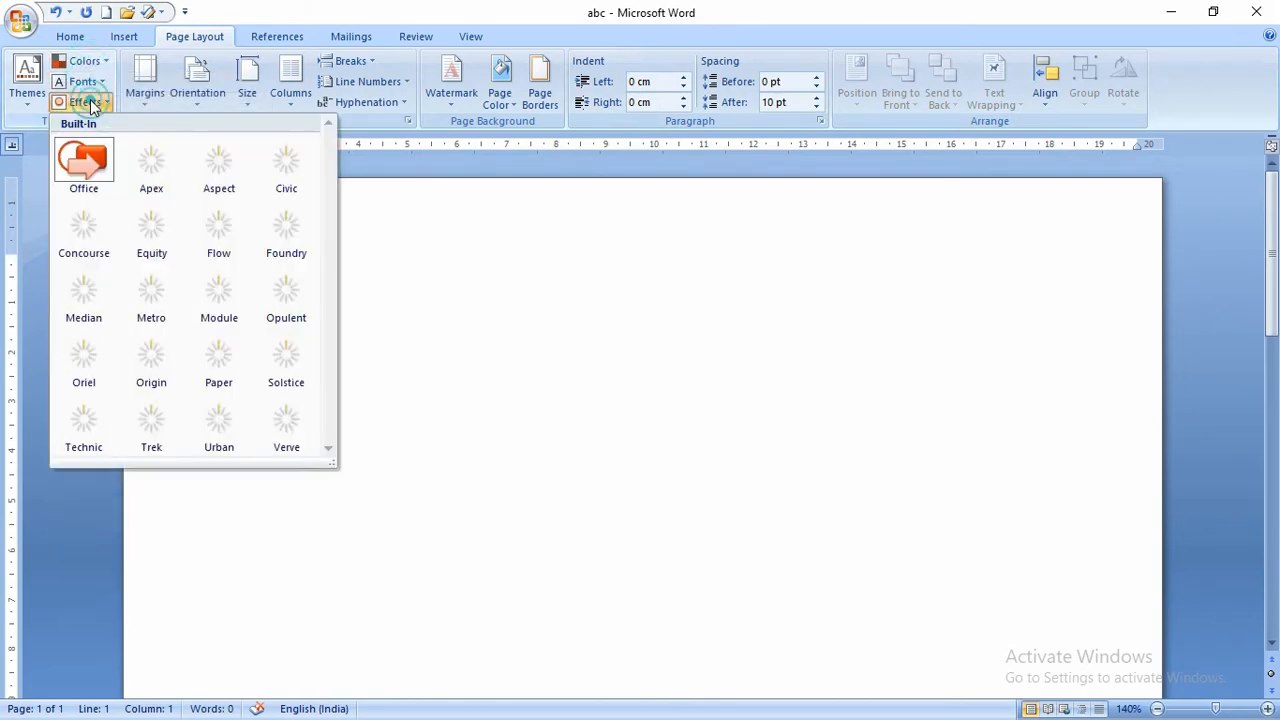
- Type a line of filler characters at the top of the page
left_click(510, 282)
type("hkjhkjhjkhjkhjkhjkhjkhjkhjk")
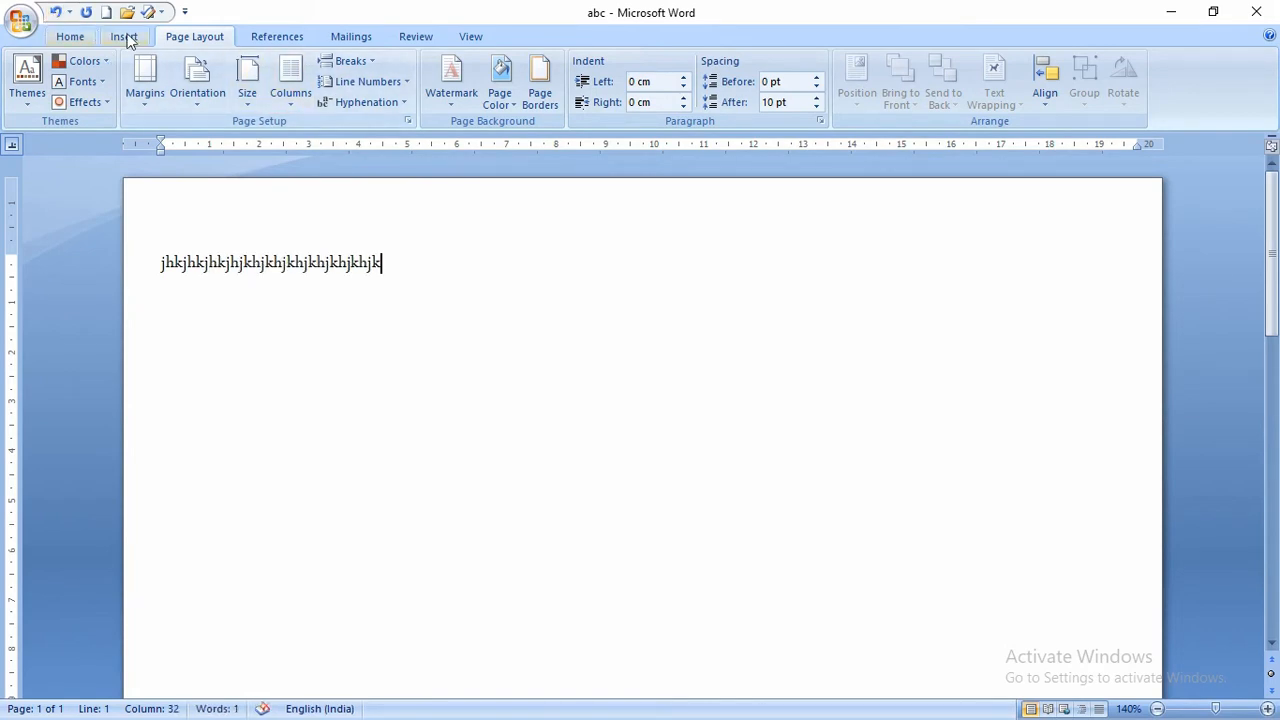
- Insert a Basic Block List SmartArt diagram below the text line
left_click(124, 36)
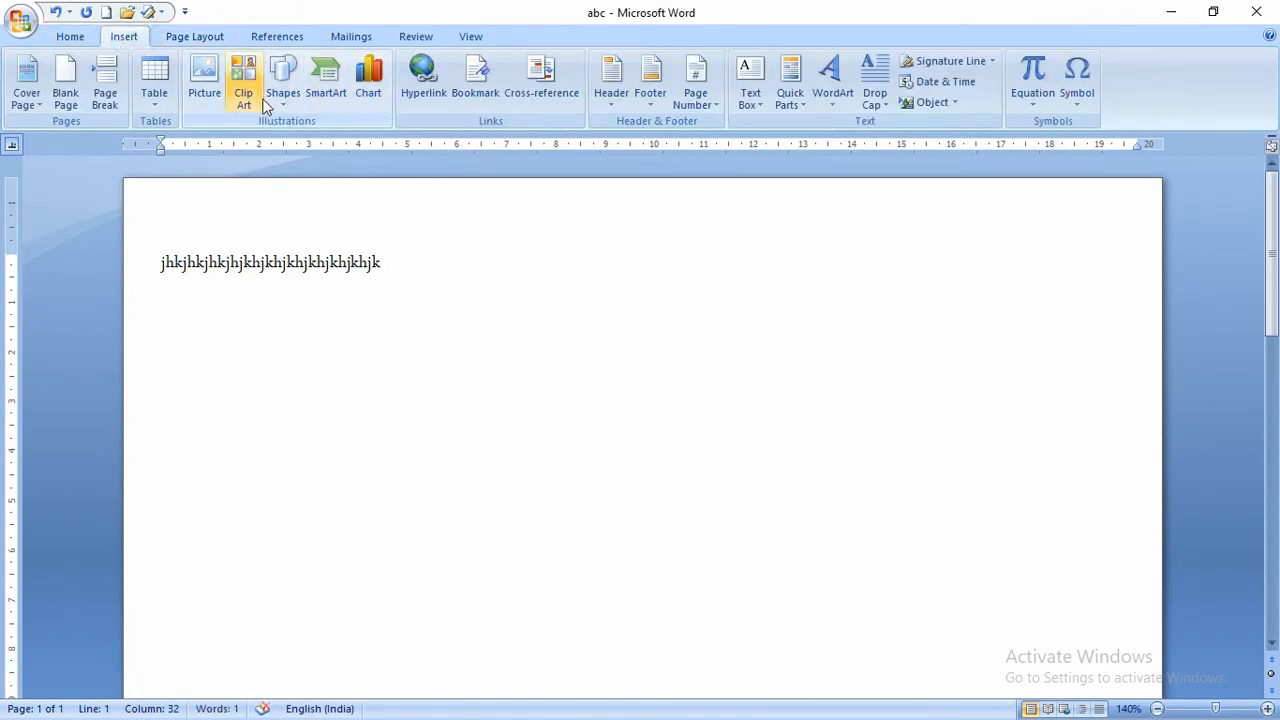
left_click(327, 85)
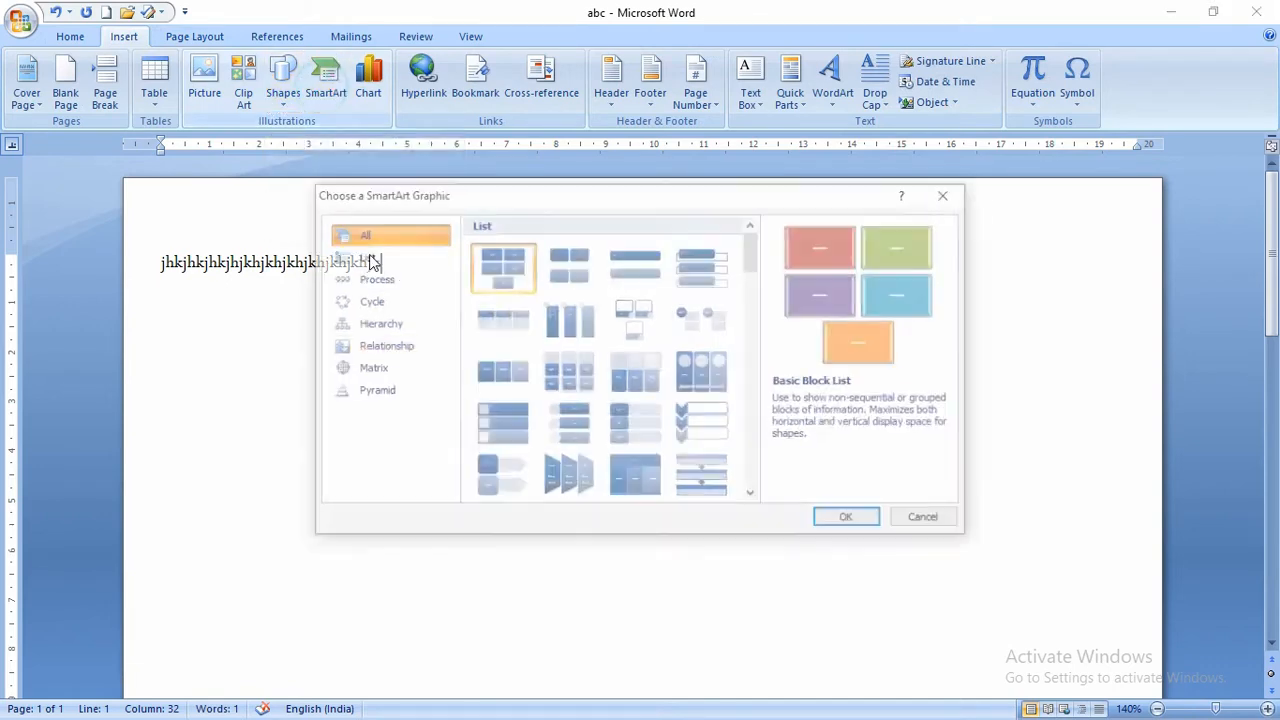
double_click(515, 268)
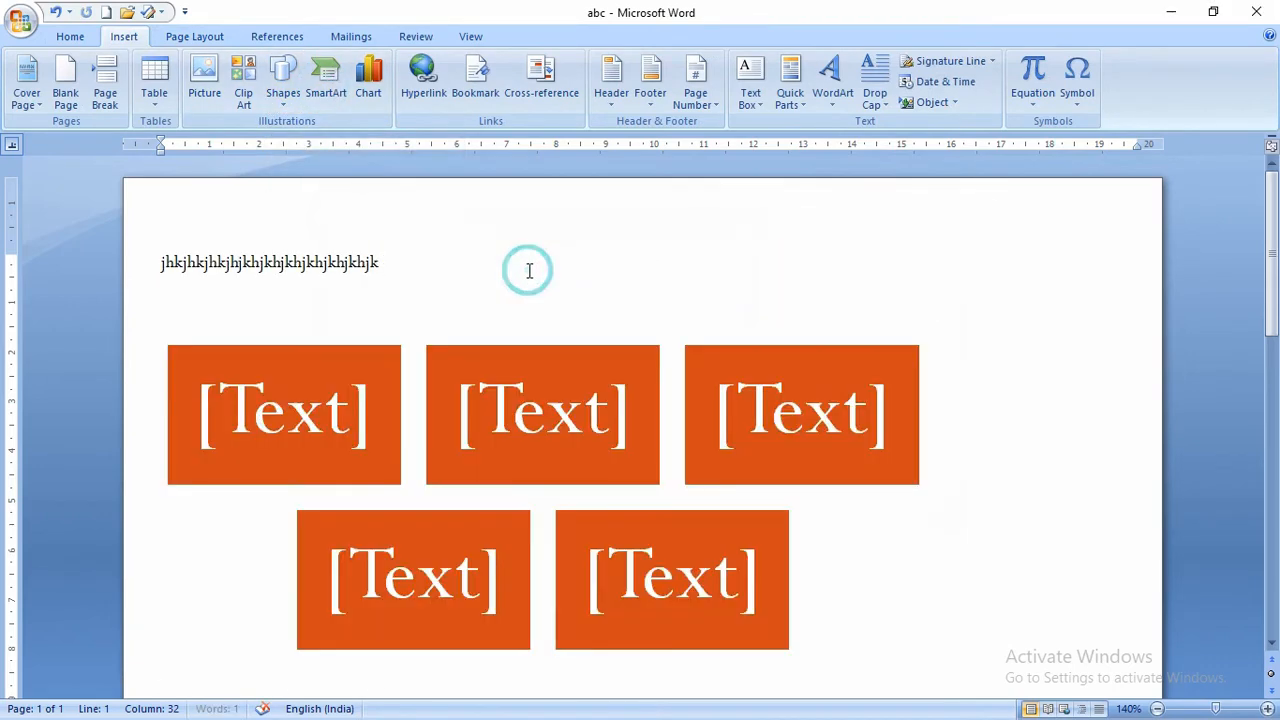
left_click(517, 234)
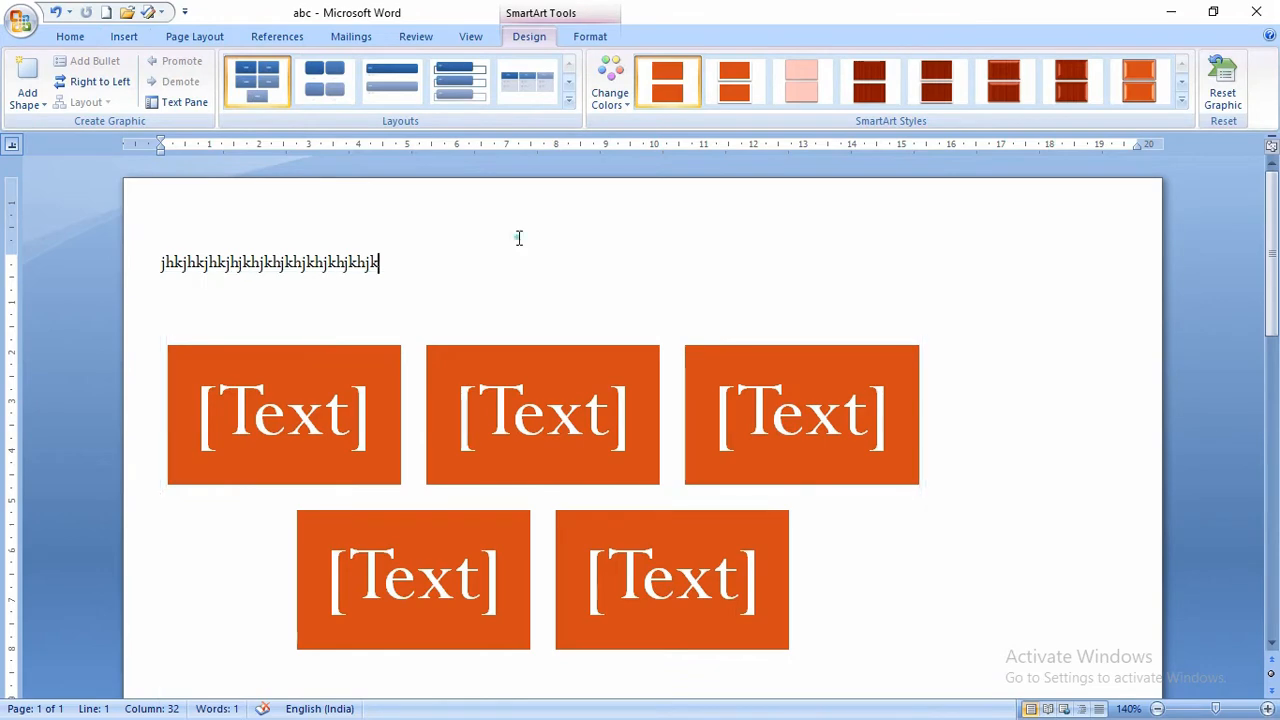
- Switch the document to the Urban theme with Solstice theme effects
left_click(194, 36)
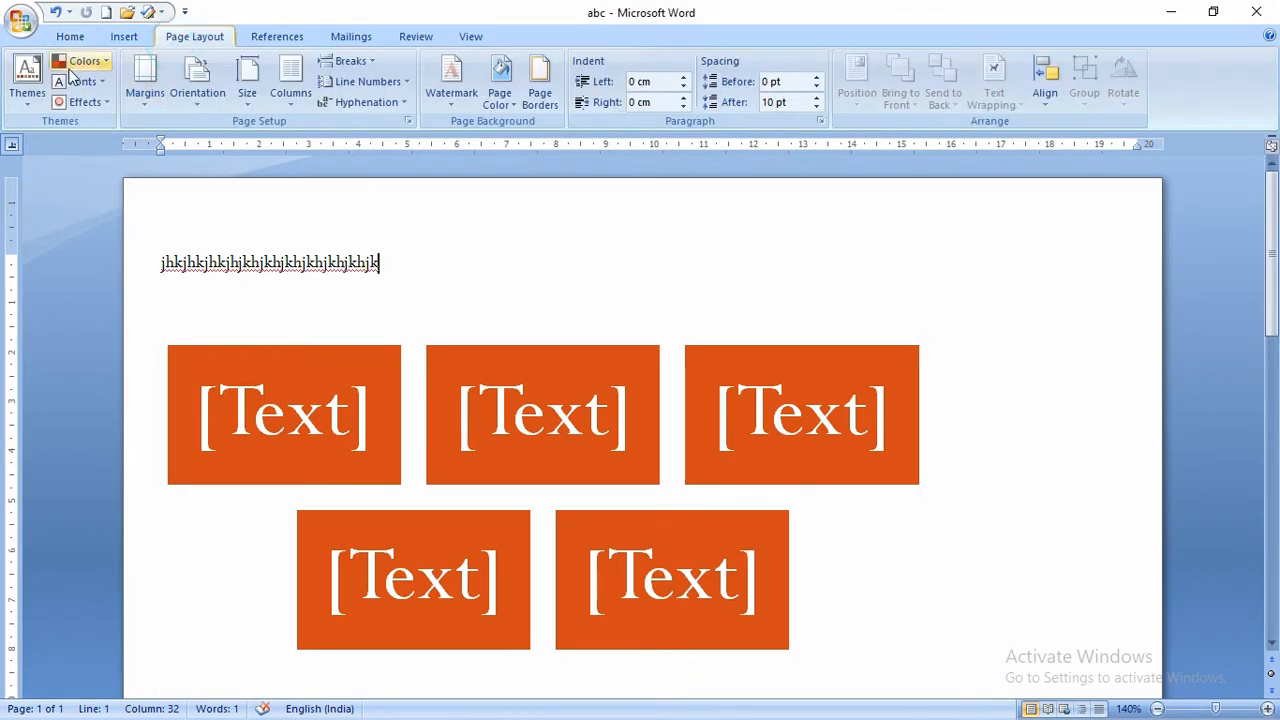
left_click(27, 80)
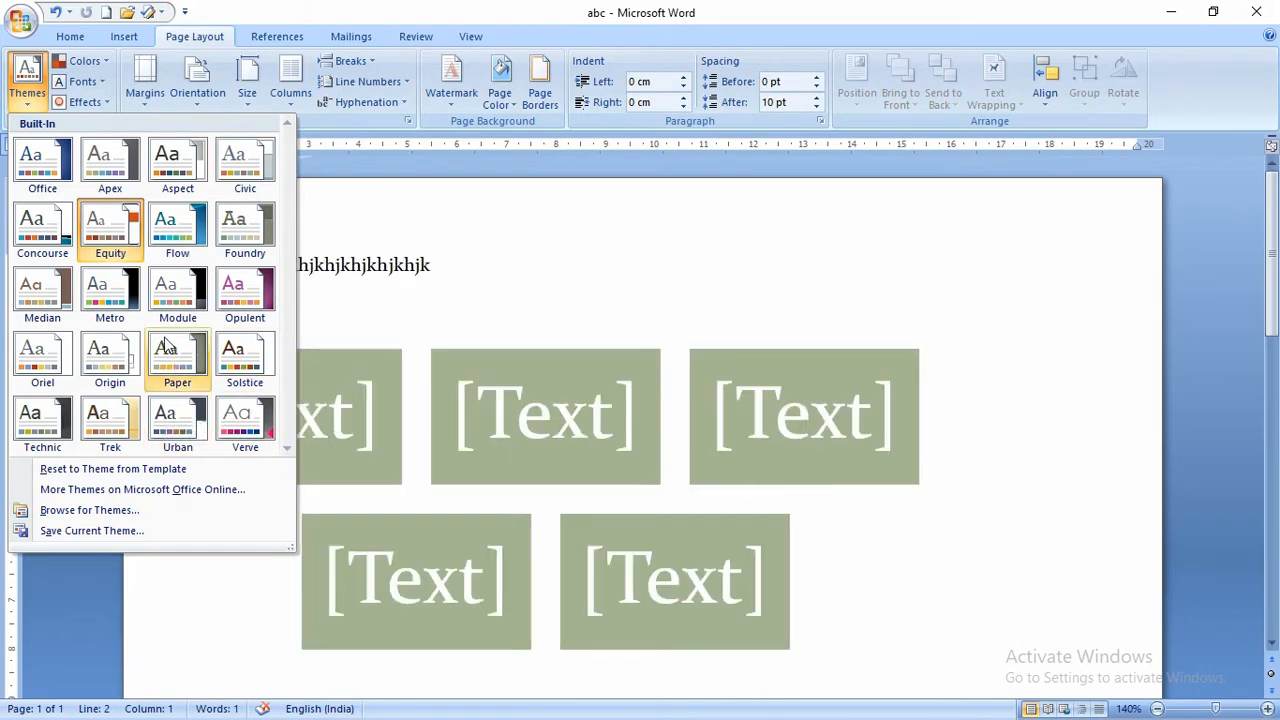
left_click(172, 412)
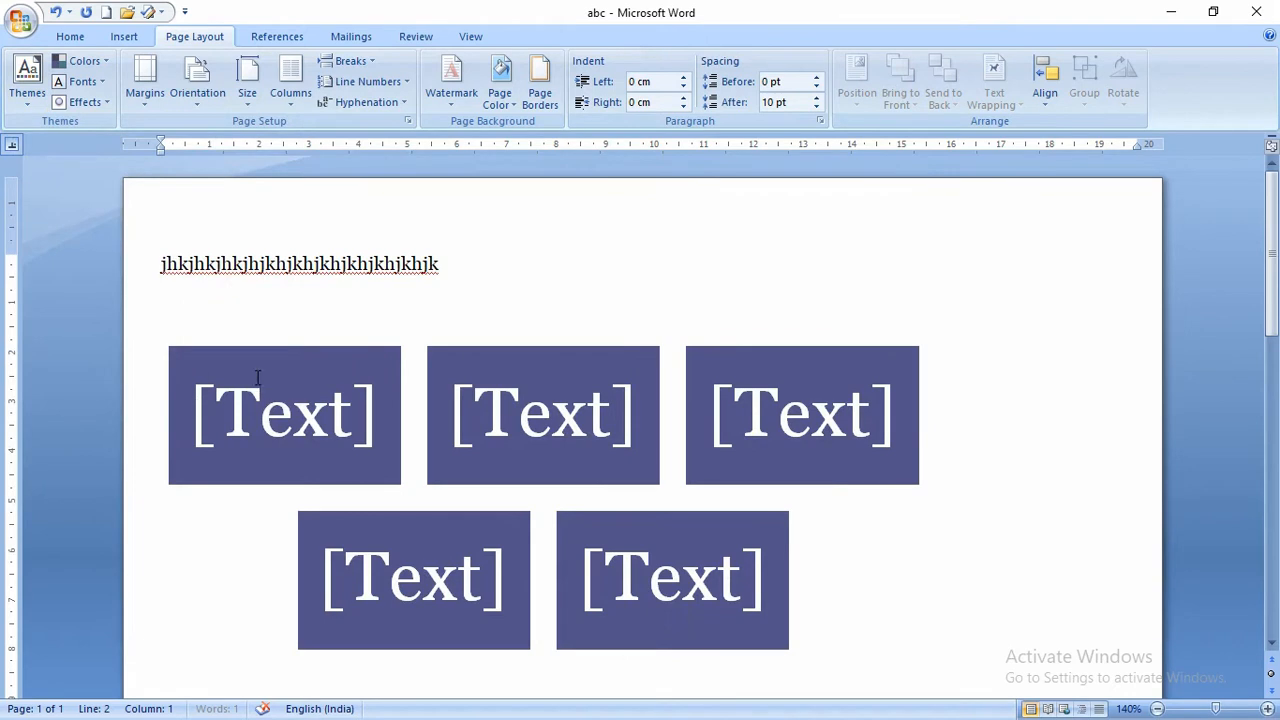
left_click(95, 102)
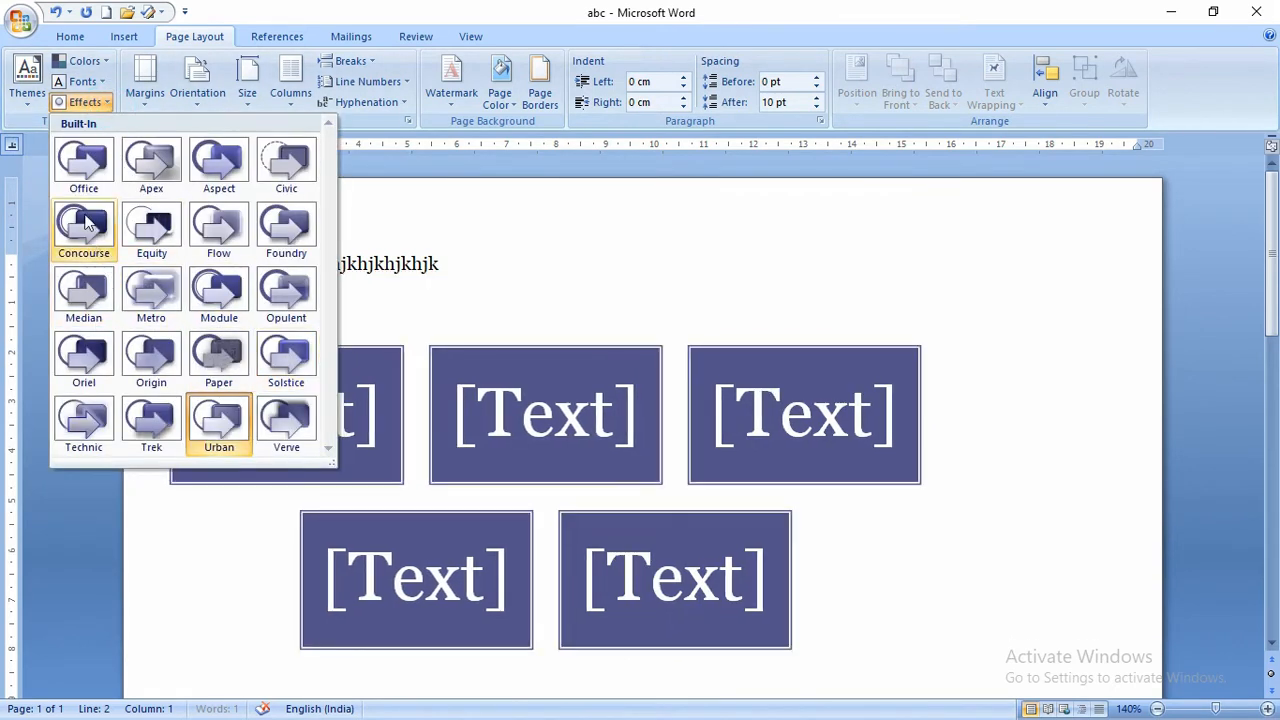
left_click(290, 356)
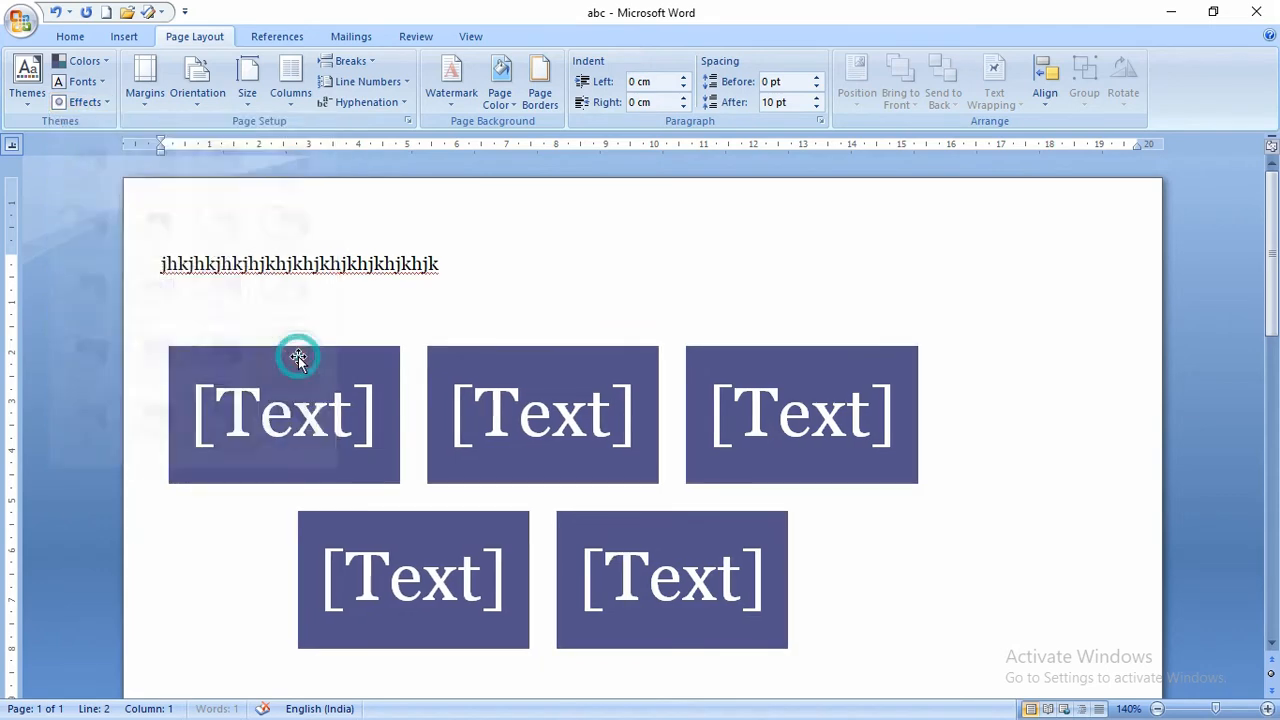
- Clear the document and generate three sample paragraphs with =rand()
key("ctrl+a")
key("Delete")
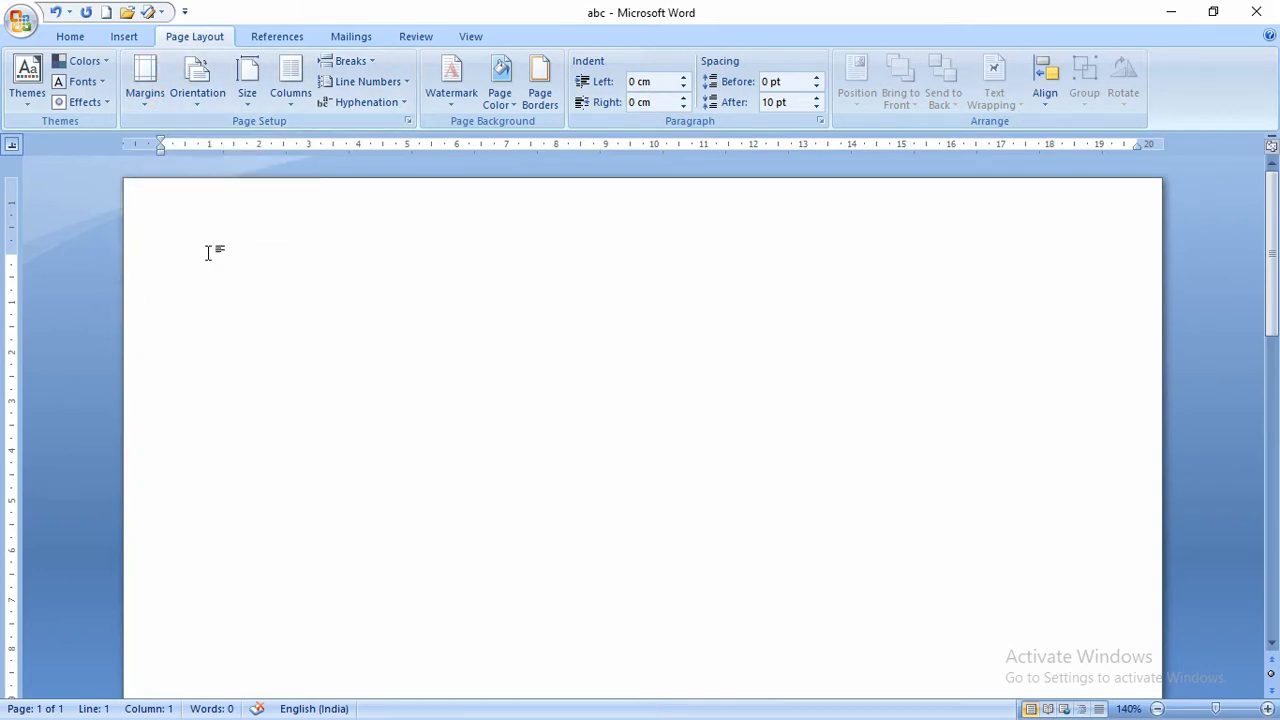
type("jhjkhjkhjkhjkhjkhjk")
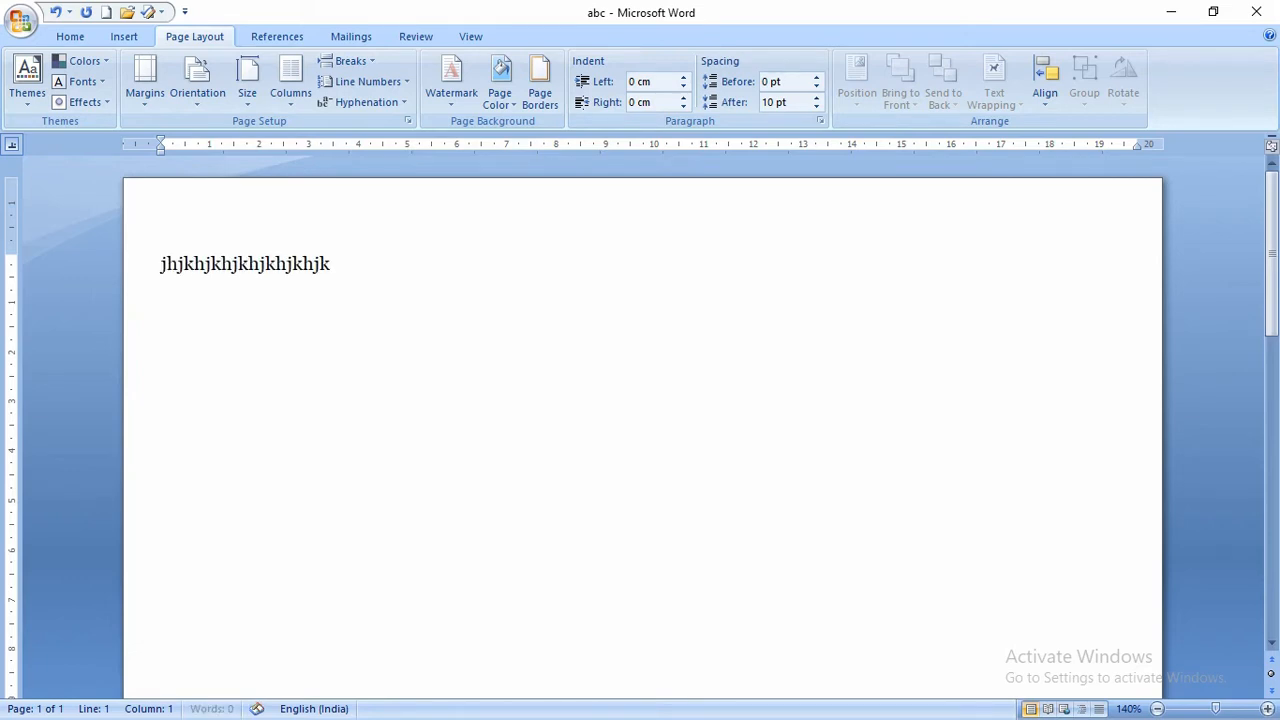
key("BackSpace")
key("BackSpace")
key("BackSpace")
key("BackSpace")
key("BackSpace")
key("BackSpace")
key("BackSpace")
key("BackSpace")
key("BackSpace")
key("BackSpace")
key("BackSpace")
key("BackSpace")
key("BackSpace")
key("BackSpace")
key("BackSpace")
key("BackSpace")
key("BackSpace")
key("BackSpace")
key("BackSpace")
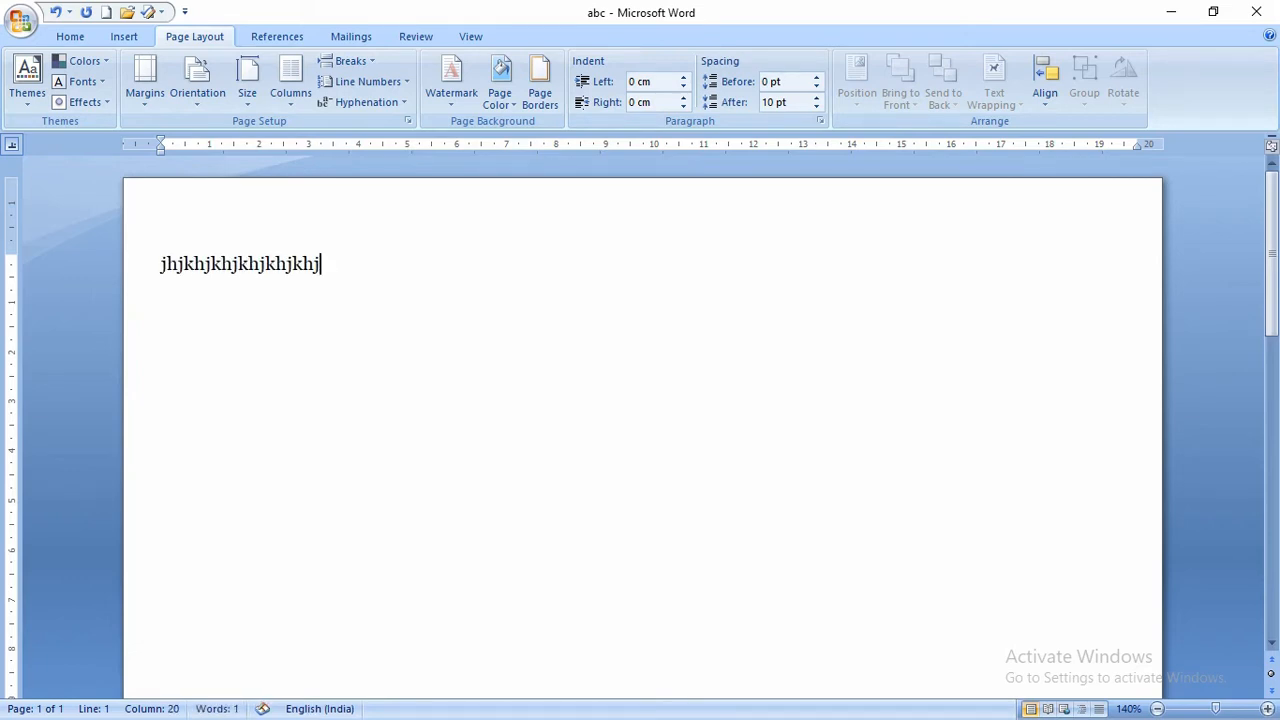
type("-1and")
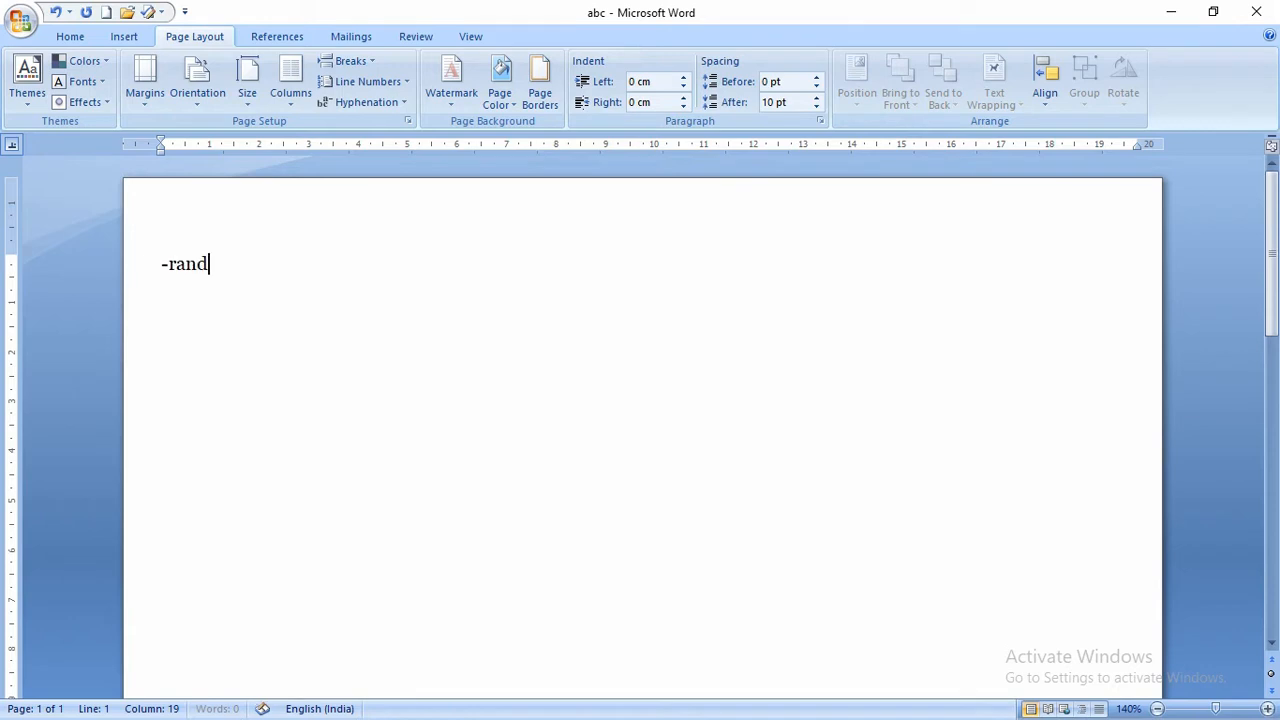
key("BackSpace")
key("BackSpace")
key("BackSpace")
type("=rand()")
key("Return")
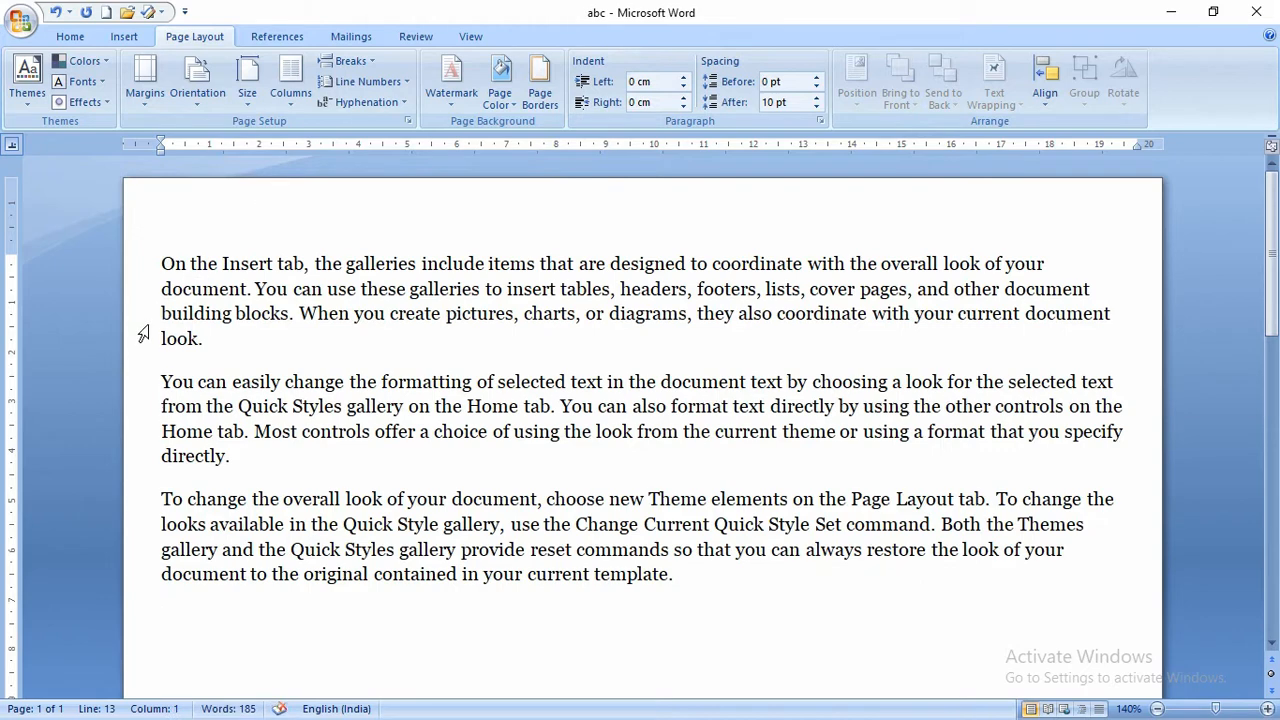
- Drag the top margin on the vertical ruler to make it narrower
scroll(220, 323, "down", 10)
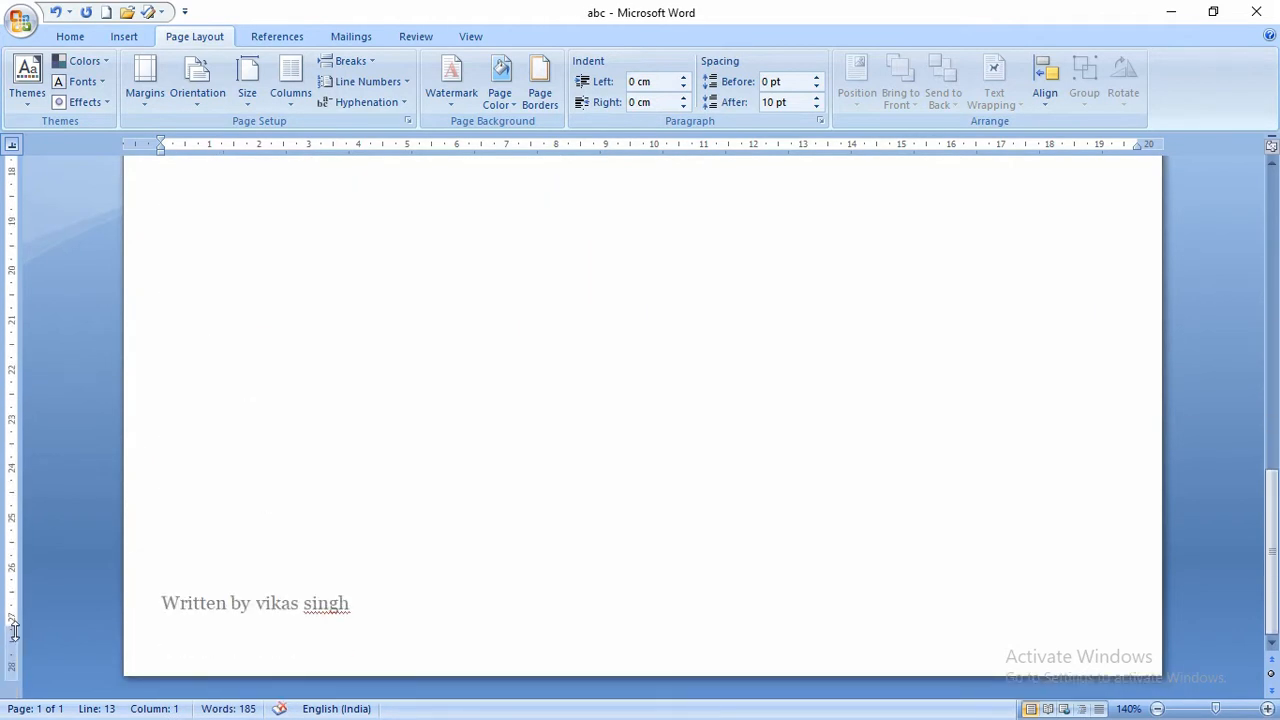
scroll(133, 512, "up", 10)
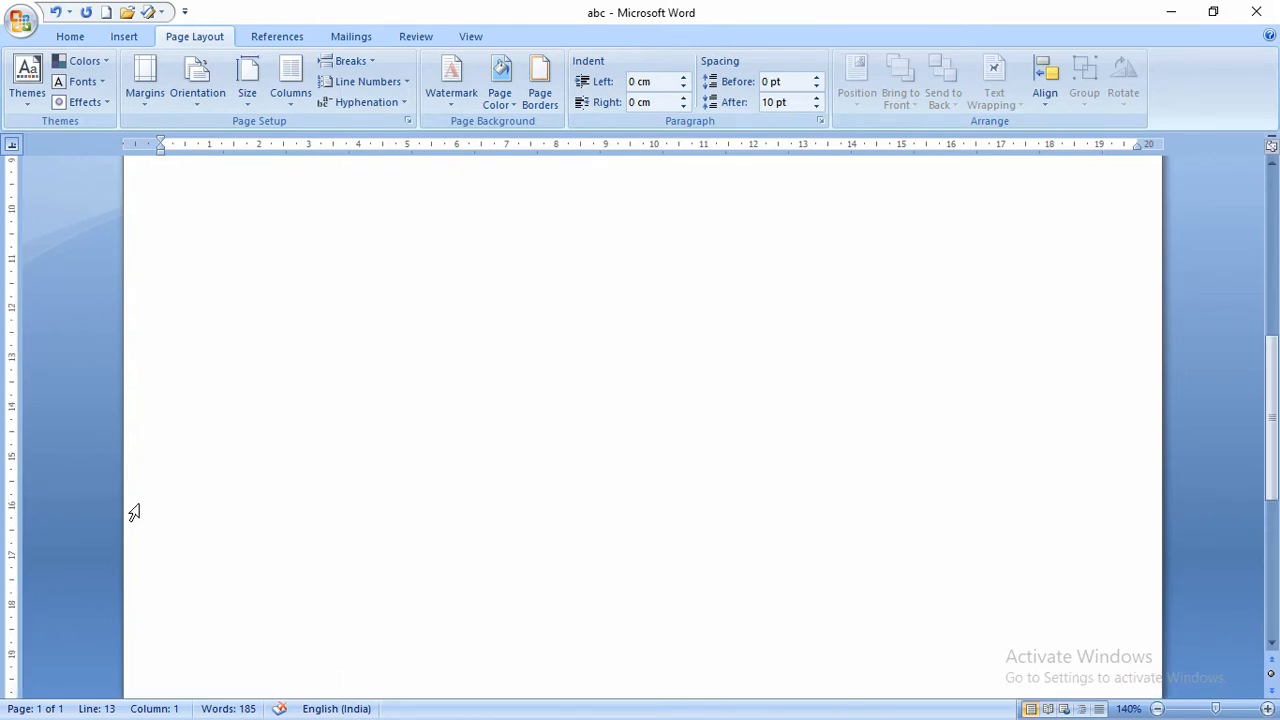
left_click_drag(17, 262, 14, 212)
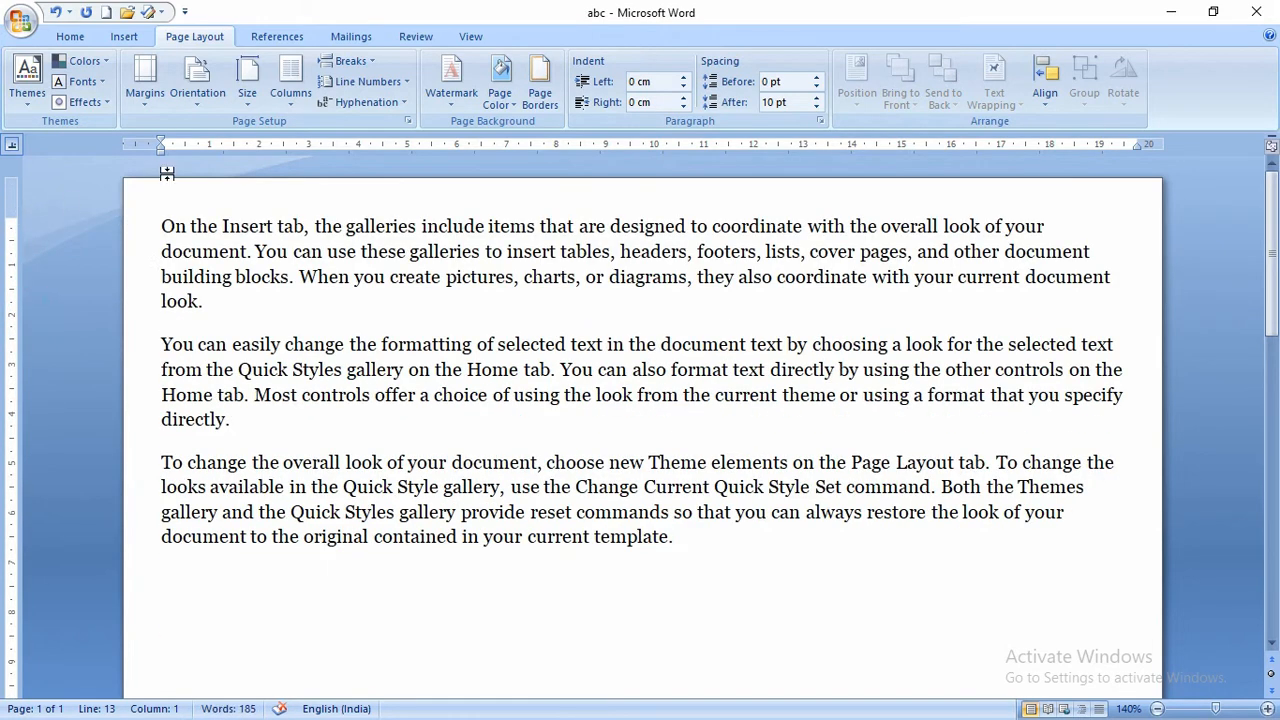
- In Custom Margins, raise the gutter width to 2.6 cm
left_click(151, 103)
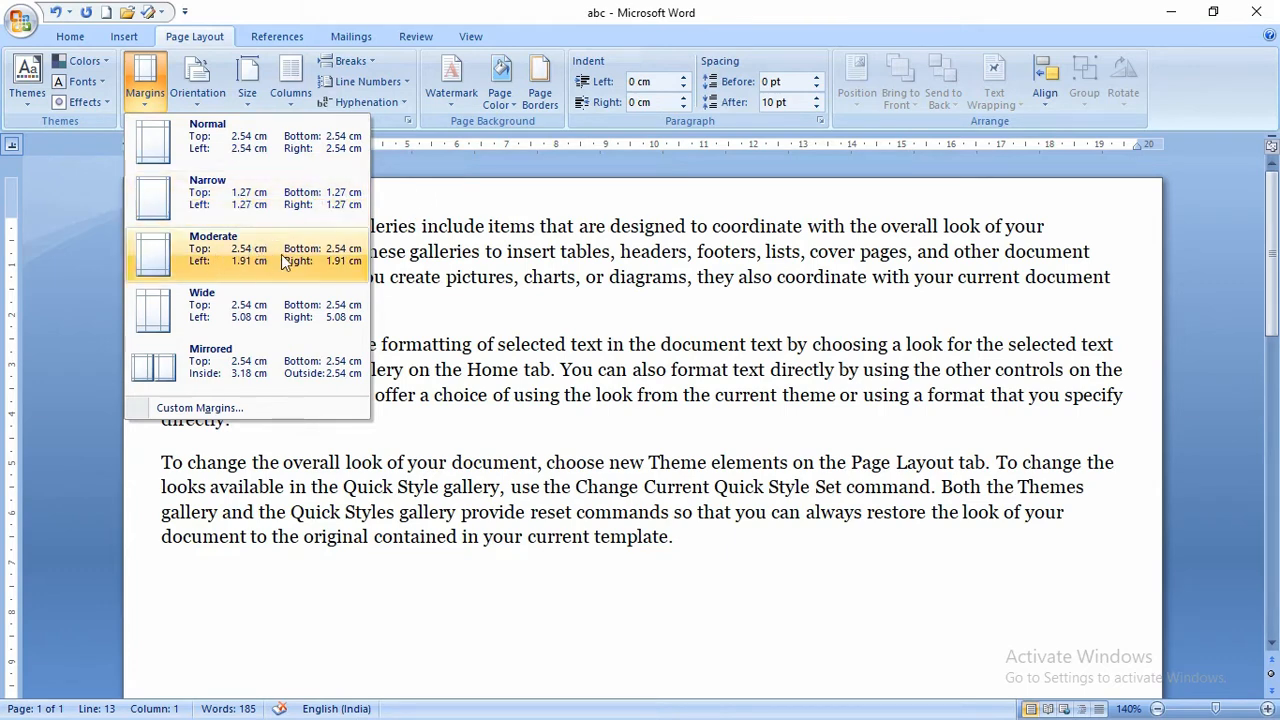
left_click(207, 407)
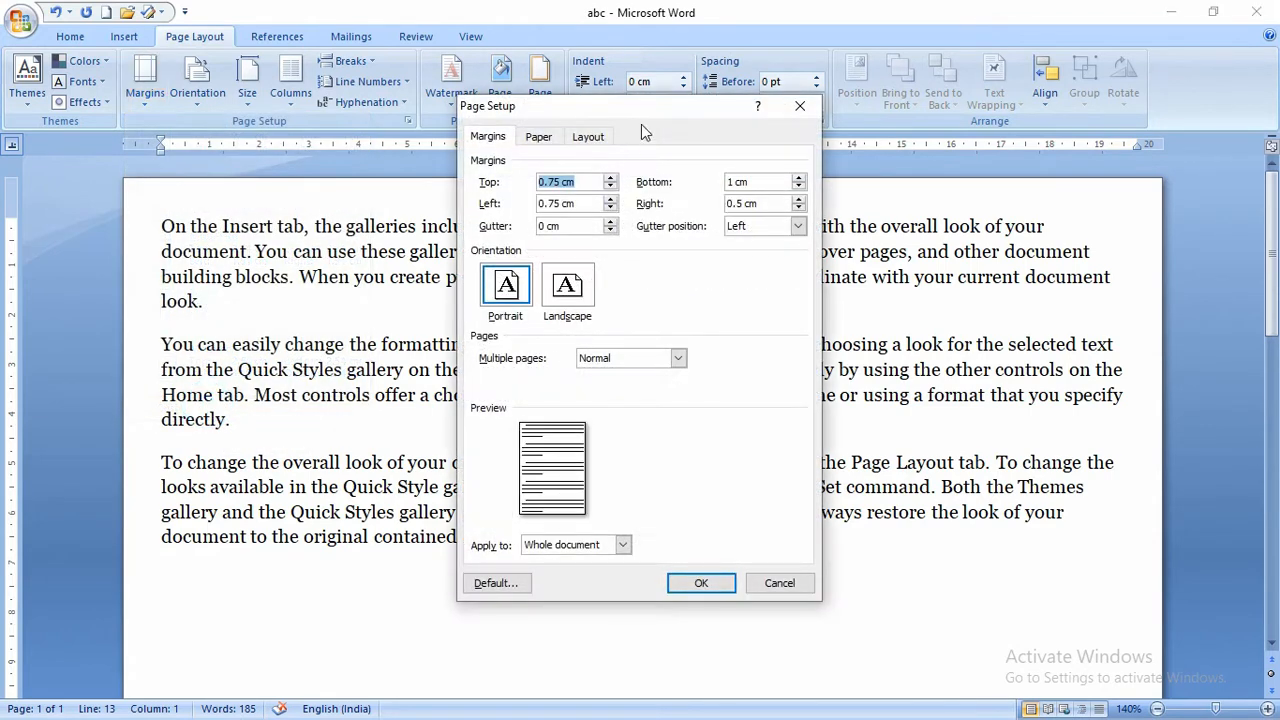
left_click_drag(646, 106, 447, 60)
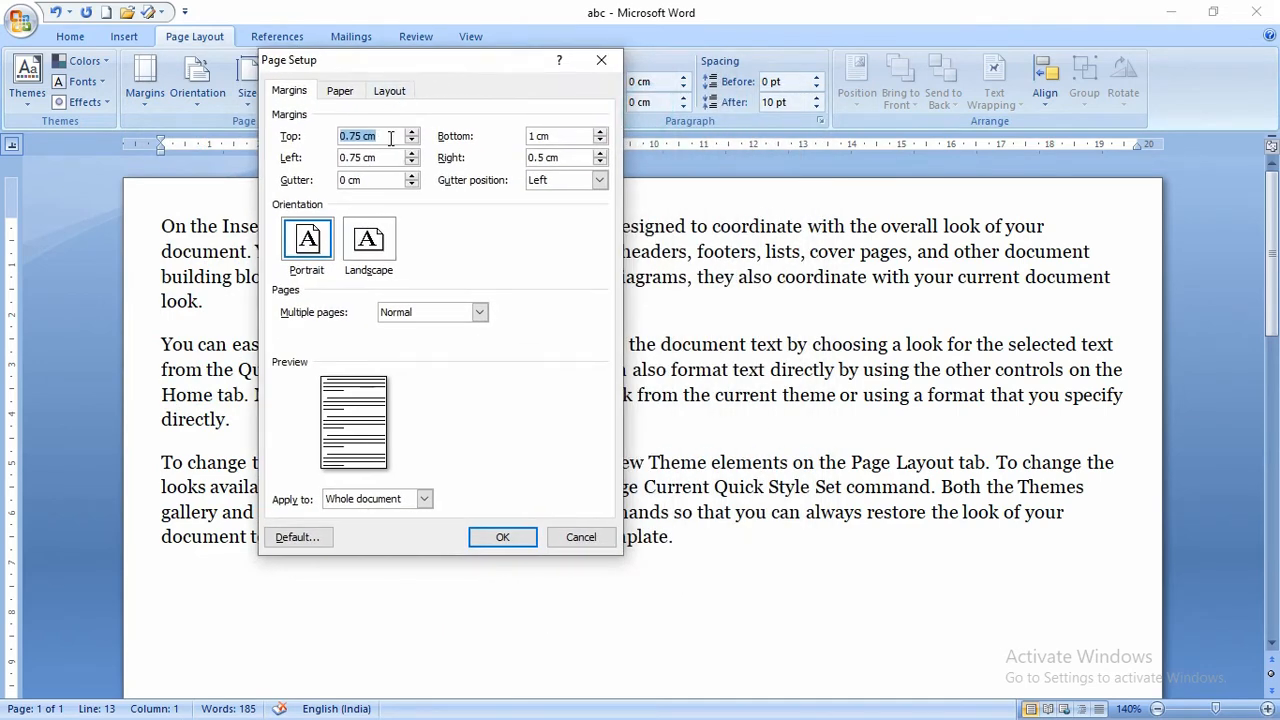
left_click(564, 136)
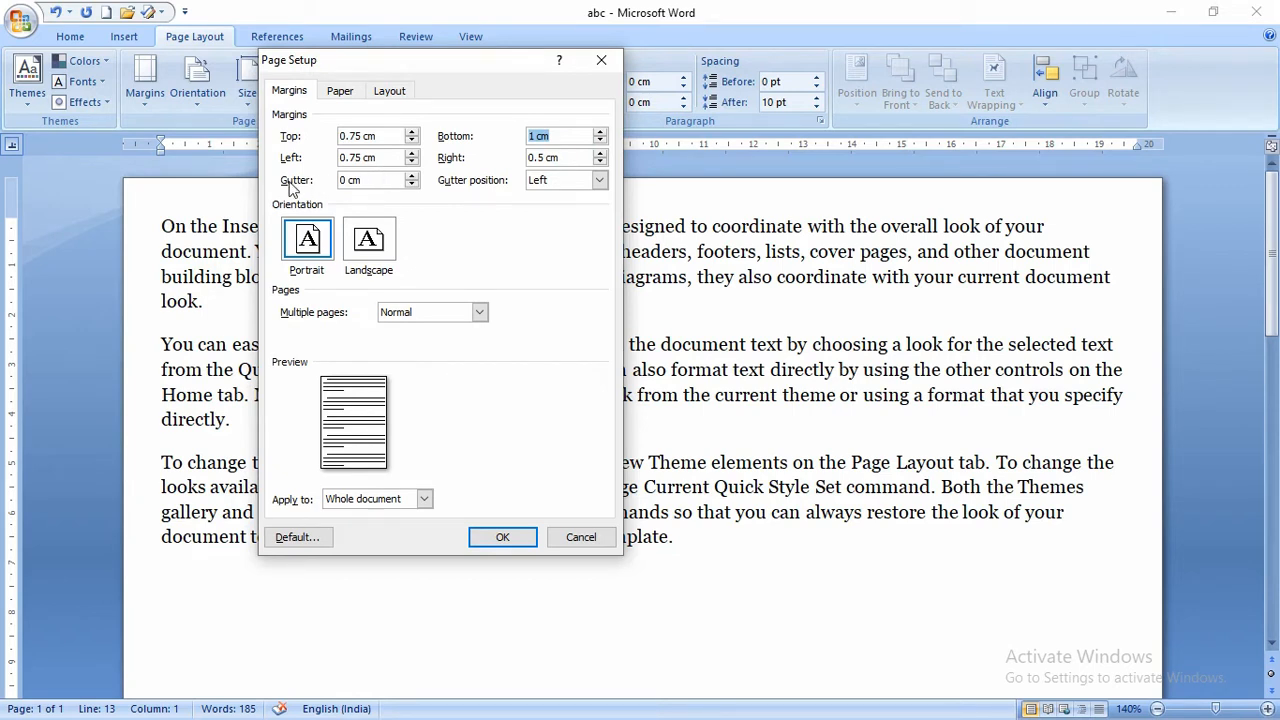
left_click(411, 176)
left_click(411, 176)
left_click(411, 176)
left_click(411, 176)
left_click(411, 176)
left_click(411, 176)
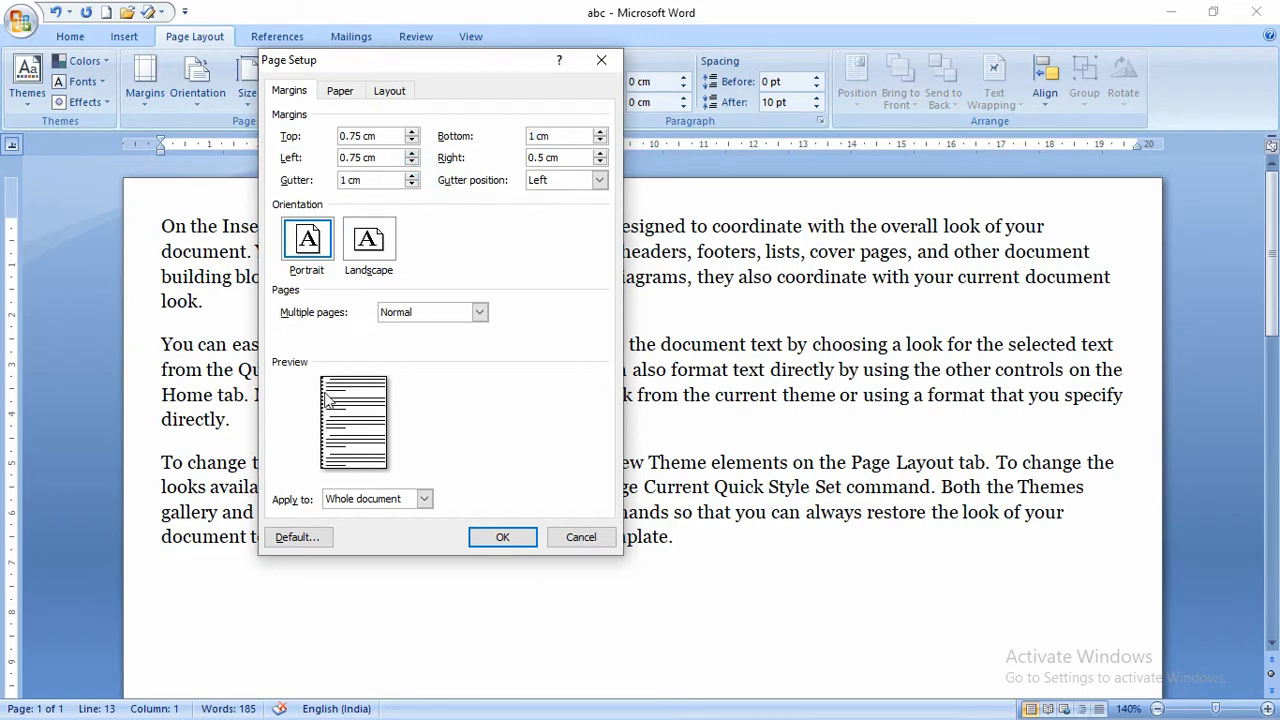
left_click(411, 176)
left_click(411, 176)
left_click(411, 176)
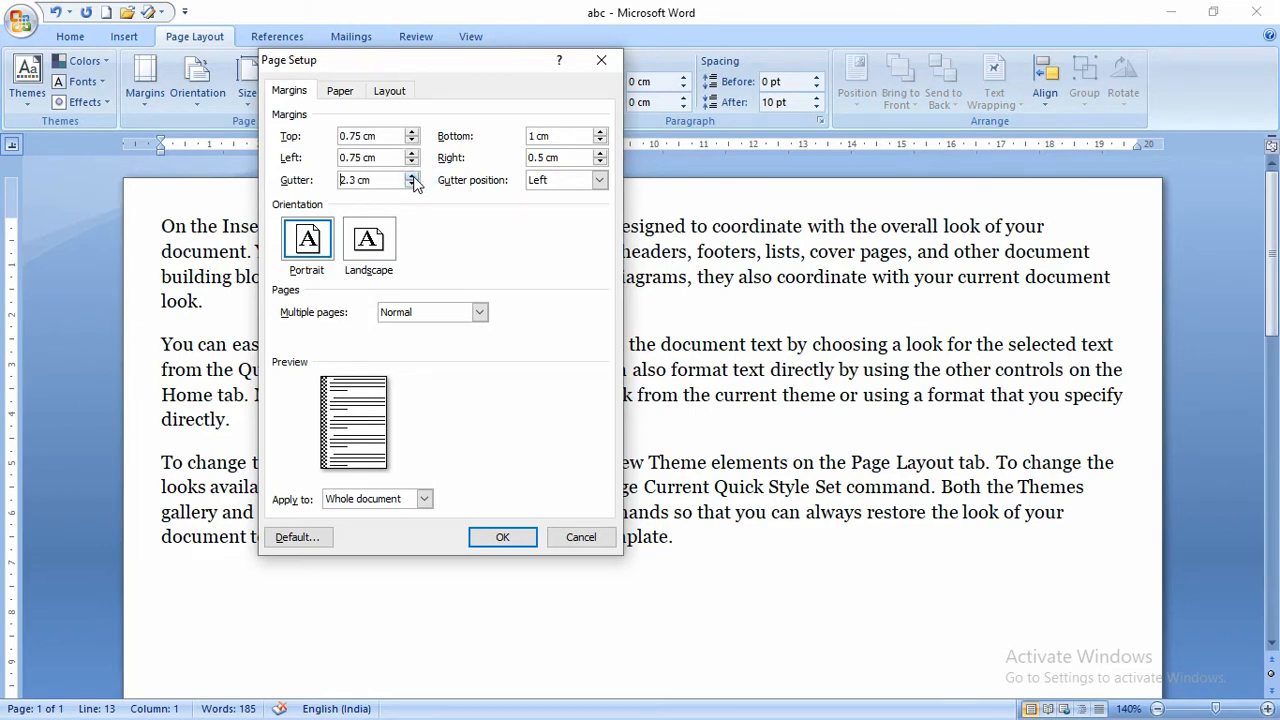
left_click(411, 176)
left_click(411, 176)
left_click(411, 176)
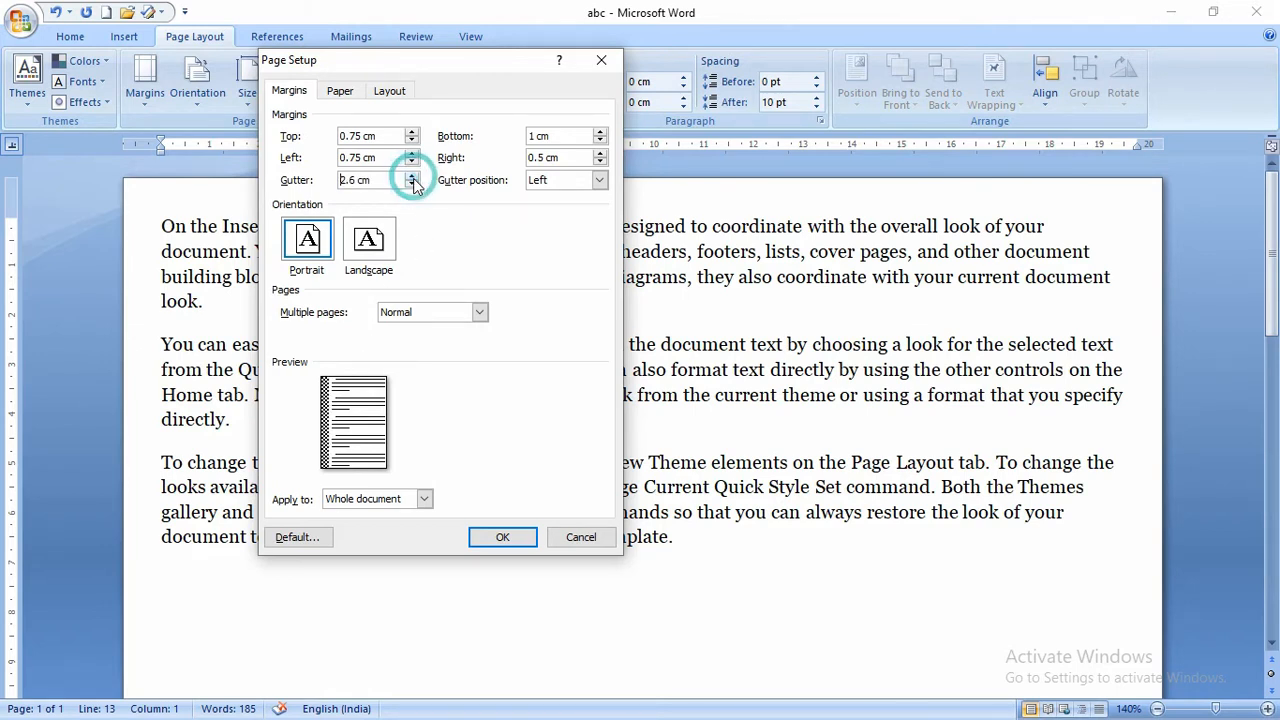
- Set the gutter position to Left, keep portrait orientation, and apply the margins
left_click(587, 180)
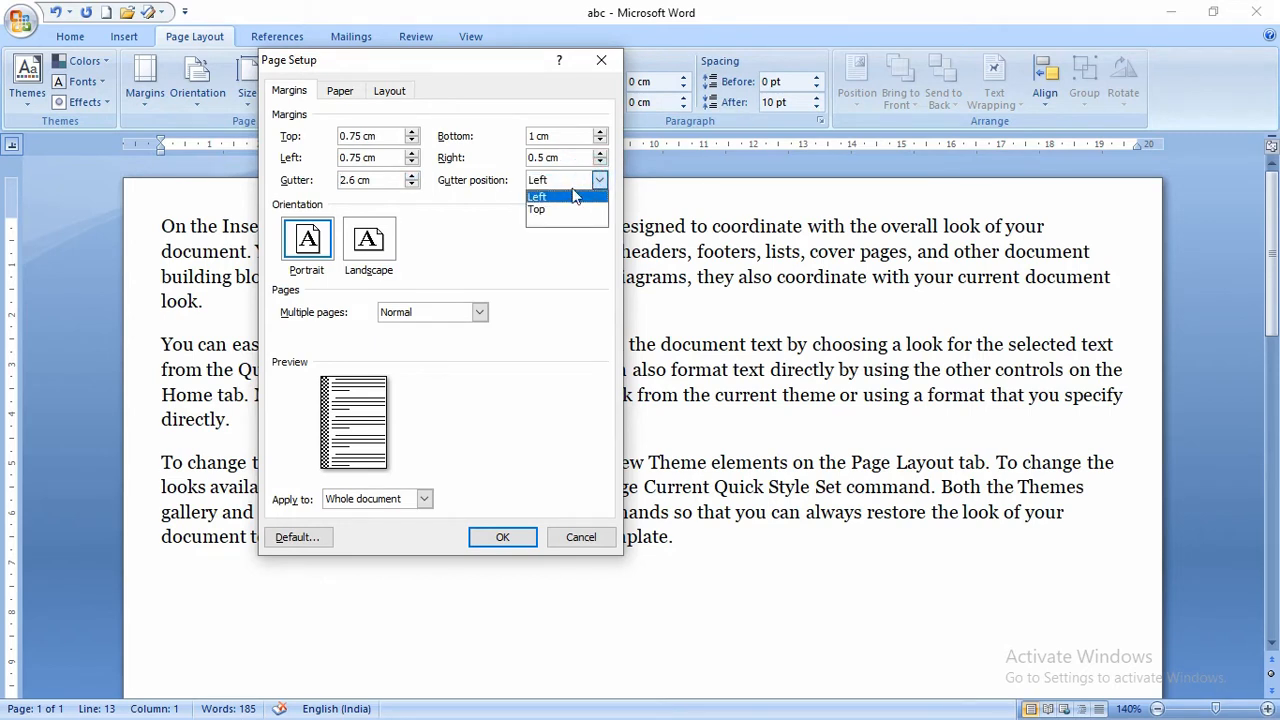
left_click(549, 210)
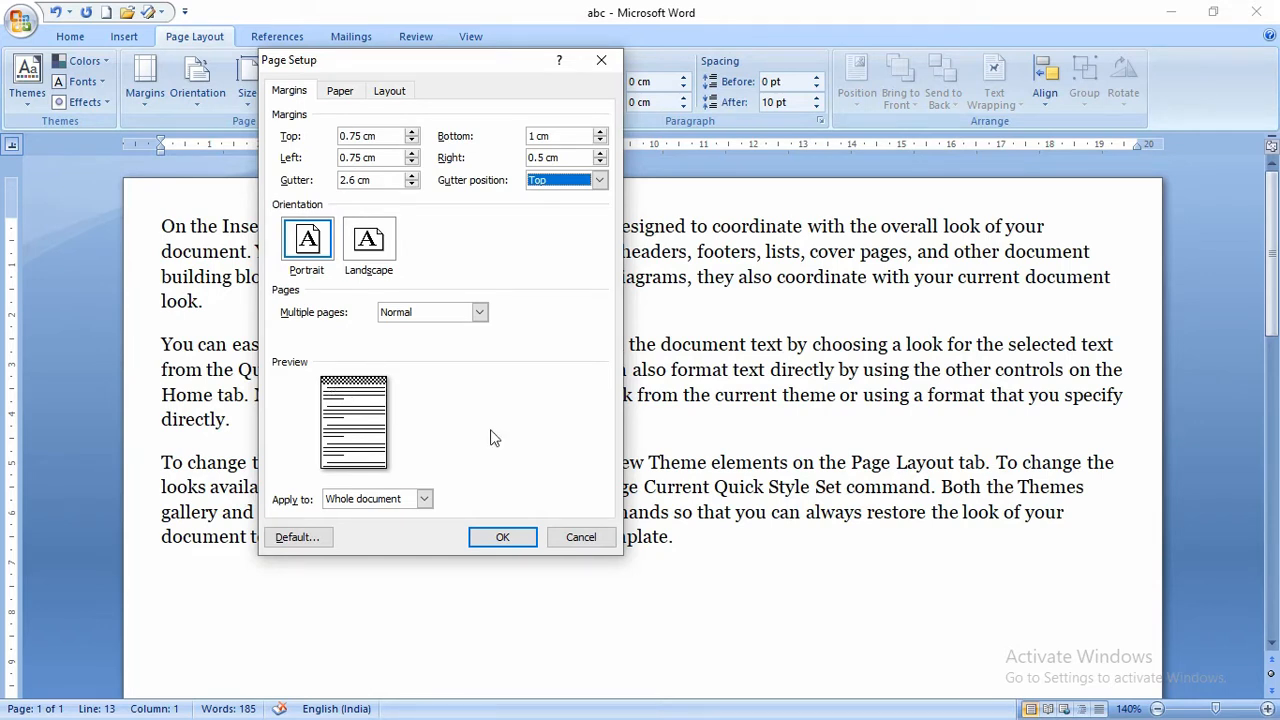
left_click(370, 242)
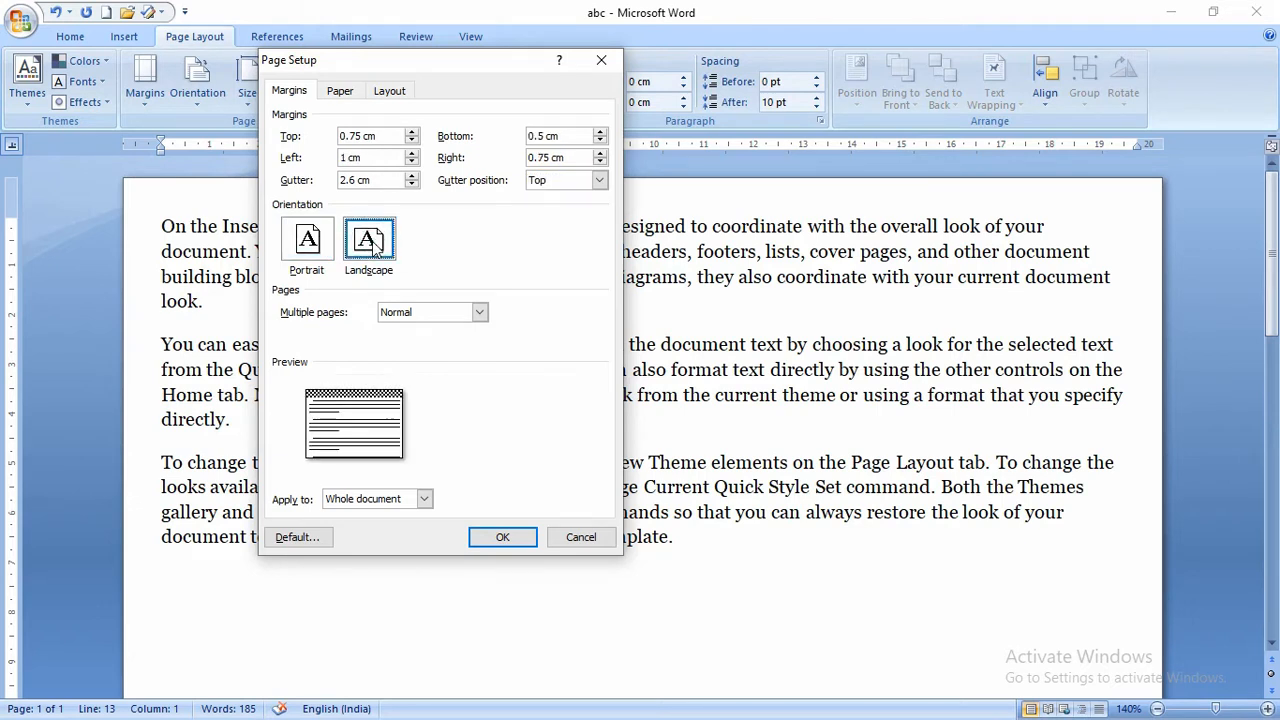
left_click(318, 243)
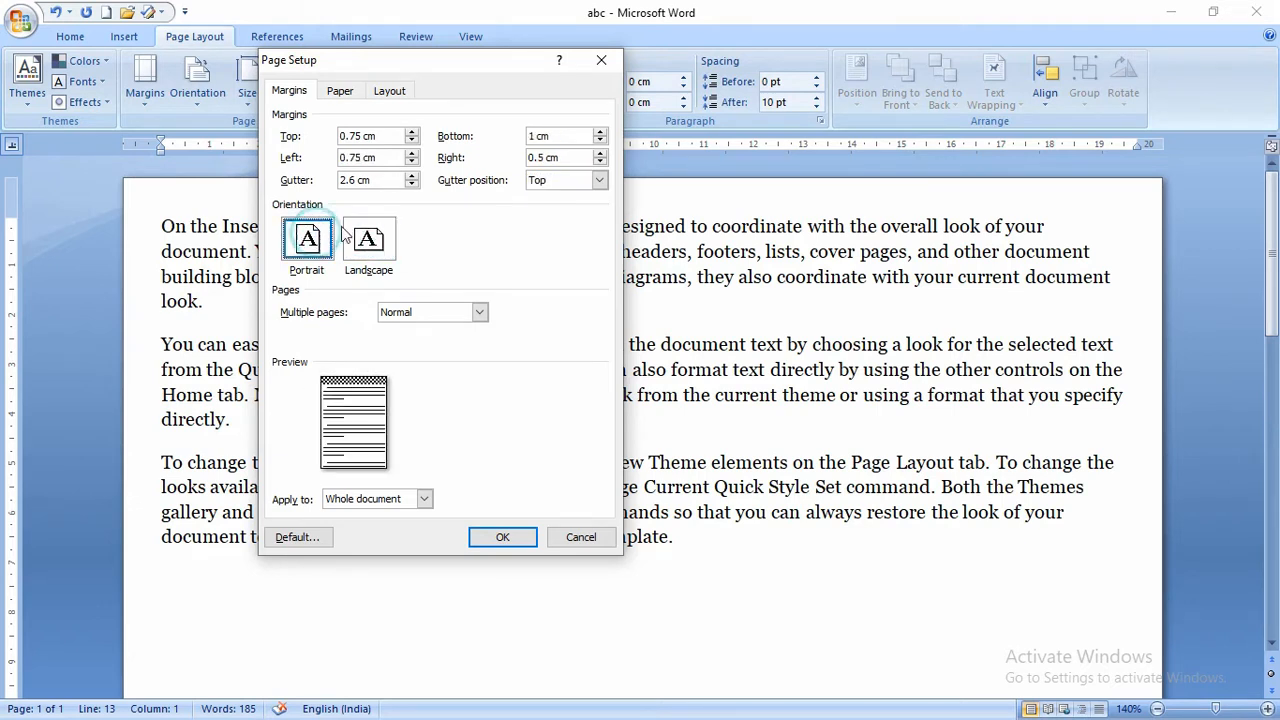
left_click(543, 180)
left_click(548, 198)
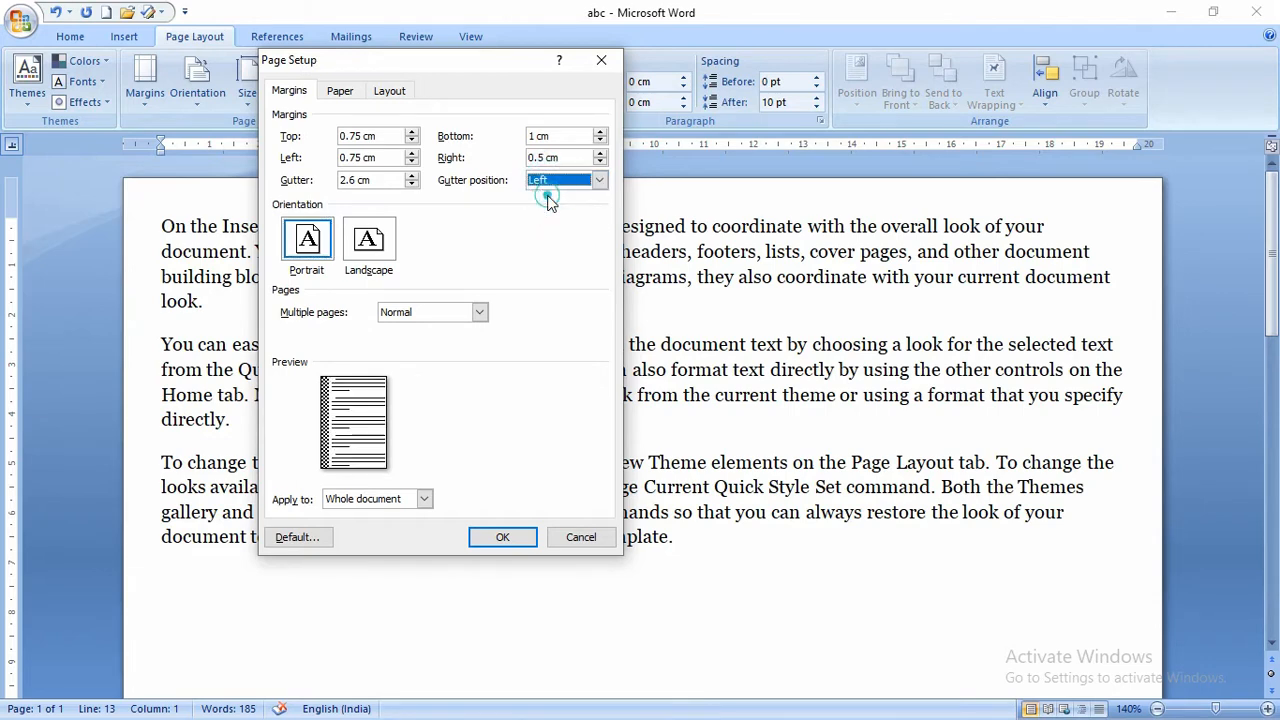
left_click(503, 537)
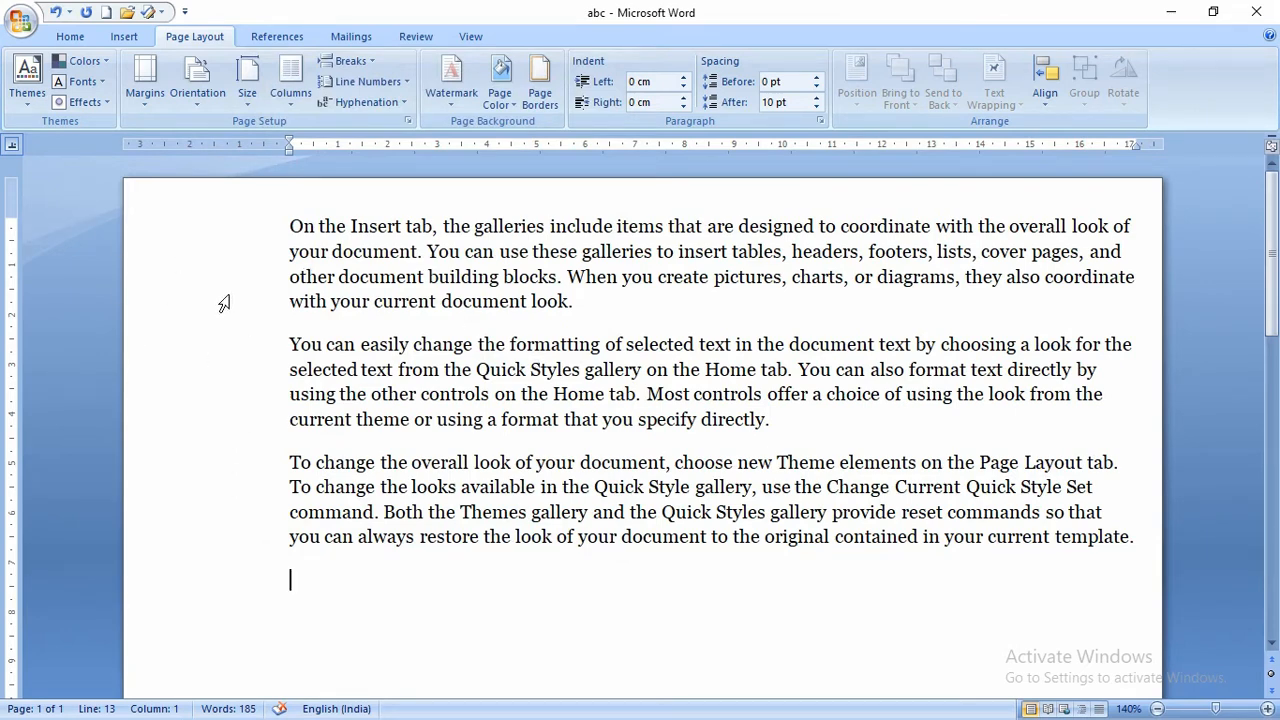
- Undo the gutter margin and turn the page to landscape
key("ctrl+z")
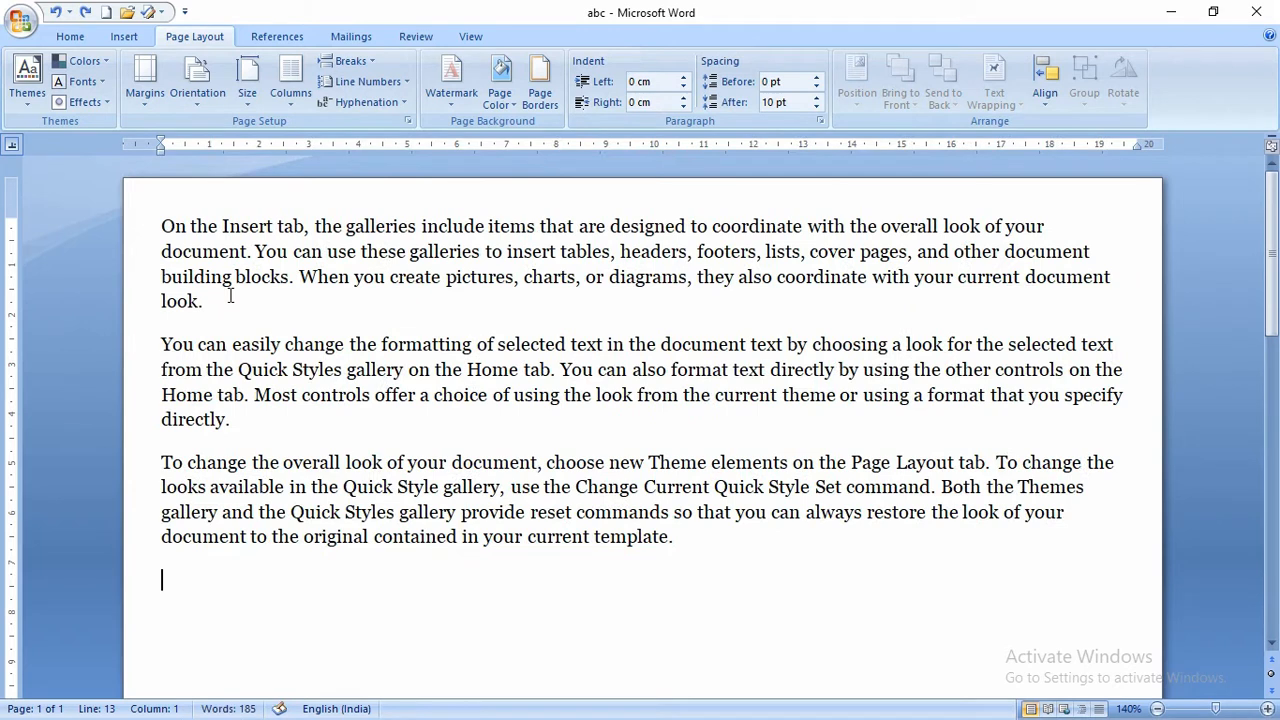
left_click(201, 105)
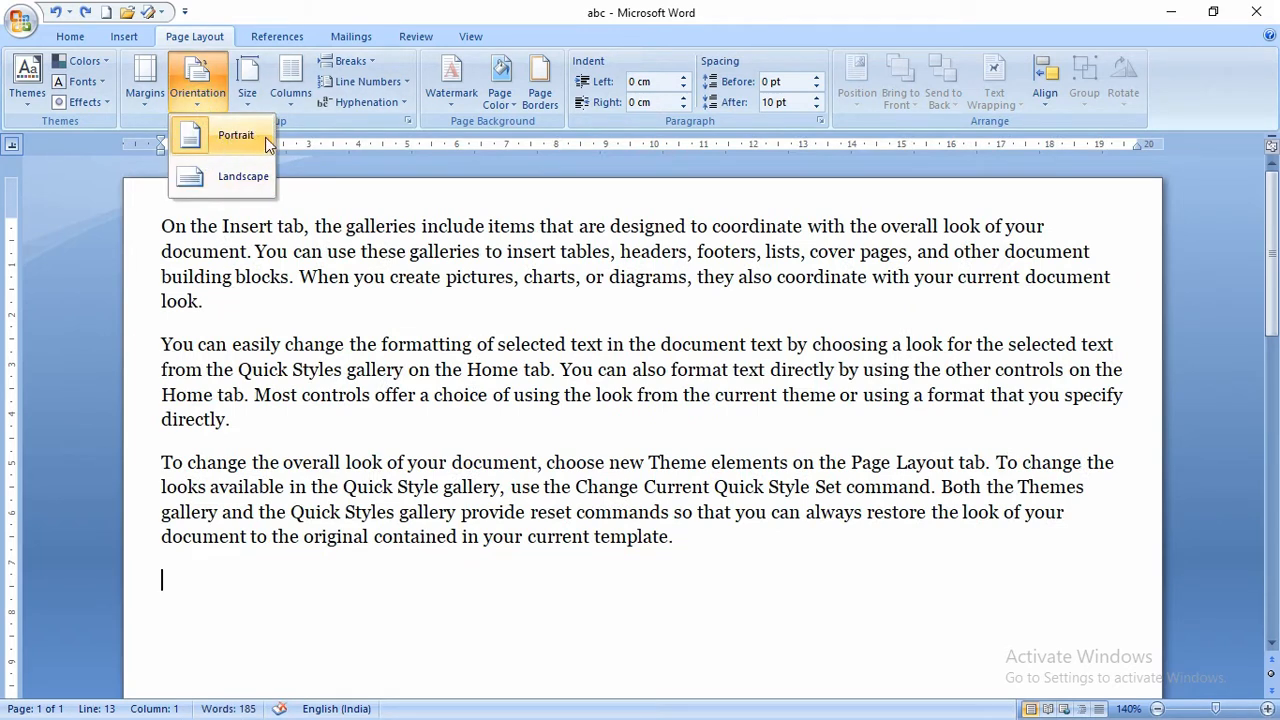
left_click(238, 177)
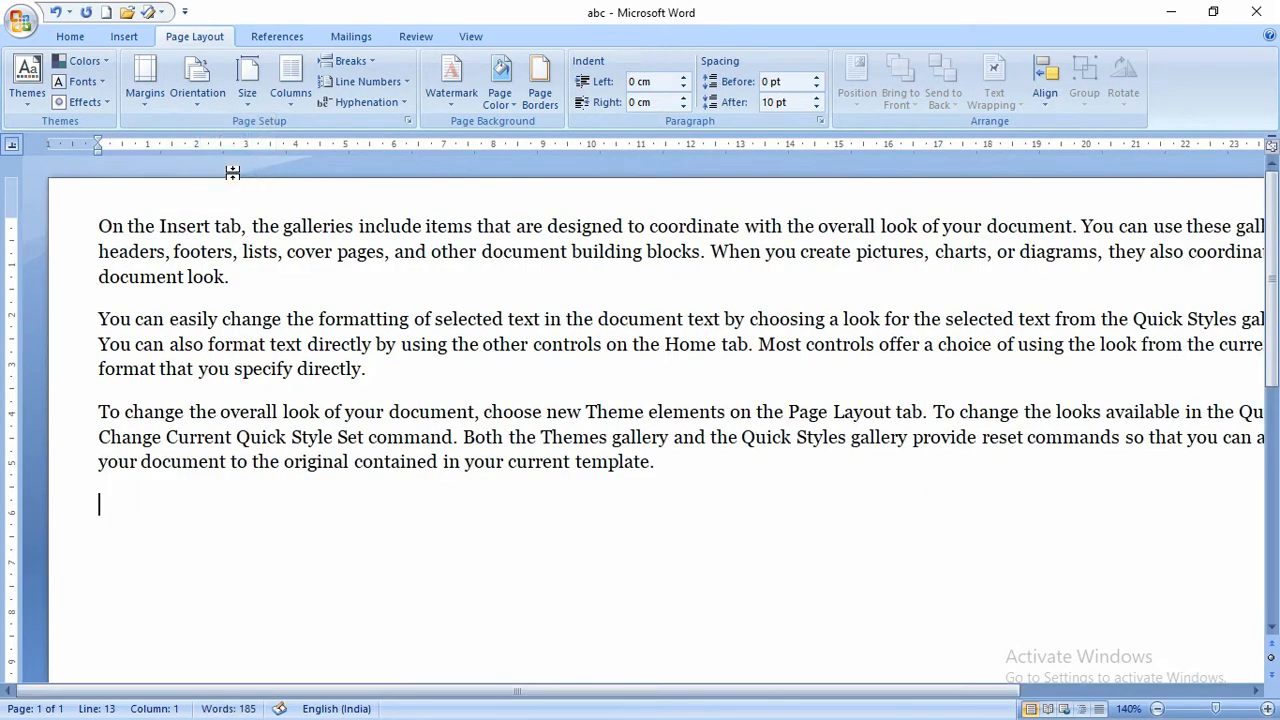
scroll(310, 275, "down", 4, "ctrl")
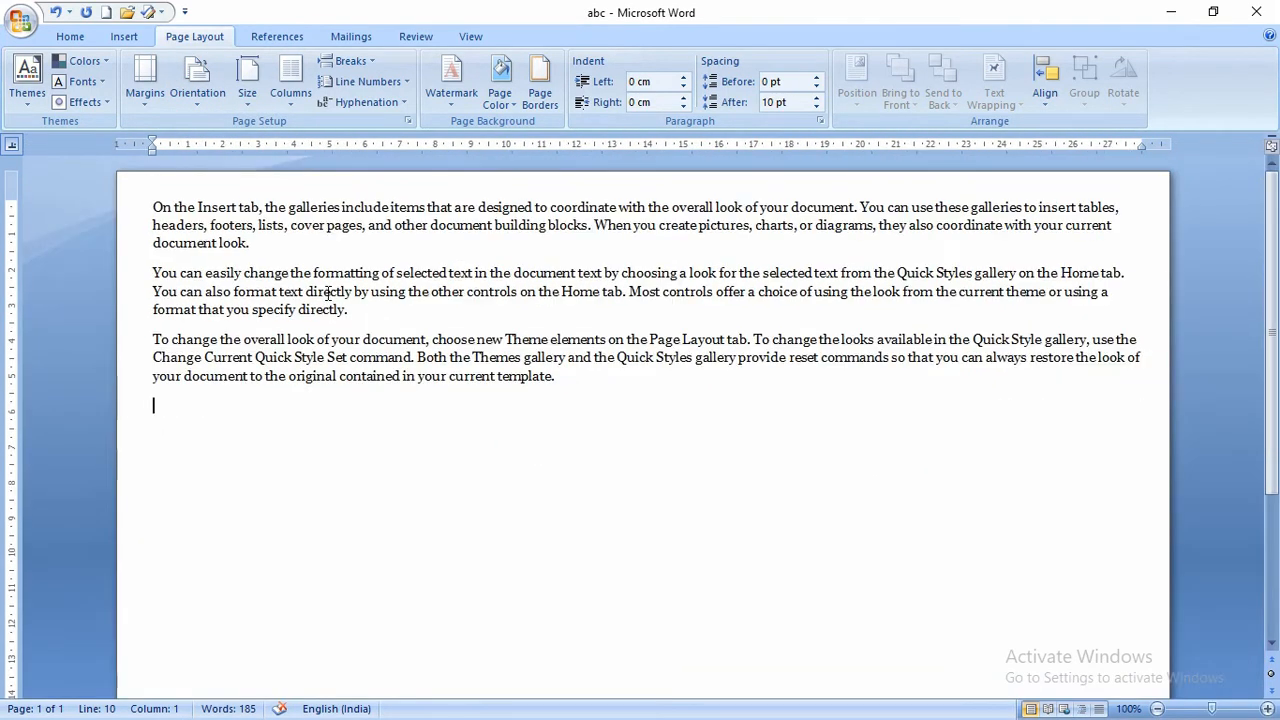
scroll(328, 292, "down", 3, "ctrl")
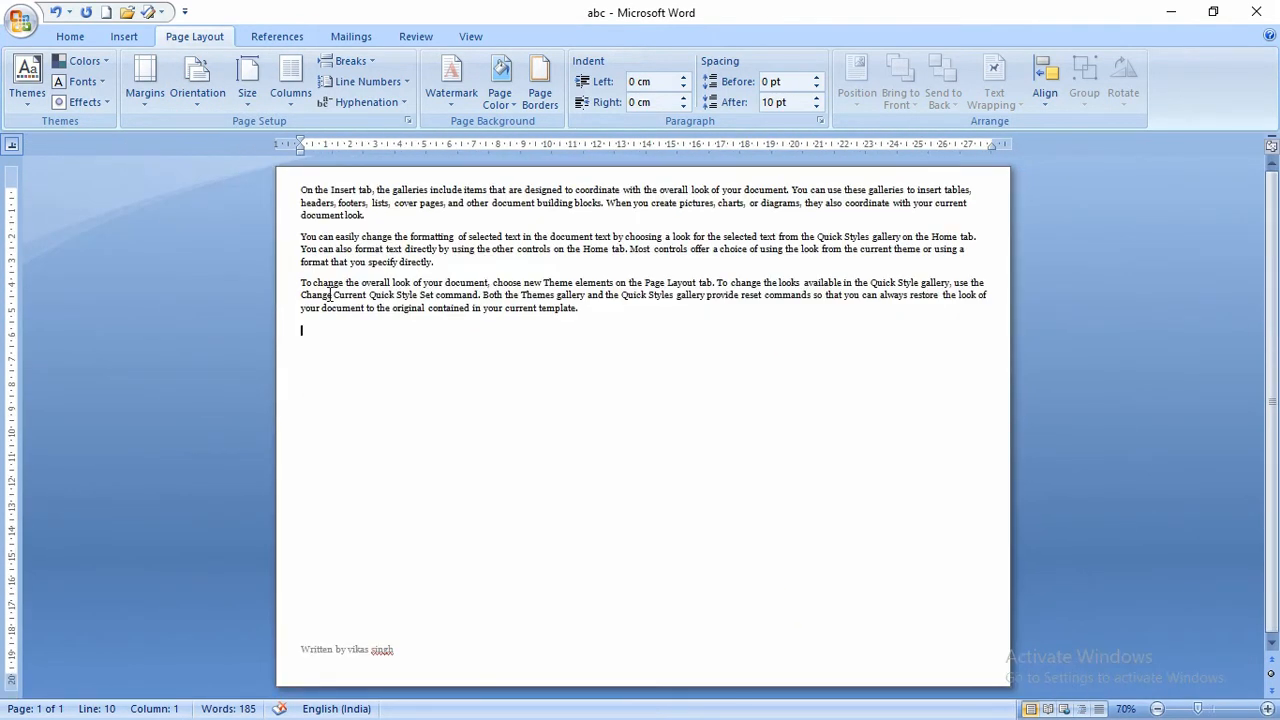
scroll(330, 297, "down", 1, "ctrl")
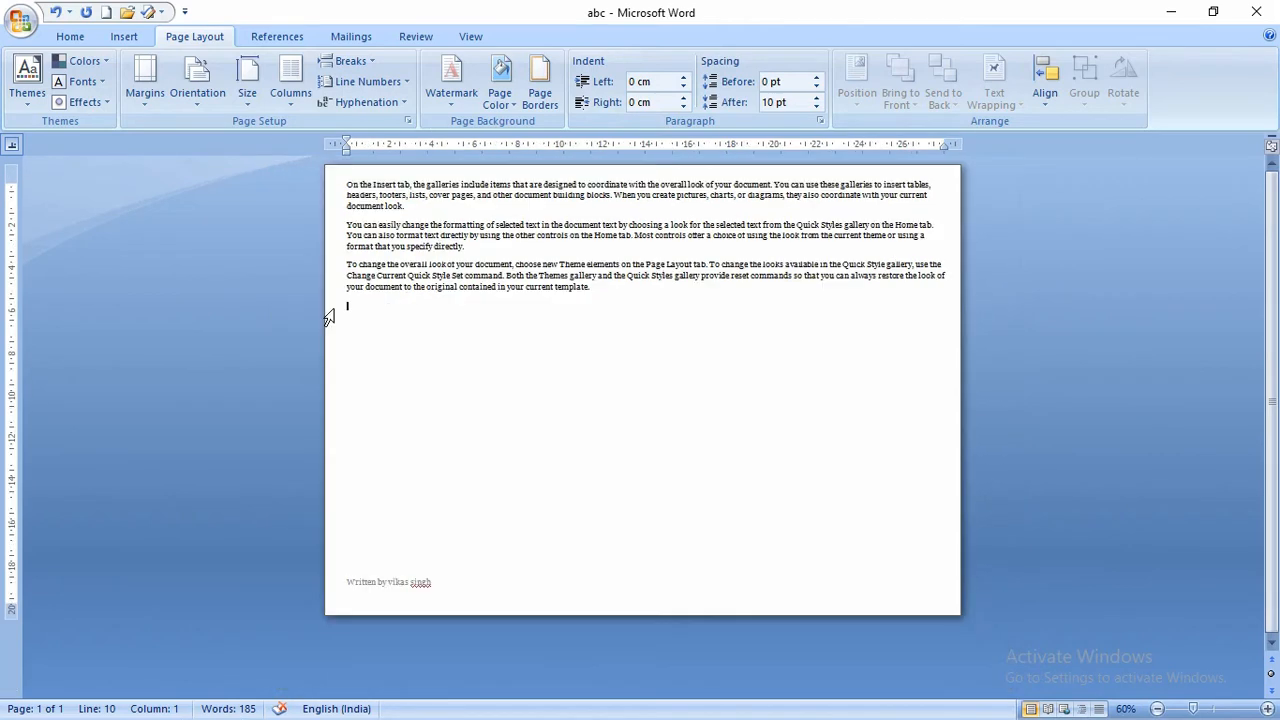
- Return the page to portrait and bring up the paper size choices
left_click(195, 90)
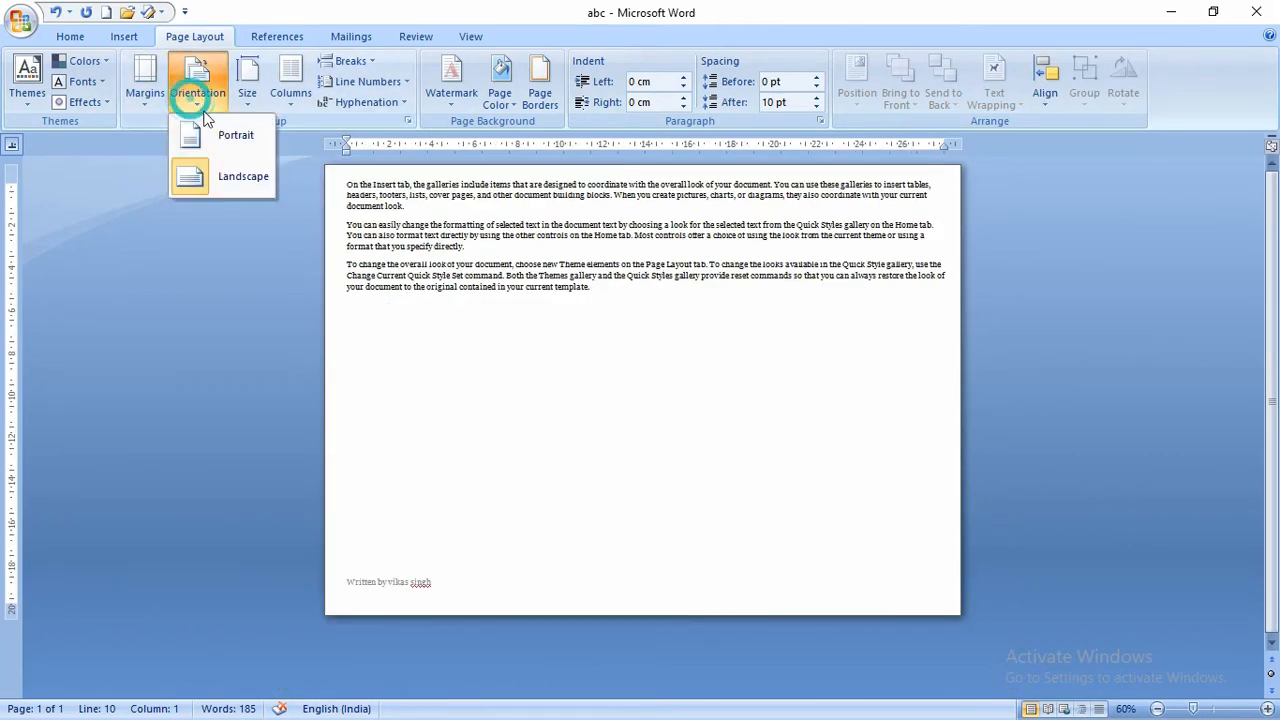
left_click(195, 133)
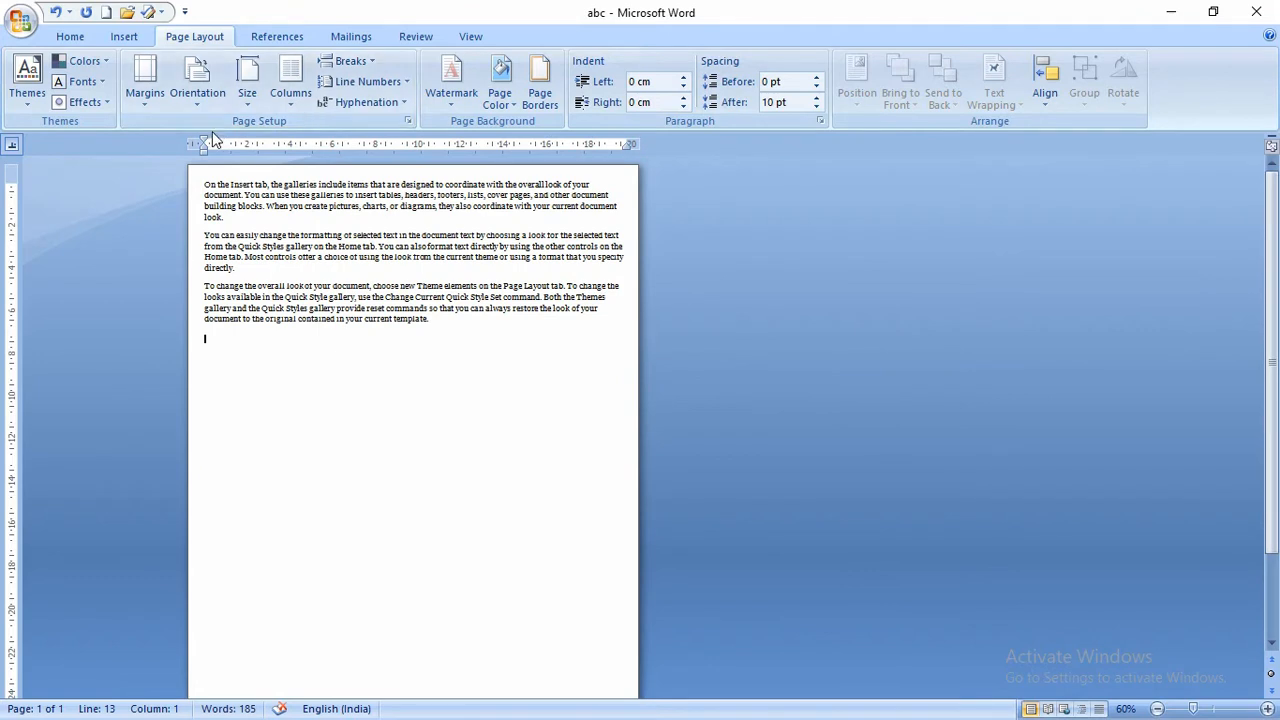
left_click(239, 105)
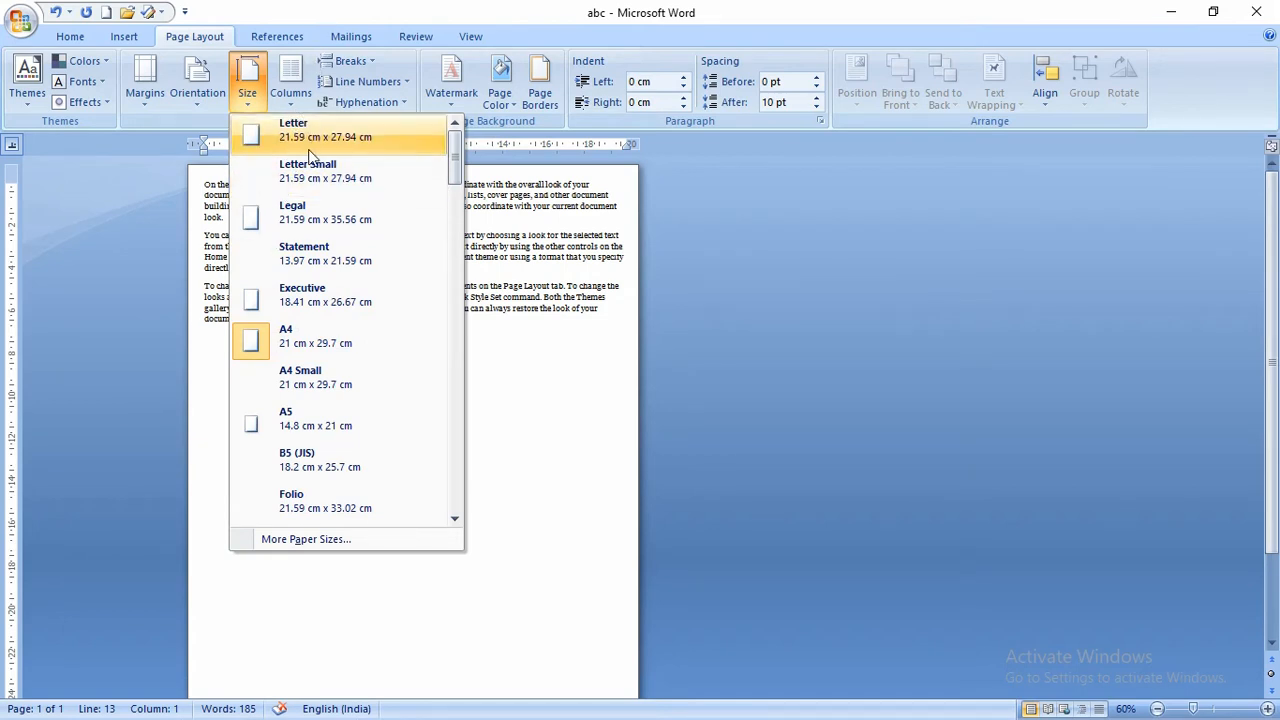
- Keep A4 paper size and split the text into two columns
left_click(300, 348)
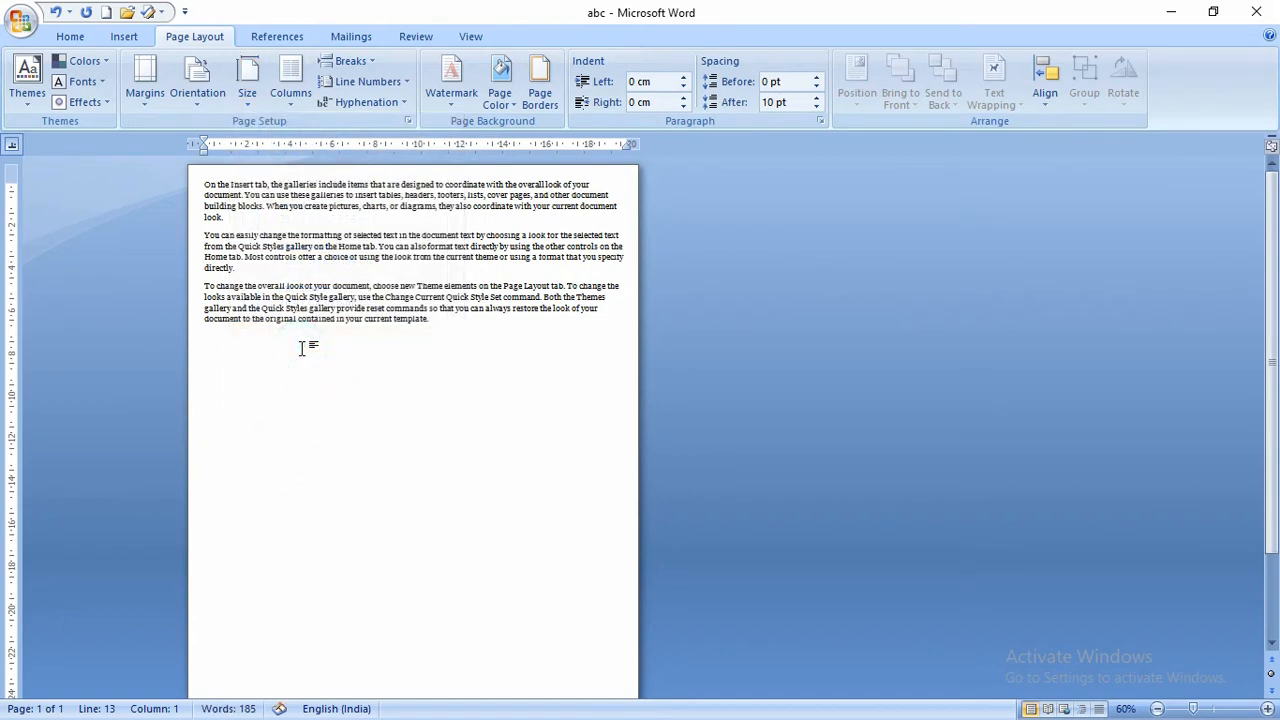
left_click(293, 112)
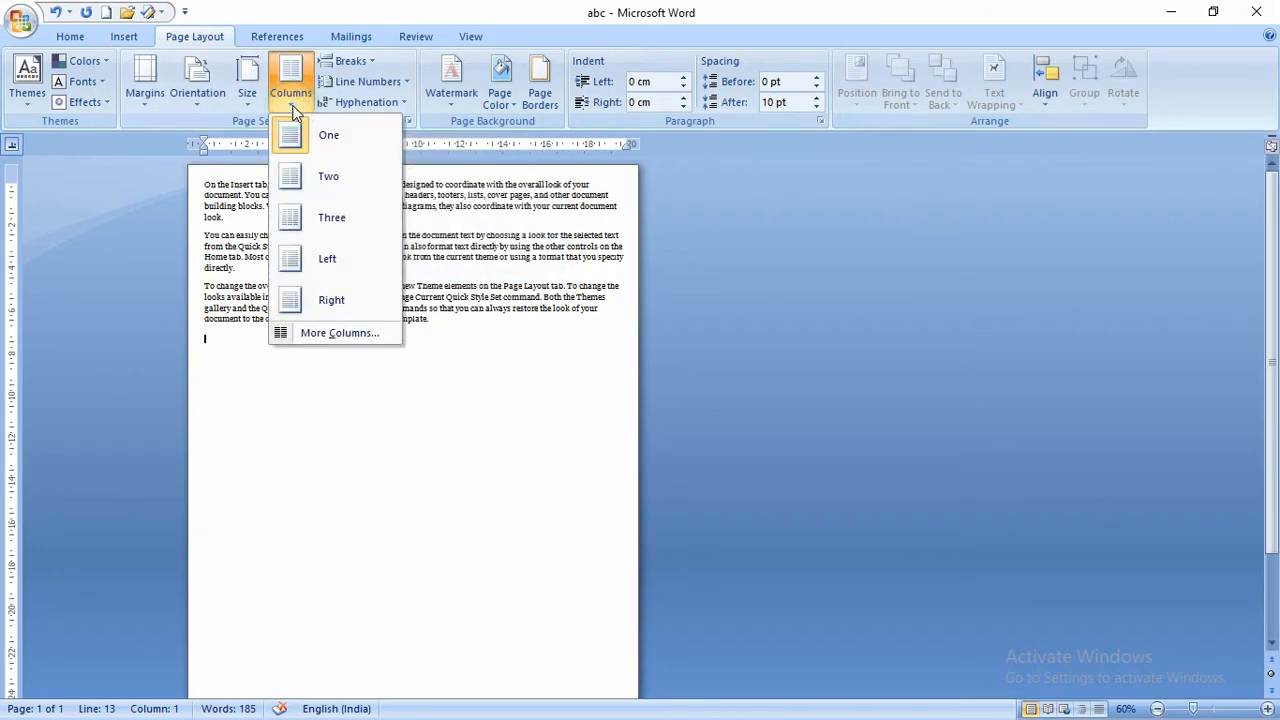
left_click(322, 174)
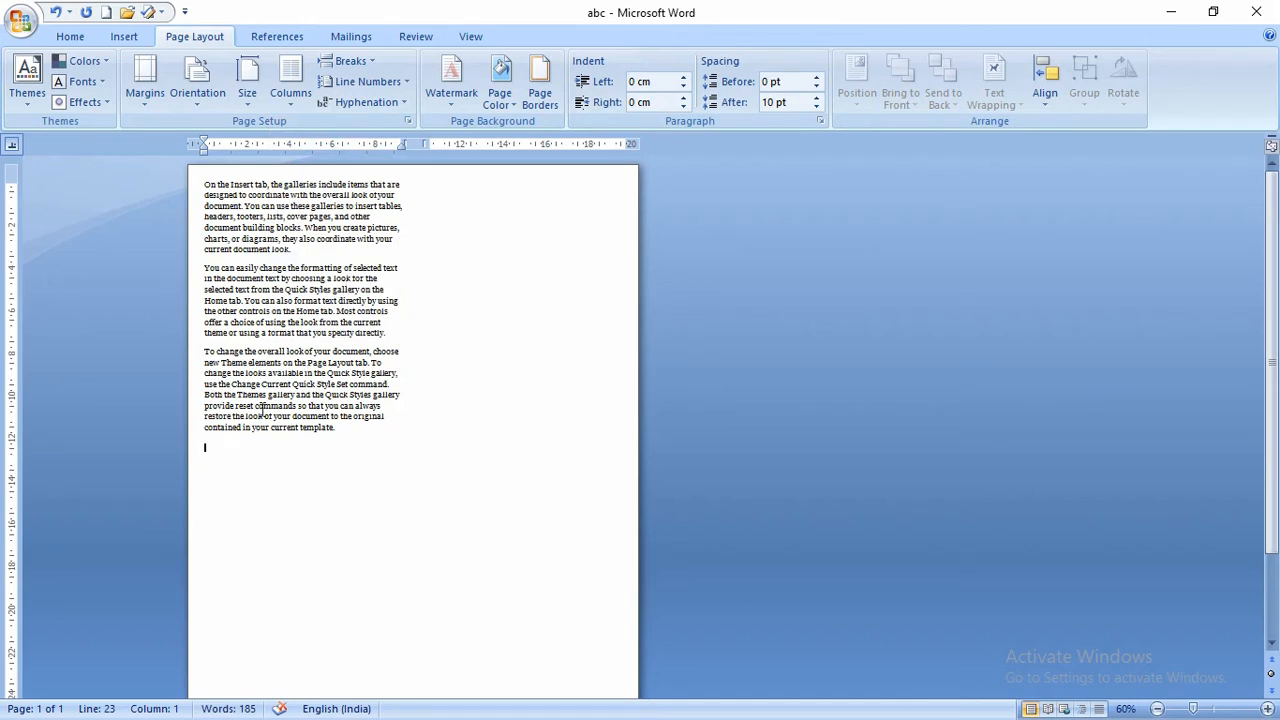
scroll(231, 427, "down", 3)
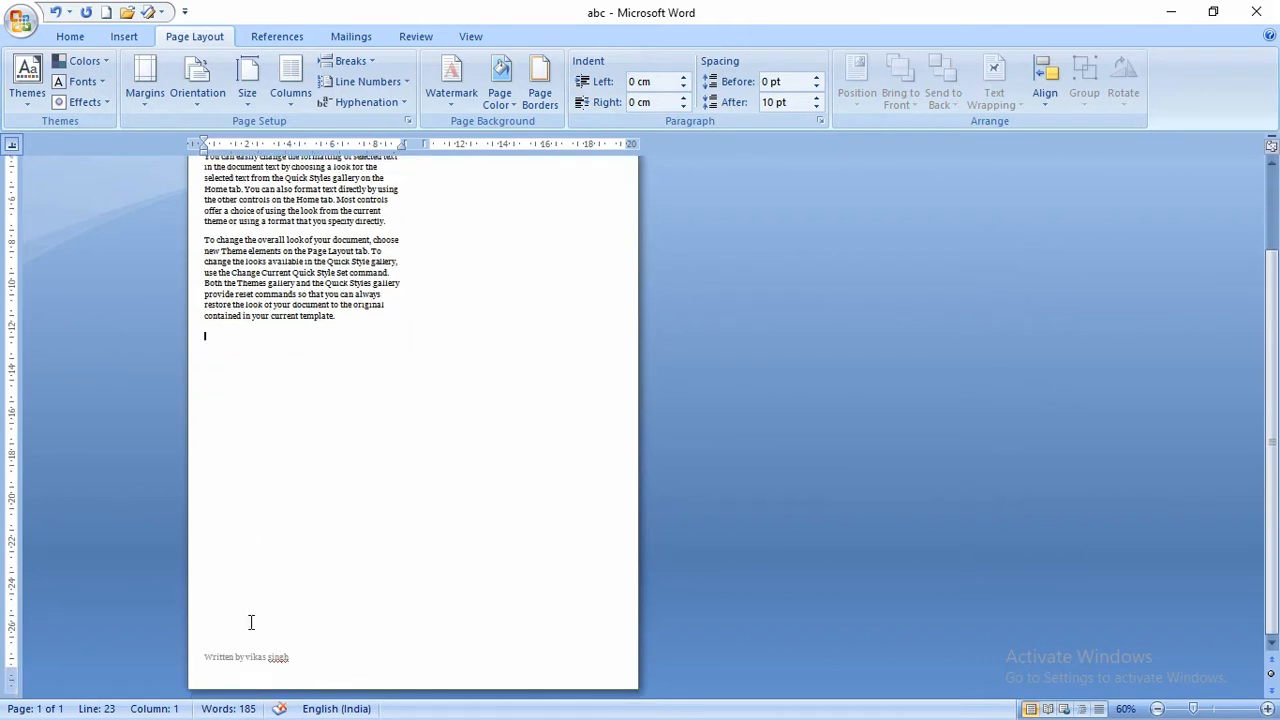
scroll(252, 610, "up", 2)
scroll(260, 569, "up", 1)
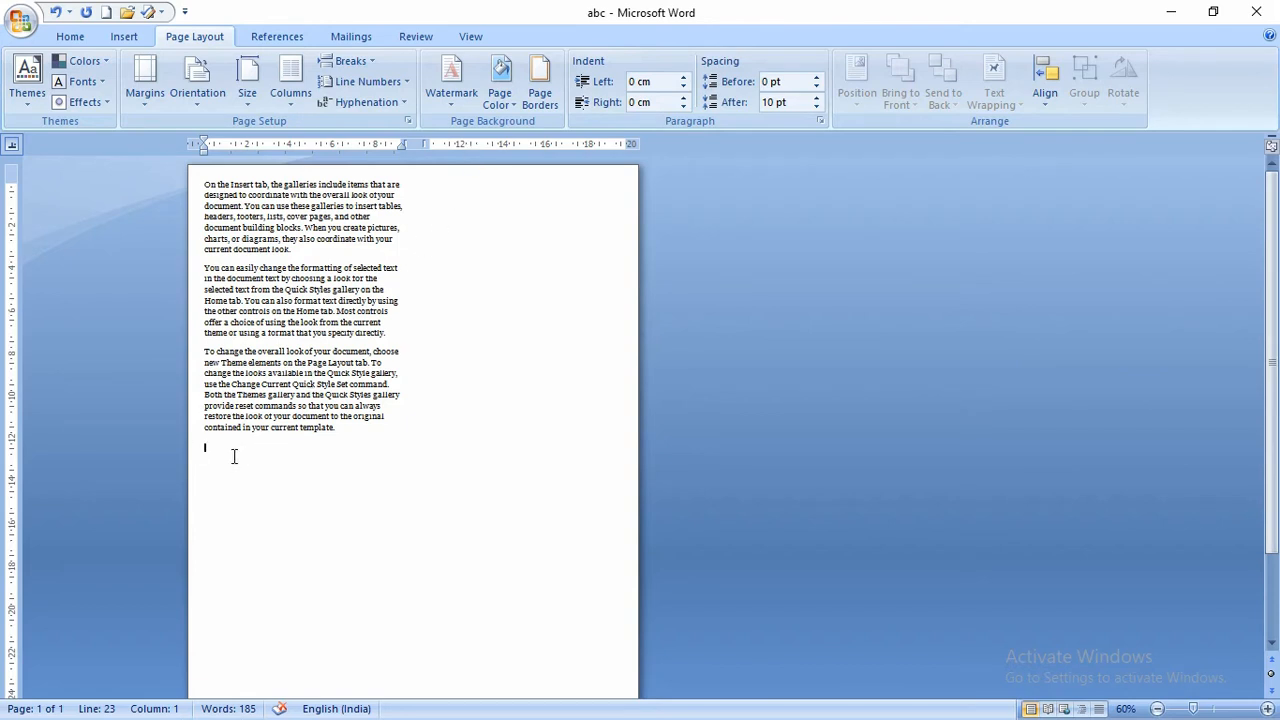
- Insert a column break and type a filler paragraph into the second column
key("ctrl+shift+Return")
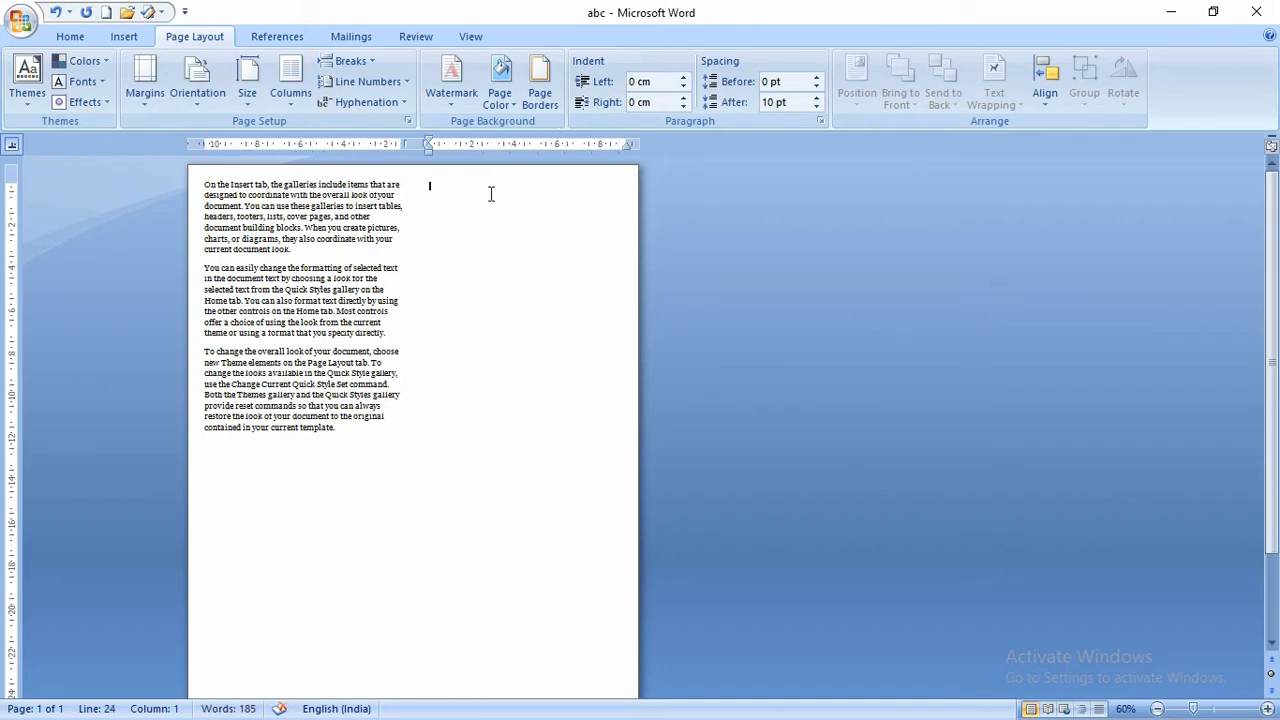
type("jkhhhhhhhhhhhhhhhhhhhhhhhhhhhhhhhhhhhhhhhhhhhhhhhhhhhh")
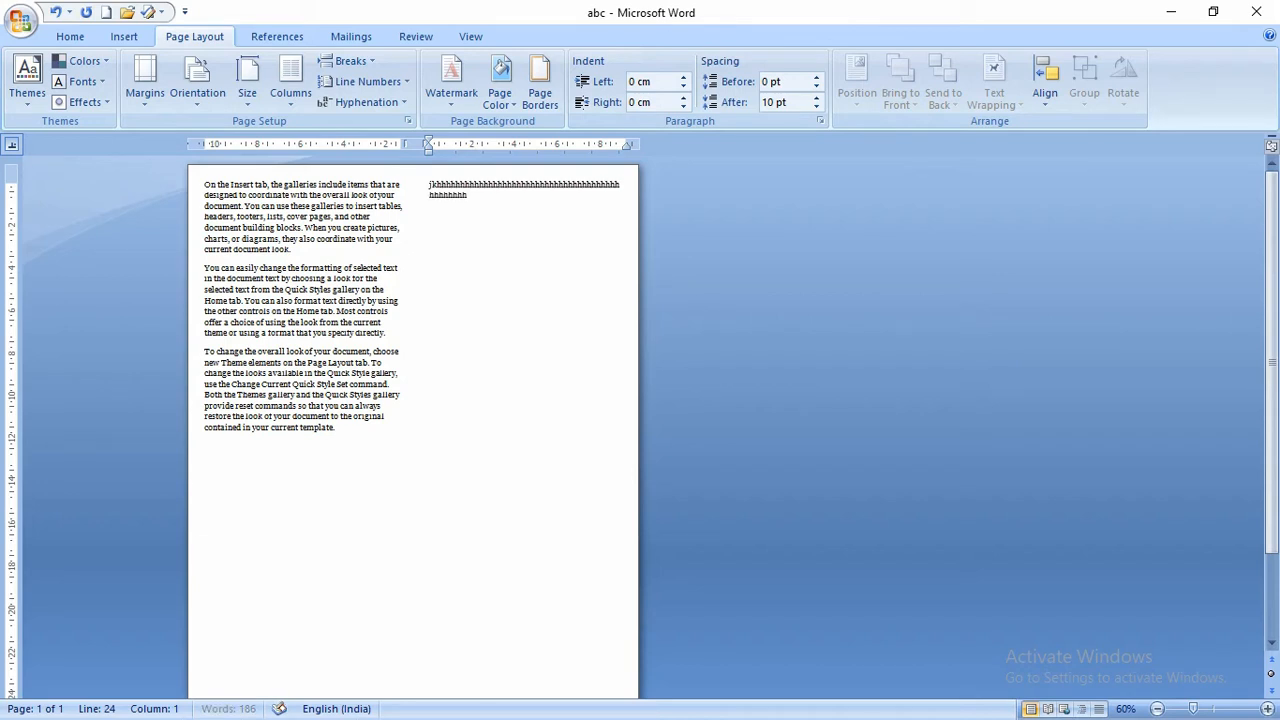
type("hhhhhhhhhhhhhhhhhhhhhhhhhhhhhhhhhhhhhhhhhhhhhhhhhhhhhhhhhhhhhhhhhhhhhhhhhhhhh")
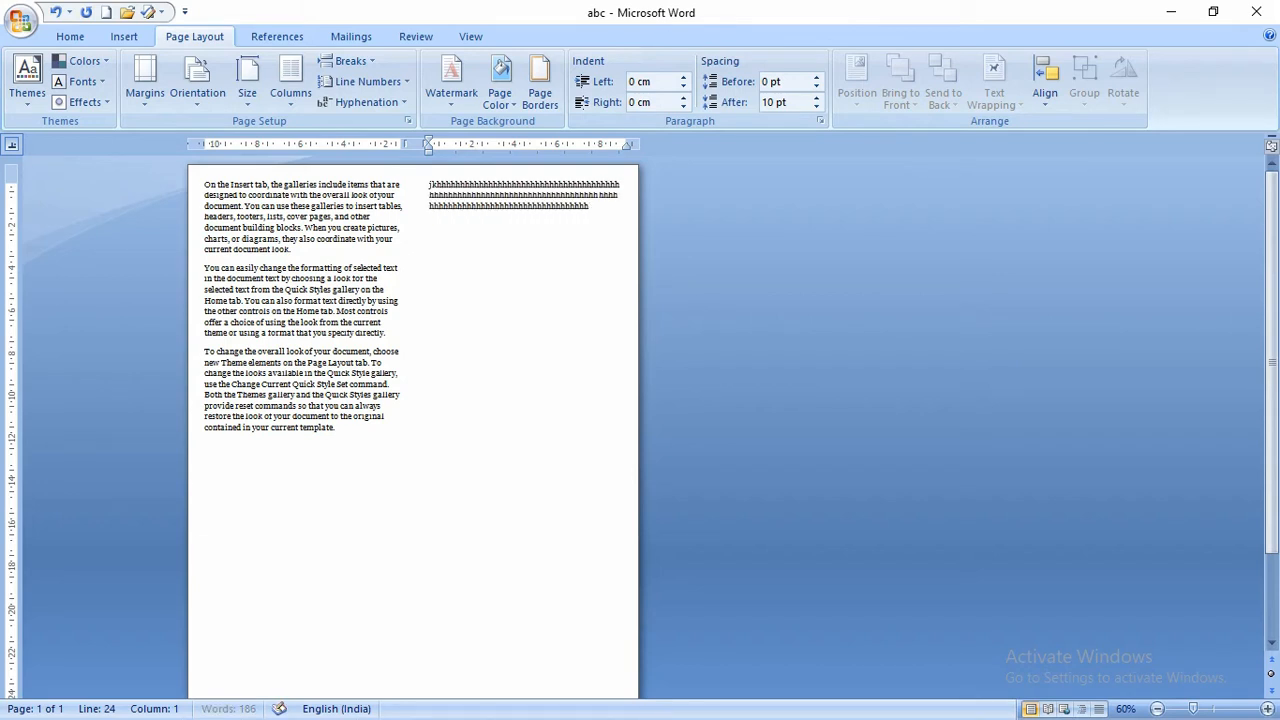
type("hhhhhhhhhhhhhhhhhhhhhhhhhhhhhhhhh")
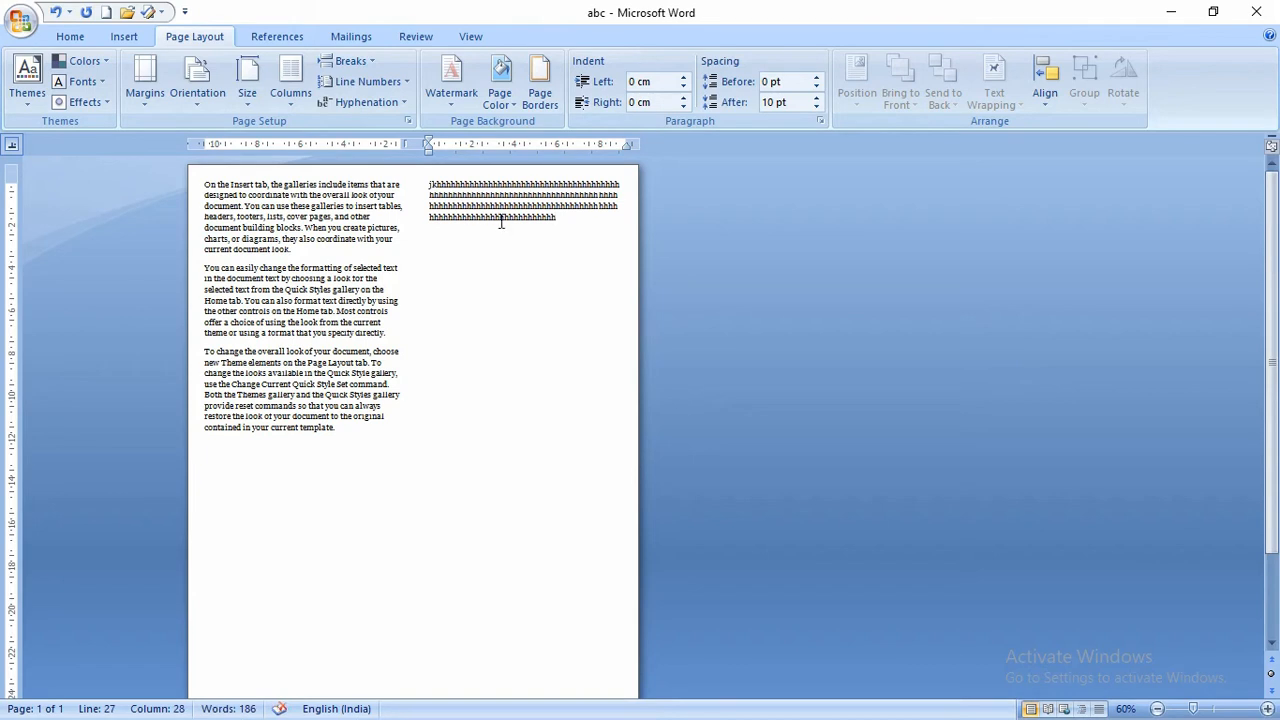
triple_click(458, 187)
left_click(290, 80)
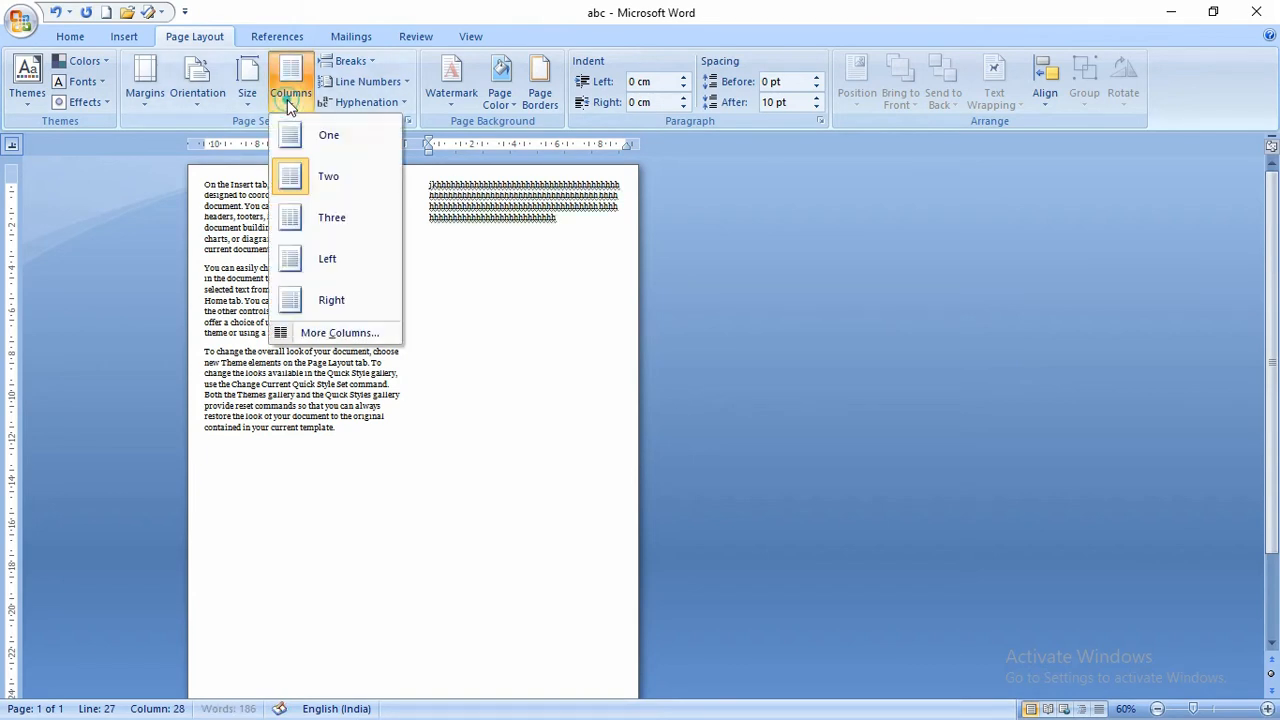
- Try Left columns with a dividing line, then undo back to a single column
left_click(305, 260)
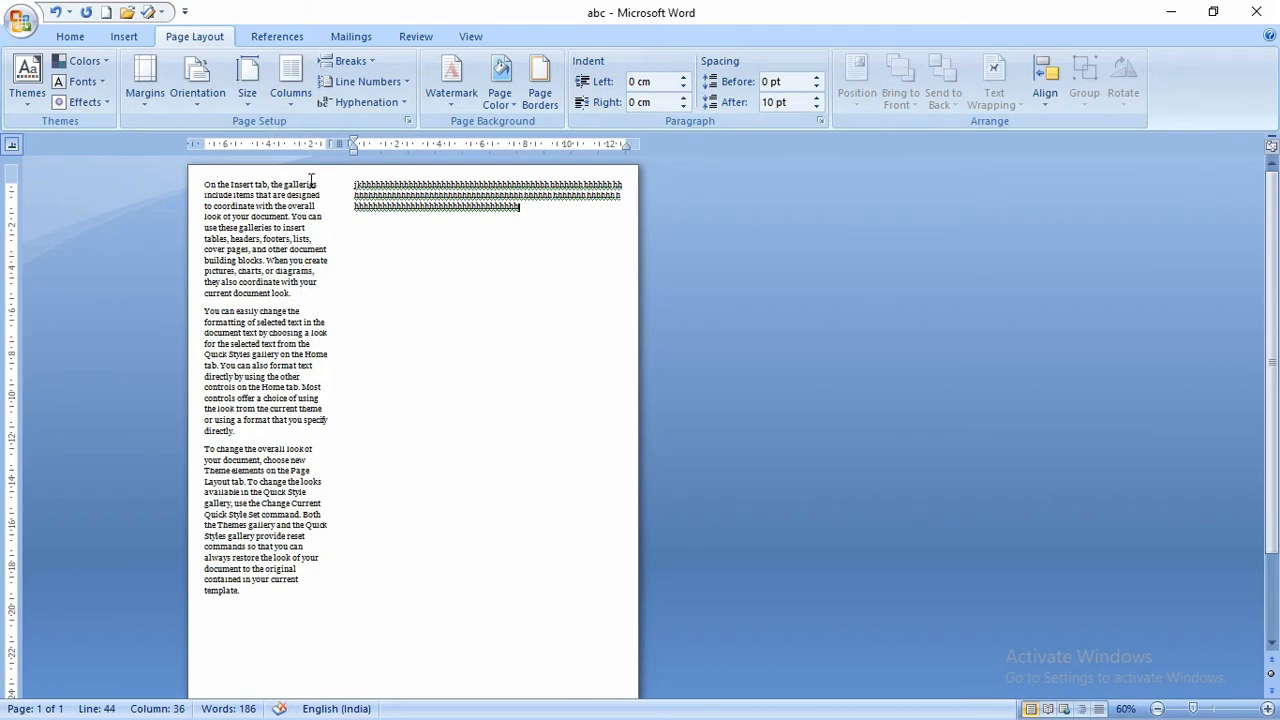
left_click(287, 104)
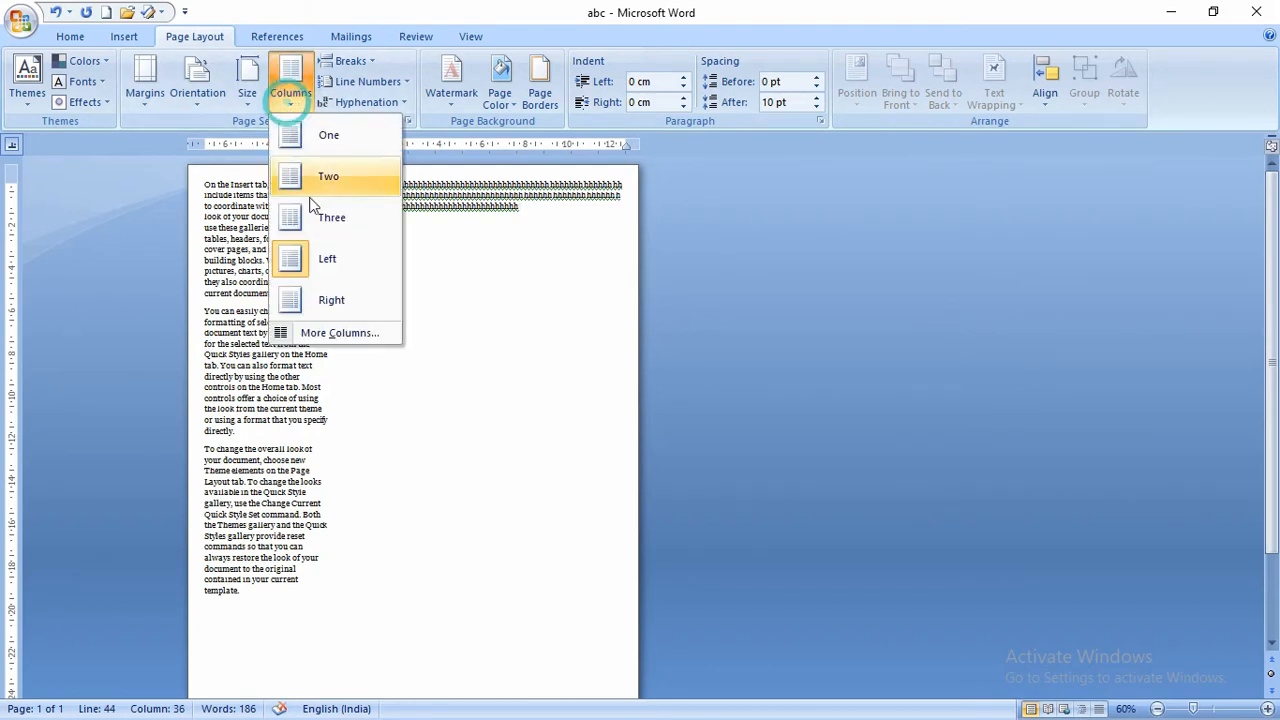
left_click(310, 333)
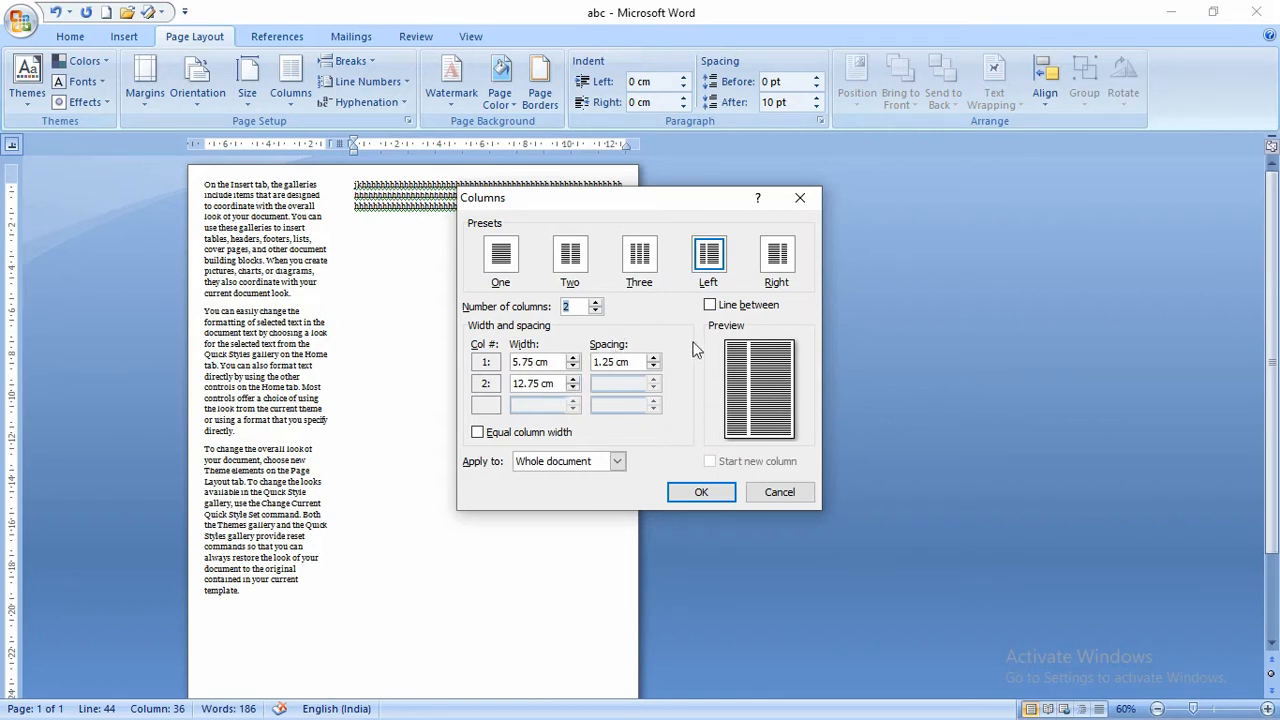
left_click(712, 308)
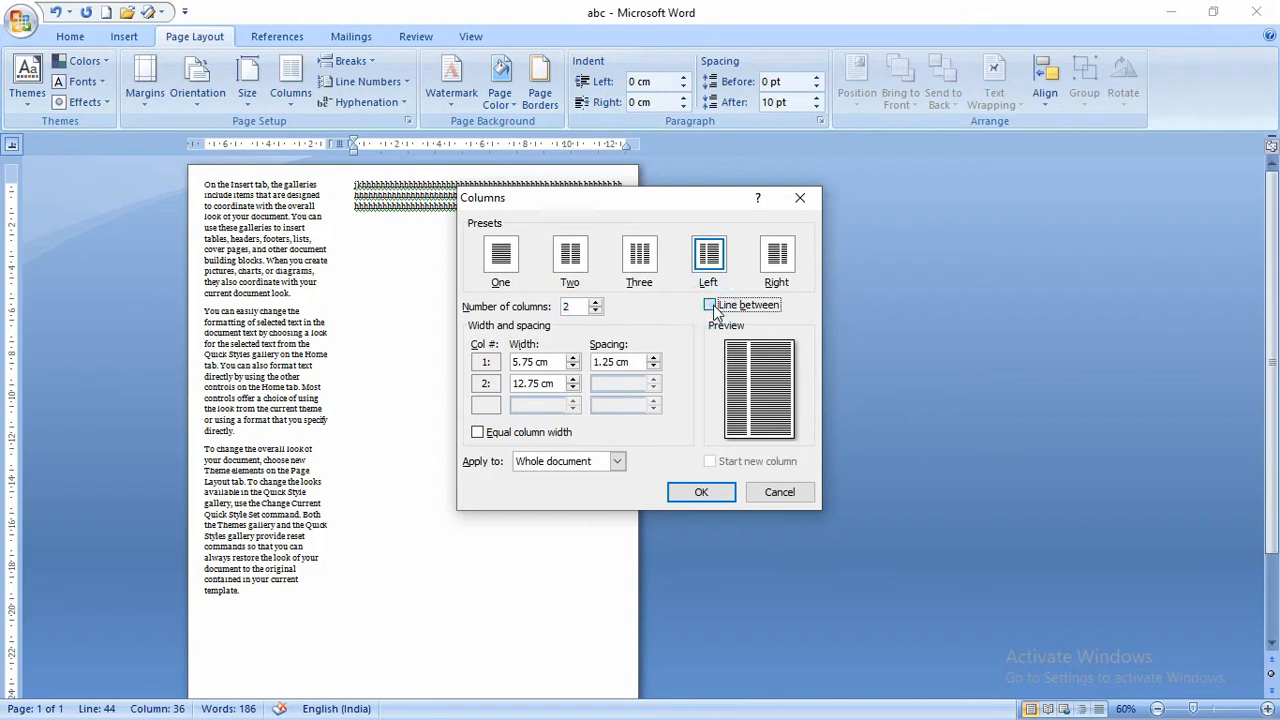
left_click(699, 494)
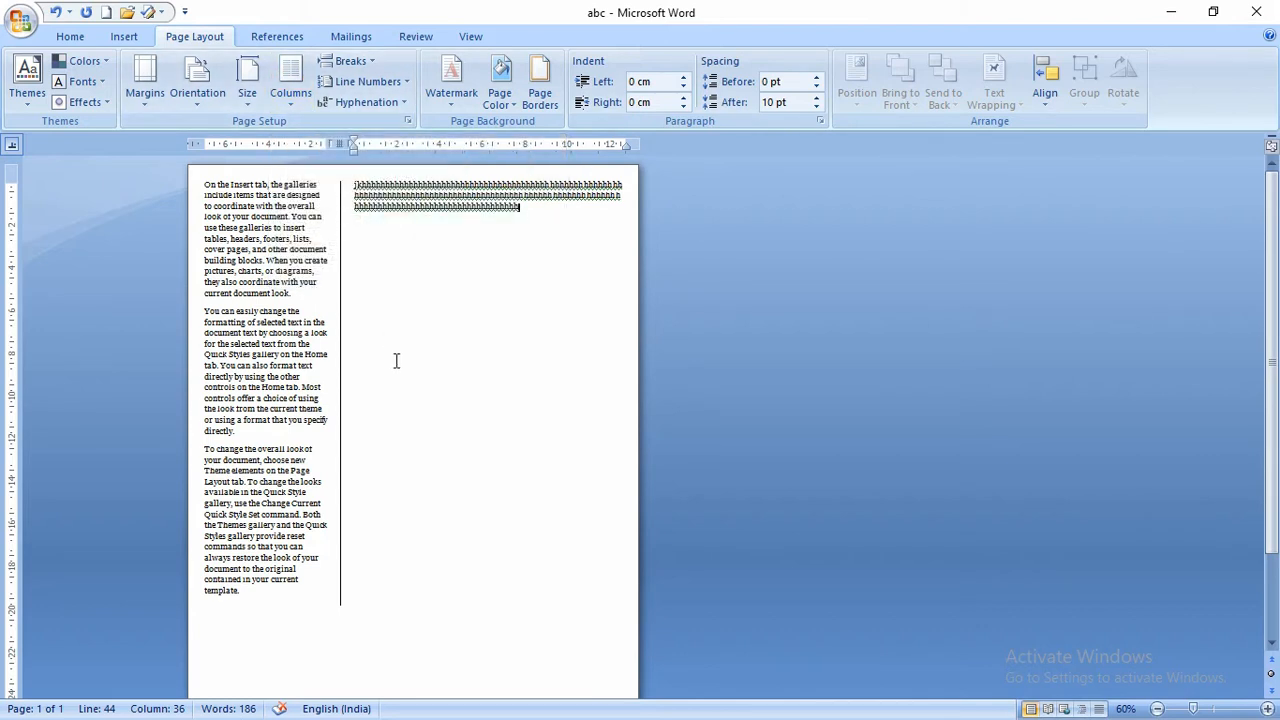
key("ctrl+z")
key("ctrl+z")
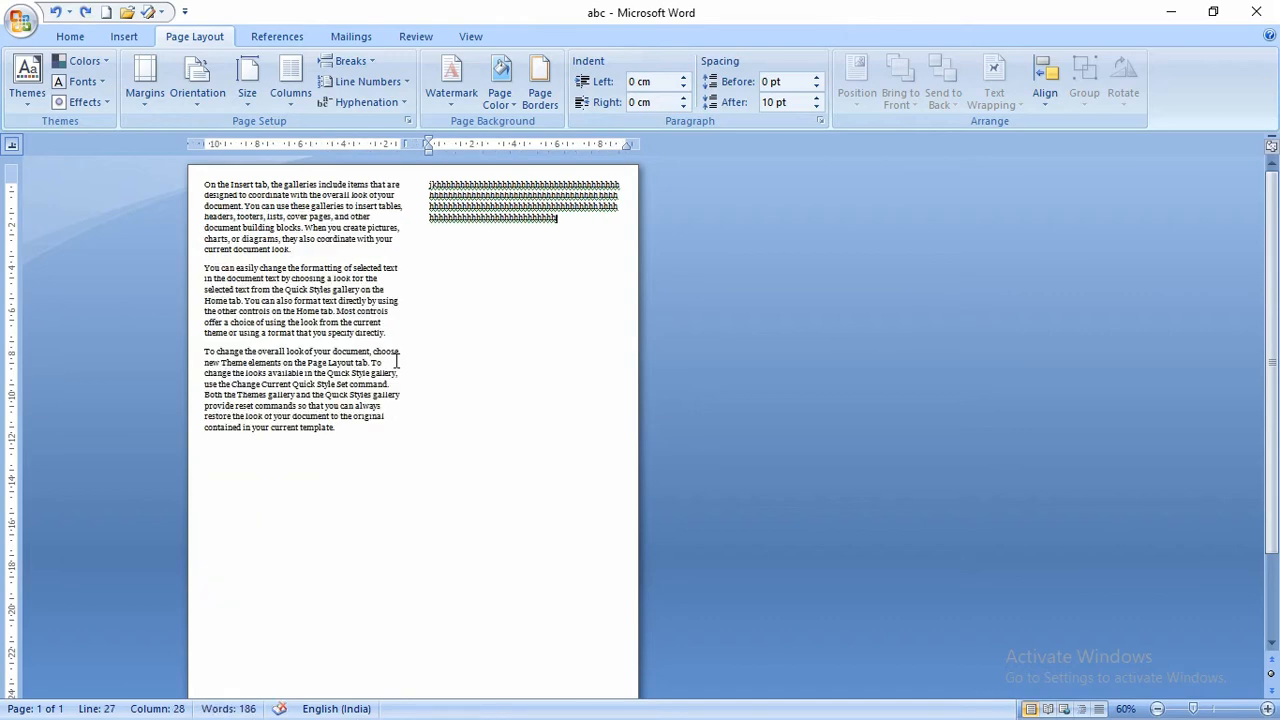
key("ctrl+z")
key("ctrl+z")
key("ctrl+z")
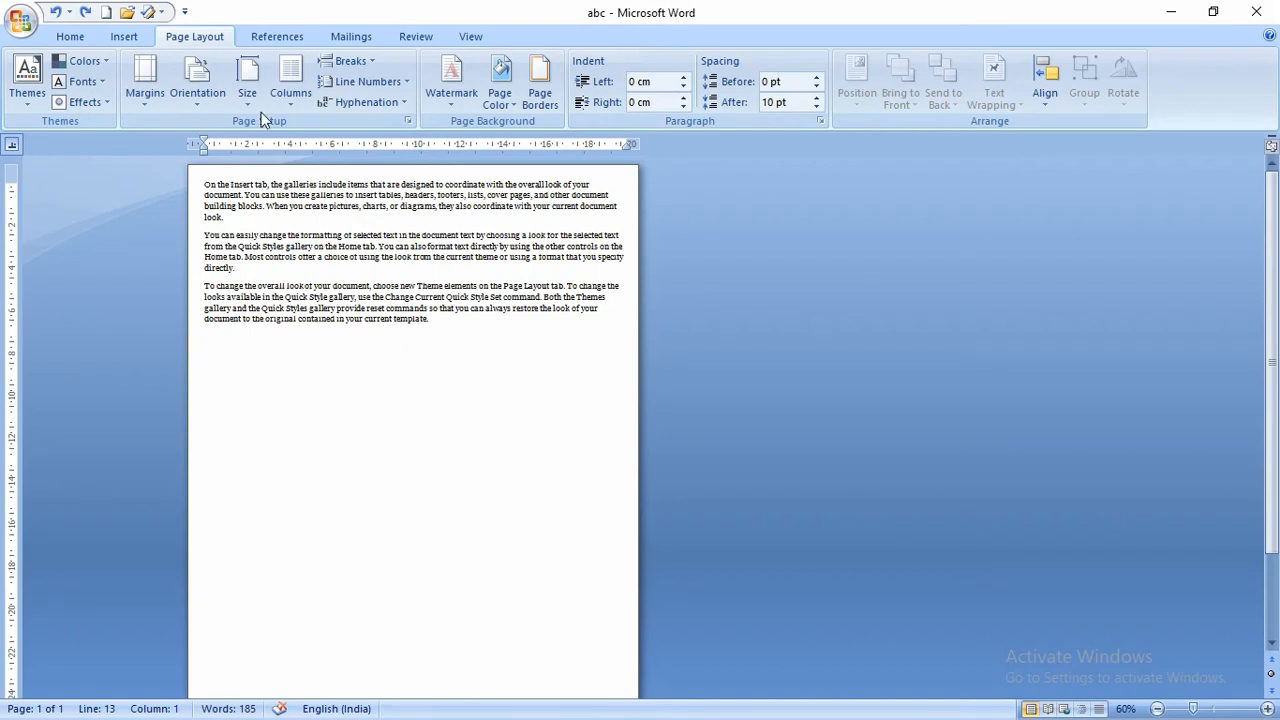
- Insert three text-wrapping breaks after the last sample paragraph
left_click(360, 62)
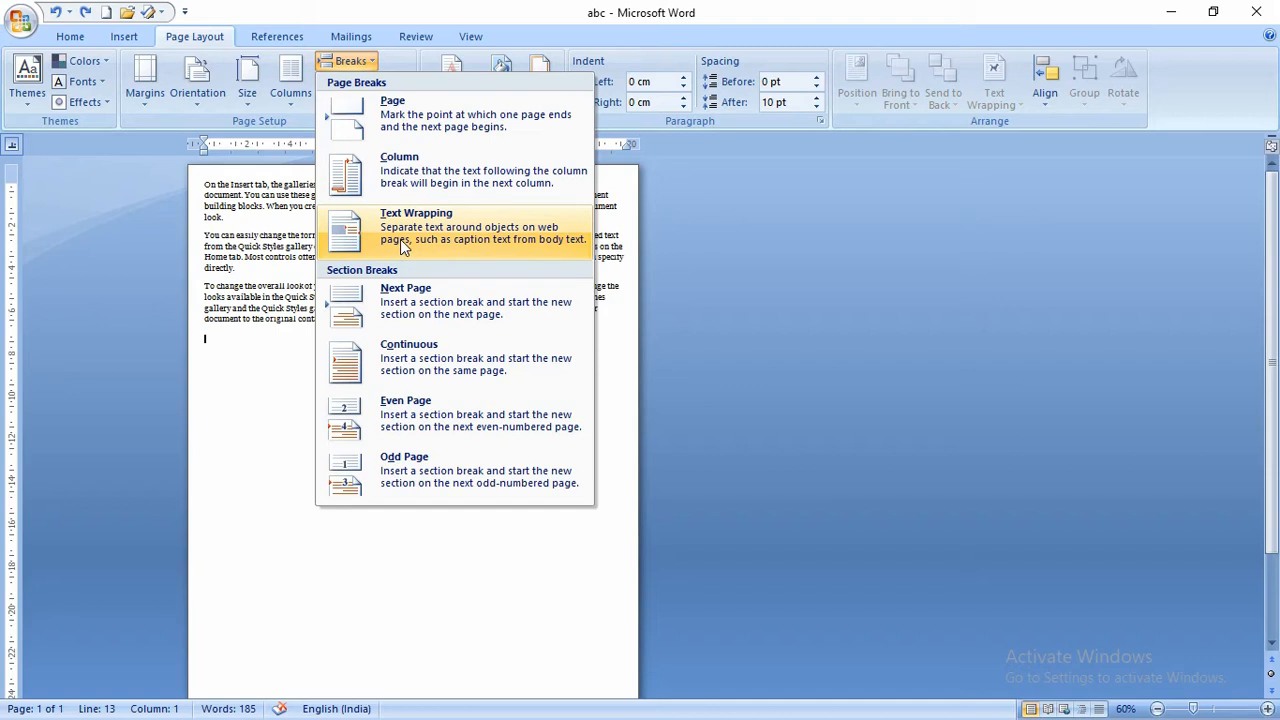
left_click(461, 222)
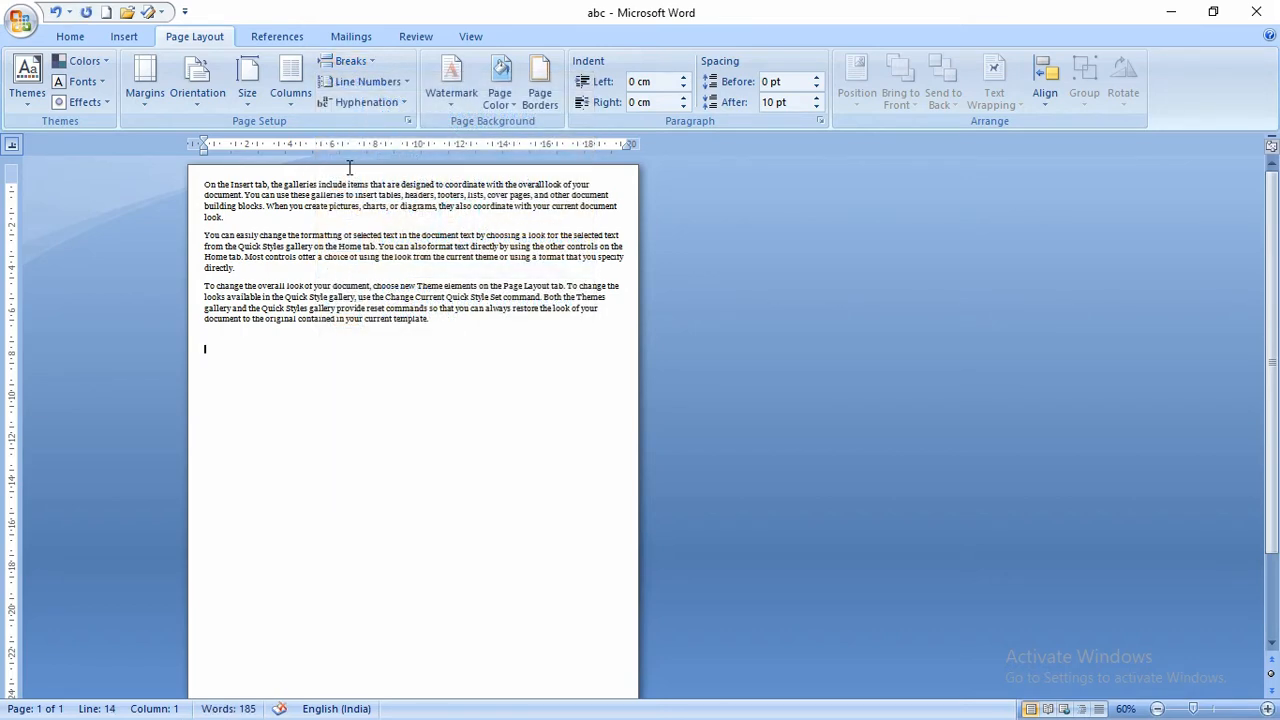
left_click(348, 61)
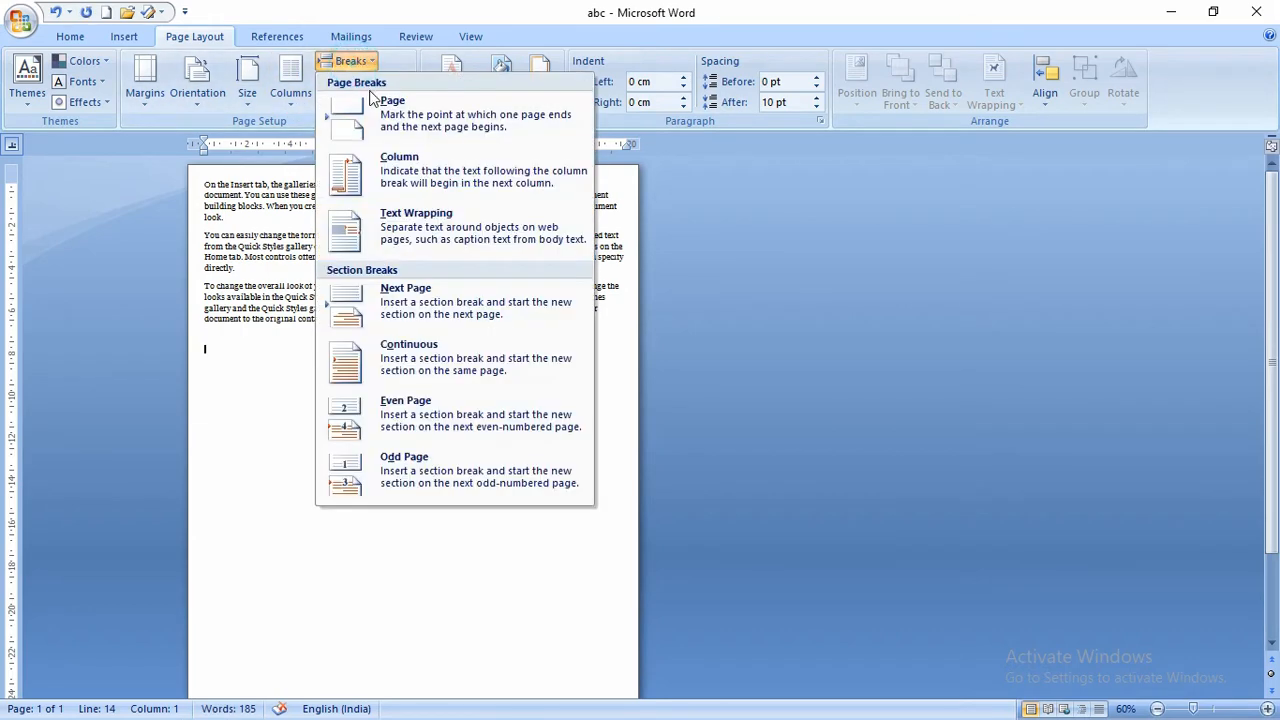
left_click(416, 220)
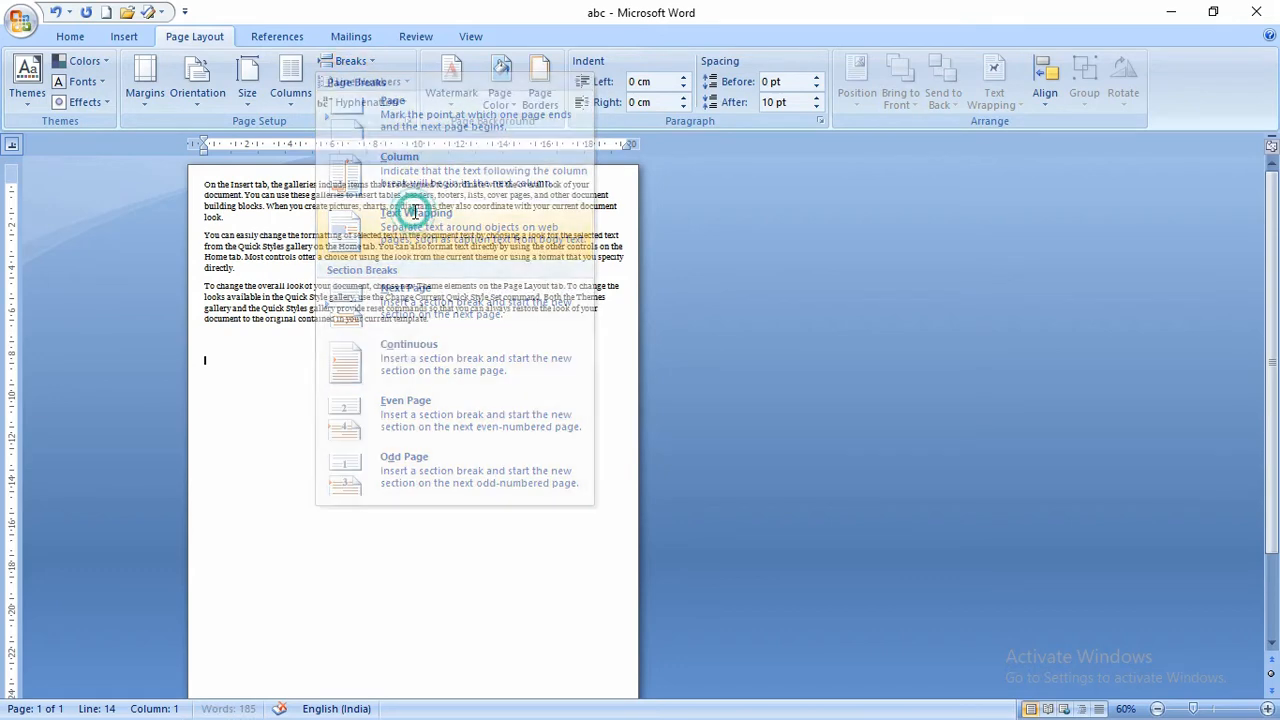
left_click(350, 60)
left_click(392, 218)
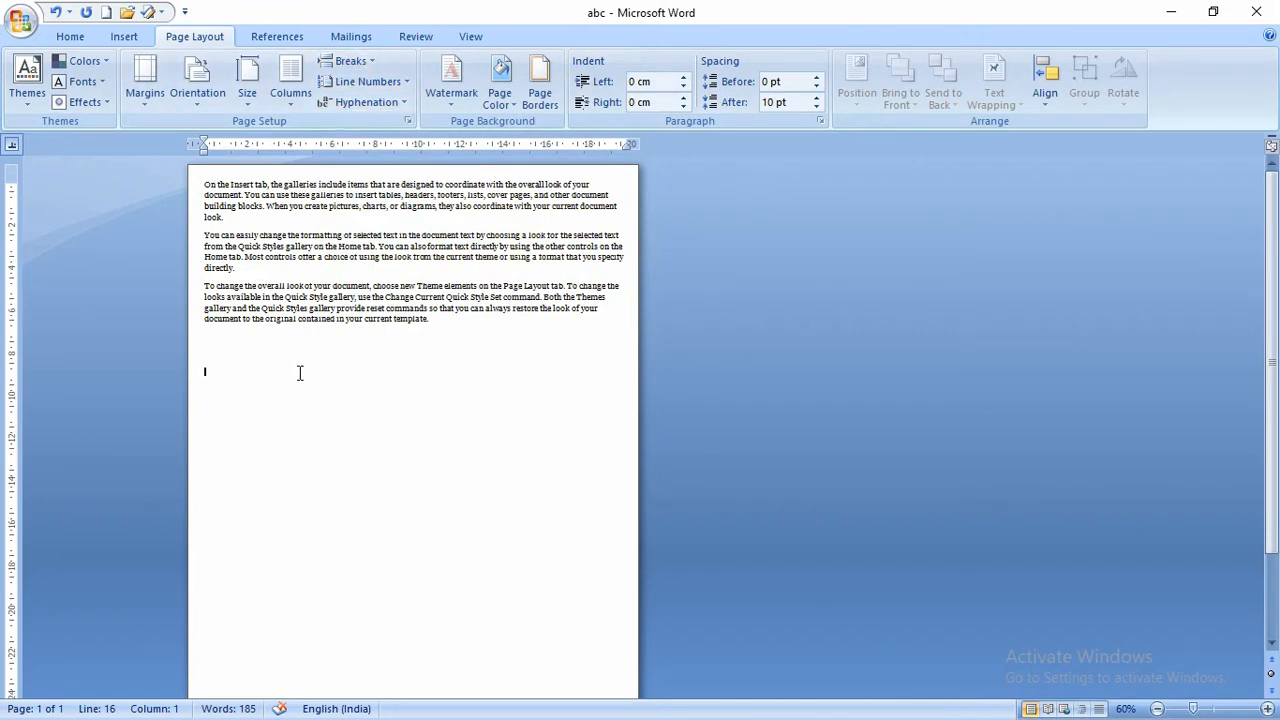
- Show formatting marks and add an empty paragraph below the line breaks
left_click(76, 38)
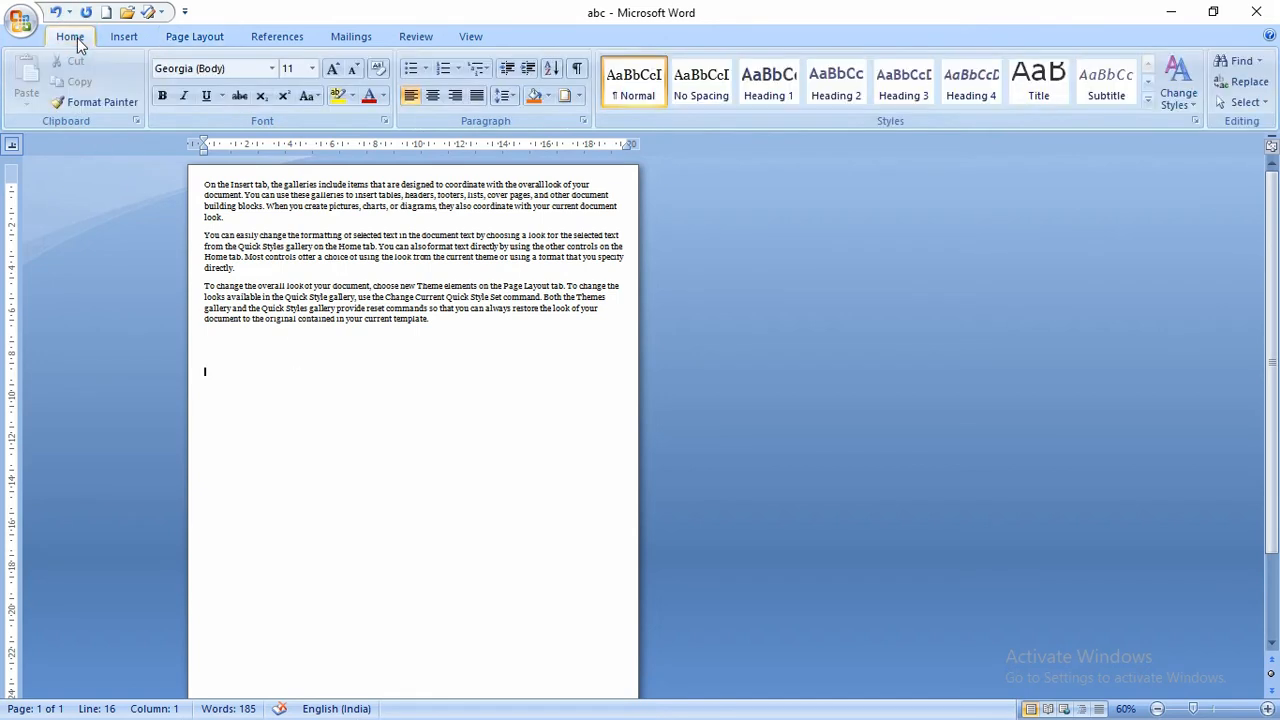
left_click(577, 70)
scroll(350, 510, "up", 9)
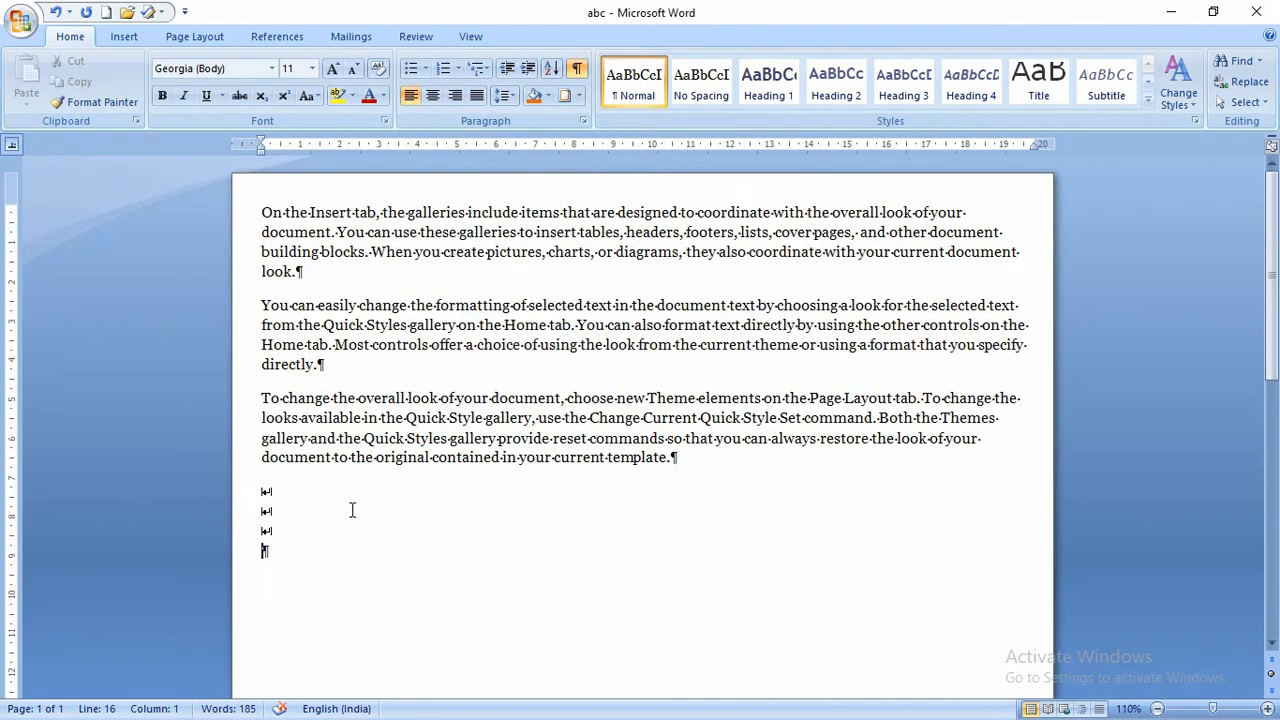
scroll(350, 510, "up", 5)
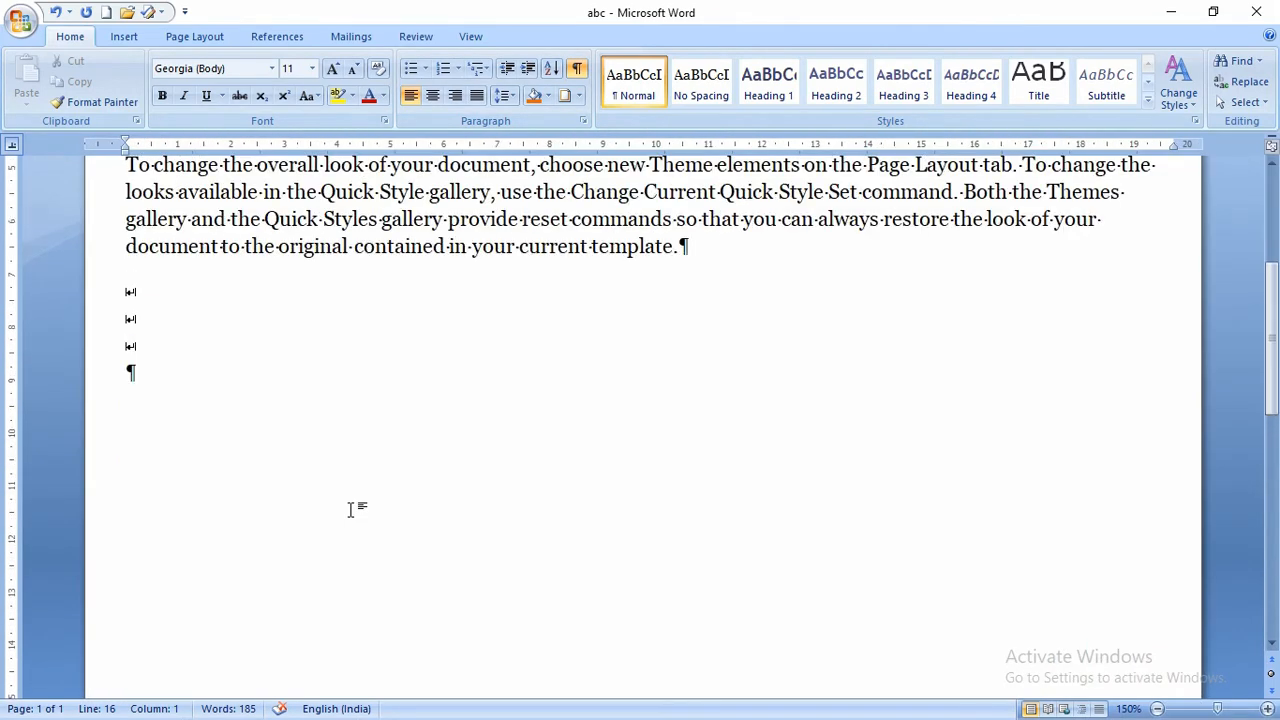
key("Return")
- Check the Breaks list without inserting anything and hide the formatting marks again
left_click(194, 36)
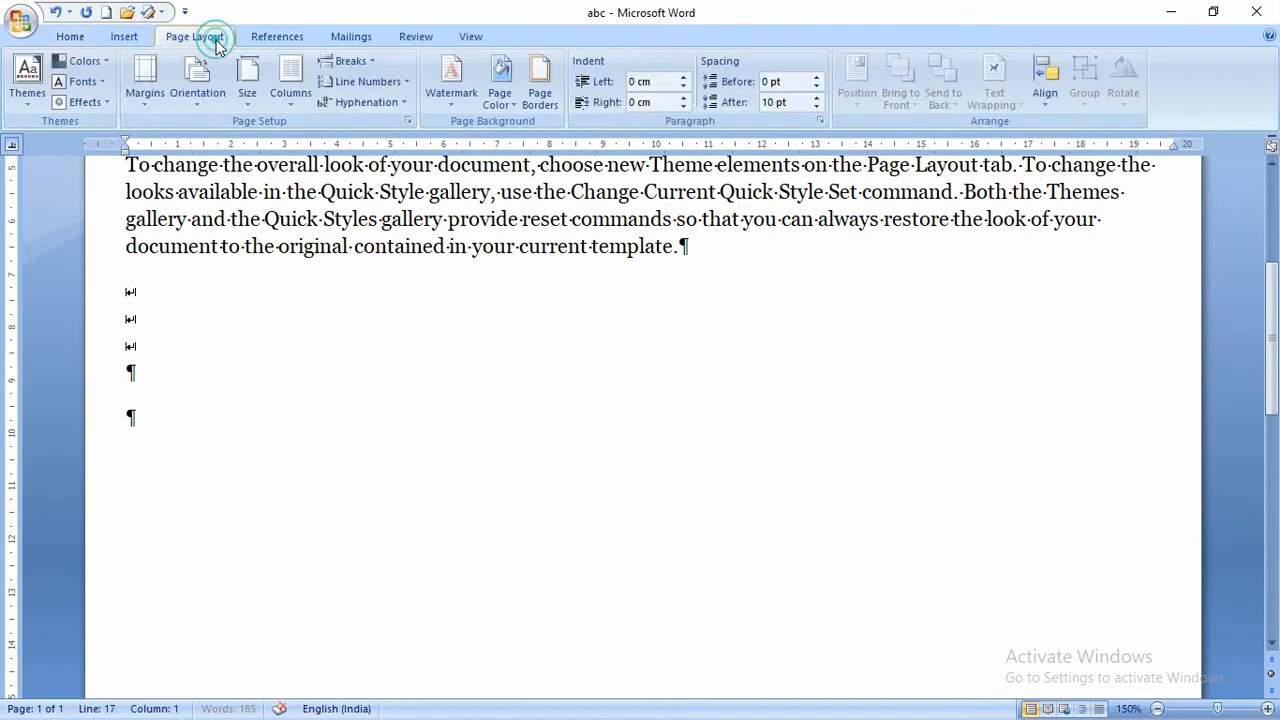
left_click(346, 61)
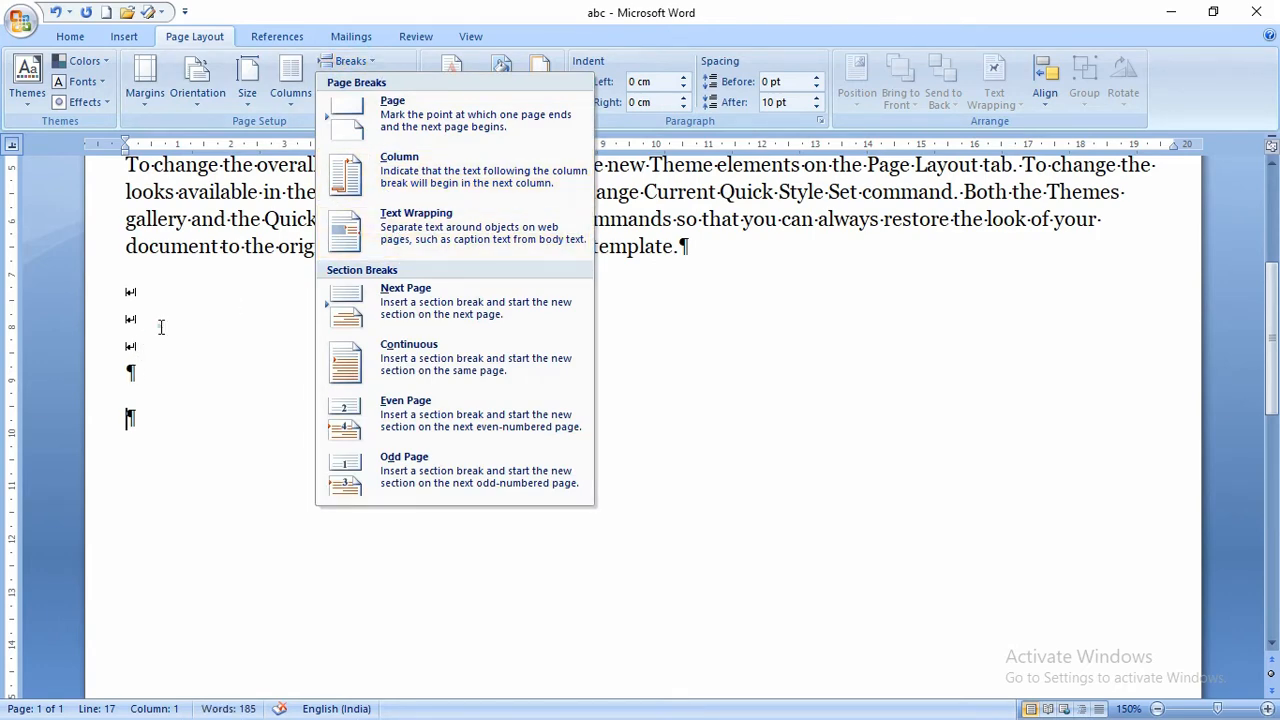
left_click(131, 295)
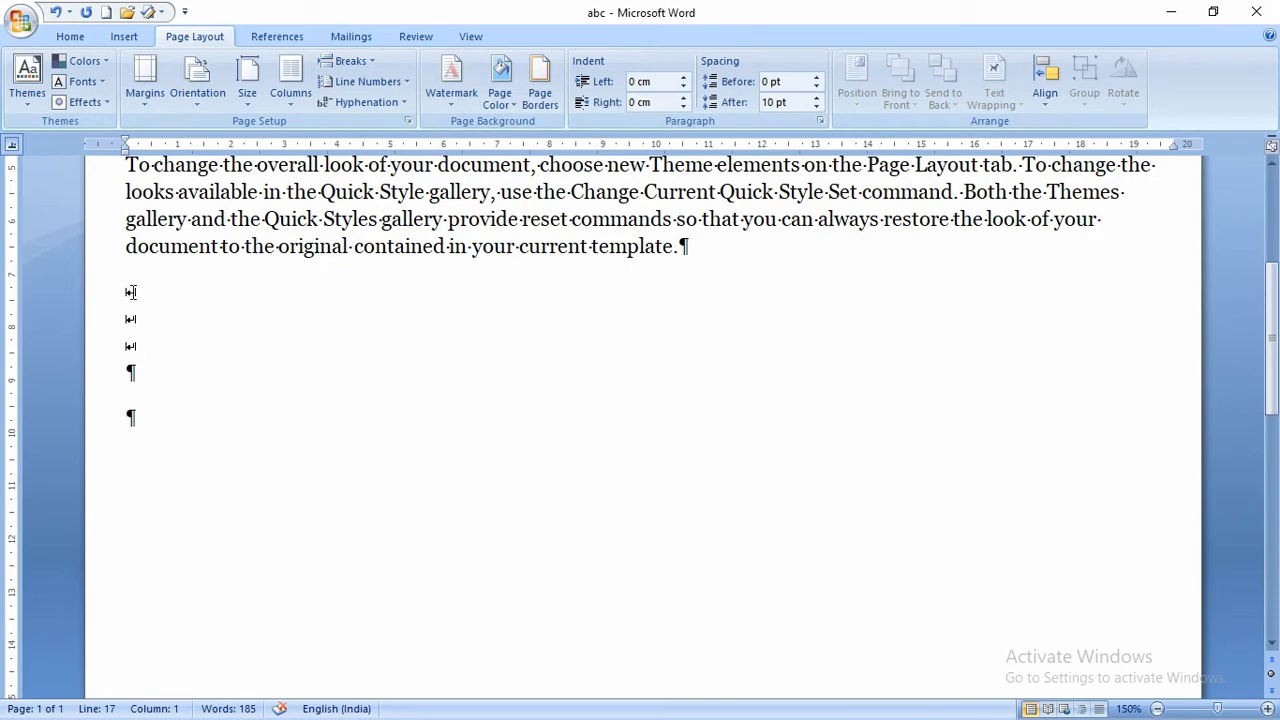
left_click(141, 366)
left_click(72, 36)
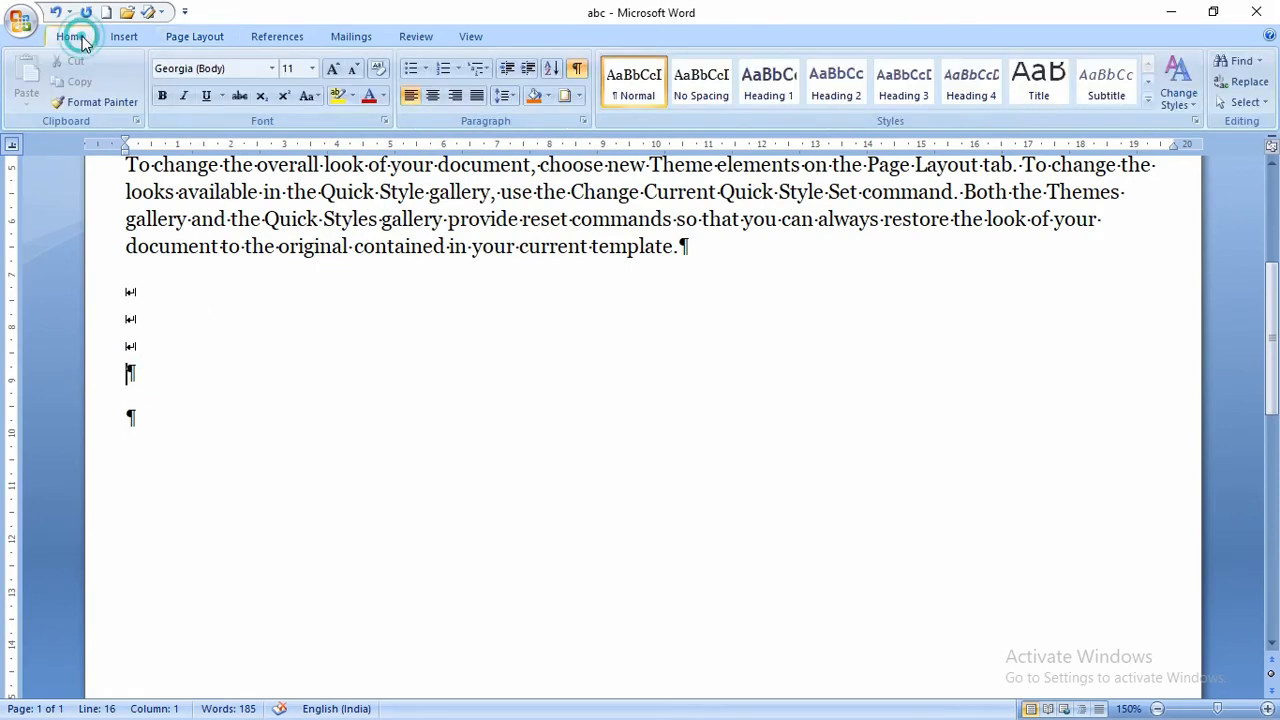
left_click(577, 68)
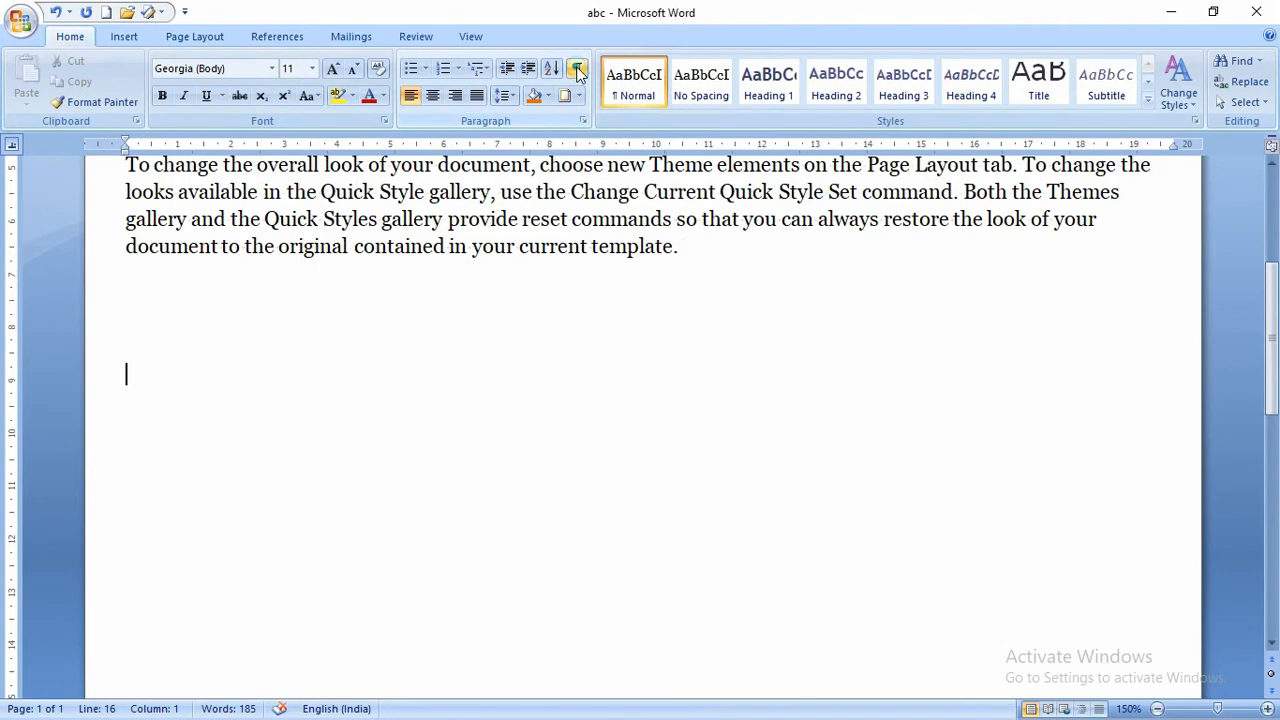
left_click(207, 36)
left_click(345, 61)
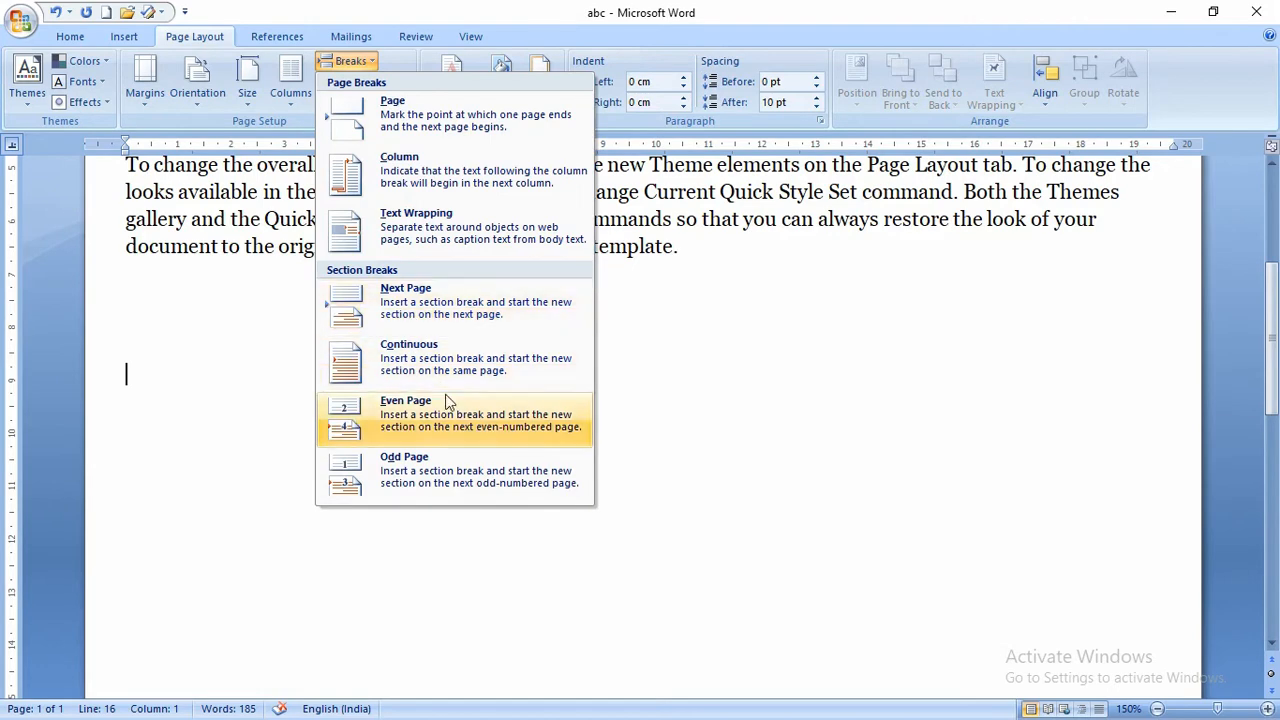
left_click(193, 305)
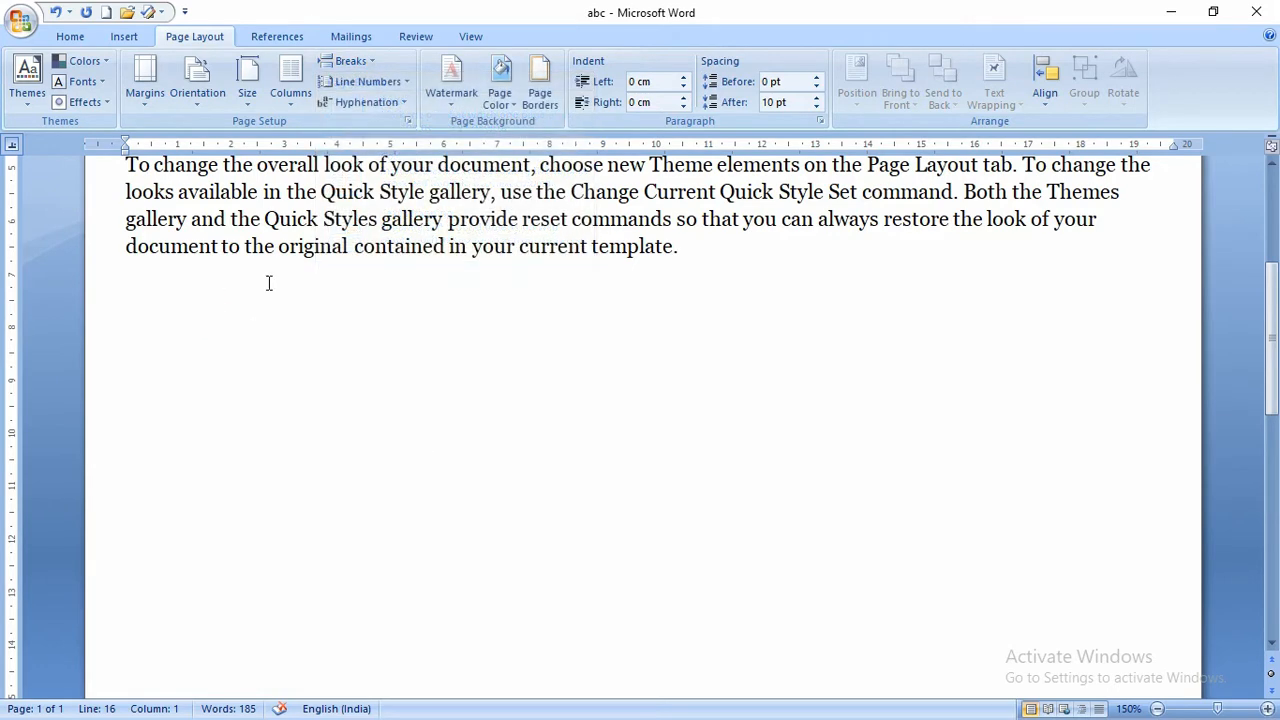
- Look over the whole page, then show the Breaks list of page and section breaks
scroll(266, 280, "up", 1)
scroll(268, 281, "down", 3, "ctrl")
scroll(268, 282, "down", 5, "ctrl")
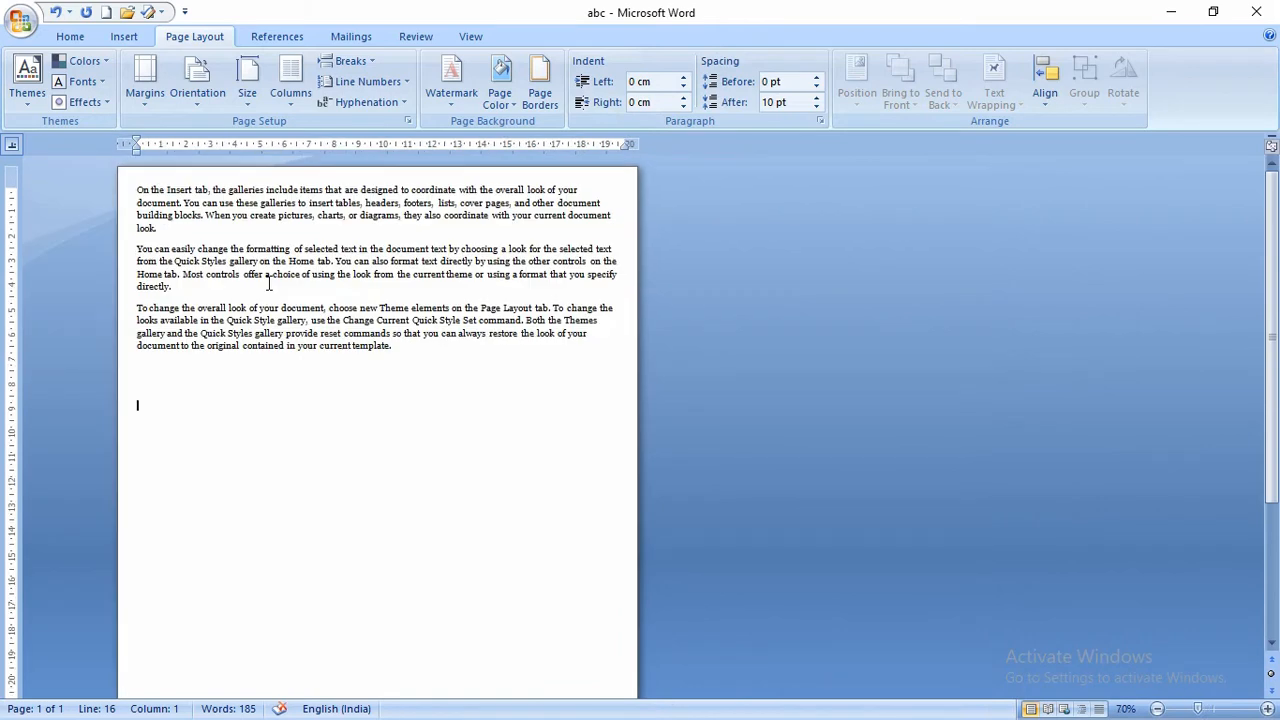
scroll(268, 284, "down", 1)
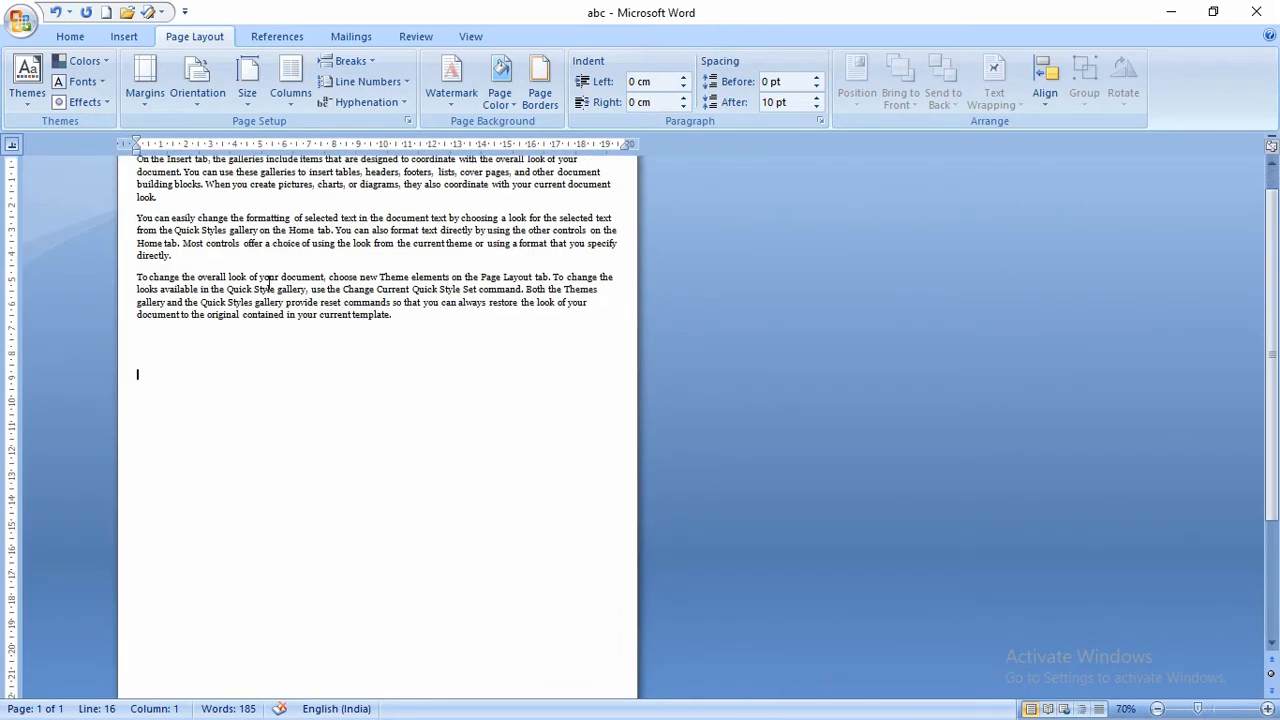
scroll(268, 283, "up", 1)
scroll(268, 286, "down", 2, "ctrl")
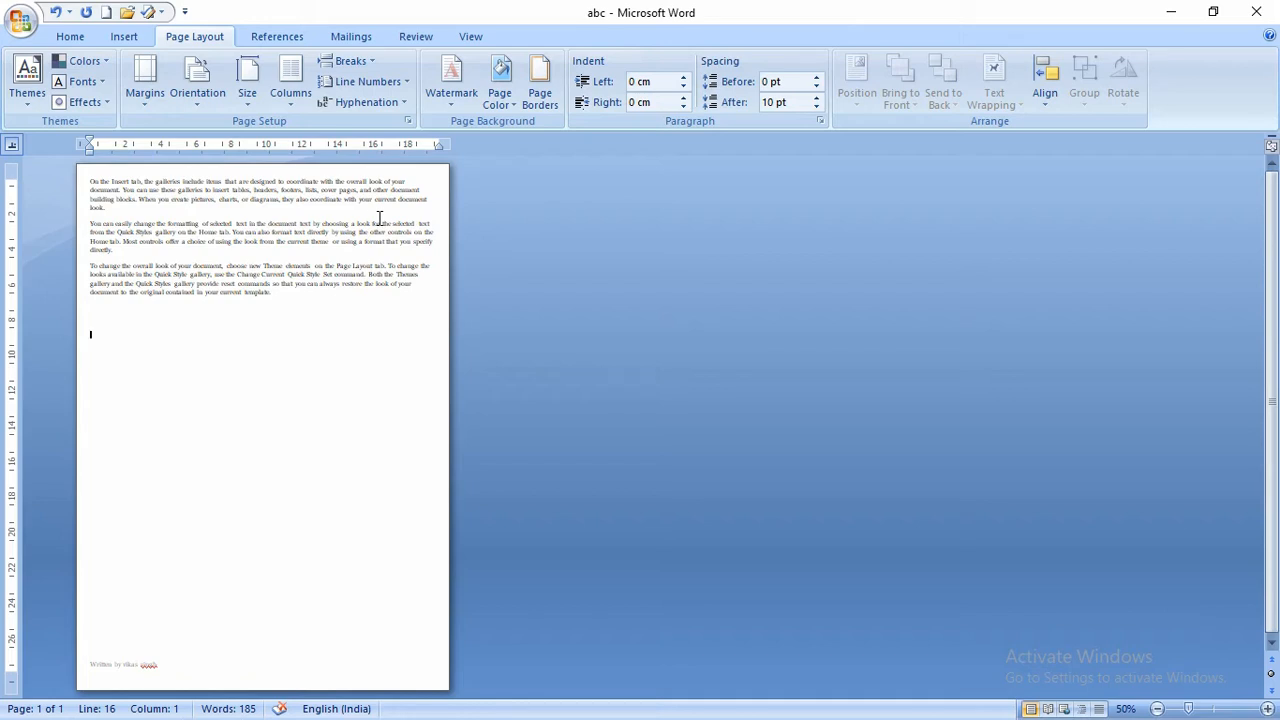
left_click(362, 66)
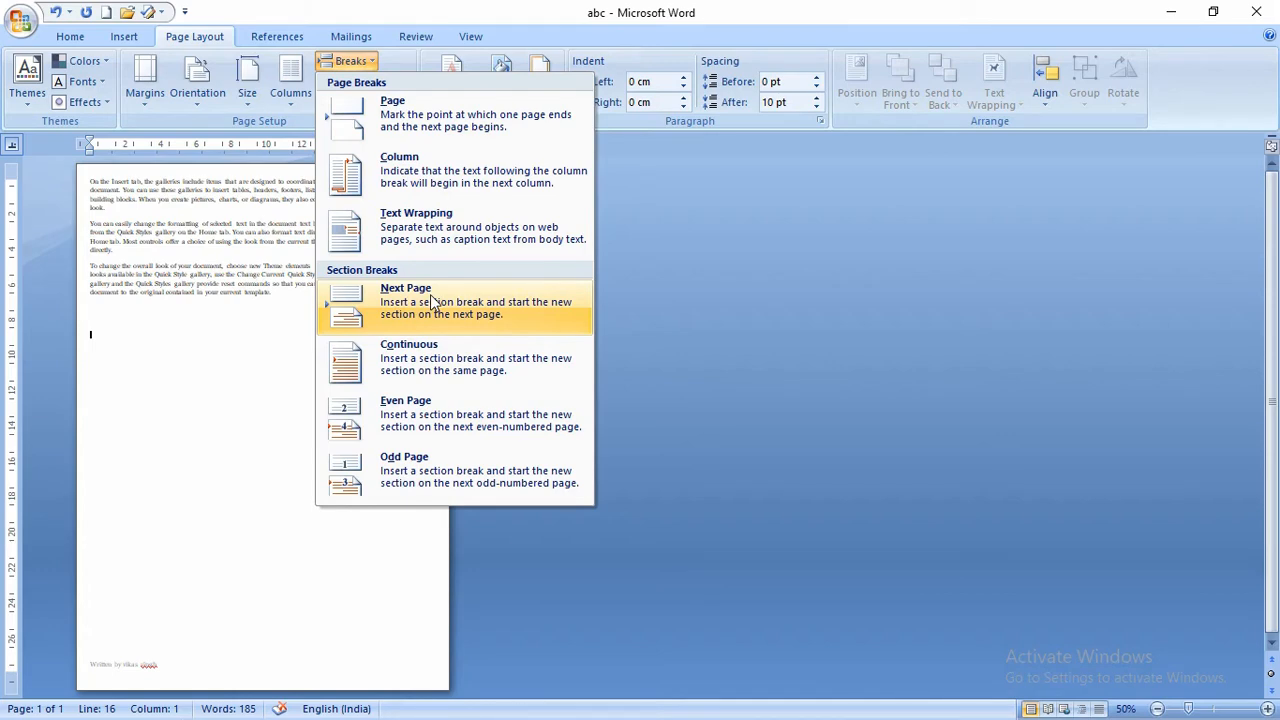
- Show the current section number in the status bar
left_click(526, 713)
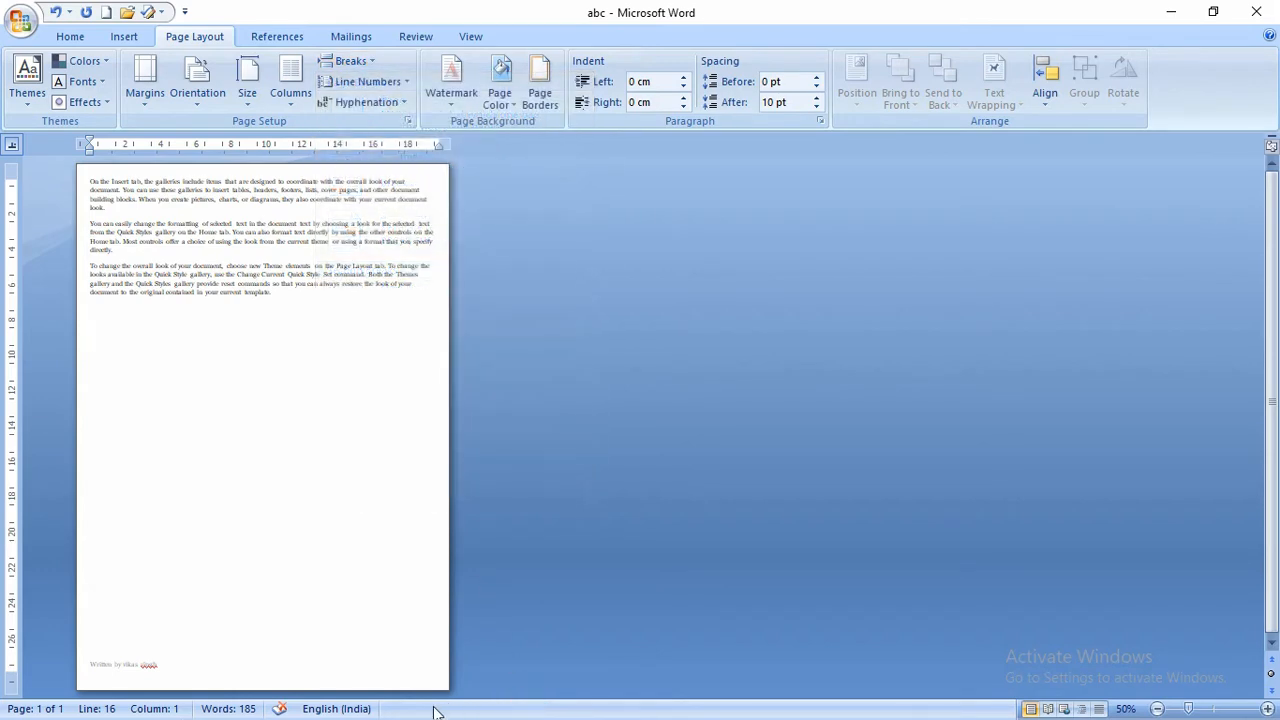
right_click(461, 715)
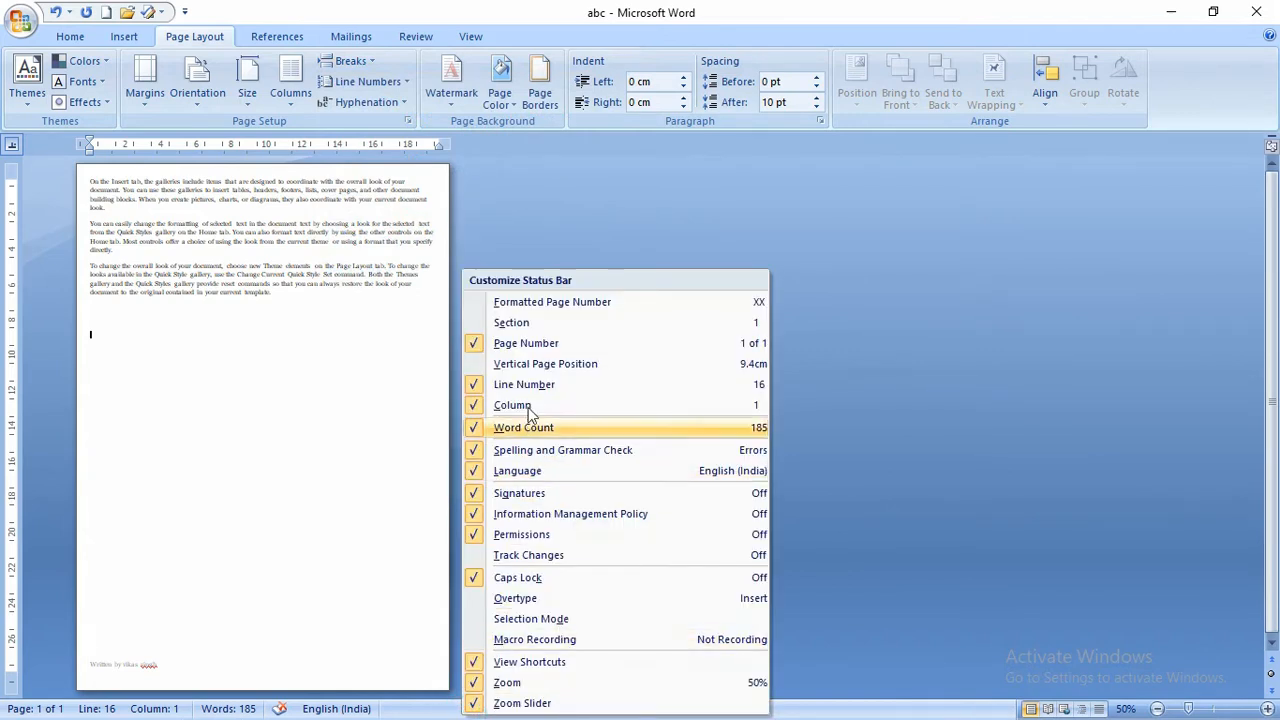
left_click(503, 326)
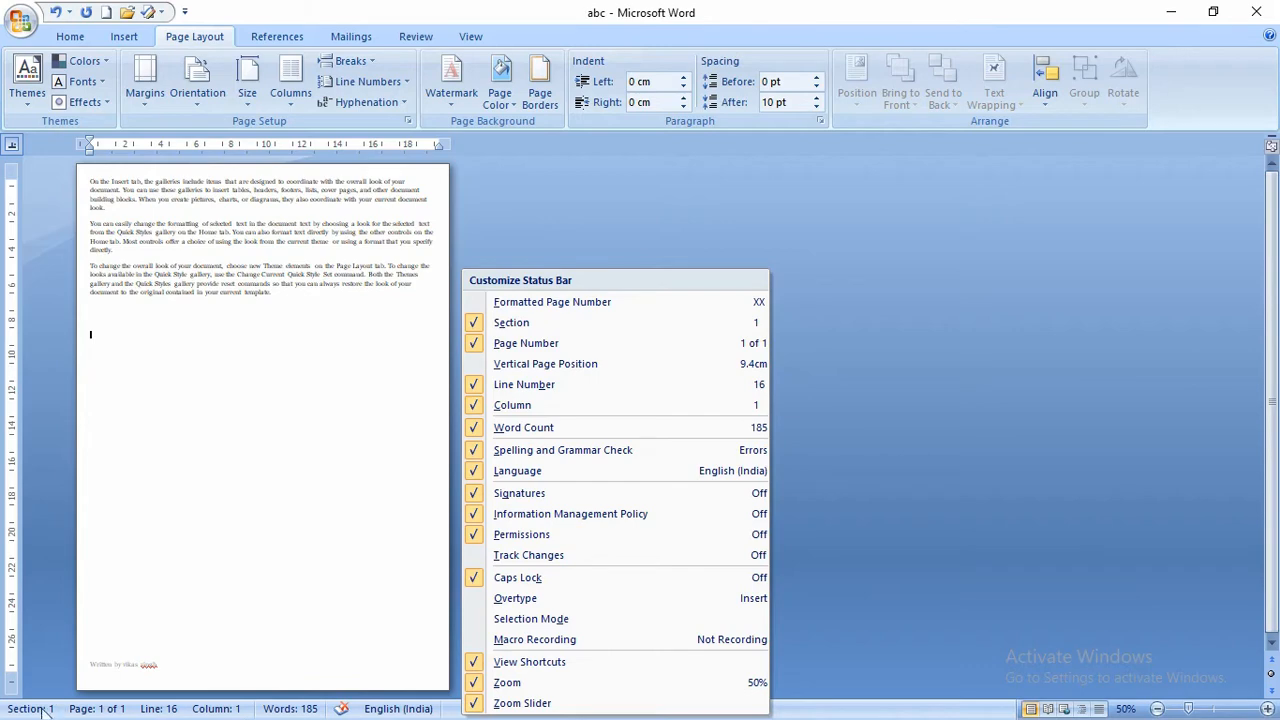
left_click(147, 332)
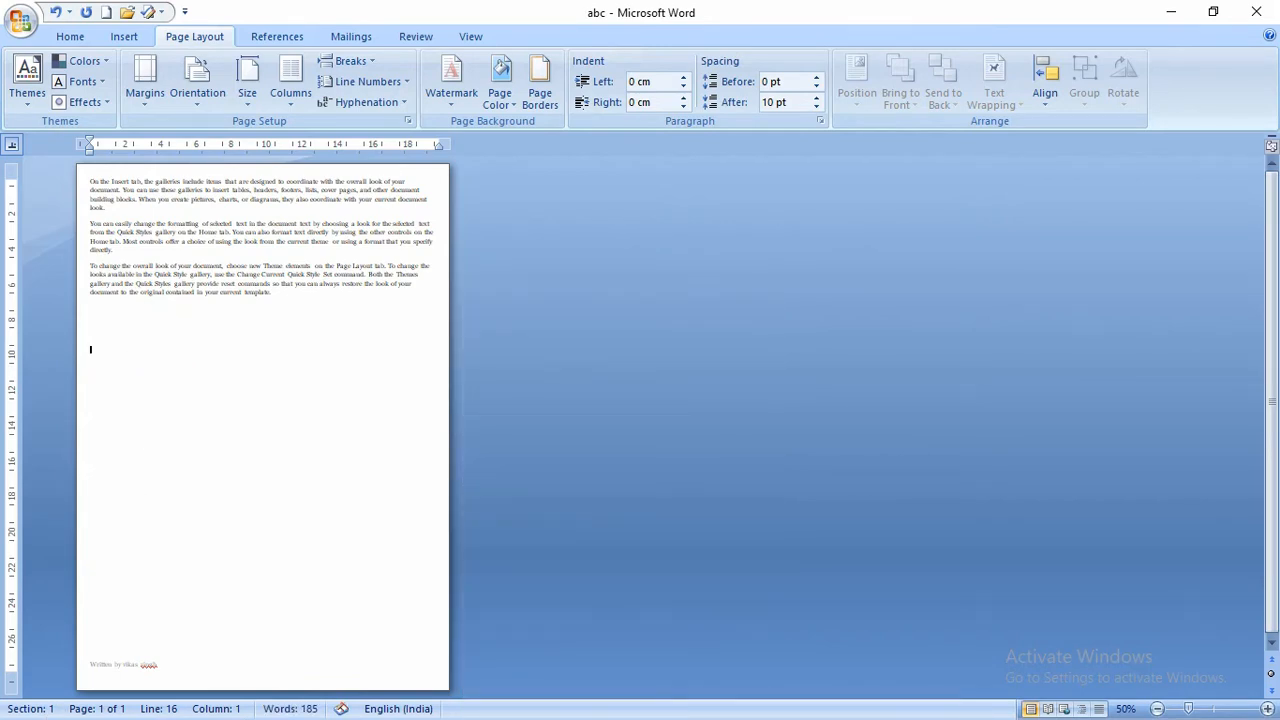
- Add a page break and two next-page section breaks, creating blank pages 2 and 3
key("ctrl+Return")
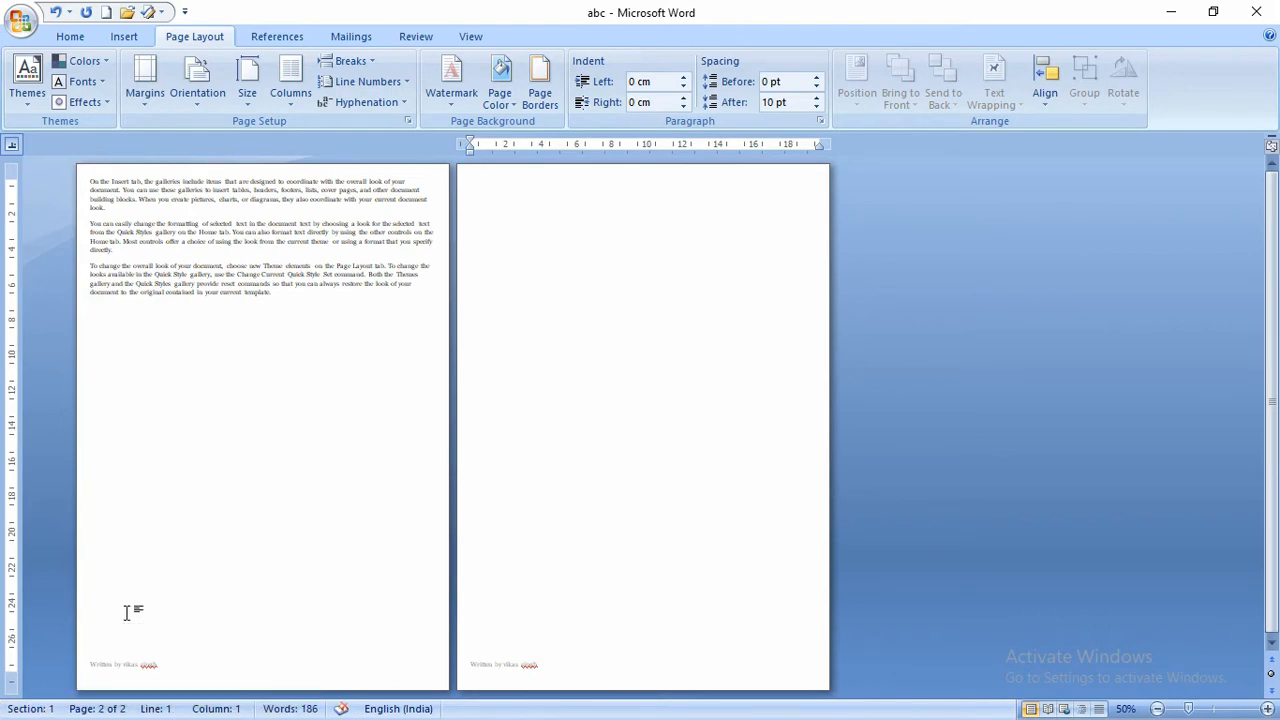
left_click(346, 61)
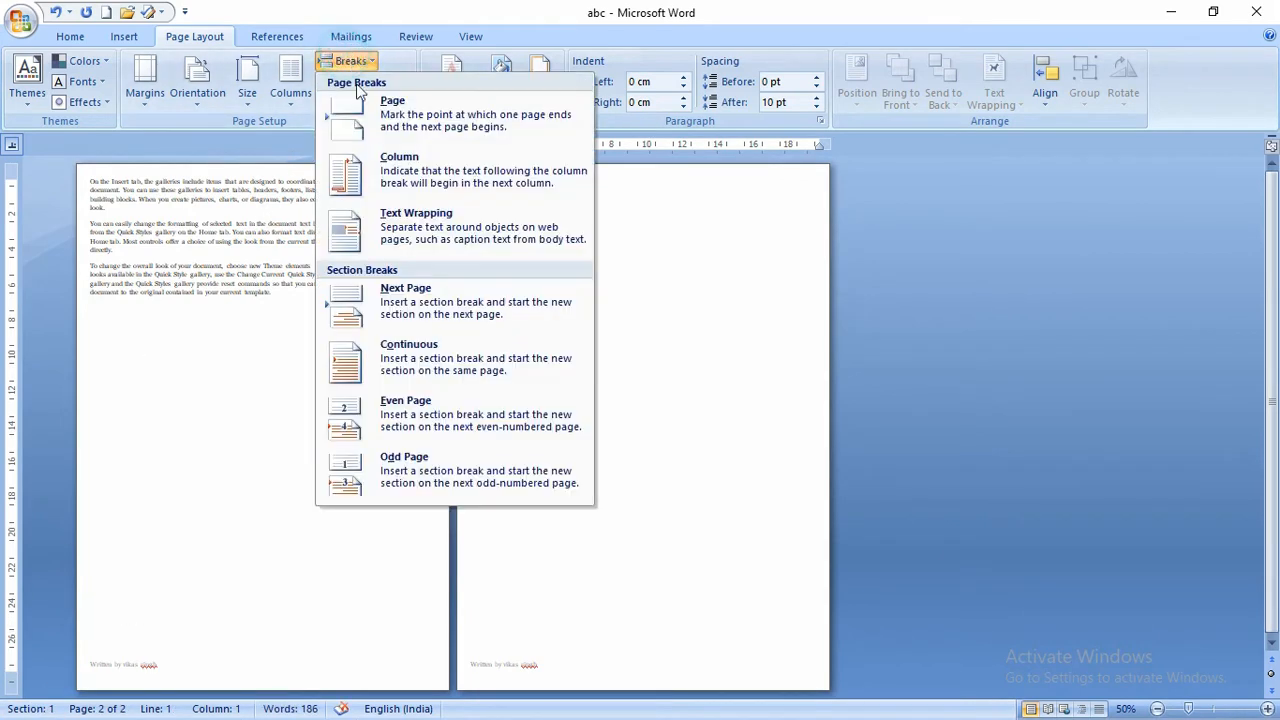
left_click(410, 300)
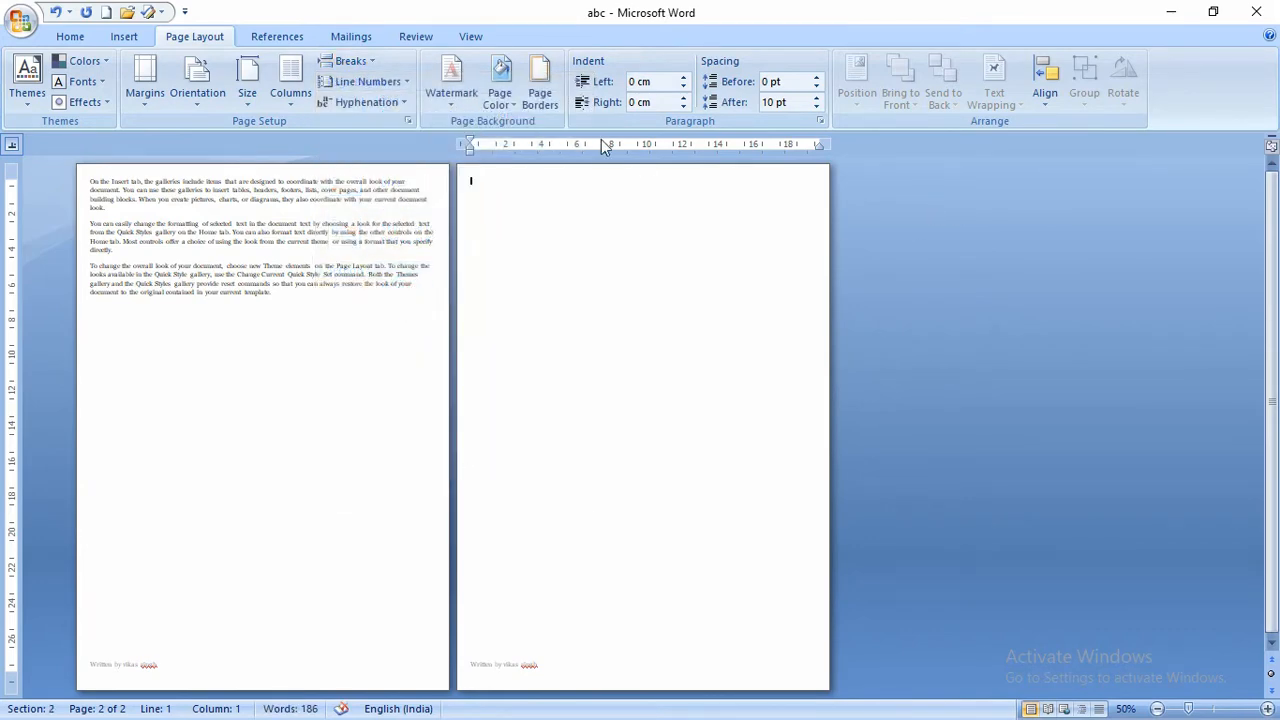
left_click(359, 66)
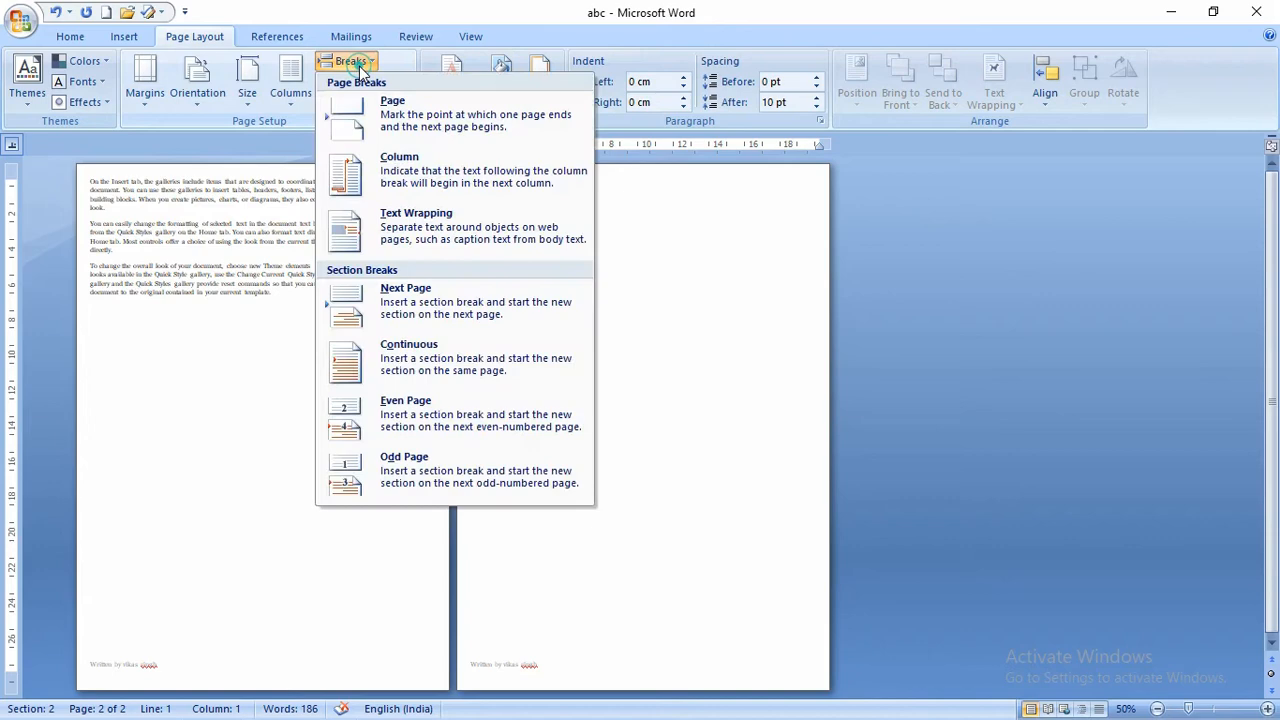
left_click(405, 306)
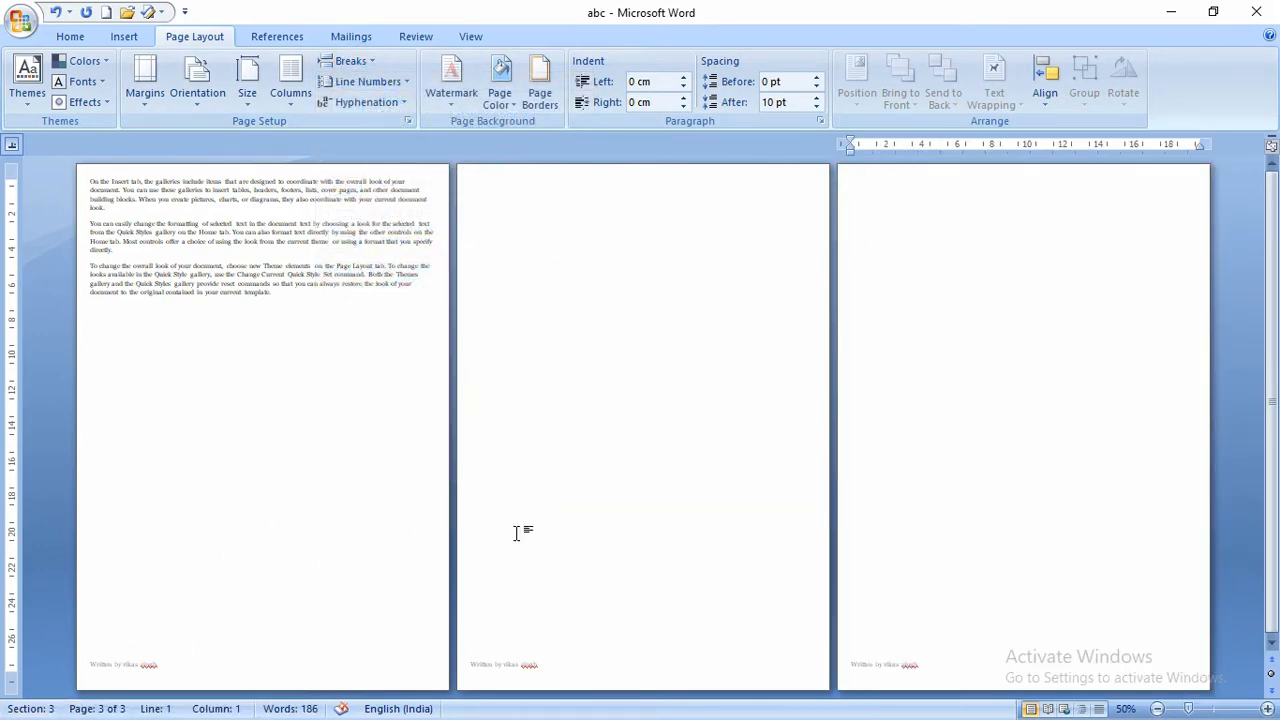
left_click(538, 222)
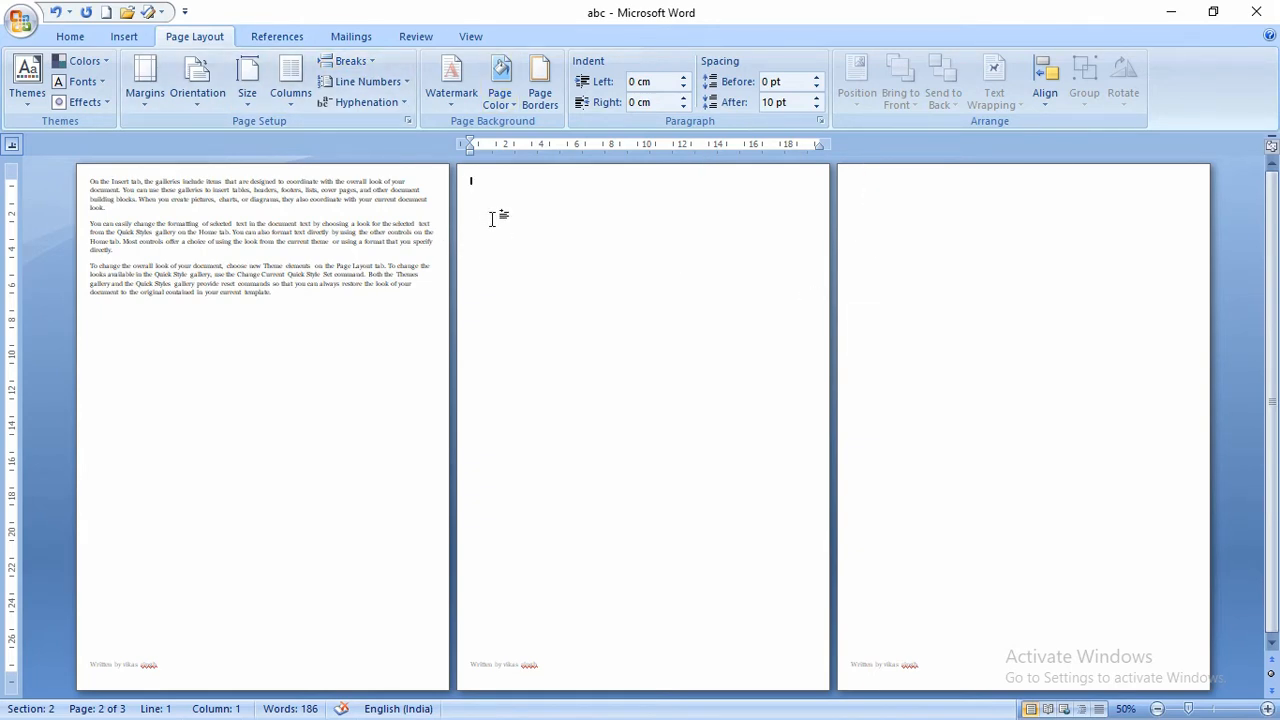
left_click(906, 189)
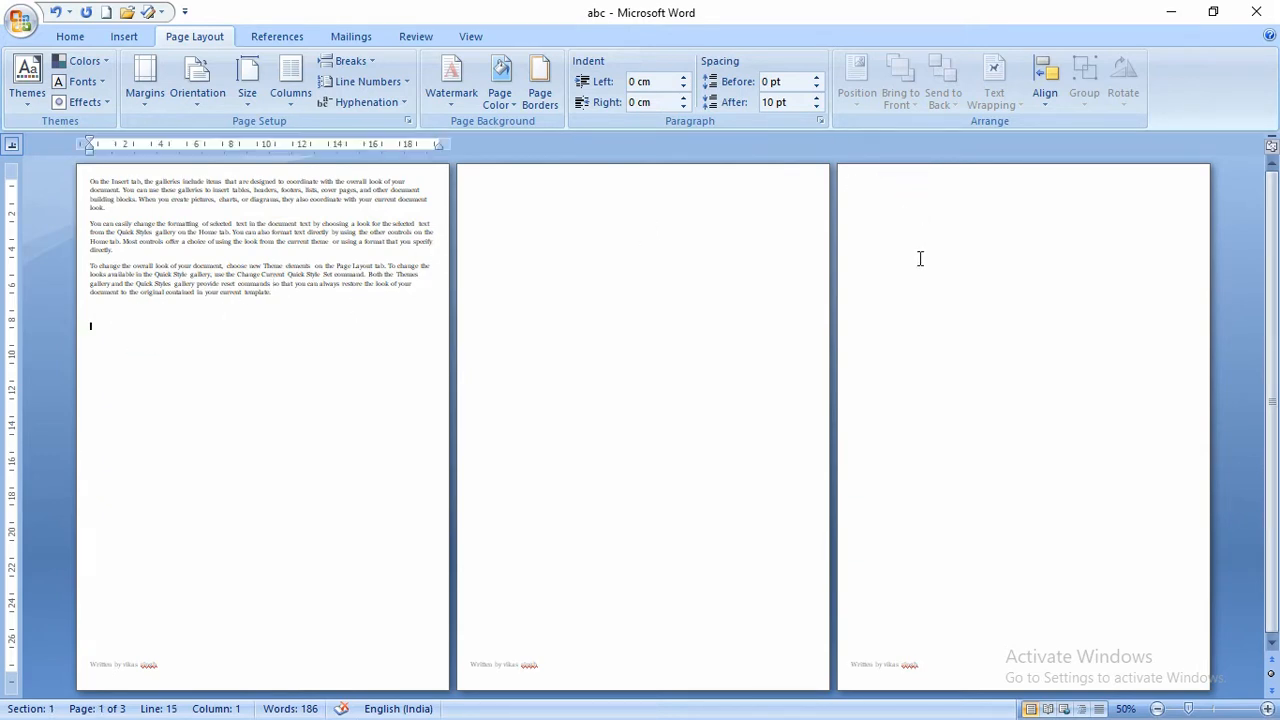
- Insert a next-page section break, then undo it
left_click(345, 62)
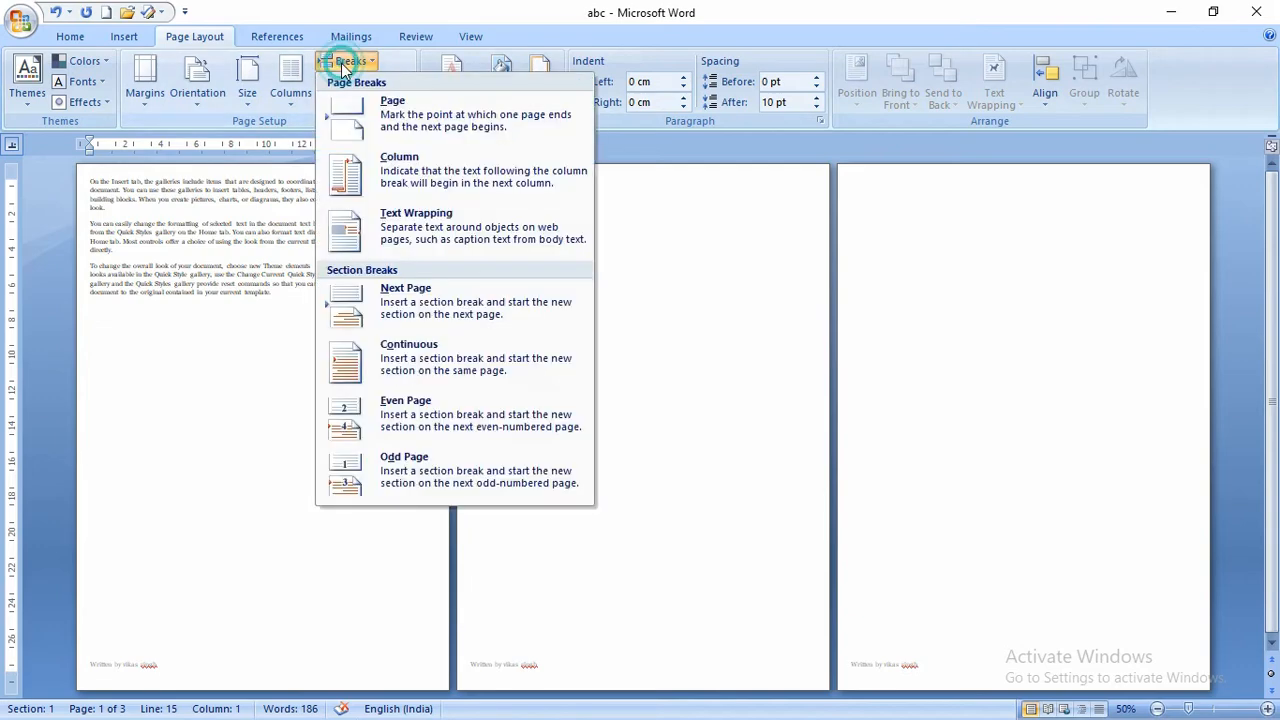
left_click(405, 295)
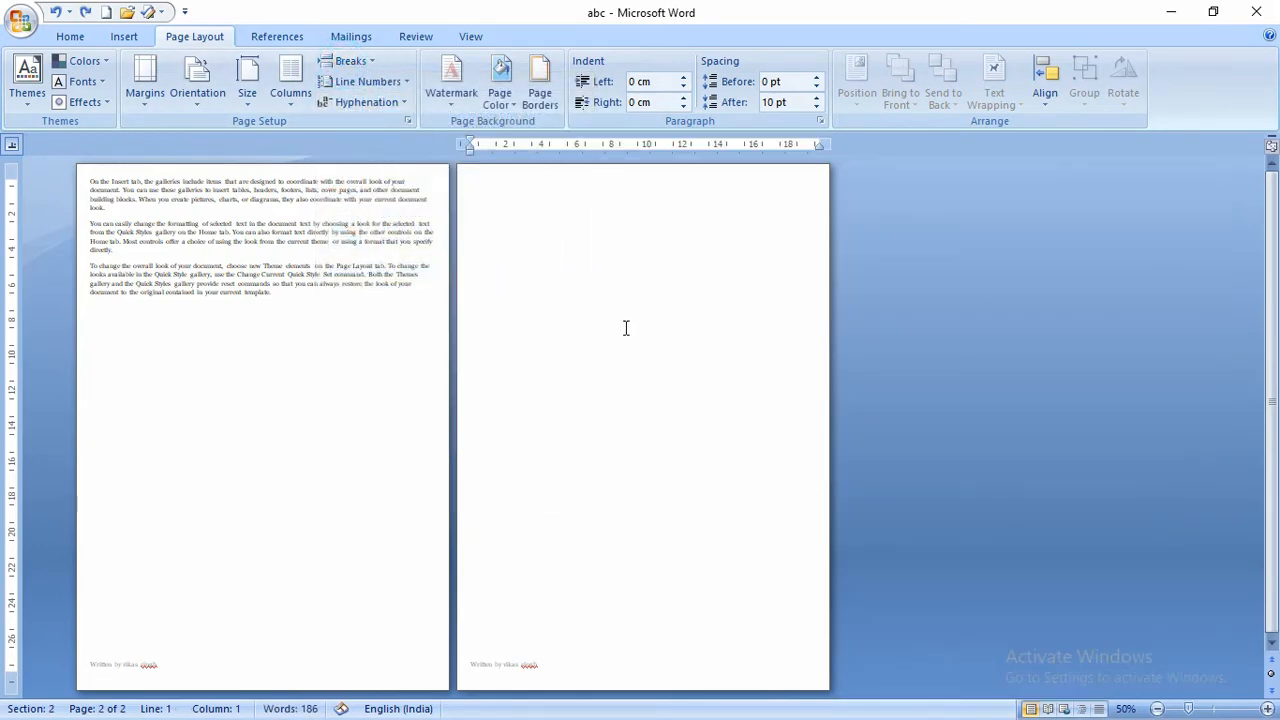
key("ctrl+z")
- Type 'jkhjkhjkhjkhjk' on page 2, then a longer string of filler letters on a new page 3
type("jkhjkhjkhjkhjk")
key("ctrl+Return")
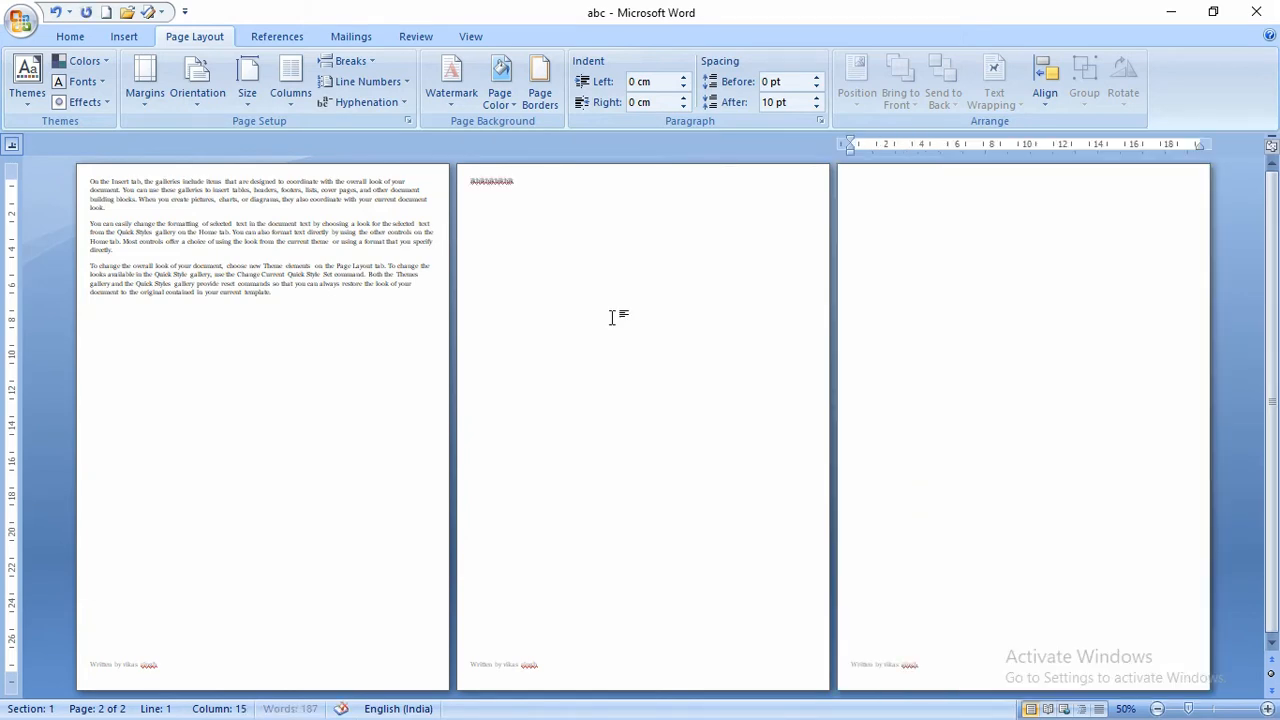
type("sdfjsdklfjlsdjflkjfsdlfjsdlfjsdlkfjsdklfjsdklf")
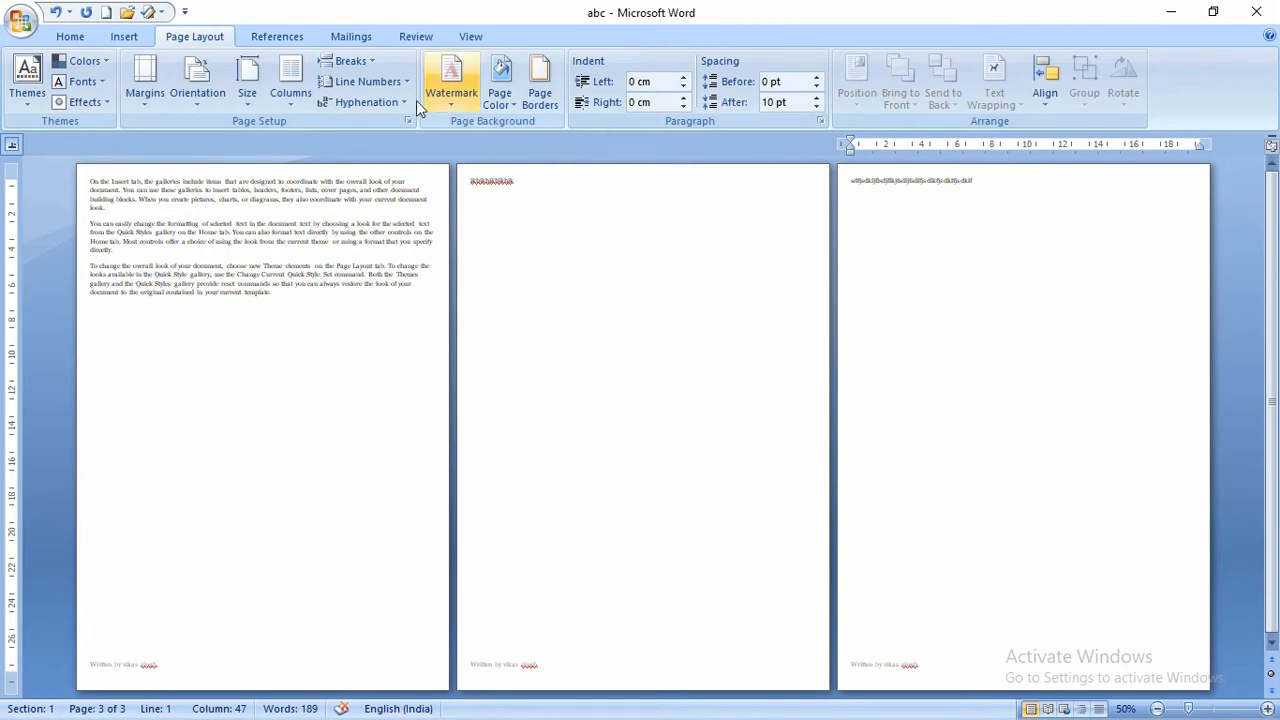
left_click(342, 62)
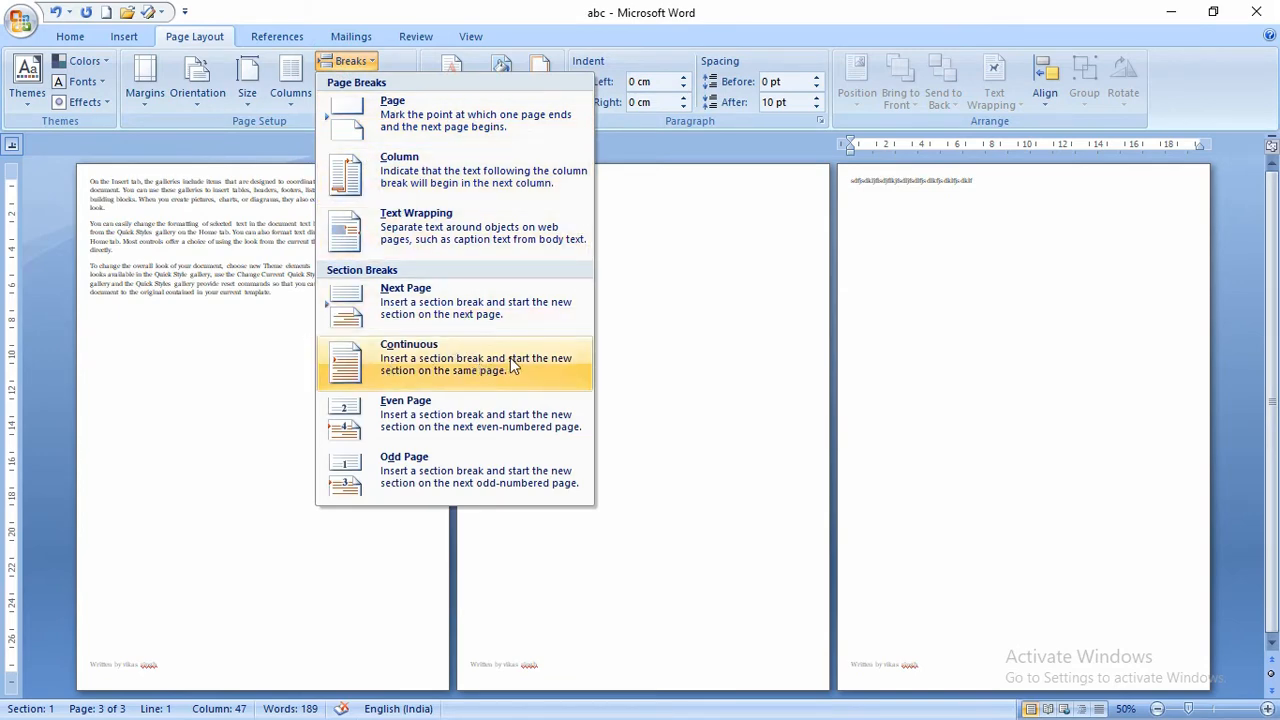
- Insert a continuous section break below page three's filler line
left_click(435, 365)
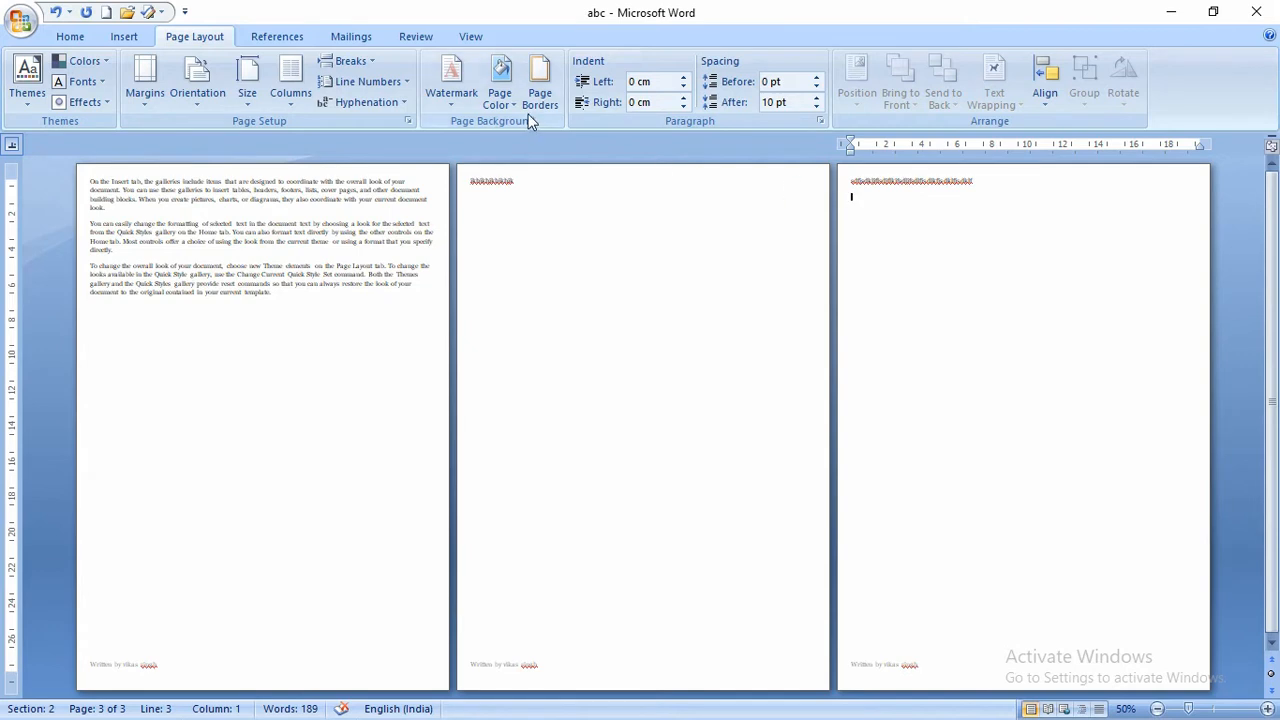
left_click(346, 61)
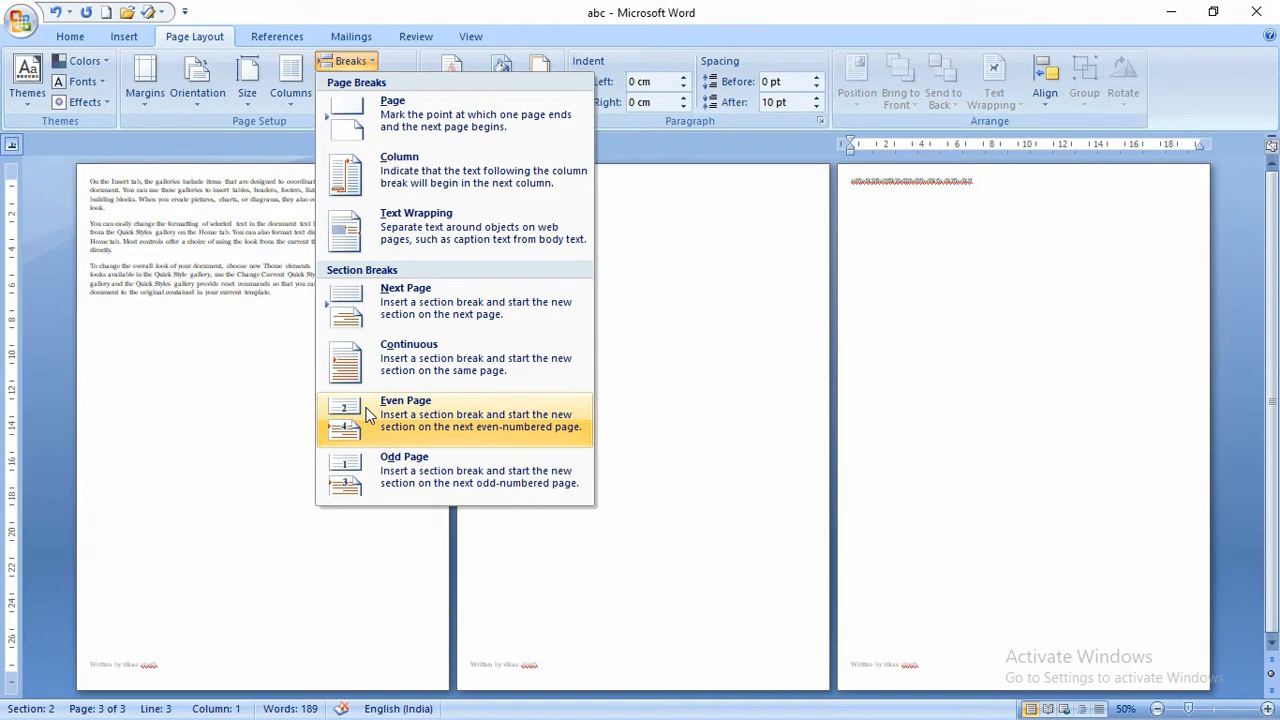
- Insert an odd-page section break and add an empty line on the new page
left_click(401, 465)
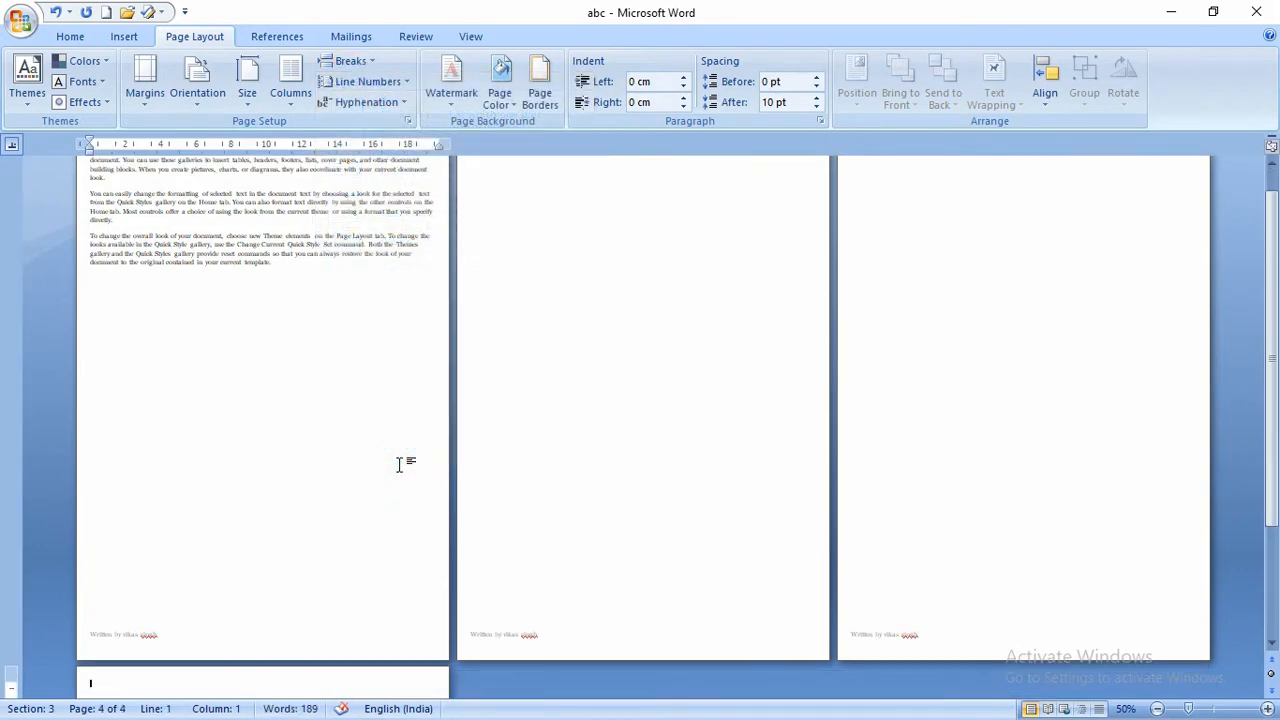
scroll(398, 465, "down", 2)
key("Return")
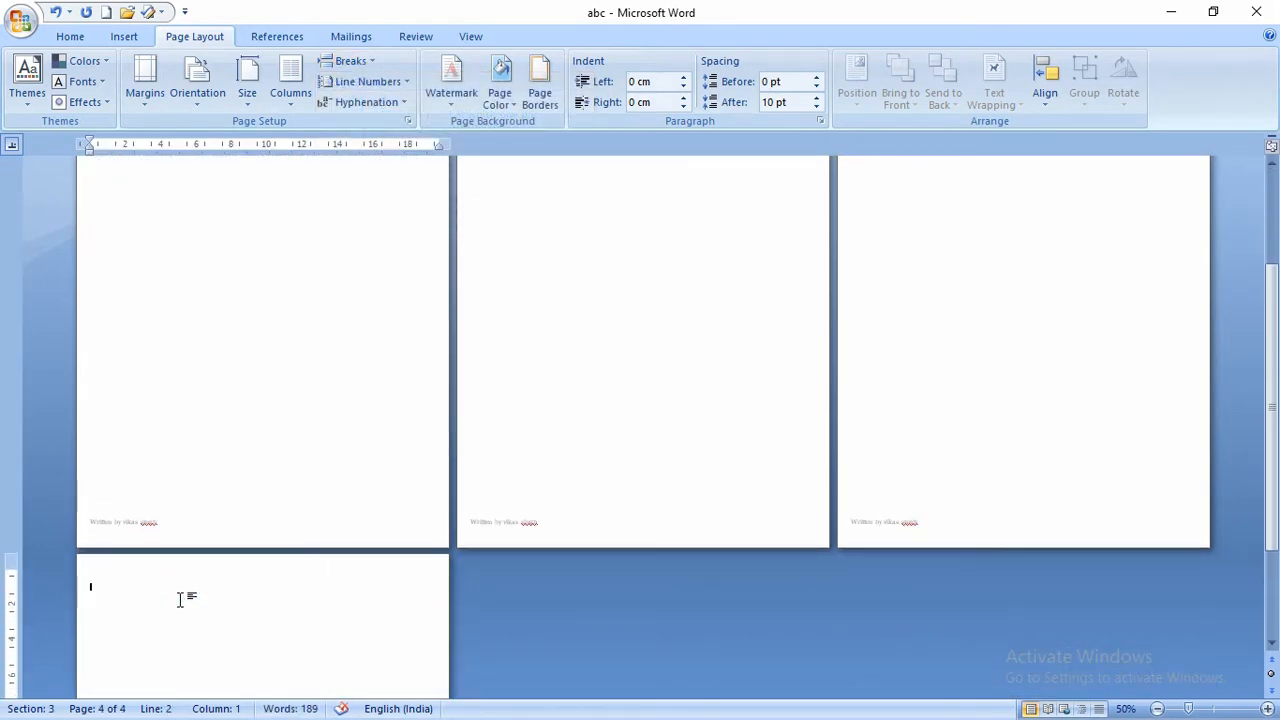
scroll(514, 326, "up", 3)
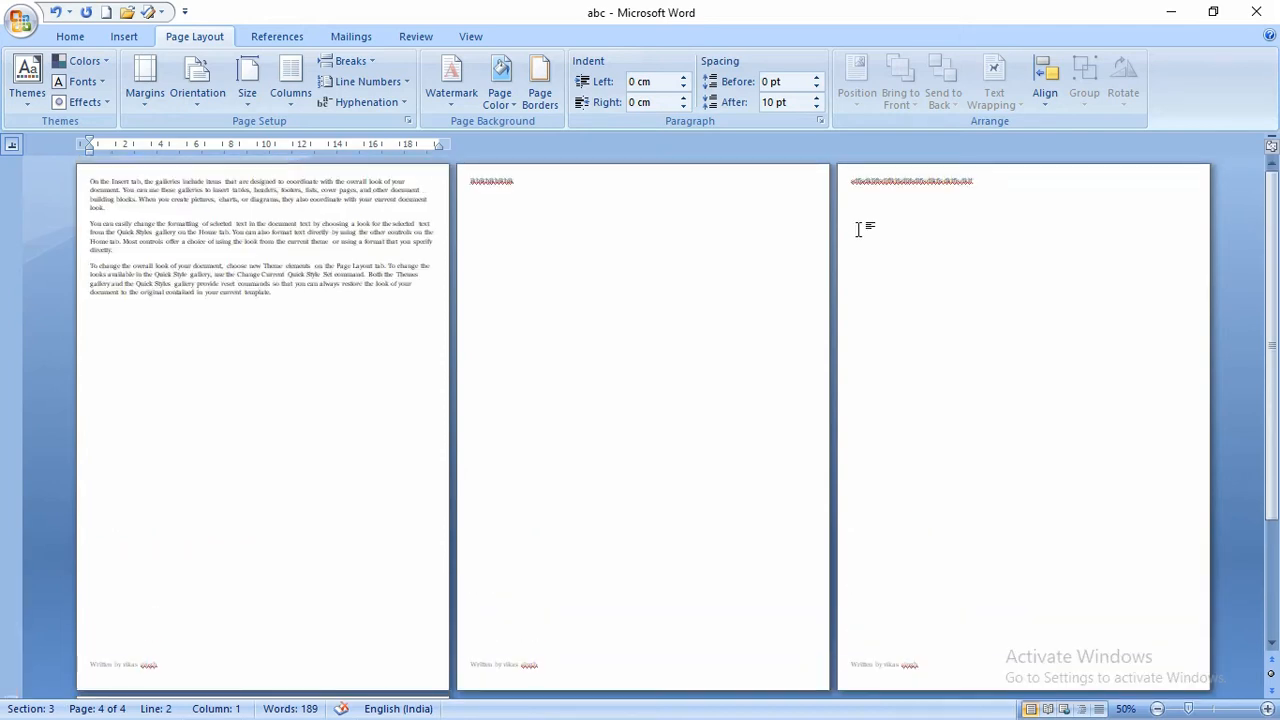
- Undo the breaks and filler letters, leaving the sample text followed by a blank page
left_click(919, 216)
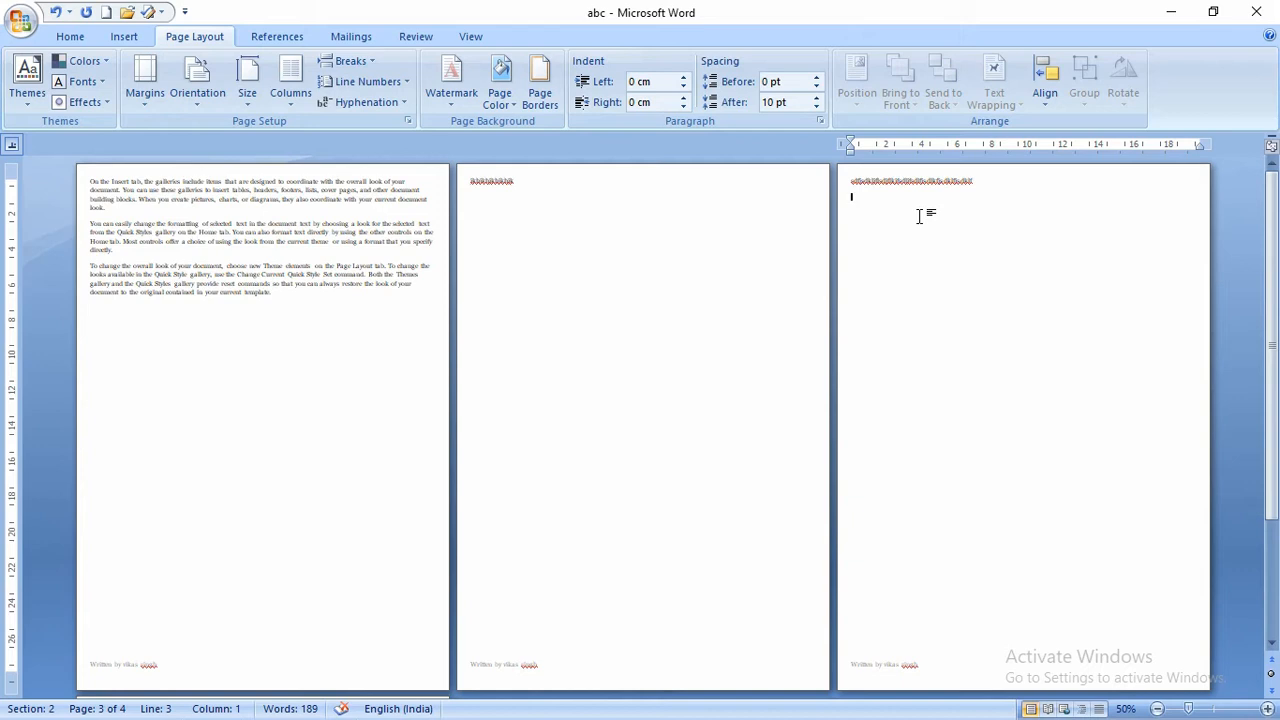
scroll(919, 216, "down", 3)
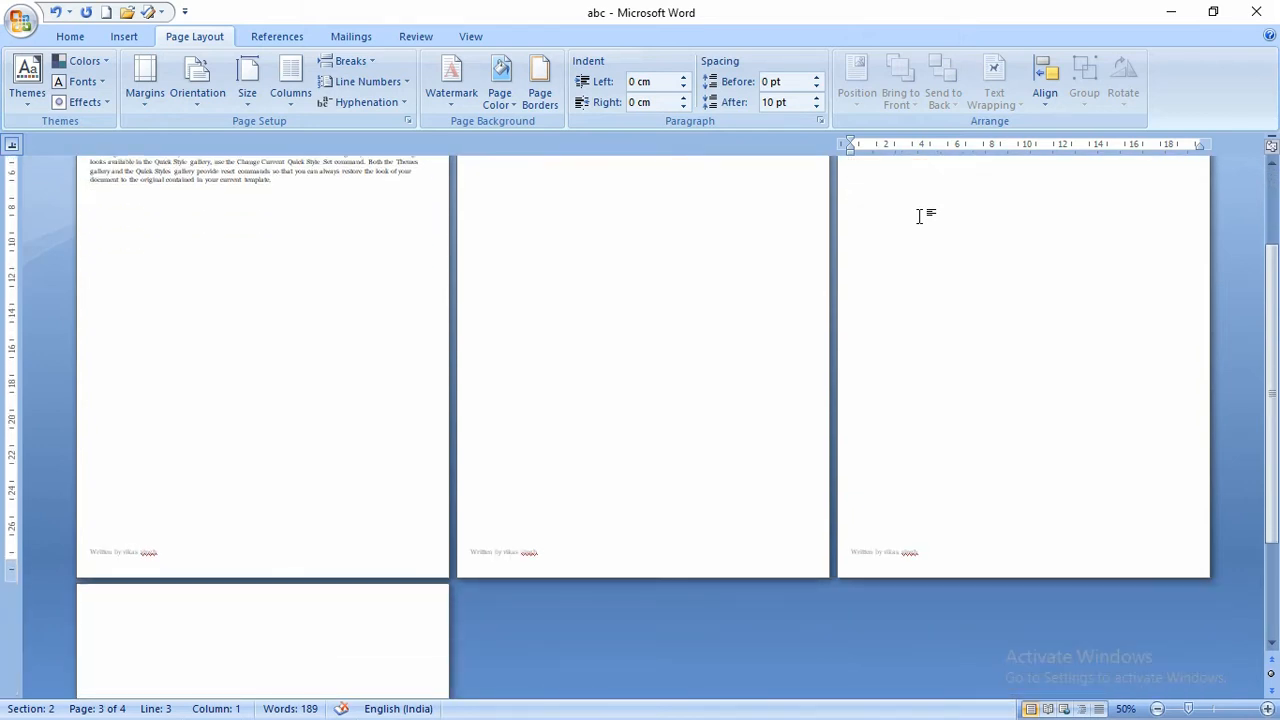
scroll(919, 216, "up", 3)
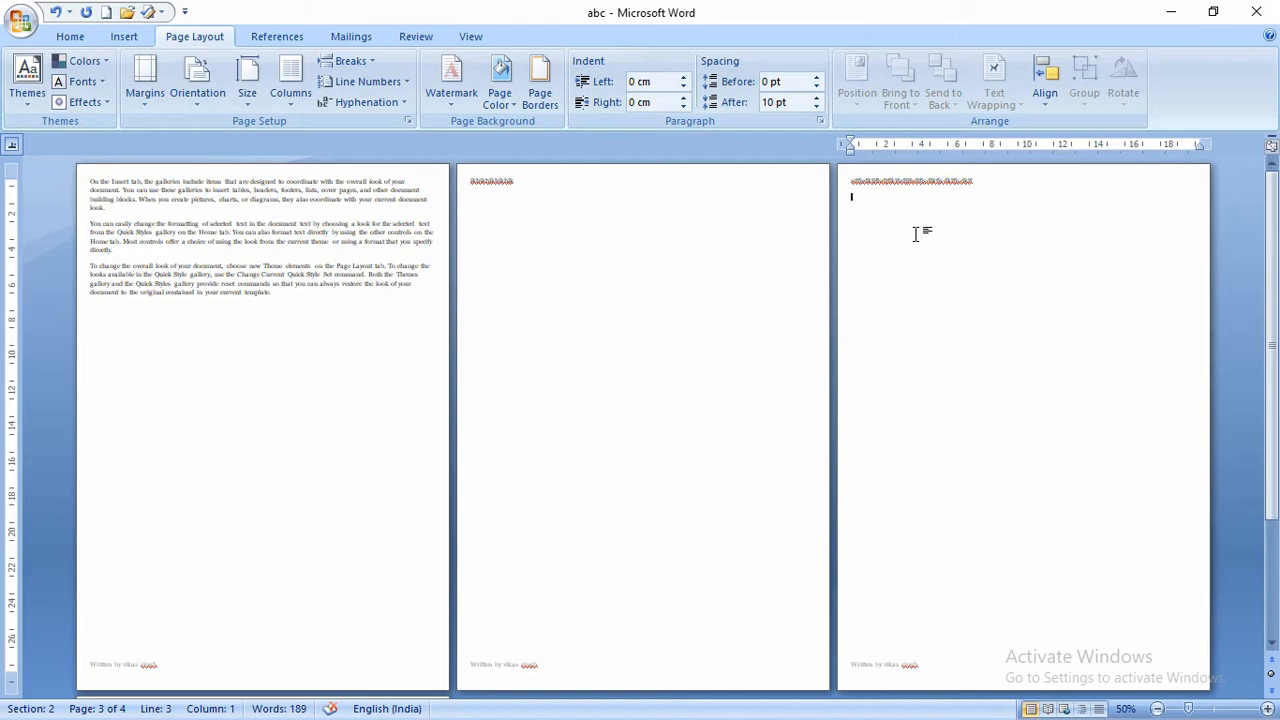
key("ctrl+z")
key("ctrl+z")
key("ctrl+z")
key("ctrl+z")
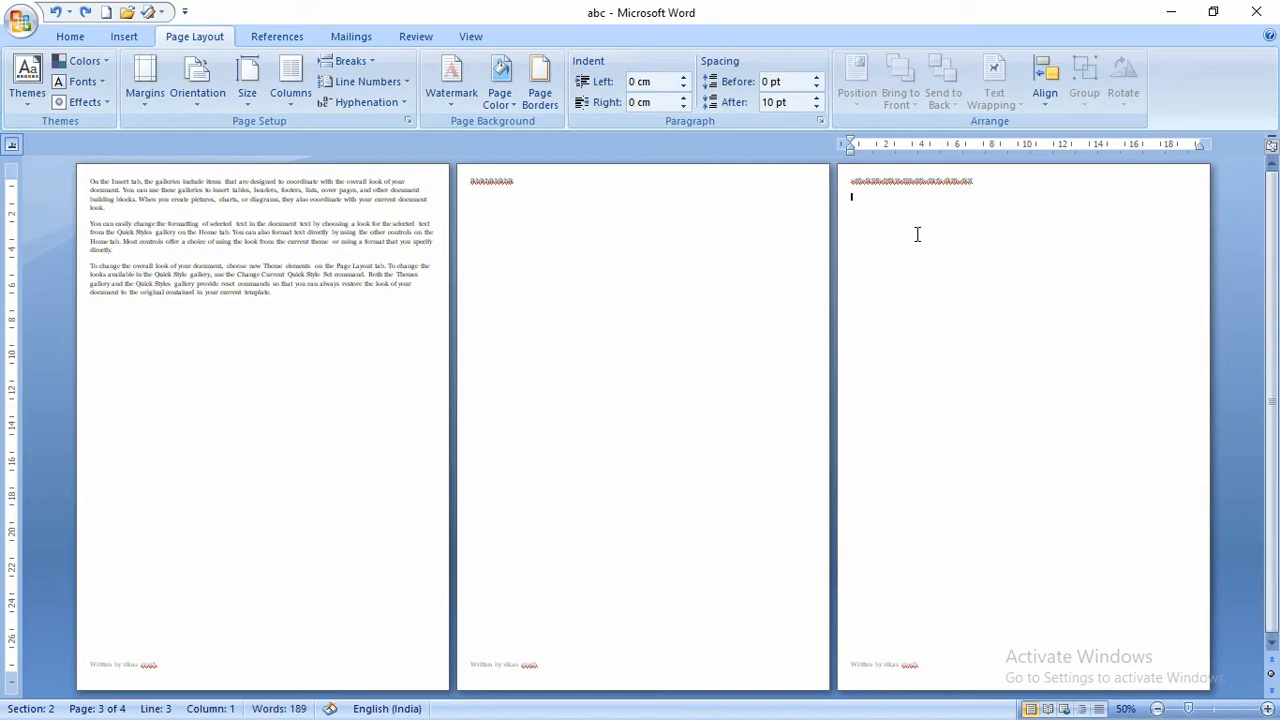
key("ctrl+z")
key("ctrl+z")
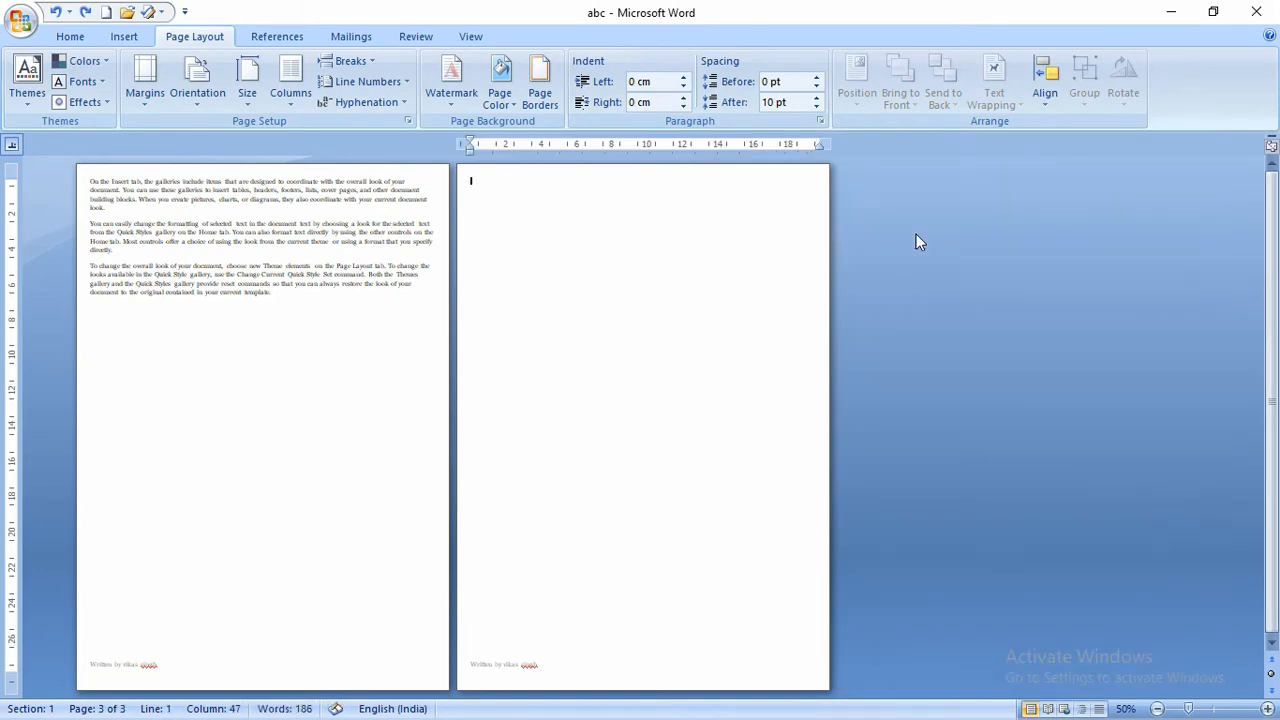
- Turn on continuous line numbering and indent the text 0.25 cm from the left
scroll(847, 283, "up", 4, "ctrl")
scroll(830, 293, "up", 1, "ctrl")
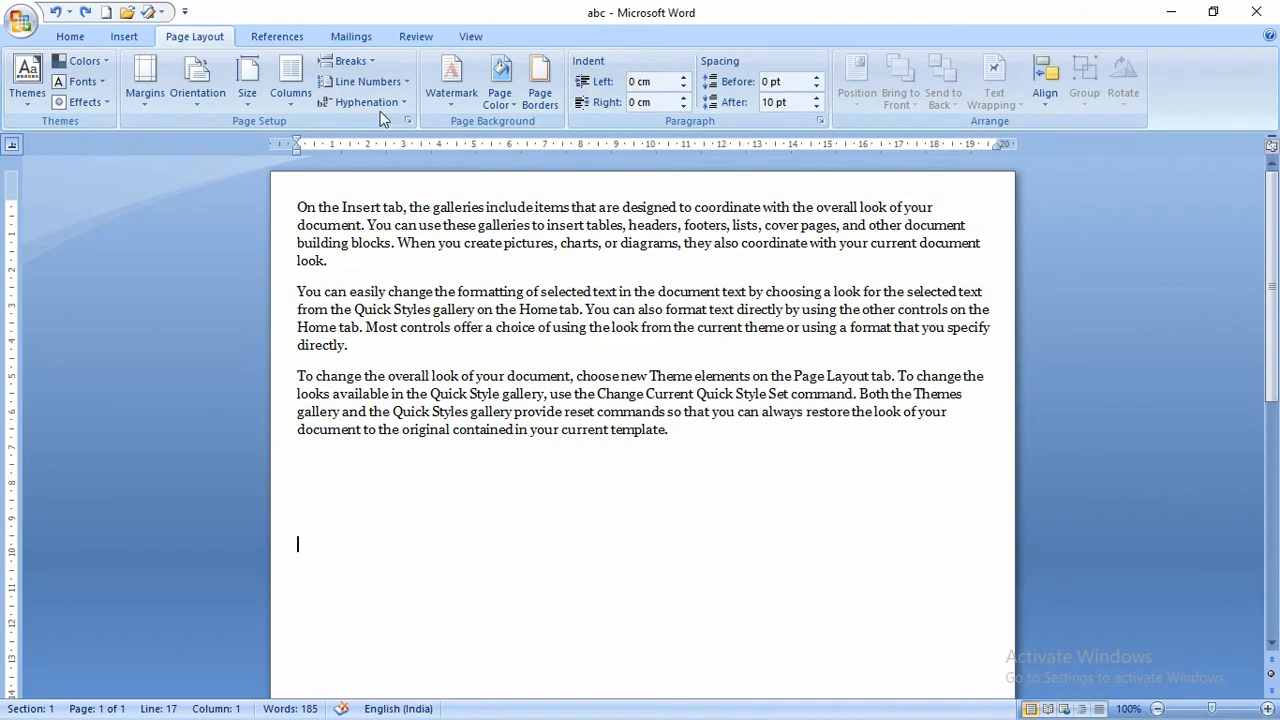
left_click(405, 86)
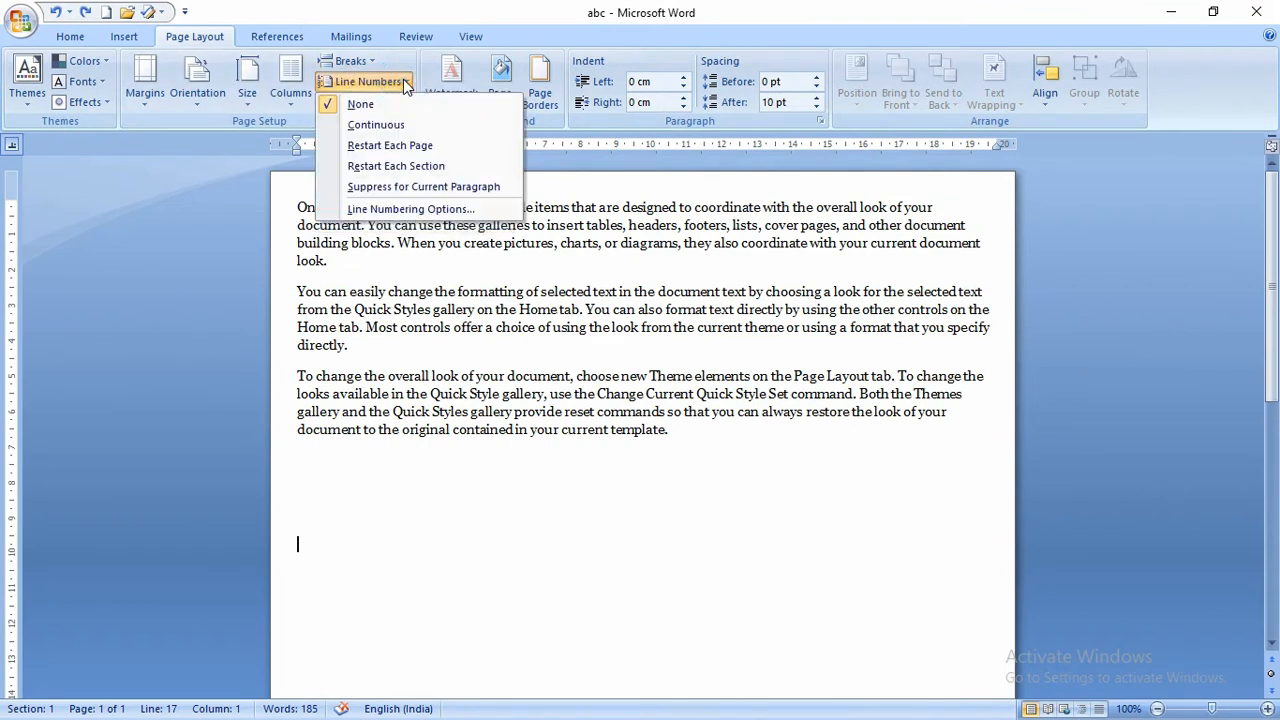
left_click(388, 125)
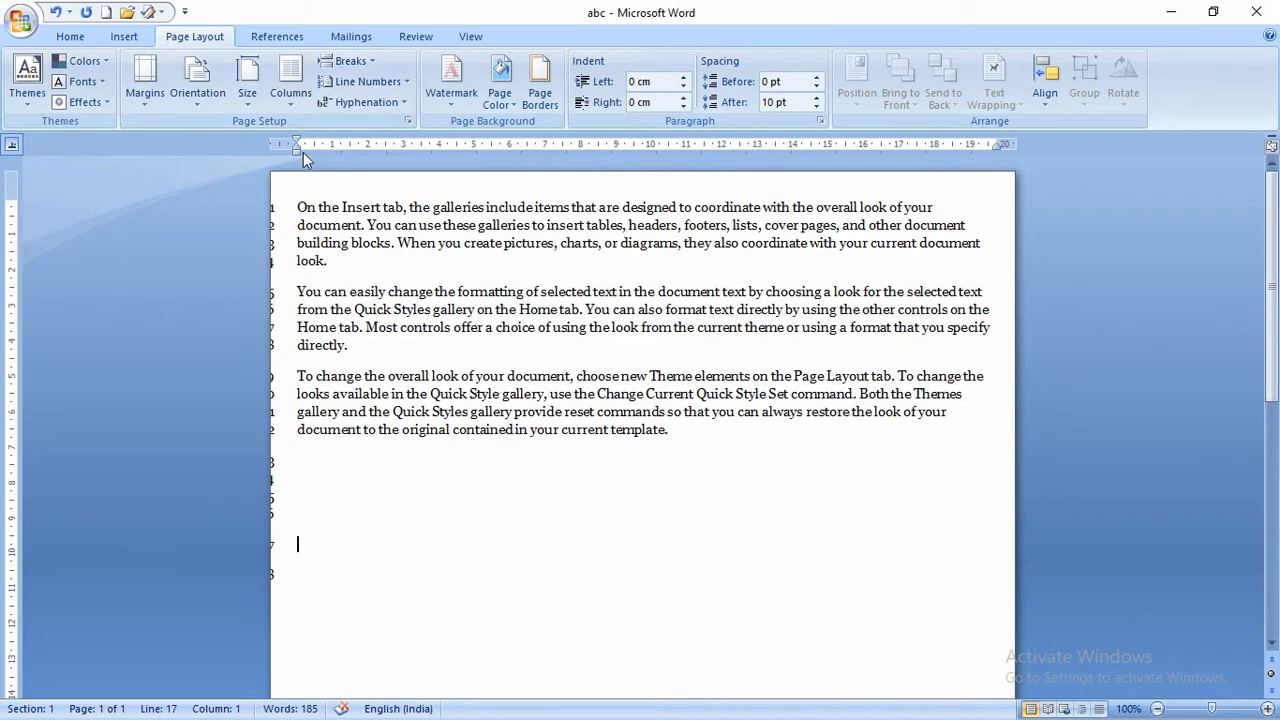
left_click_drag(296, 151, 350, 146)
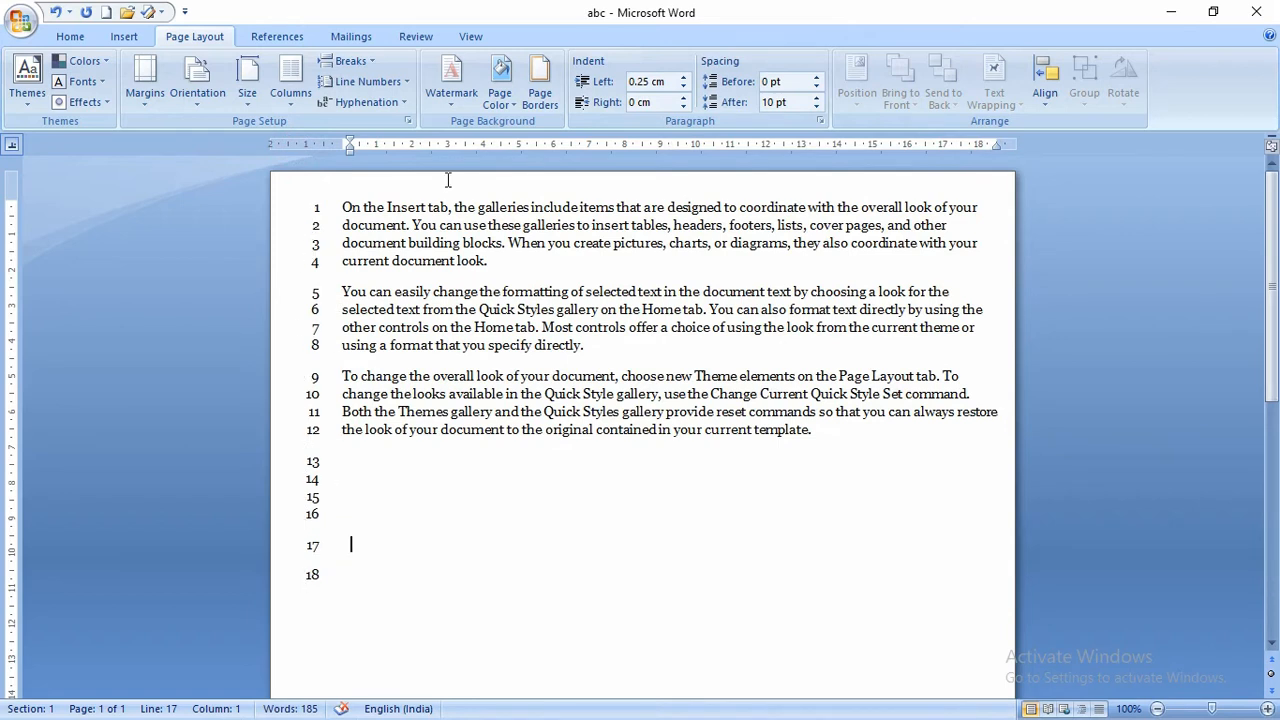
left_click(390, 90)
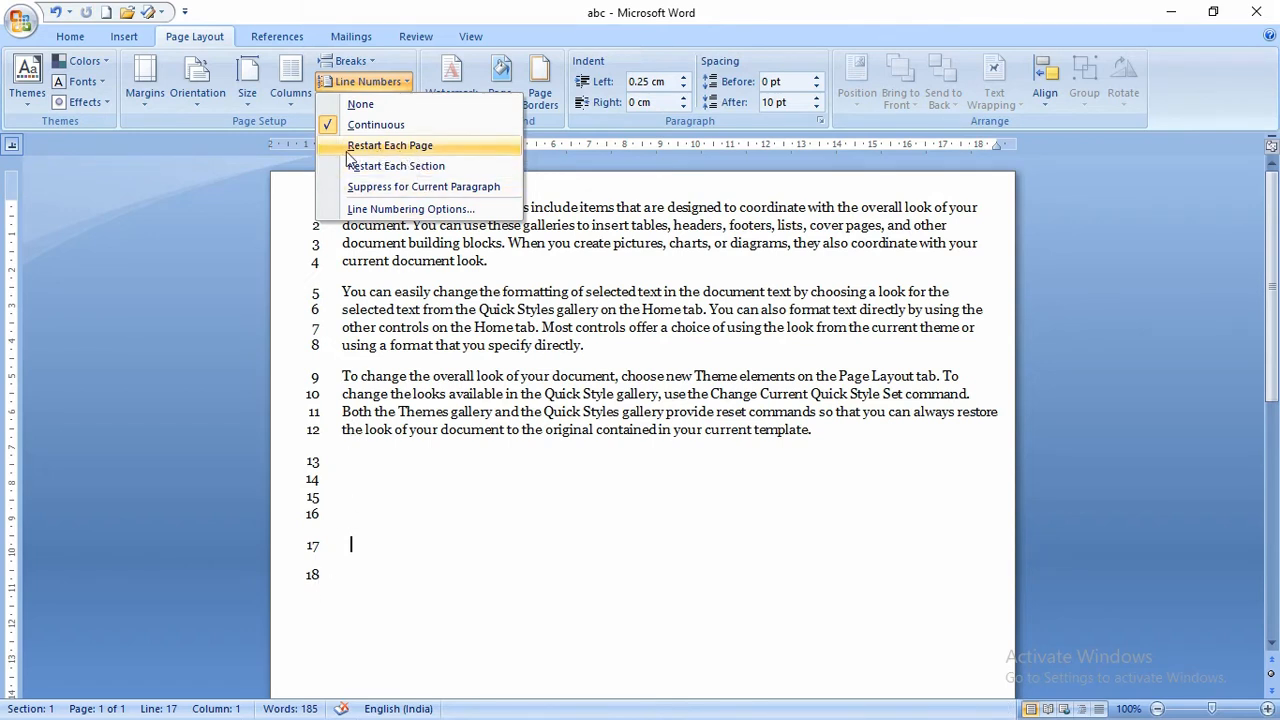
- Toggle Suppress for Current Paragraph on and off for the empty paragraph
left_click(452, 181)
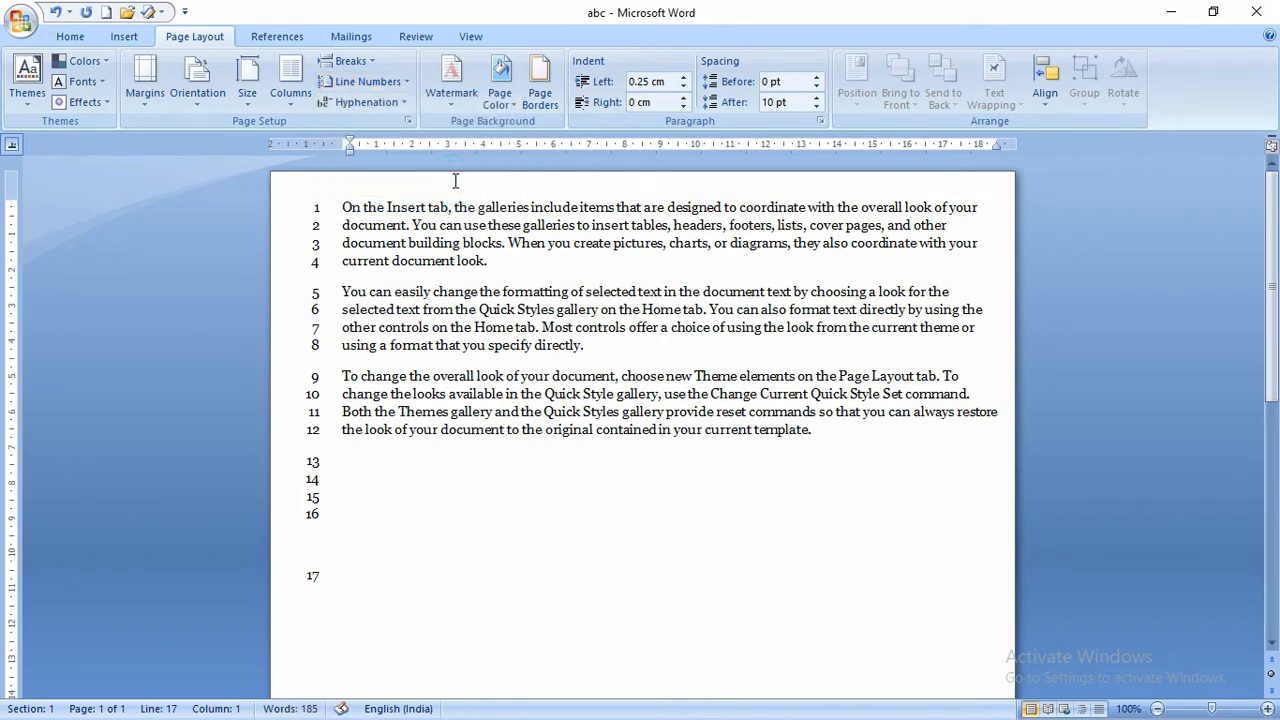
left_click(370, 88)
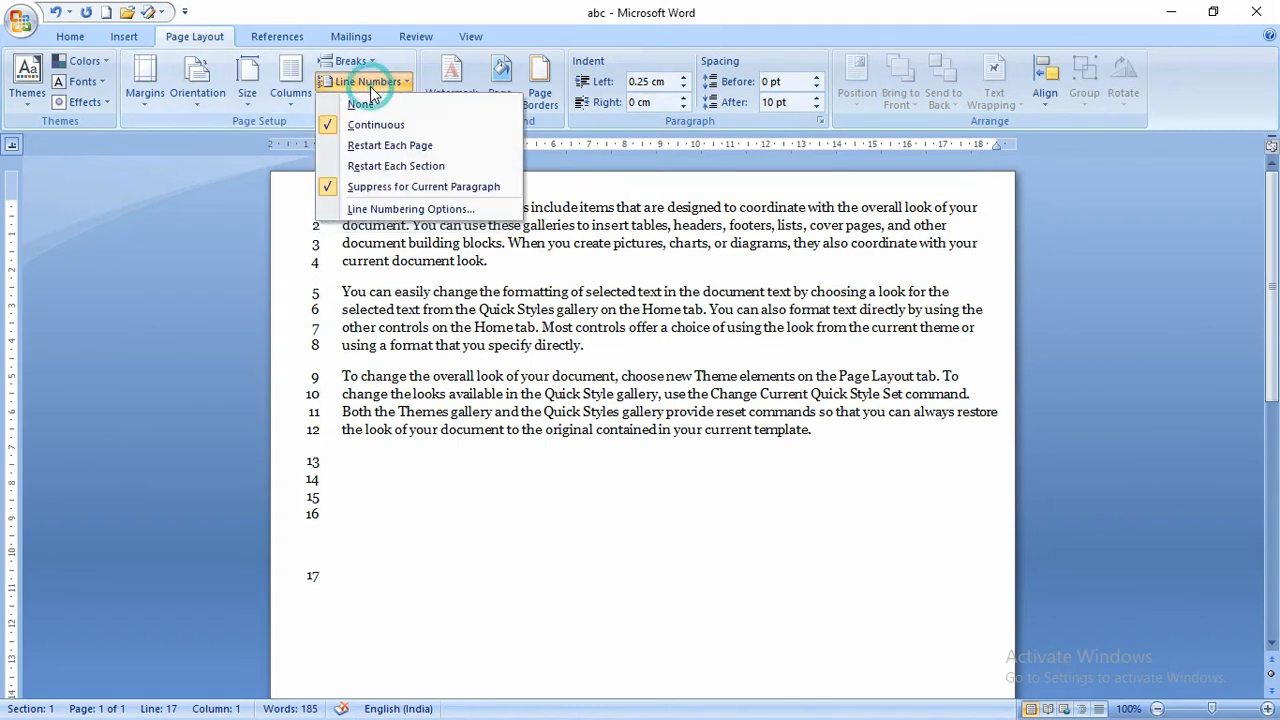
left_click(453, 186)
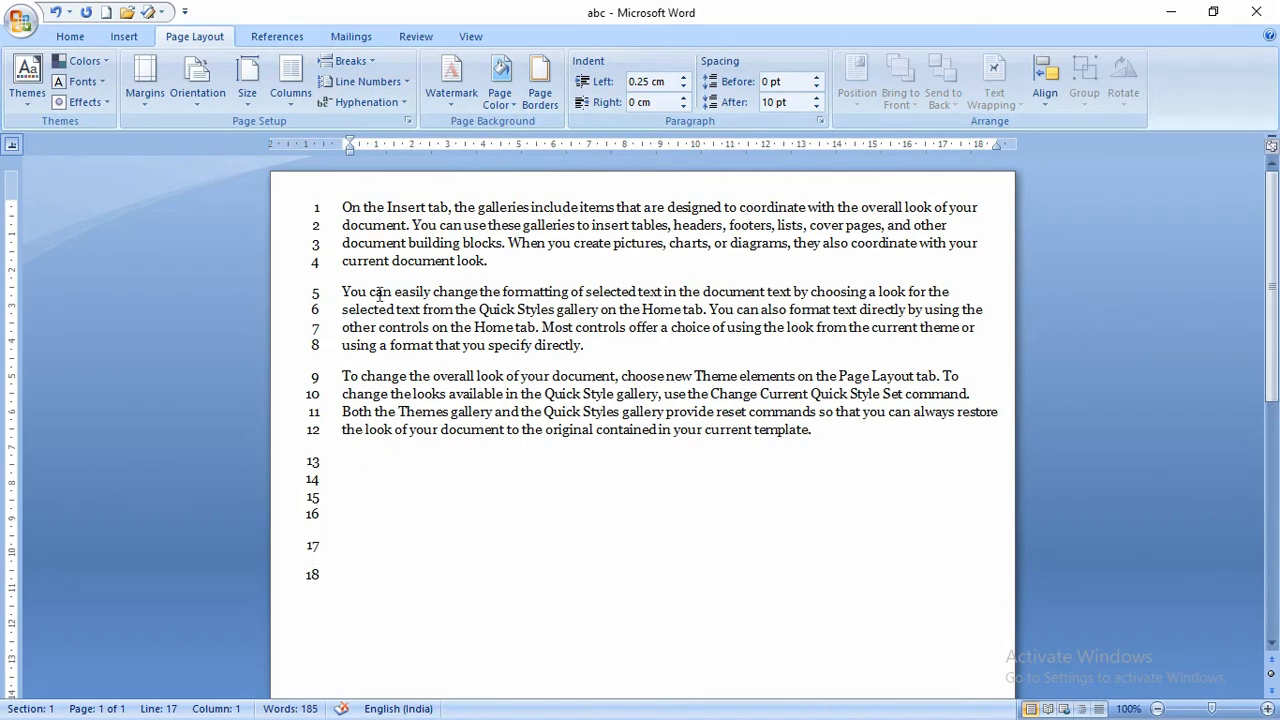
left_click(381, 87)
left_click(381, 87)
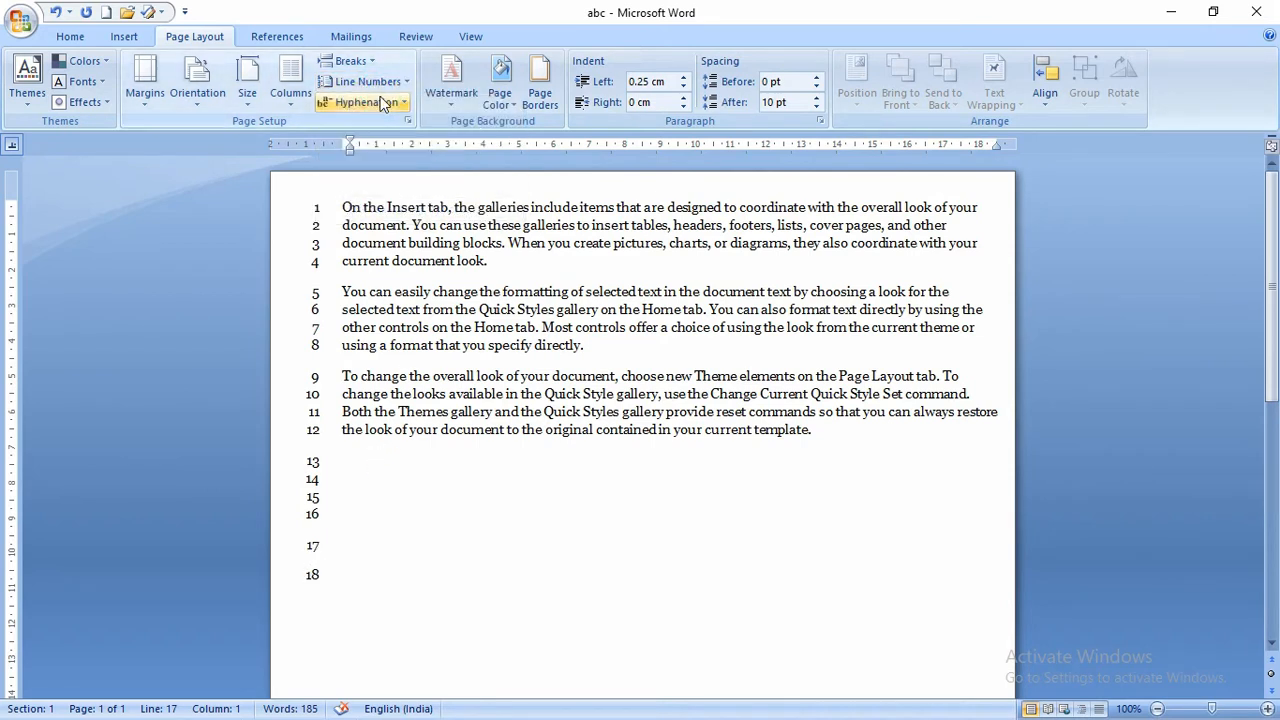
- Suppress numbering for the paragraph again, then set Line Numbers to None
left_click(381, 104)
left_click(378, 84)
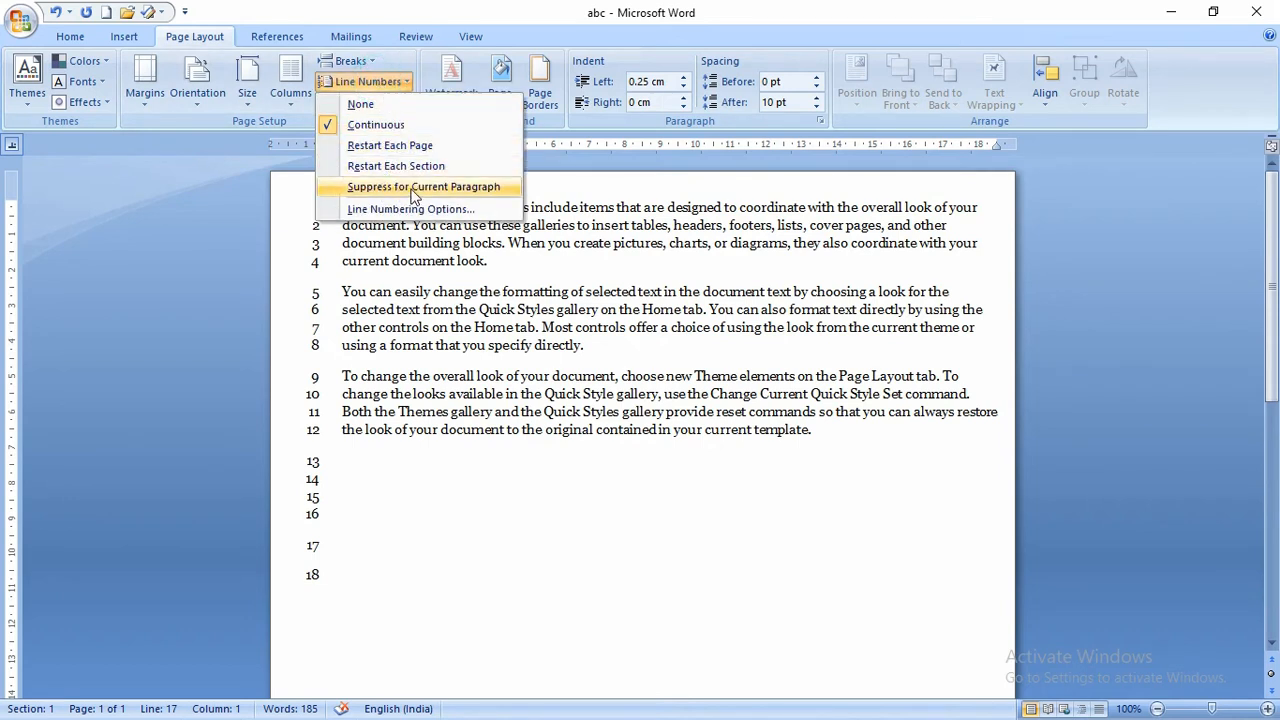
left_click(456, 188)
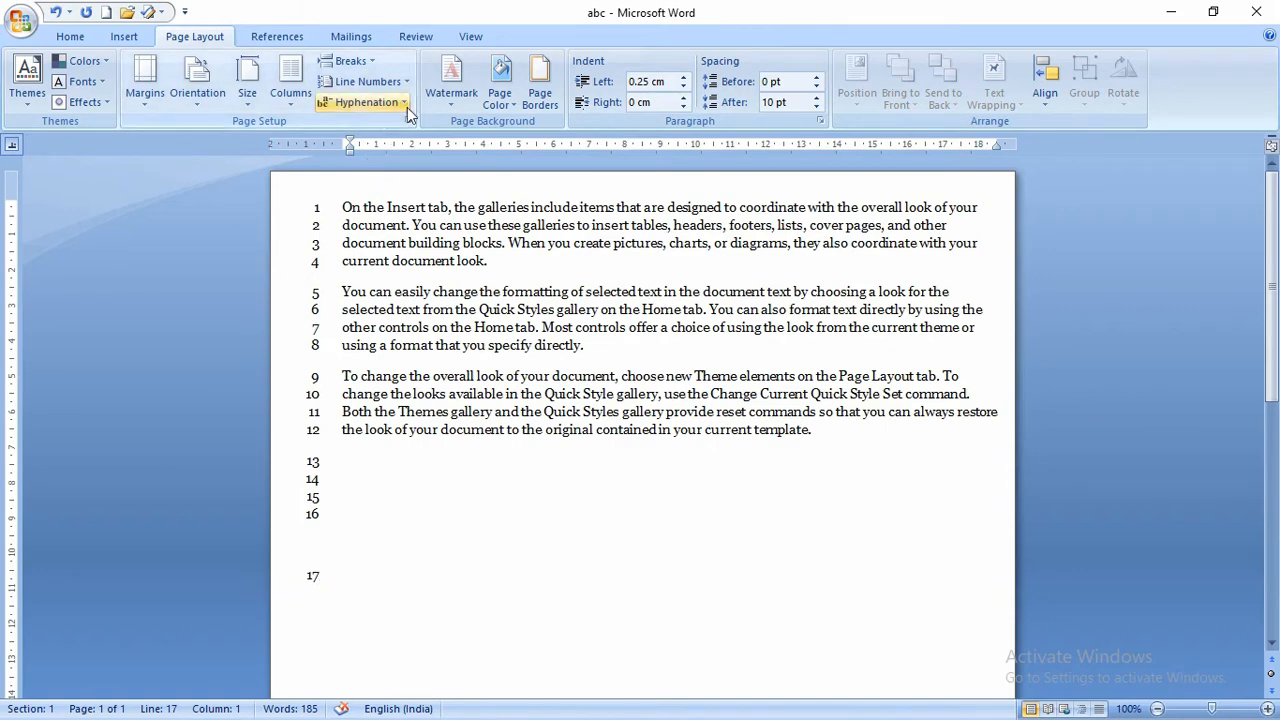
left_click(380, 82)
left_click(352, 106)
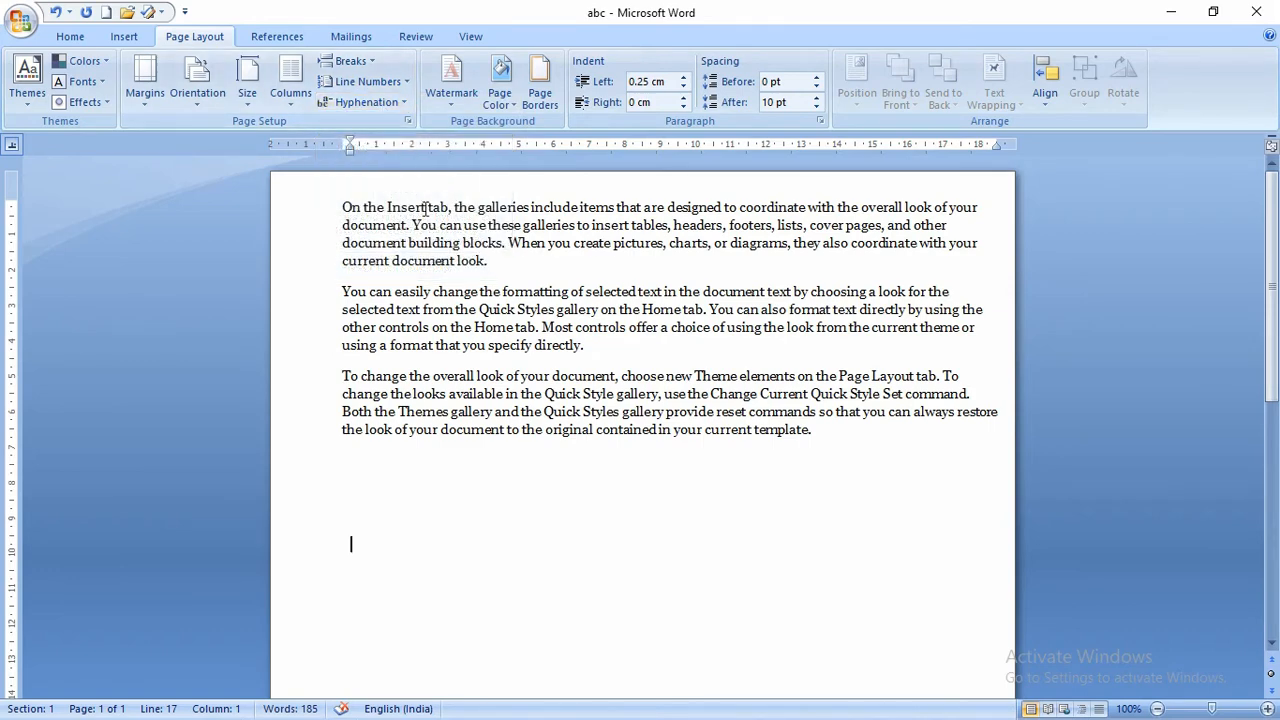
- Set hyphenation to Automatic so words like 'docu-ment' and 'se-lected' break
scroll(425, 208, "up", 3)
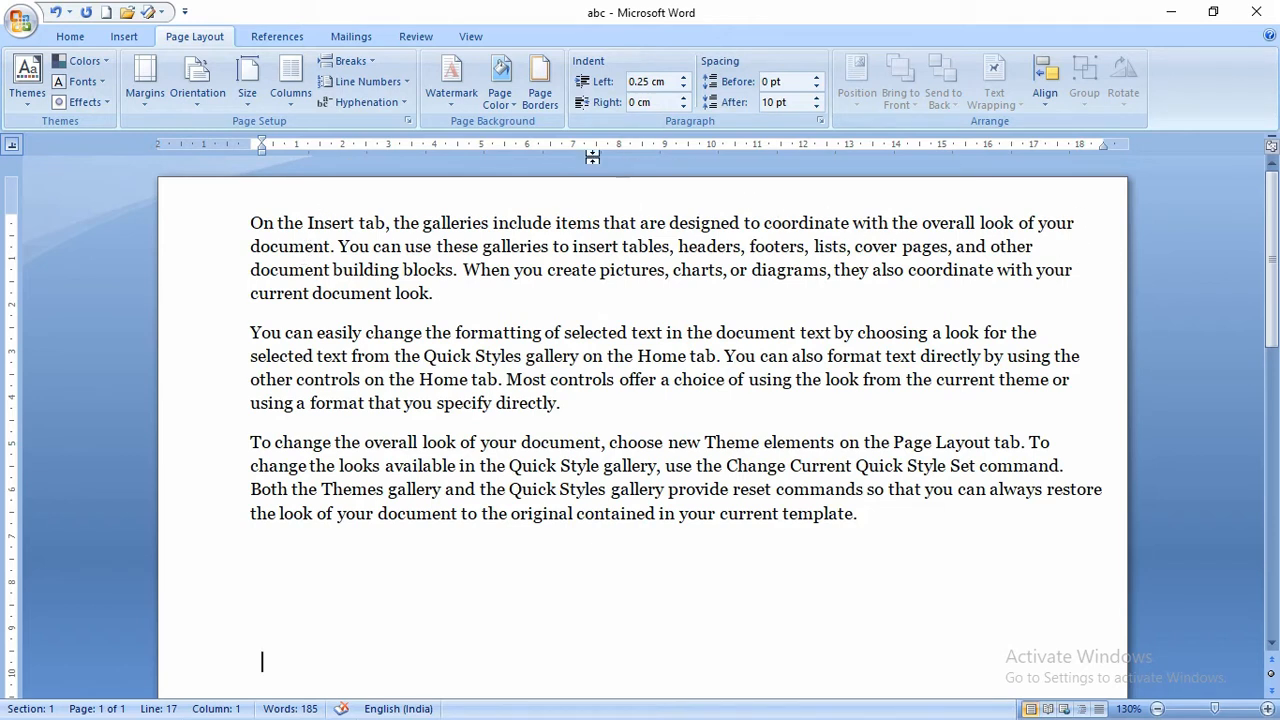
left_click(373, 107)
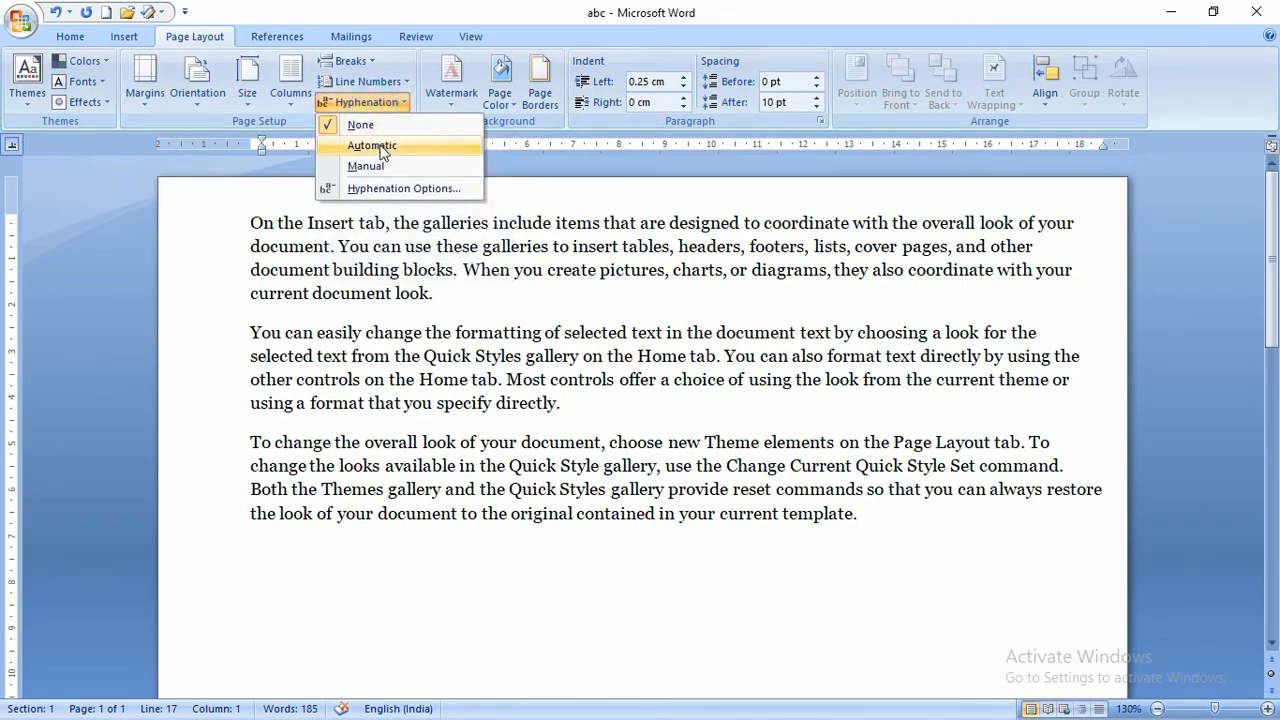
left_click(380, 147)
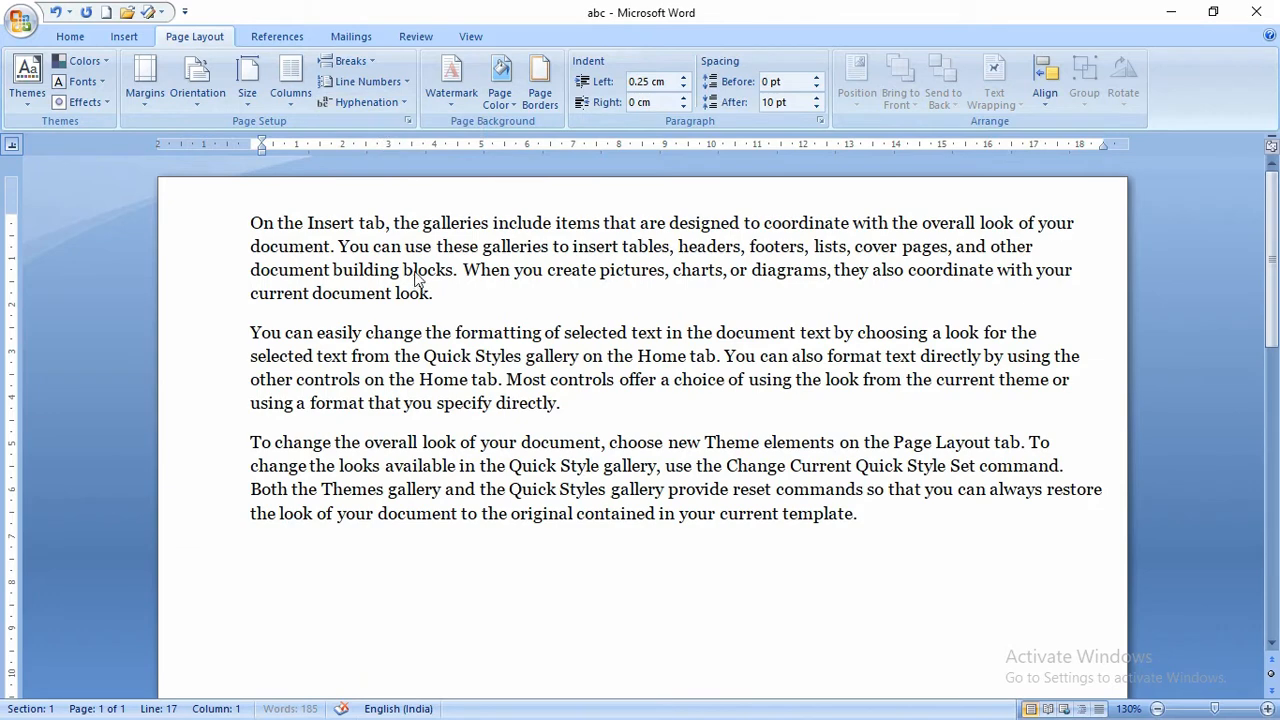
left_click(358, 105)
left_click(393, 264)
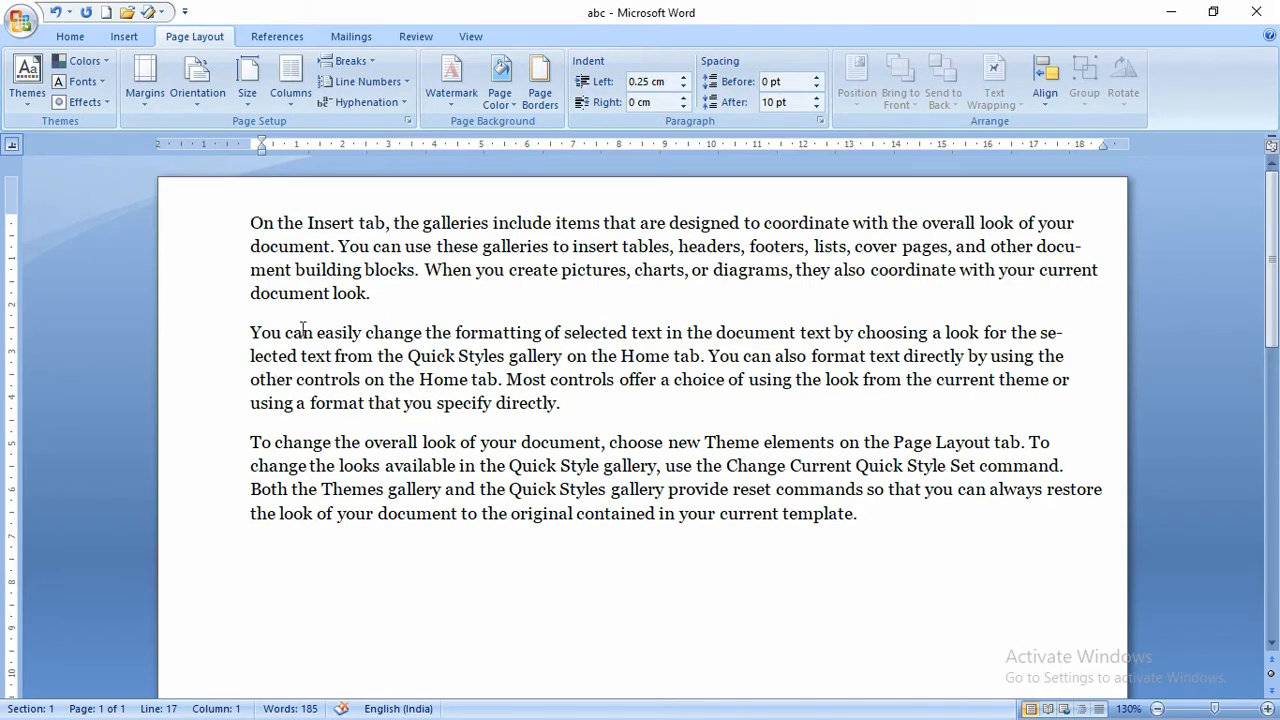
left_click(389, 109)
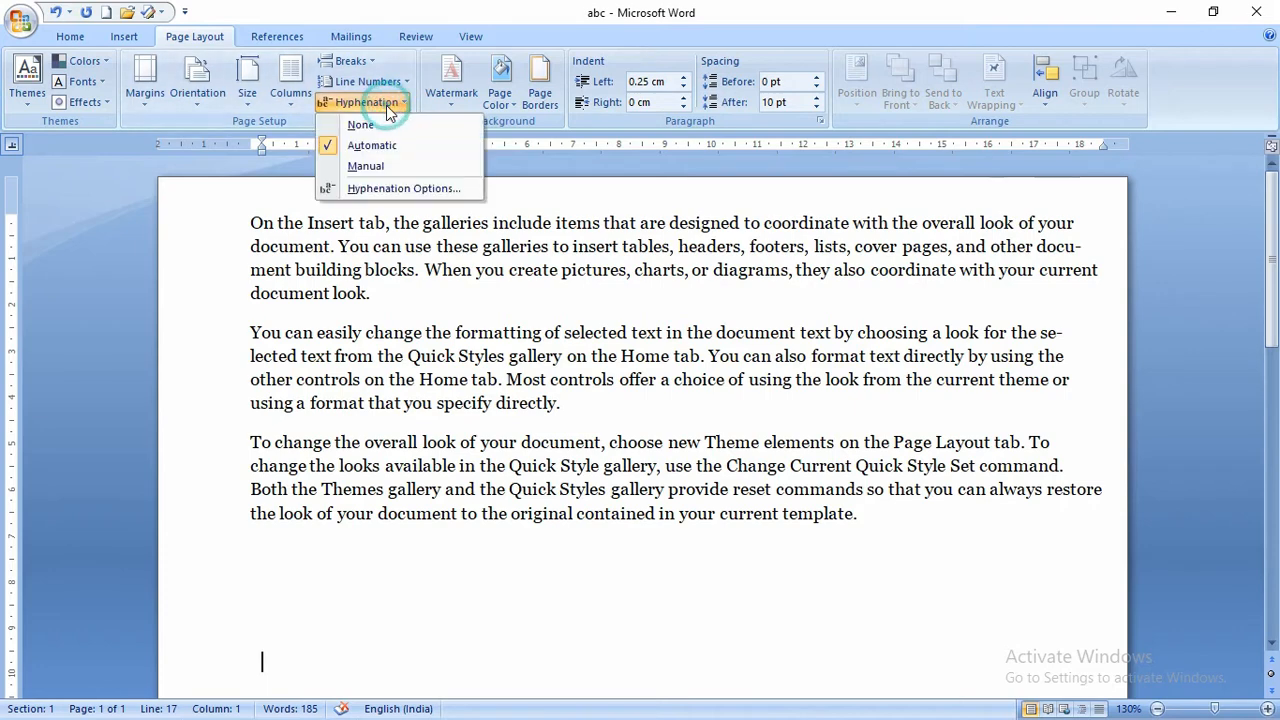
- Run manual hyphenation accepting the 'docu-ment' and 'se-lected' breaks, then bring up Hyphenation Options
left_click(365, 167)
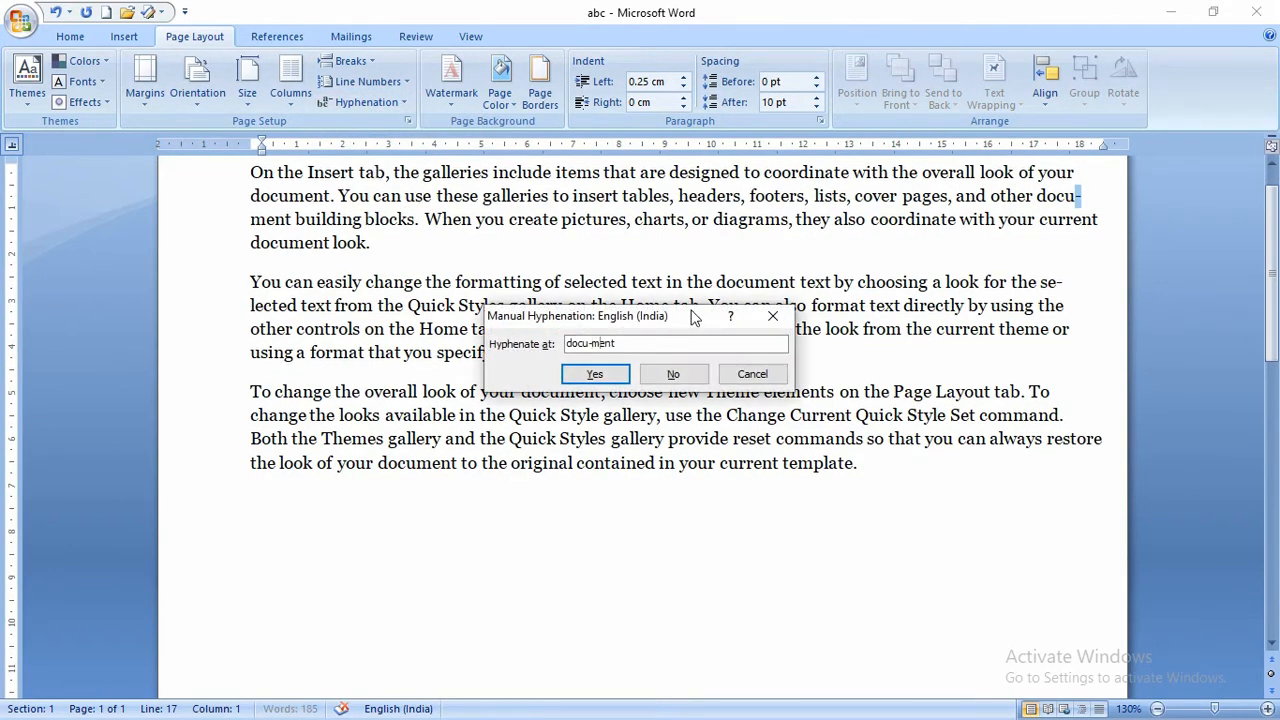
left_click_drag(690, 315, 687, 264)
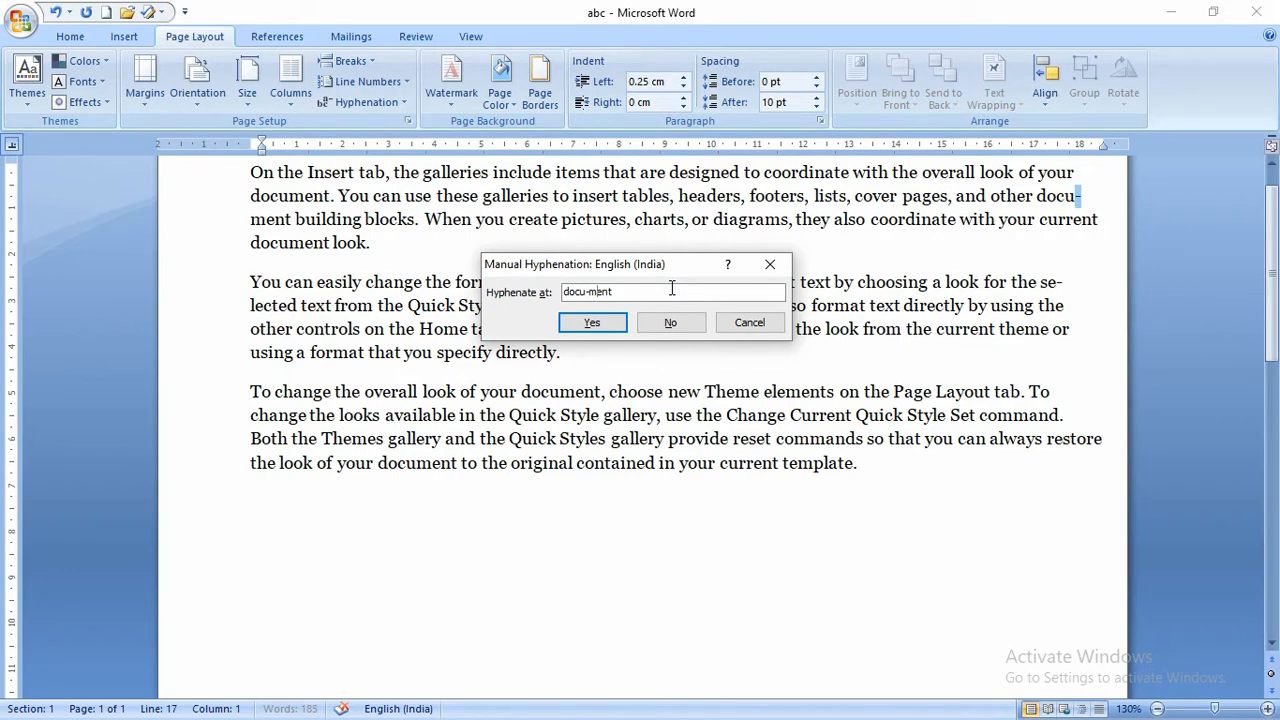
key("Return")
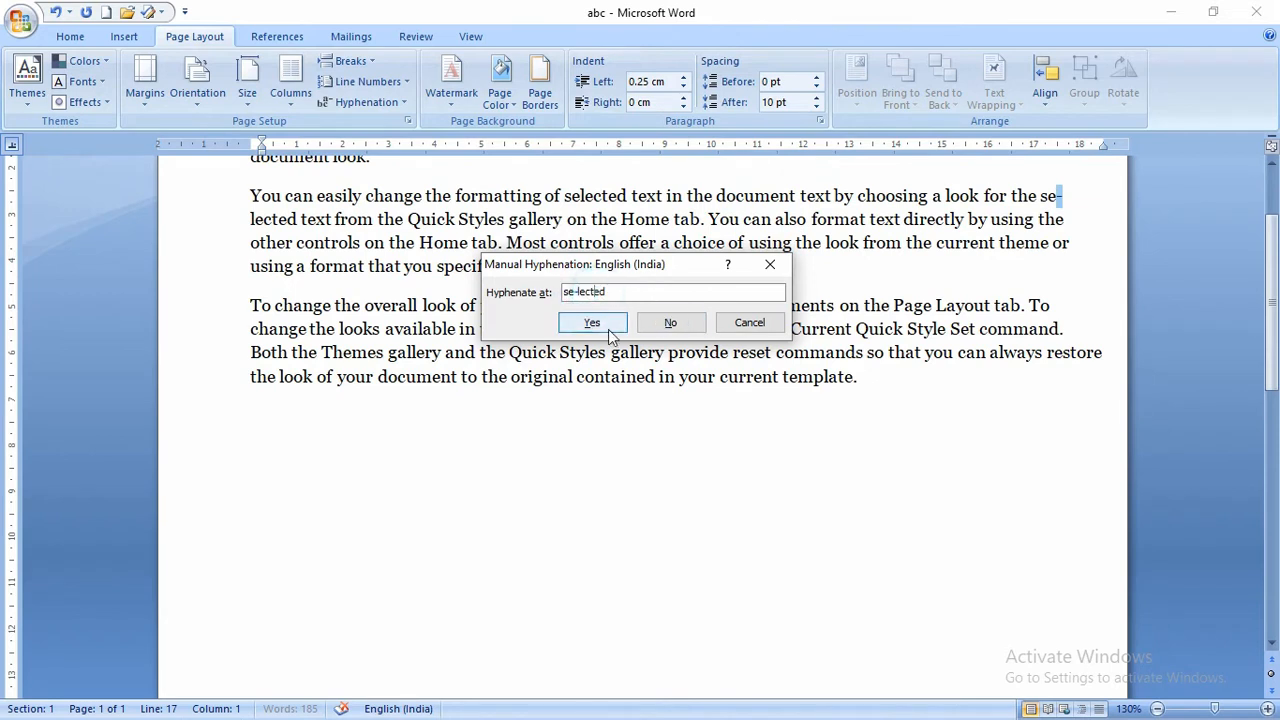
left_click(609, 329)
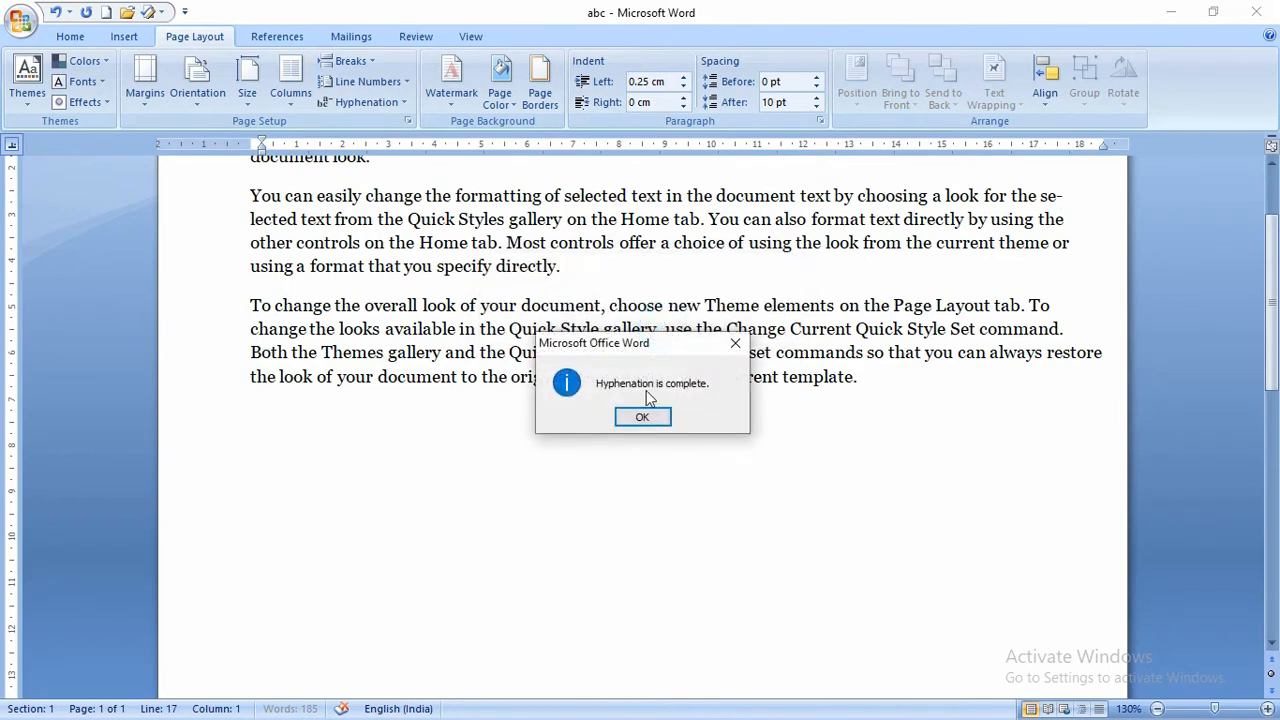
left_click(642, 416)
left_click(398, 104)
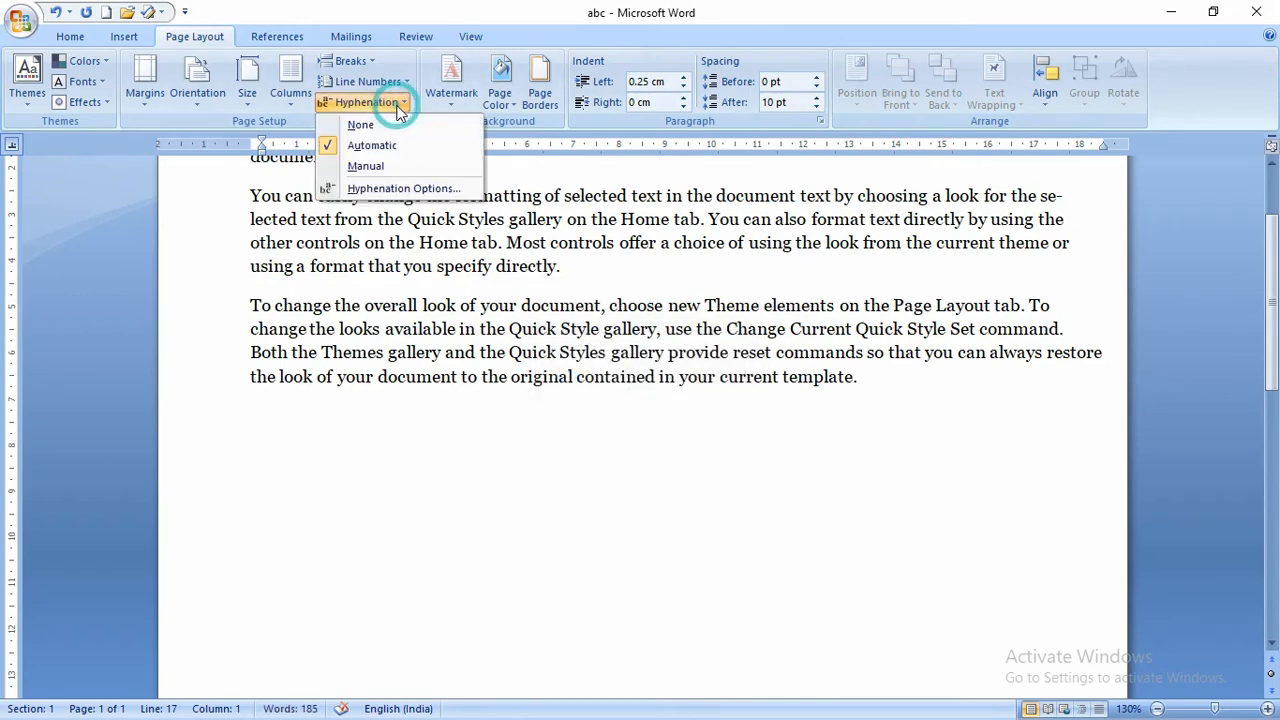
left_click(392, 188)
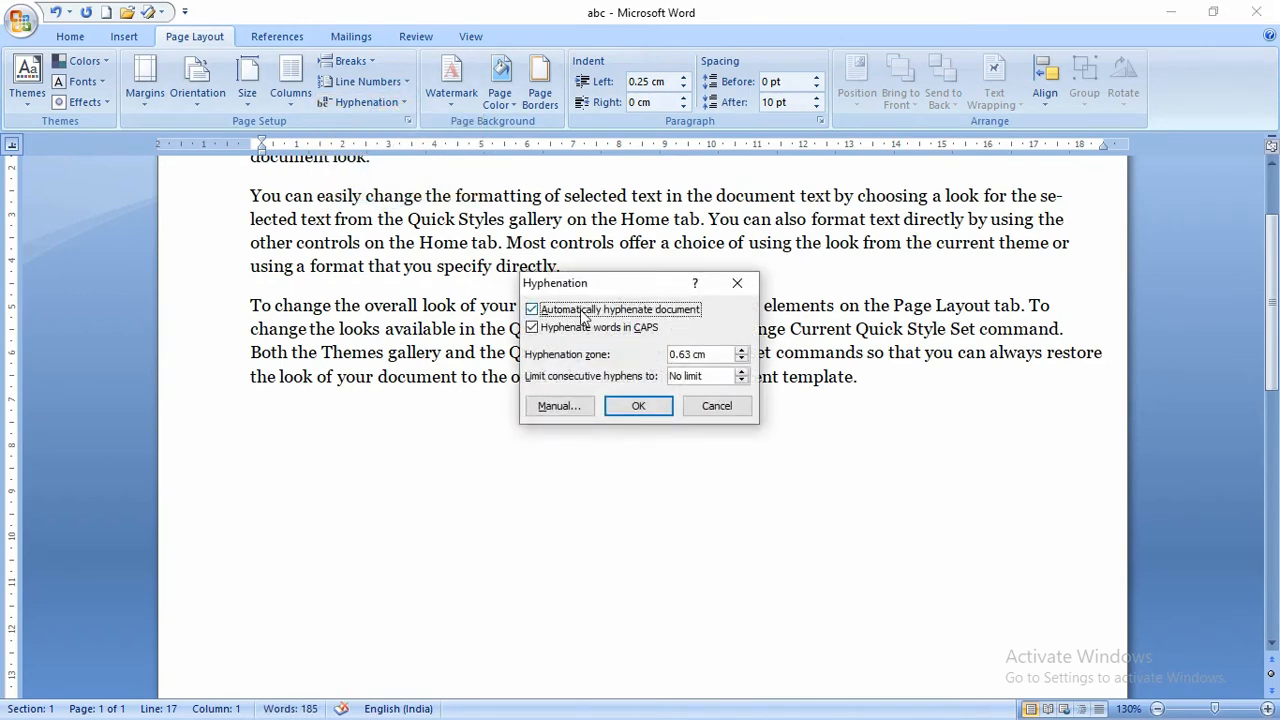
- Cancel the Hyphenation dialog unchanged and scroll back to the page top
left_click_drag(600, 287, 561, 234)
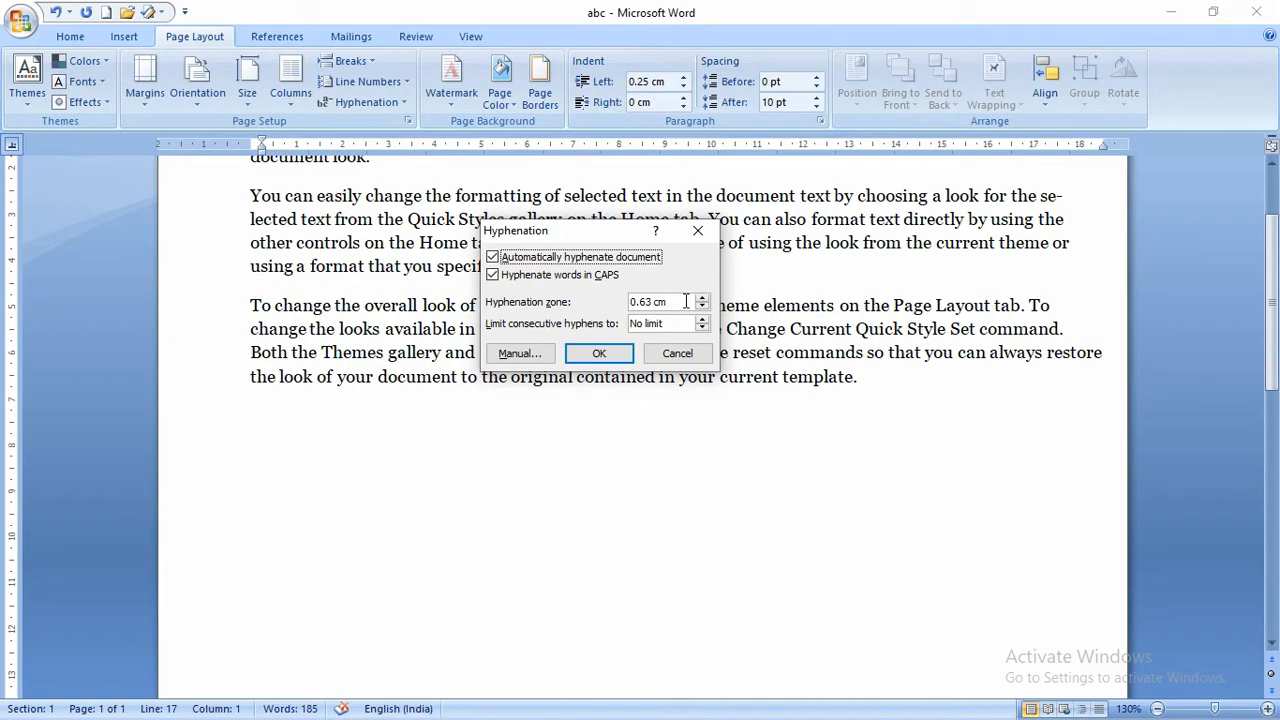
left_click(673, 356)
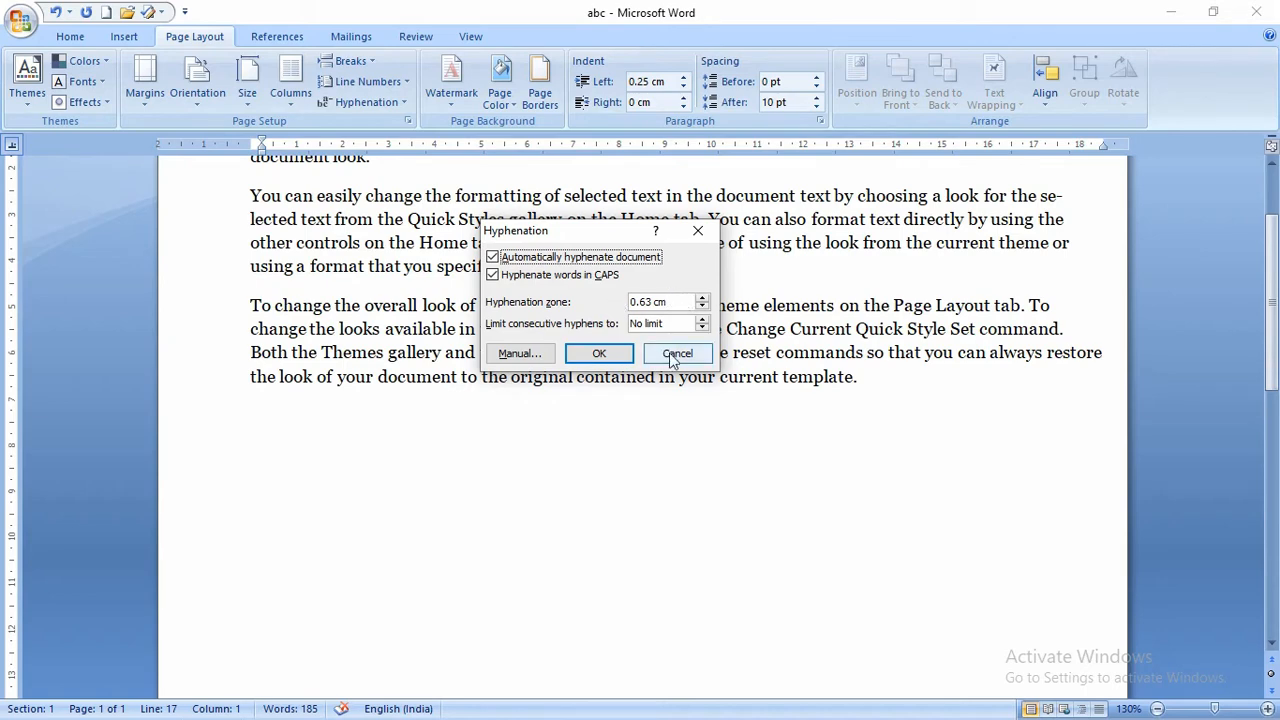
scroll(663, 349, "up", 2)
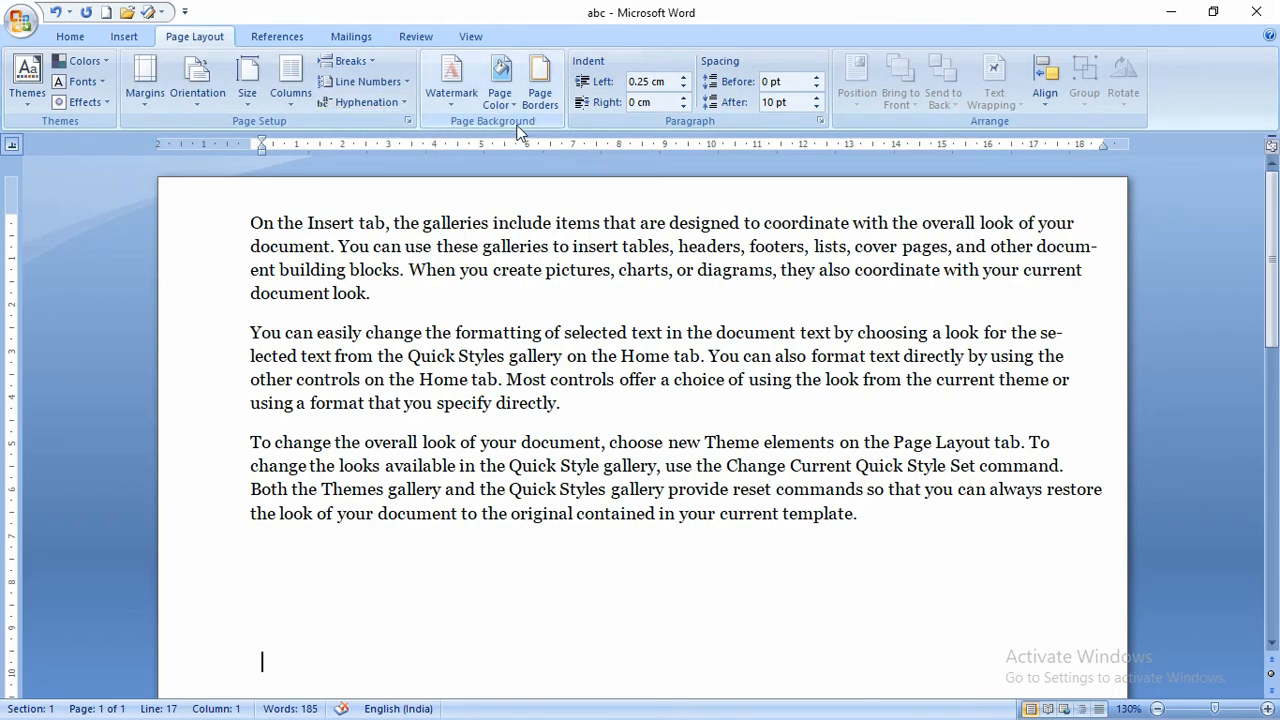
- Apply the diagonal CONFIDENTIAL 1 watermark, then bring up the Custom Watermark settings
left_click(452, 105)
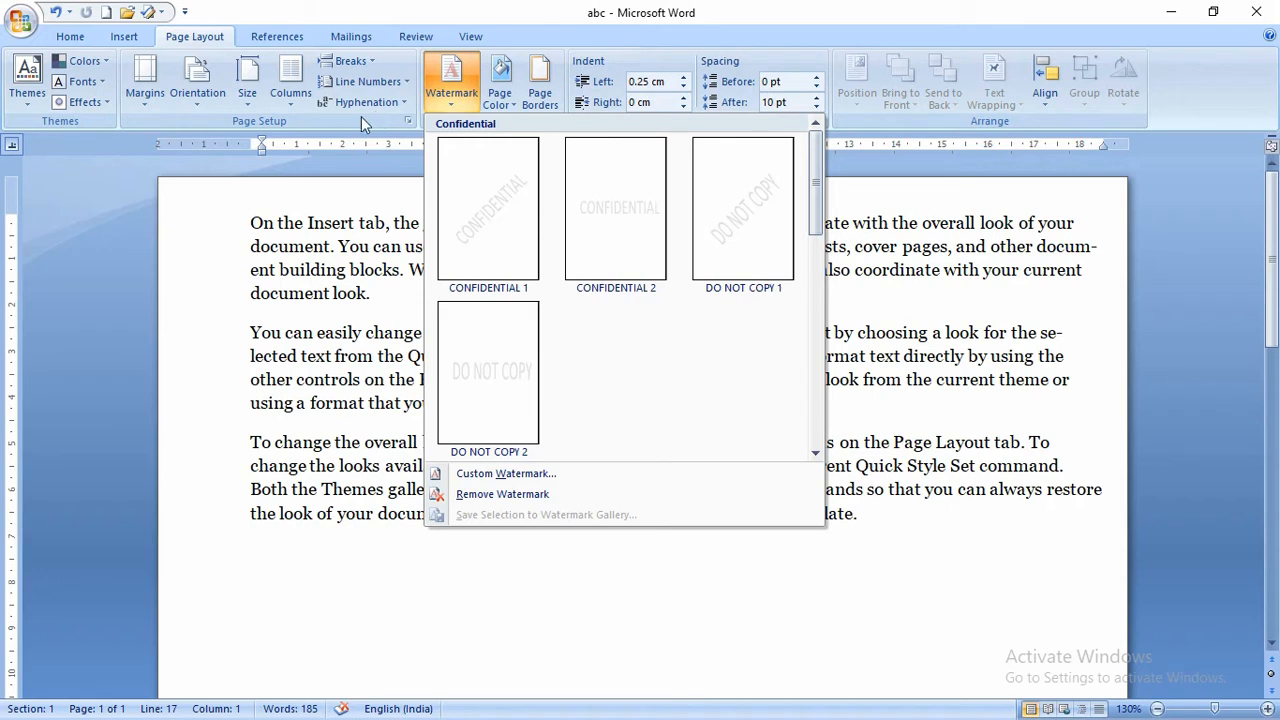
left_click(485, 228)
scroll(506, 260, "down", 10)
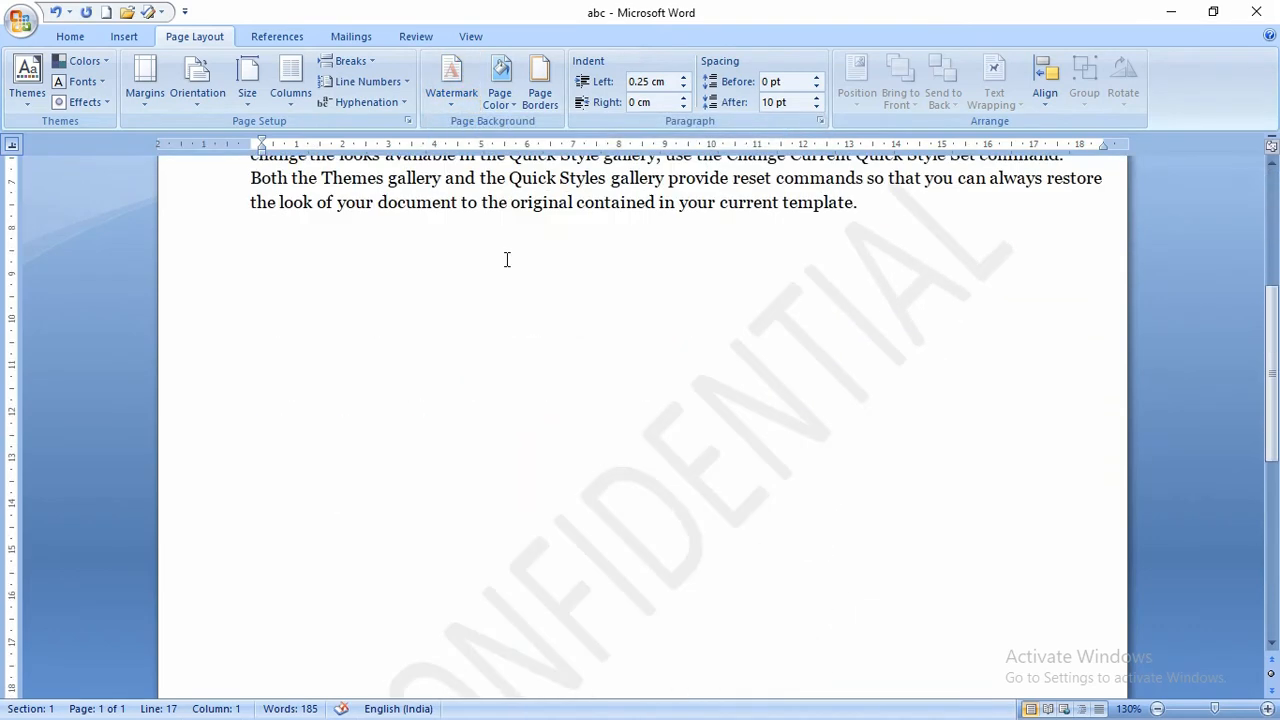
scroll(530, 292, "down", 3)
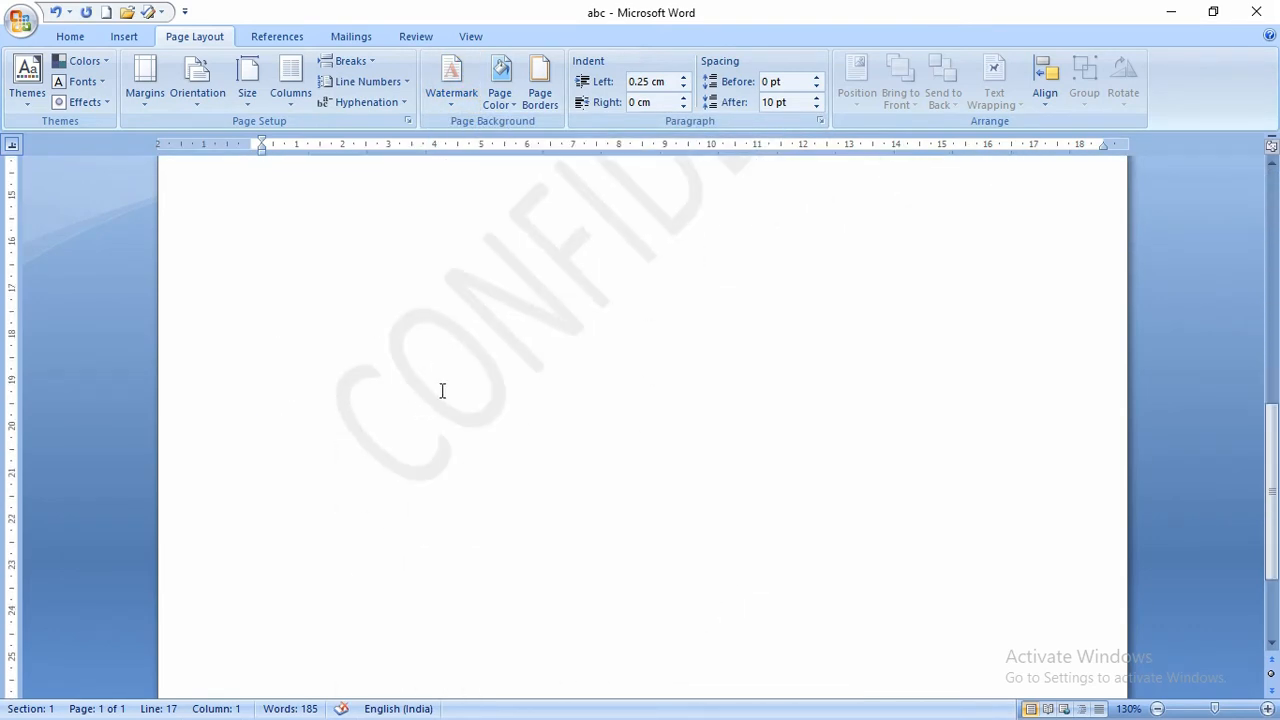
scroll(630, 262, "up", 4)
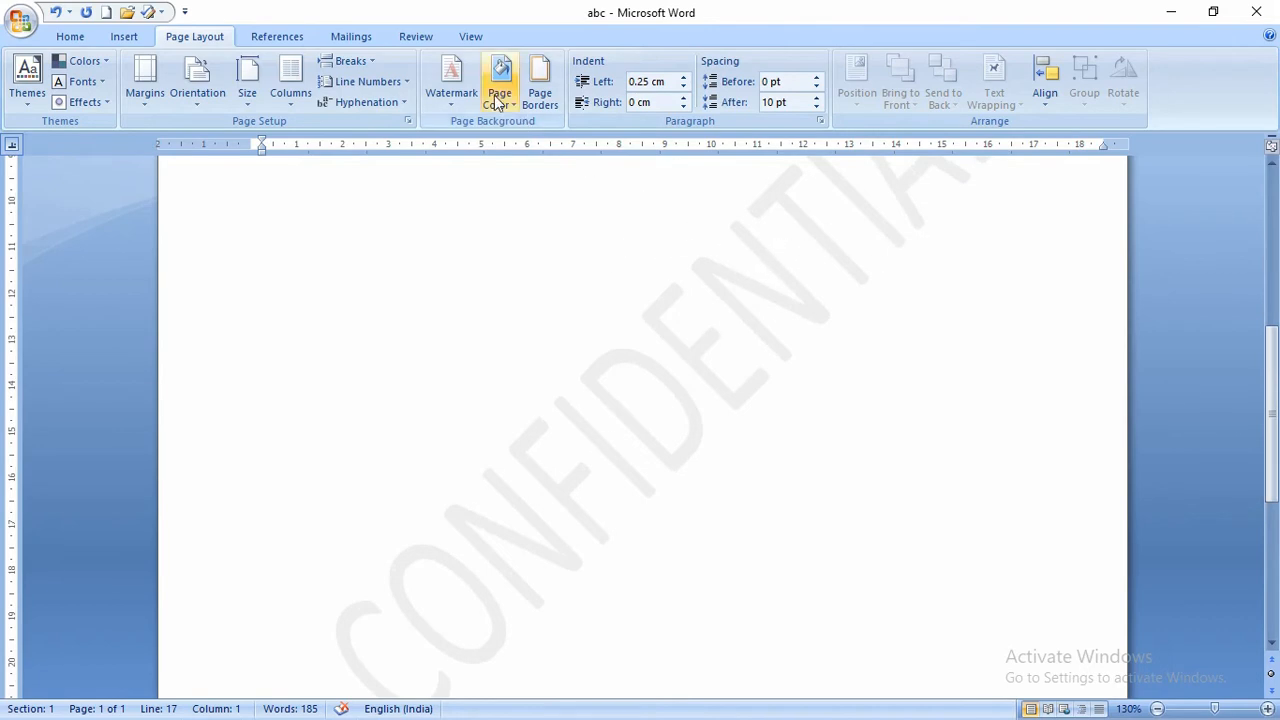
left_click(457, 98)
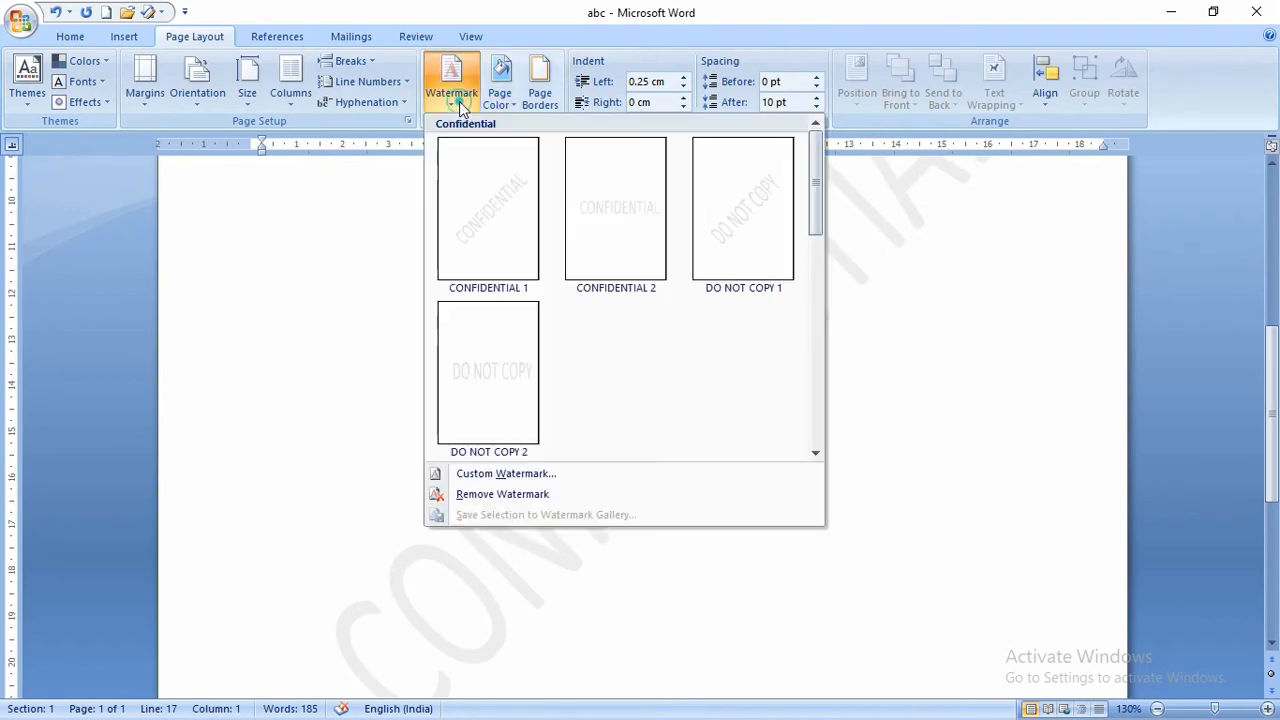
left_click(483, 473)
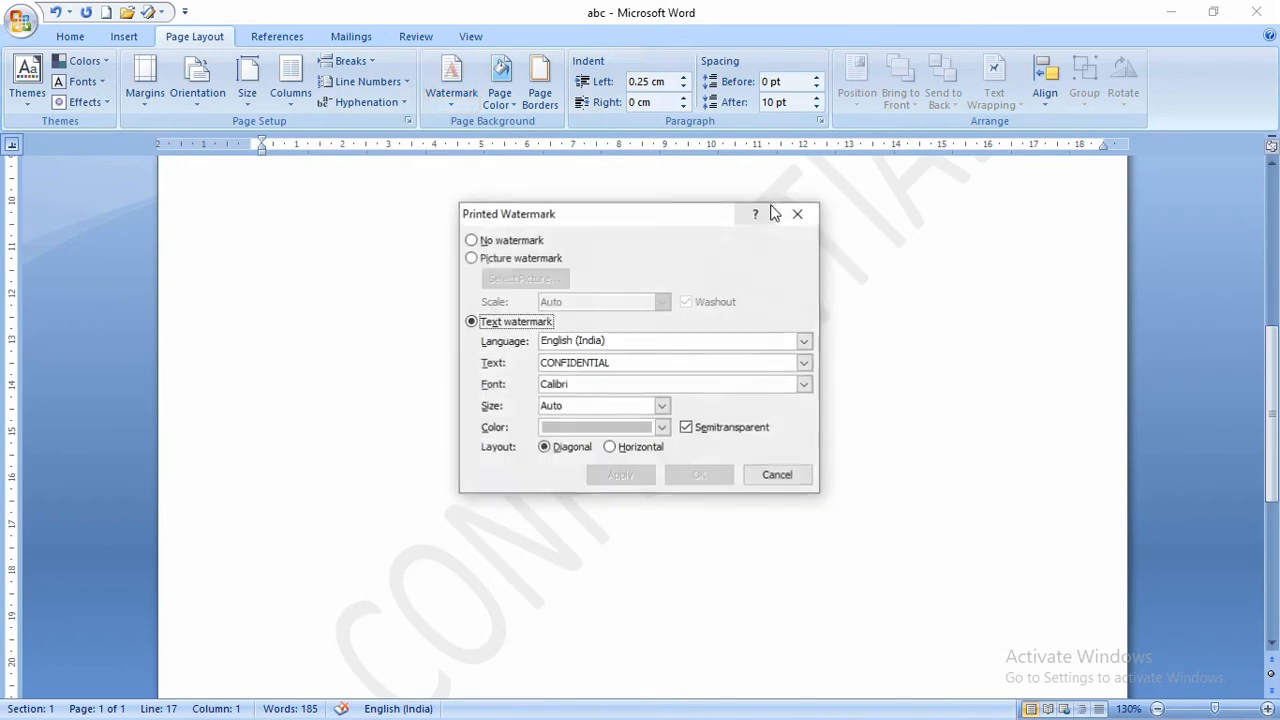
- Keep a text watermark and replace the CONFIDENTIAL wording with the author's name
left_click_drag(688, 211, 670, 122)
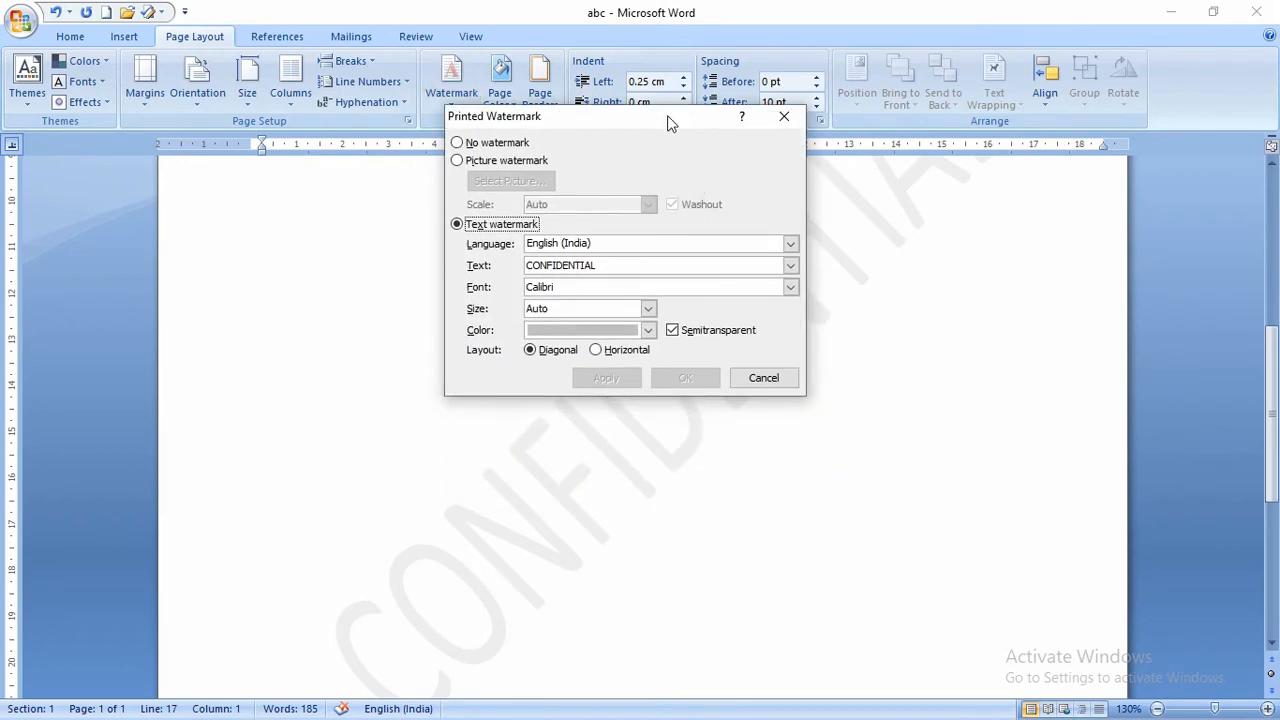
left_click(460, 162)
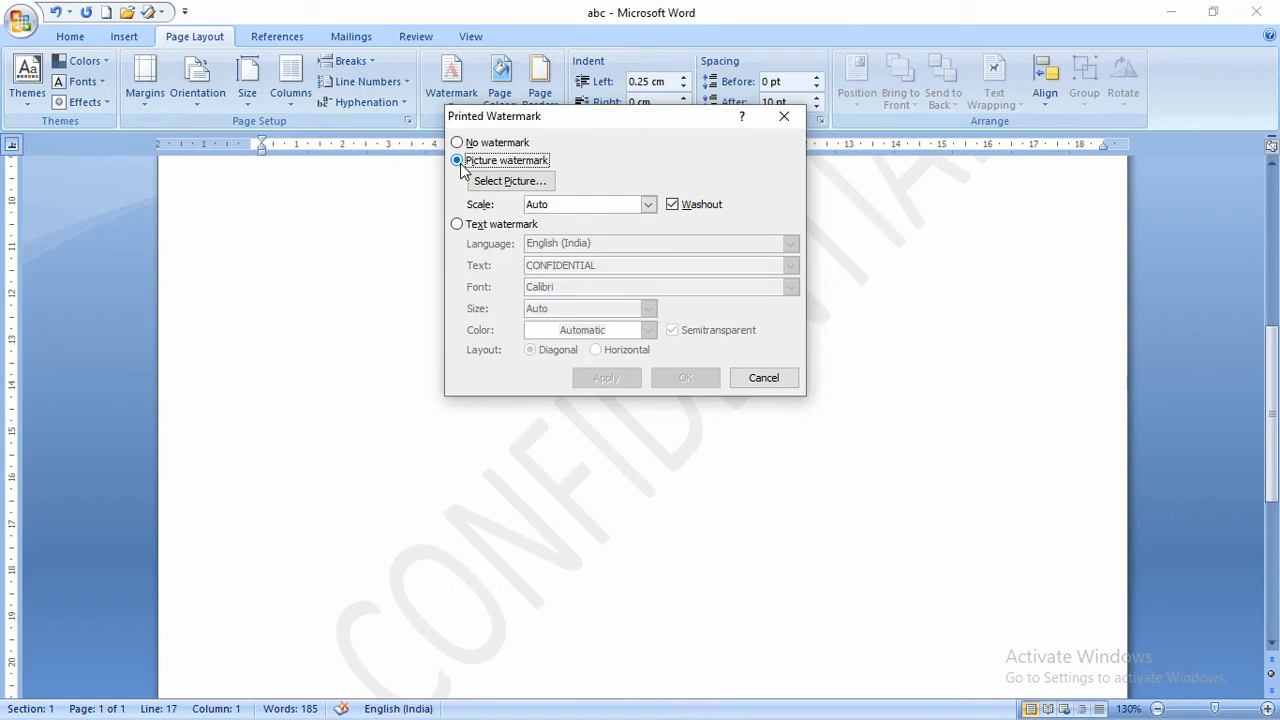
left_click(464, 228)
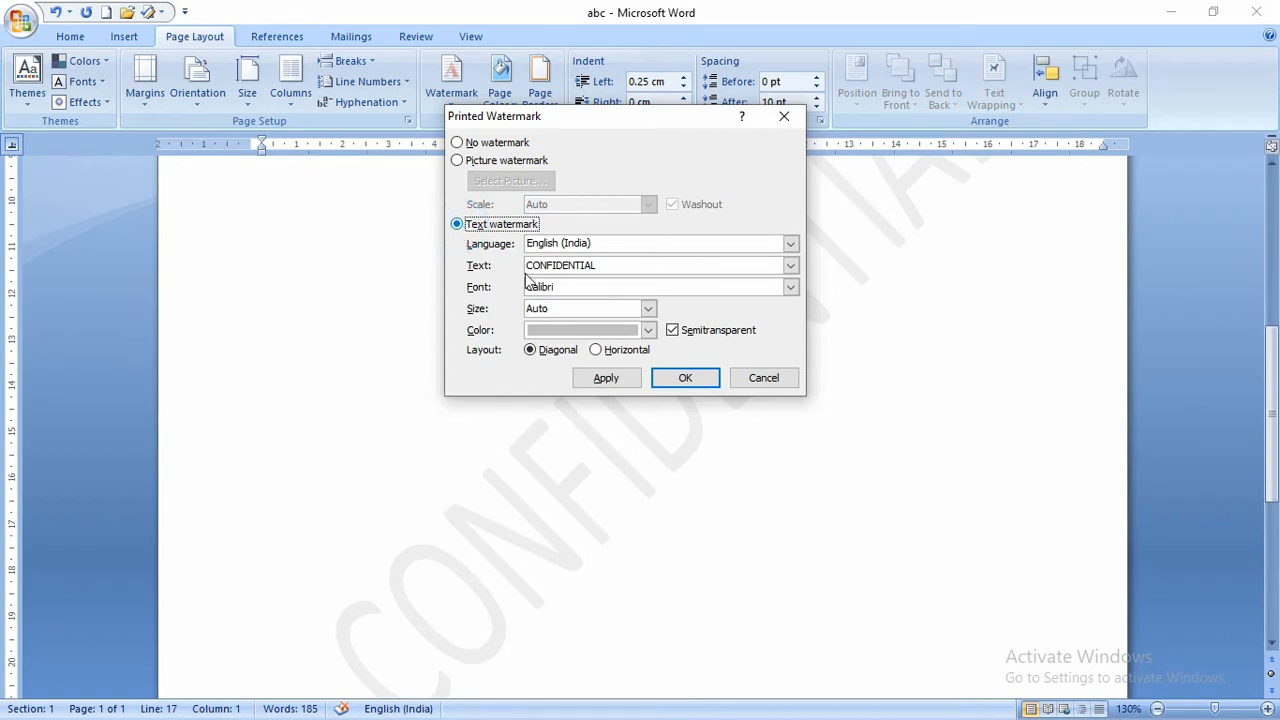
left_click(608, 265)
left_click_drag(608, 265, 510, 264)
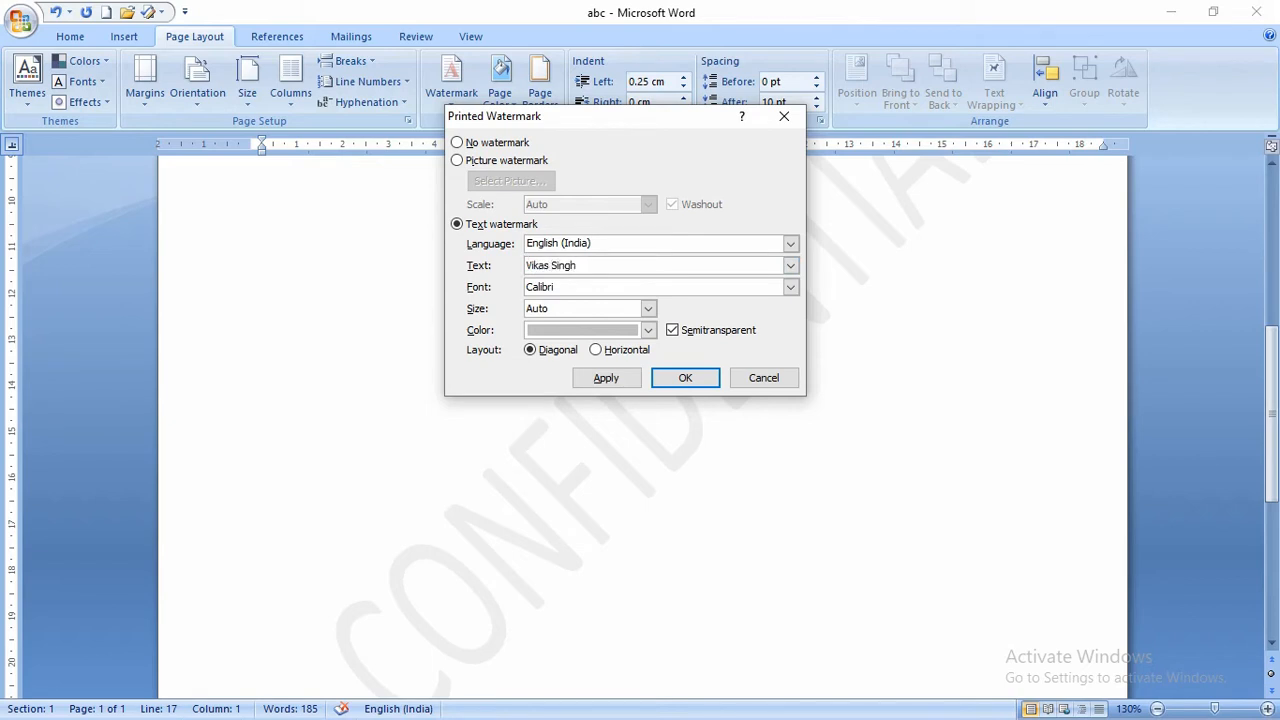
- Make the name watermark solid red, not semitransparent, and lay it out horizontally
left_click(569, 334)
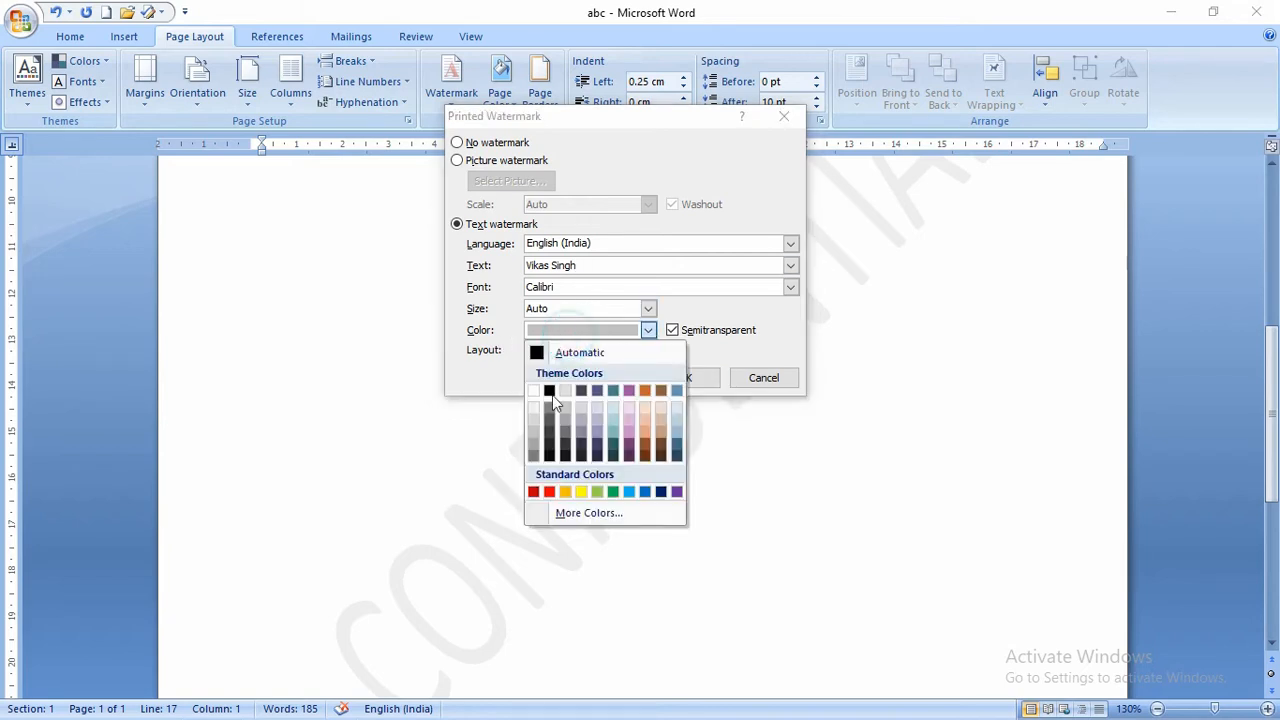
left_click(549, 491)
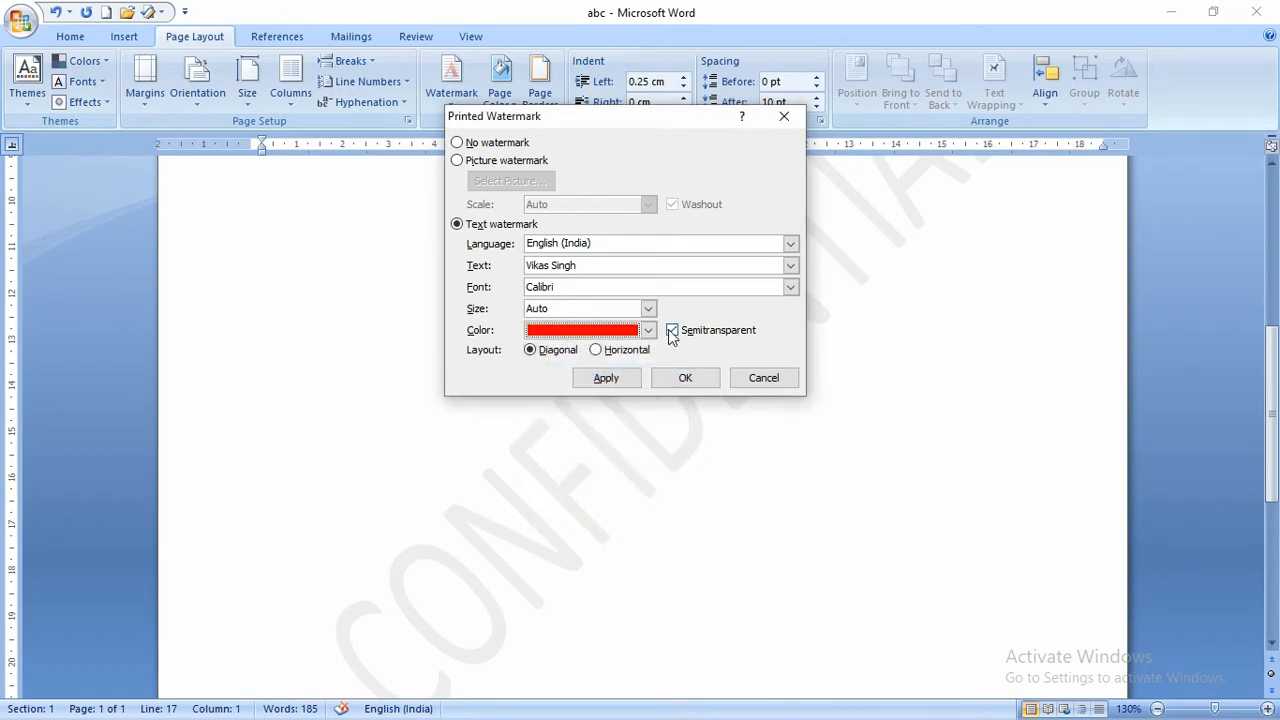
left_click(606, 380)
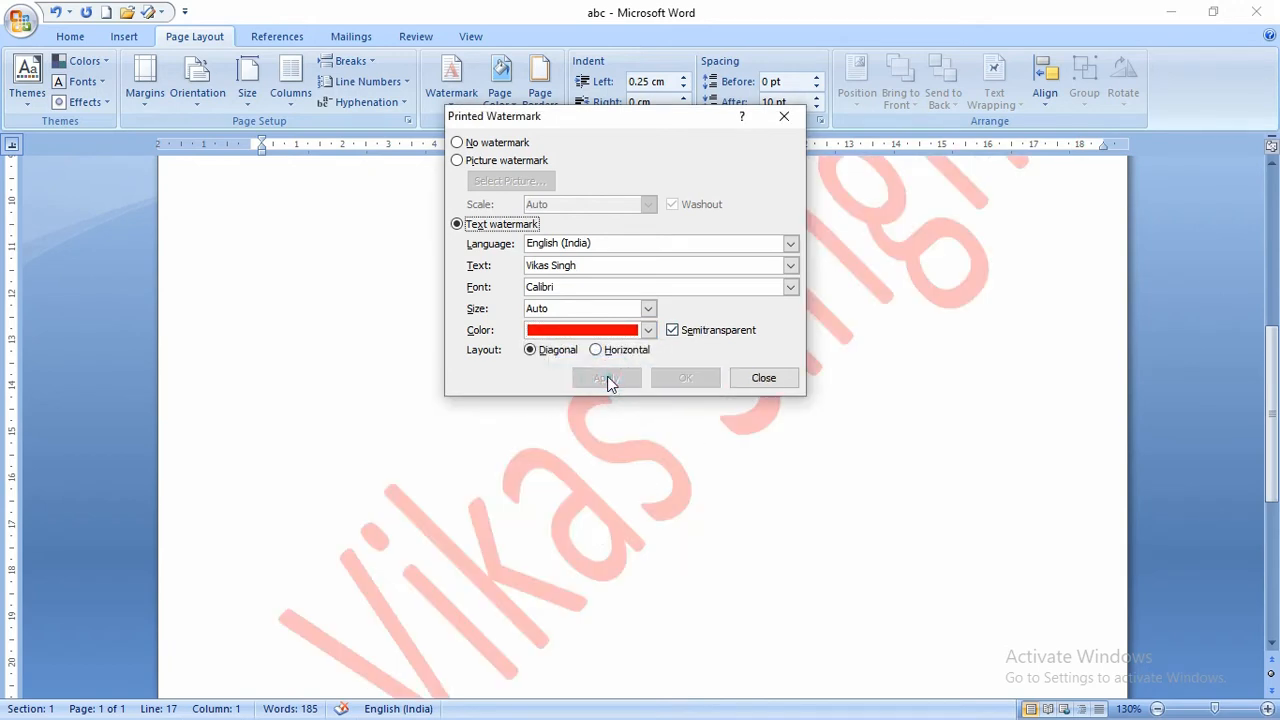
left_click(674, 331)
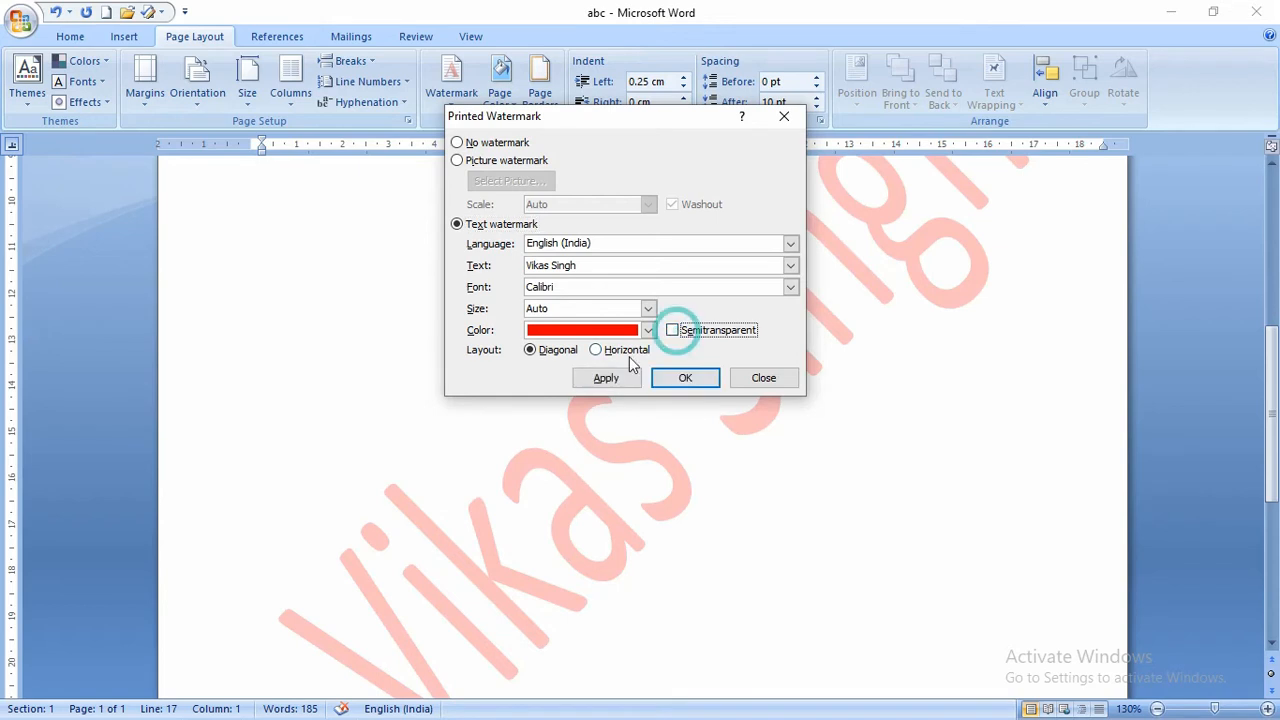
left_click(608, 377)
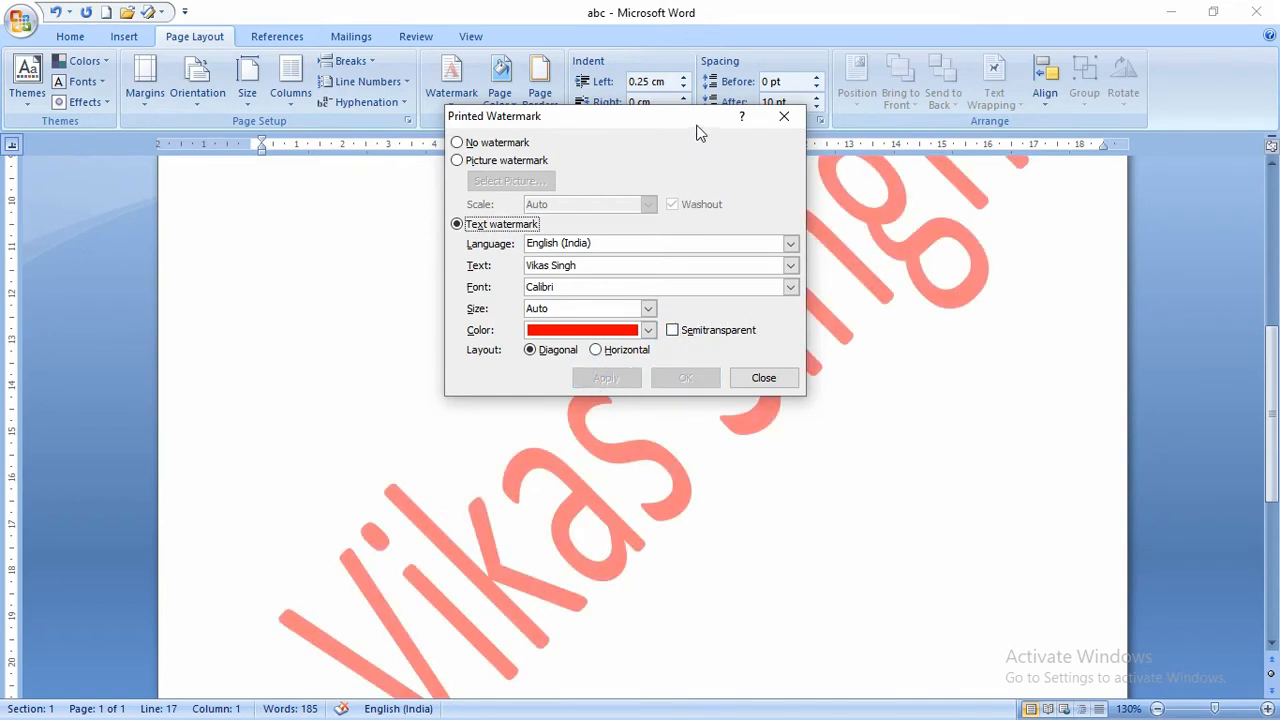
left_click_drag(699, 133, 668, 88)
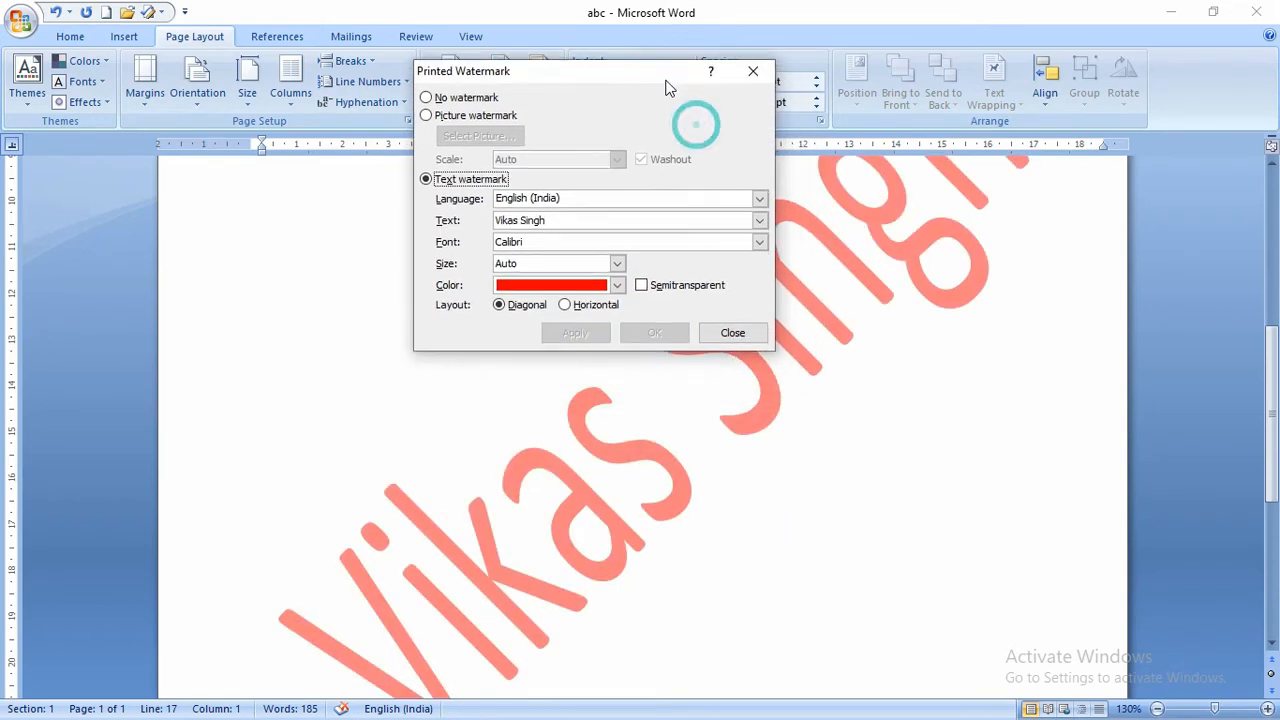
double_click(578, 309)
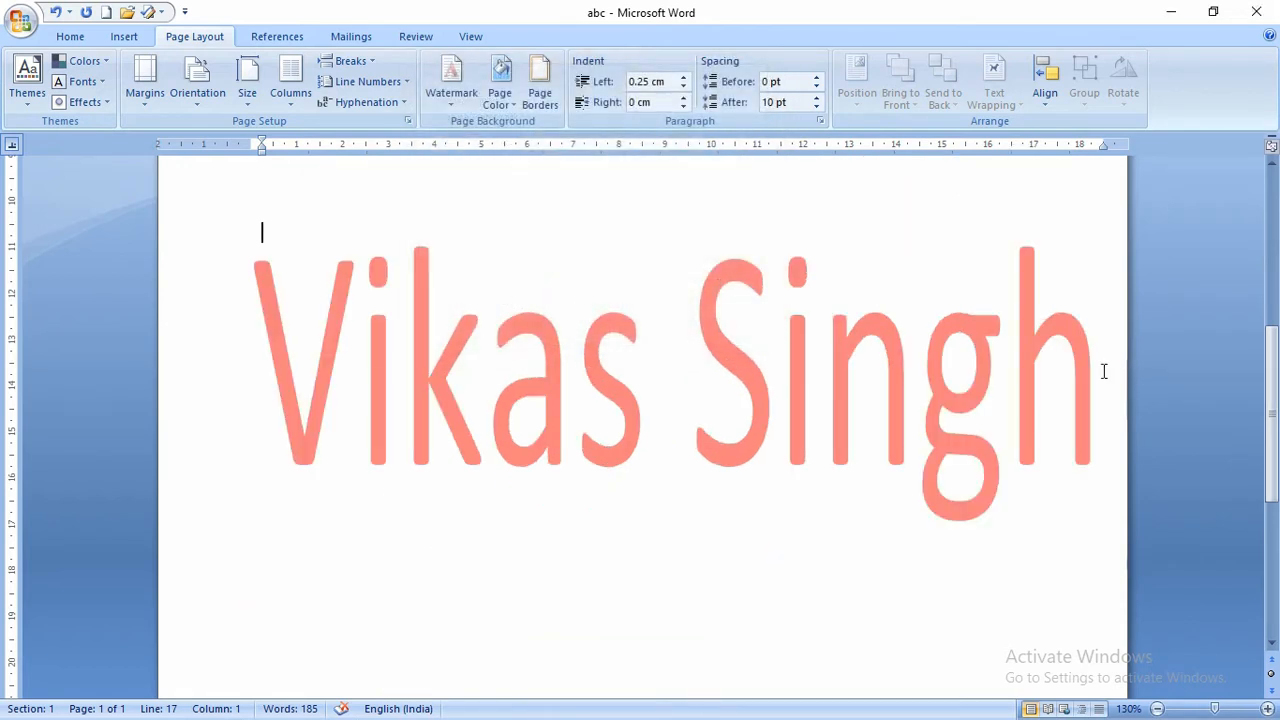
- Remove the red watermark from the page
left_click(462, 107)
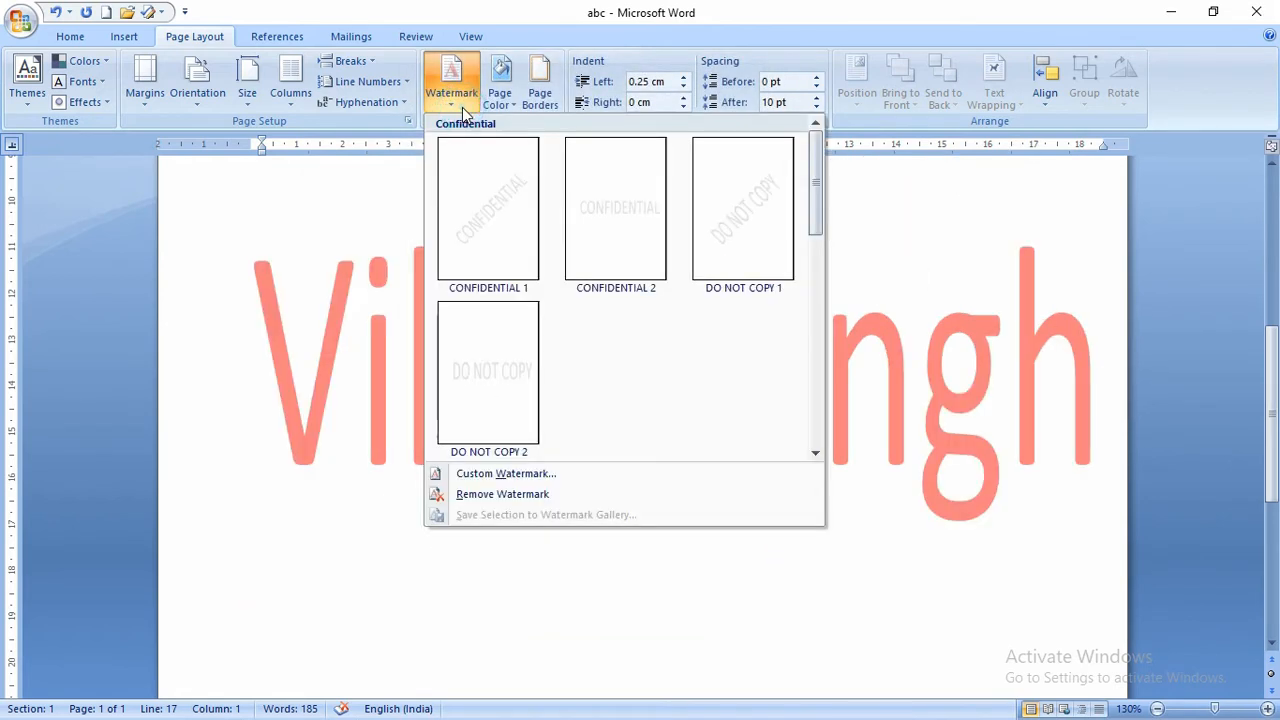
left_click(460, 100)
left_click(460, 100)
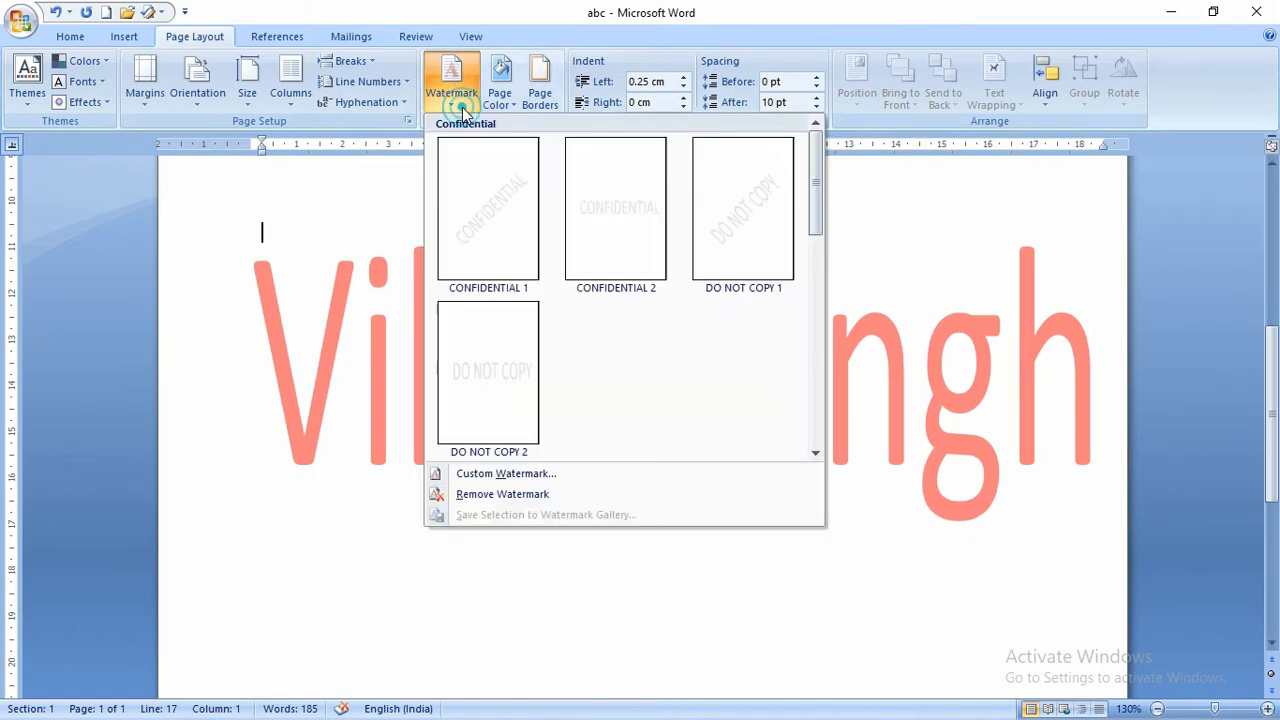
left_click(495, 494)
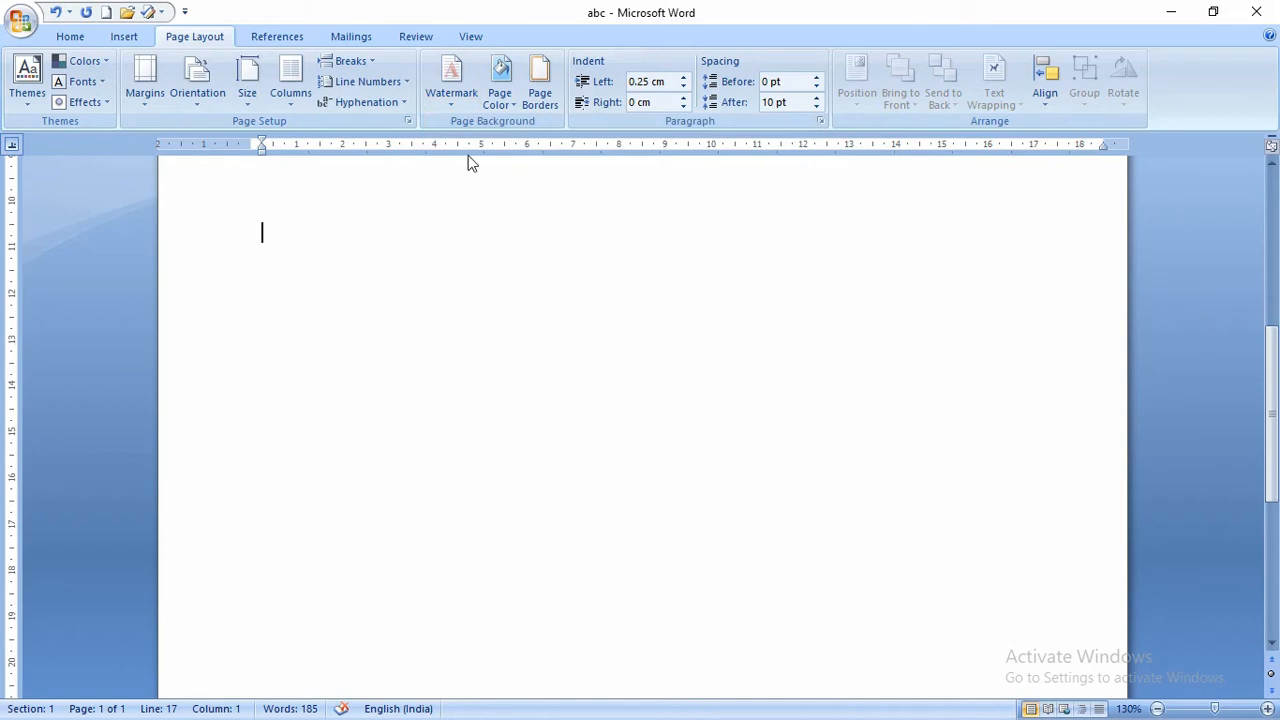
- Set the page colour to Light Green
left_click(500, 88)
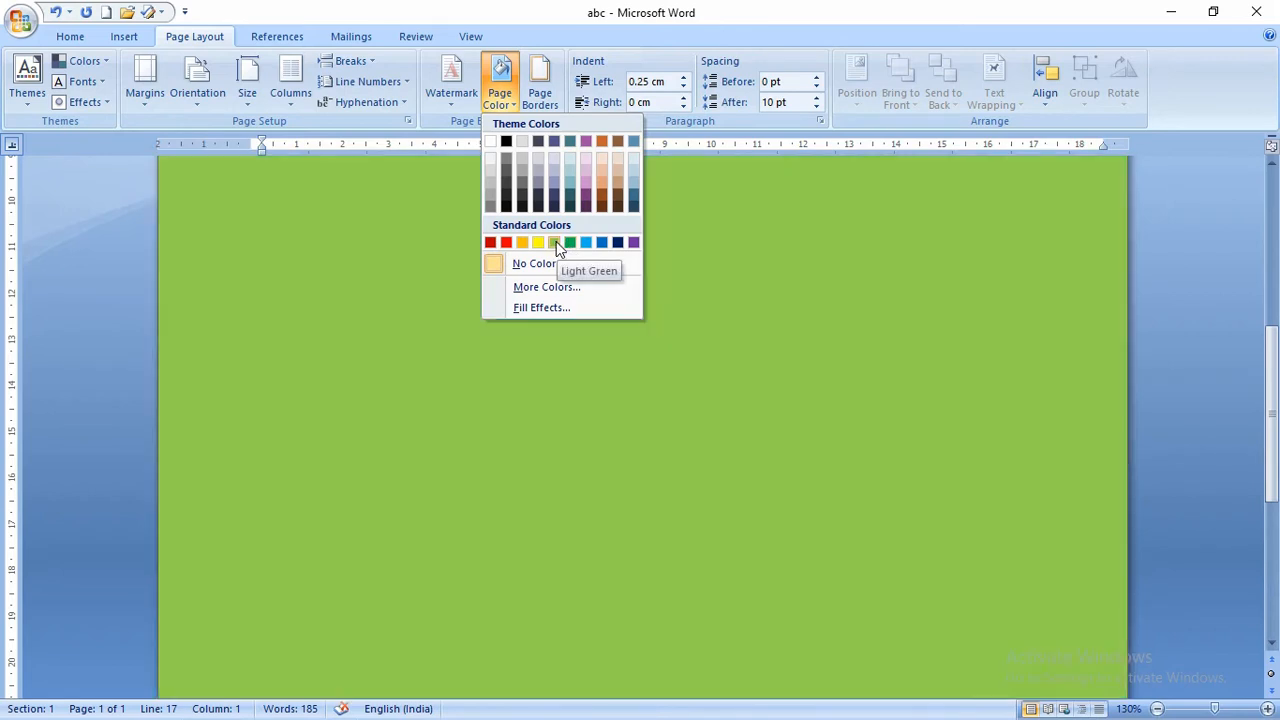
left_click(556, 244)
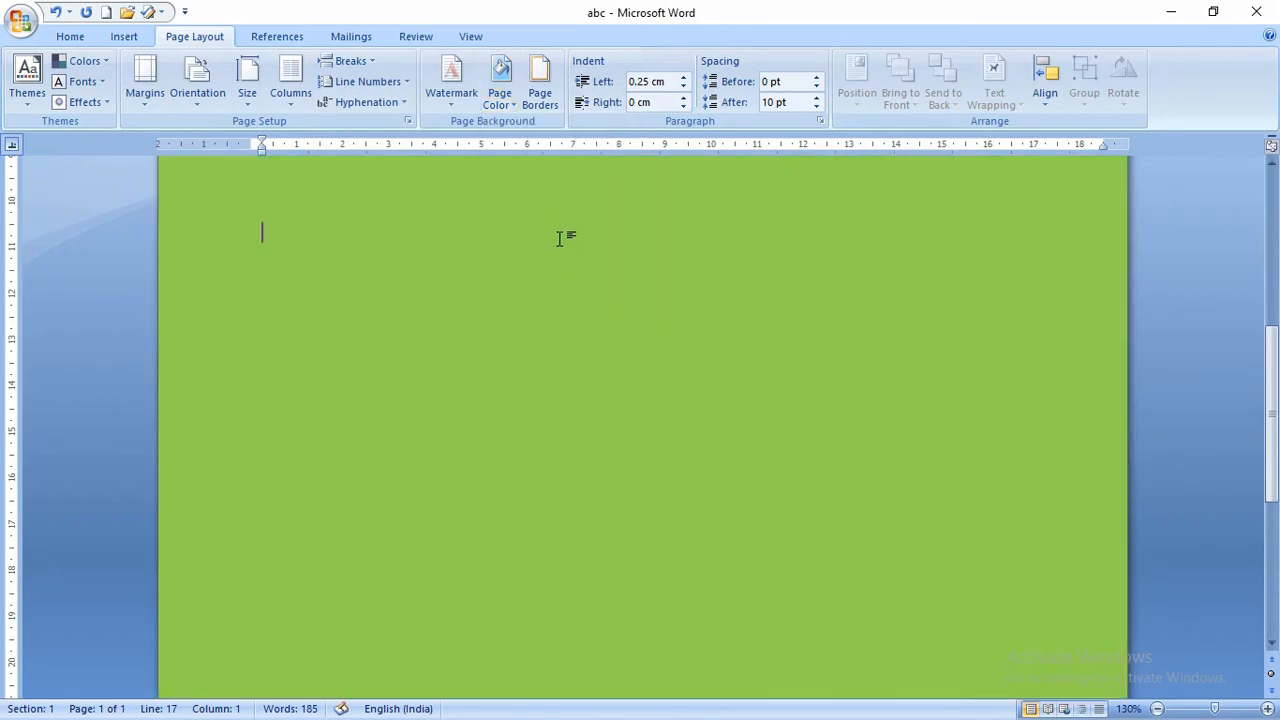
left_click(496, 96)
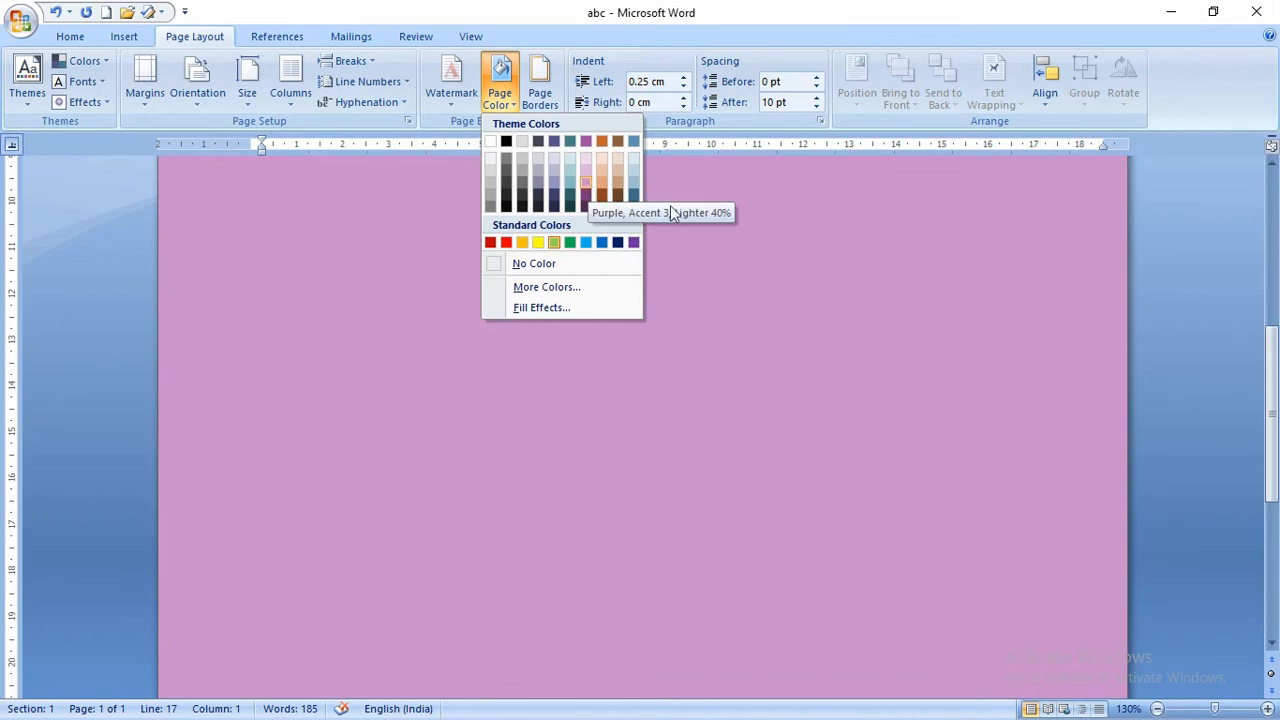
left_click(554, 242)
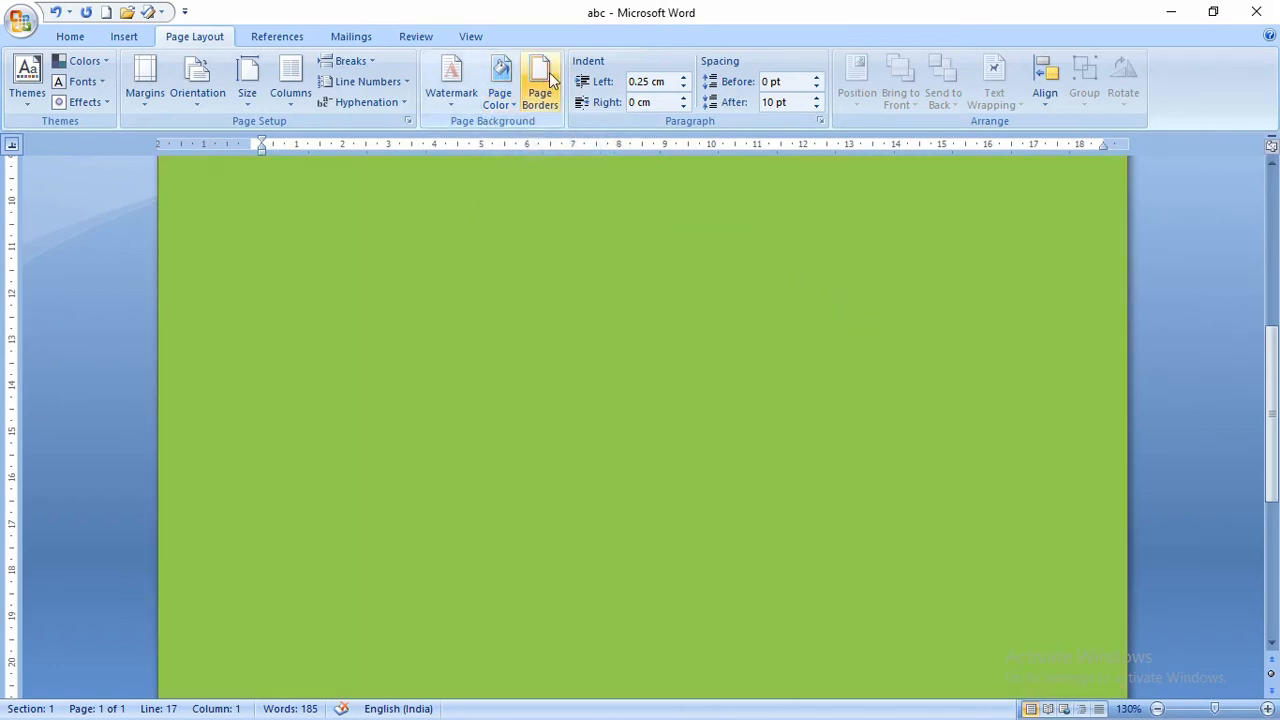
left_click(90, 37)
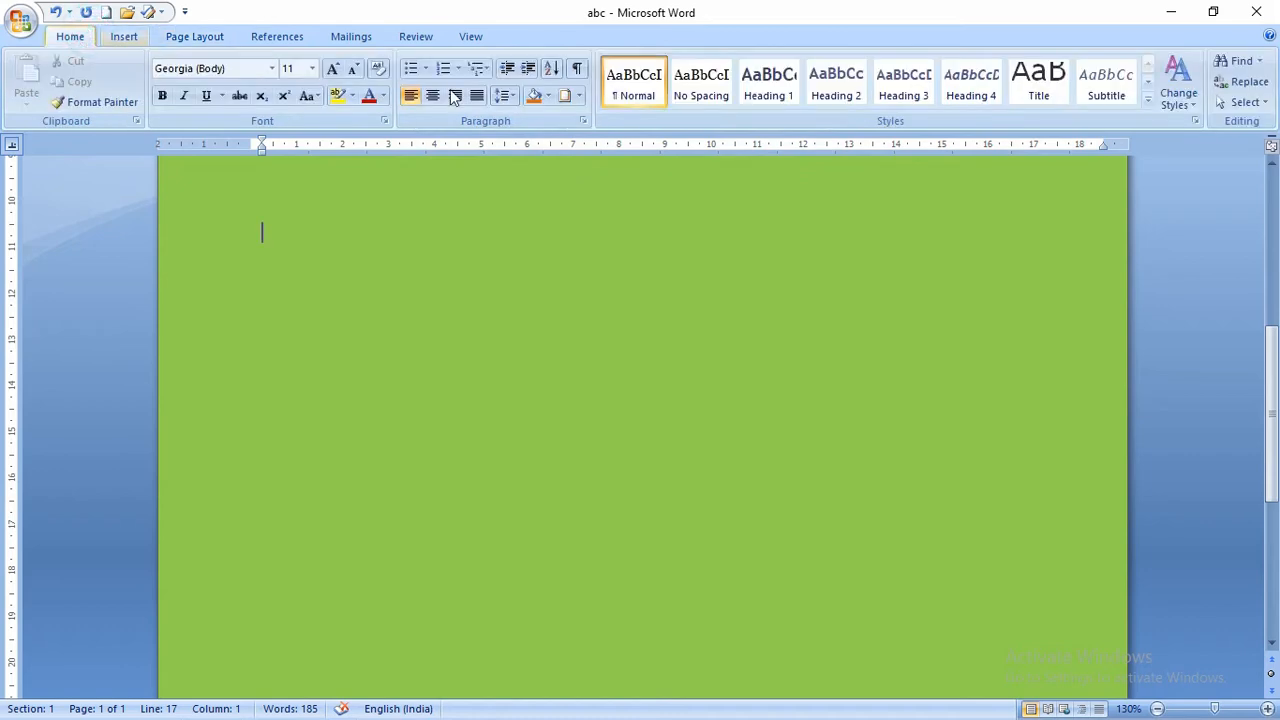
- Leave Page Borders unchanged and drag the ruler's right indent to 0.5 cm
left_click(190, 36)
left_click(540, 70)
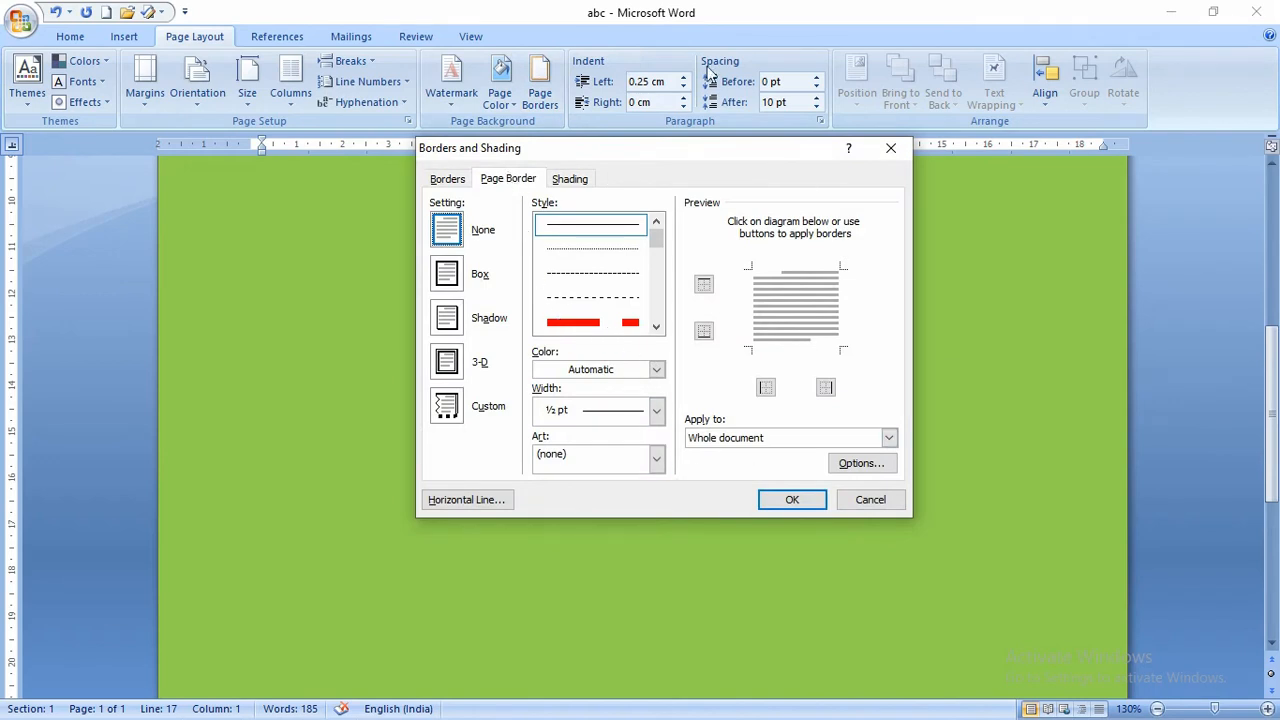
left_click(891, 149)
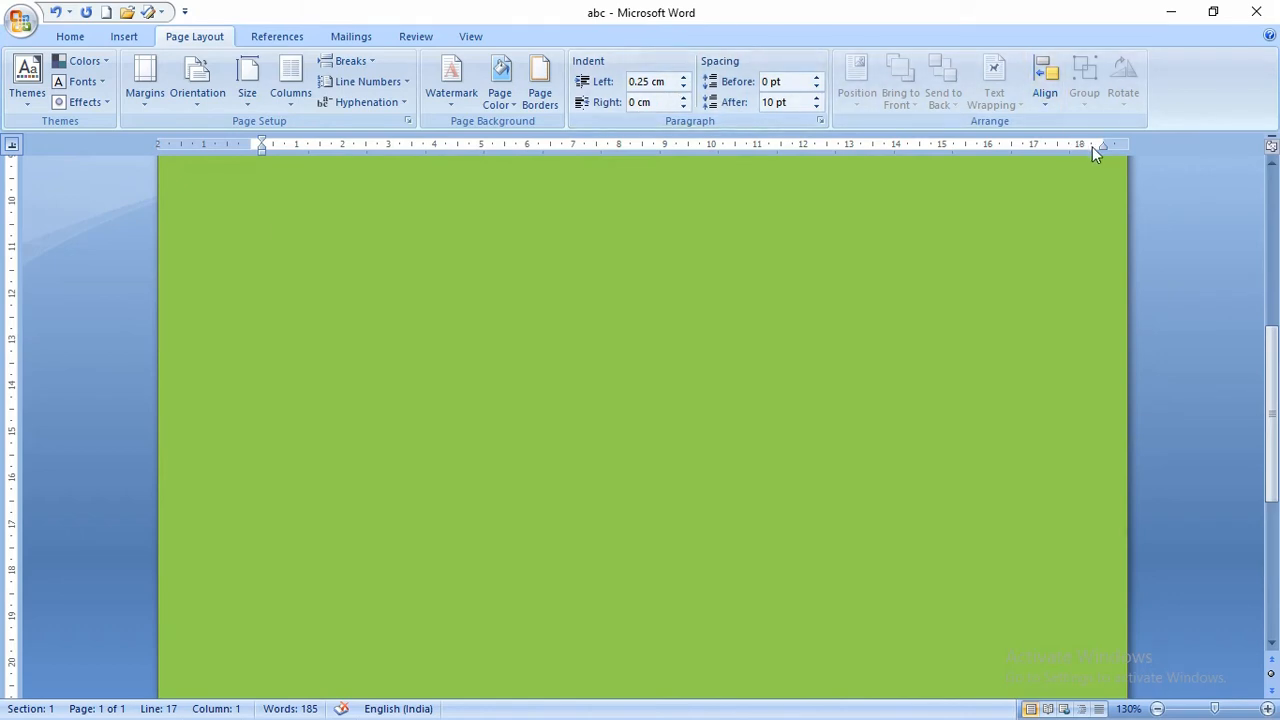
left_click_drag(1103, 146, 1036, 149)
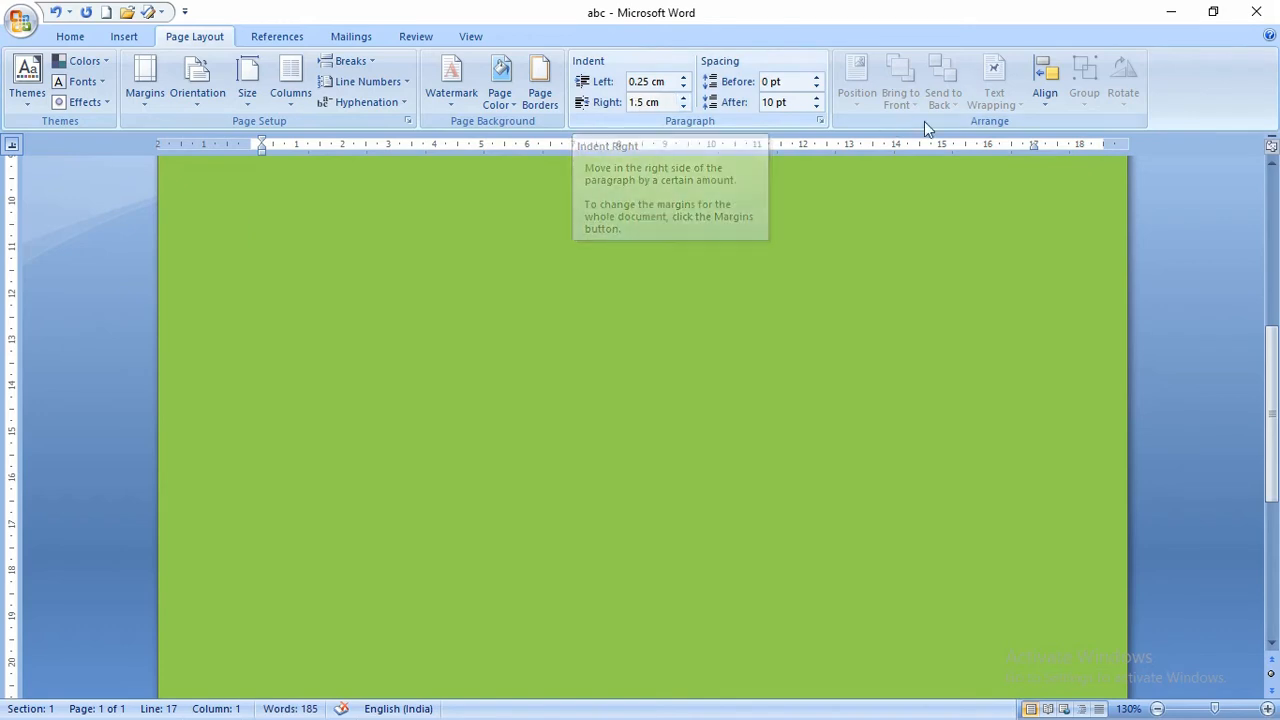
left_click_drag(1038, 150, 1081, 150)
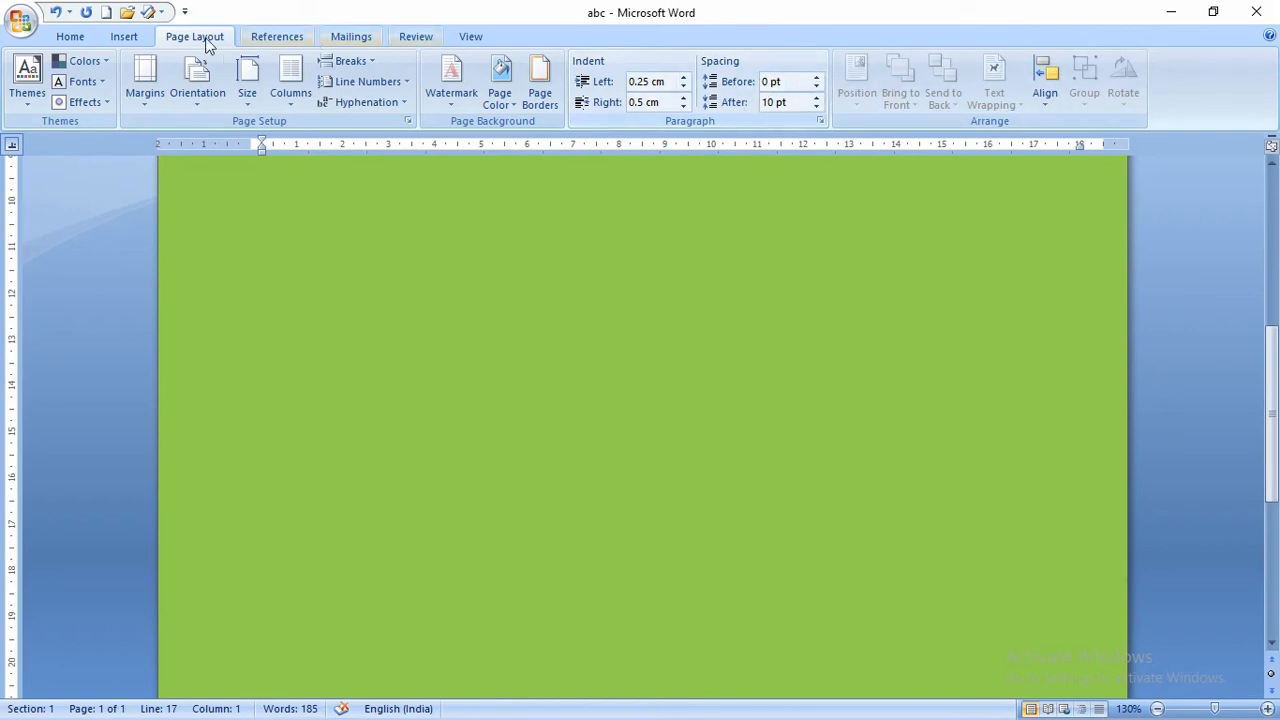
left_click(70, 37)
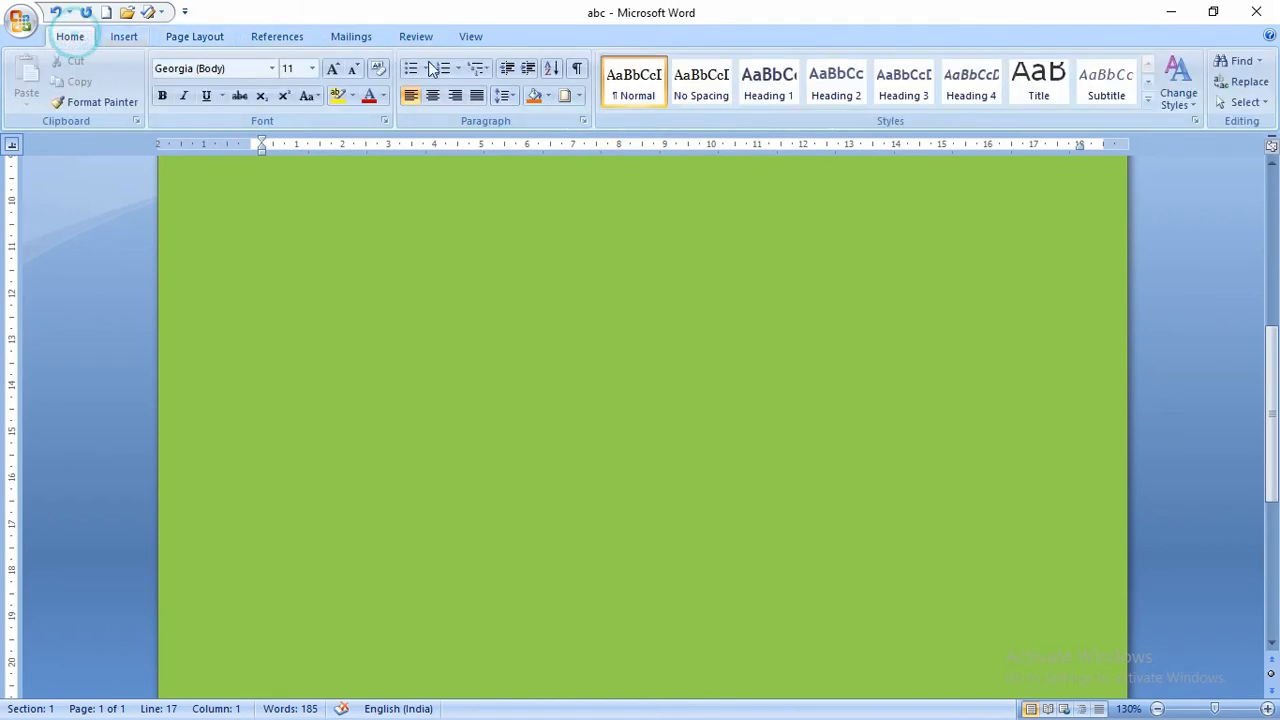
left_click(506, 96)
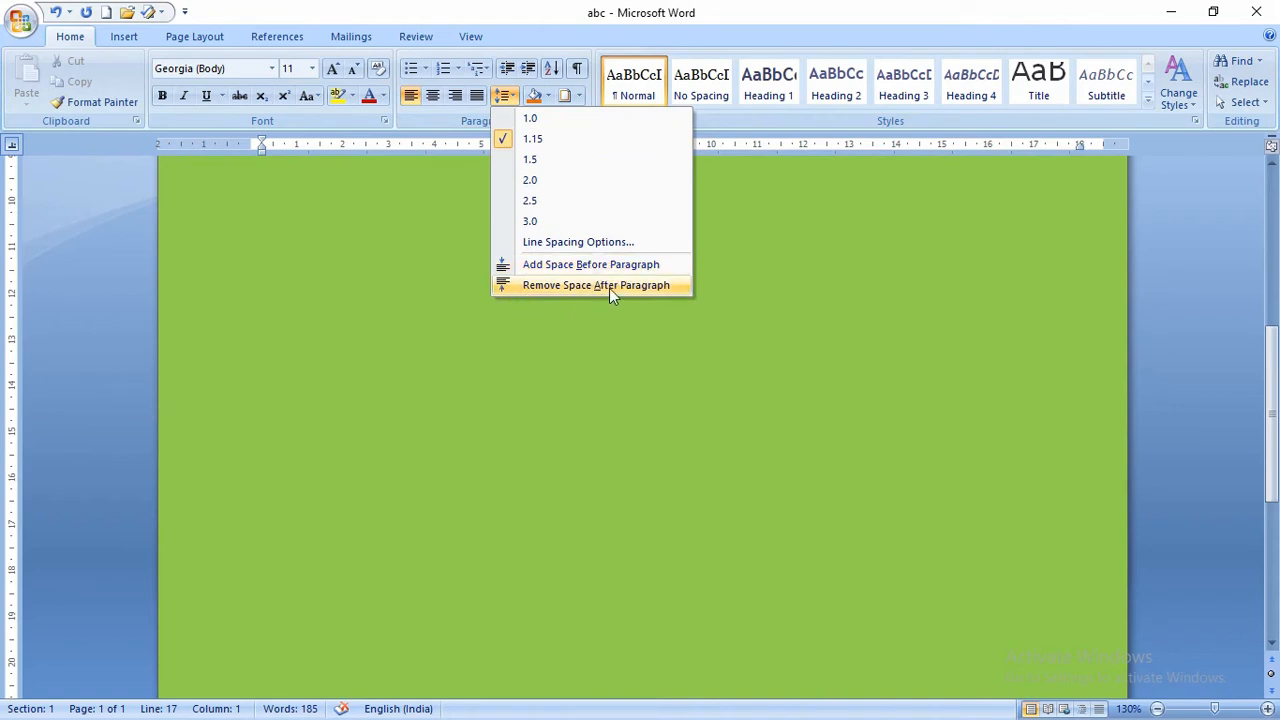
left_click(194, 36)
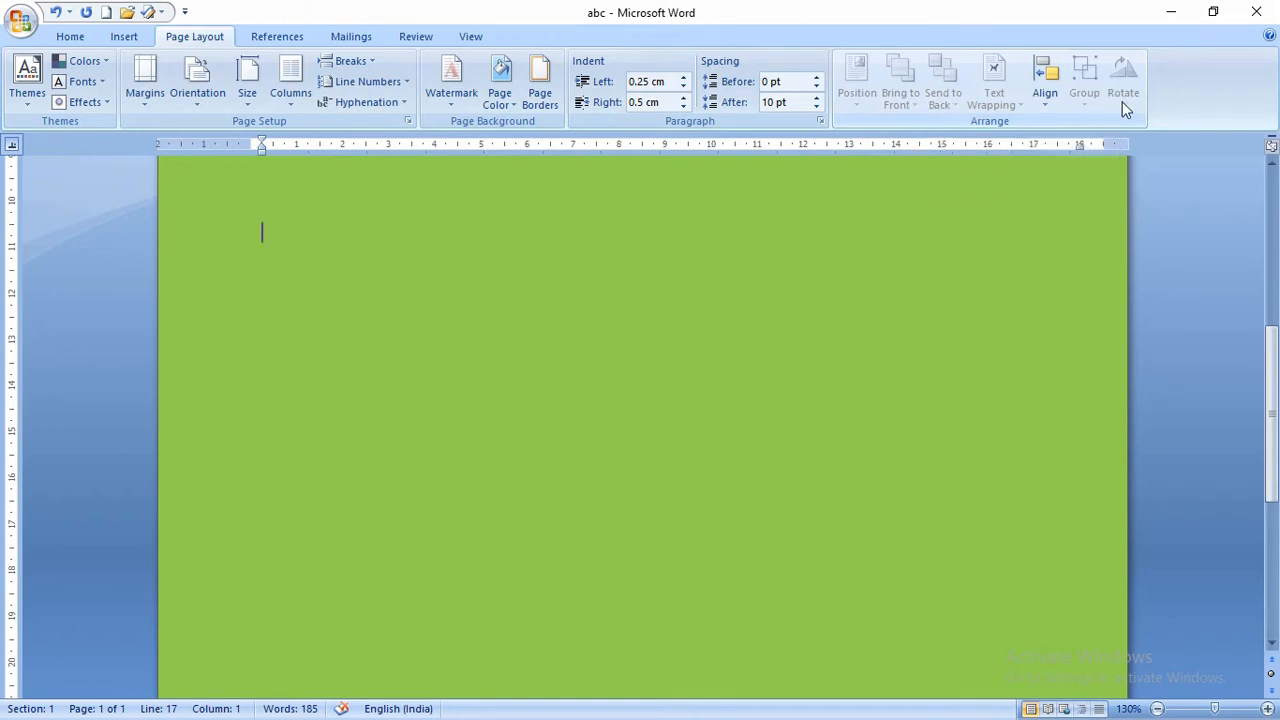
- Glance at the Table of Contents gallery, then bring up the Page Color choices
left_click(259, 38)
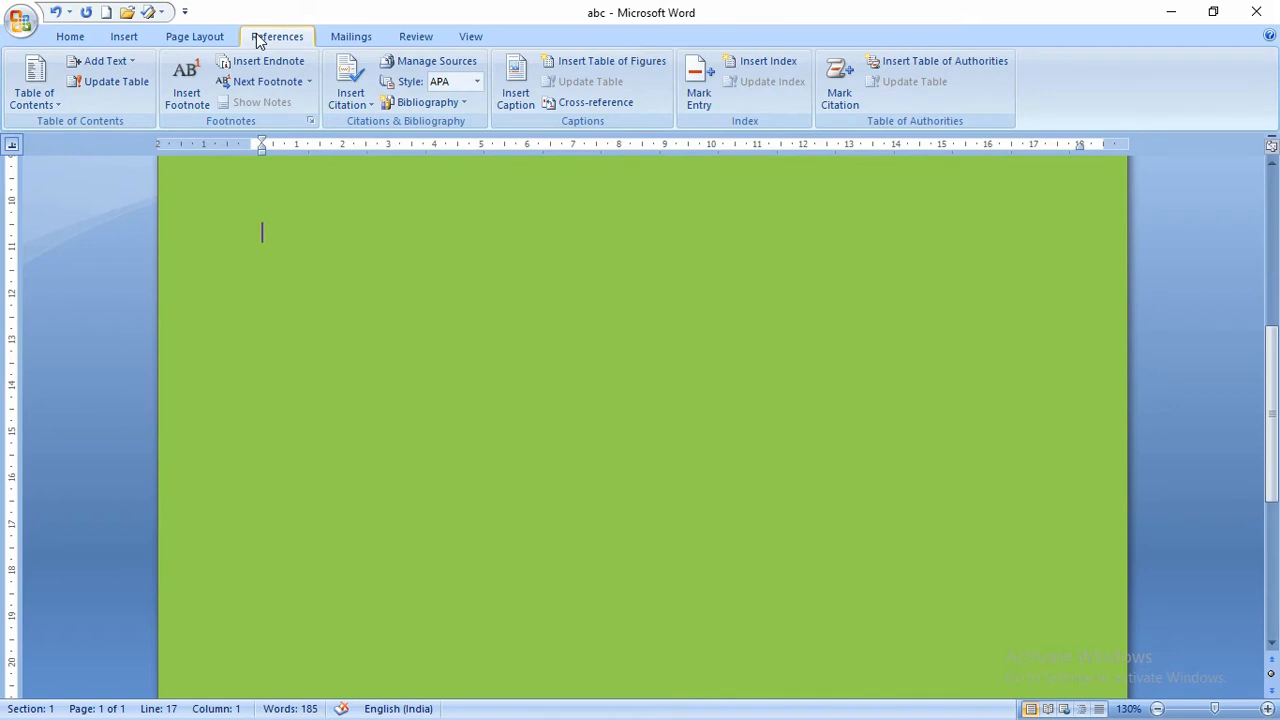
left_click(58, 106)
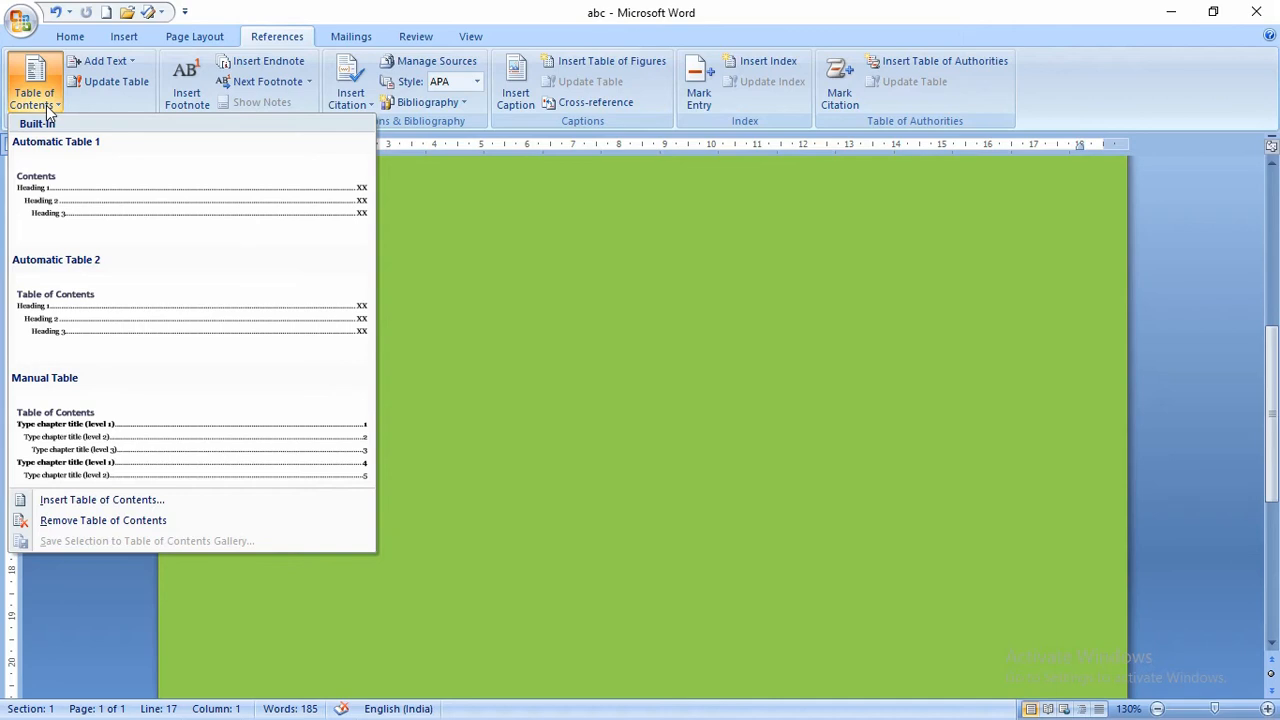
left_click(487, 257)
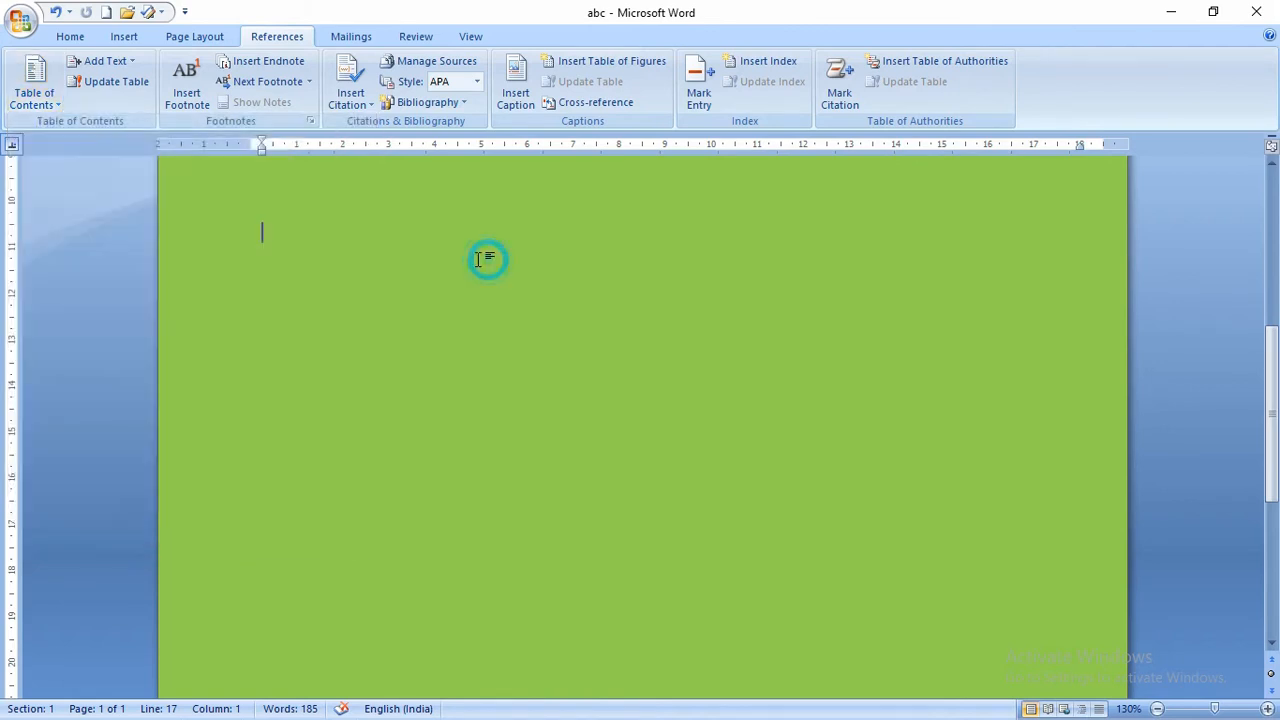
left_click(190, 37)
left_click(518, 104)
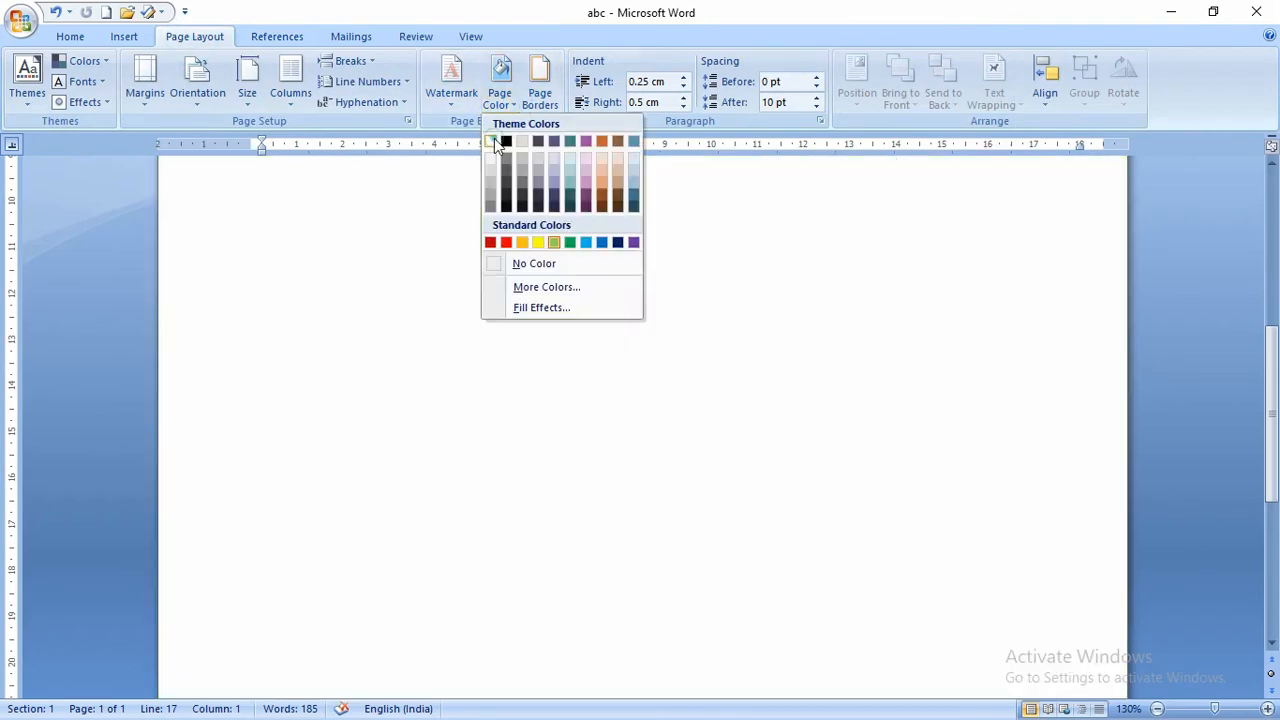
- Restore the white page background and split off the first line as Heading 1
left_click(451, 217)
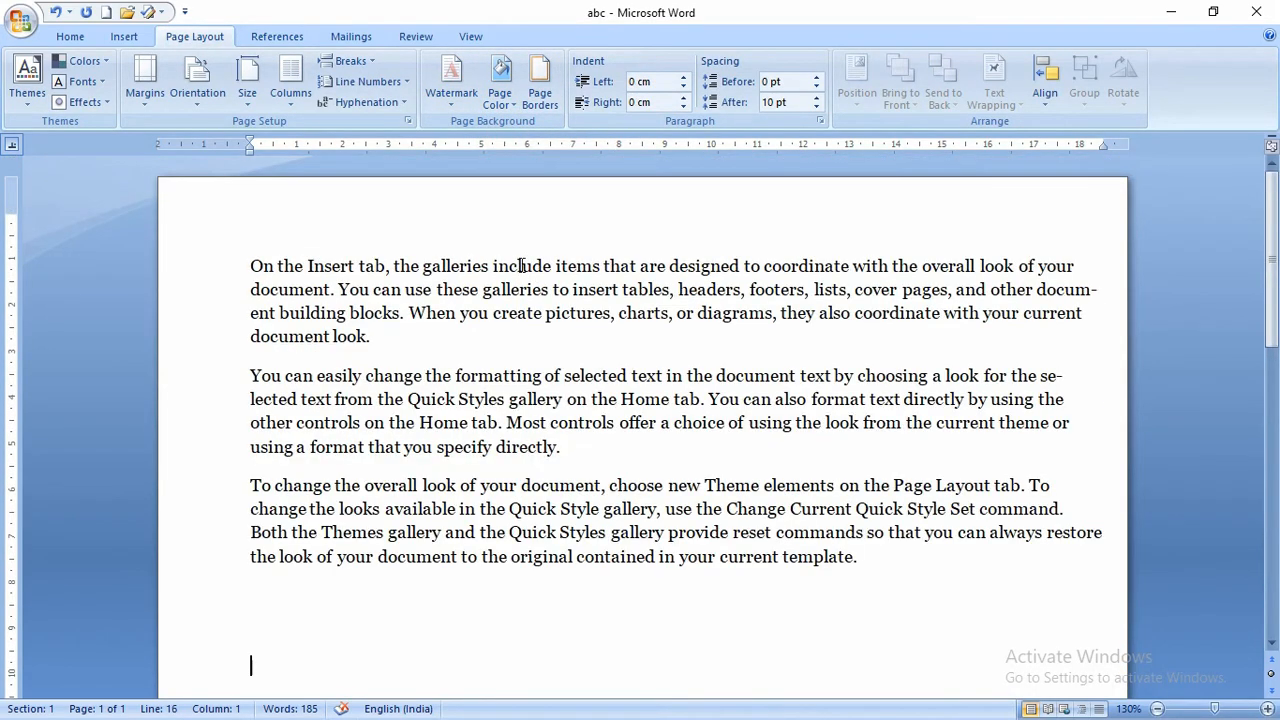
left_click(577, 268)
key("Return")
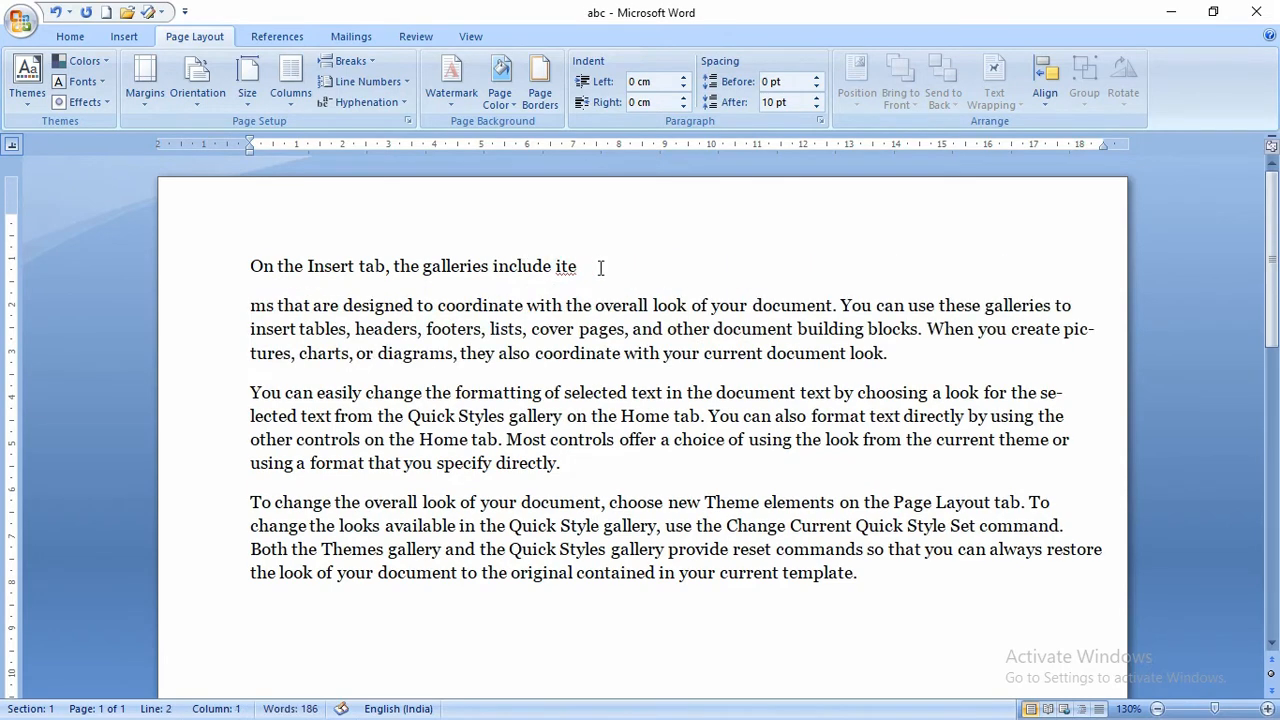
left_click_drag(622, 261, 160, 263)
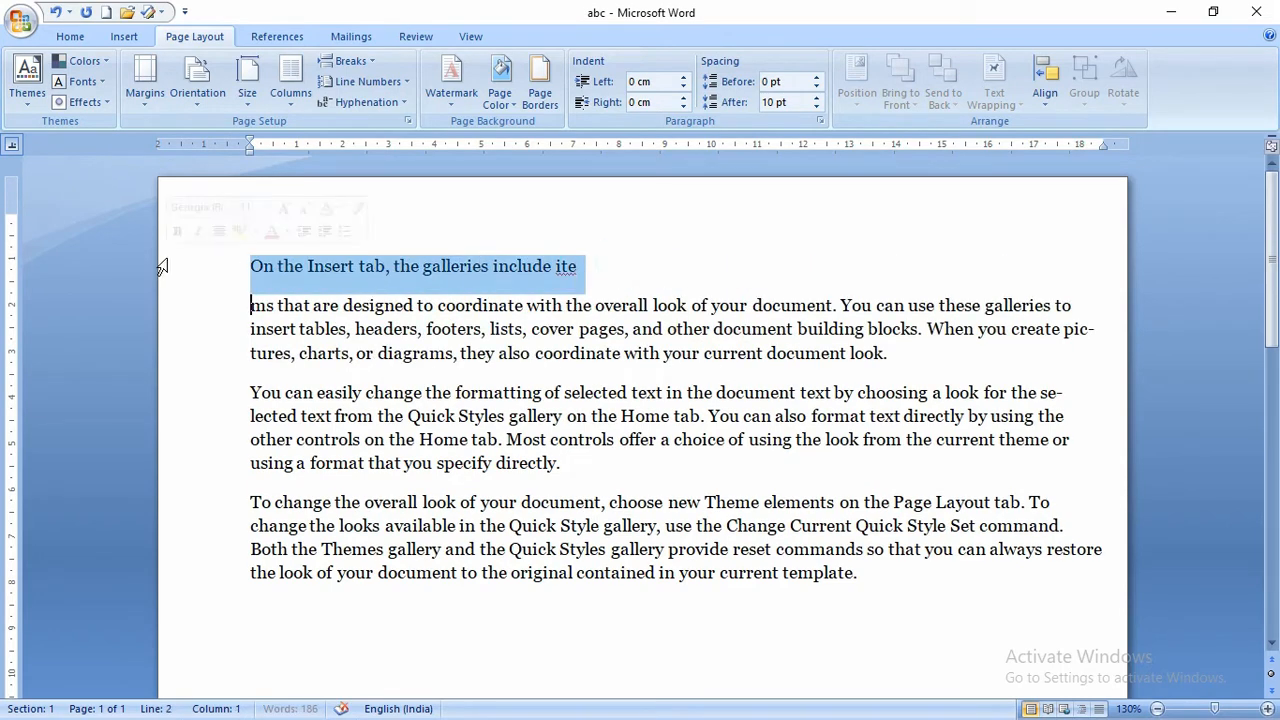
left_click(70, 36)
left_click(795, 90)
left_click(542, 421)
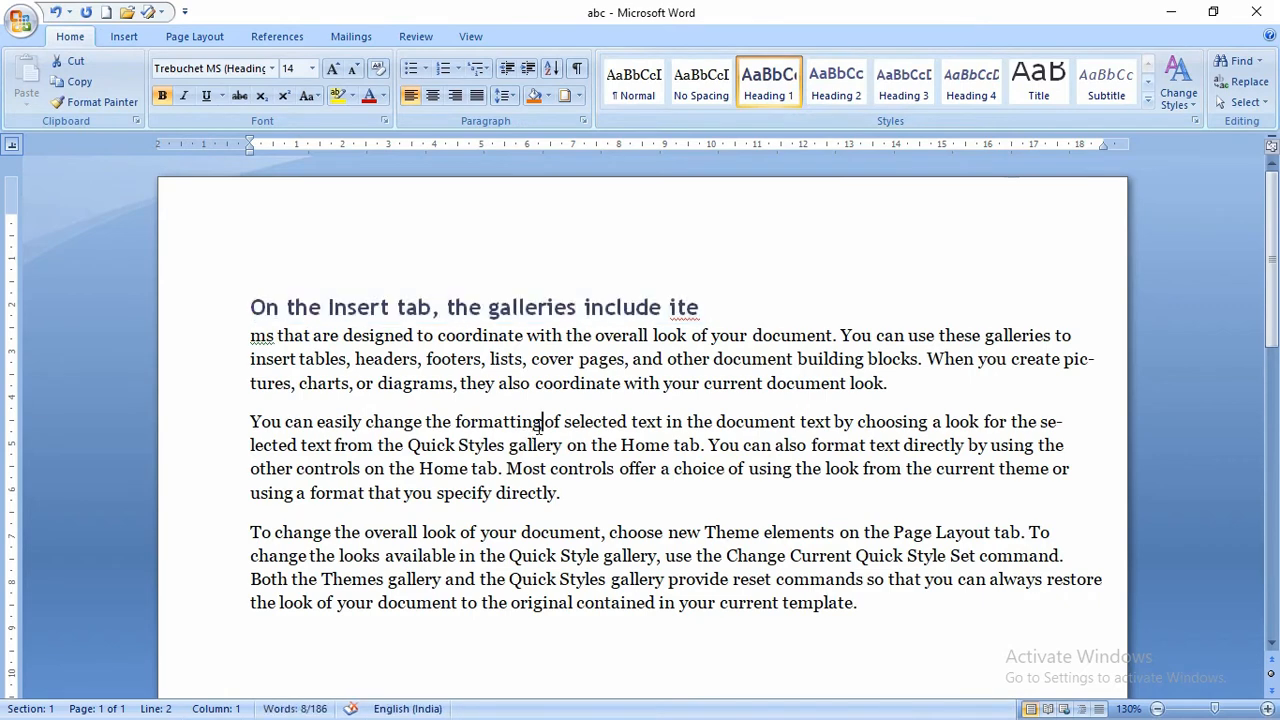
- Make 'You can easily change the formatting' Heading 2 and the third paragraph's opening Heading 3
key("Return")
left_click_drag(571, 420, 266, 425)
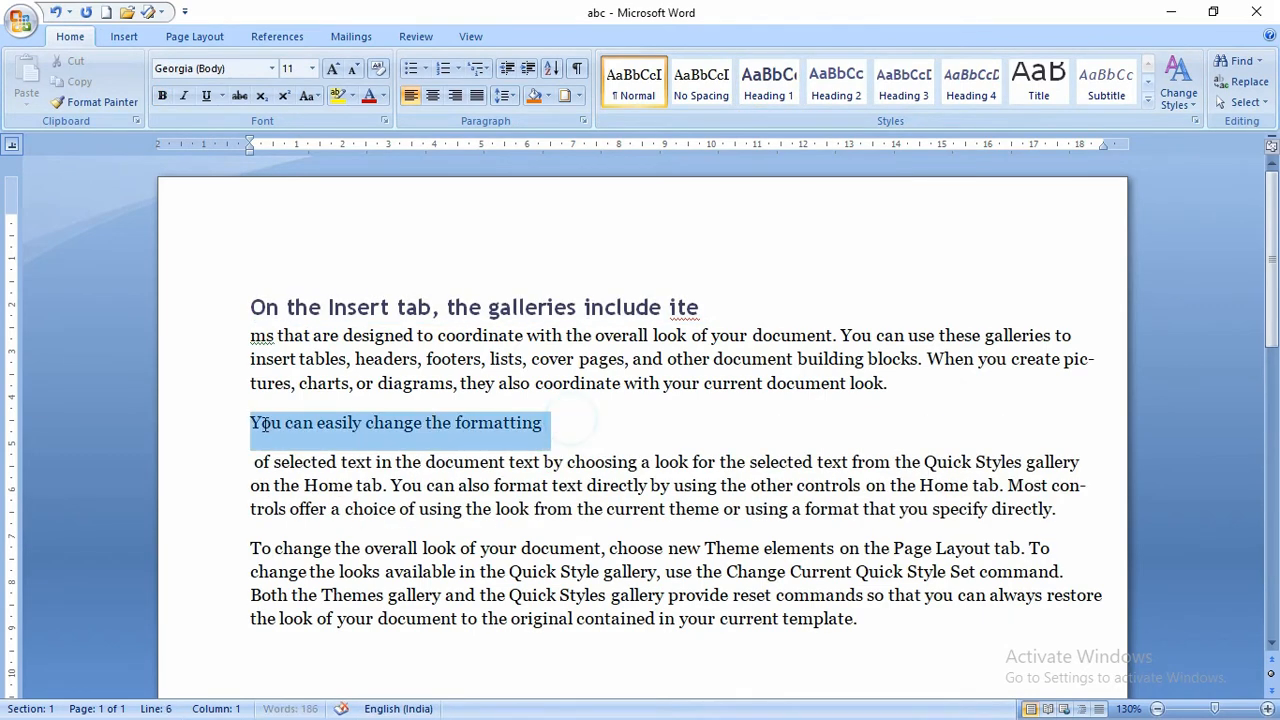
left_click(836, 99)
scroll(628, 360, "down", 3)
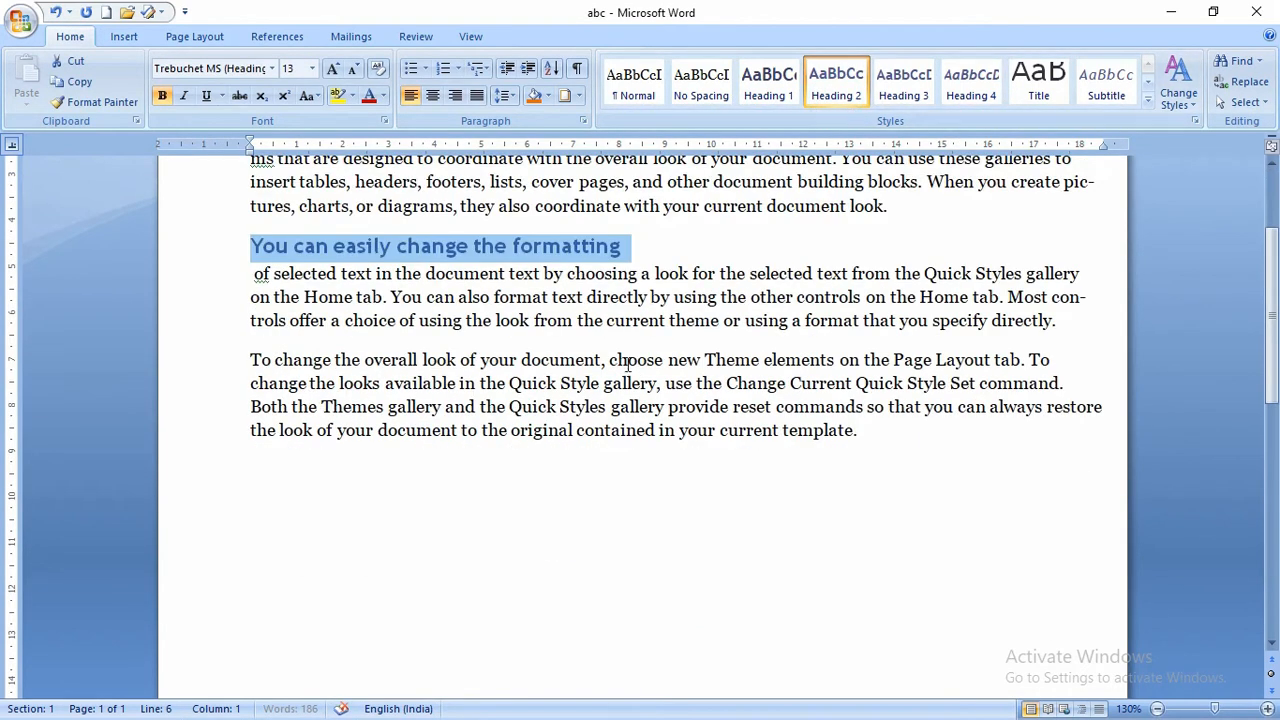
left_click(628, 360)
key("Return")
left_click_drag(632, 360, 200, 371)
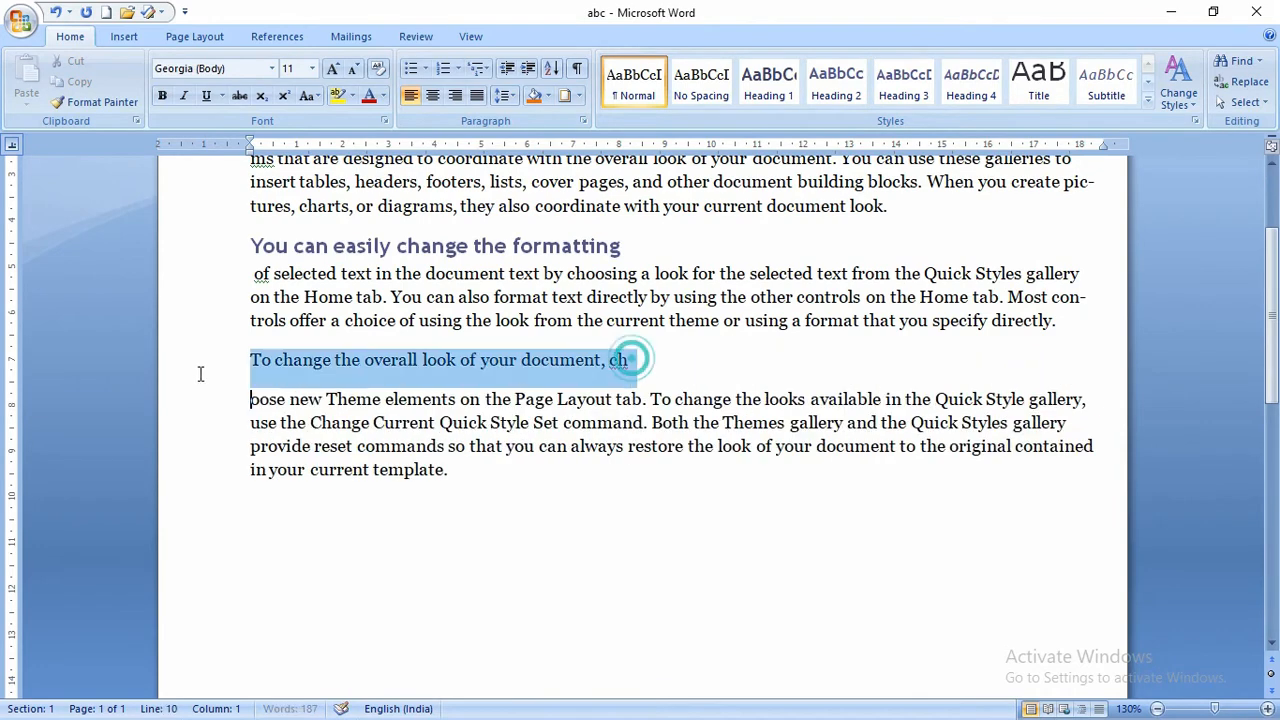
left_click(903, 80)
- Change the first heading to Heading 3 and insert a page break before it
scroll(600, 223, "up", 3)
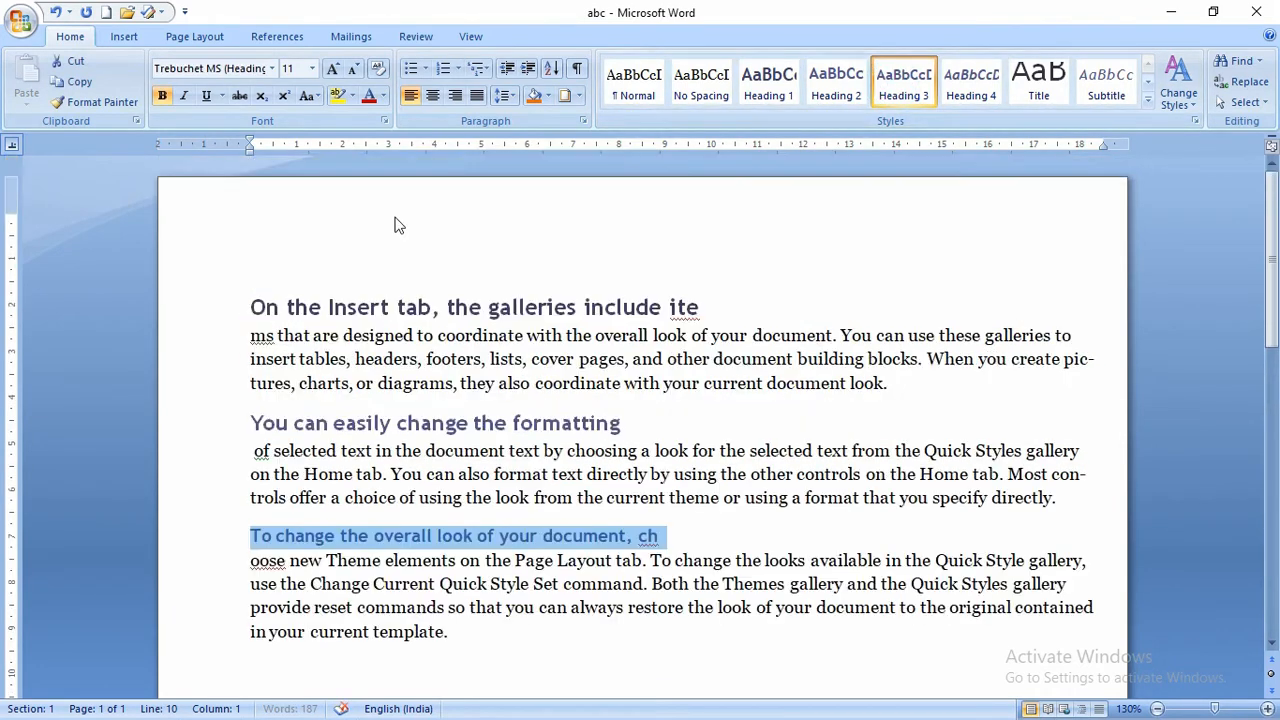
left_click(240, 310)
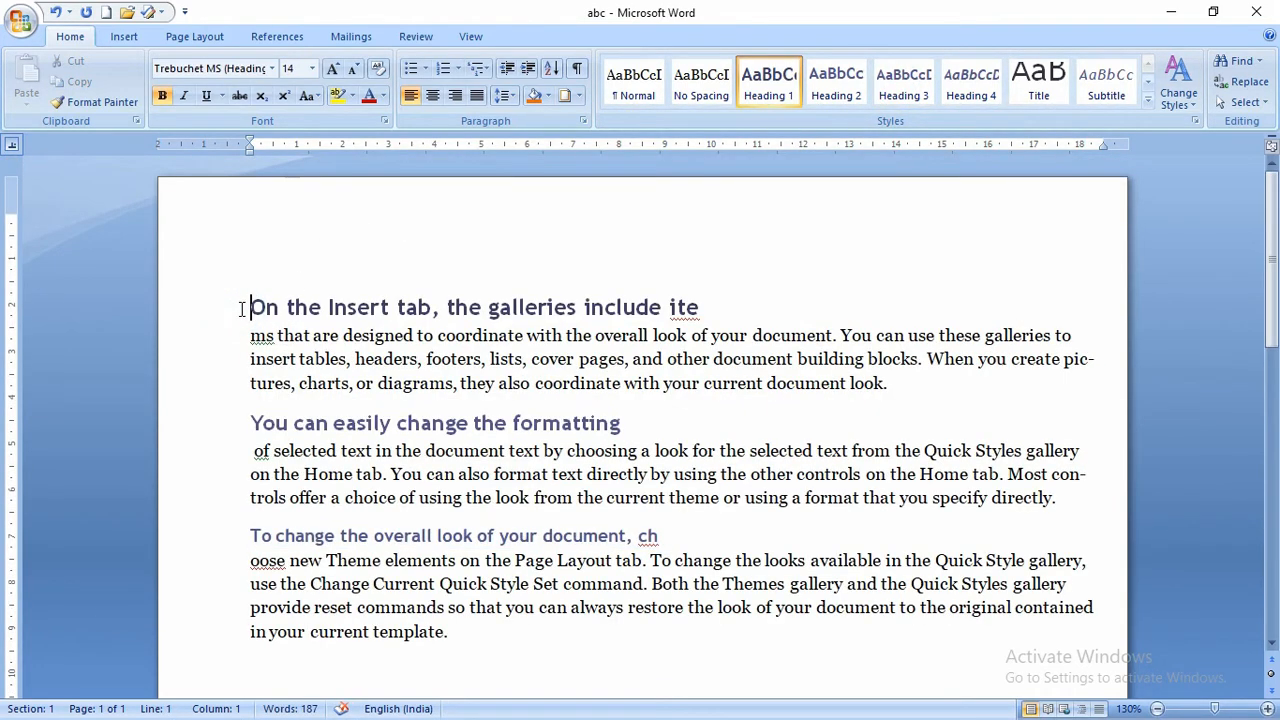
key("ctrl+alt+3")
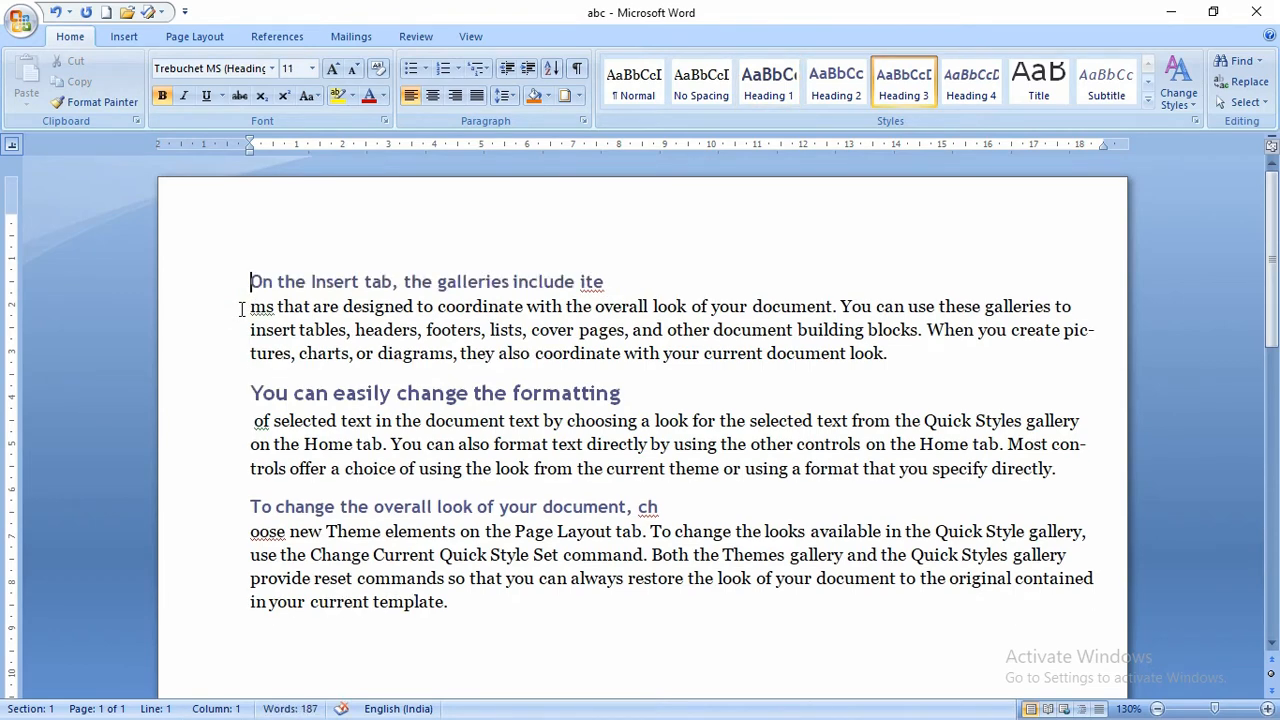
key("ctrl+Return")
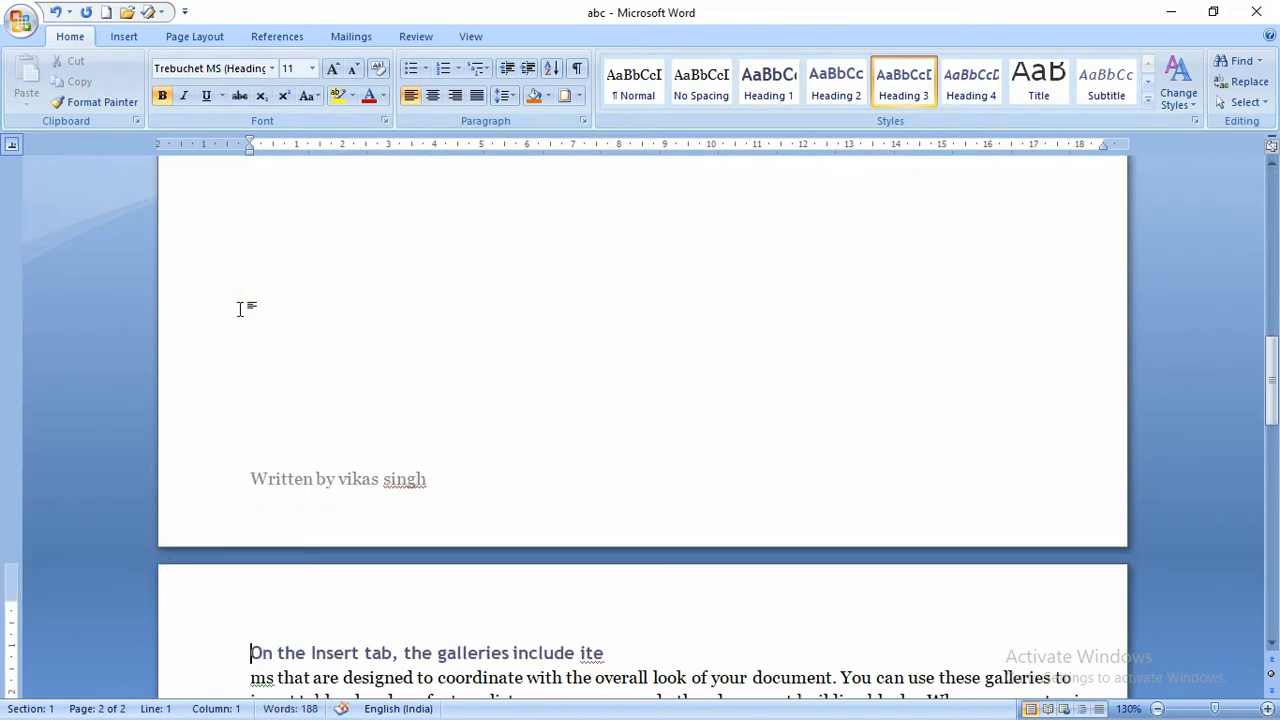
- Insert page breaks before the formatting and overall-look headings, then return to page 1's top
scroll(320, 485, "down", 7)
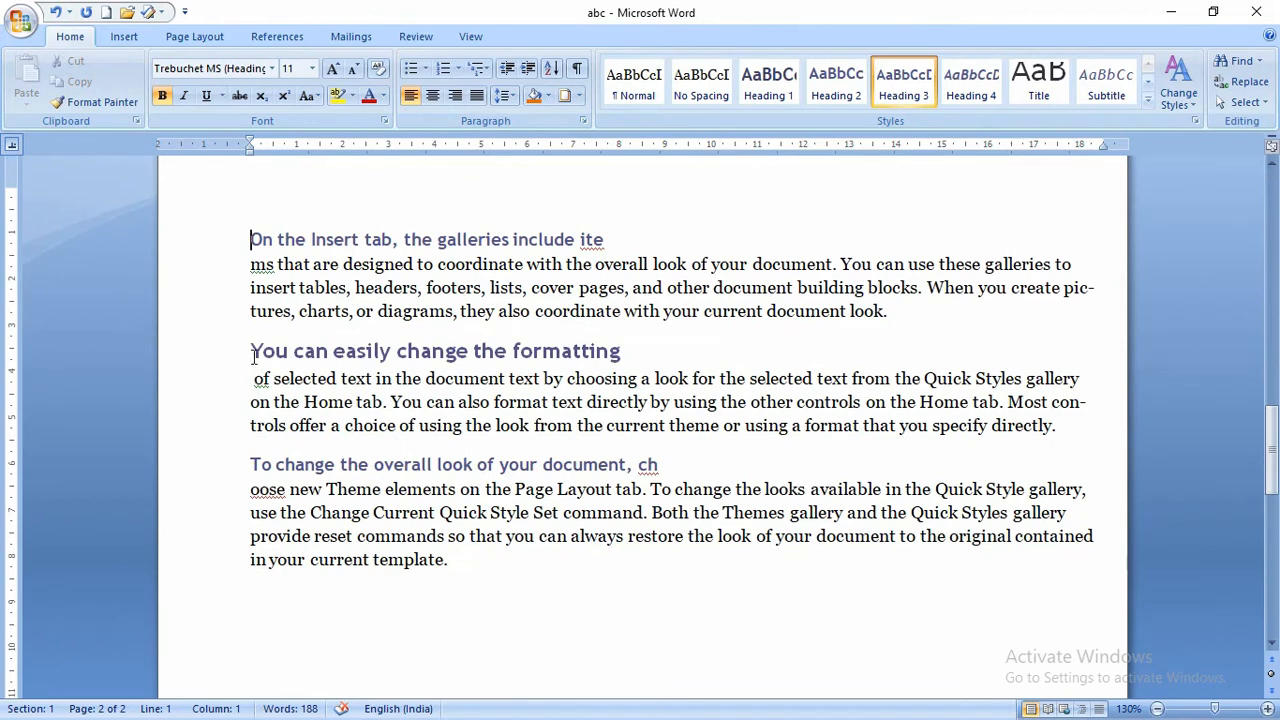
left_click(253, 357)
key("ctrl+Return")
scroll(146, 476, "down", 3)
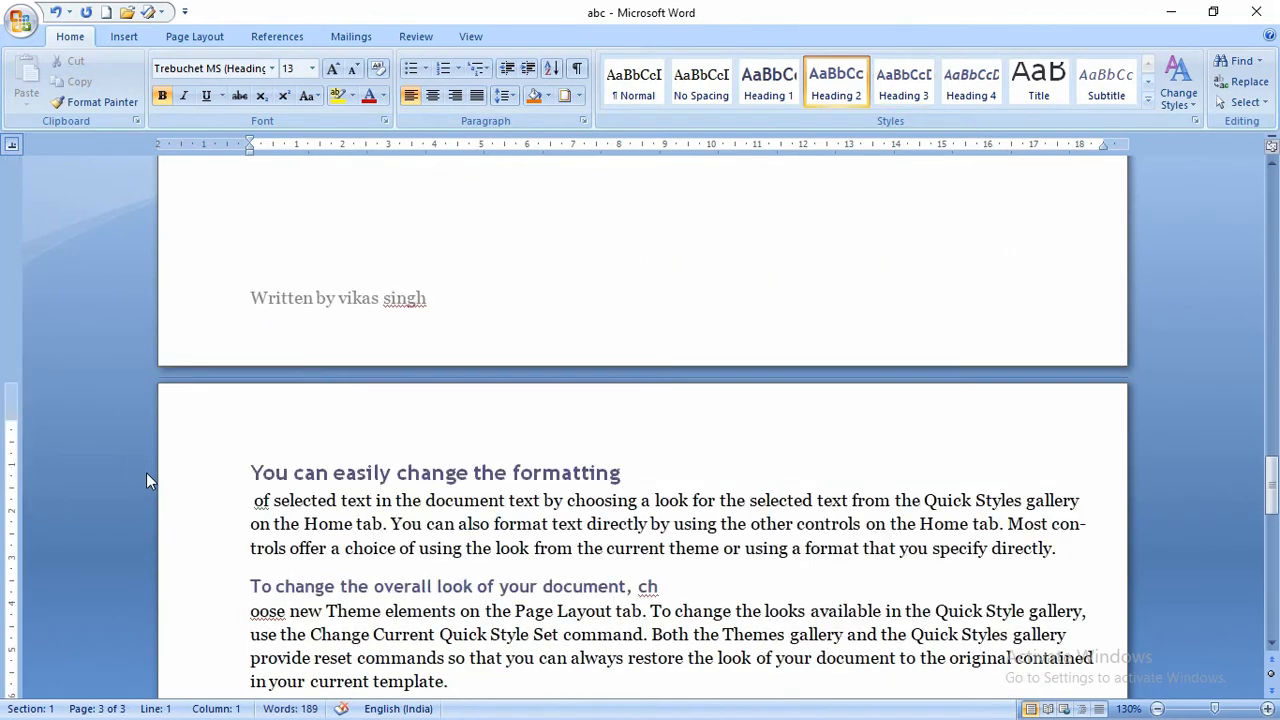
scroll(146, 472, "down", 3)
left_click(251, 409)
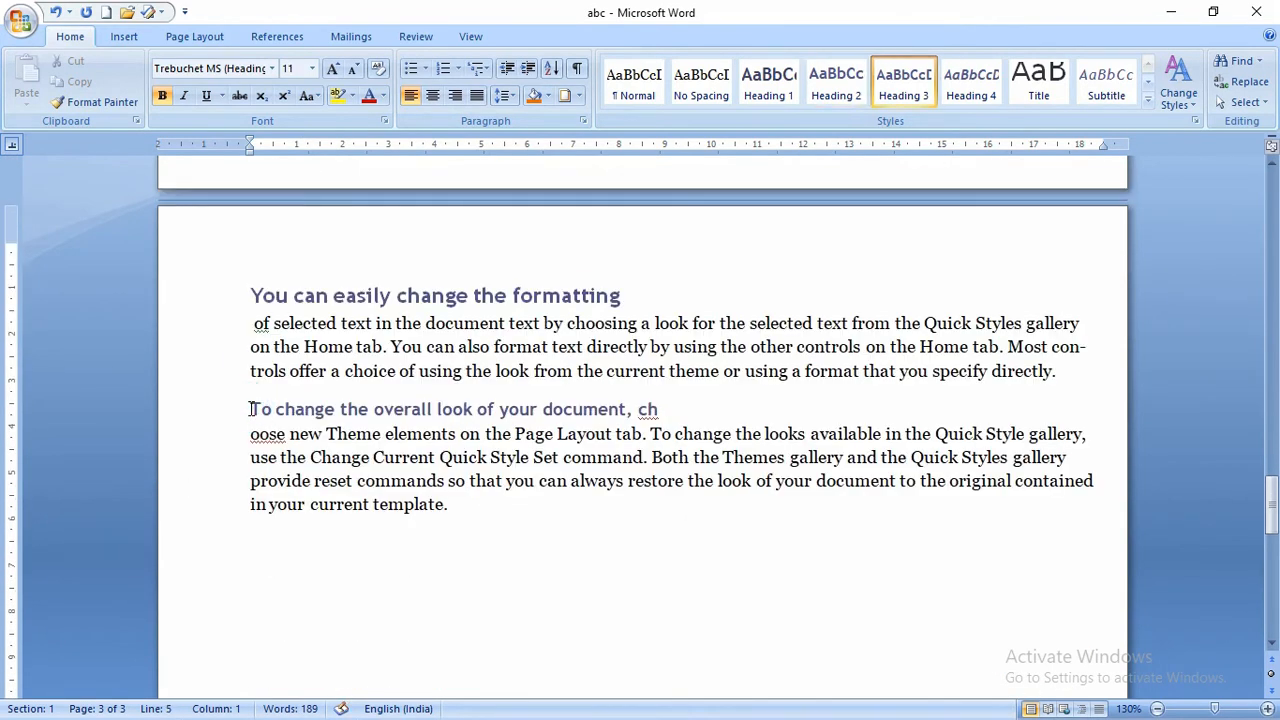
key("ctrl+Return")
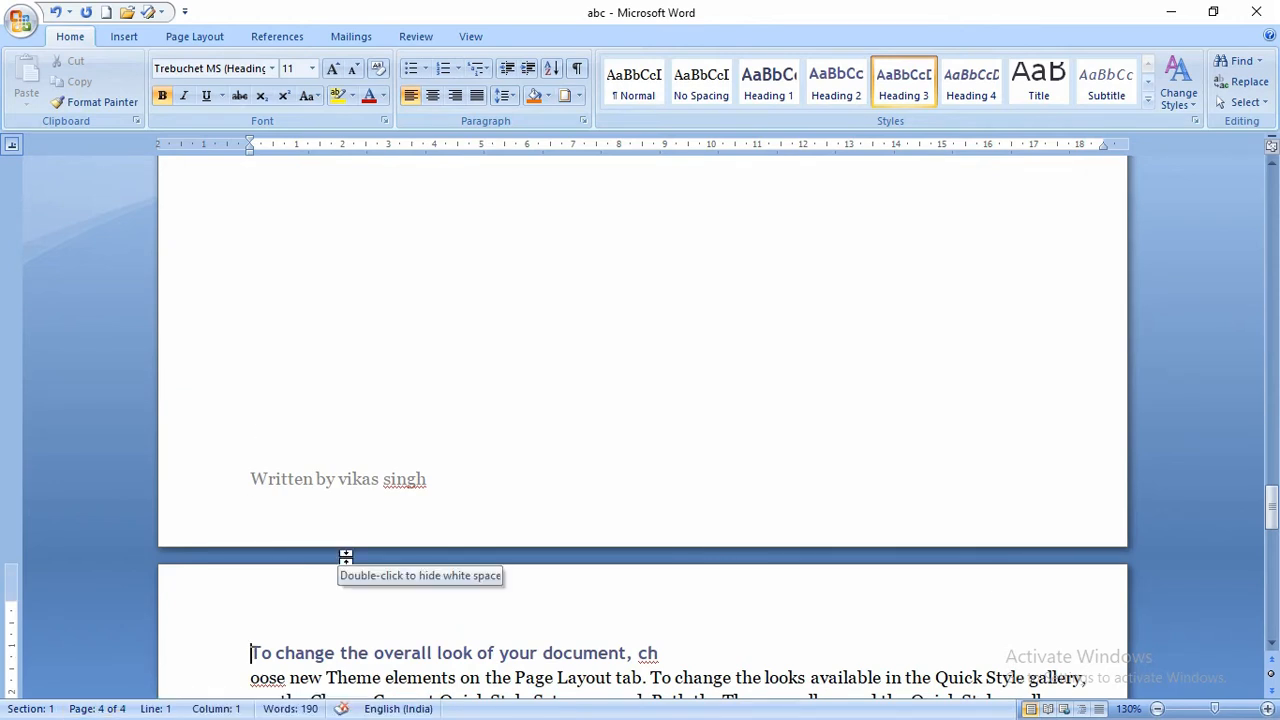
scroll(320, 408, "up", 15)
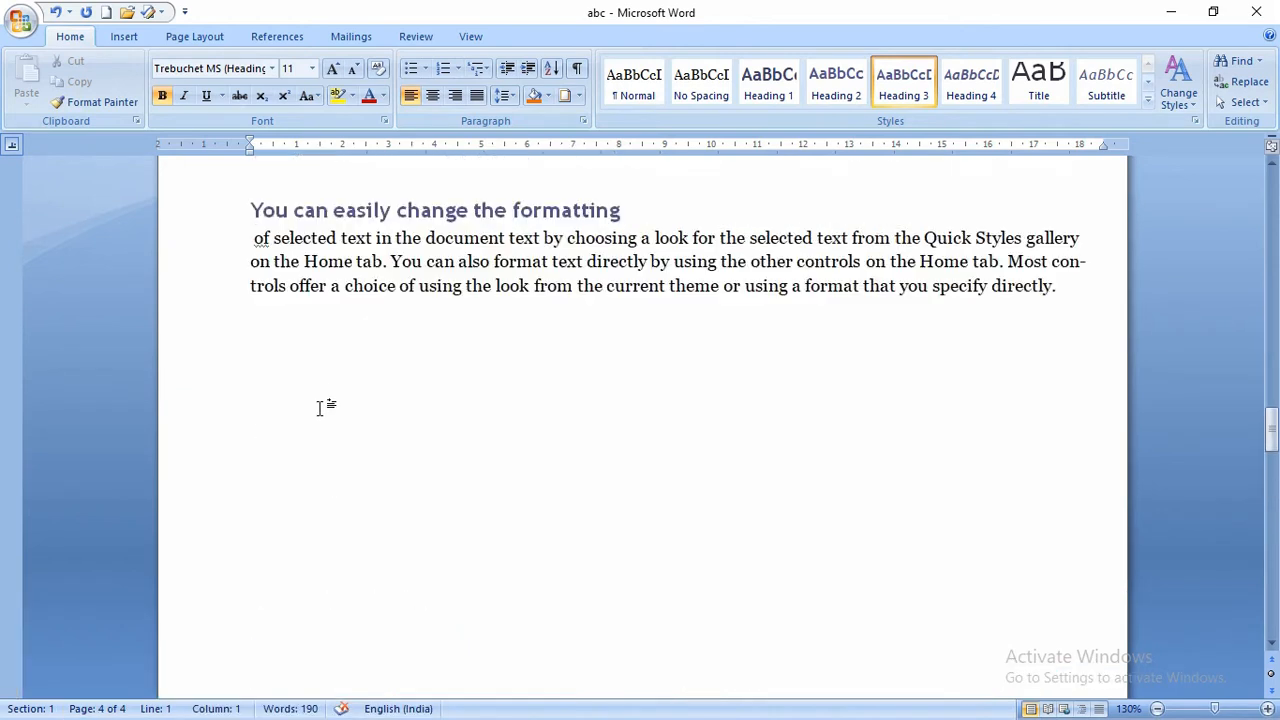
scroll(320, 408, "up", 20)
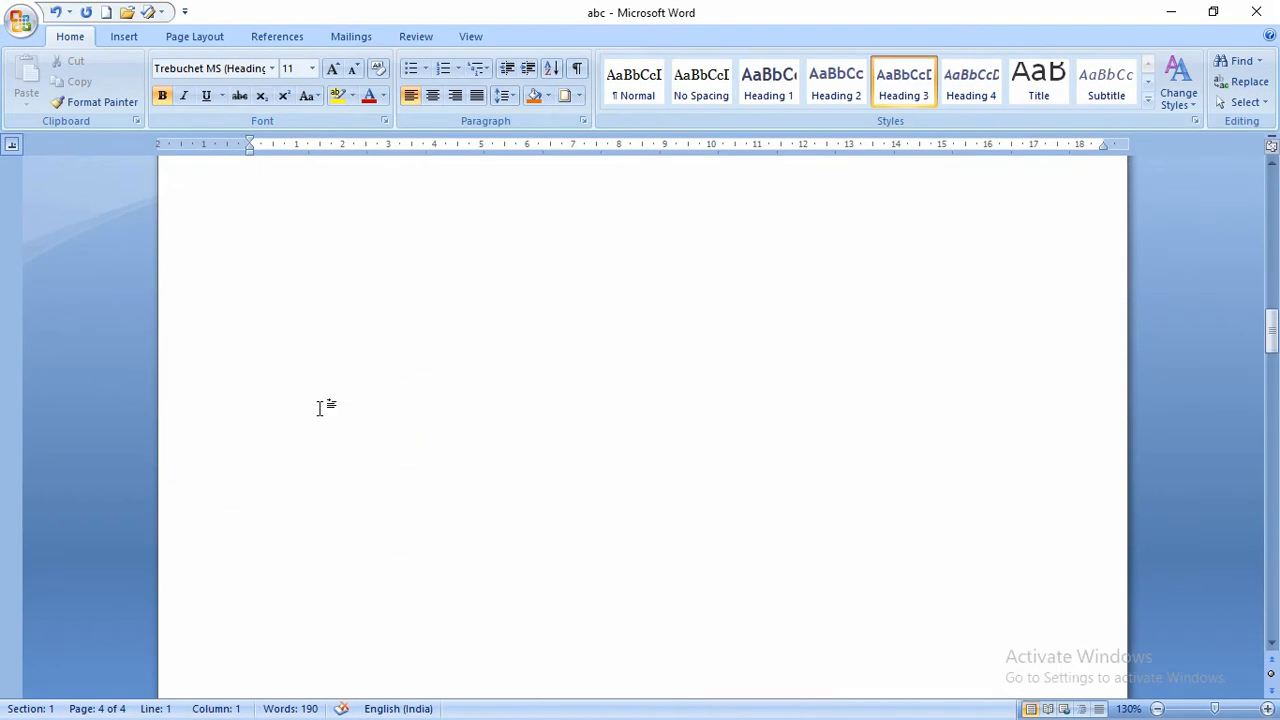
scroll(320, 408, "up", 10)
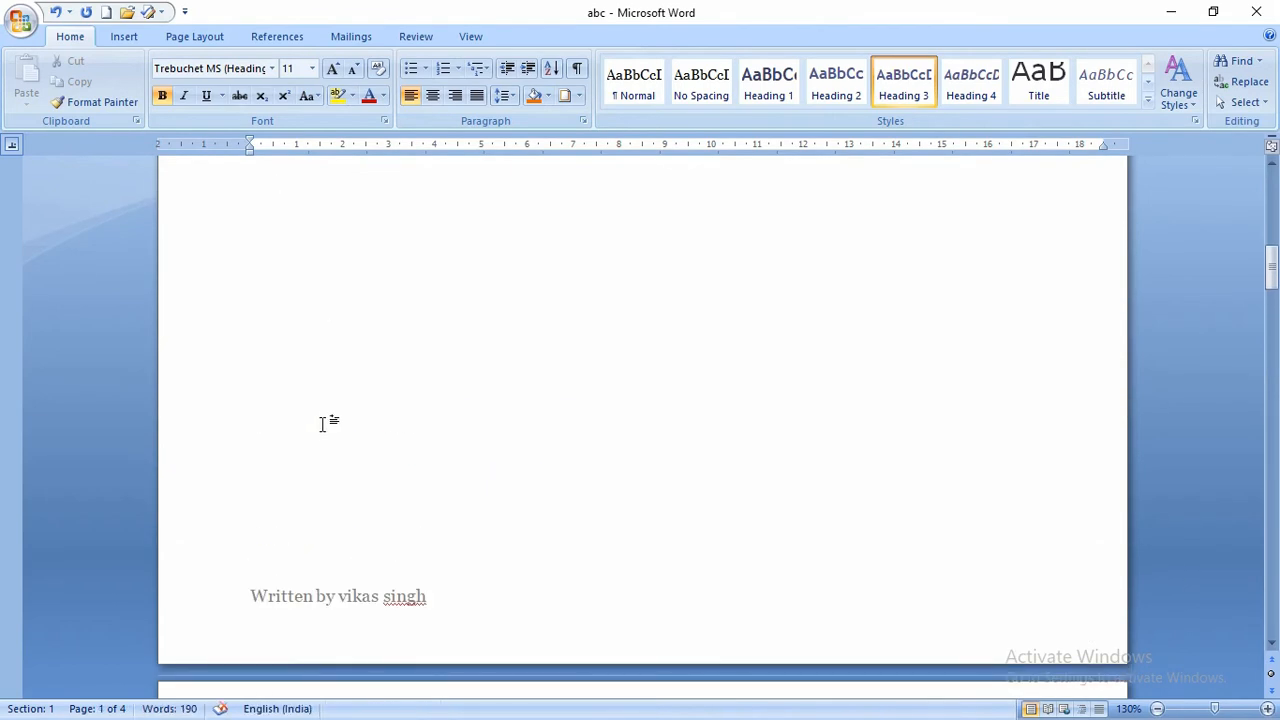
scroll(322, 423, "up", 10)
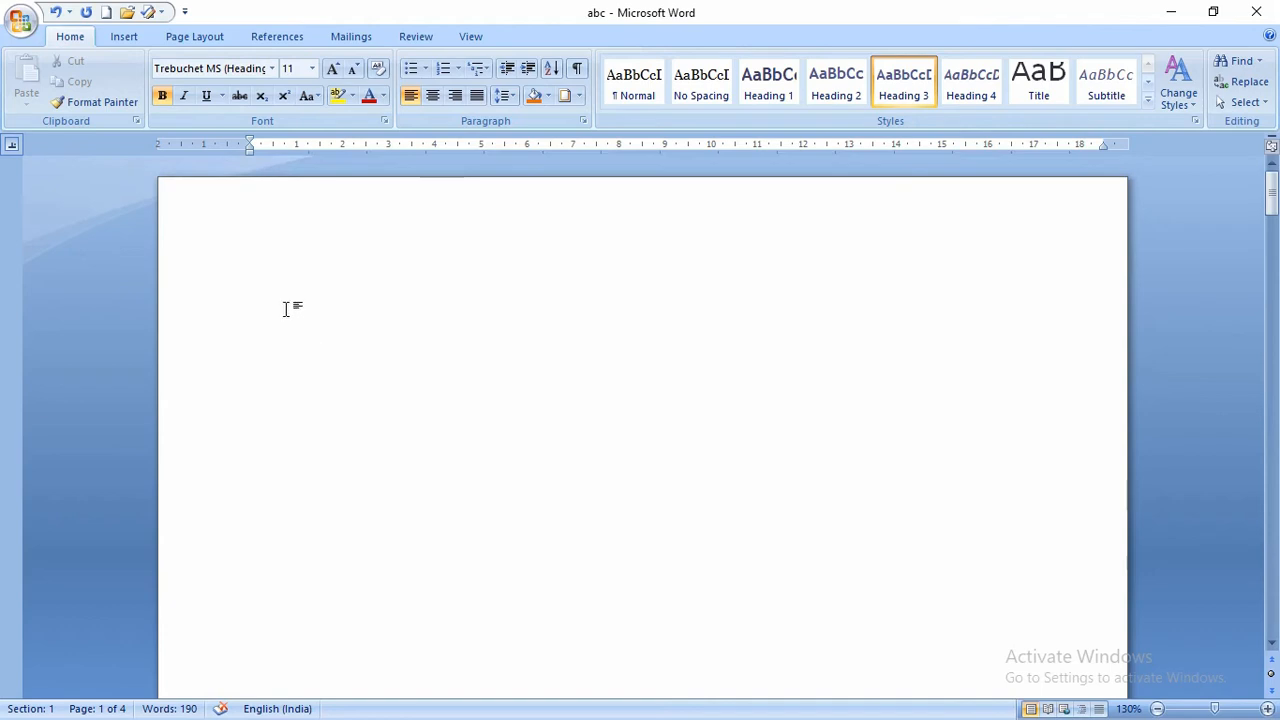
left_click(252, 262)
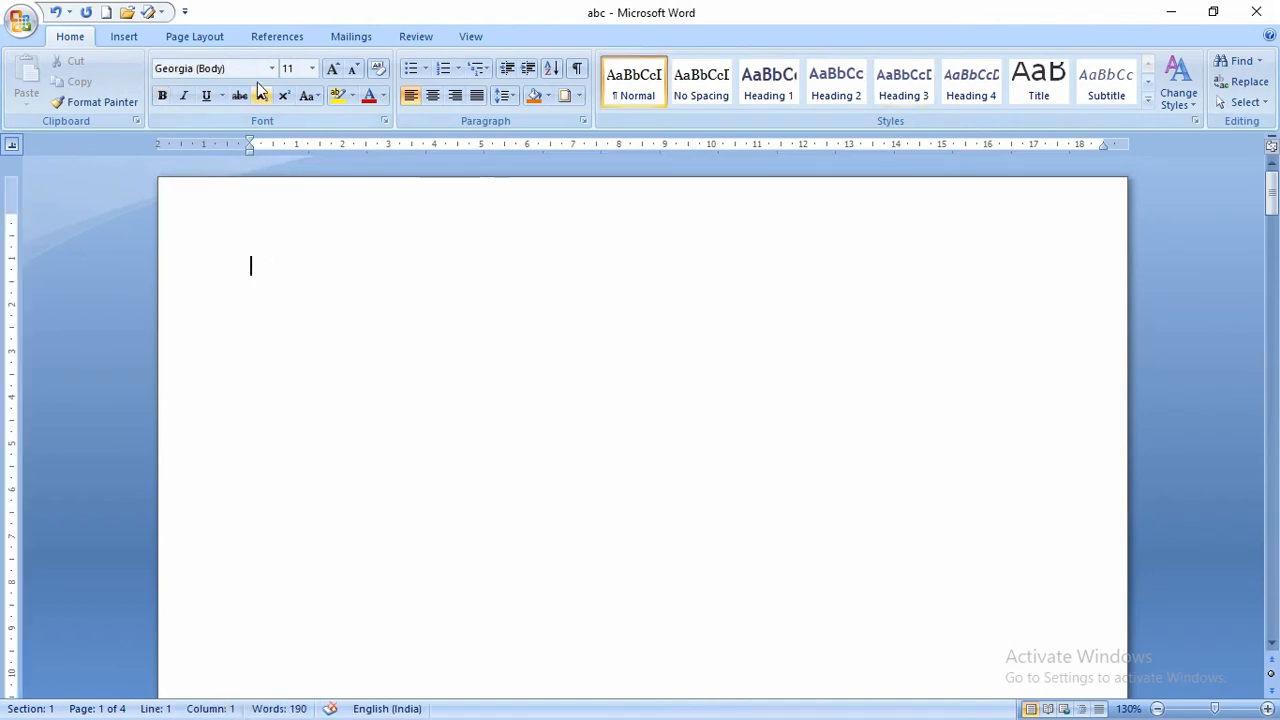
- Insert a custom table of contents with page numbers and a dotted tab leader
left_click(287, 35)
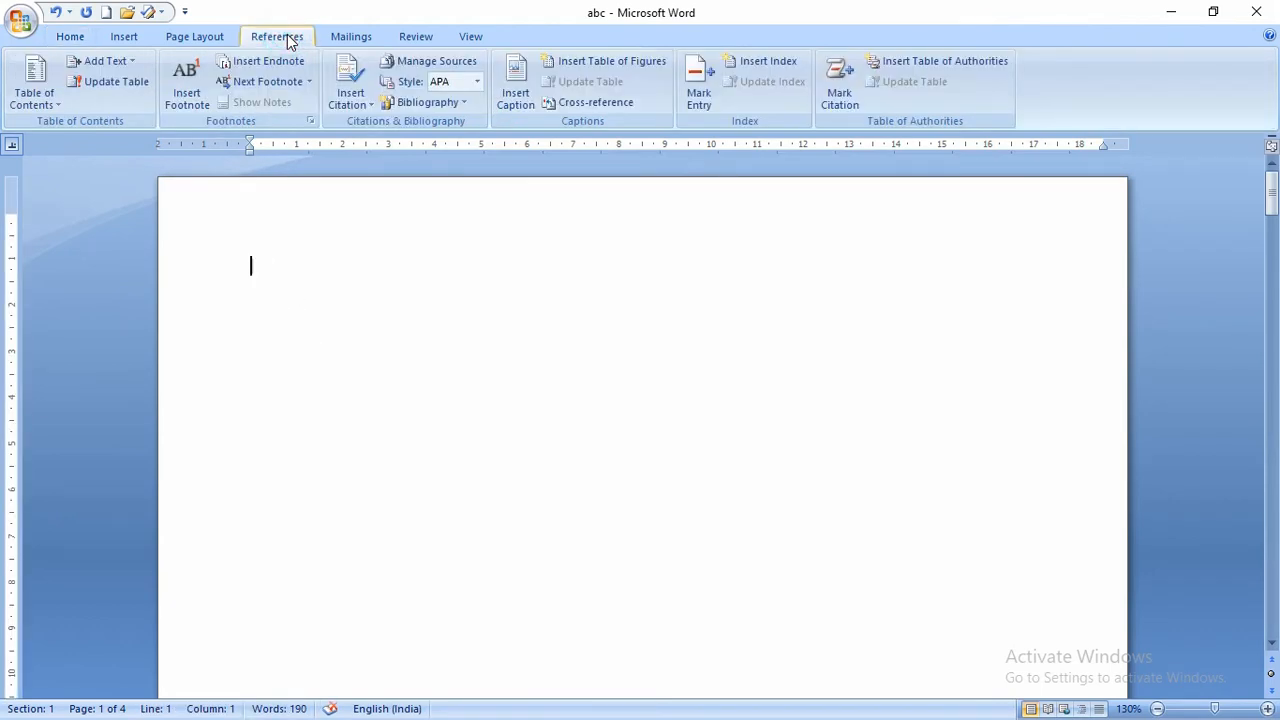
left_click(50, 103)
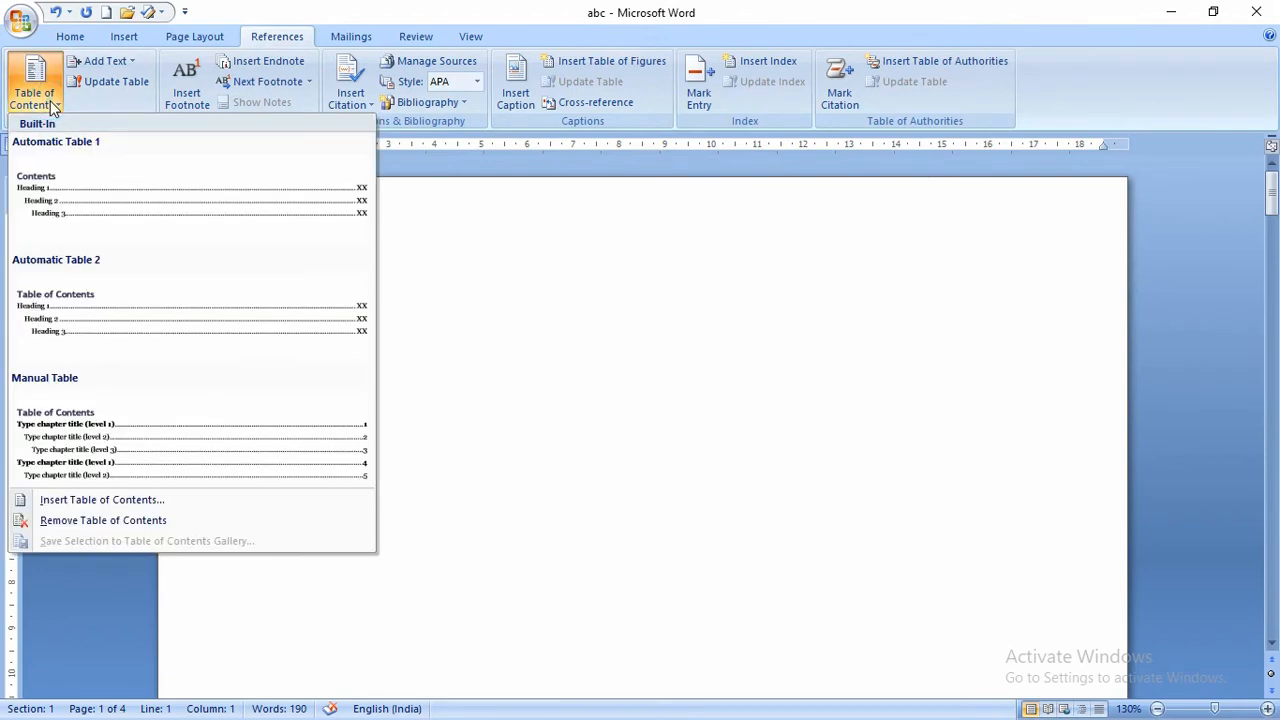
left_click(80, 500)
left_click_drag(670, 150, 810, 82)
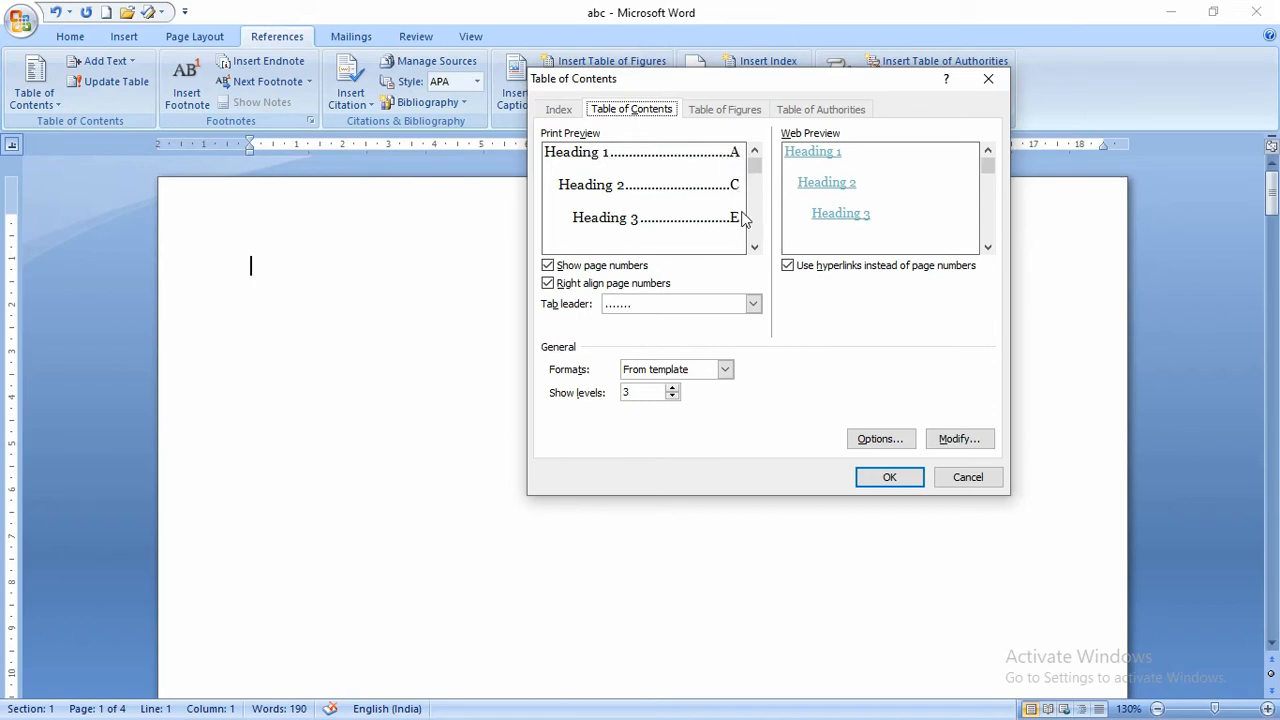
left_click(574, 267)
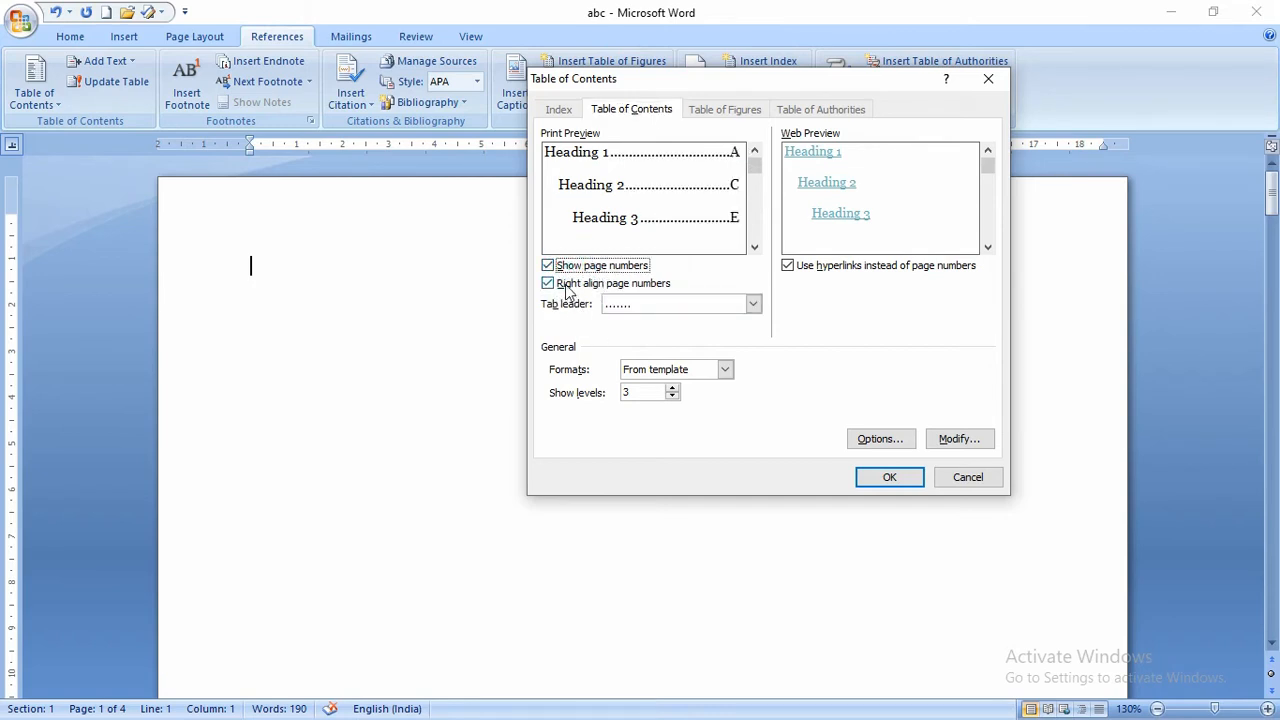
left_click(754, 303)
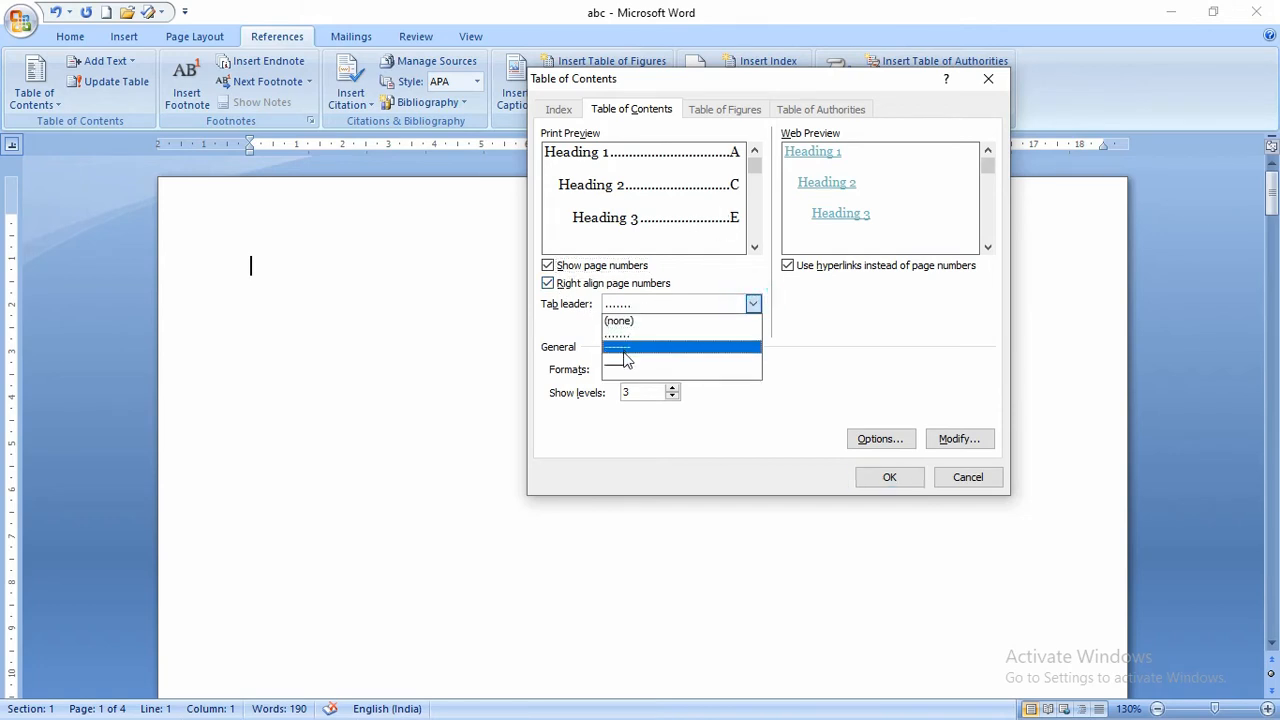
left_click(911, 342)
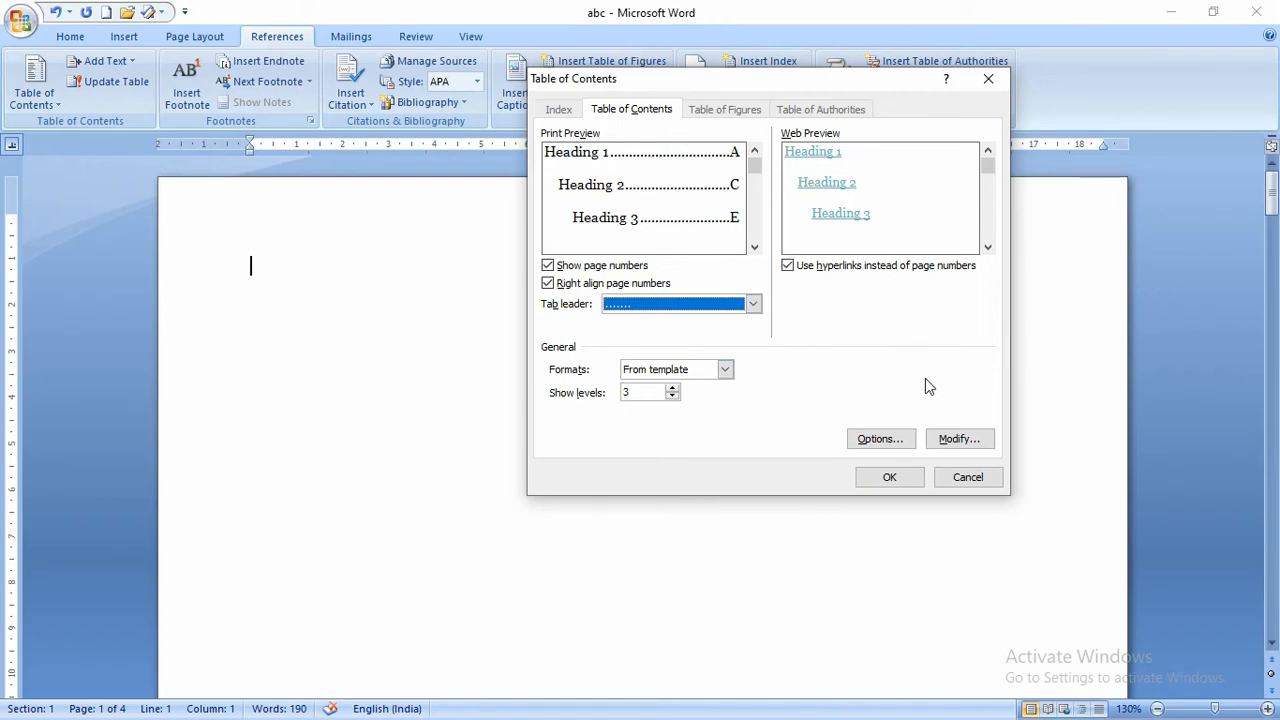
left_click(890, 477)
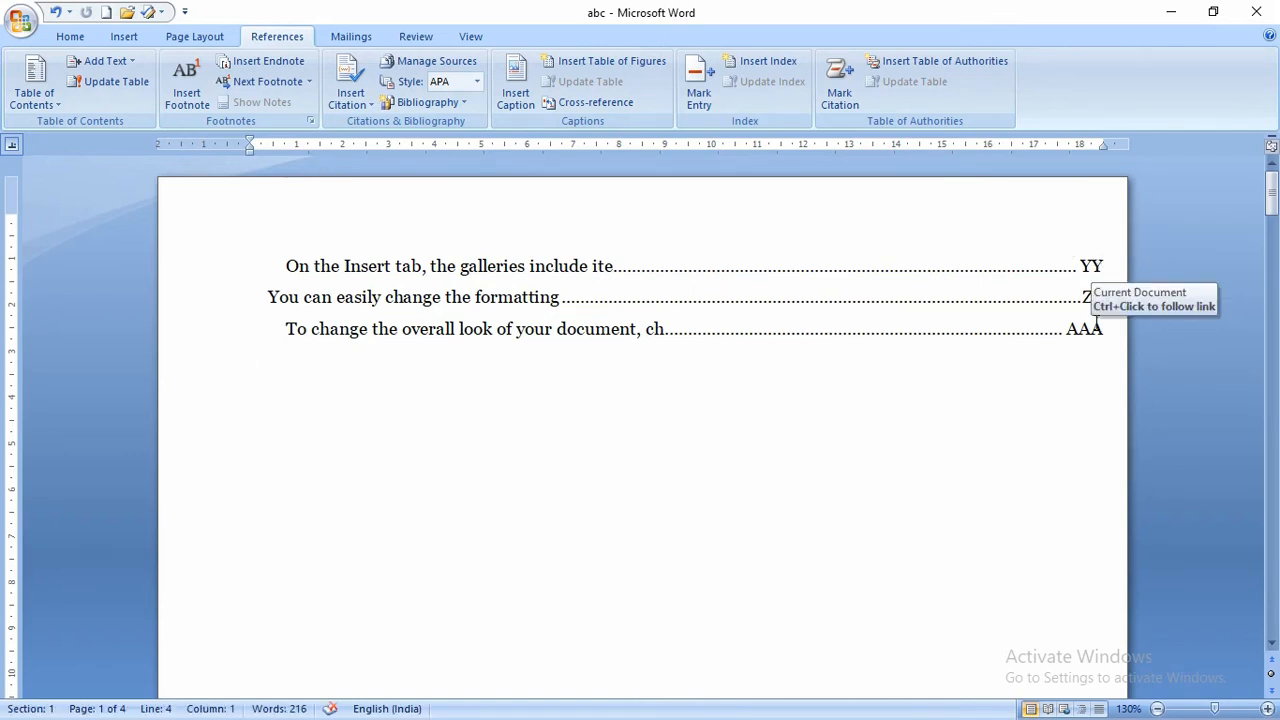
- Format page numbers as 1, 2, 3 starting at 50
left_click(118, 42)
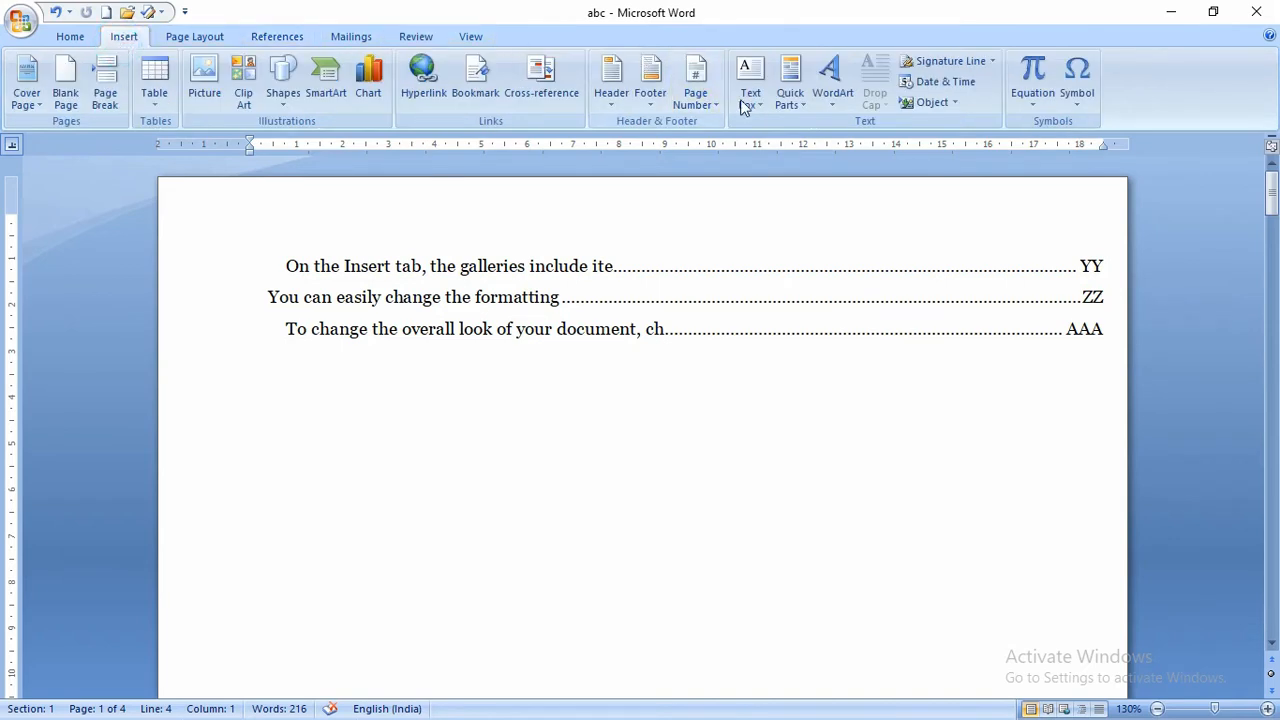
left_click(700, 108)
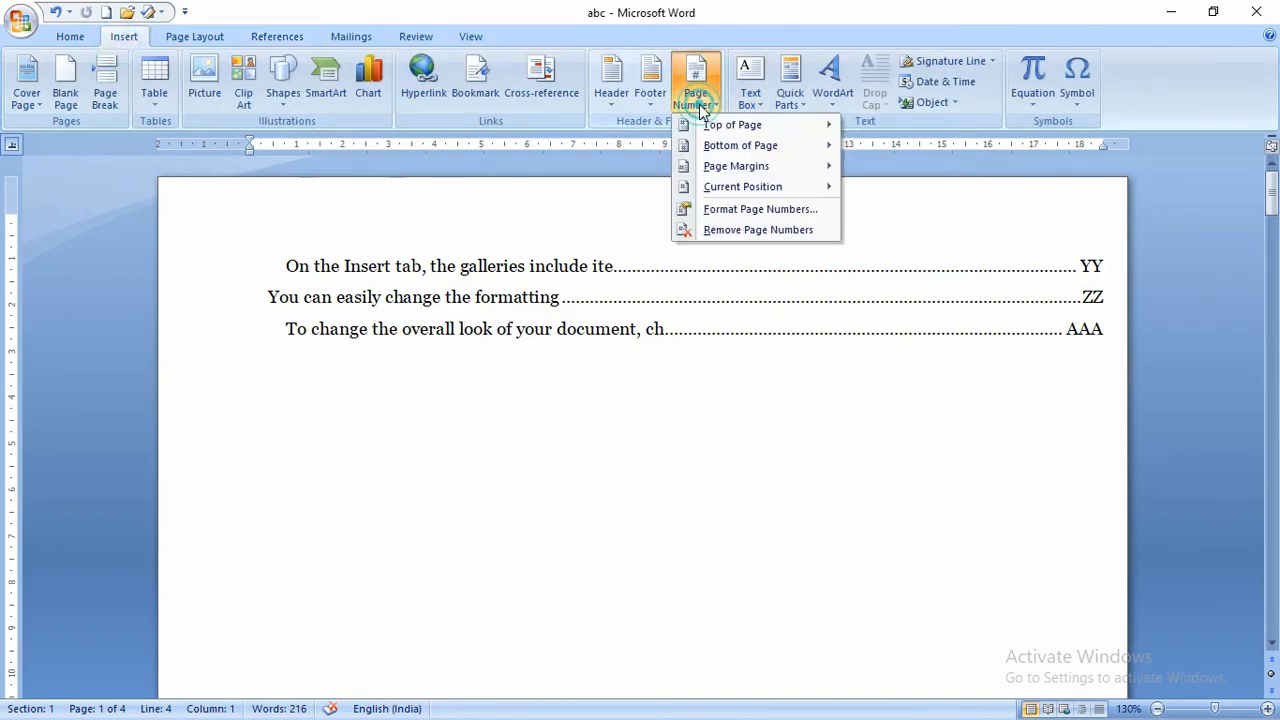
left_click(717, 209)
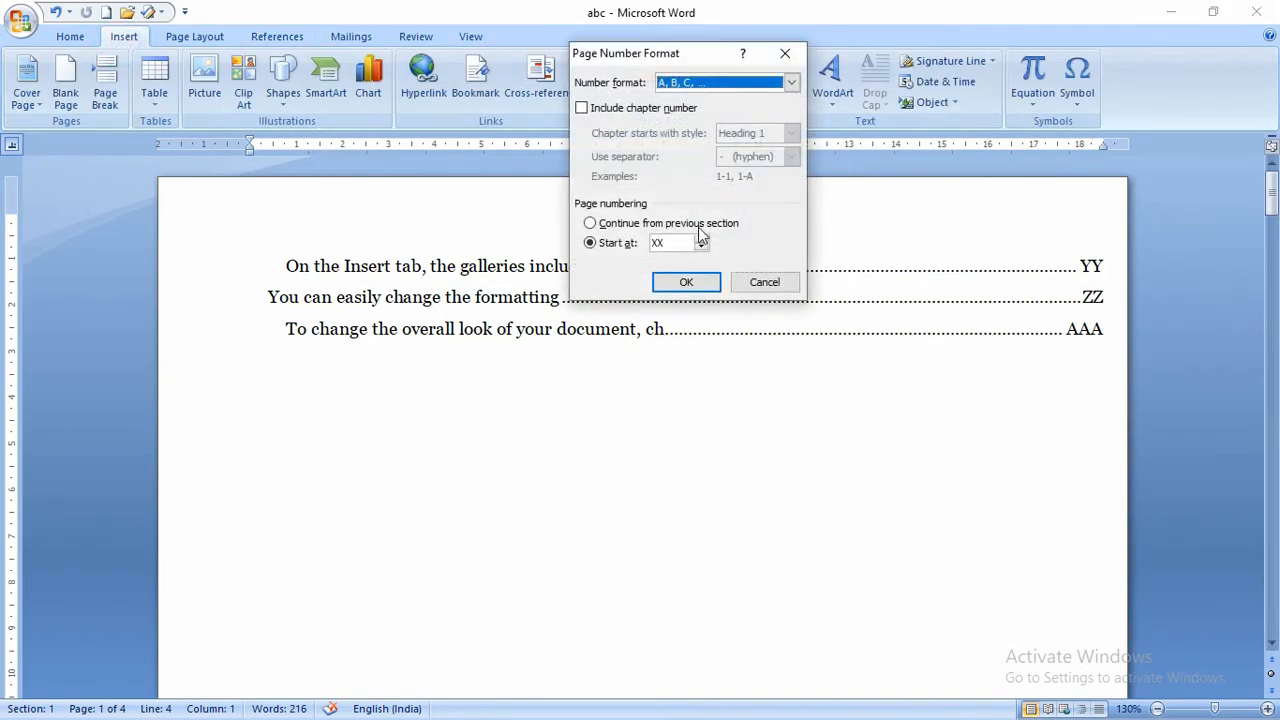
left_click(711, 82)
left_click(705, 84)
left_click(687, 283)
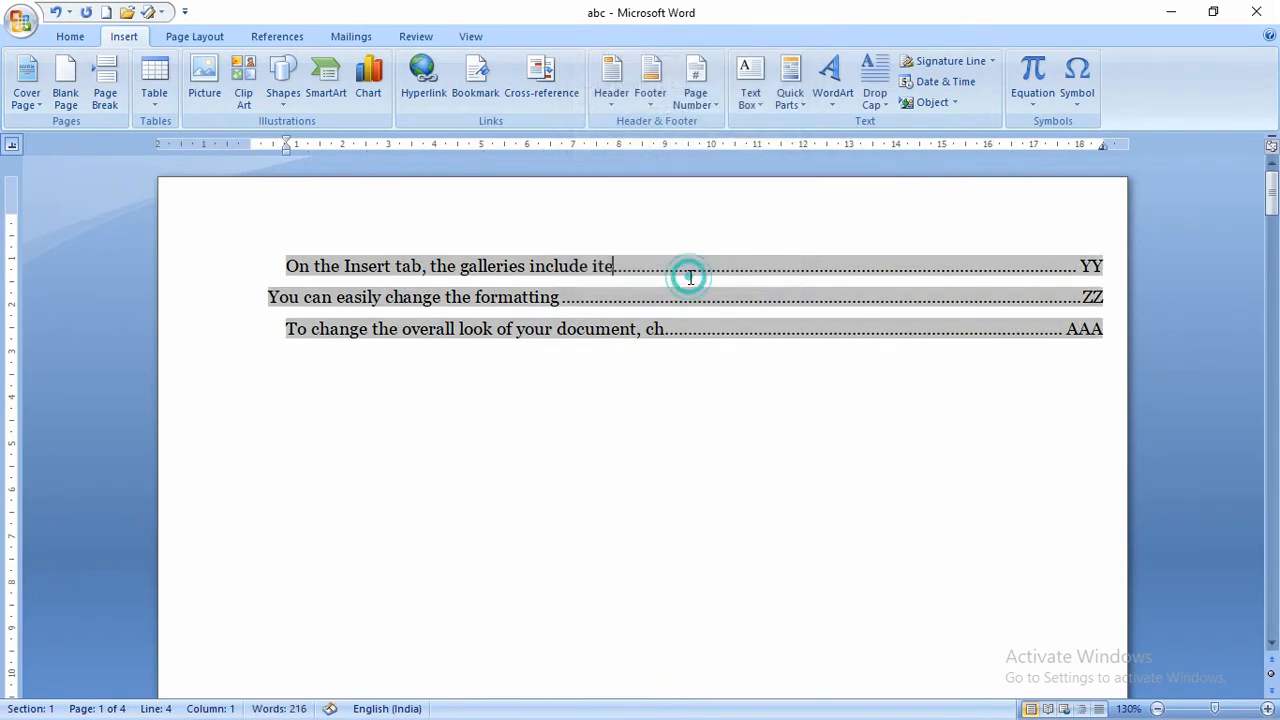
- Insert the Automatic Table 1 contents with its Contents heading
left_click(188, 37)
left_click(277, 36)
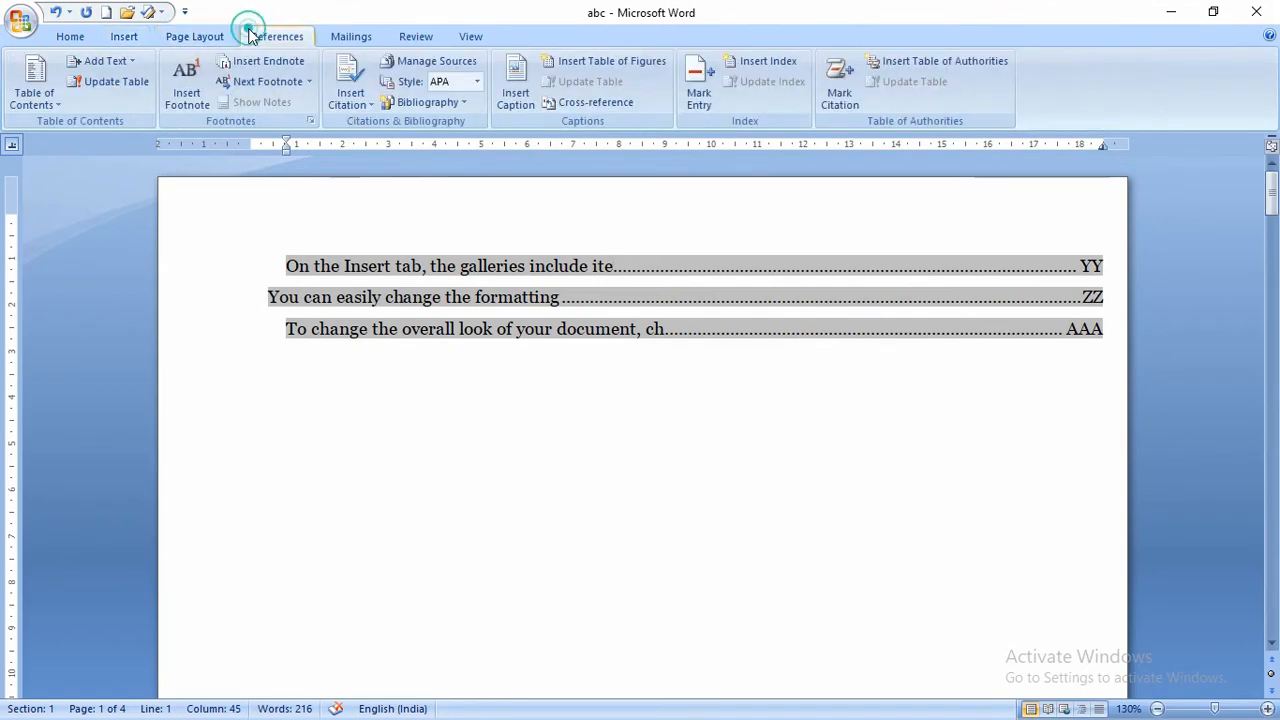
left_click(48, 108)
left_click(48, 106)
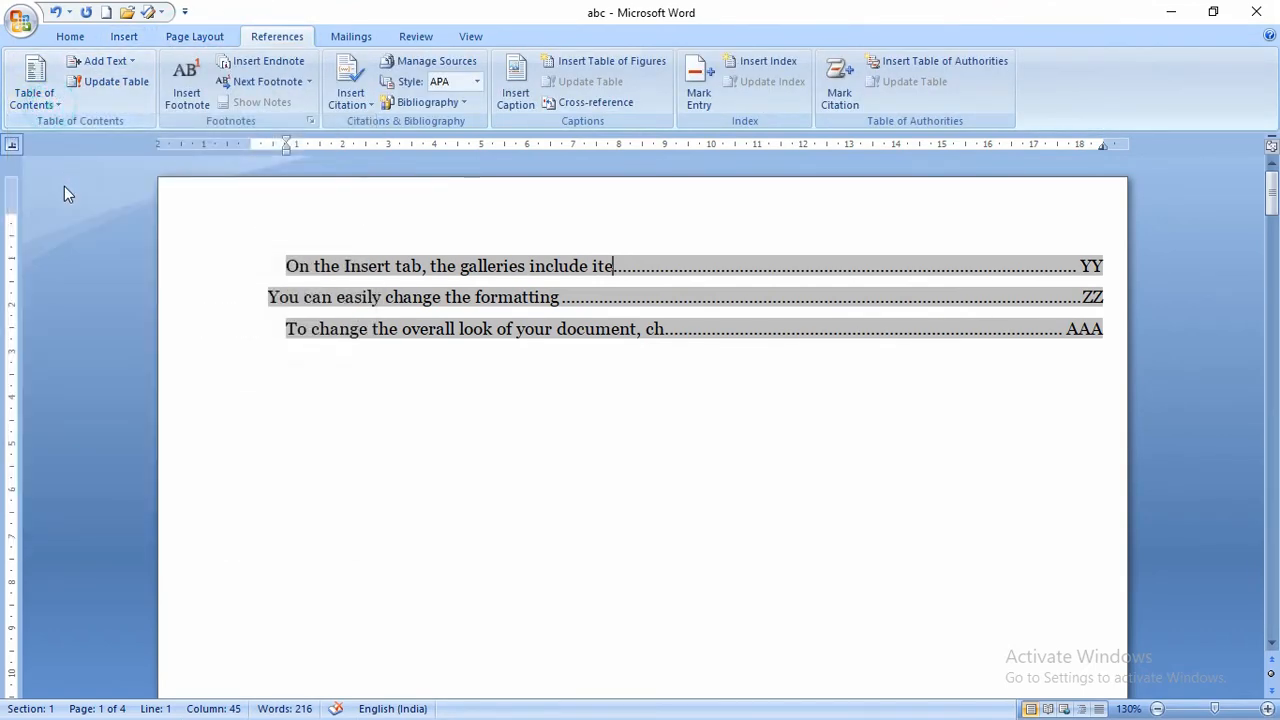
left_click(32, 90)
left_click(68, 189)
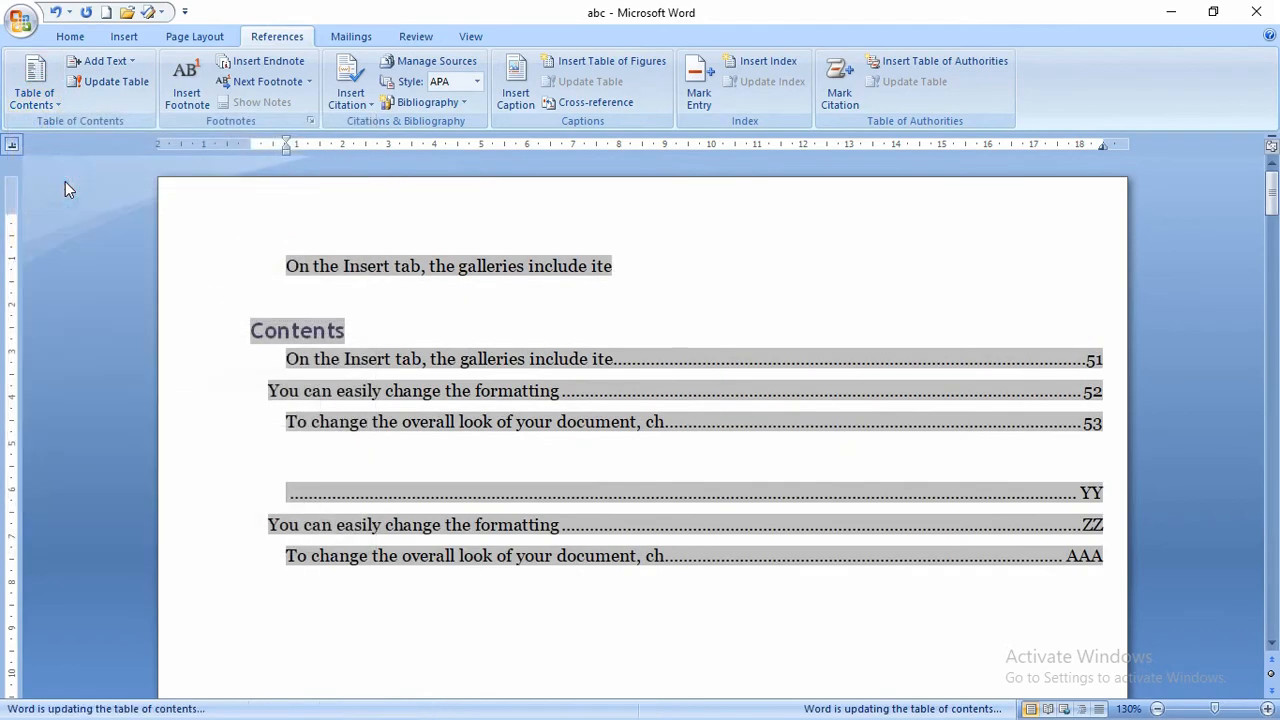
- Delete the old lettered contents lines below the new Contents table
double_click(785, 555)
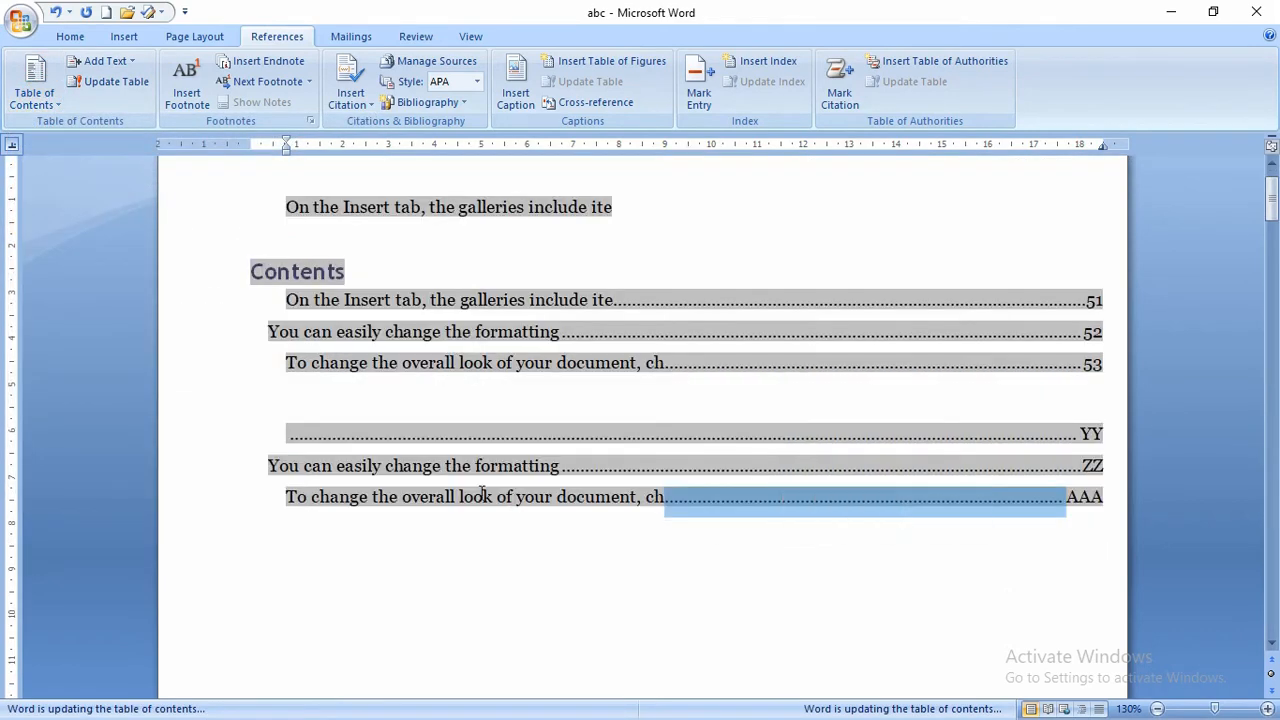
scroll(682, 562, "down", 1)
left_click(680, 562)
left_click_drag(1104, 526, 649, 471)
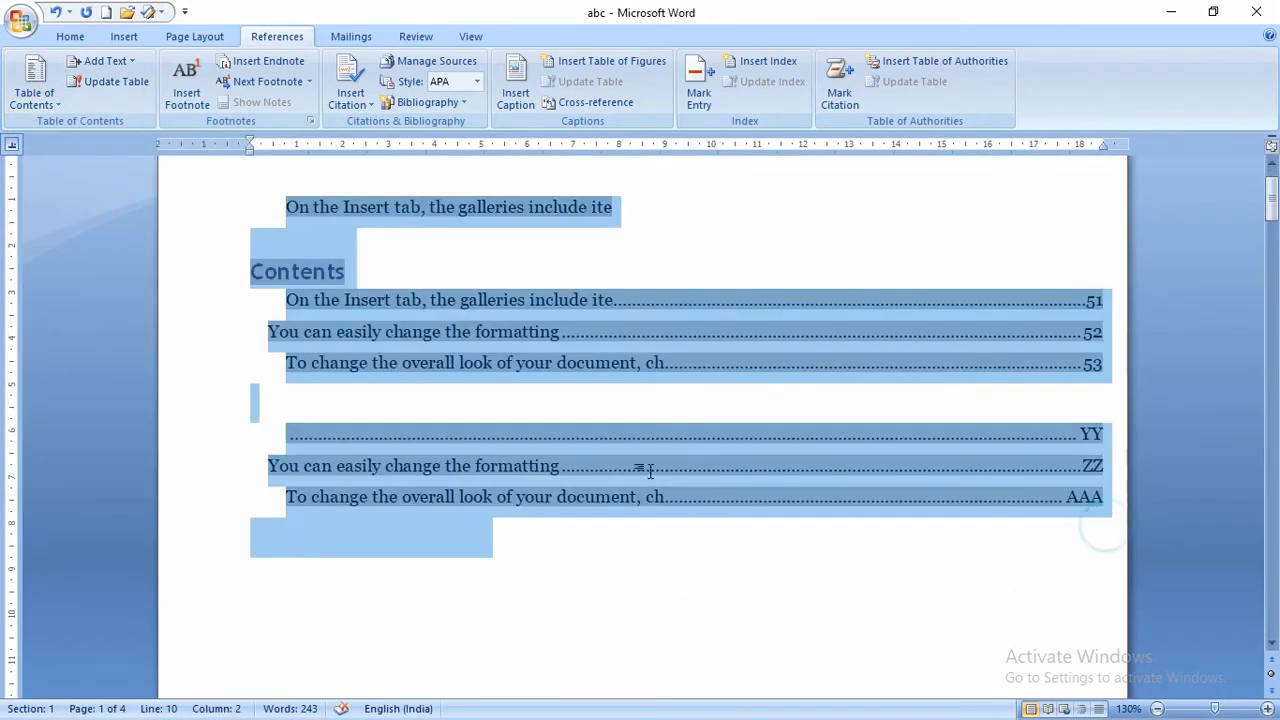
left_click(523, 466)
double_click(397, 493)
left_click_drag(286, 431, 466, 457)
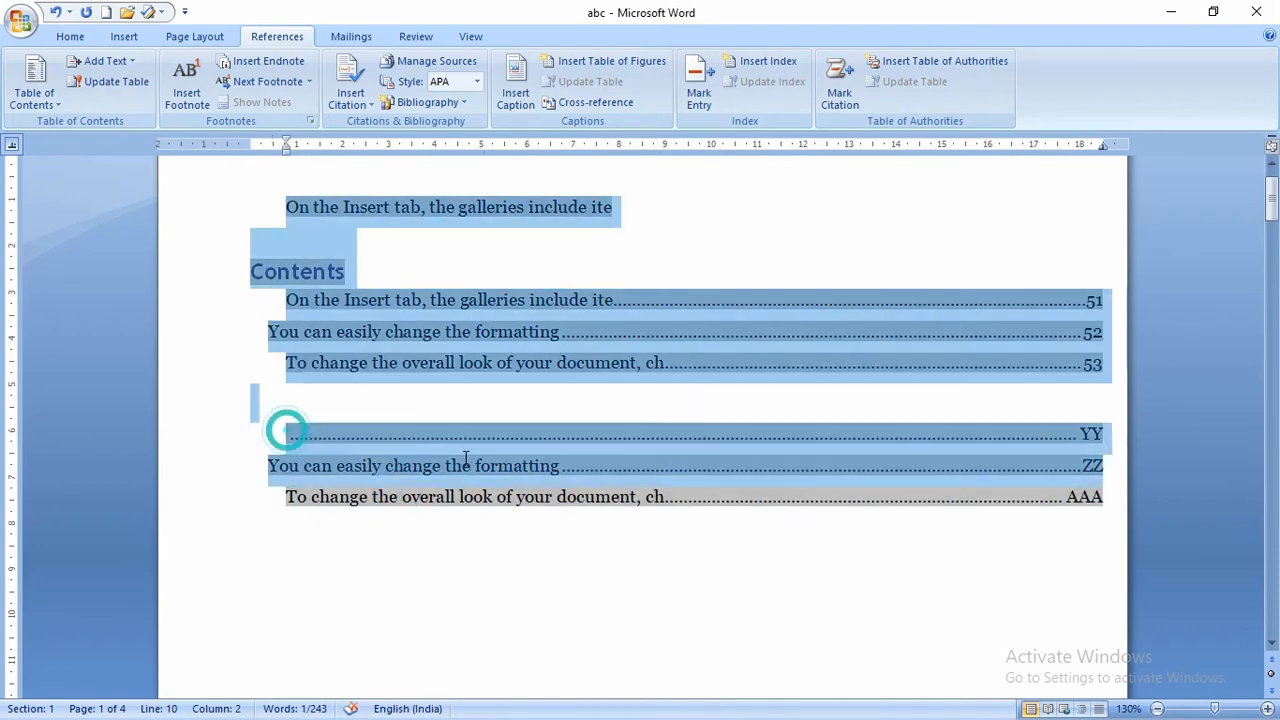
key("Delete")
left_click(752, 258)
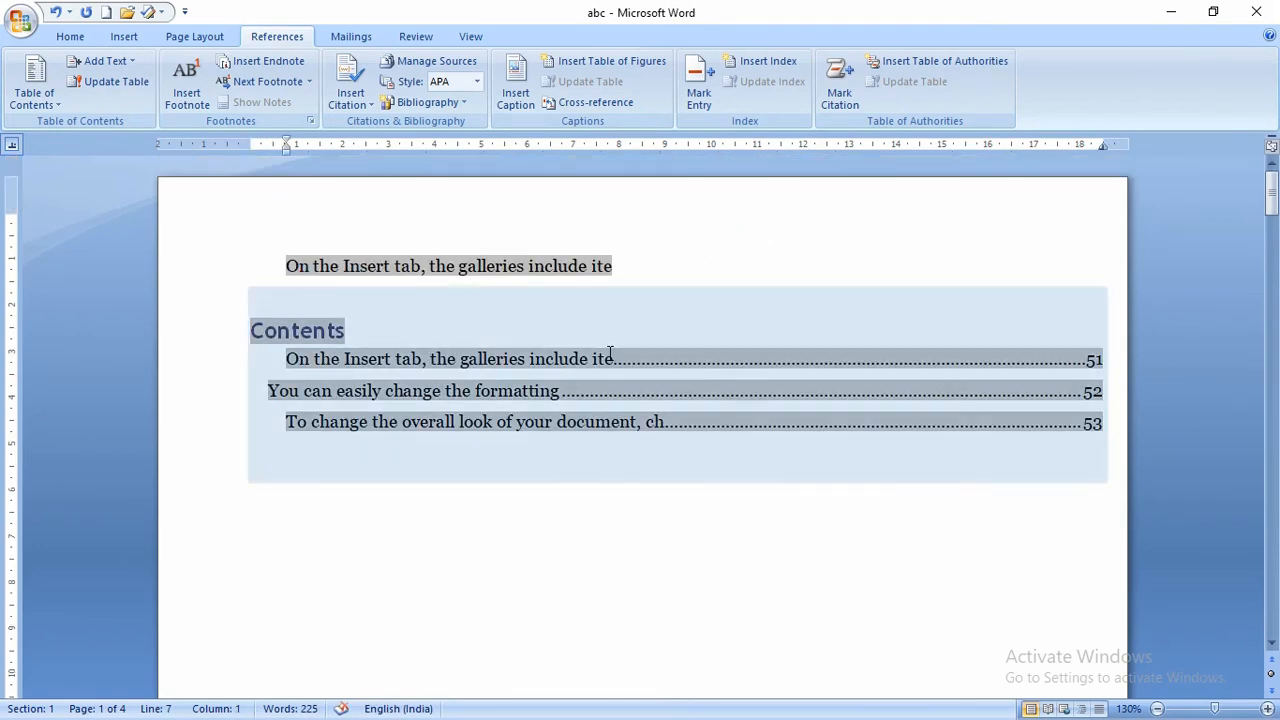
- Follow the contents entries to the headings and scroll to page 4
left_click(566, 541)
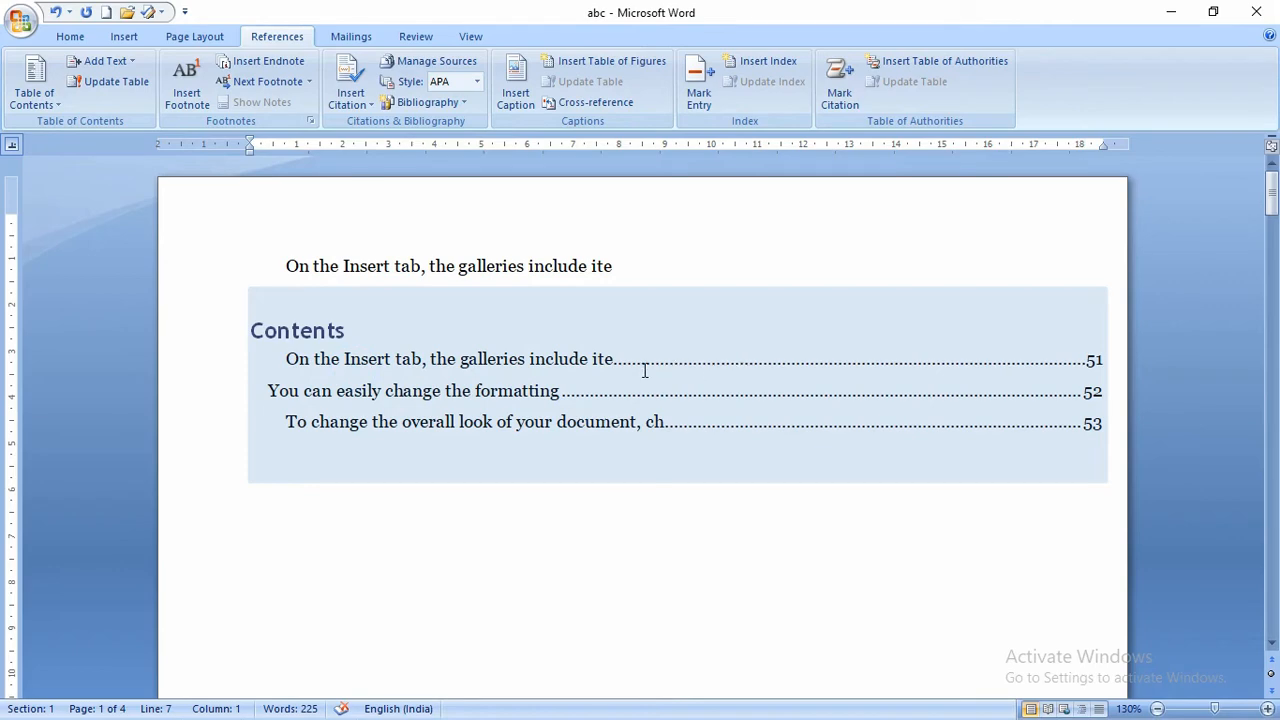
left_click(468, 395, "ctrl")
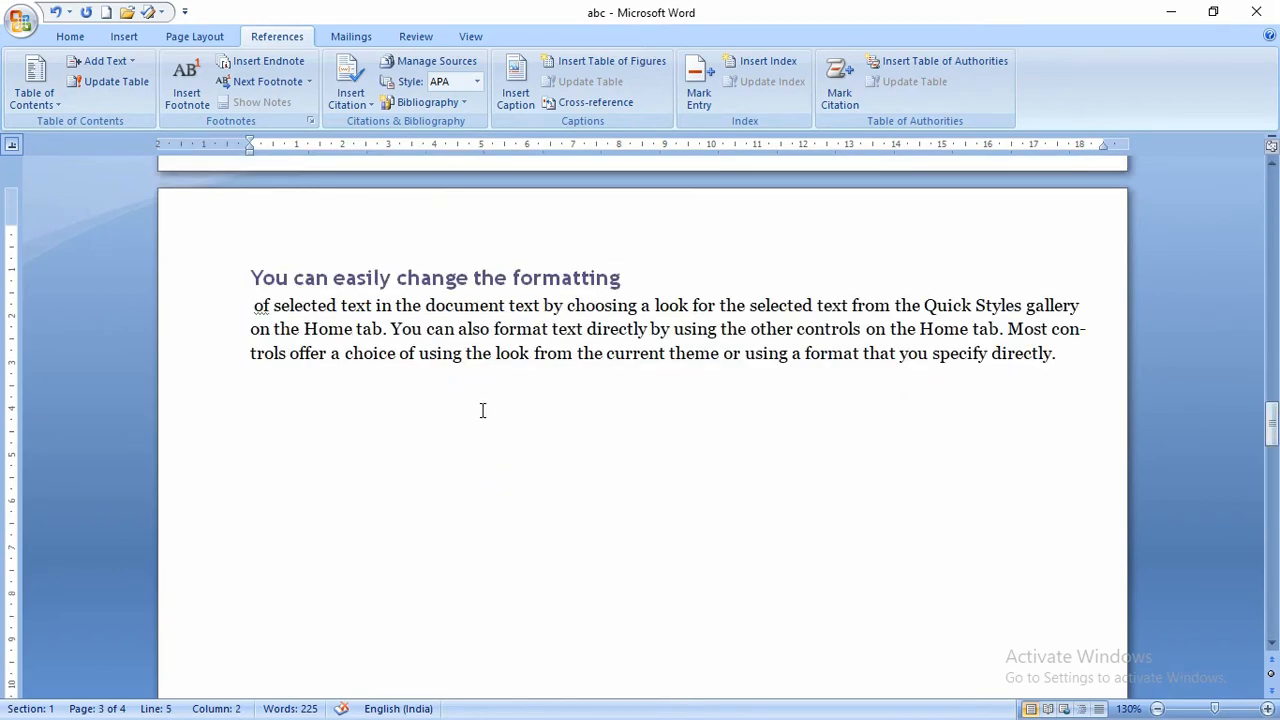
scroll(486, 352, "up", 20)
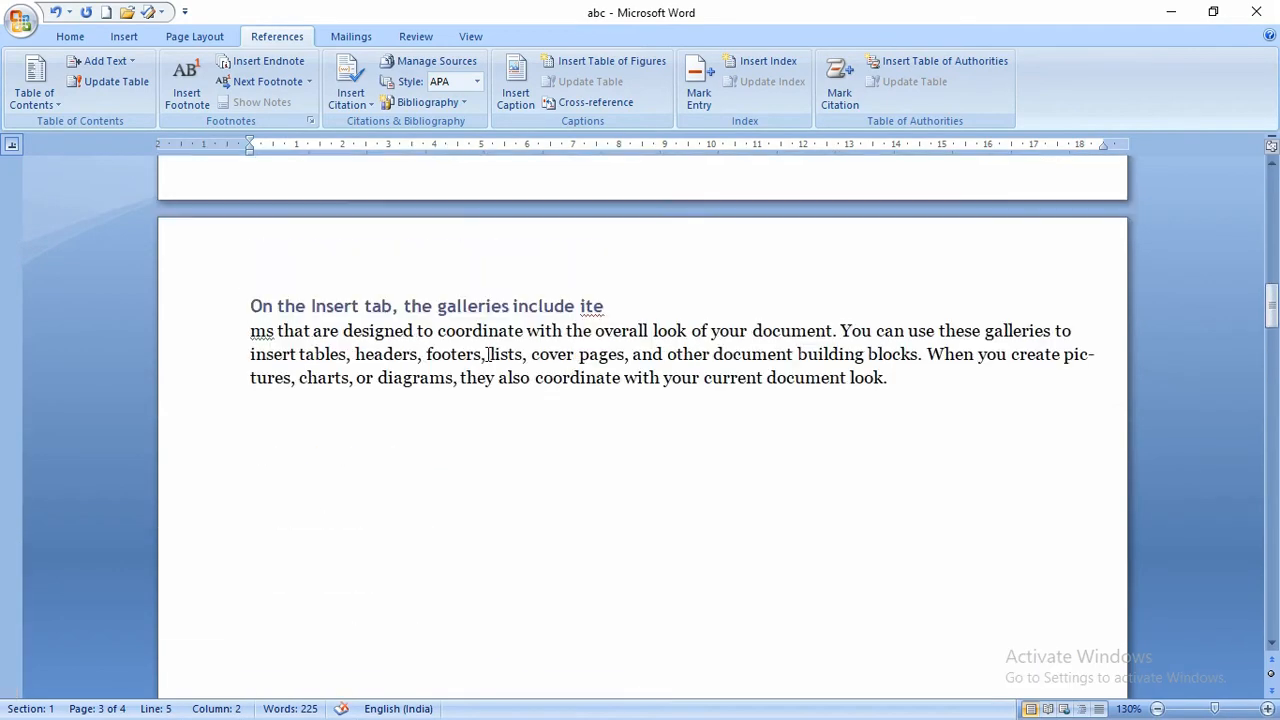
scroll(486, 352, "up", 5)
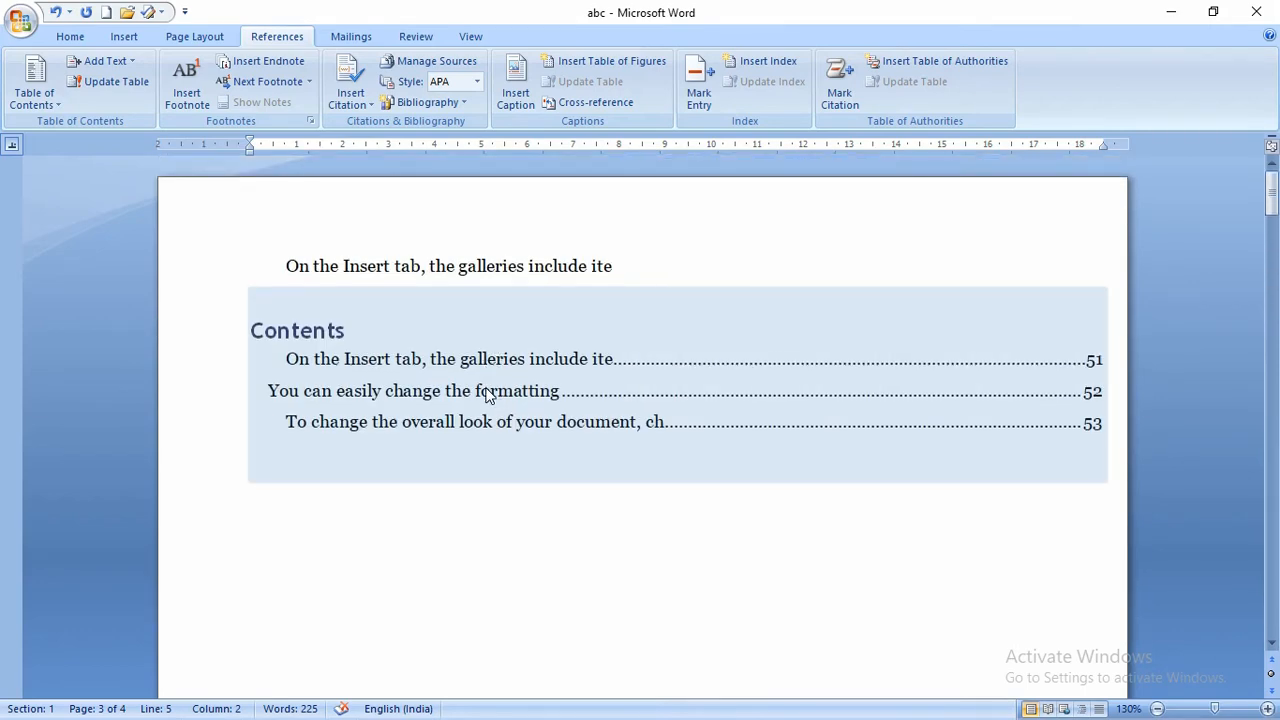
left_click(491, 393, "ctrl")
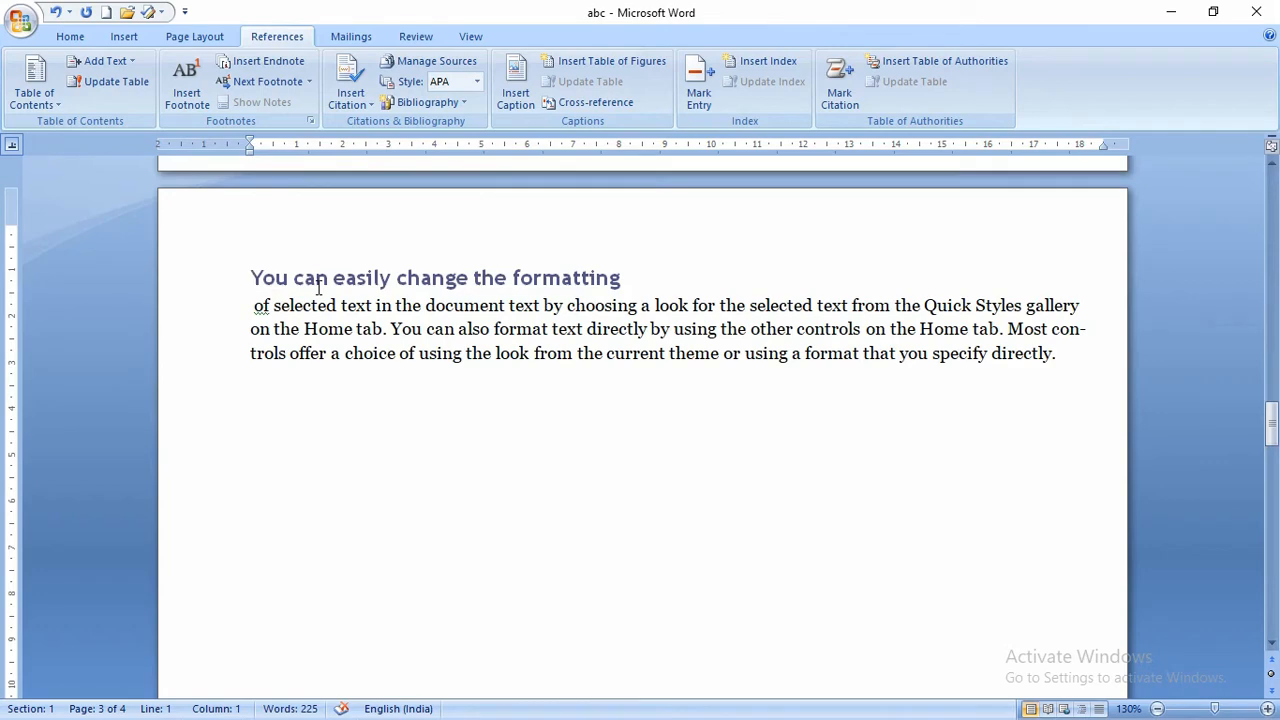
scroll(314, 290, "up", 15)
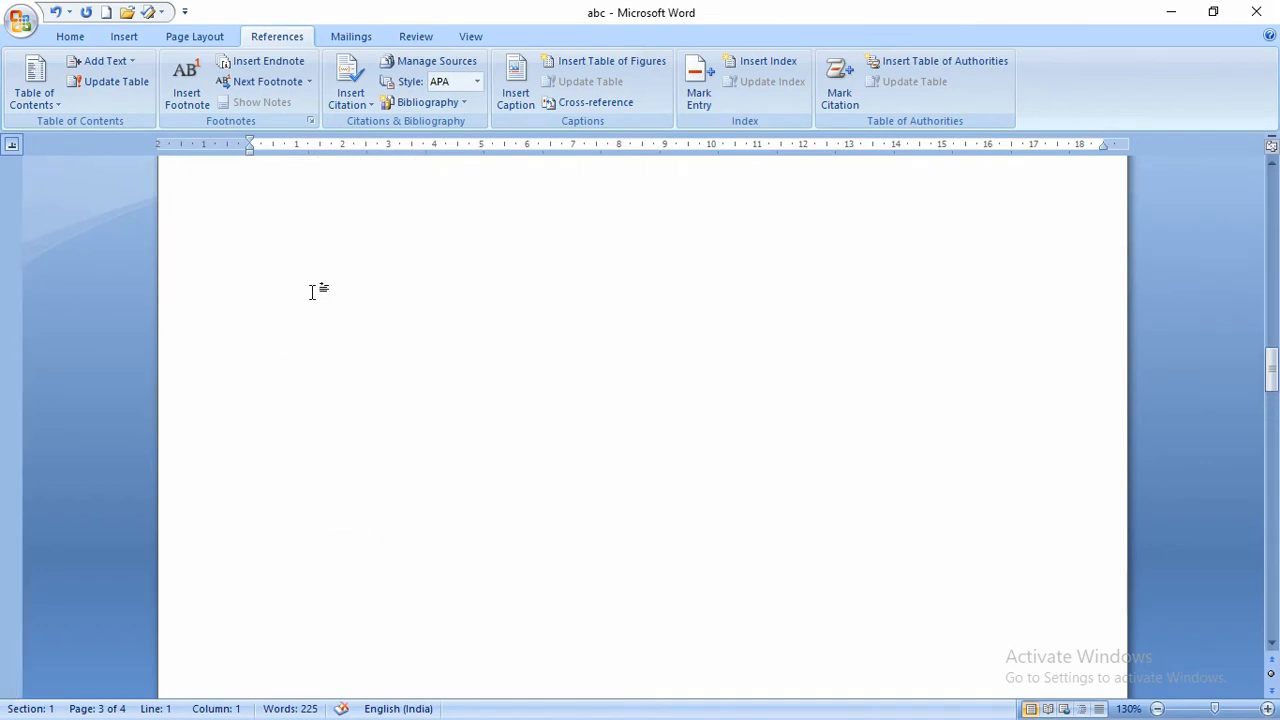
scroll(313, 291, "up", 5)
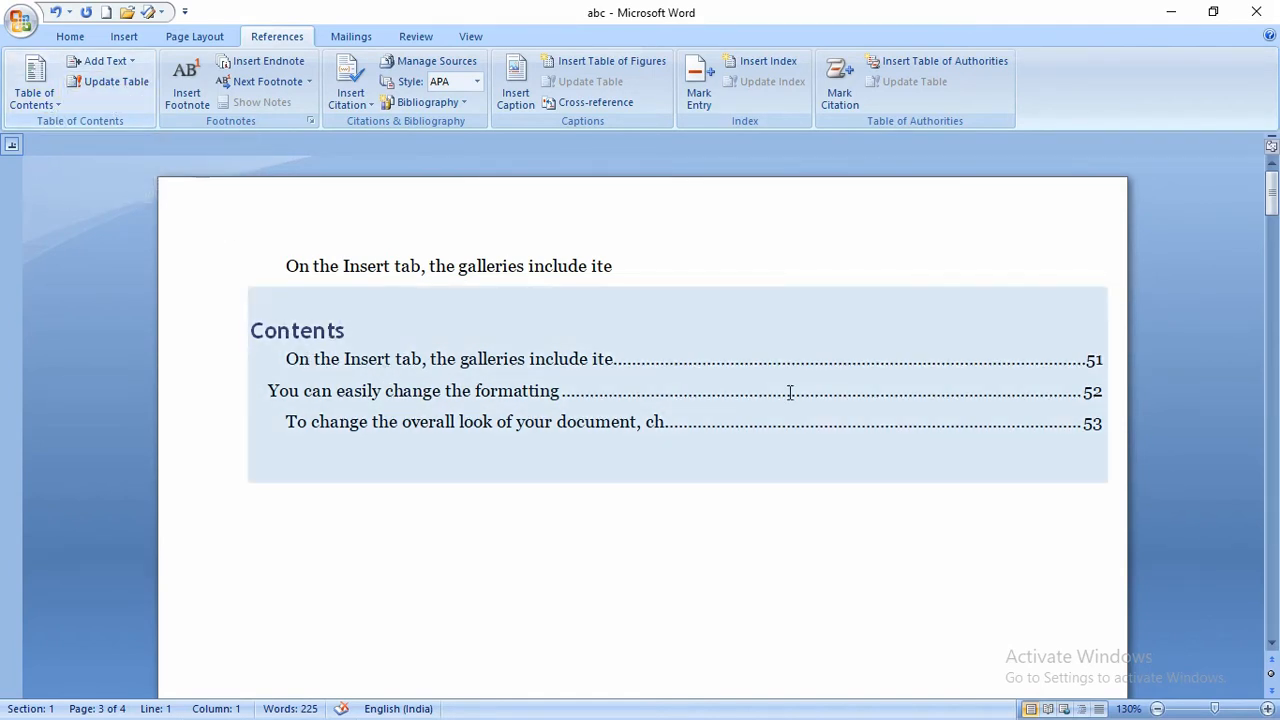
scroll(434, 481, "down", 20)
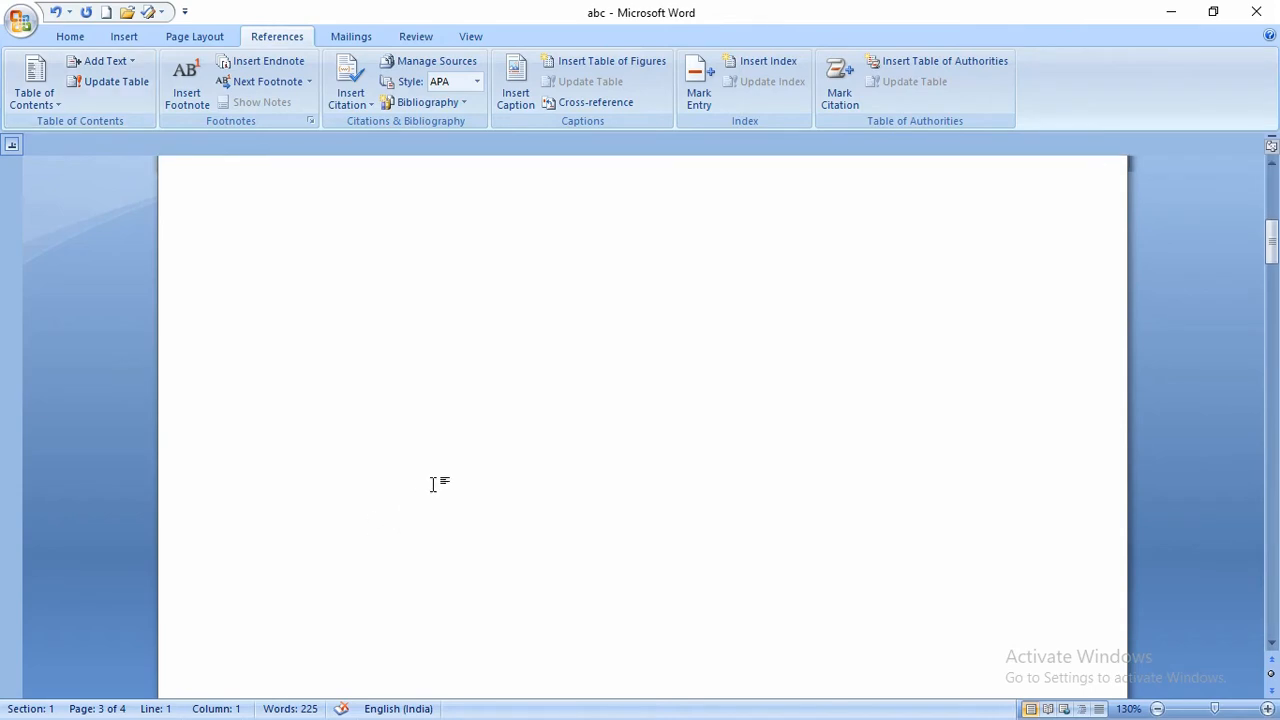
scroll(450, 471, "down", 3)
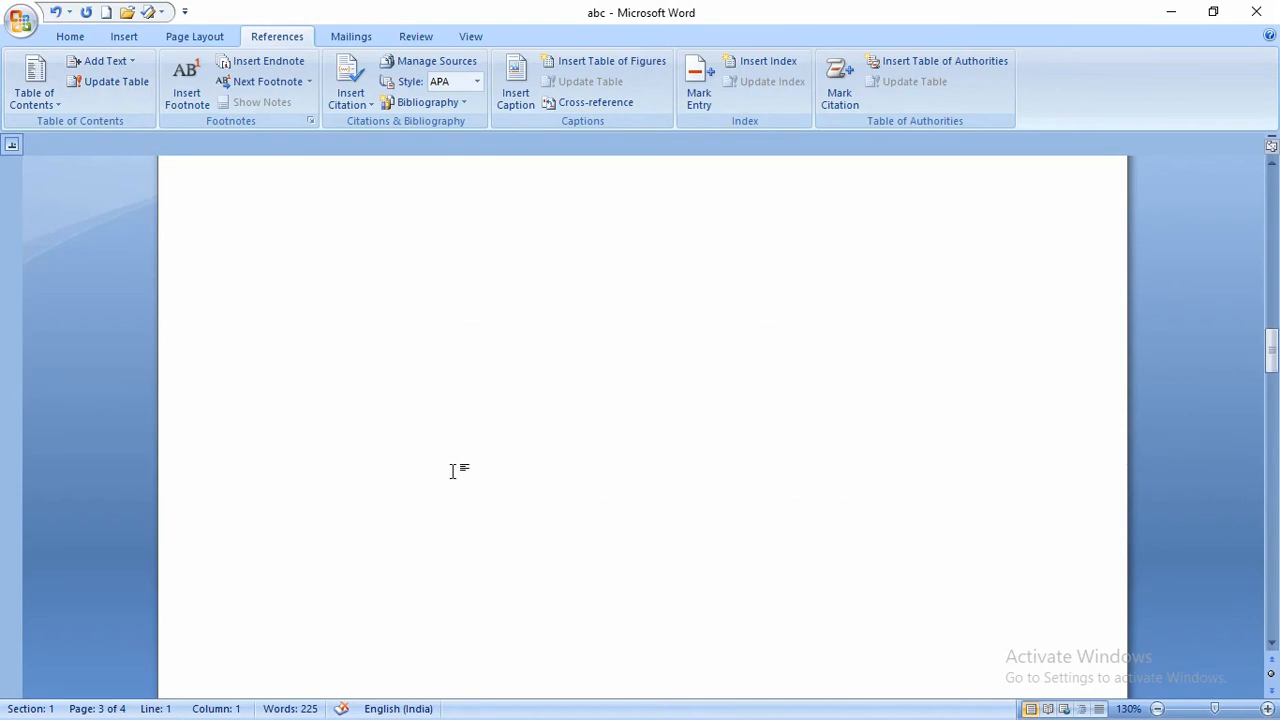
scroll(451, 471, "up", 10)
scroll(286, 537, "down", 3)
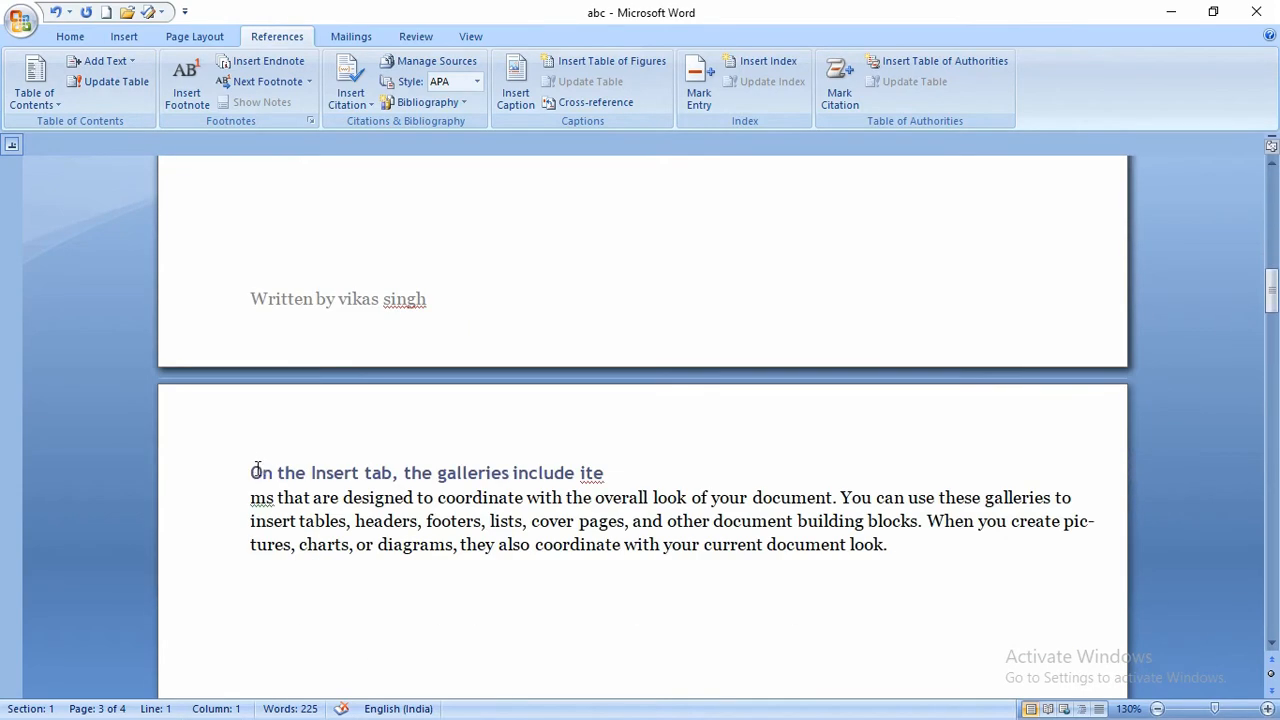
- Put 'On the Insert tab' on a new page and bring up Update Table
double_click(257, 472)
left_click(254, 479)
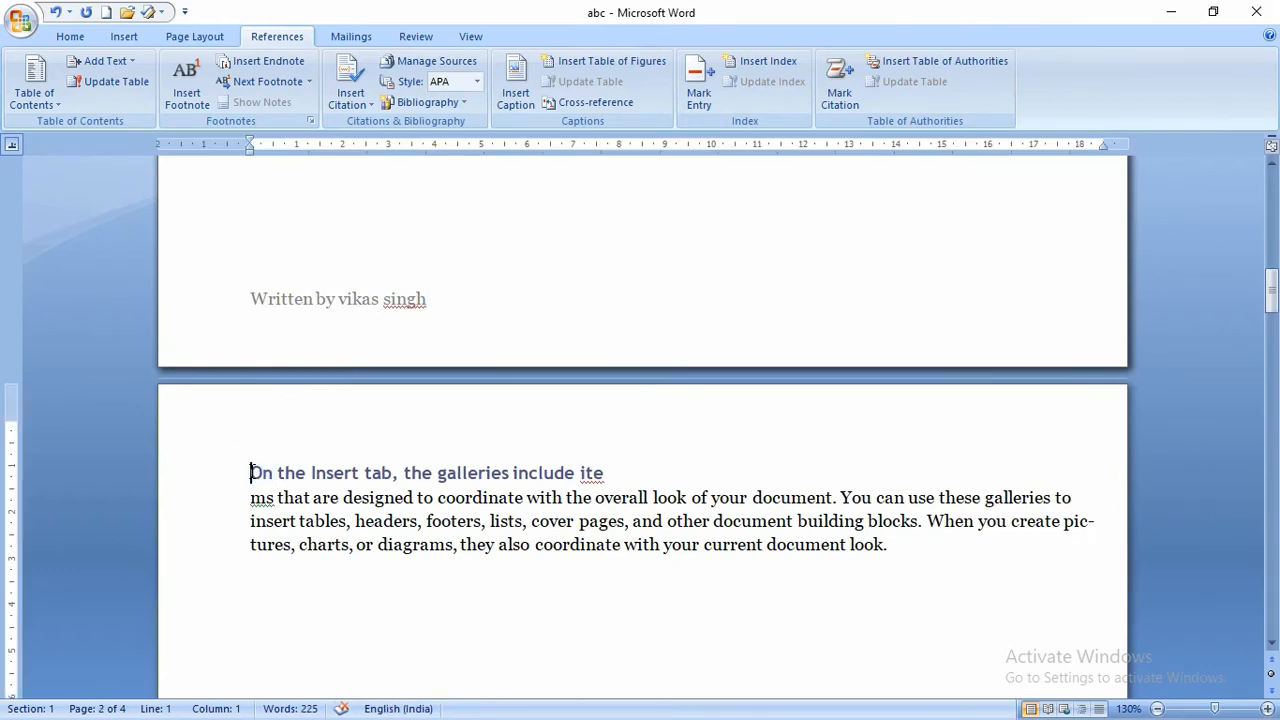
key("ctrl+Return")
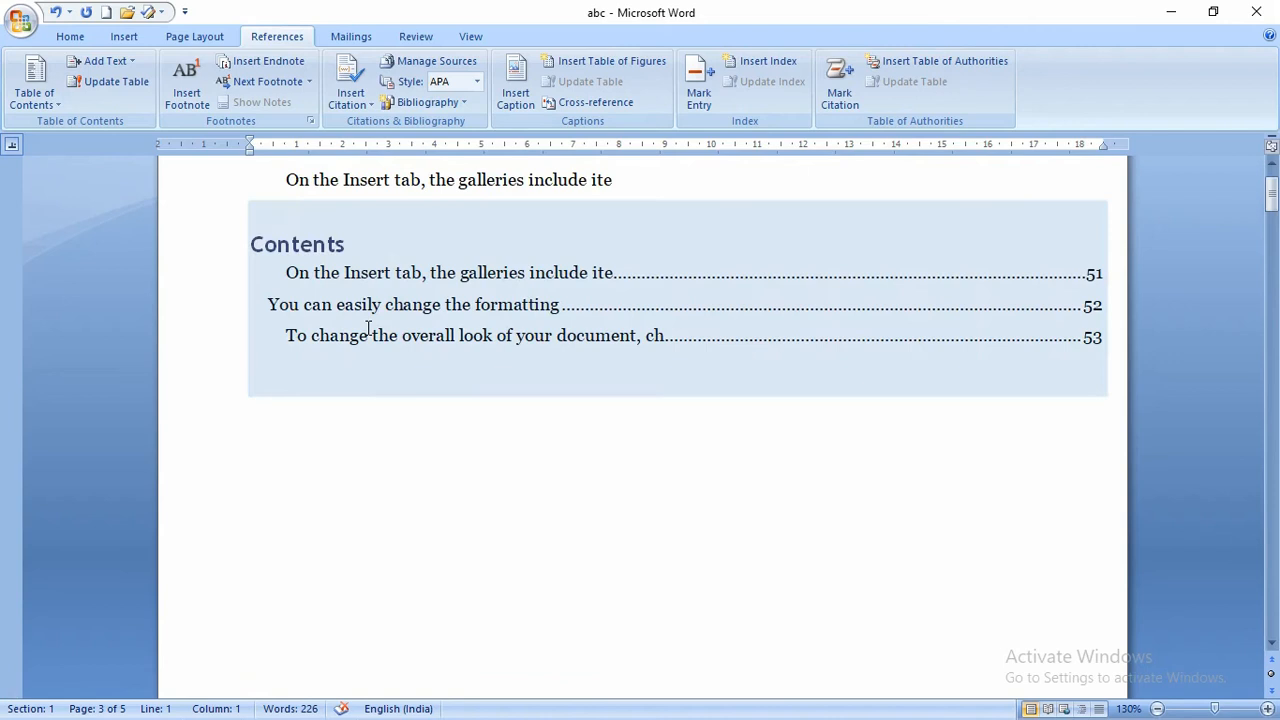
scroll(368, 328, "up", 1)
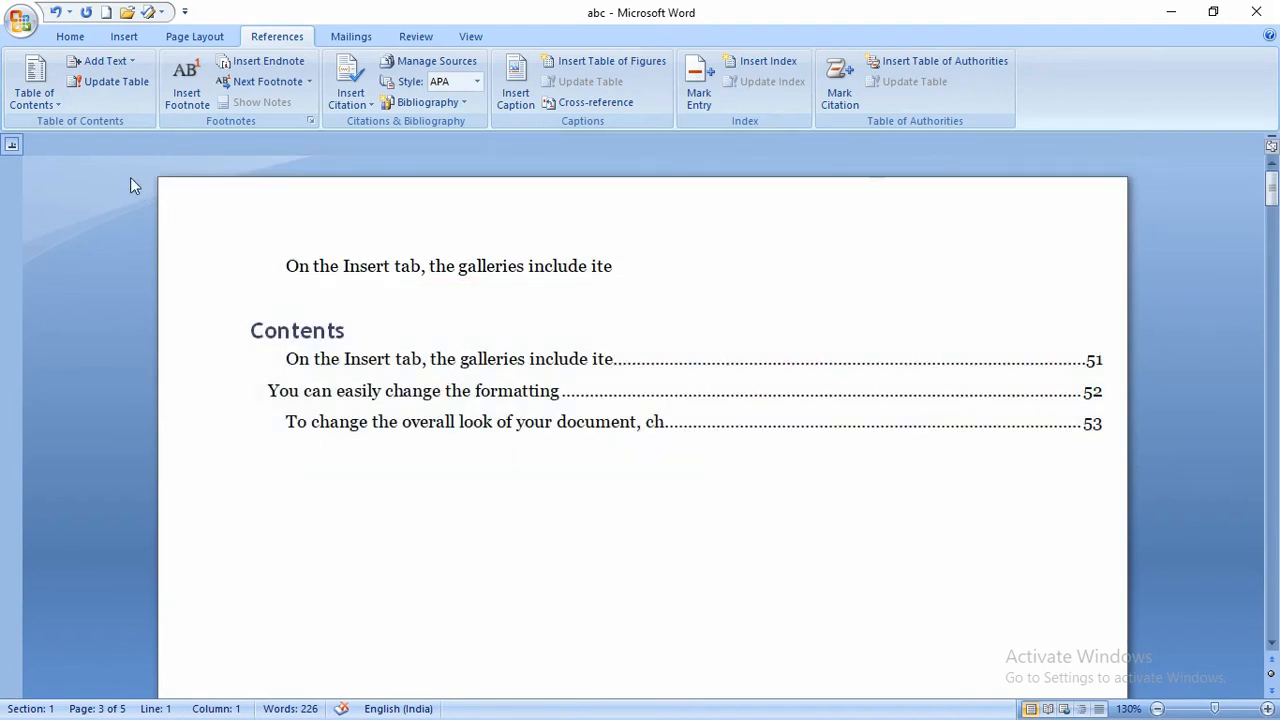
left_click(110, 81)
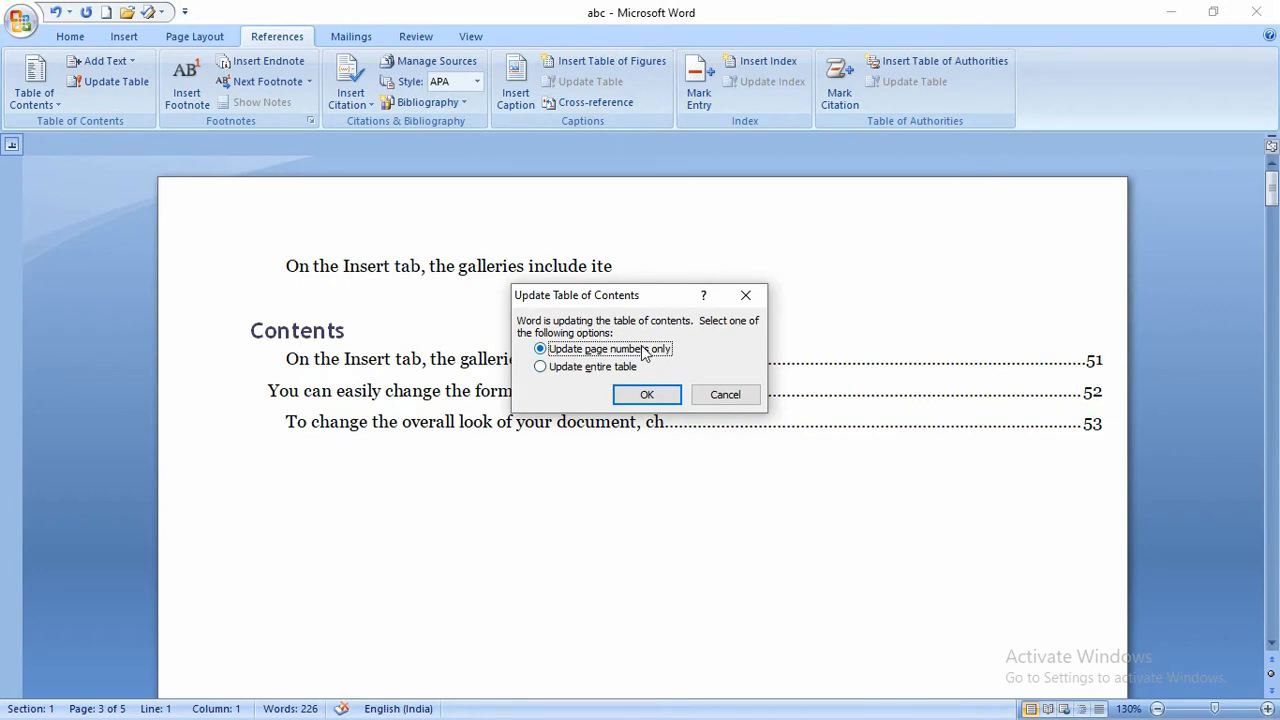
- Confirm 'Update page numbers only' in the Update Table of Contents dialog
left_click(647, 396)
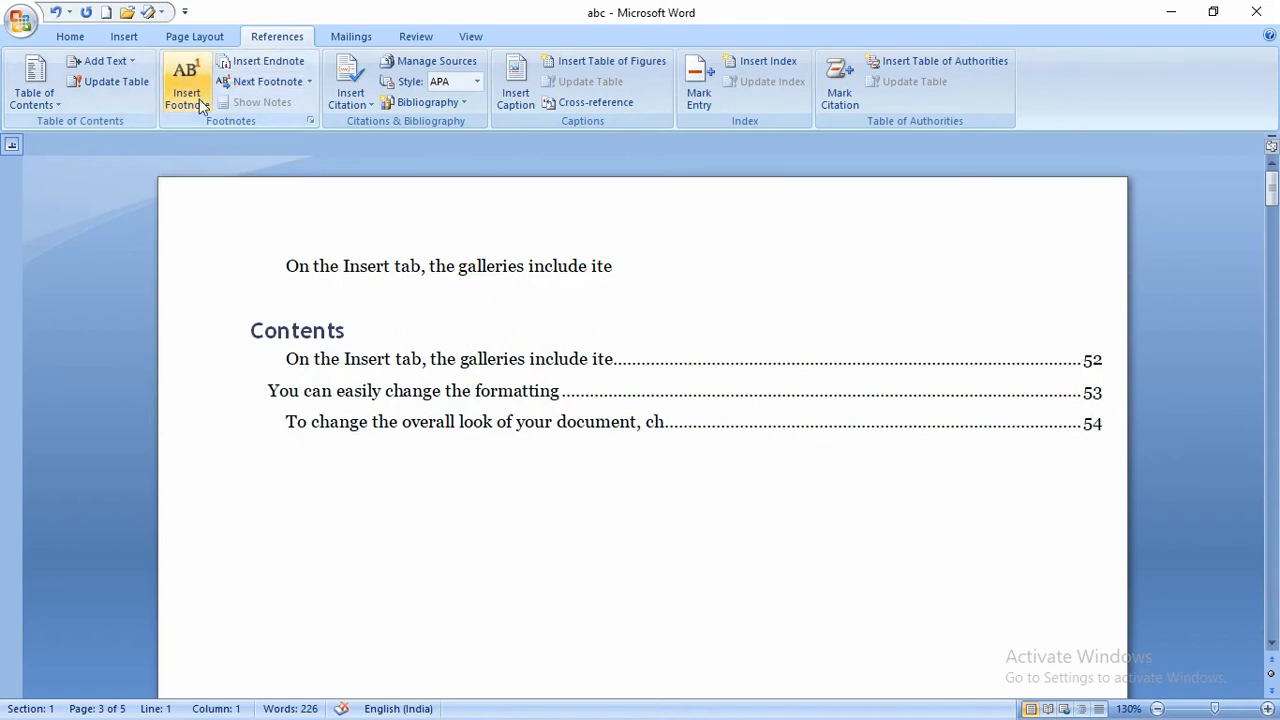
- Select from below the Contents table to the top, delete it, and remove the empty line
left_click(453, 528)
key("shift+Up")
key("shift+Up")
key("shift+Up")
key("shift+Up")
key("shift+Up")
key("shift+Up")
key("shift+Up")
key("shift+Up")
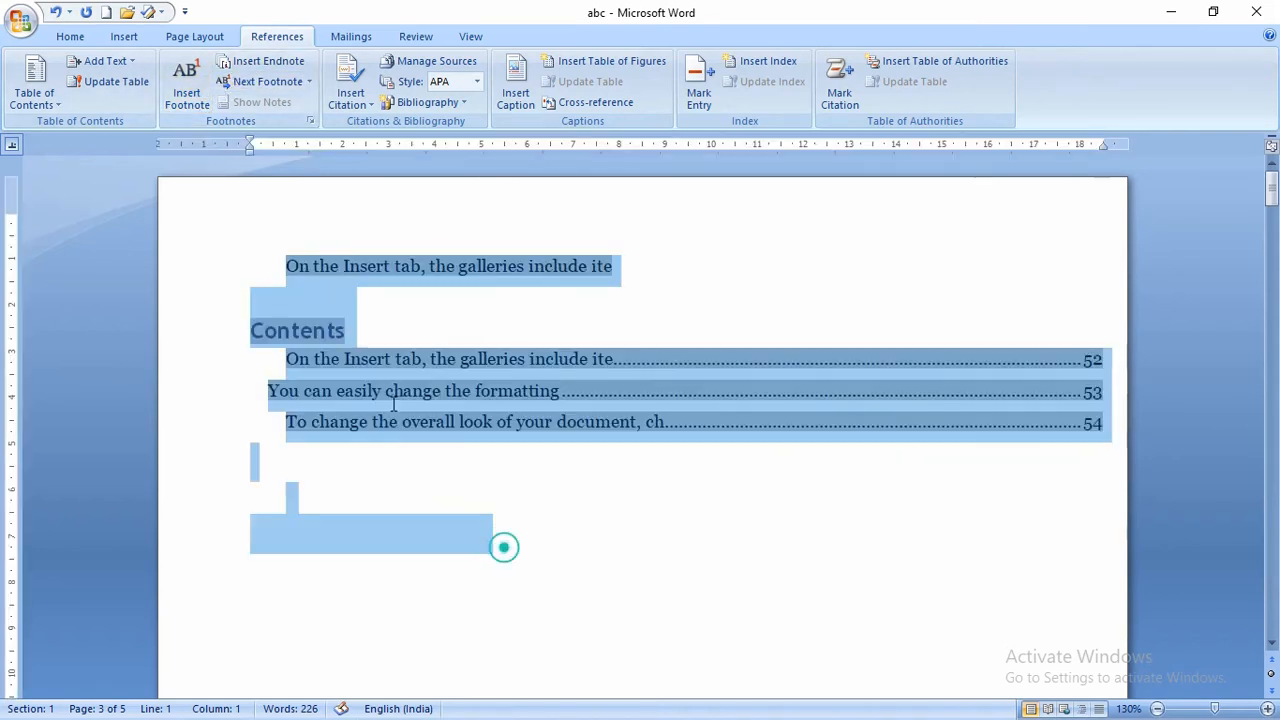
key("Delete")
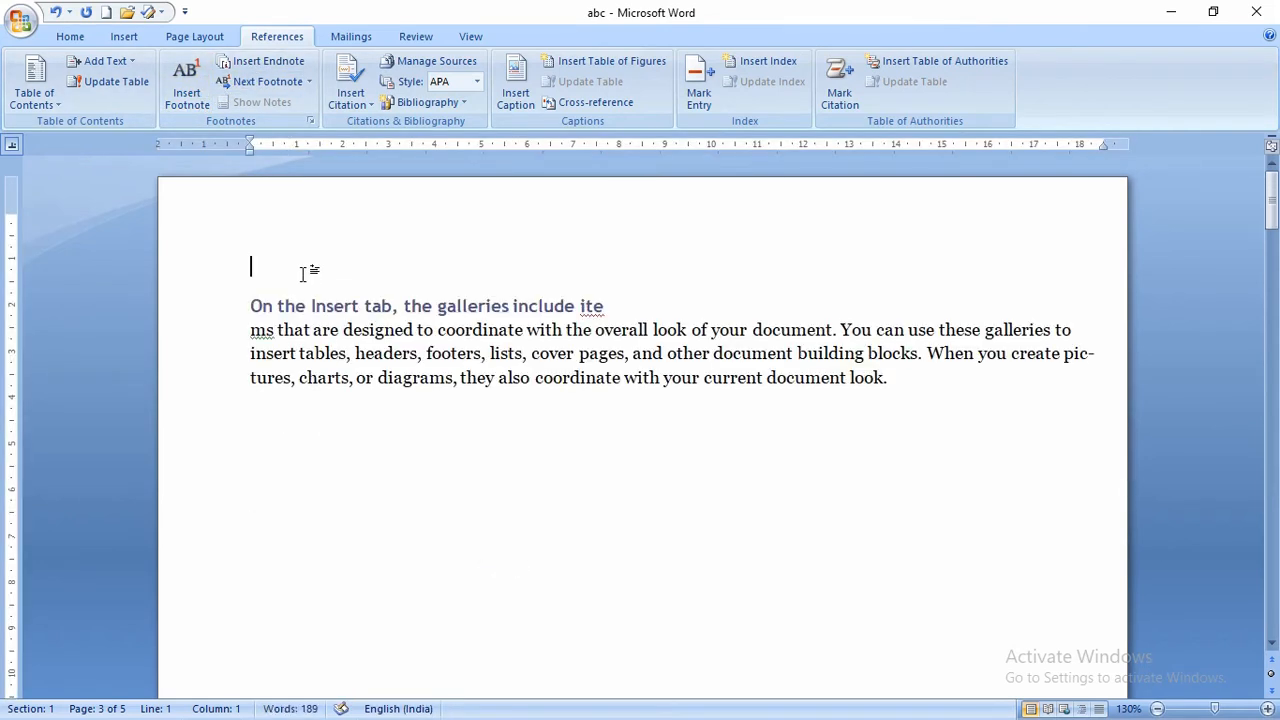
key("Delete")
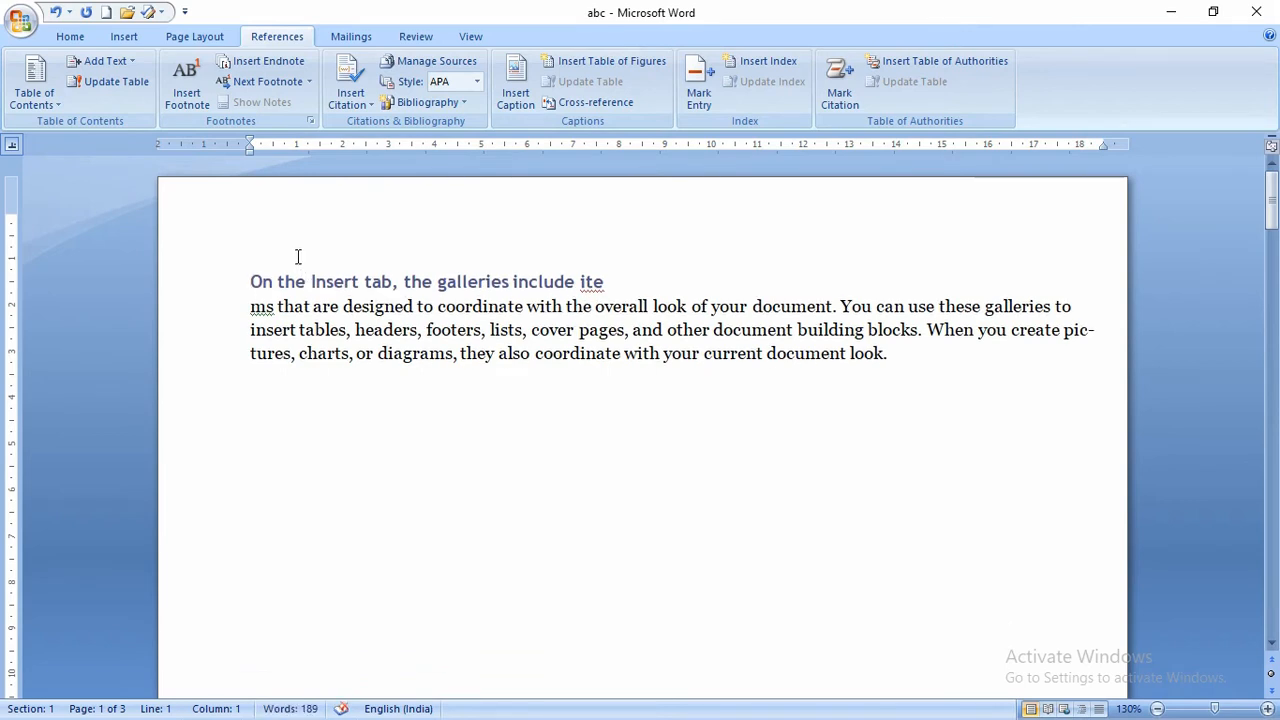
- Insert 'james bond' after 'overall' in the first paragraph, removing a stray asterisk after 'bond'
left_click(651, 308)
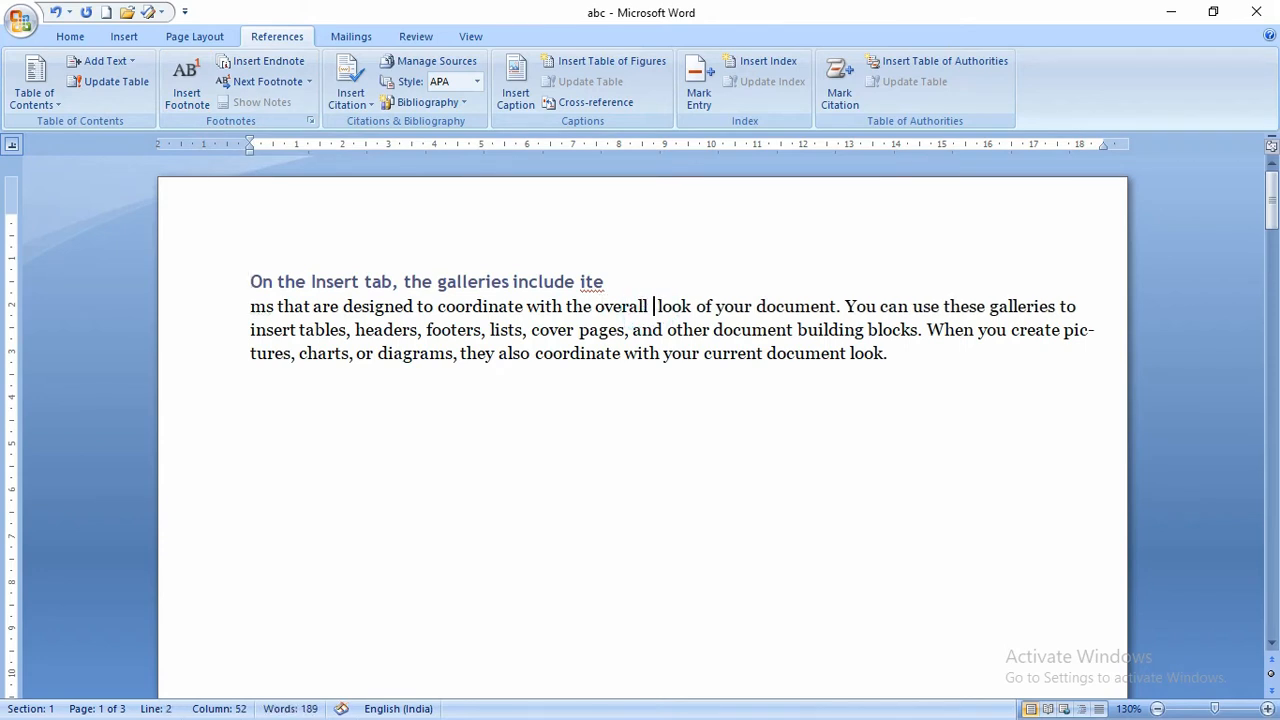
type("james bond")
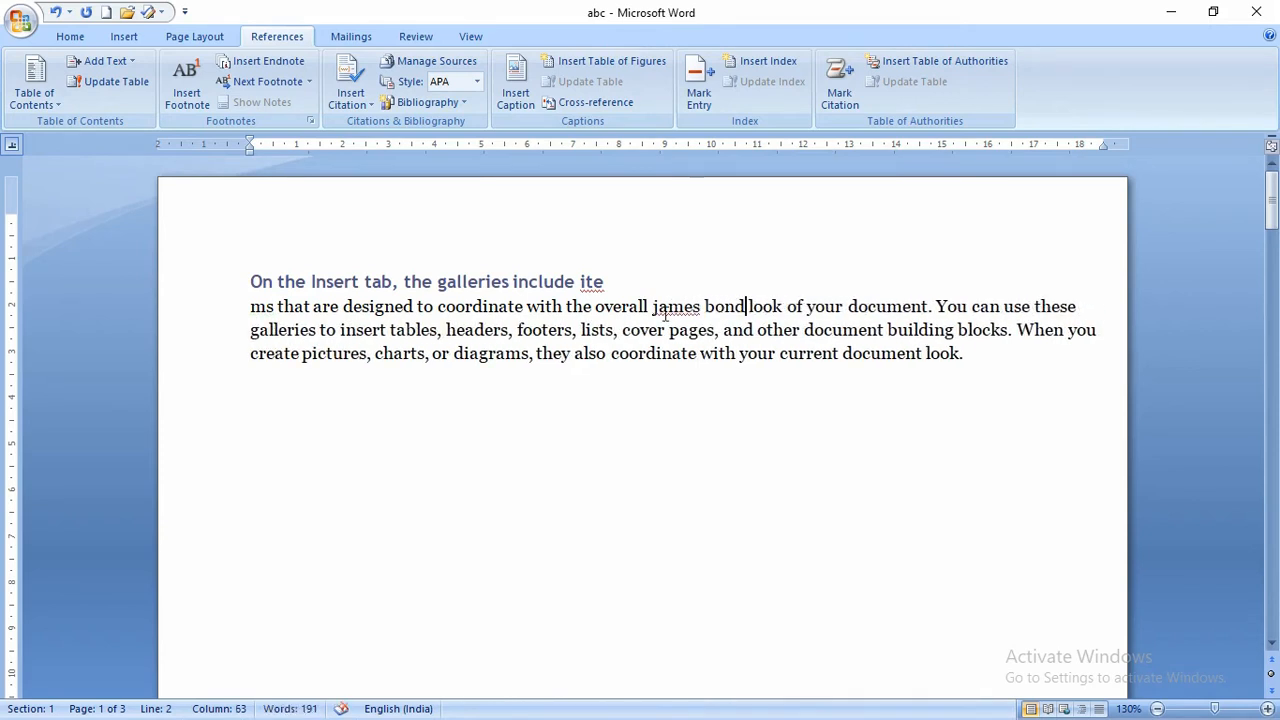
left_click_drag(748, 307, 652, 308)
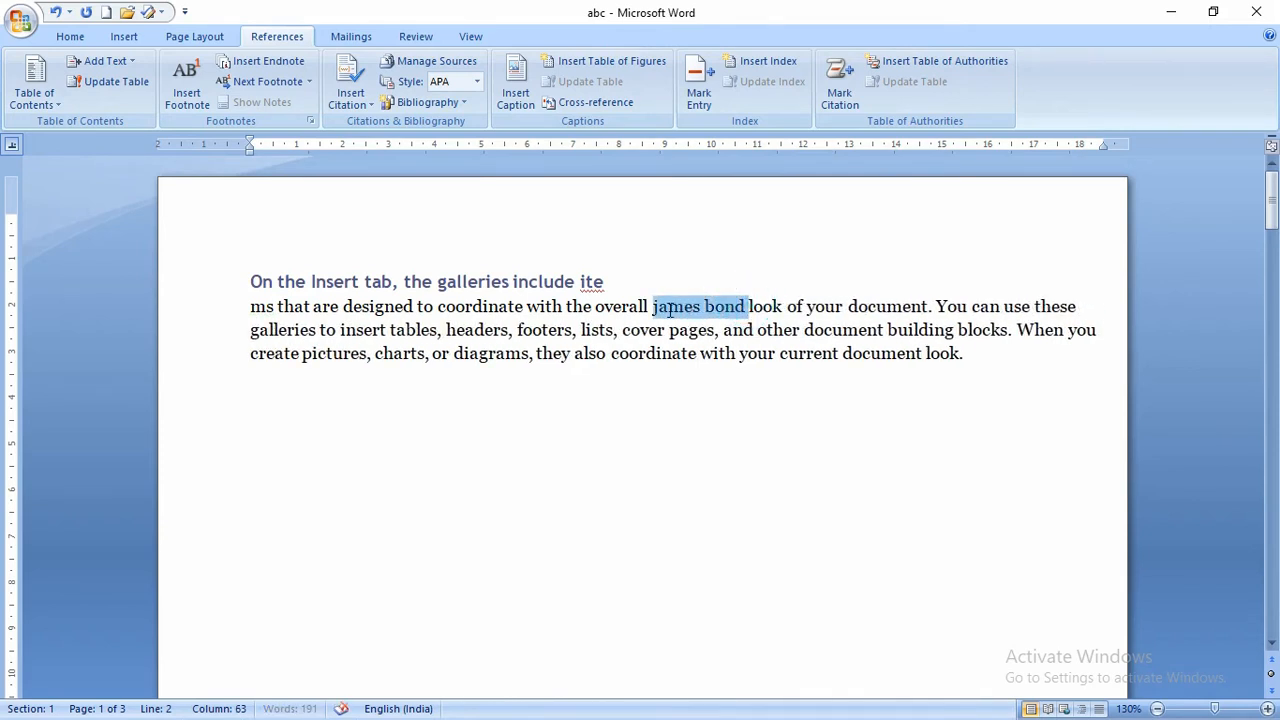
left_click(749, 308)
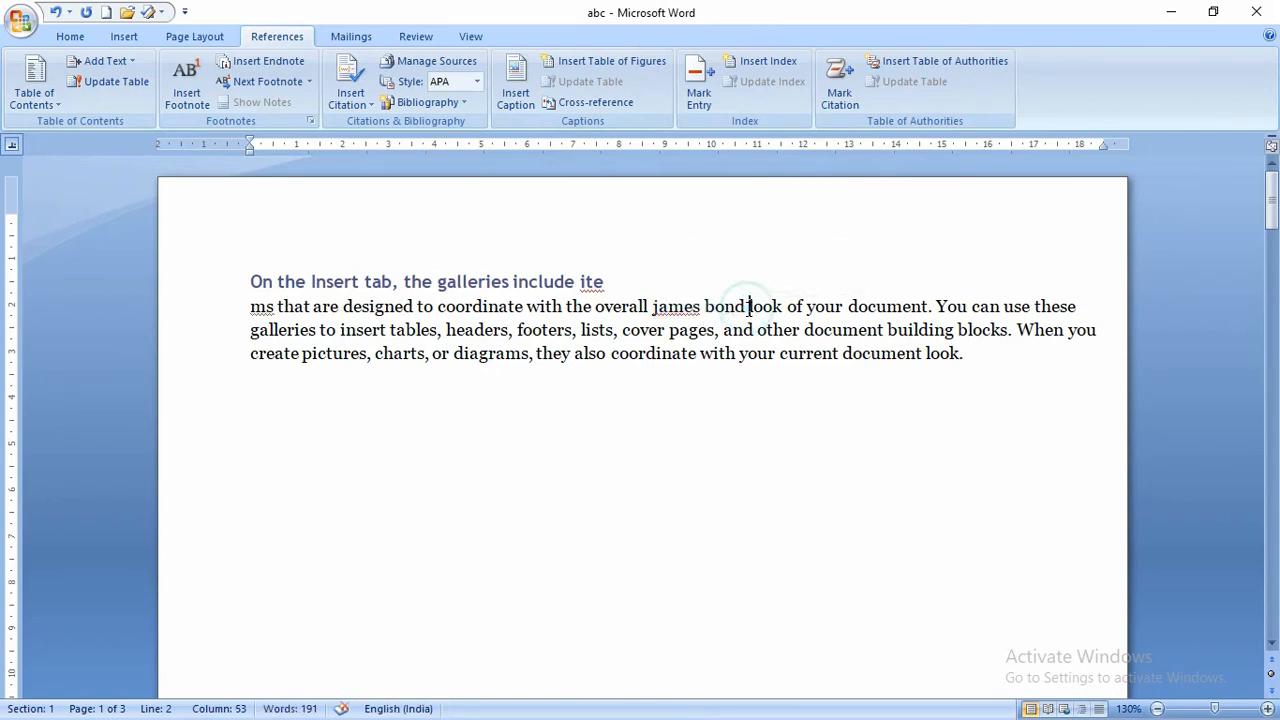
left_click(748, 307)
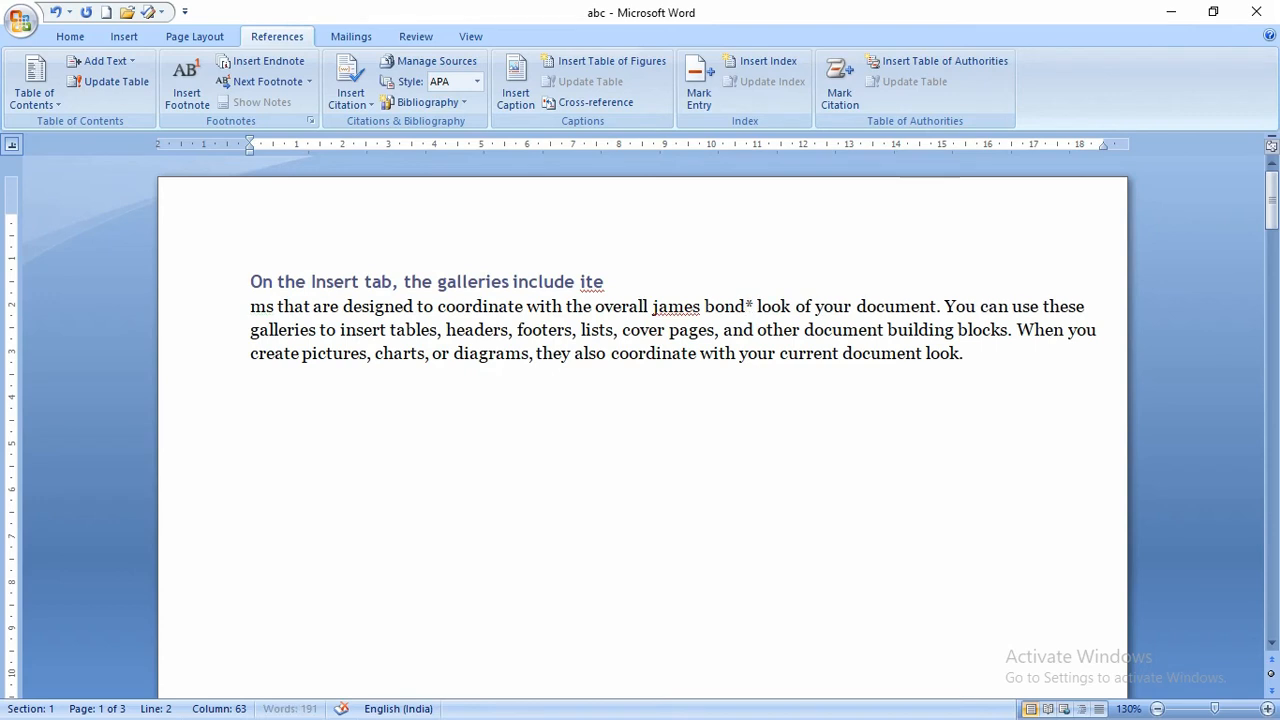
key("Right")
scroll(754, 426, "down", 5)
scroll(745, 494, "down", 6)
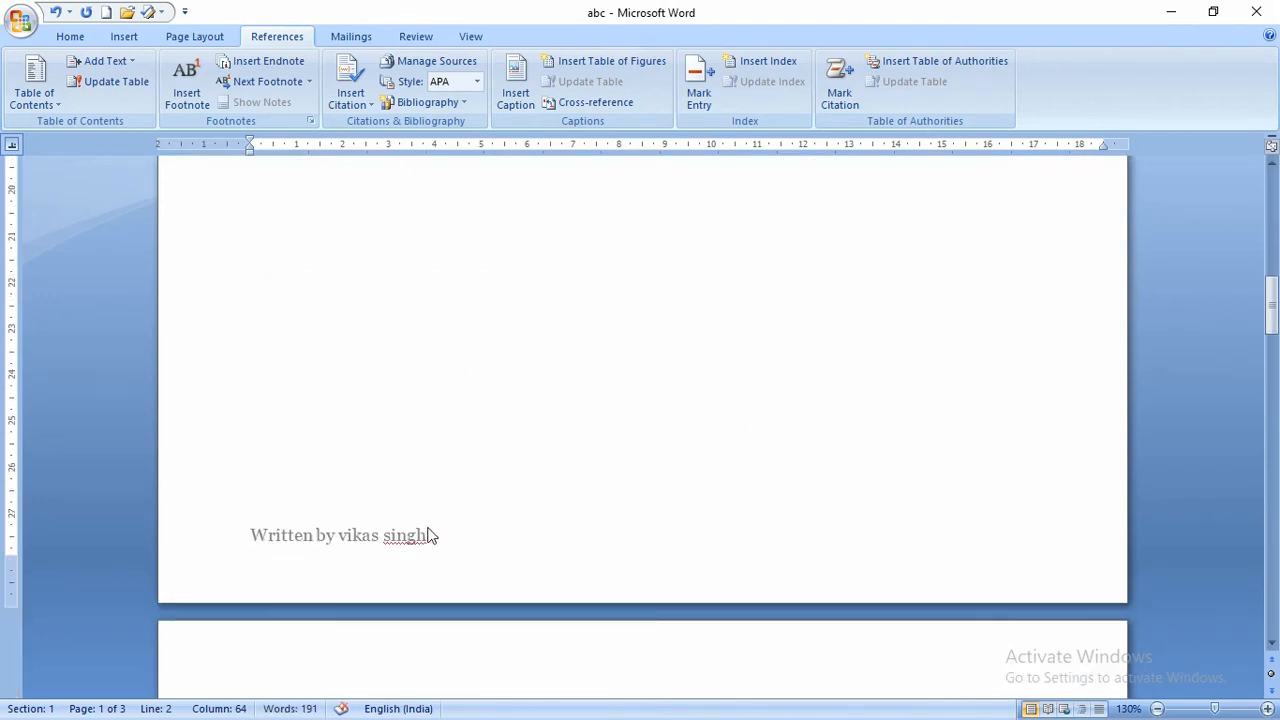
scroll(493, 457, "up", 11)
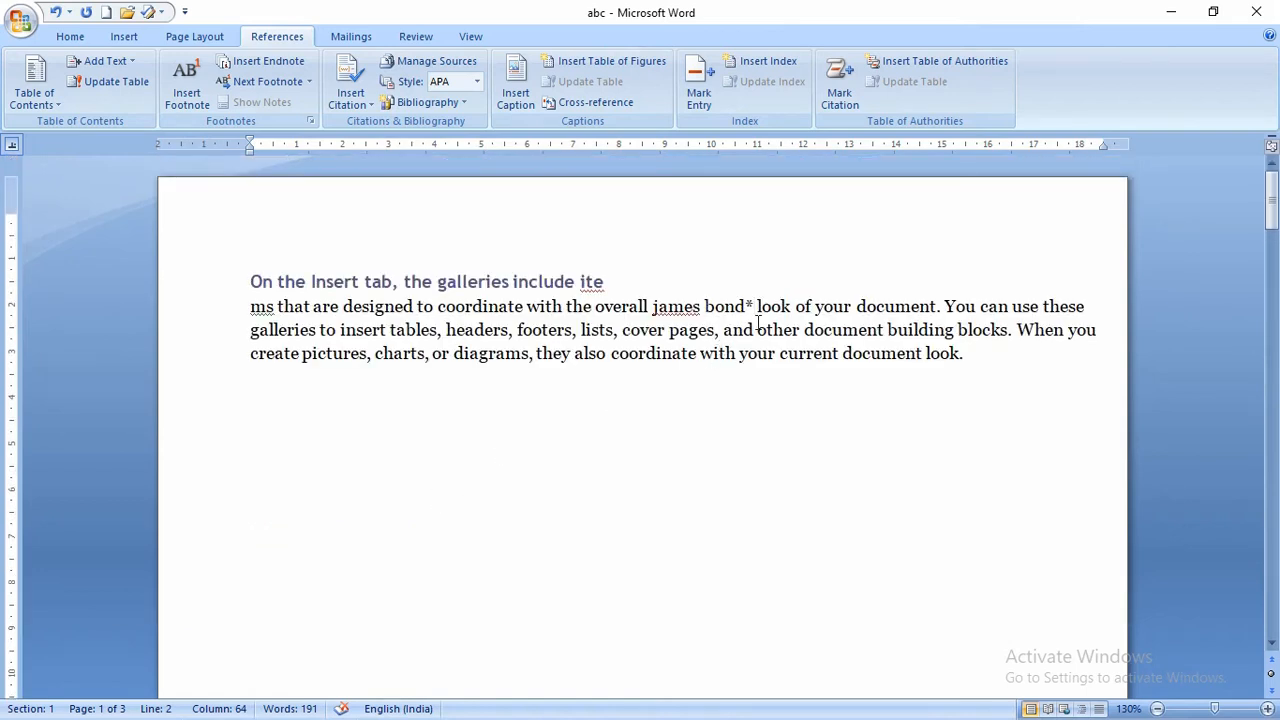
key("BackSpace")
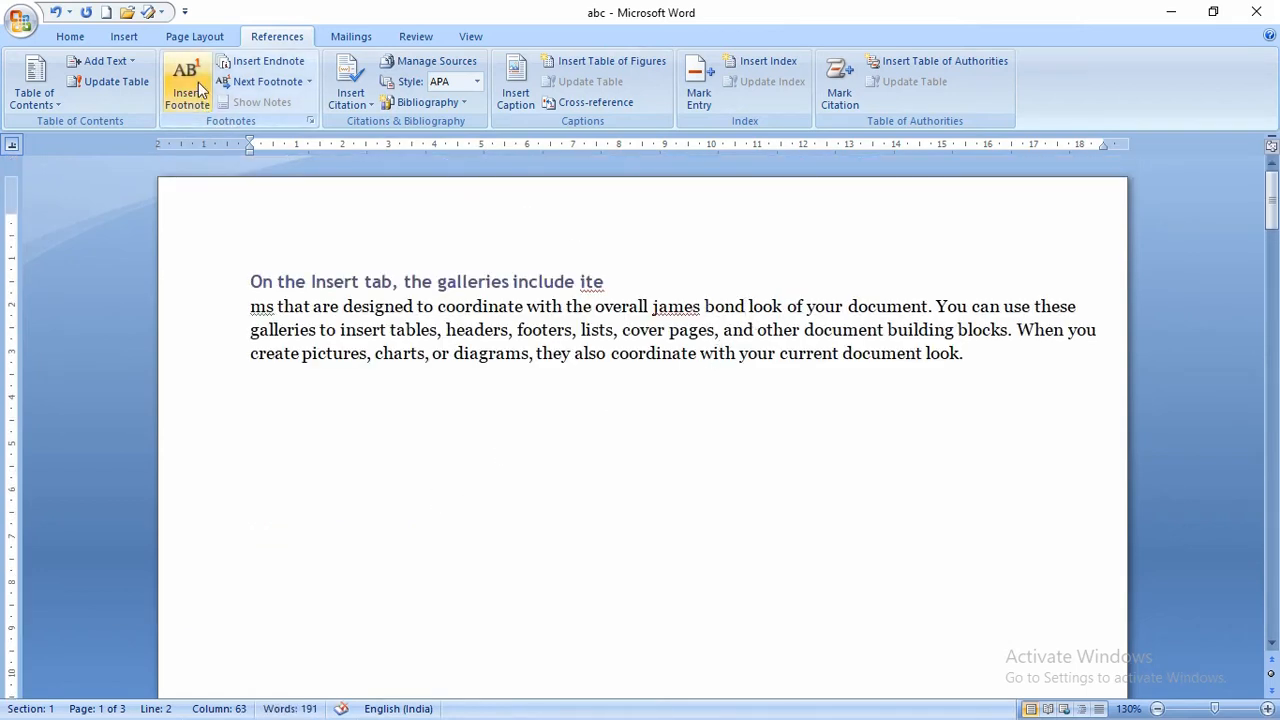
- Insert a footnote after 'bond' and fill it with placeholder note text
left_click(183, 85)
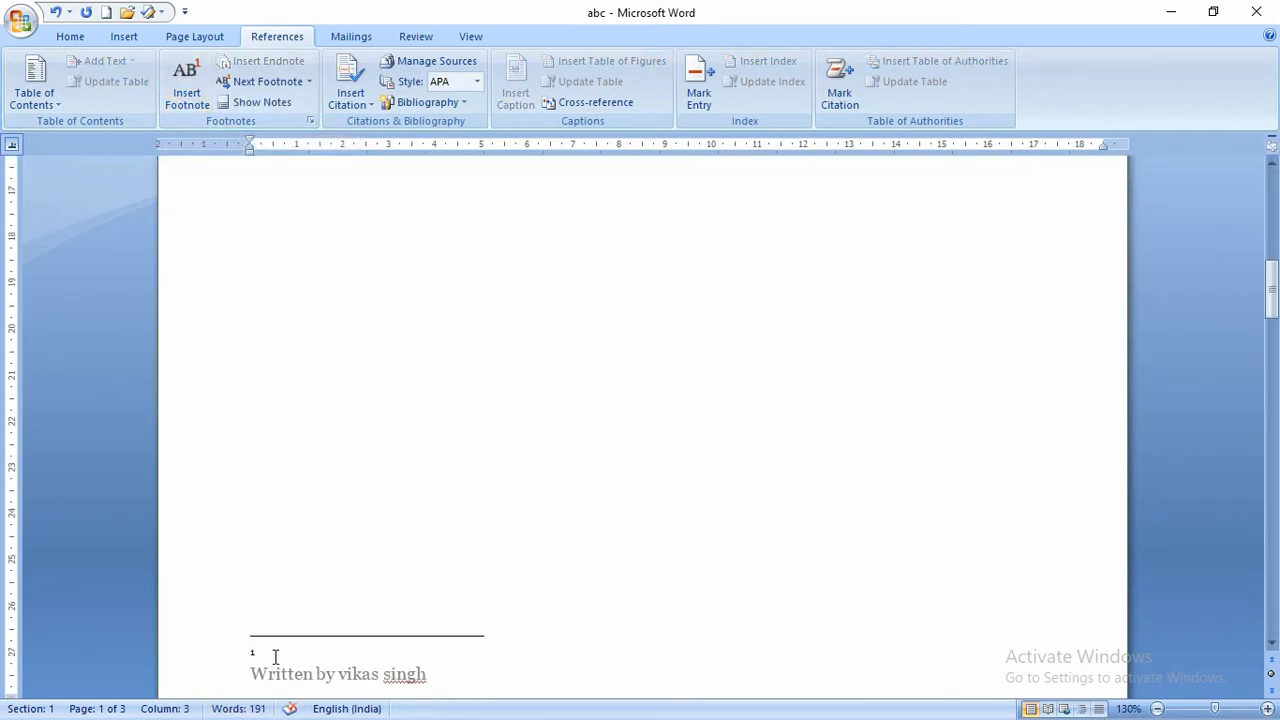
scroll(500, 503, "up", 10)
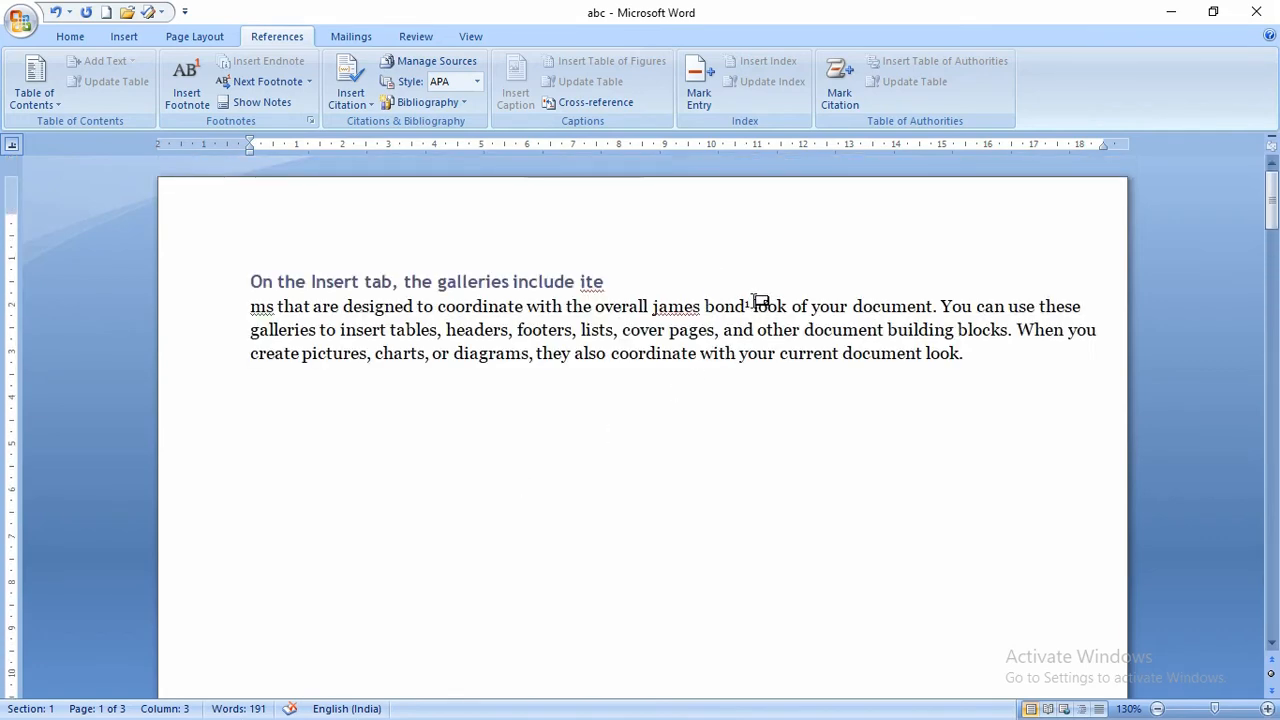
mouse_move(755, 301)
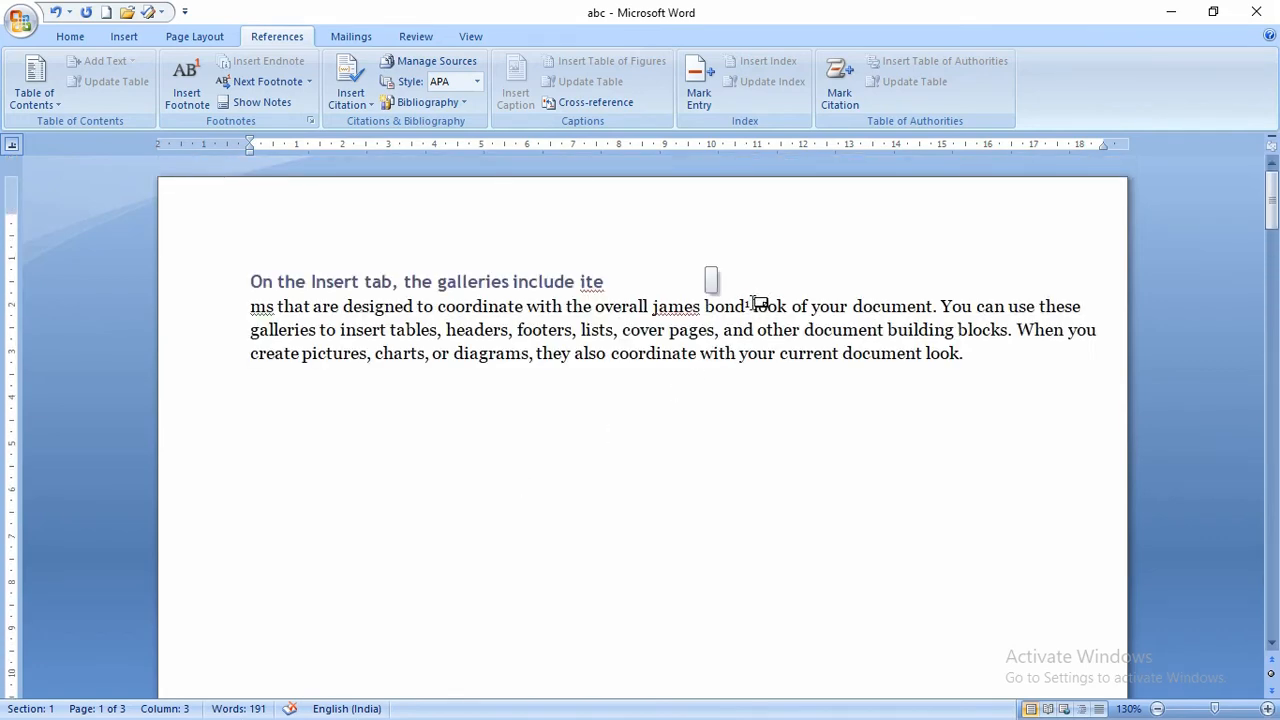
scroll(666, 371, "down", 12)
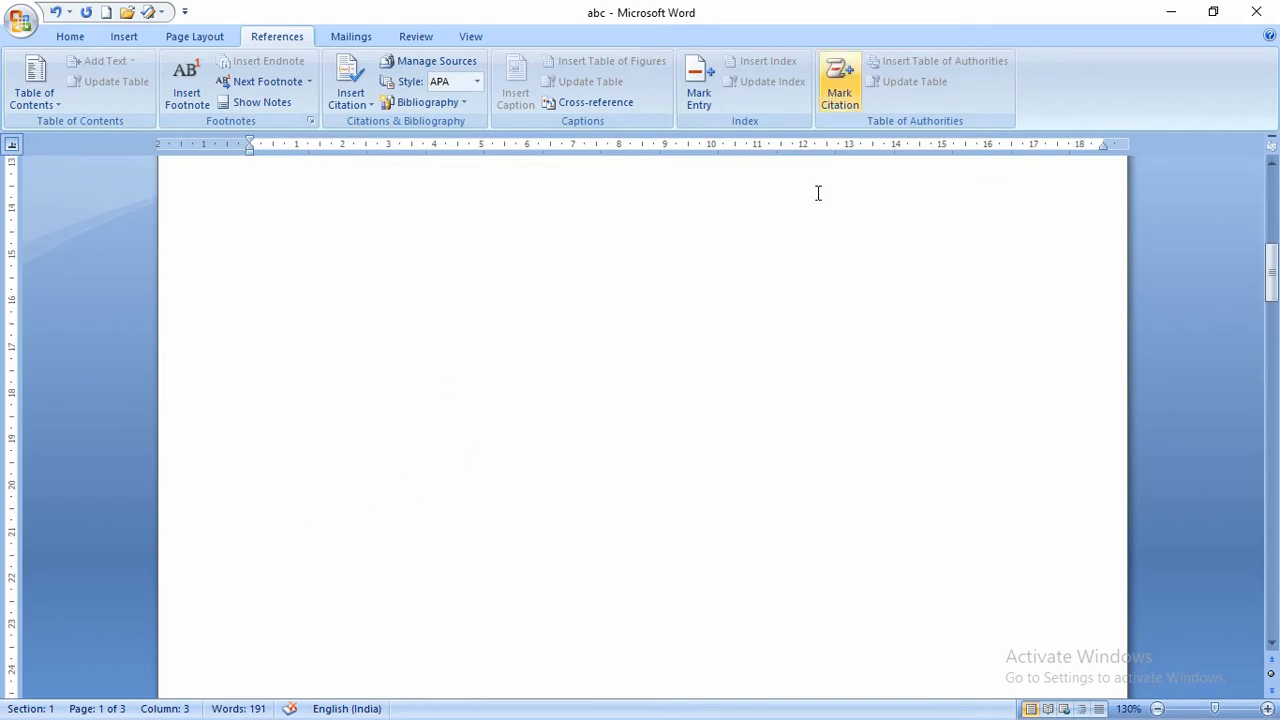
scroll(818, 193, "down", 5)
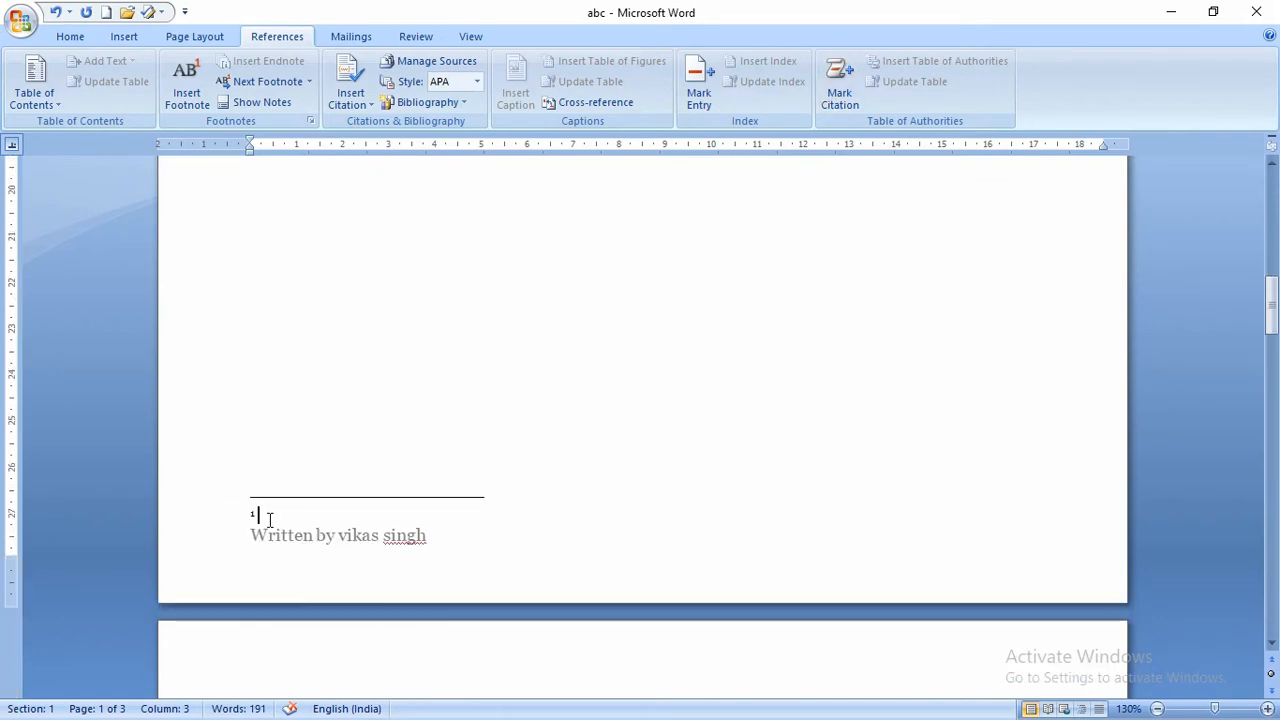
type("lksdjklsdjflksjfjklfjklf")
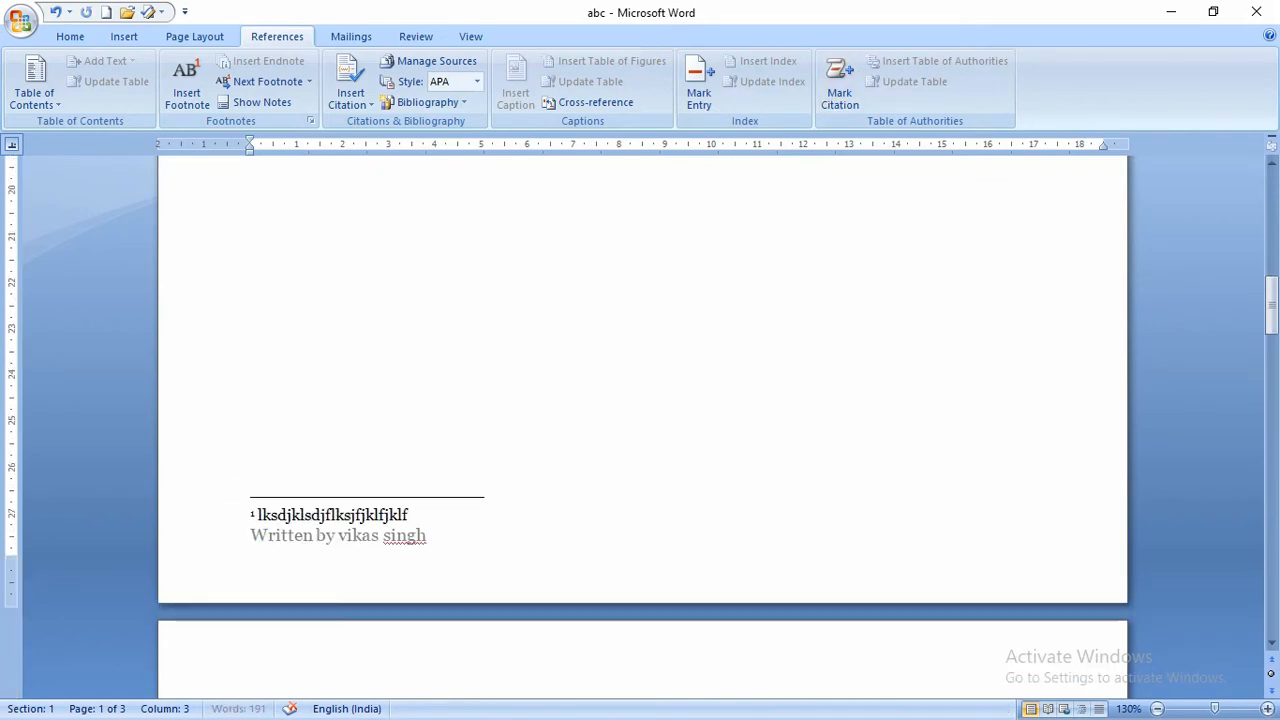
scroll(419, 353, "up", 10)
- Delete the footnote mark and the following space after 'bond' in the body text
left_click(419, 353)
scroll(419, 353, "up", 3)
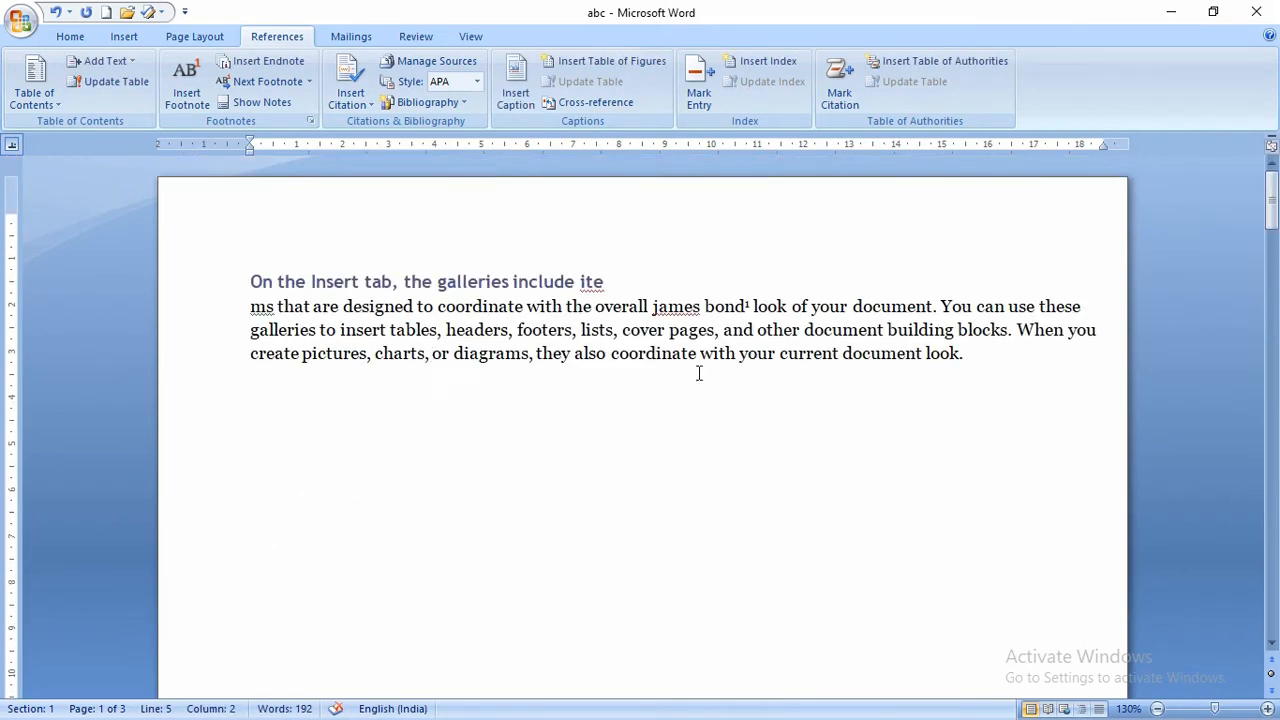
left_click(750, 306)
key("Delete")
key("BackSpace")
key("BackSpace")
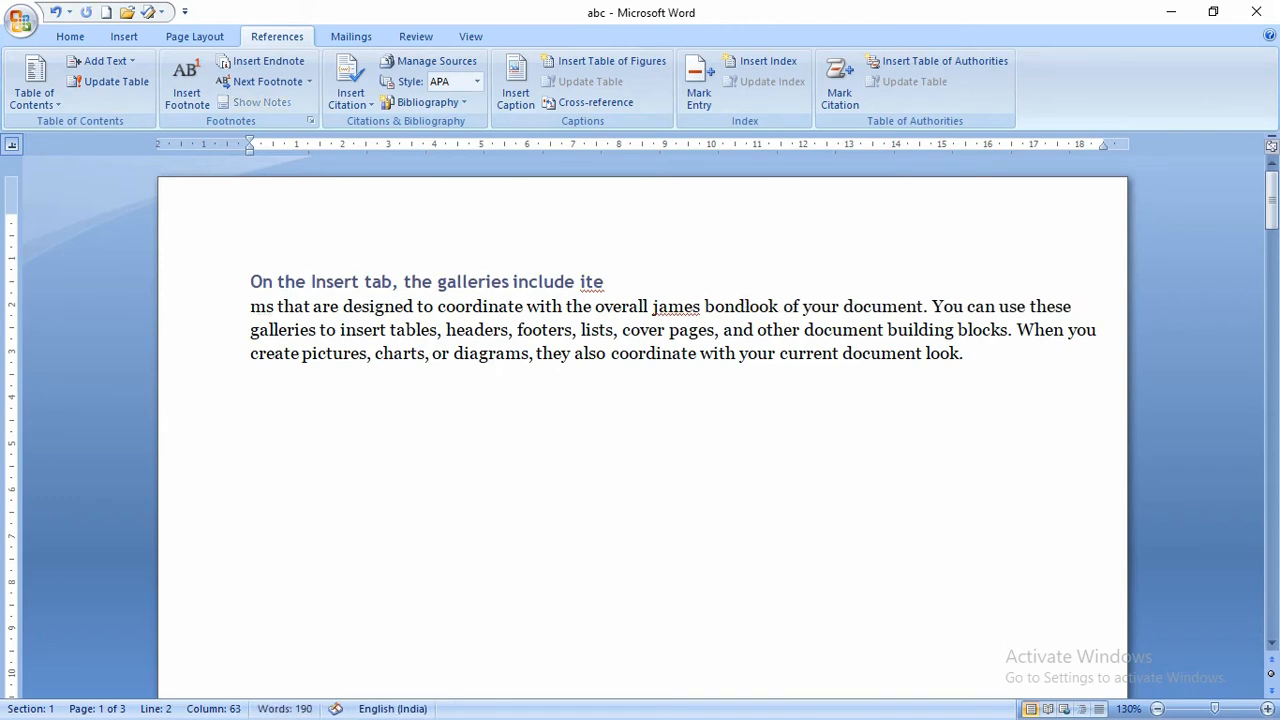
- Add an endnote after 'bond' with filler note text, then return to the top of page 1
scroll(767, 461, "down", 15)
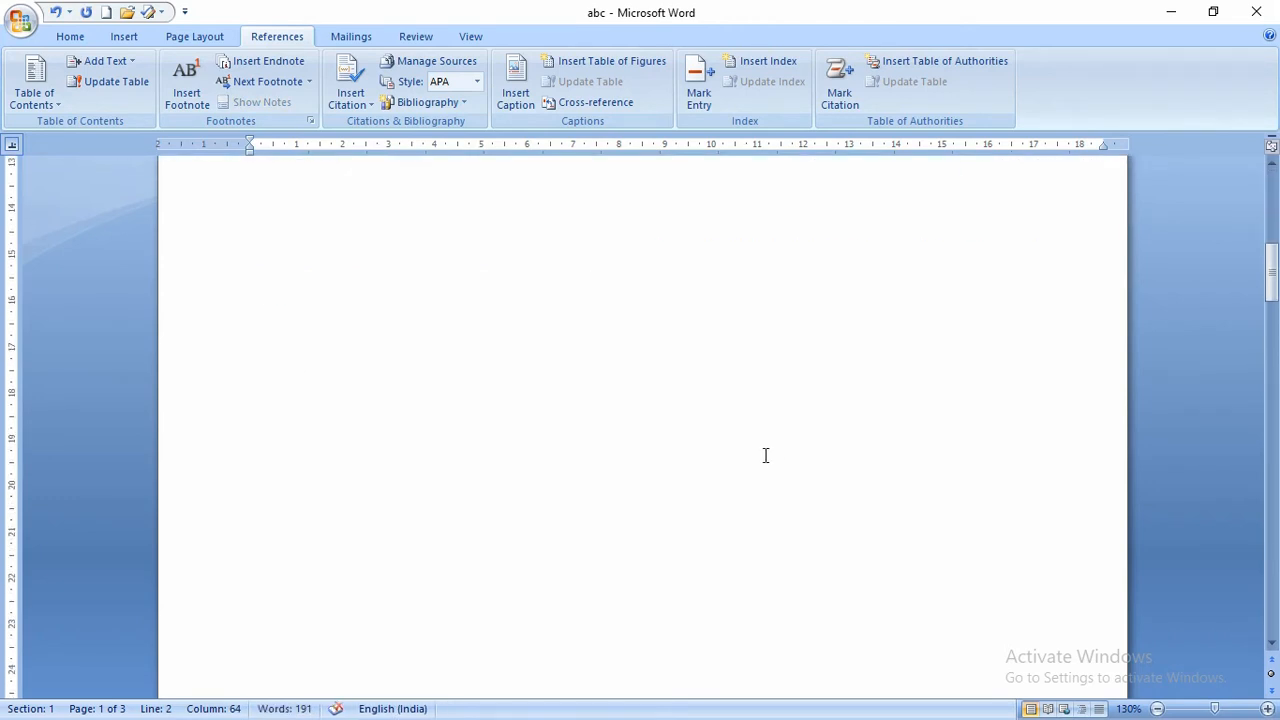
scroll(765, 454, "up", 15)
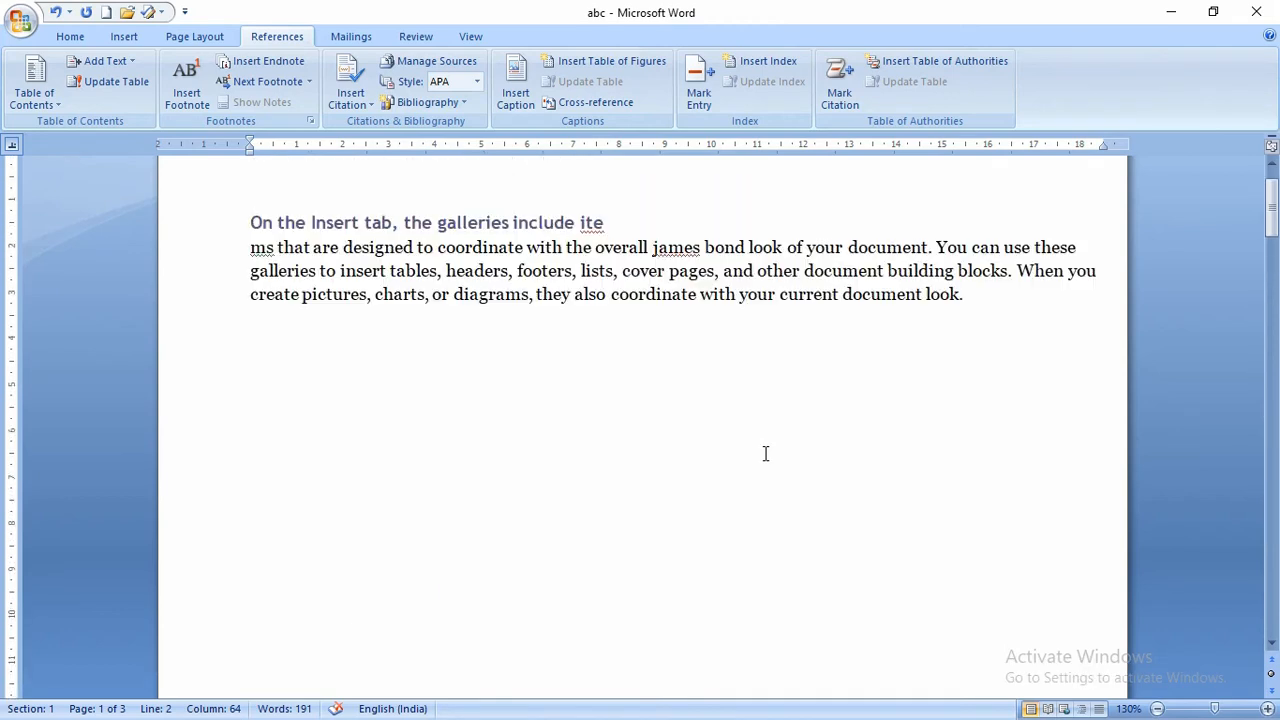
left_click(745, 305)
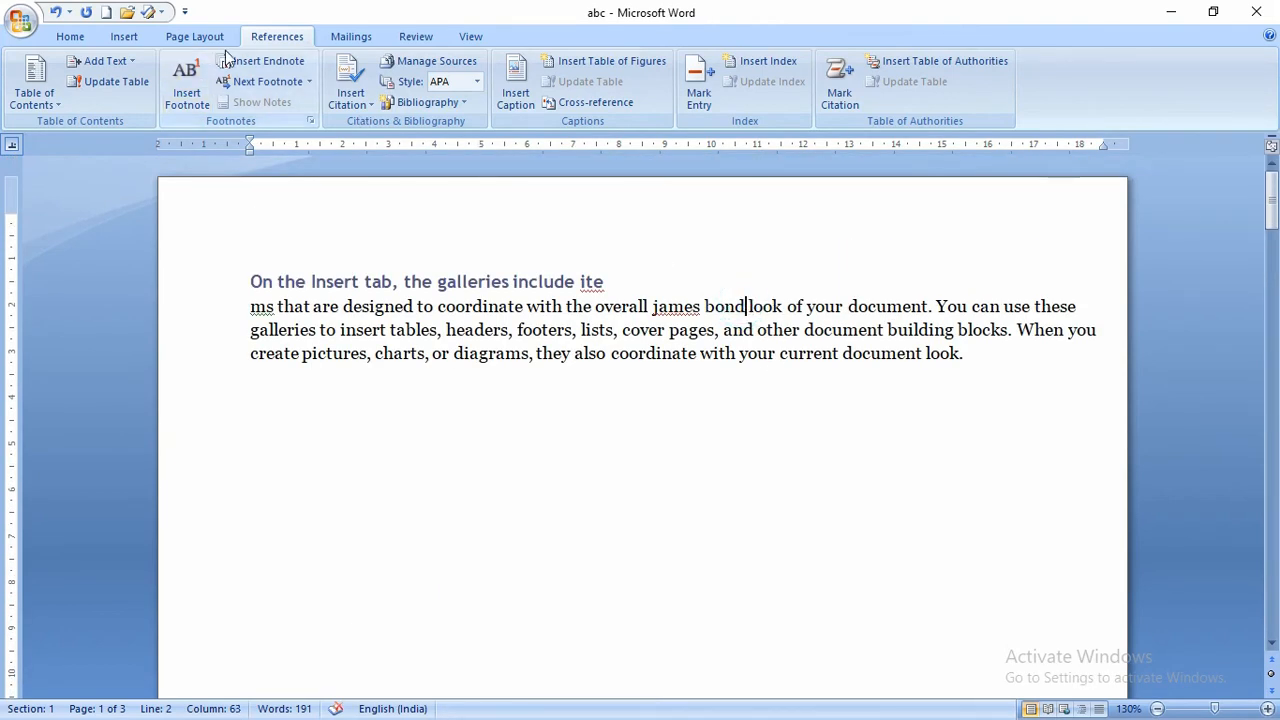
left_click(258, 60)
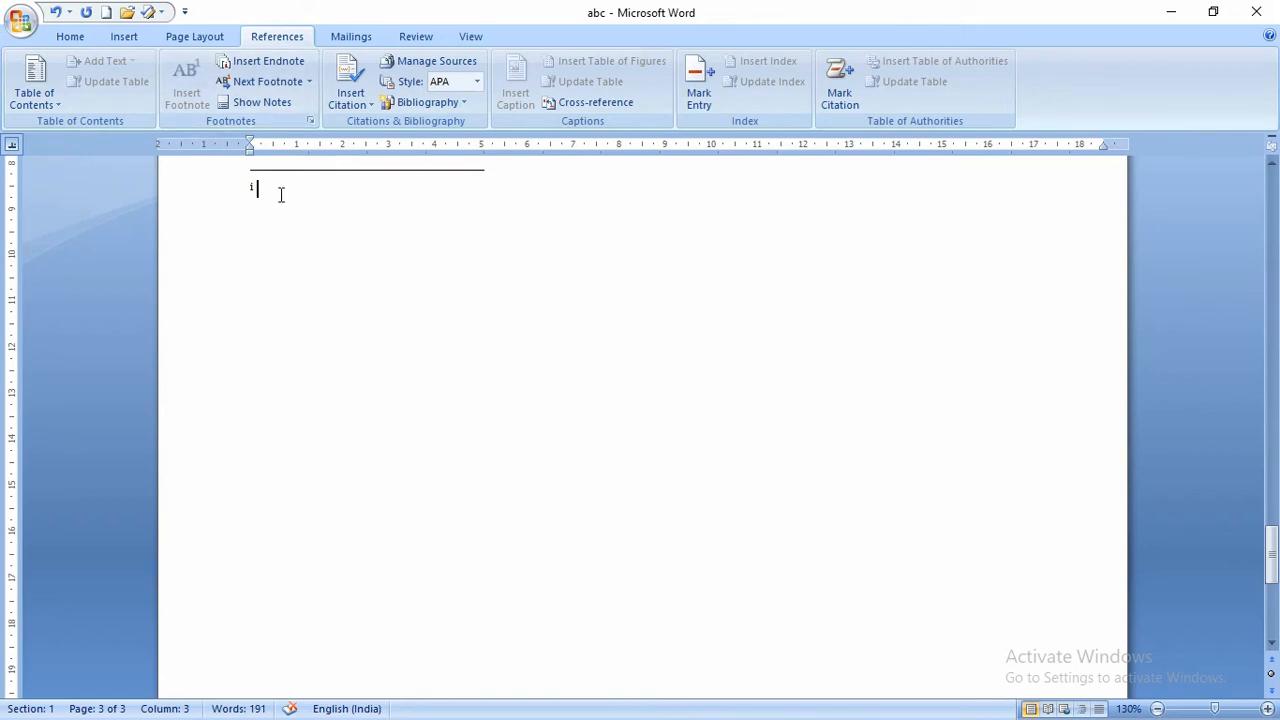
type("kjlkjlkjkljljkljklj")
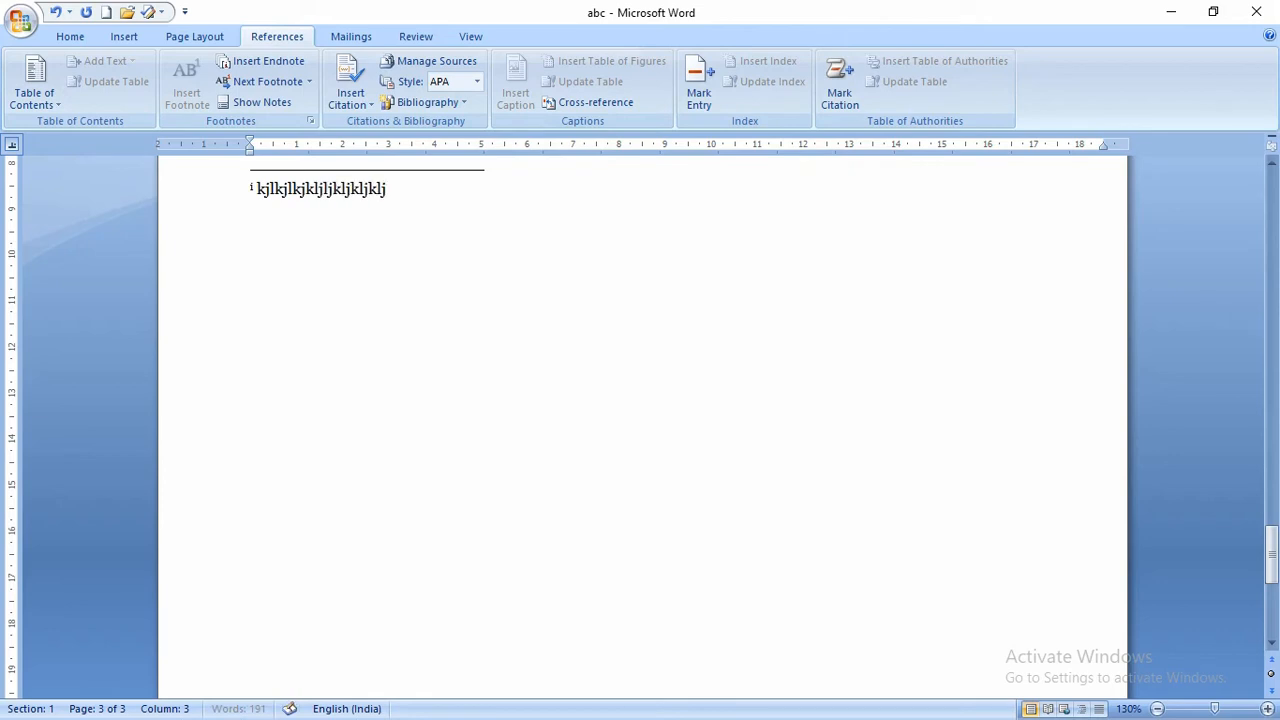
type("kljkljklj")
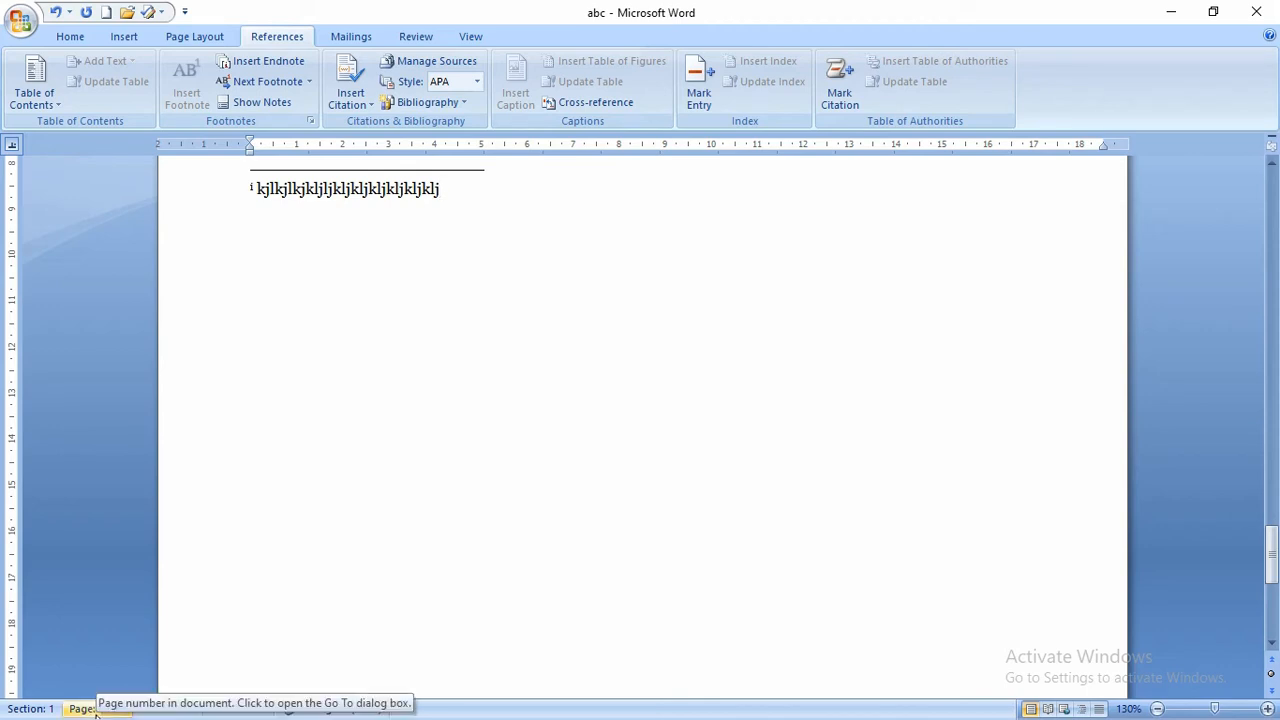
scroll(341, 371, "up", 3)
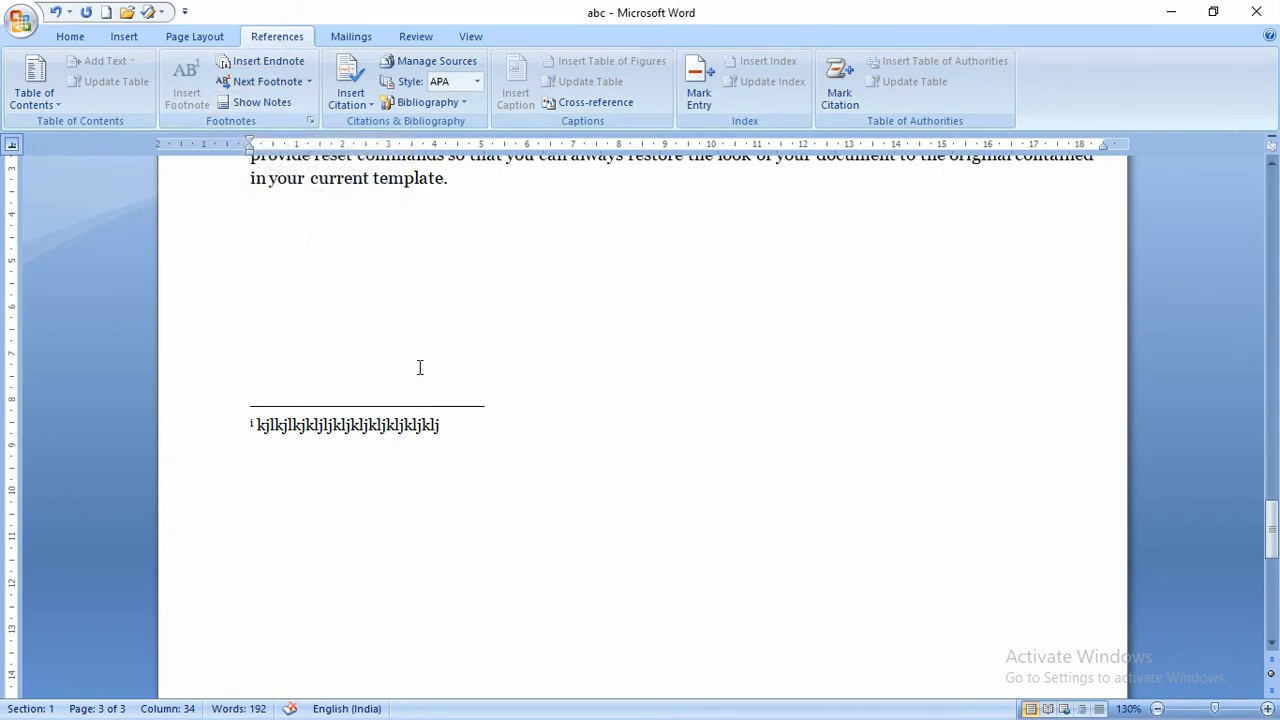
scroll(420, 367, "up", 9)
scroll(420, 367, "up", 15)
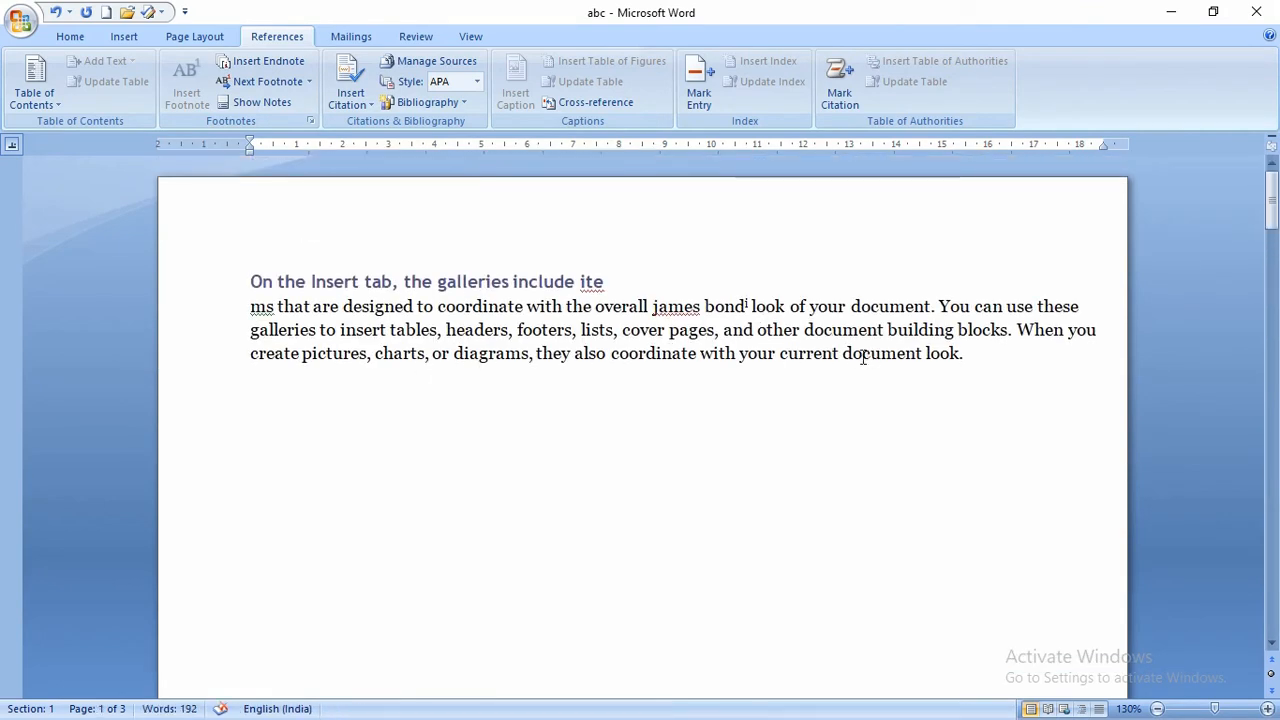
- Add a second endnote after 'current' with filler note text
left_click(839, 354)
left_click(258, 62)
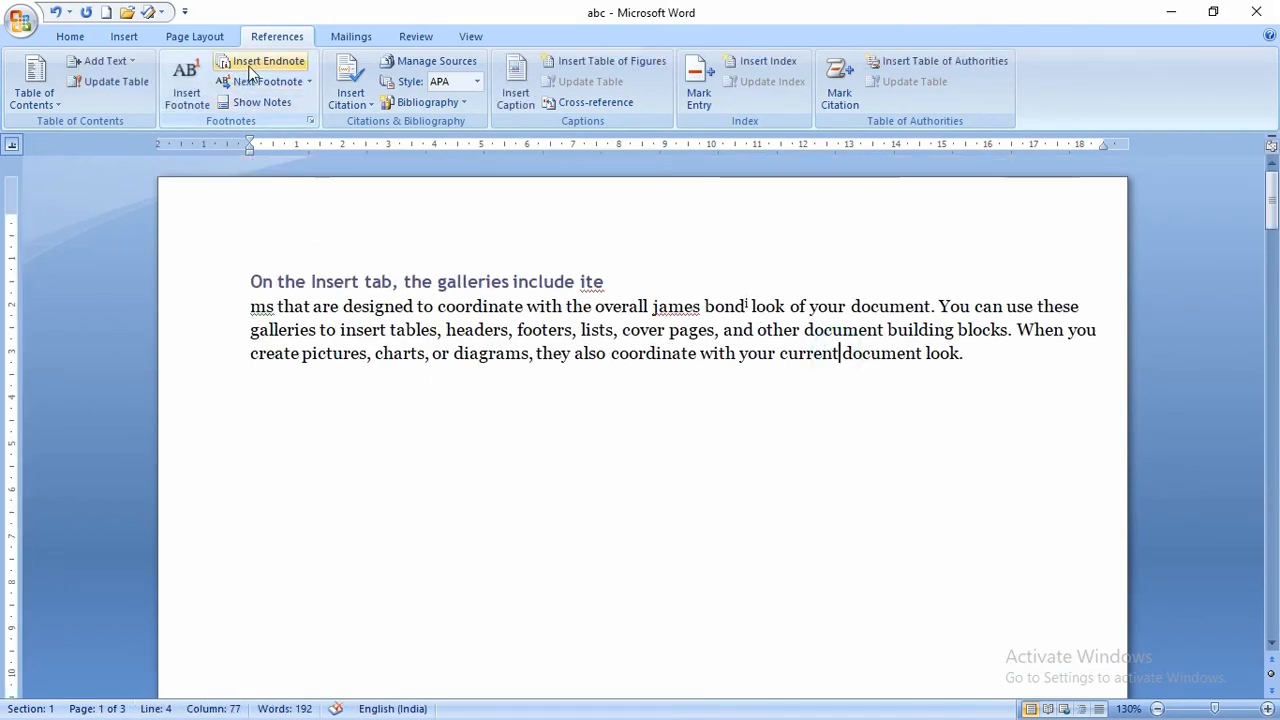
scroll(417, 229, "up", 3)
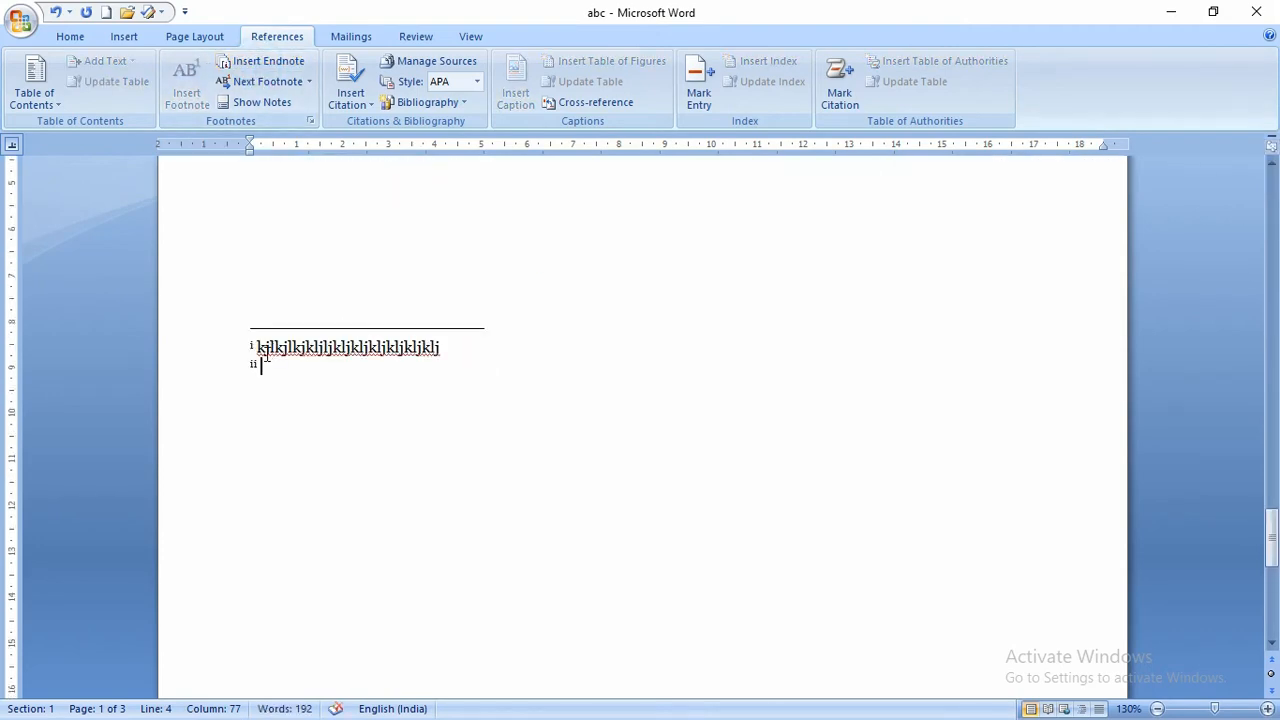
type("kjlkjkljlkjkljkljkl")
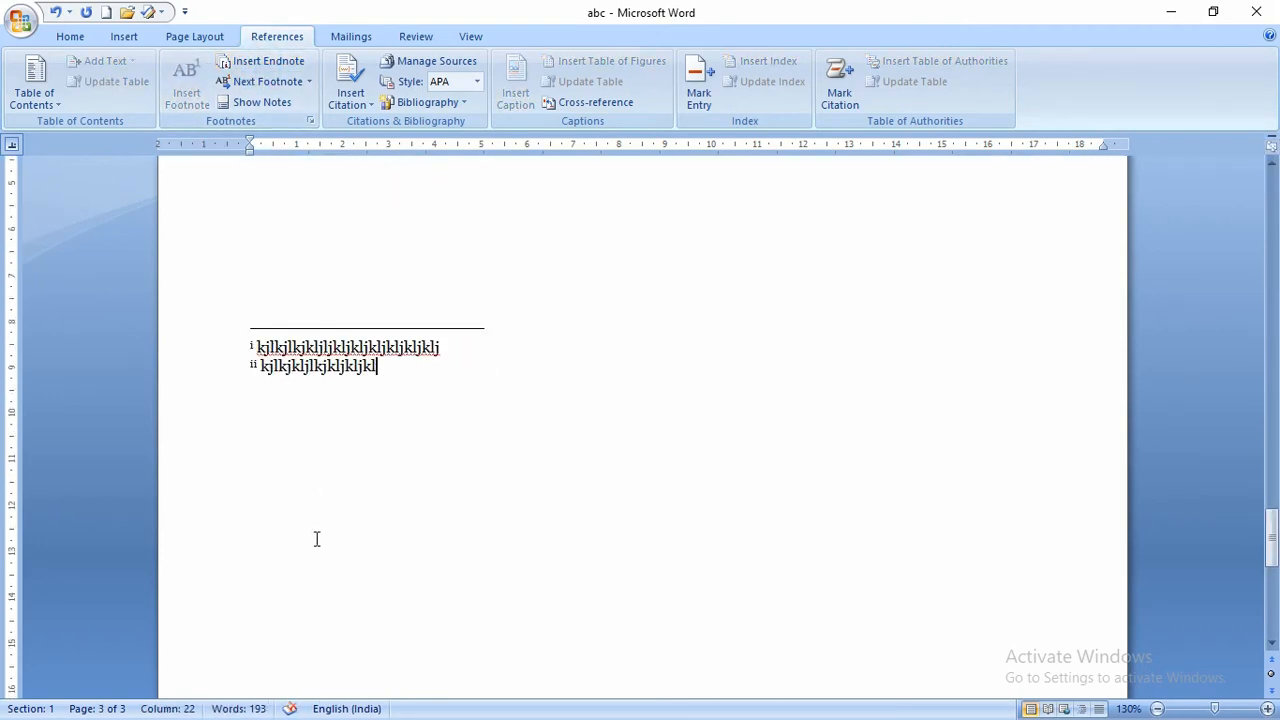
scroll(316, 539, "up", 15)
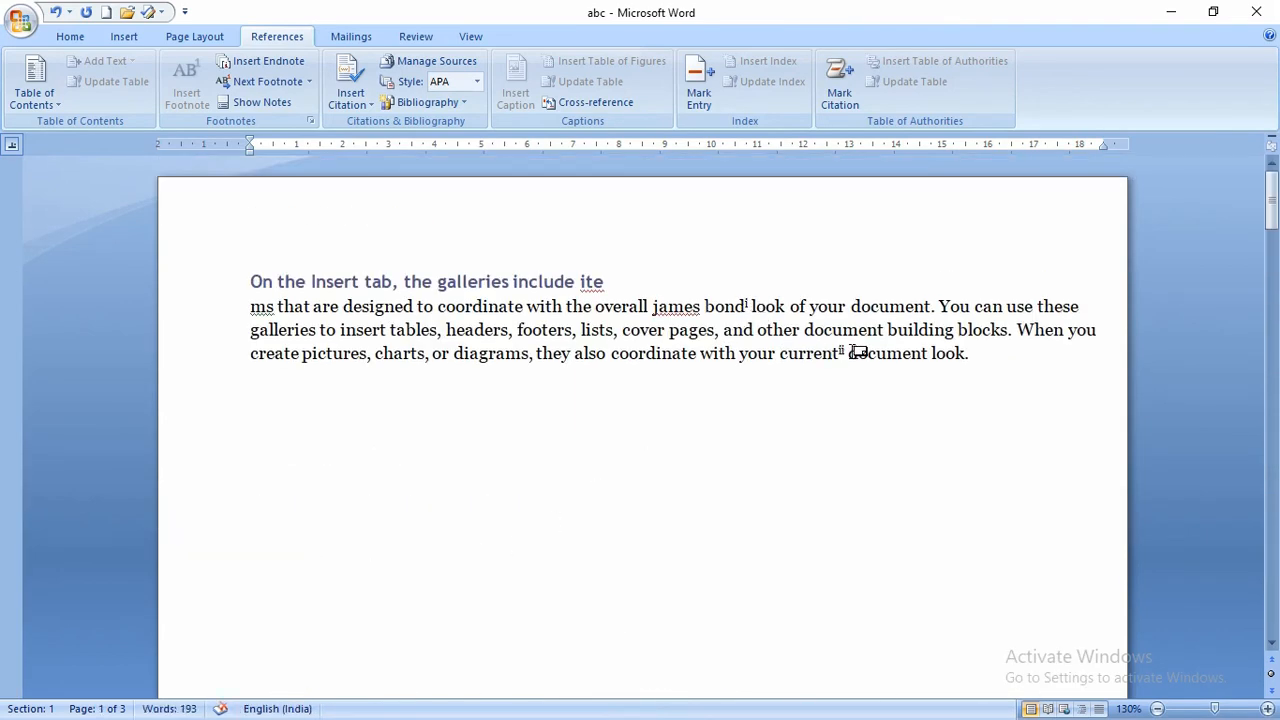
- Delete both endnote marks, after 'bond' and after 'current'
left_click(750, 308)
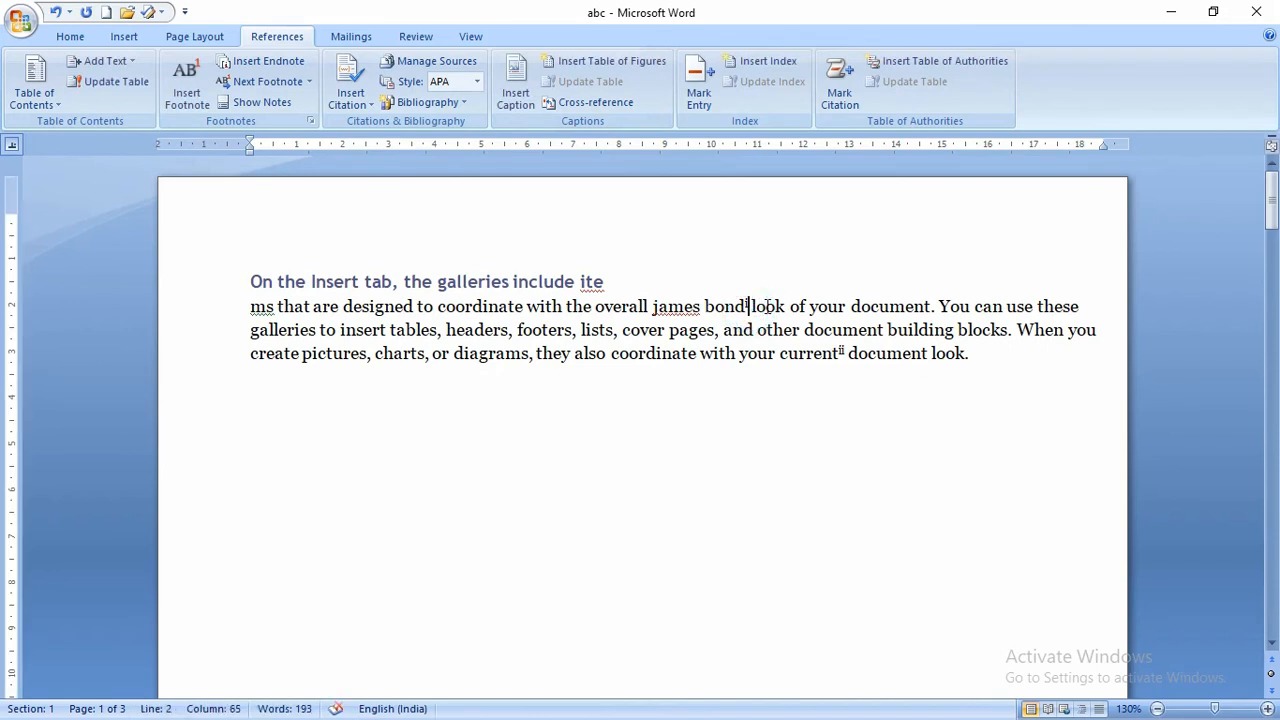
key("Delete")
key("Delete")
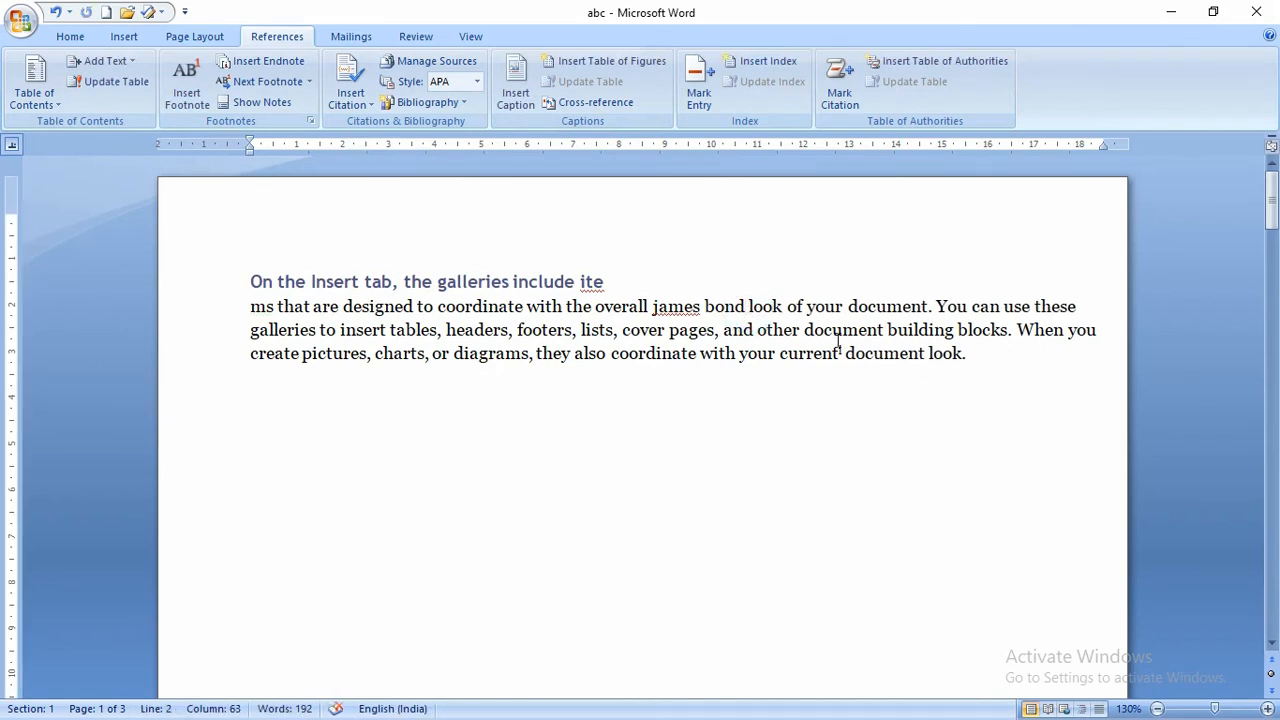
left_click(845, 352)
key("BackSpace")
key("BackSpace")
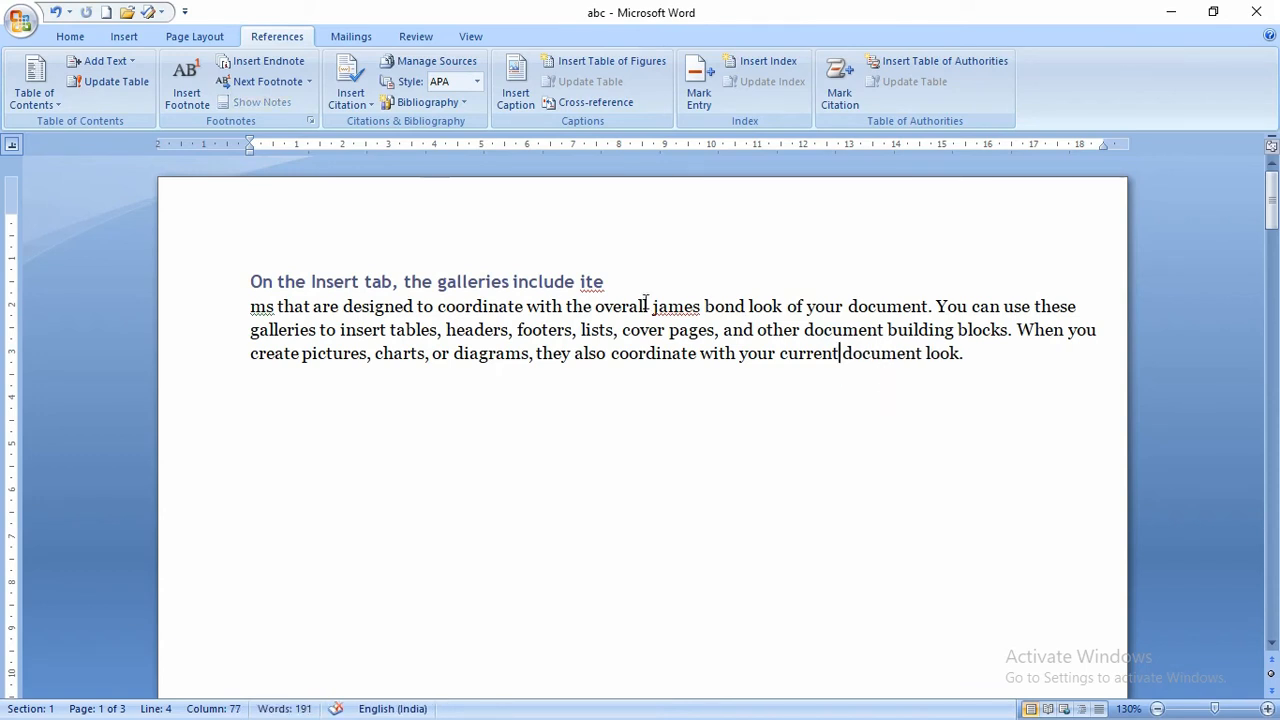
left_click(309, 82)
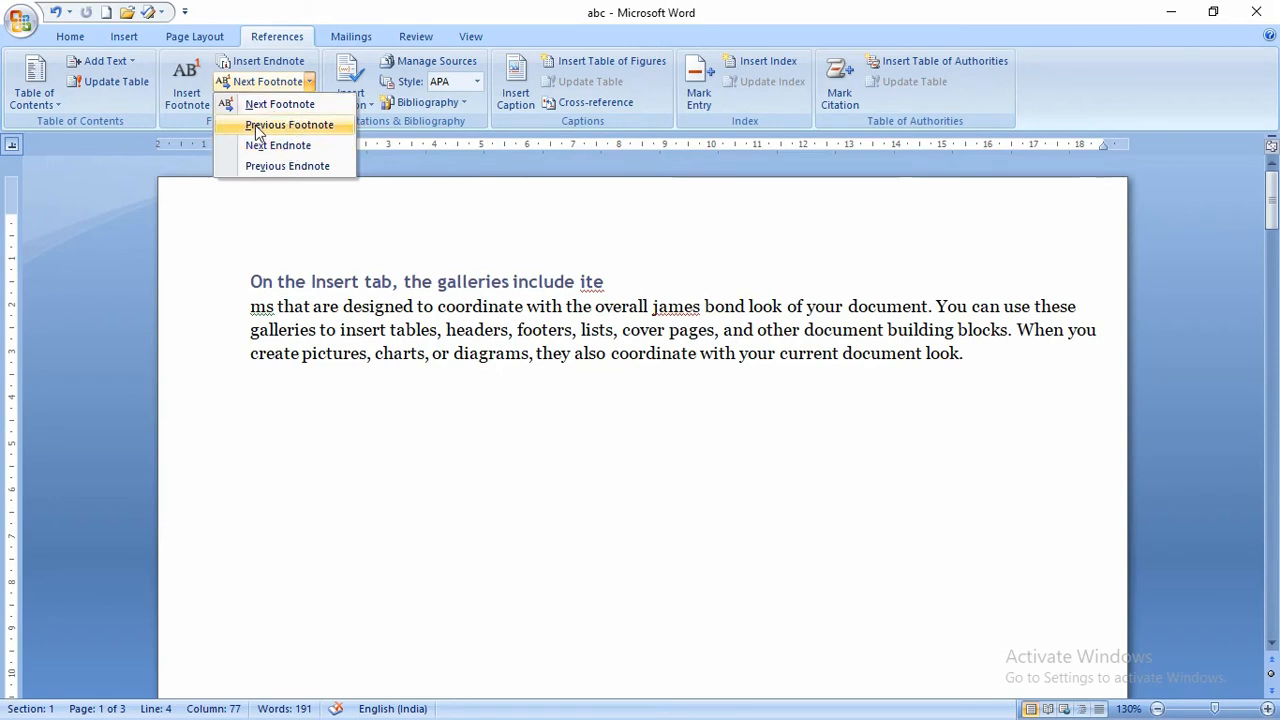
left_click(301, 210)
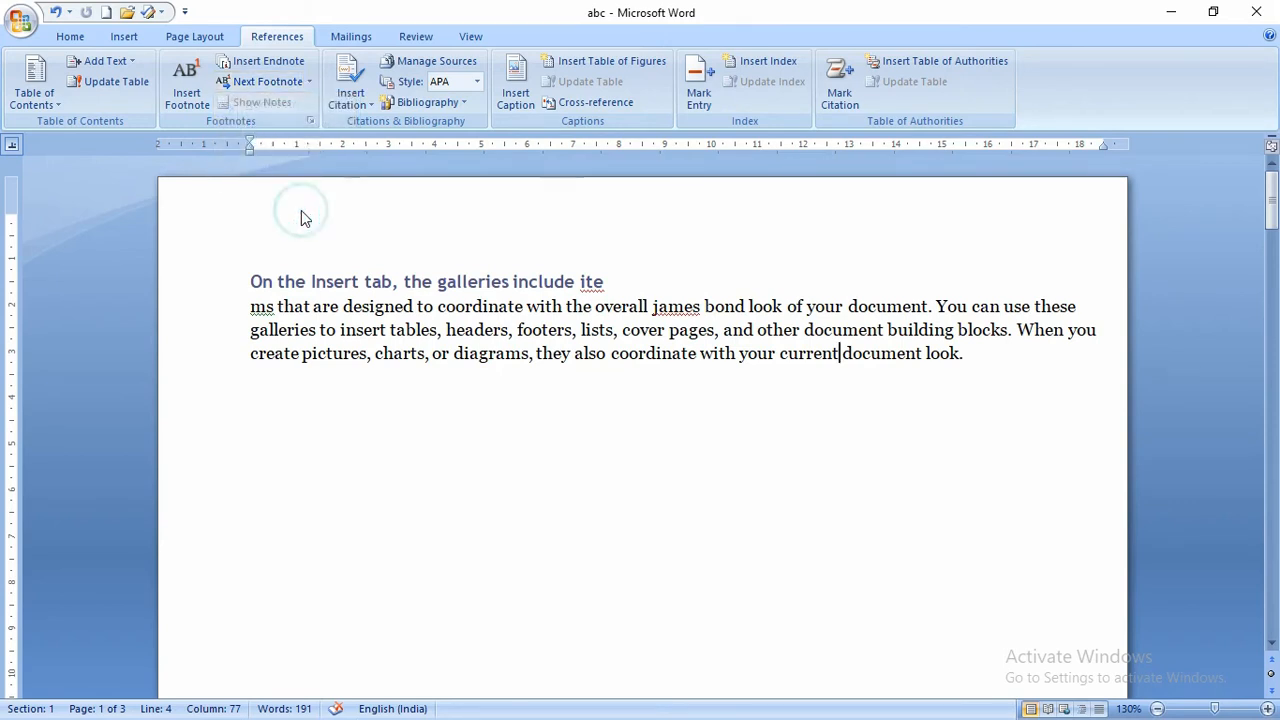
left_click(310, 121)
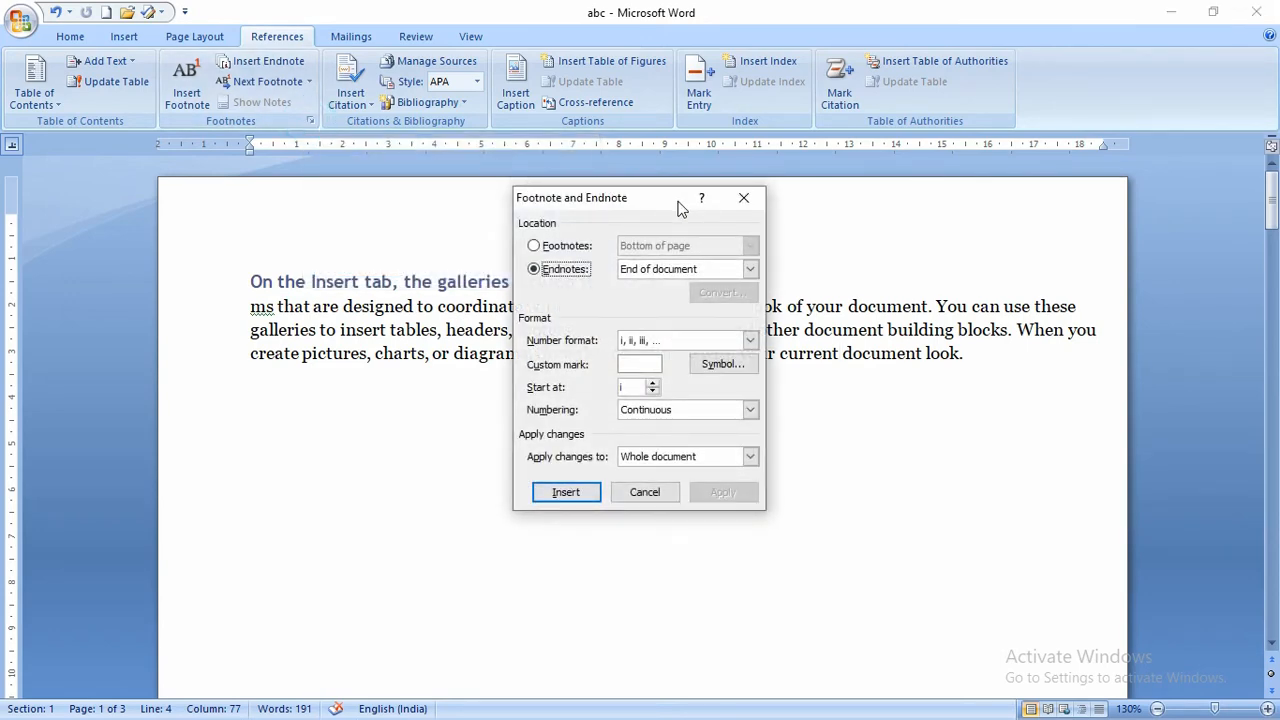
left_click_drag(660, 198, 424, 123)
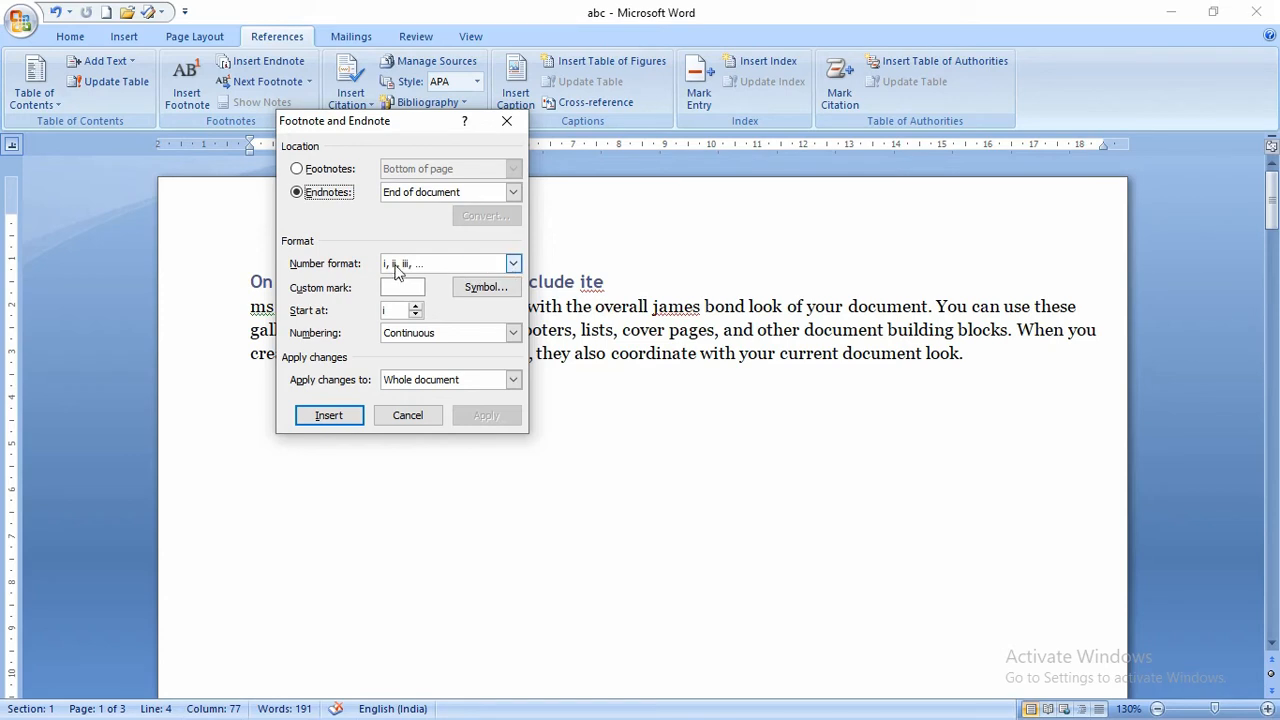
left_click(513, 263)
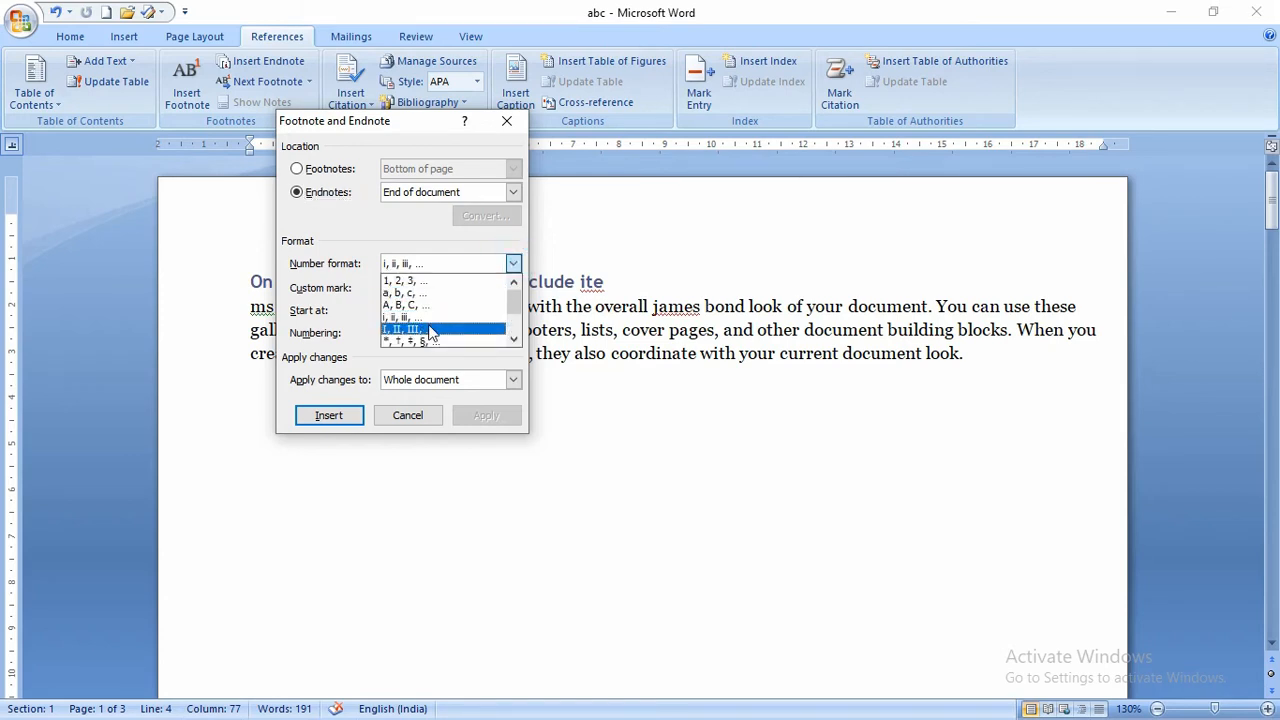
scroll(410, 325, "down", 2)
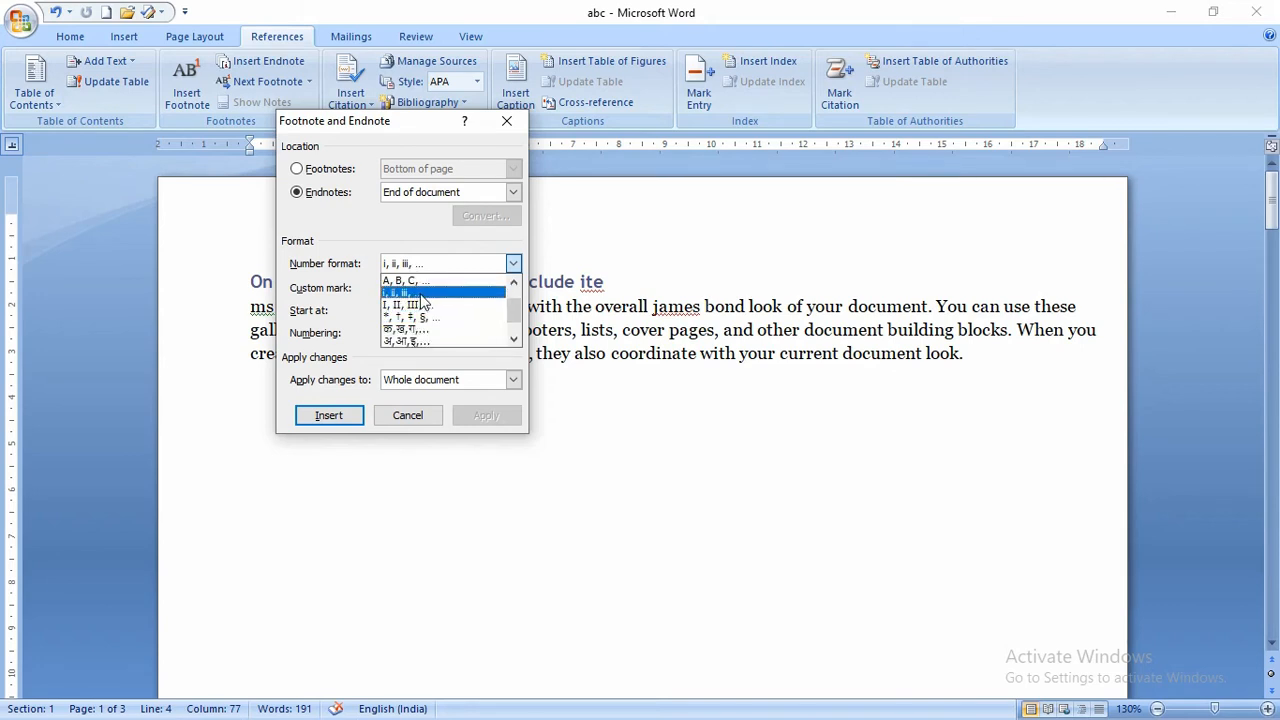
left_click(386, 230)
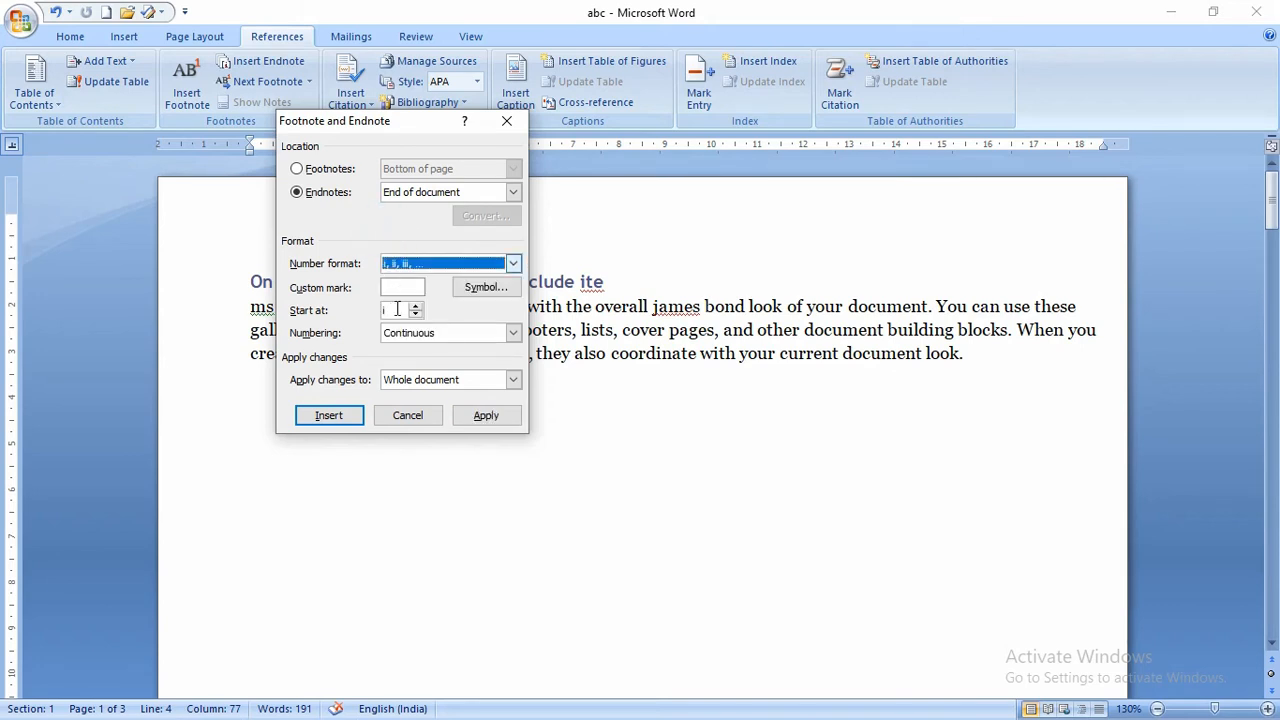
left_click(416, 419)
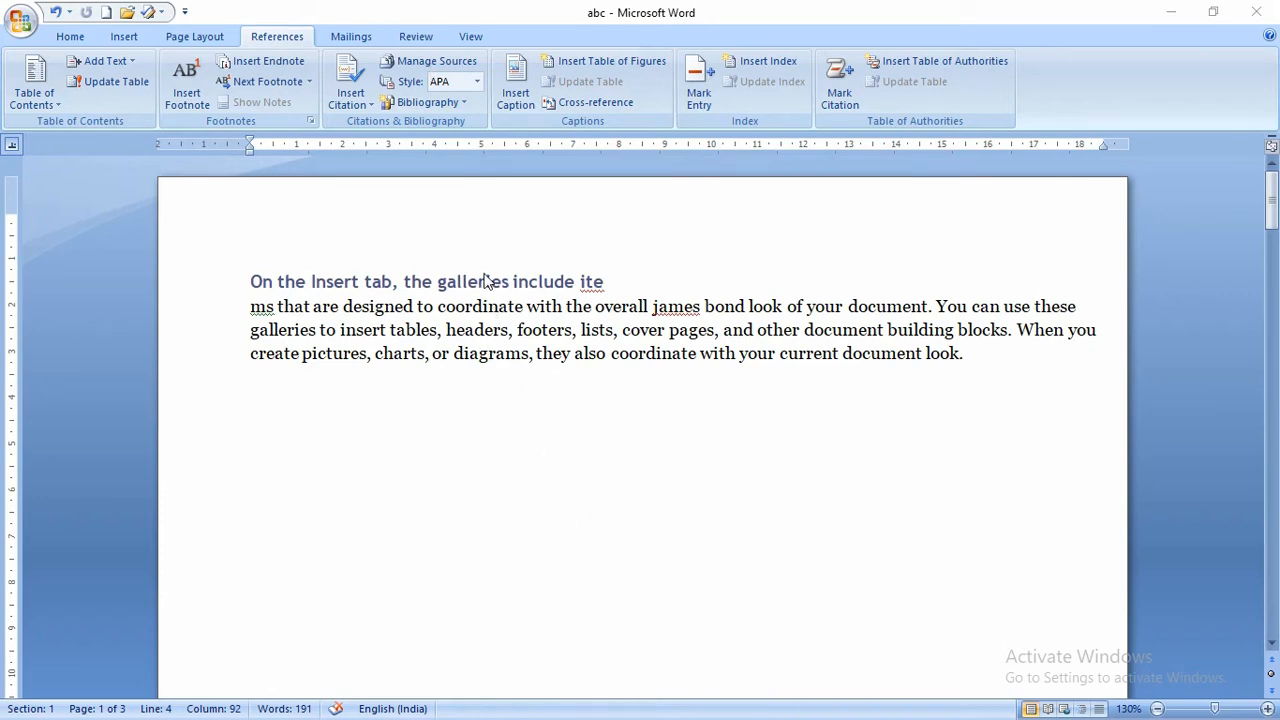
- Open the Create Source form for a new citation source below the paragraph
left_click(370, 104)
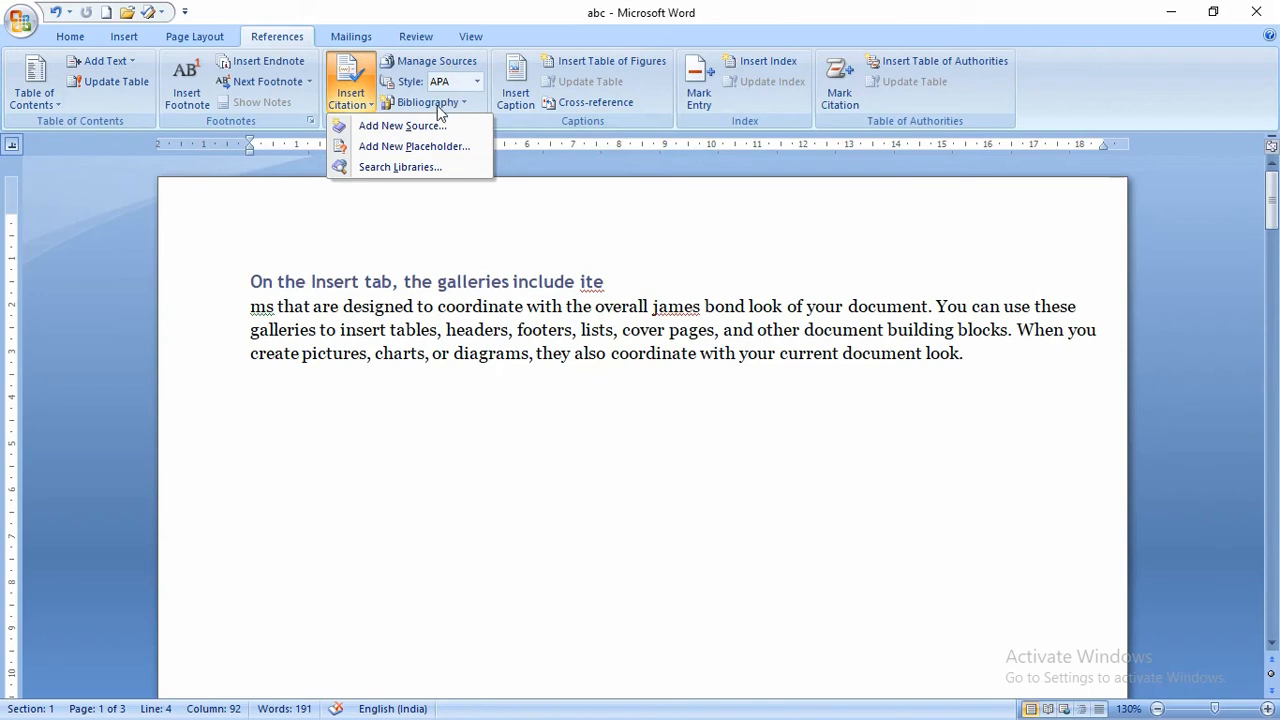
left_click(470, 260)
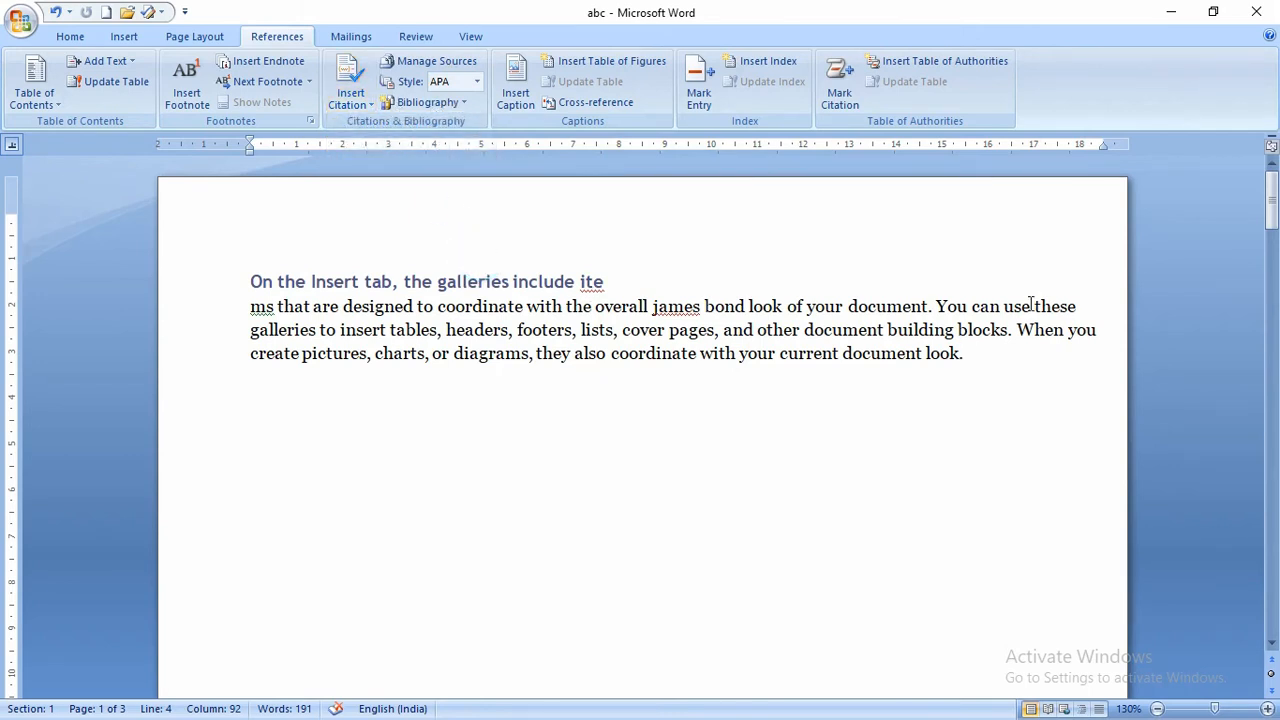
left_click_drag(980, 349, 251, 286)
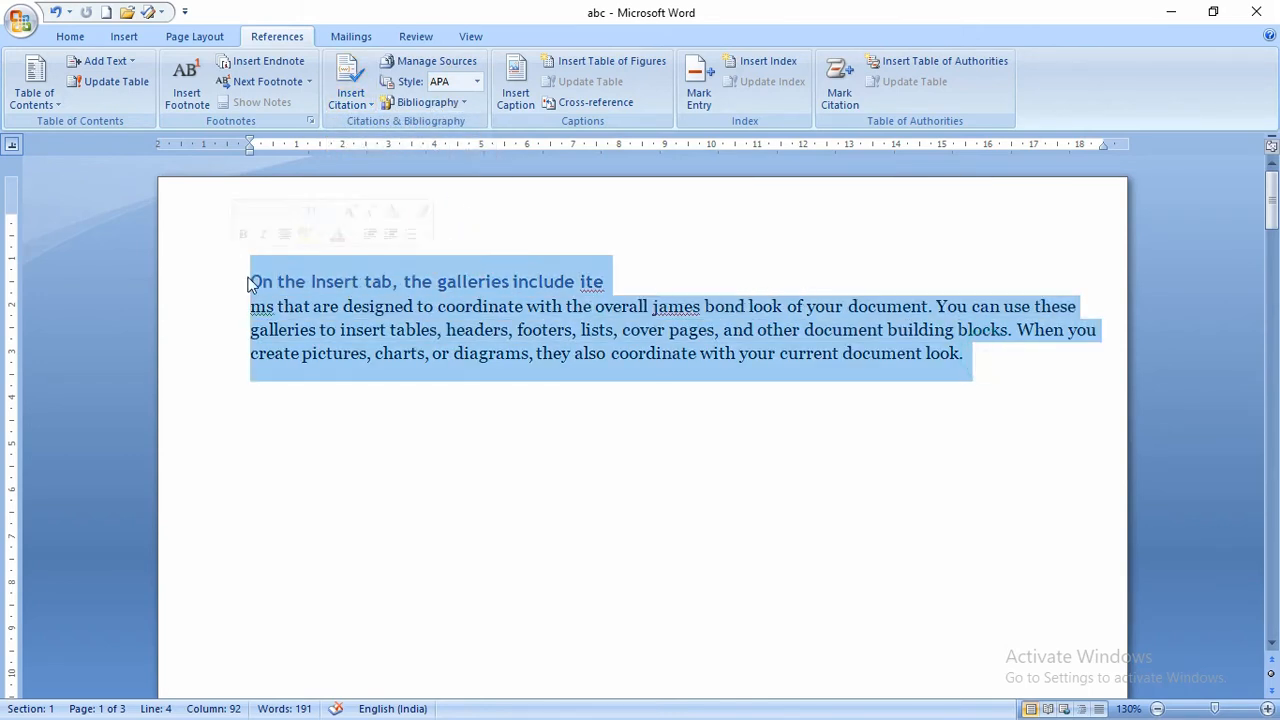
left_click(995, 368)
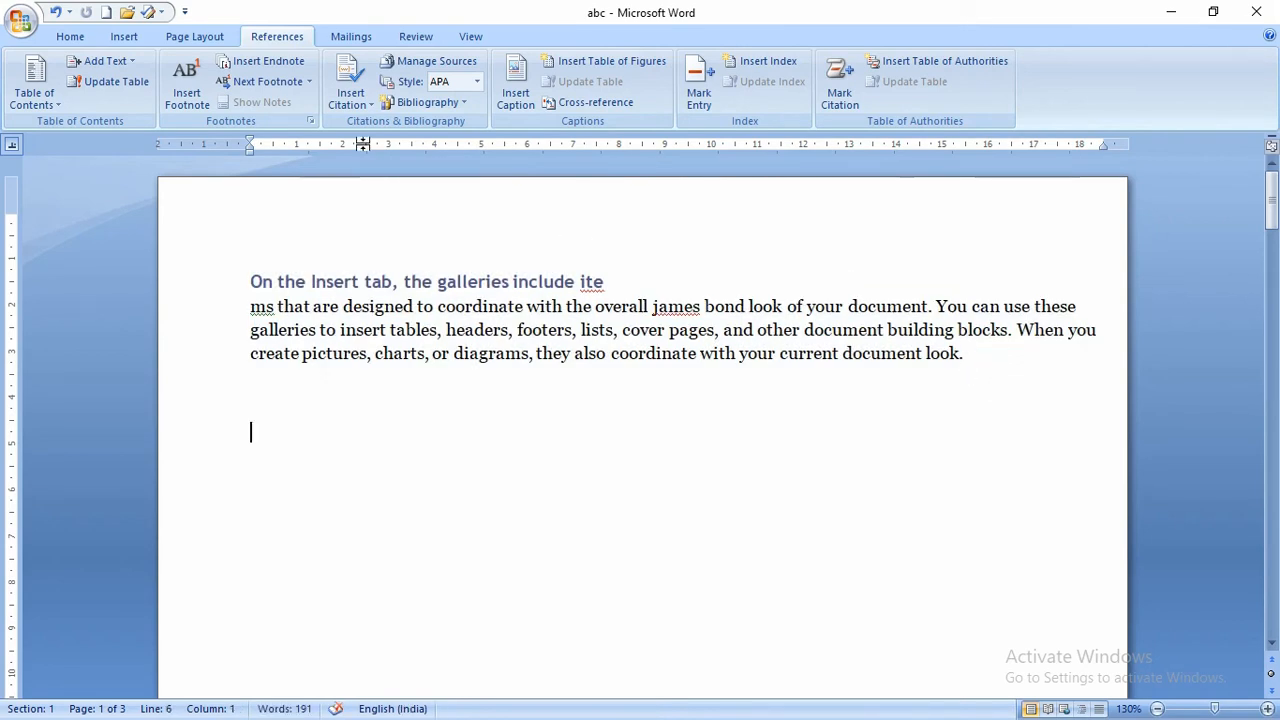
left_click(352, 98)
left_click(381, 128)
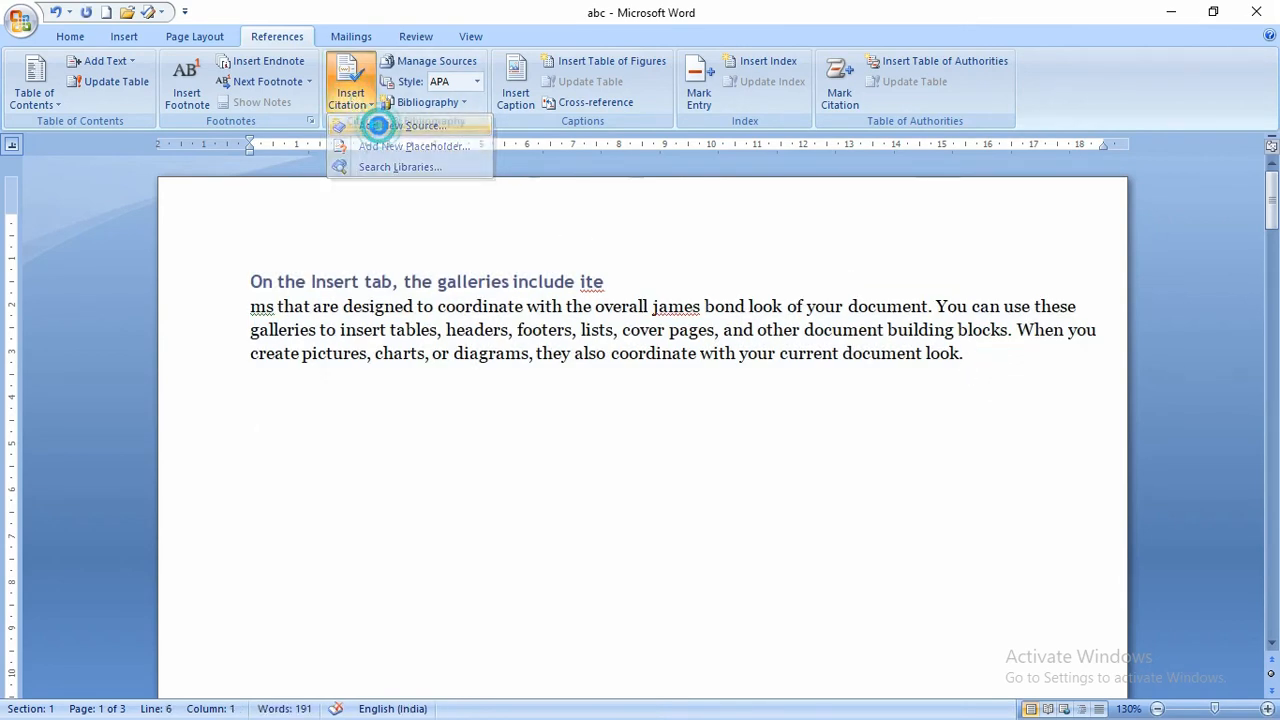
left_click_drag(557, 229, 577, 172)
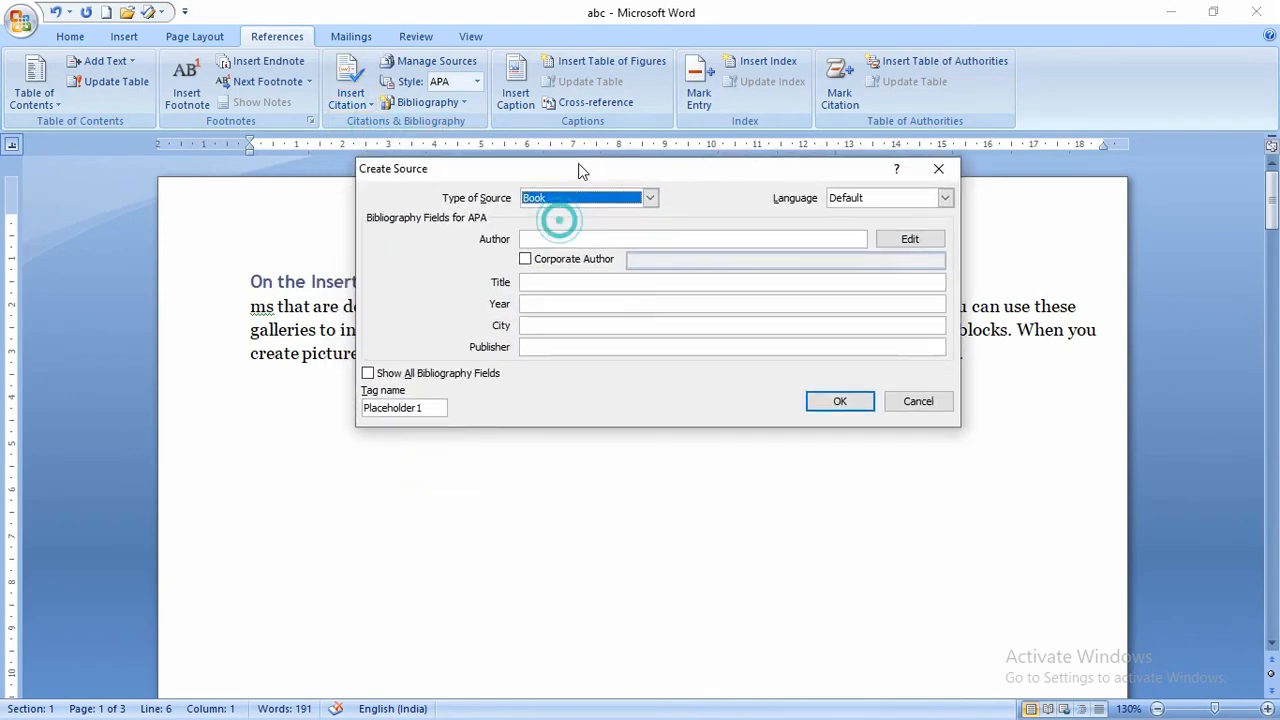
- Create the Book source 'Khiladi' (1999, Kanpur, publisher Vika) and insert its citation
left_click(561, 238)
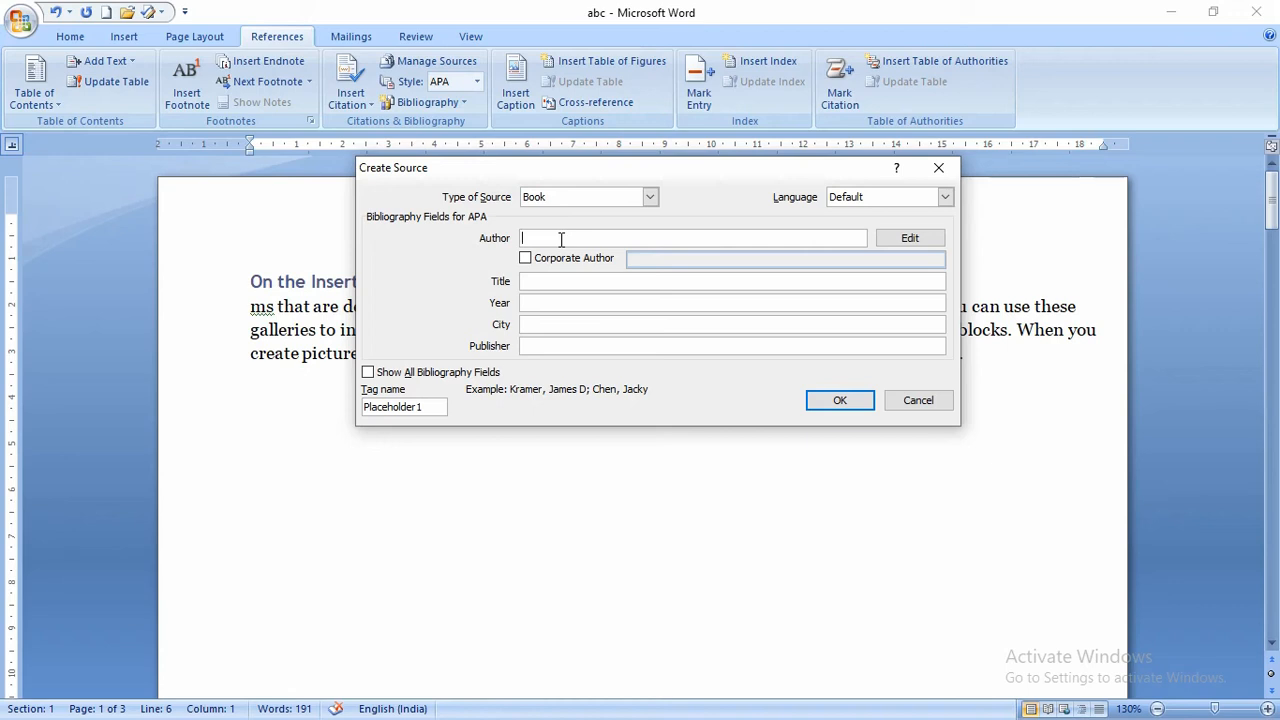
type("Akshay Kumar")
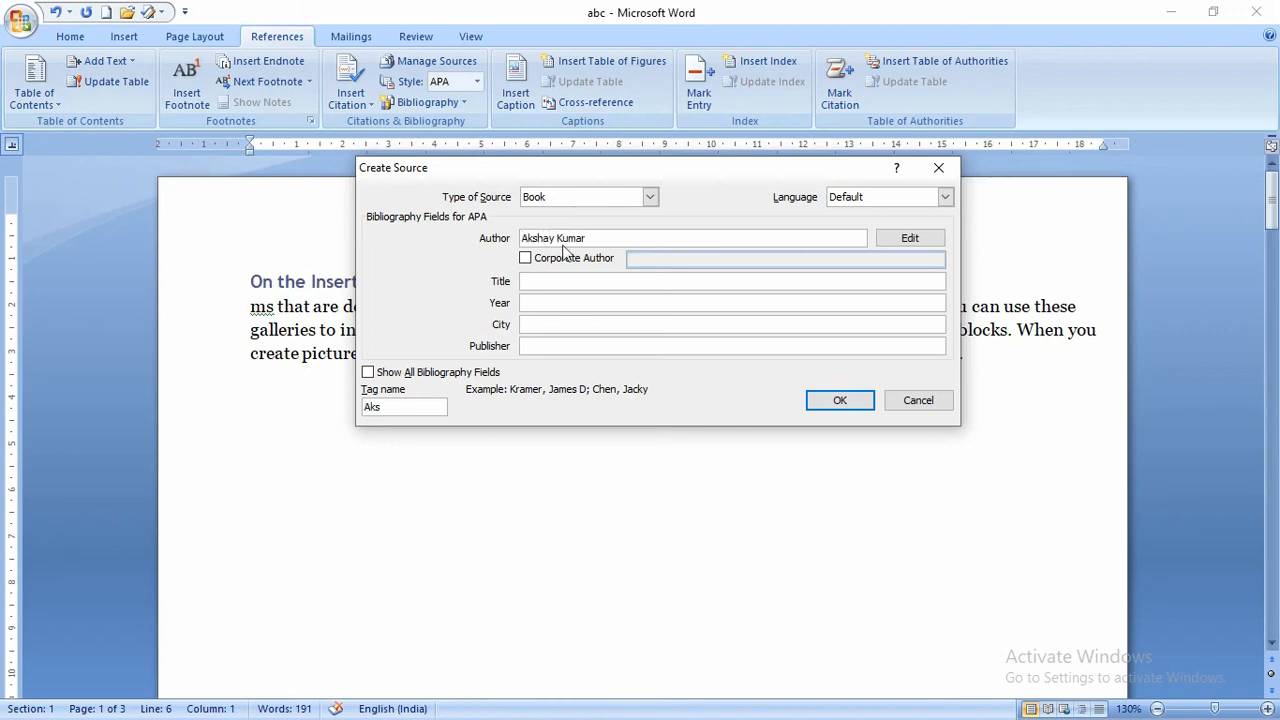
left_click(606, 280)
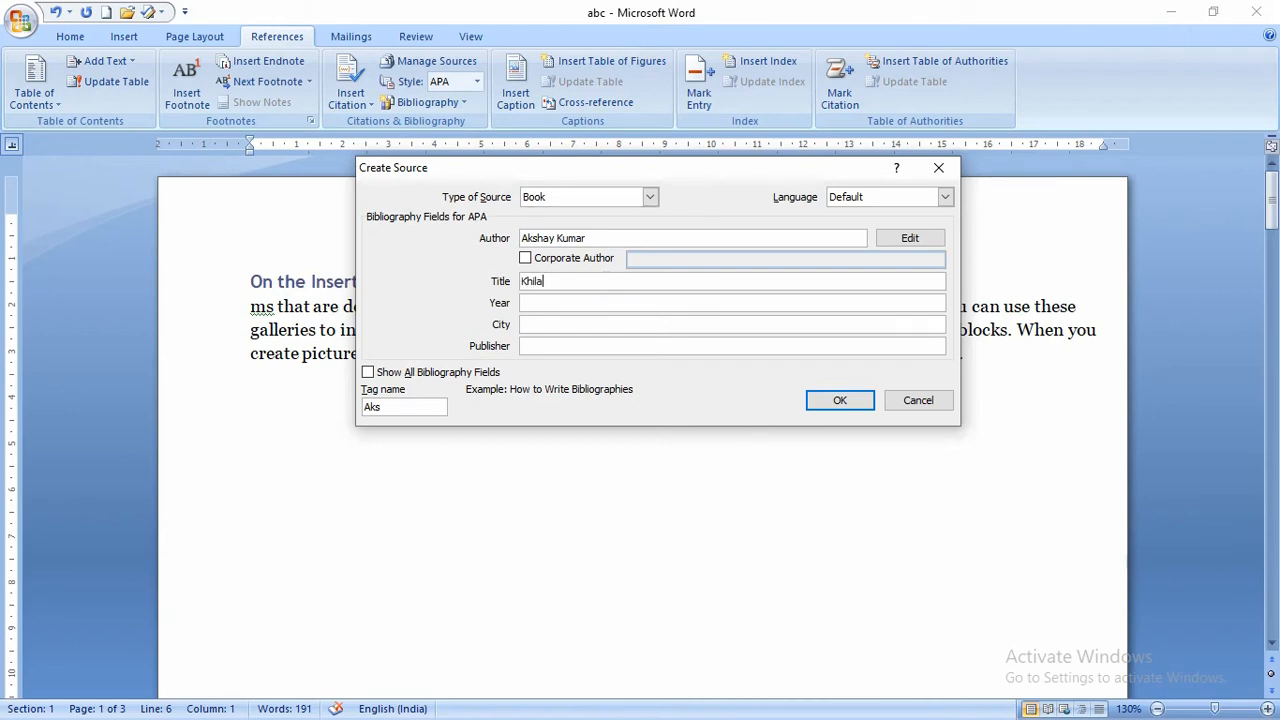
key("Tab")
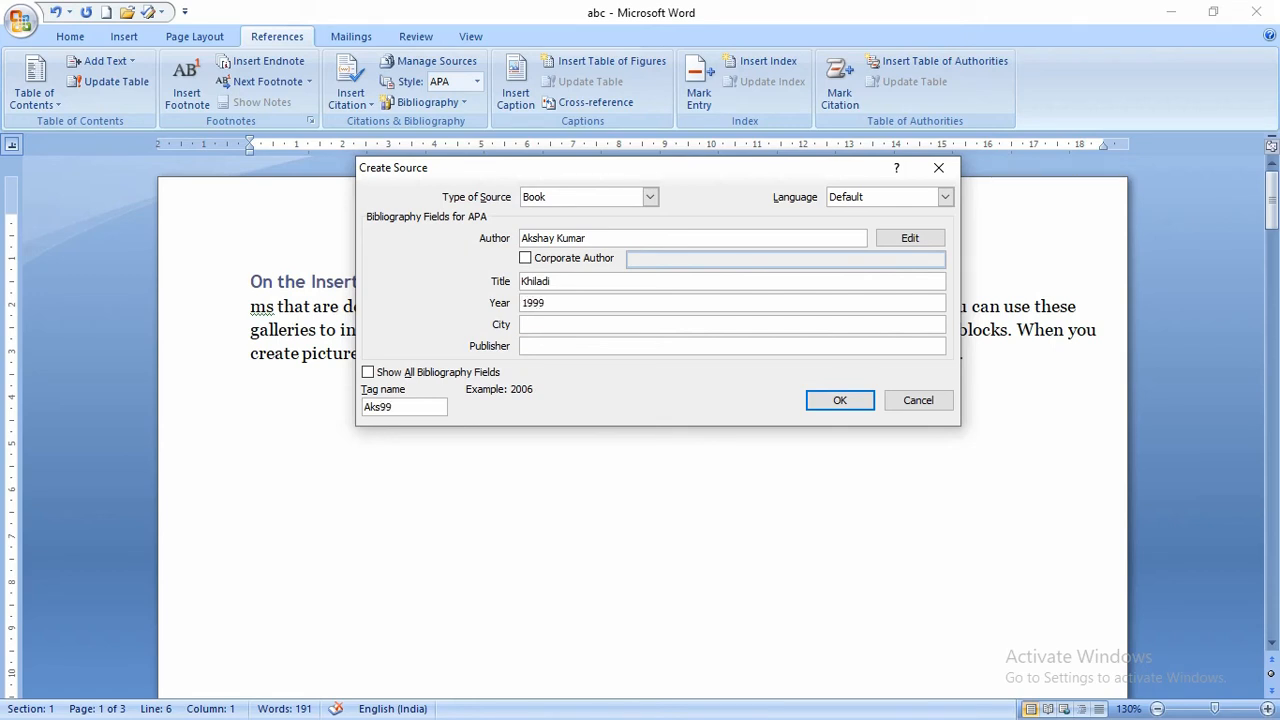
key("Tab")
type("Kanpur")
key("Tab")
type("Vika")
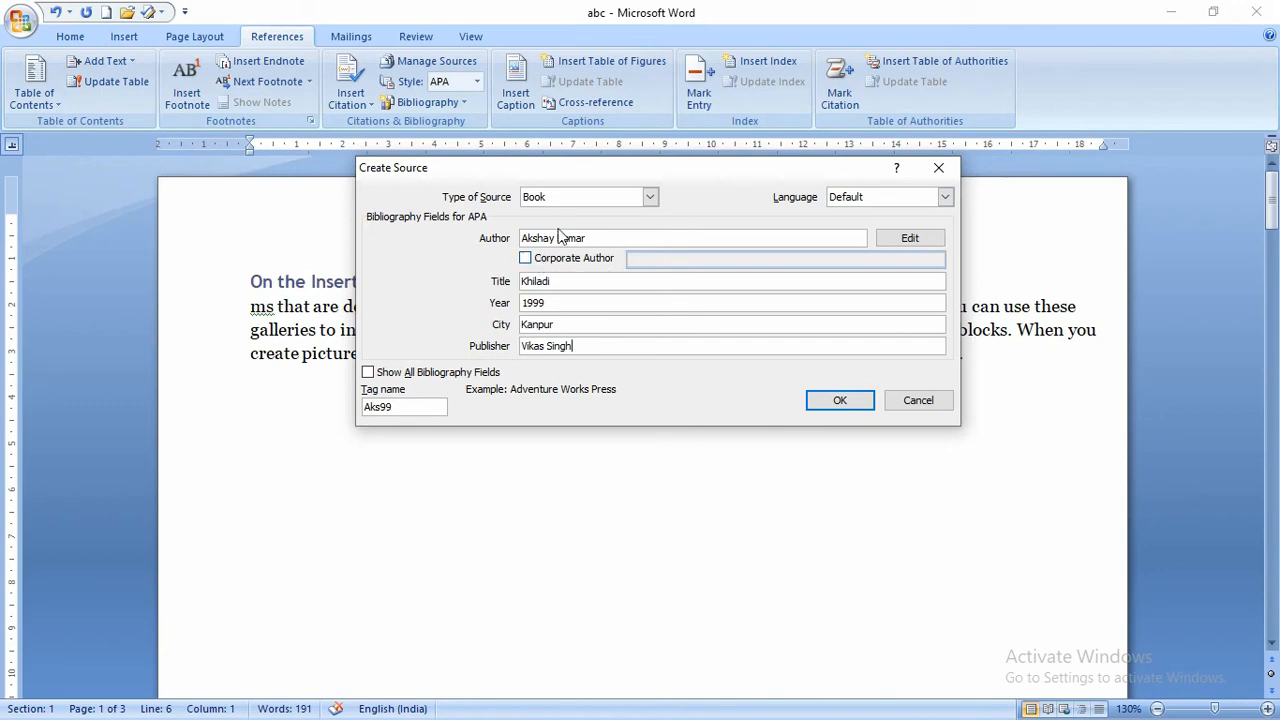
left_click(837, 402)
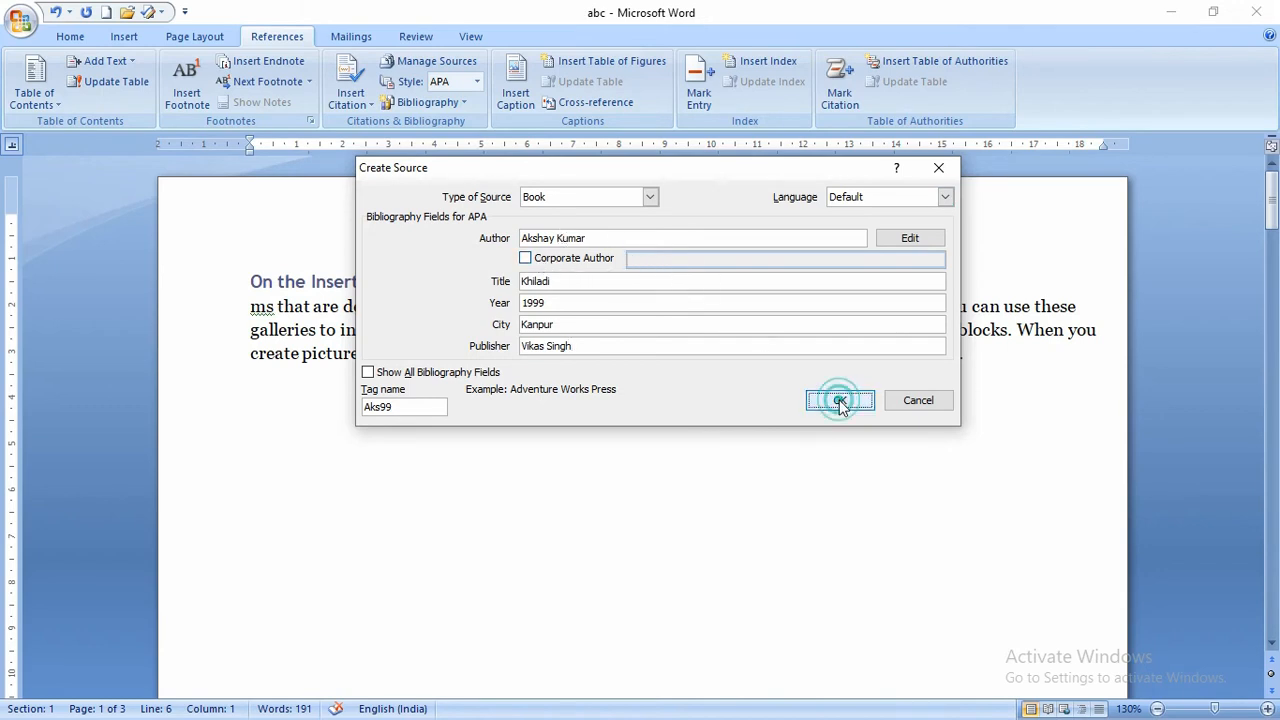
left_click(352, 92)
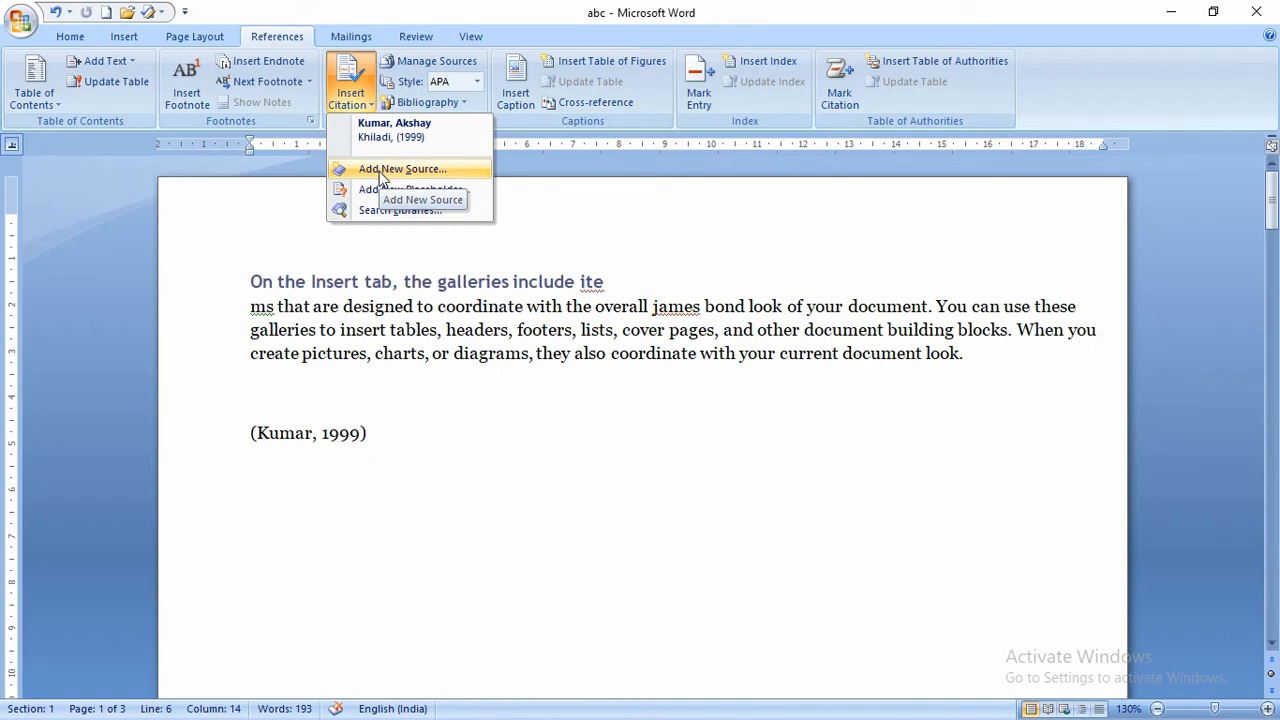
- Insert a Placeholder1 citation, then delete it so only the book citation remains
left_click(410, 190)
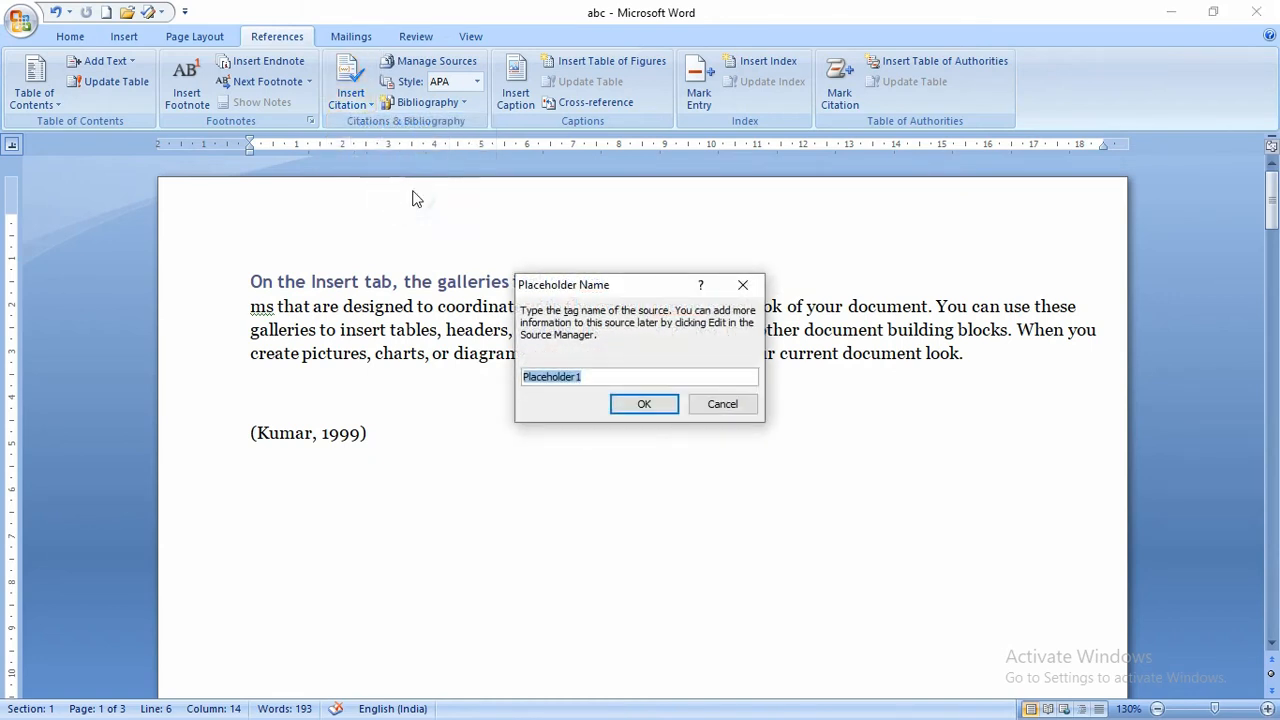
left_click(630, 402)
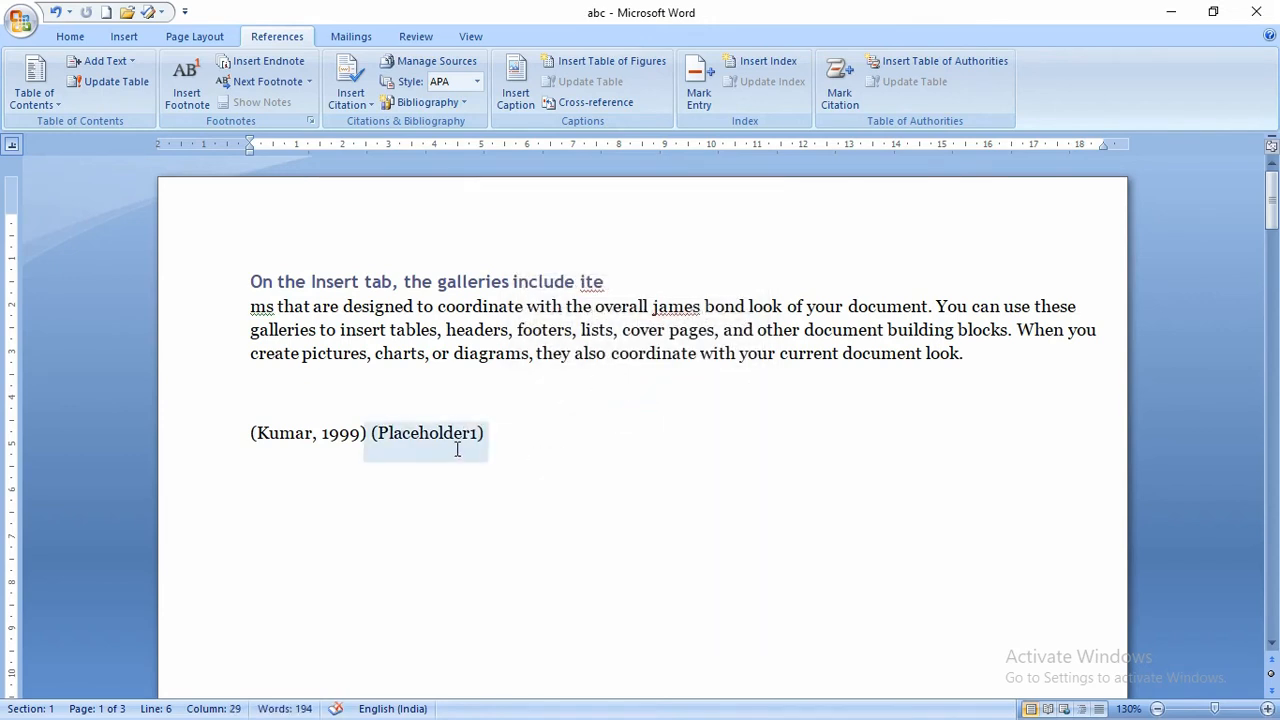
left_click(472, 436)
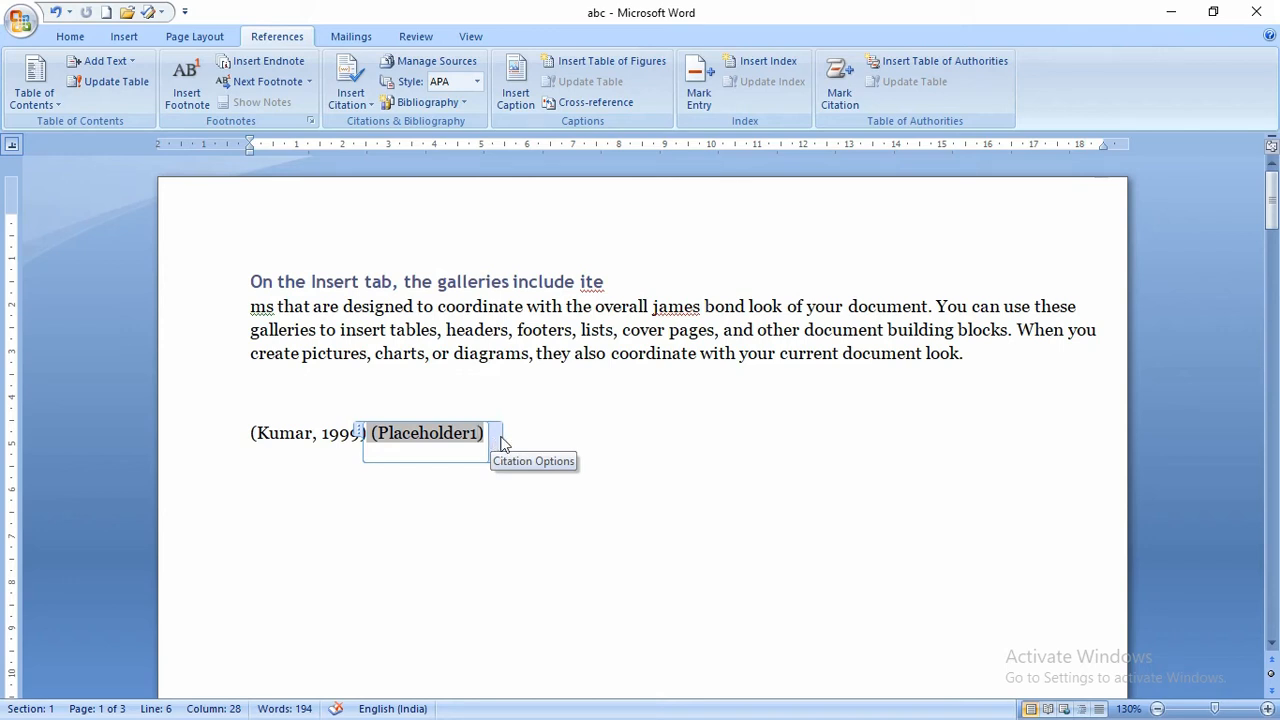
left_click(529, 438)
key("BackSpace")
key("BackSpace")
key("BackSpace")
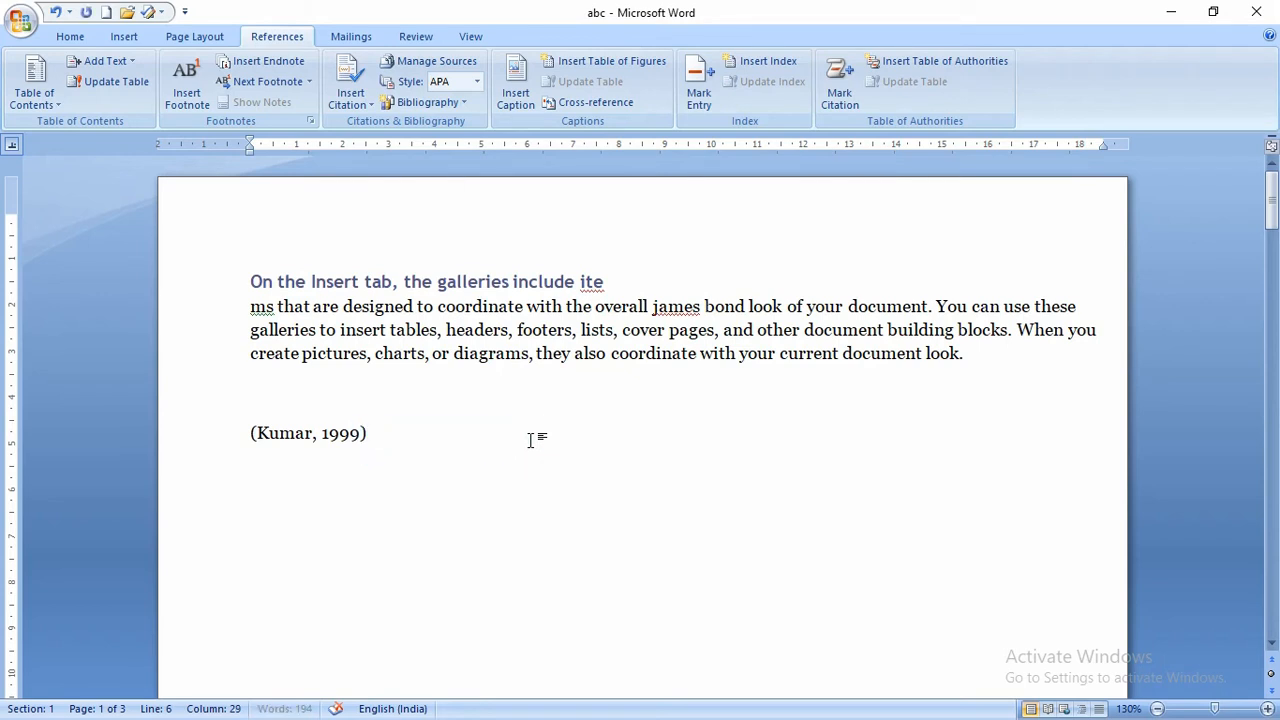
left_click(531, 440)
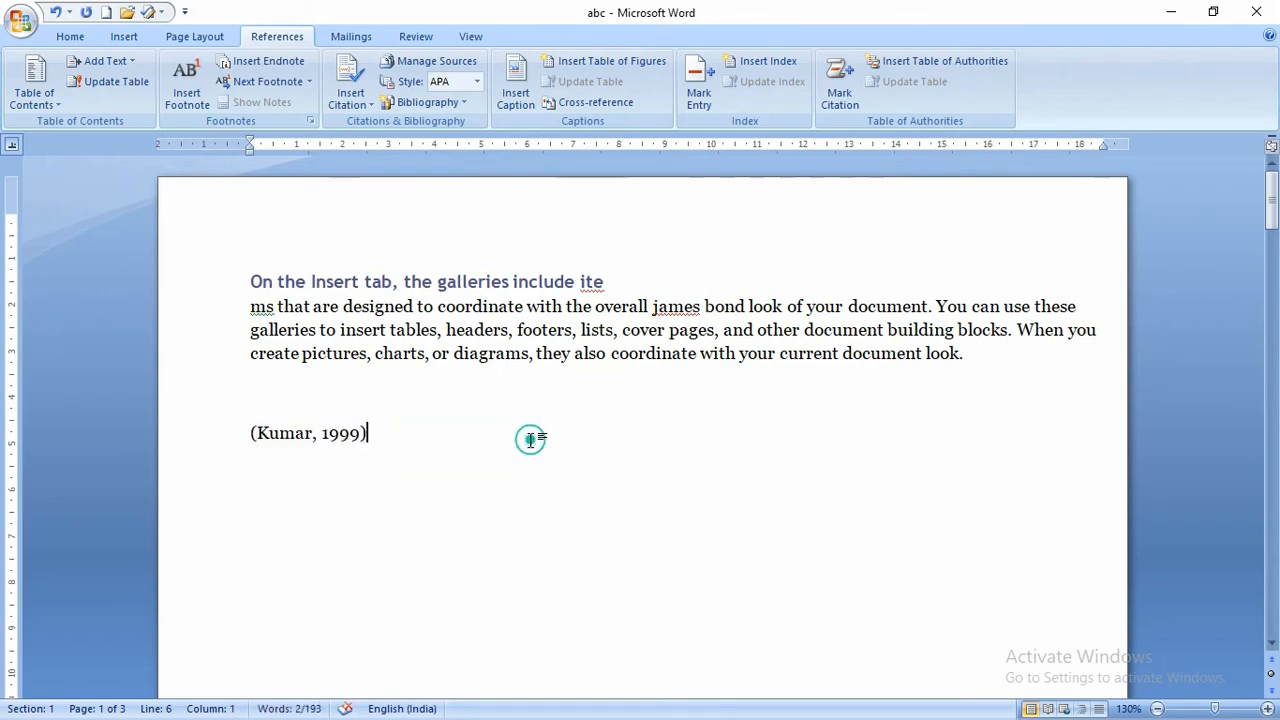
left_click(369, 102)
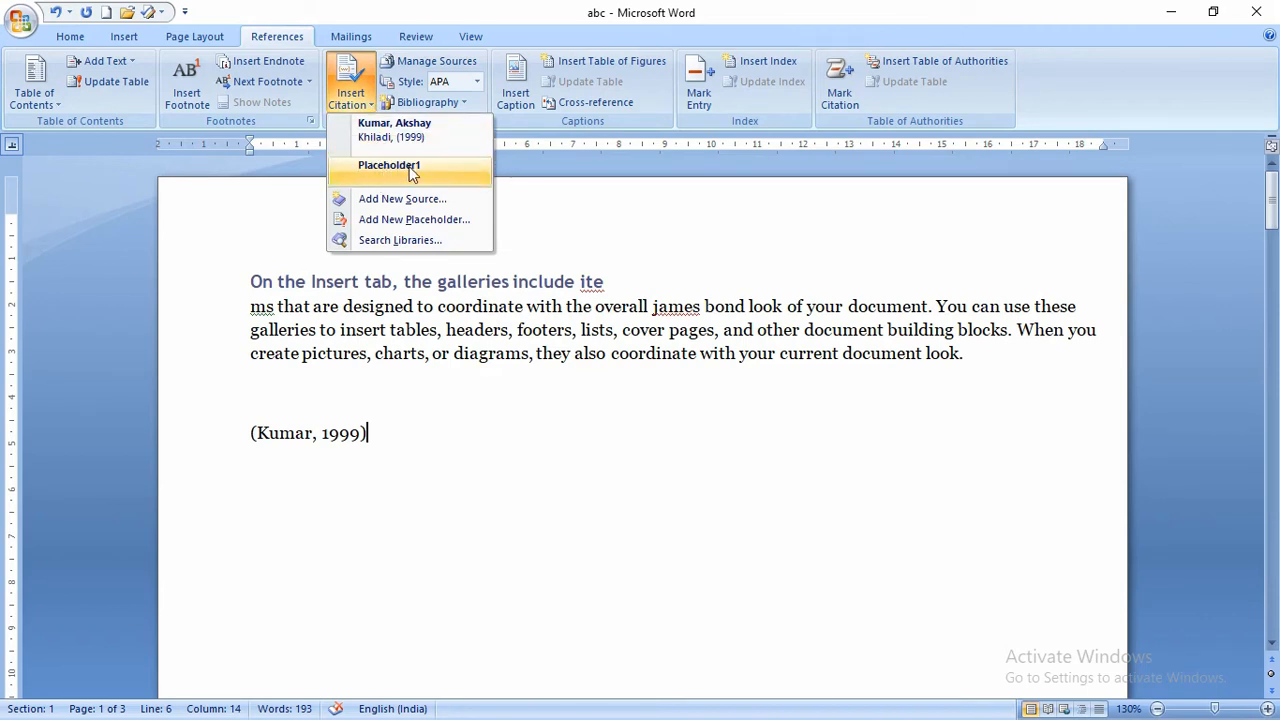
- Delete the Placeholder1 source in Manage Sources, leaving only Khiladi
left_click(435, 61)
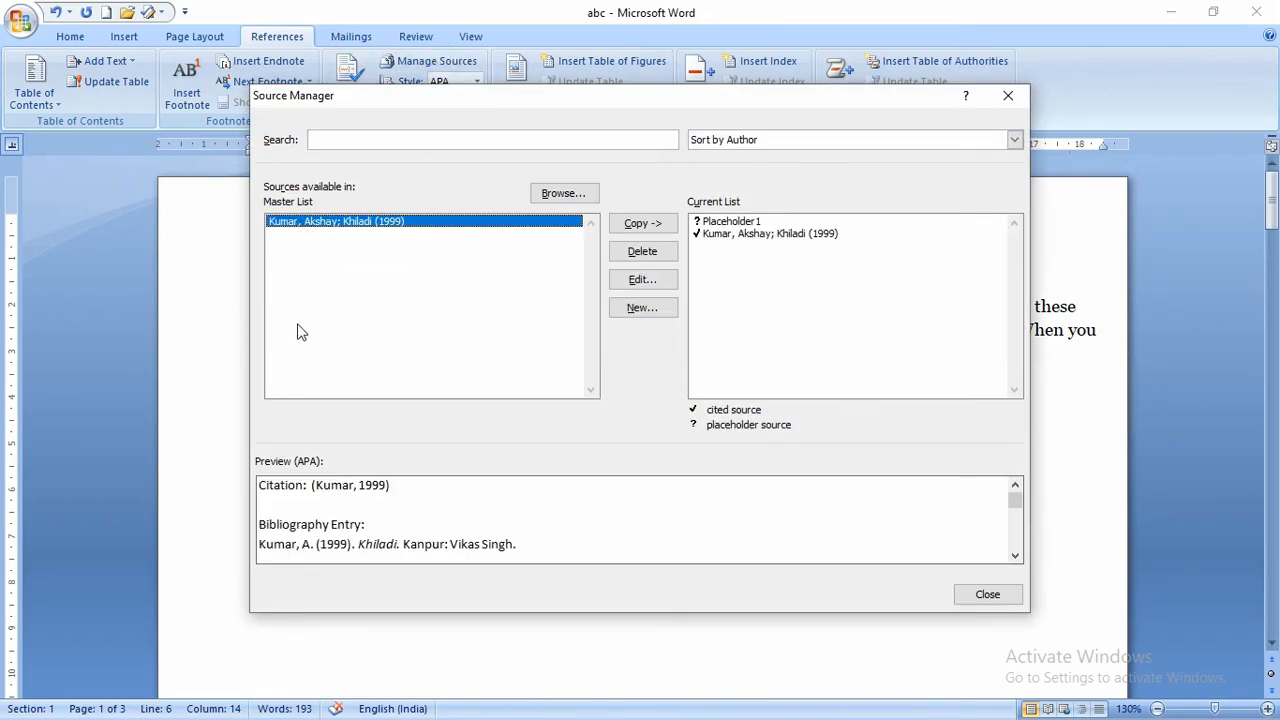
left_click(741, 222)
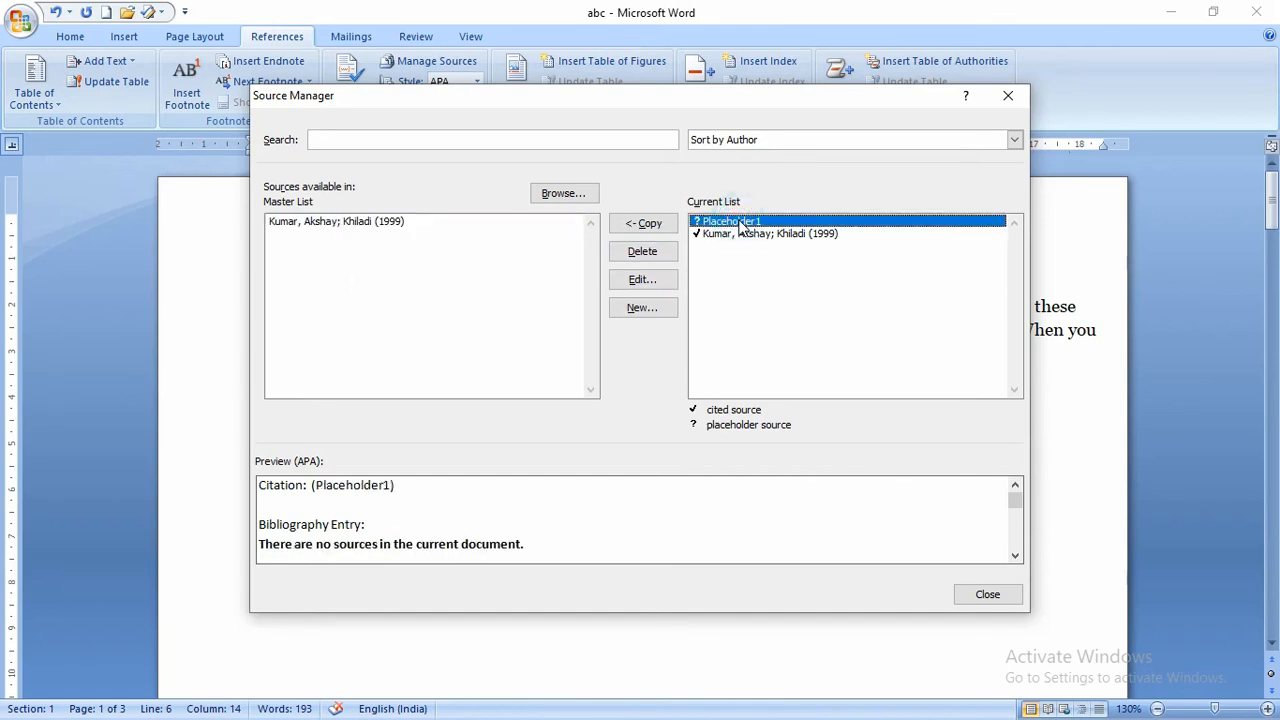
left_click(645, 252)
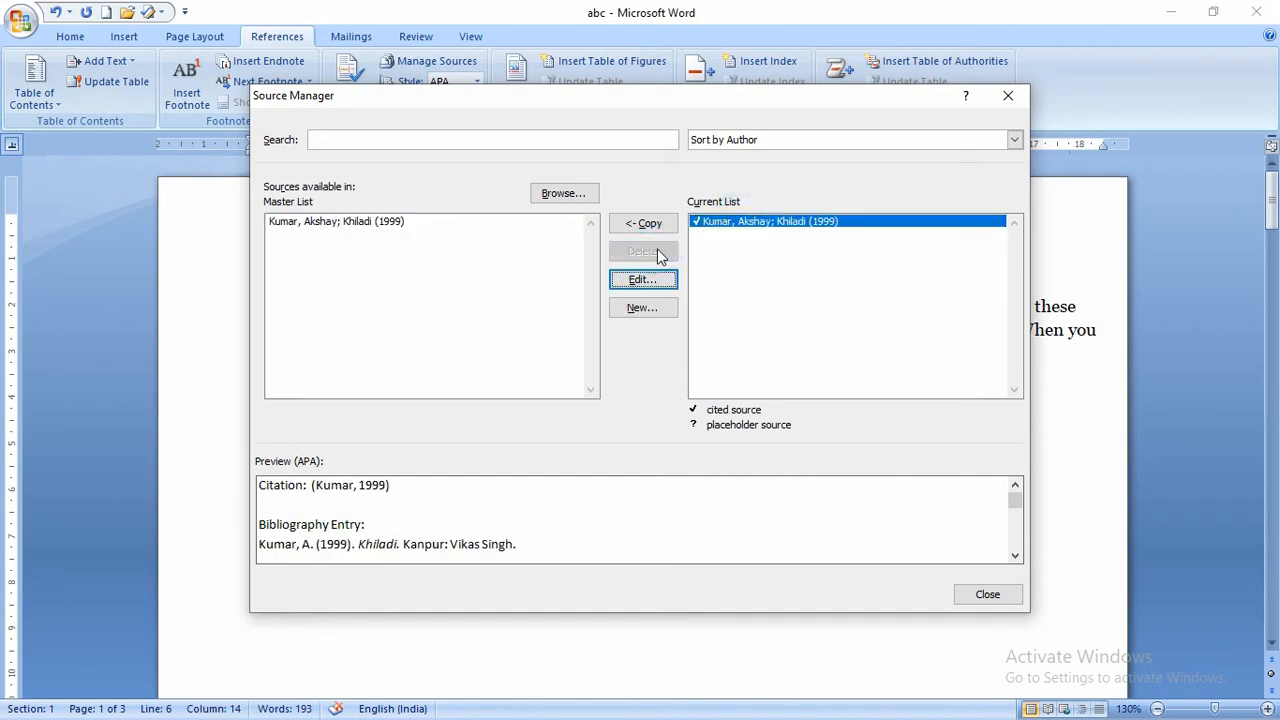
left_click(362, 228)
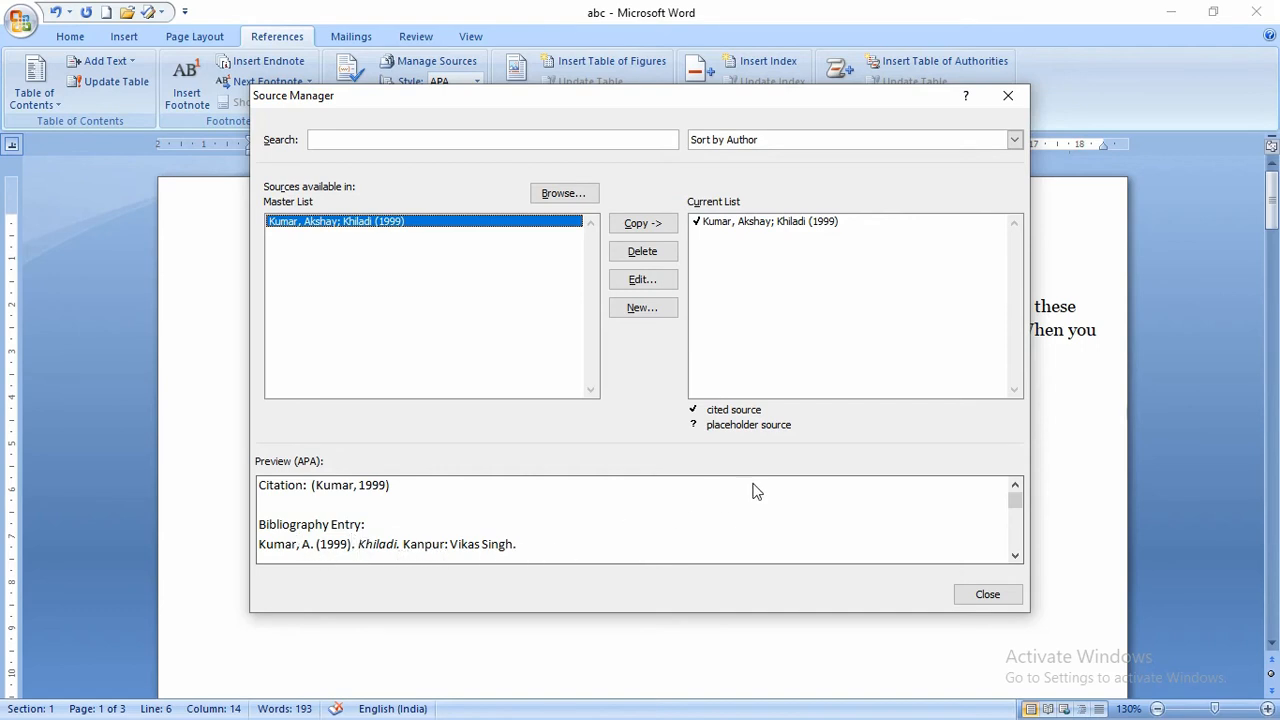
left_click(986, 594)
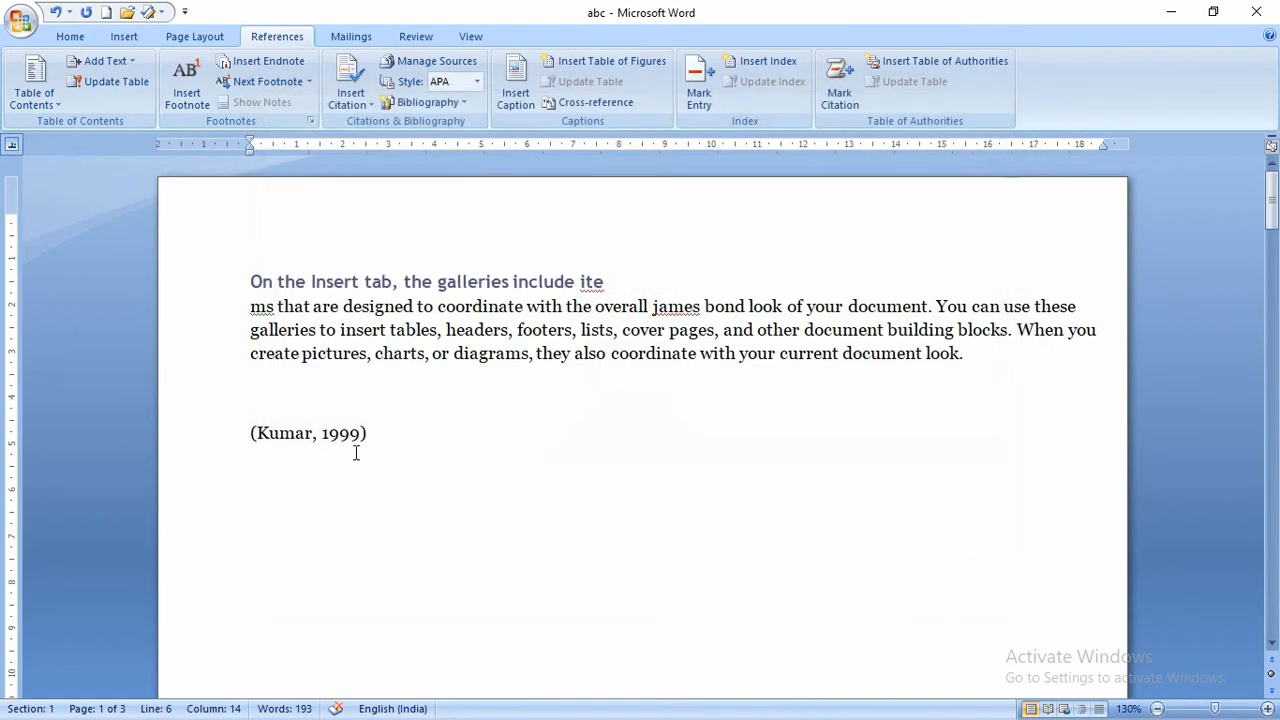
- Delete the book citation and insert a built-in Bibliography
left_click_drag(407, 435, 250, 450)
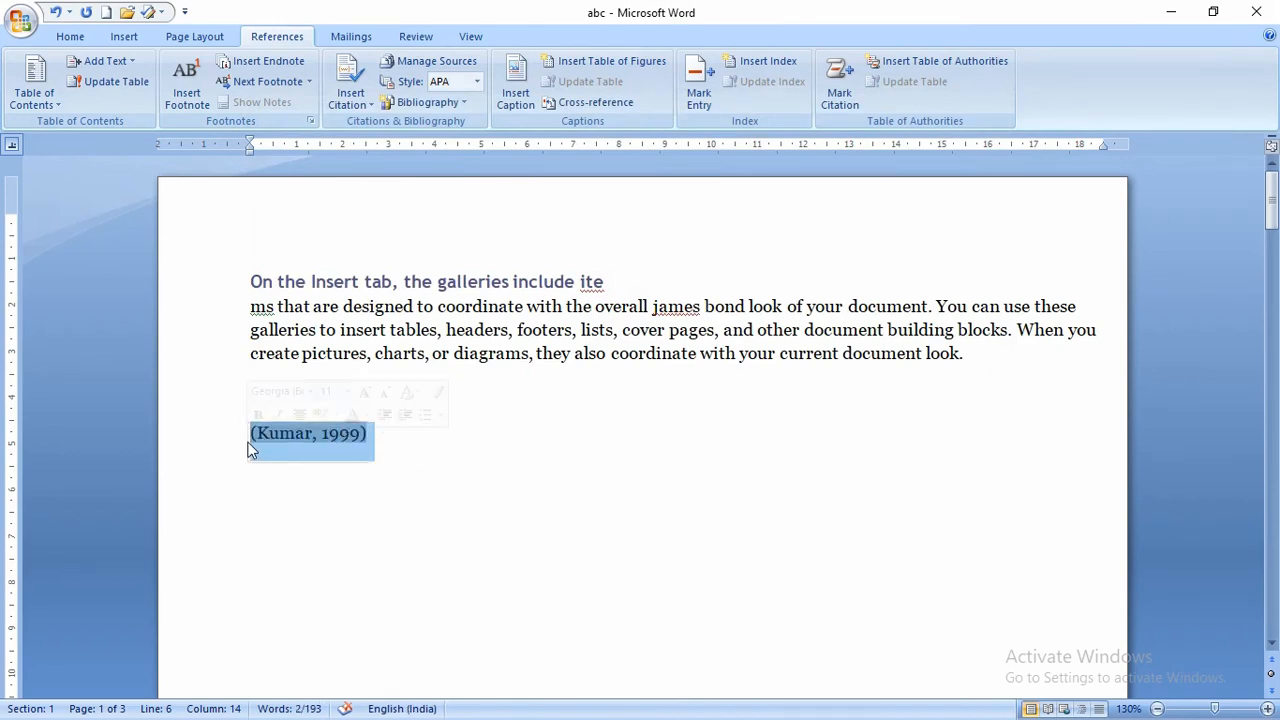
key("Delete")
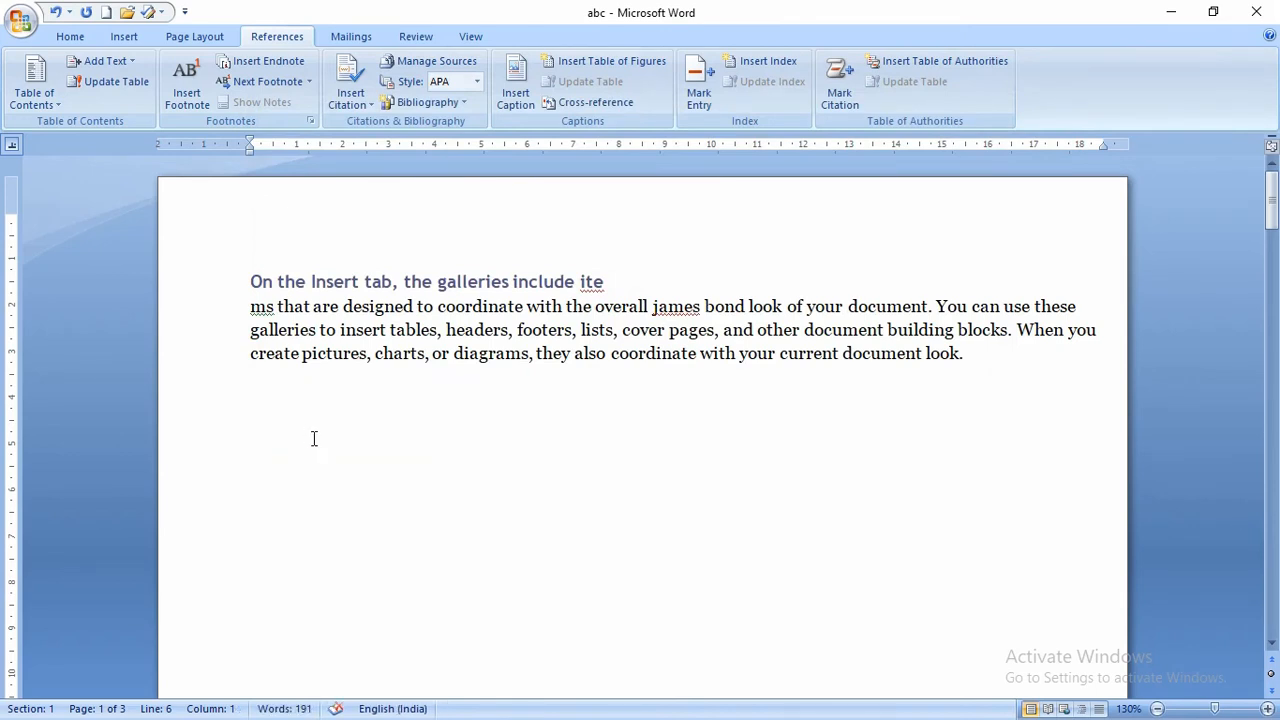
left_click(452, 107)
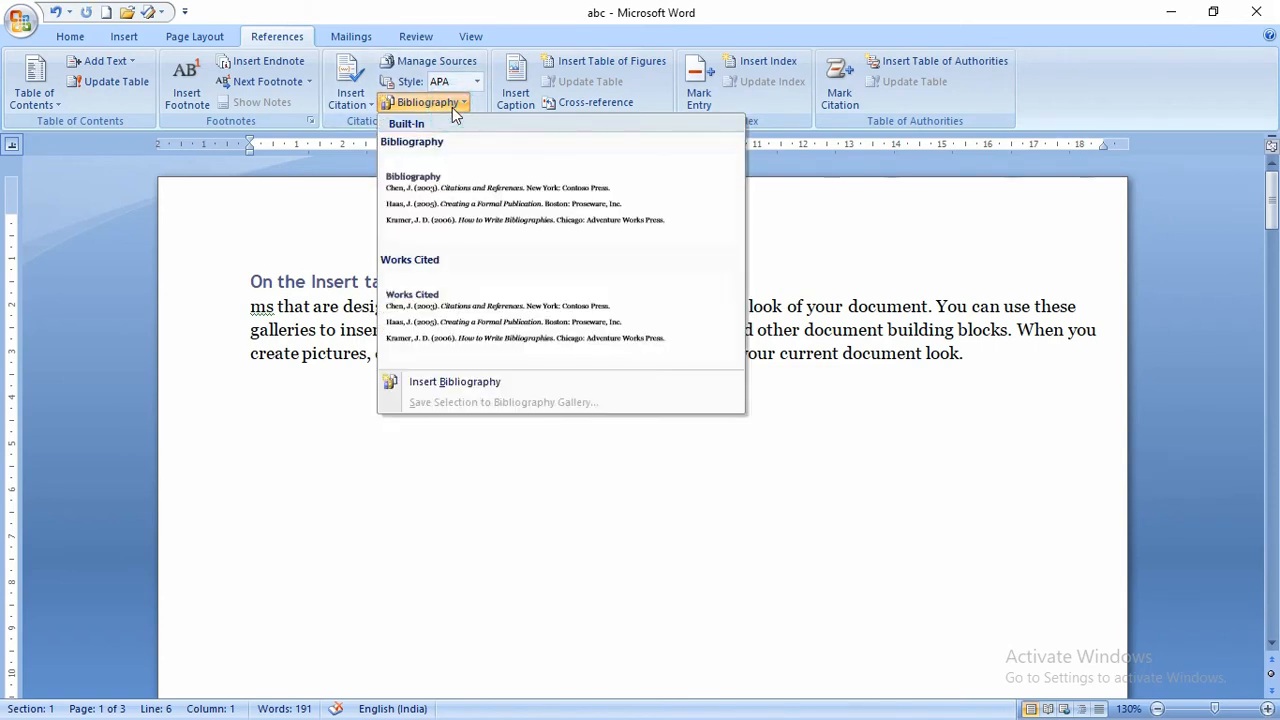
left_click(449, 196)
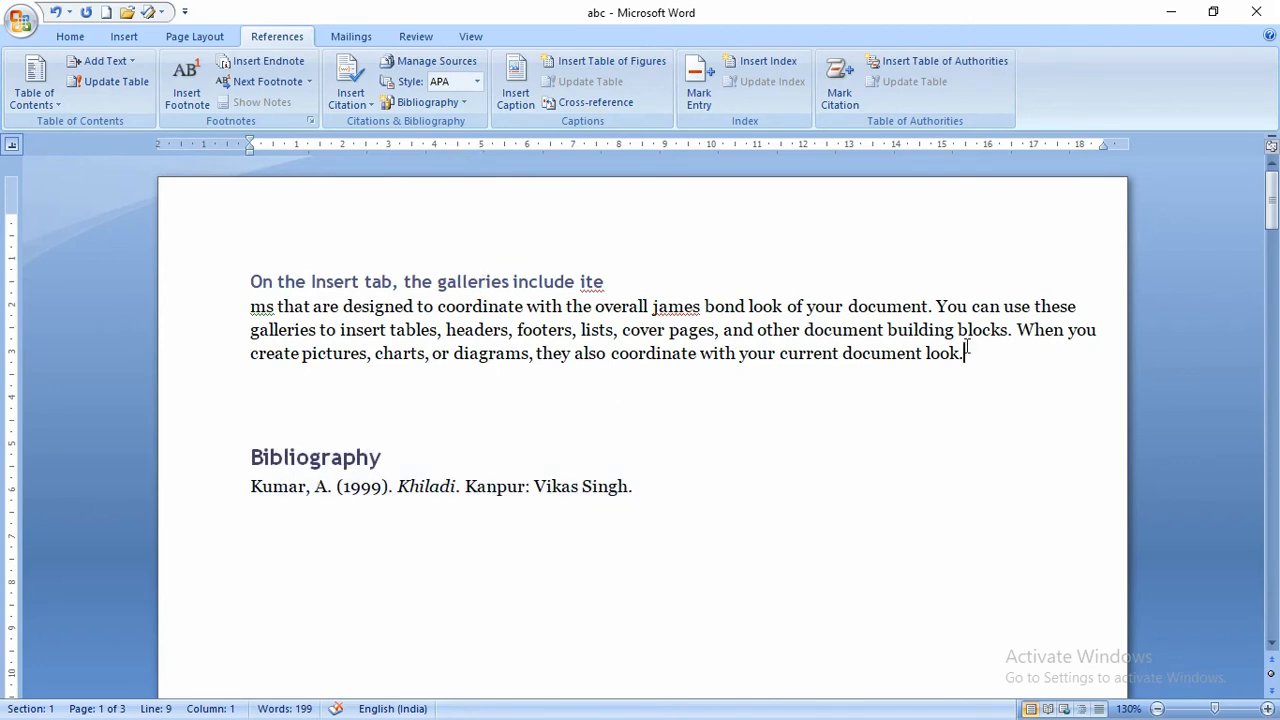
- Delete the bibliography block and blank lines, then clear all remaining document text
left_click_drag(965, 352, 252, 281)
left_click(352, 306)
left_click(225, 431)
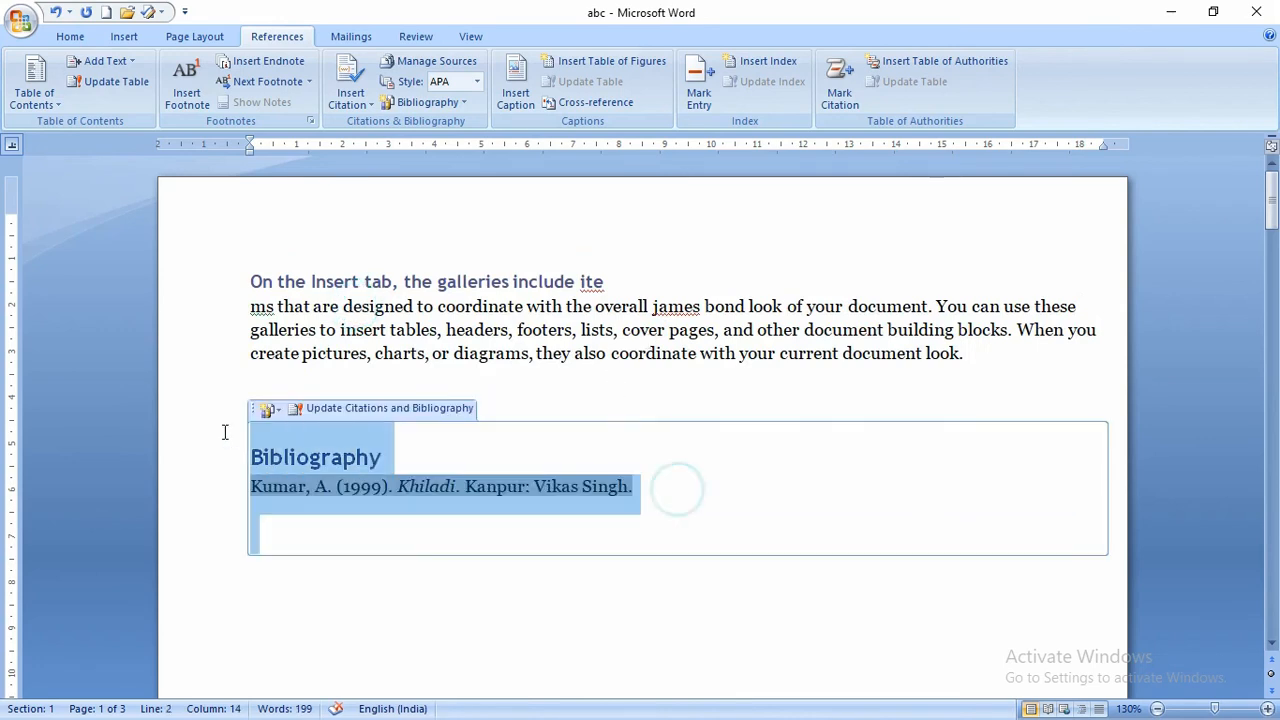
key("Delete")
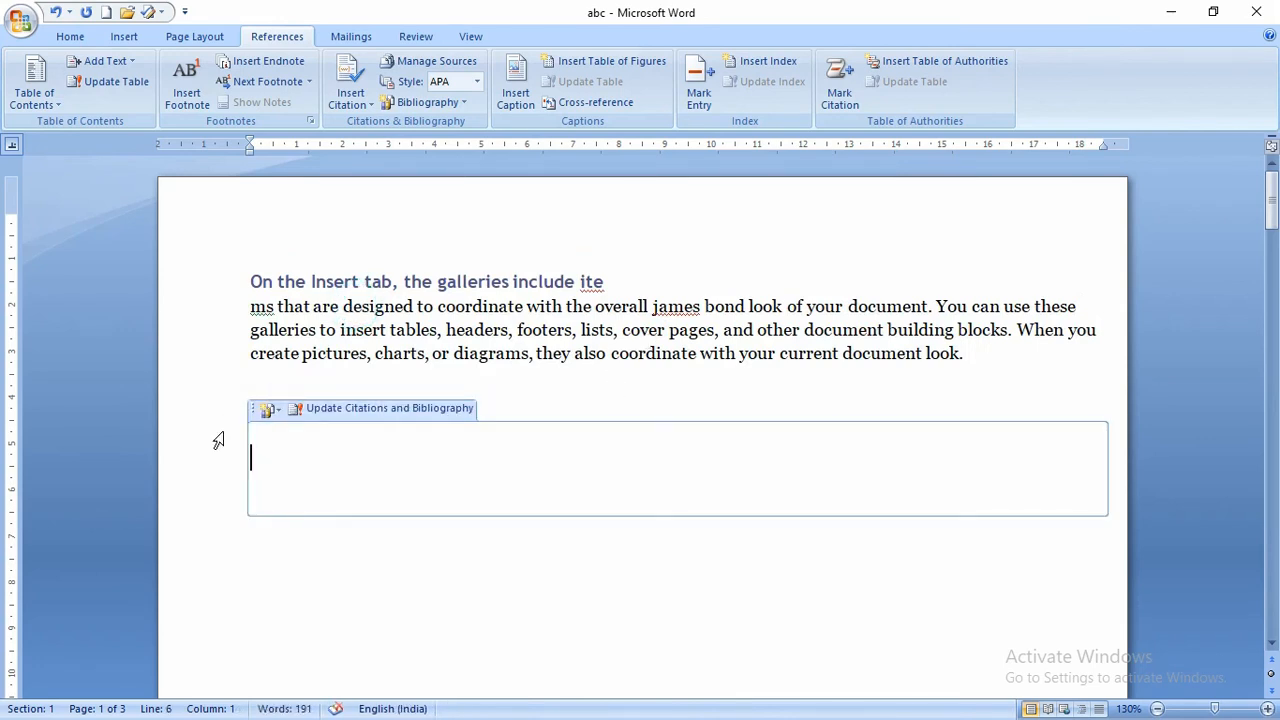
left_click(587, 520)
left_click(363, 505)
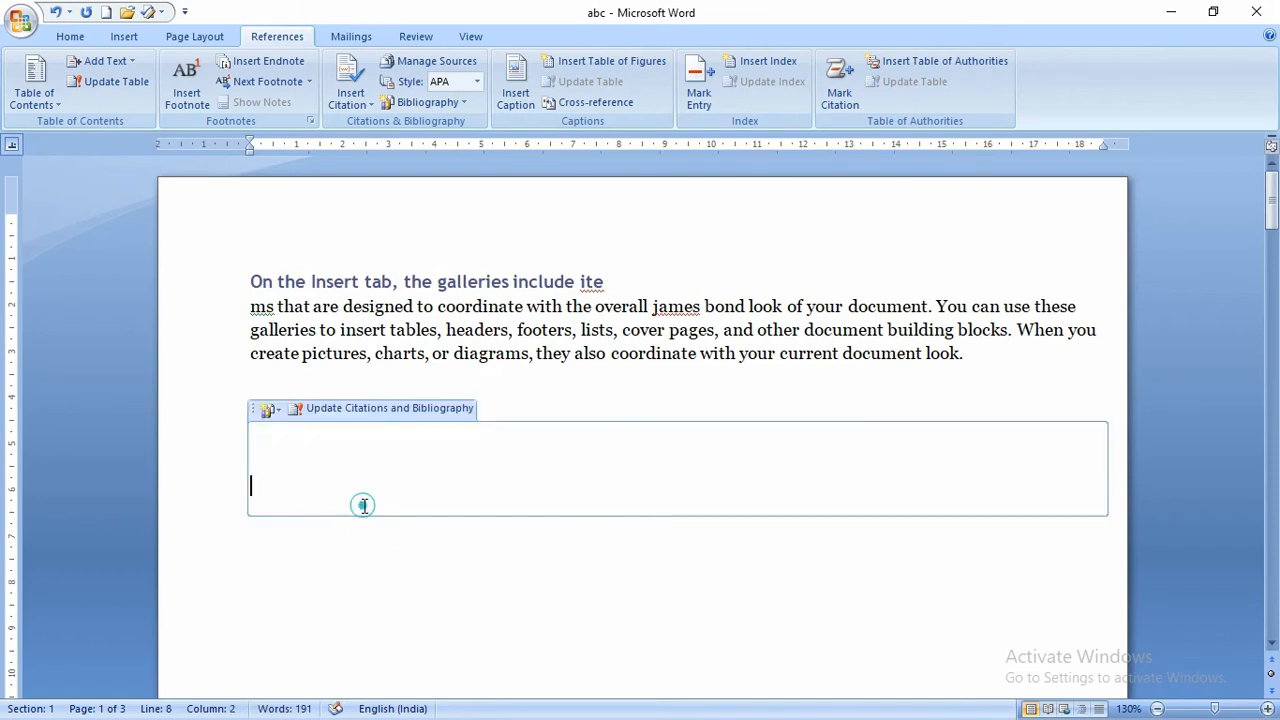
left_click(254, 518)
left_click(250, 505)
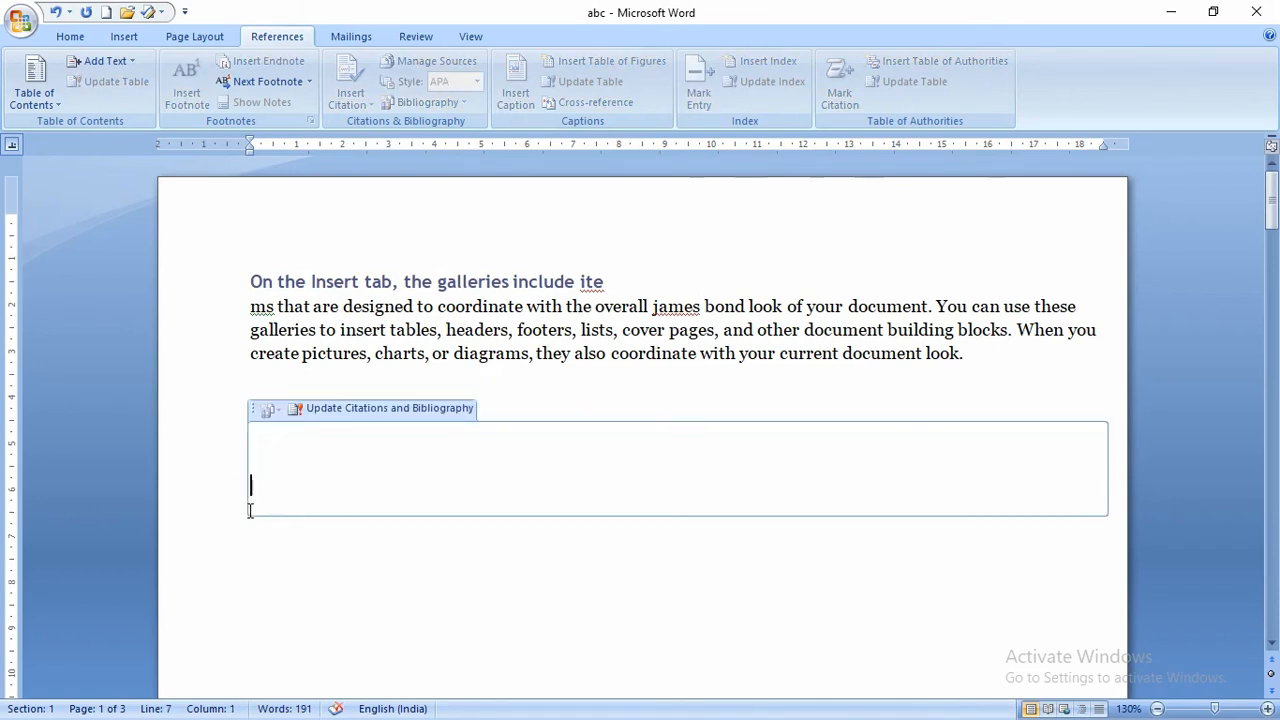
left_click(248, 514)
left_click(270, 517)
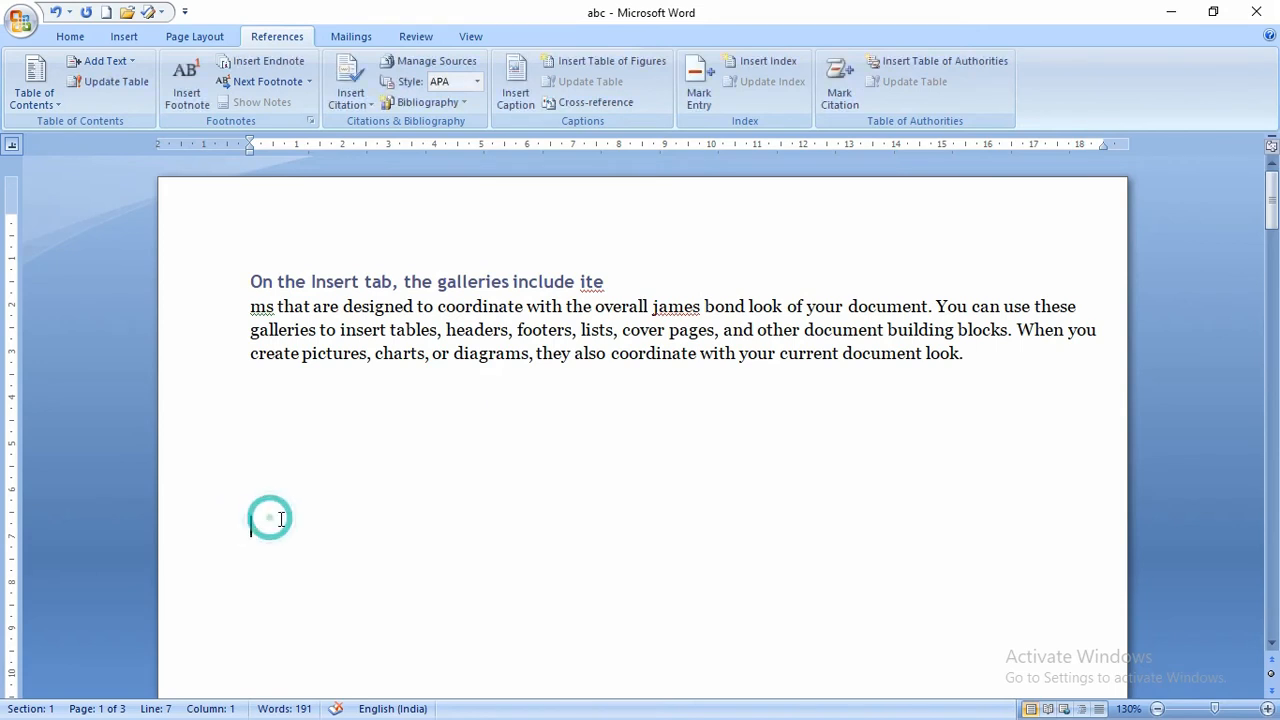
left_click_drag(349, 554, 253, 419)
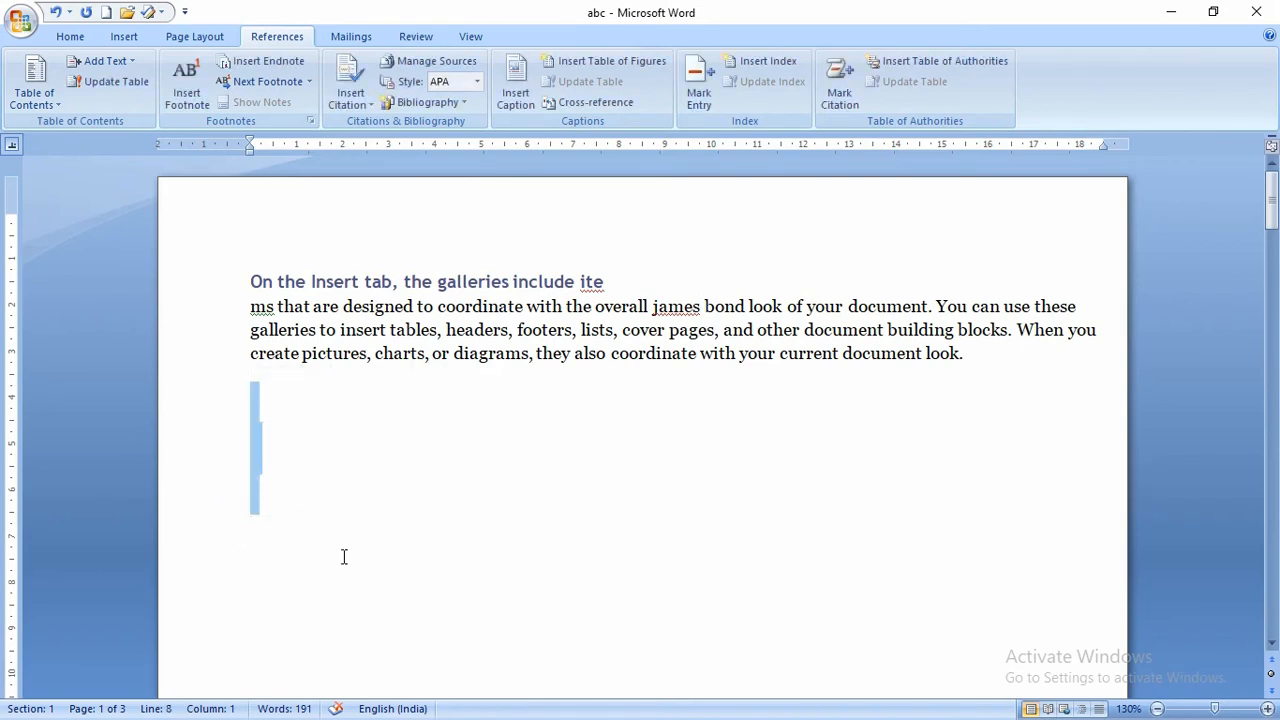
key("Delete")
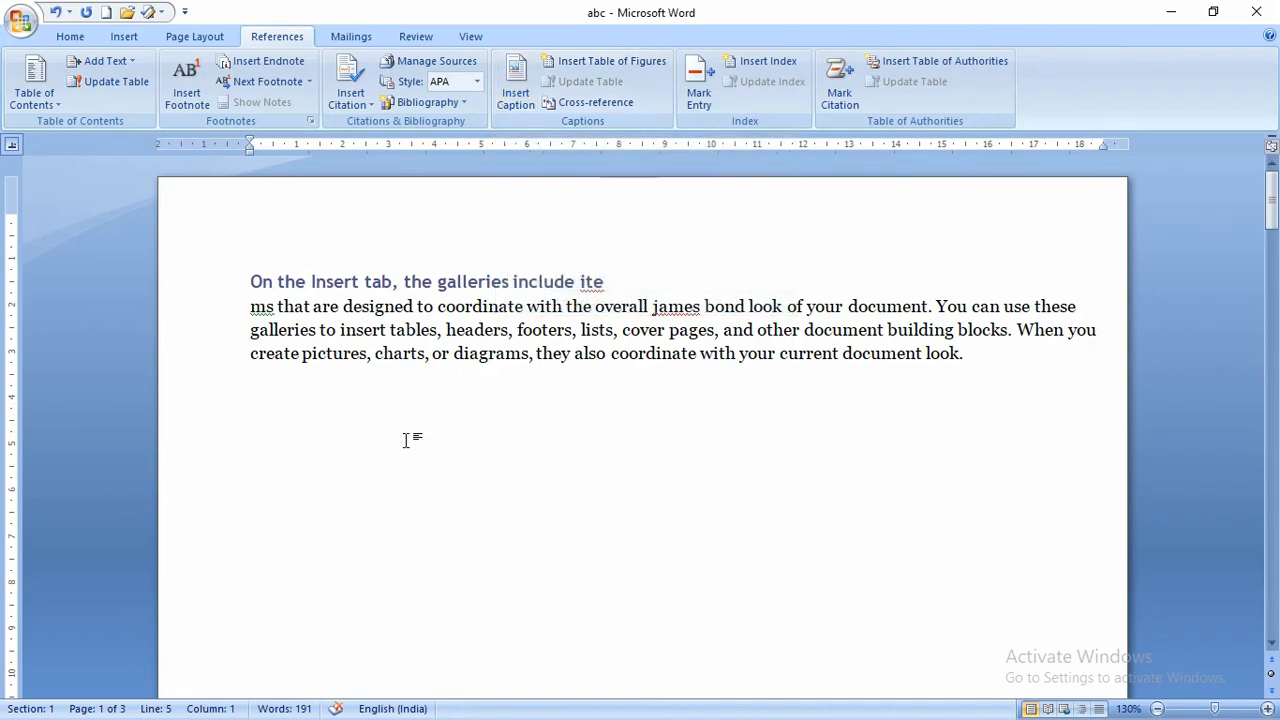
key("ctrl+a")
key("Delete")
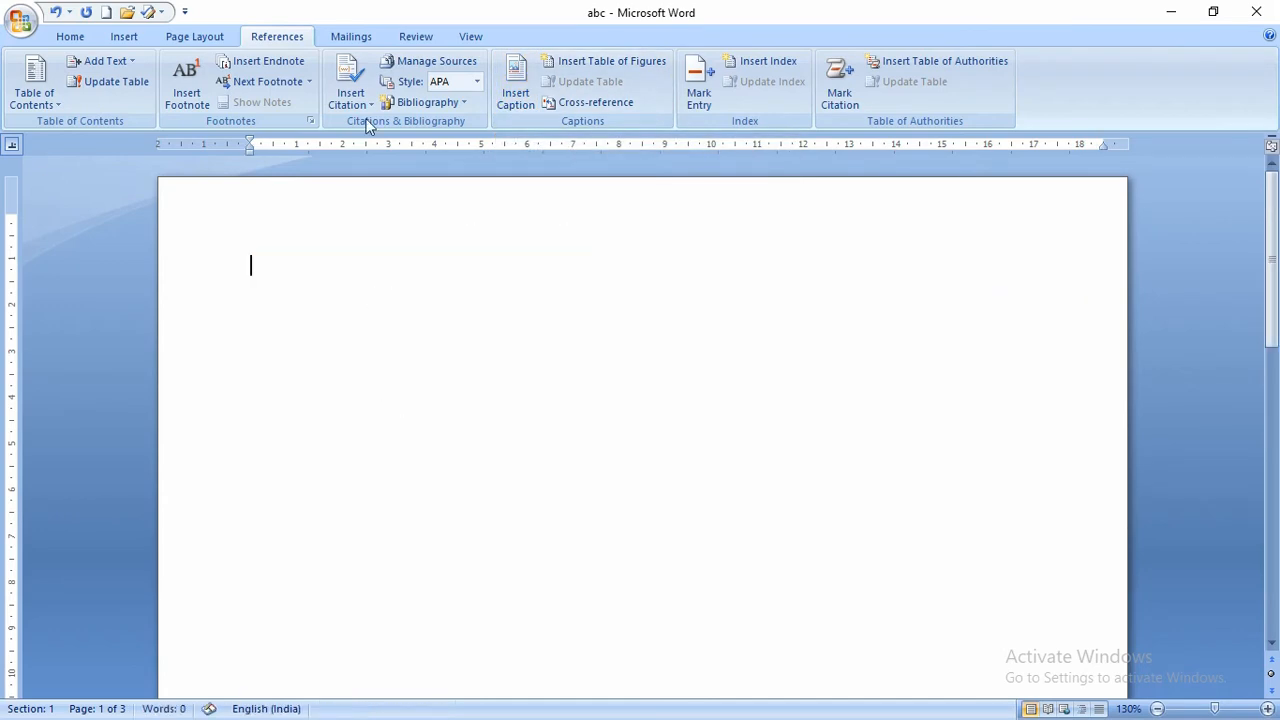
- Insert the python logo image from a file
left_click(125, 37)
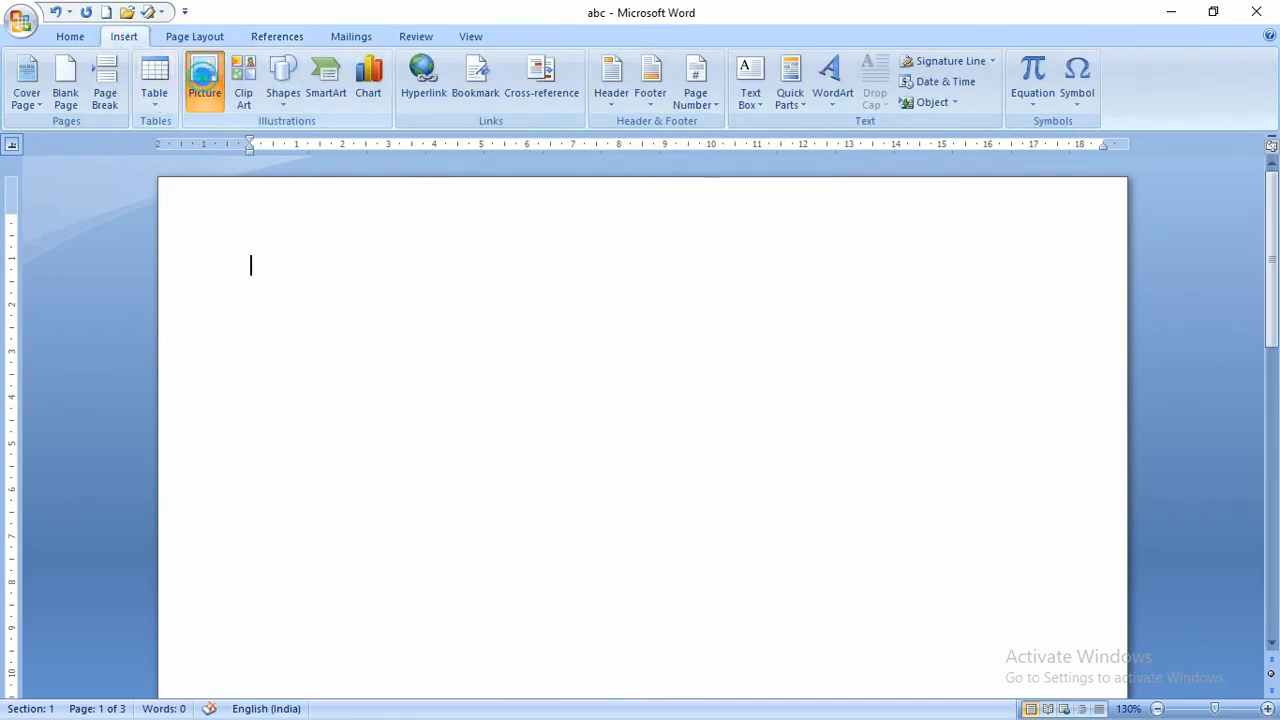
left_click(205, 85)
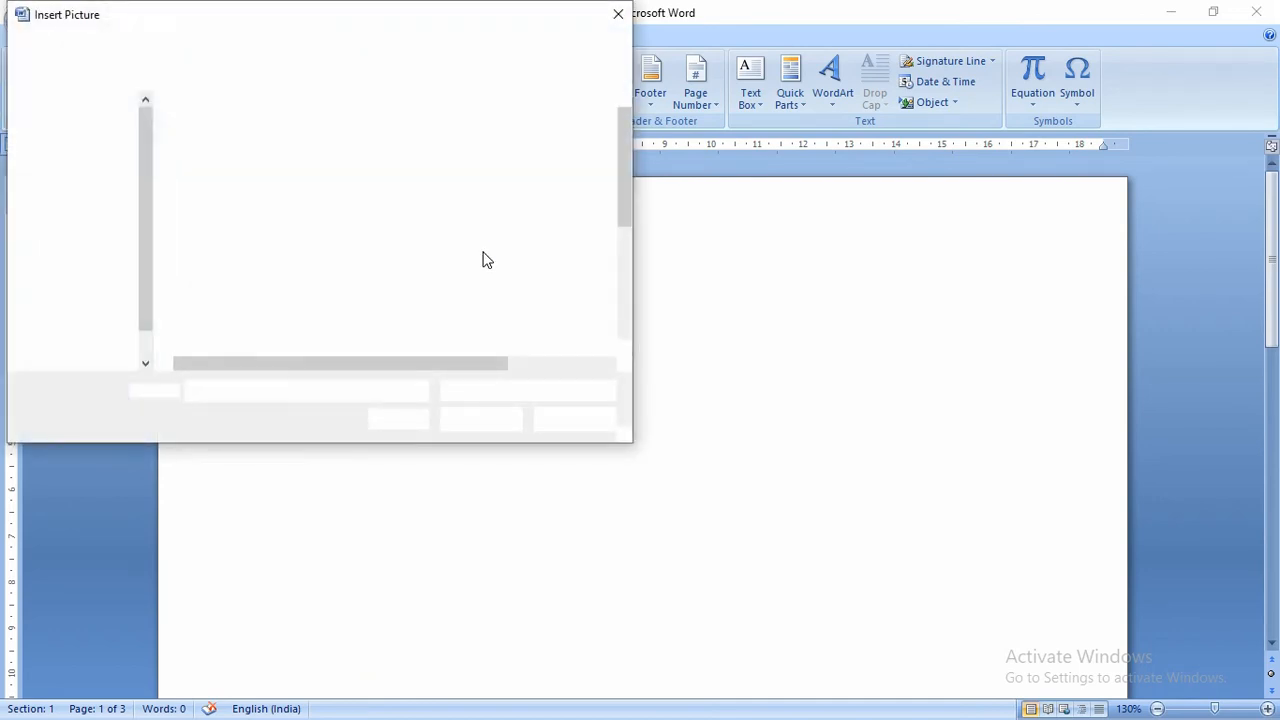
double_click(297, 172)
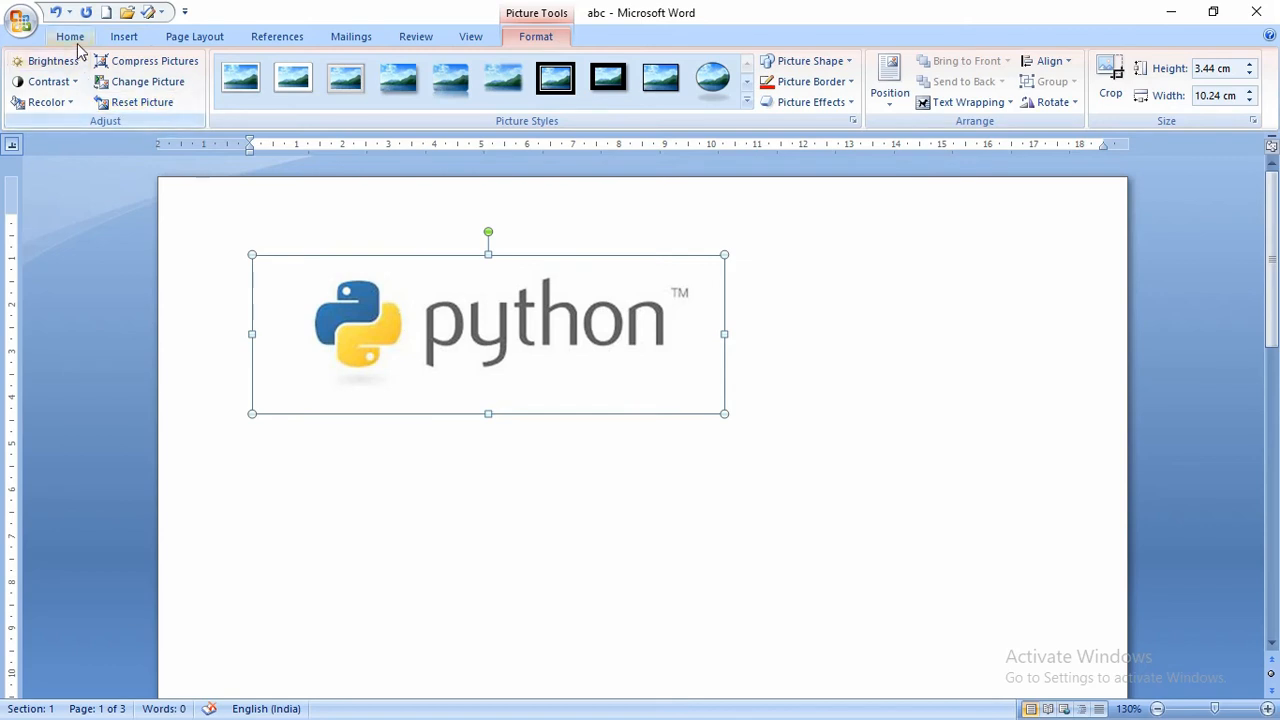
- Add tiger, rabbit and cow clip art, deleting the duplicate tiger and the python logo
left_click(118, 38)
left_click(243, 80)
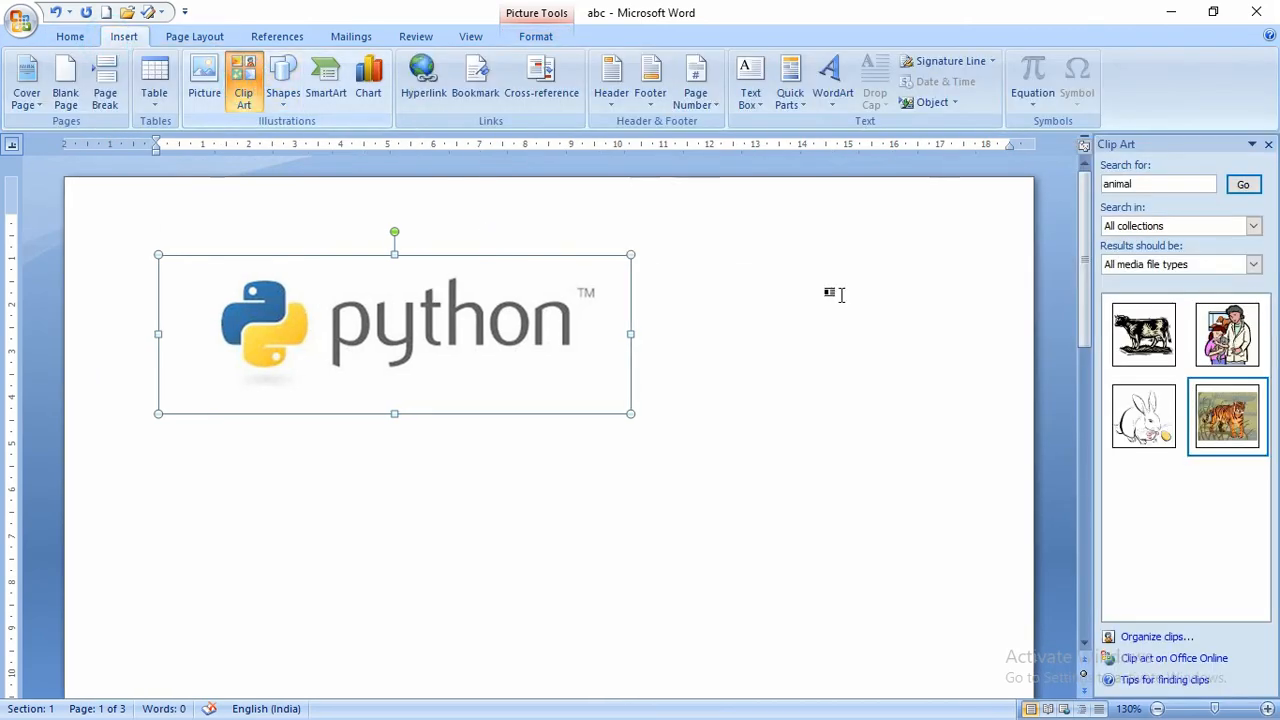
left_click(1238, 420)
left_click(1240, 422)
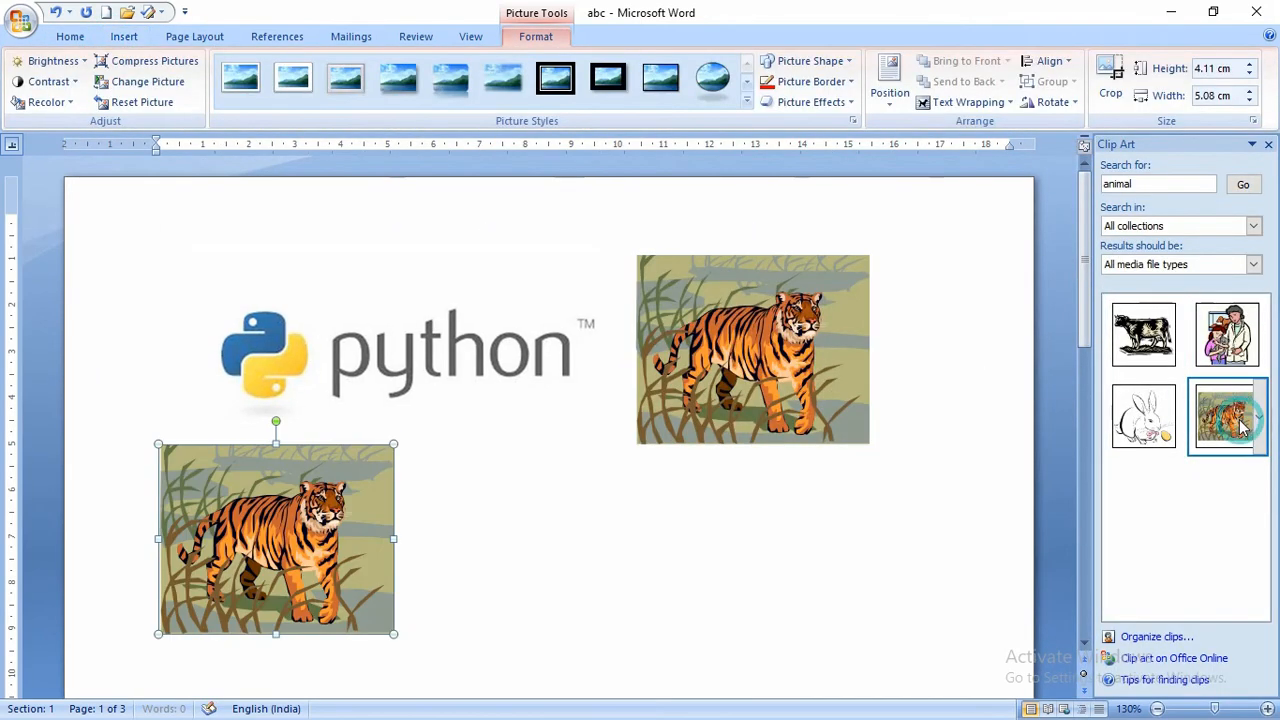
left_click(1143, 415)
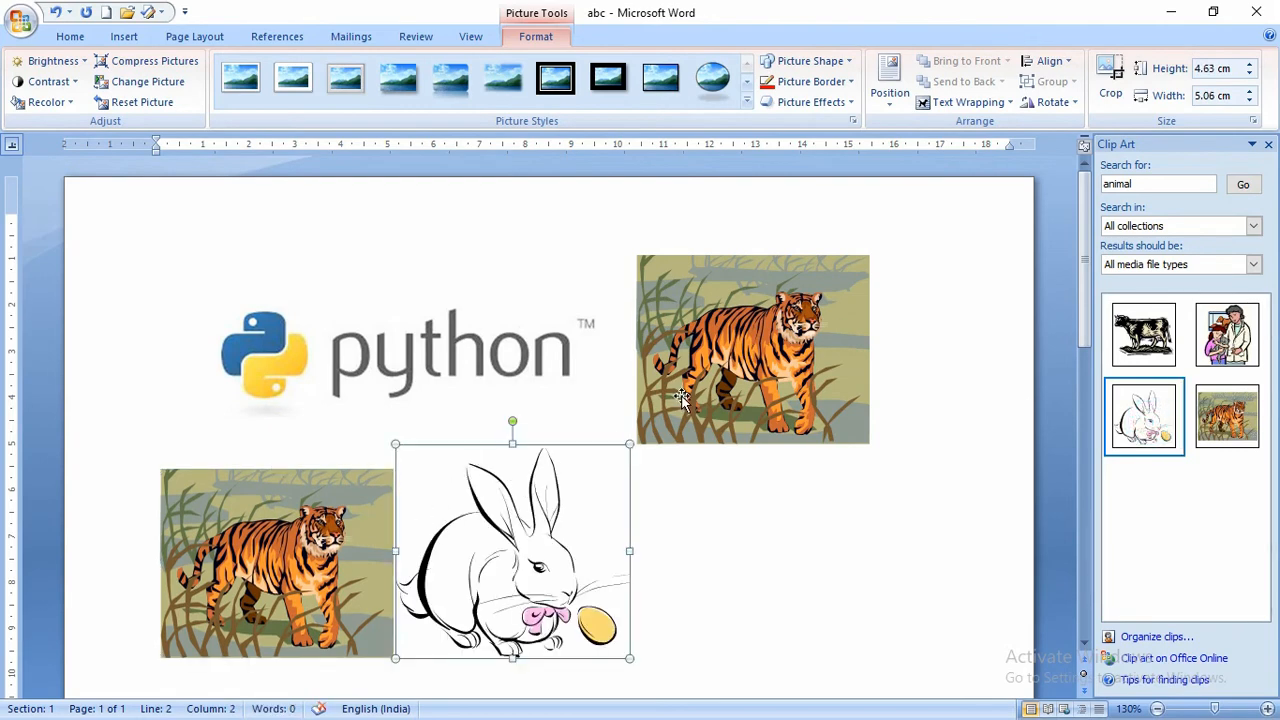
left_click(373, 504)
key("Delete")
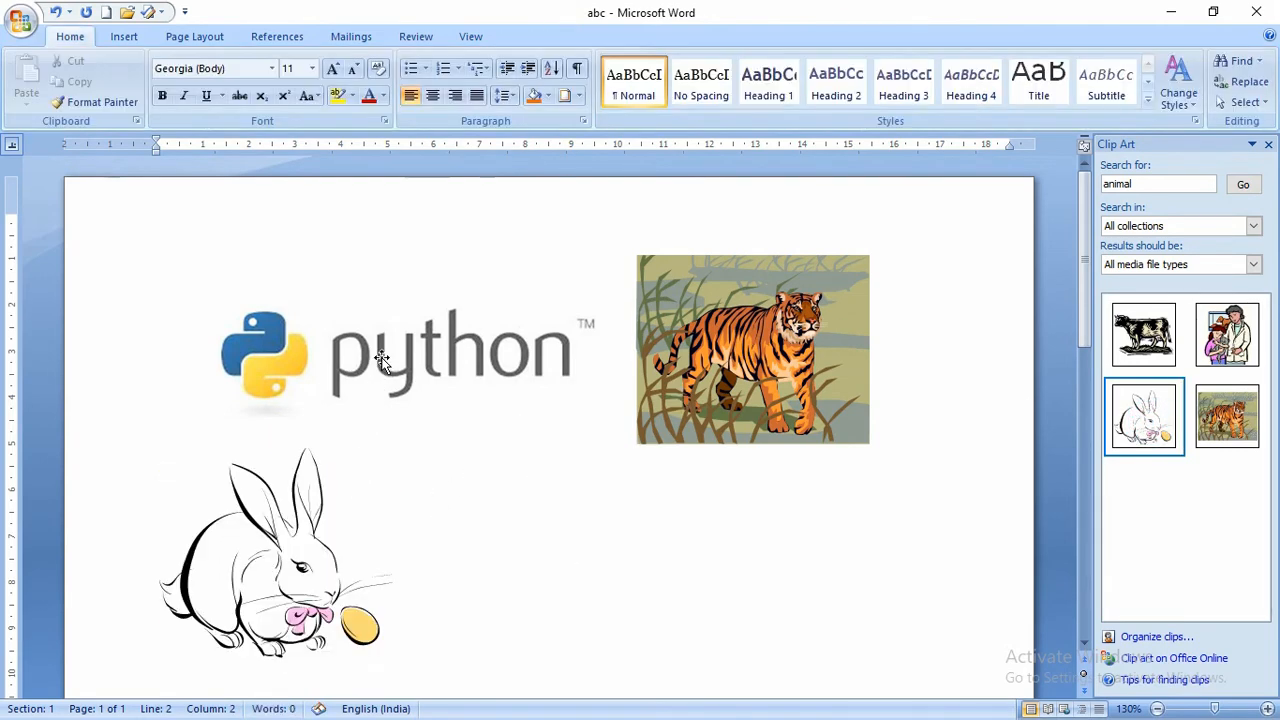
left_click(381, 358)
key("Delete")
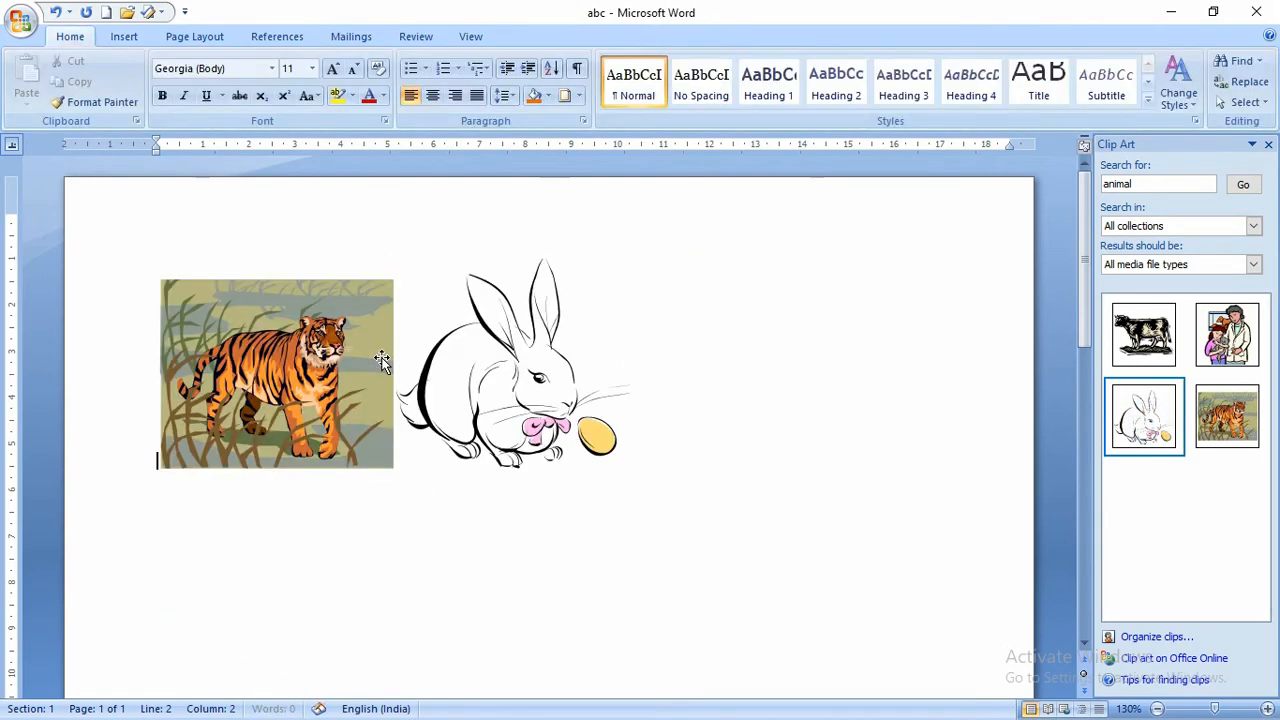
left_click(1141, 337)
left_click(580, 585)
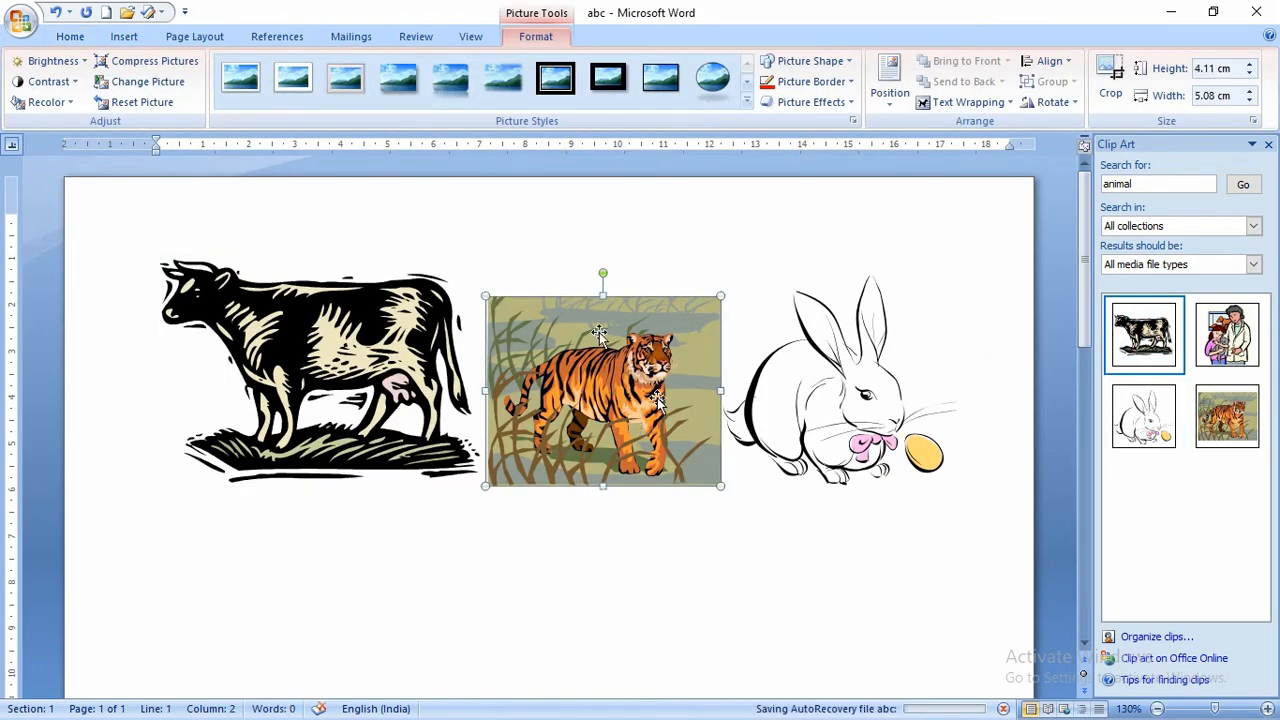
- Create a new 'Picture' caption label and caption the tiger as Picture 1
left_click(258, 36)
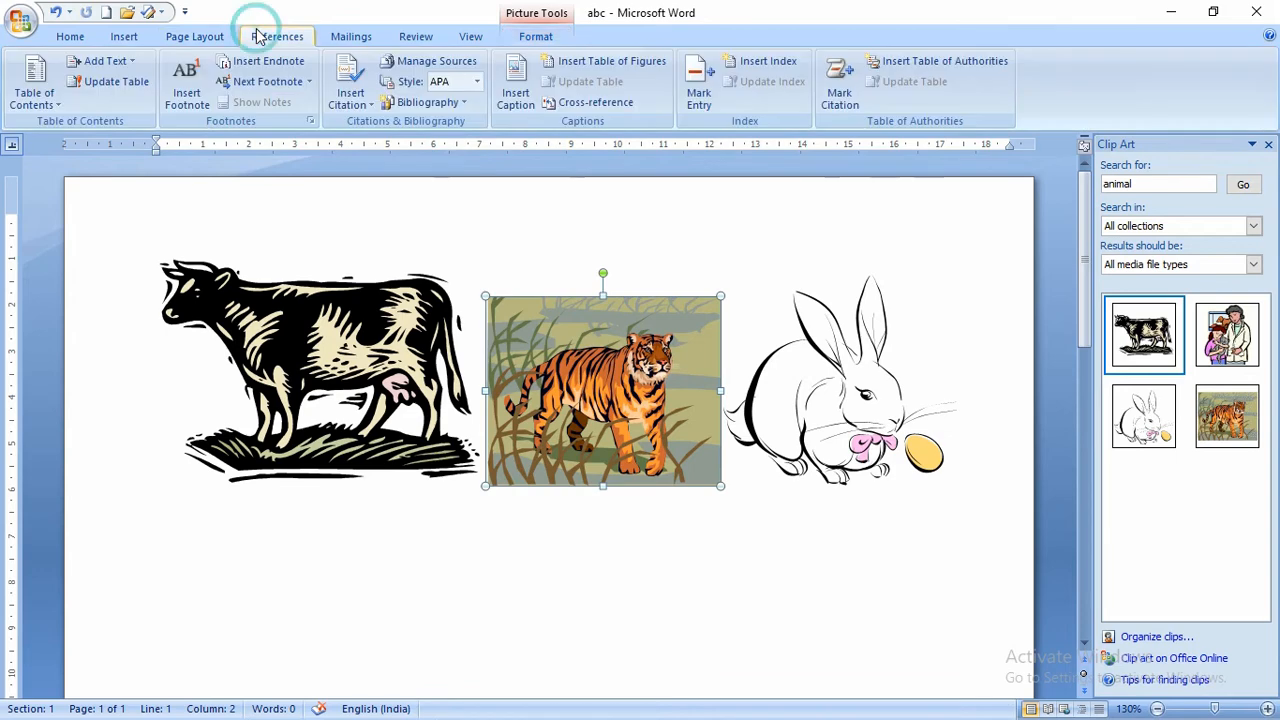
left_click(515, 88)
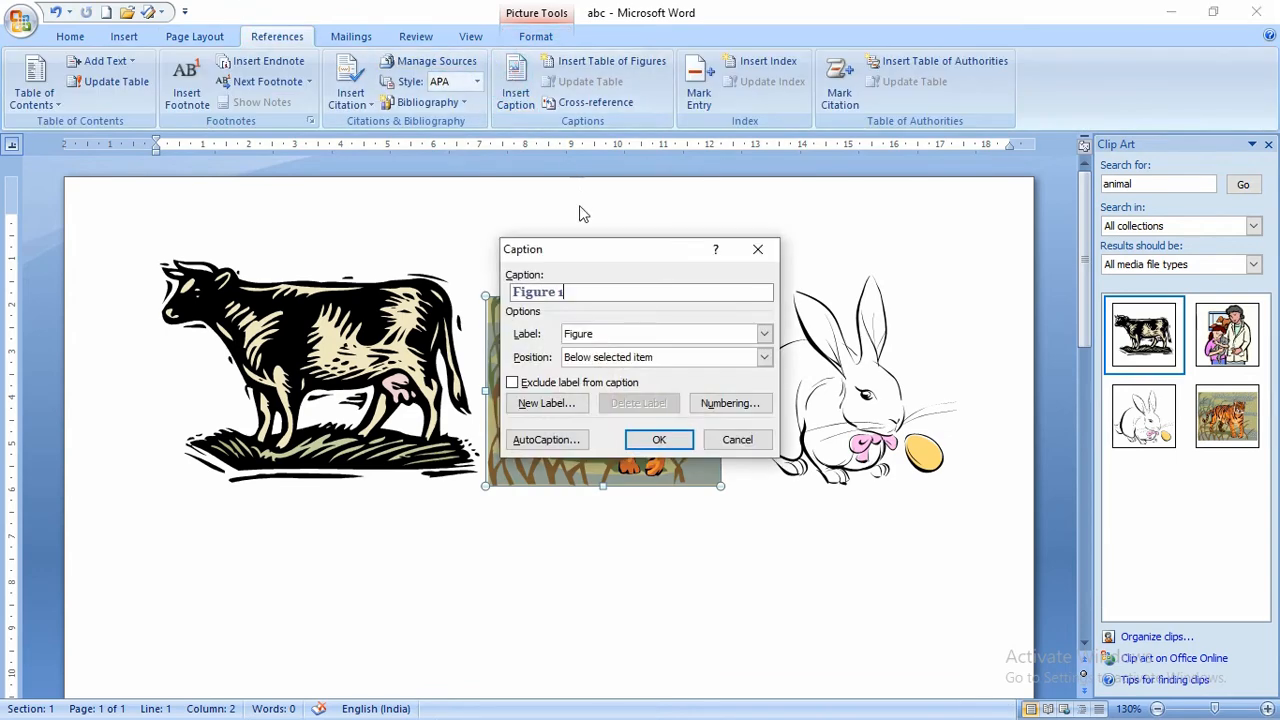
left_click_drag(594, 250, 314, 119)
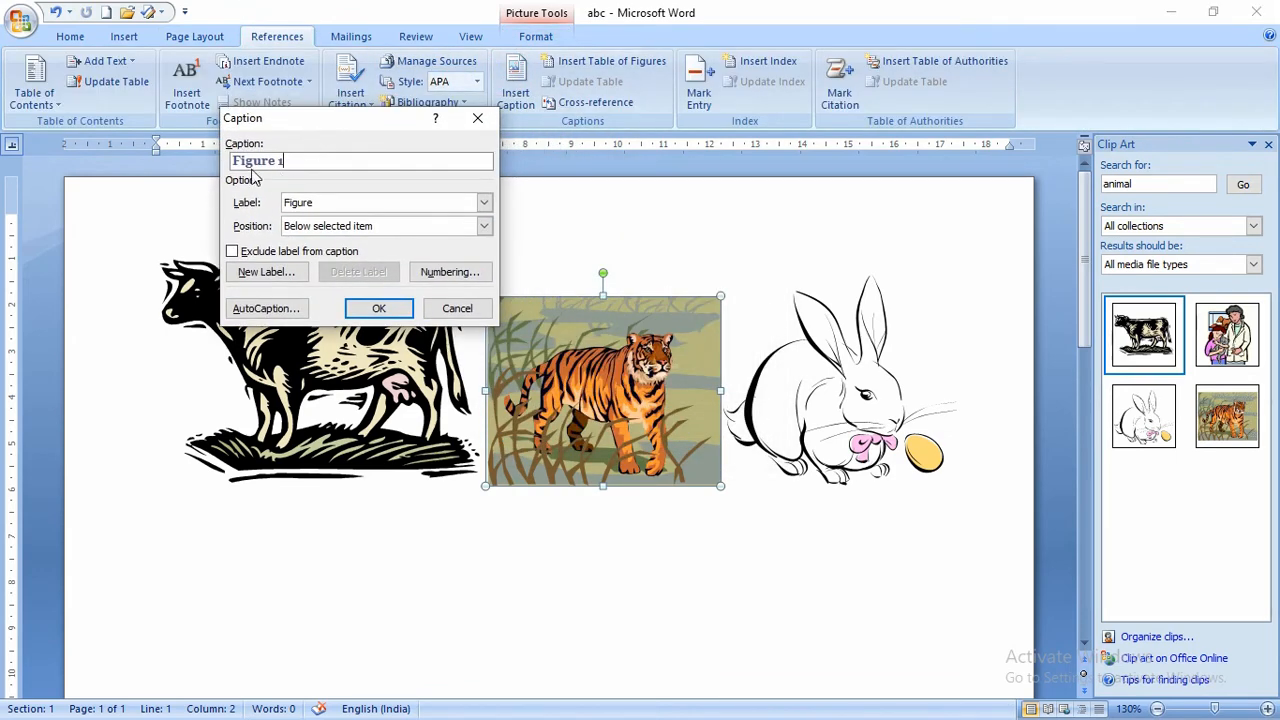
left_click(484, 202)
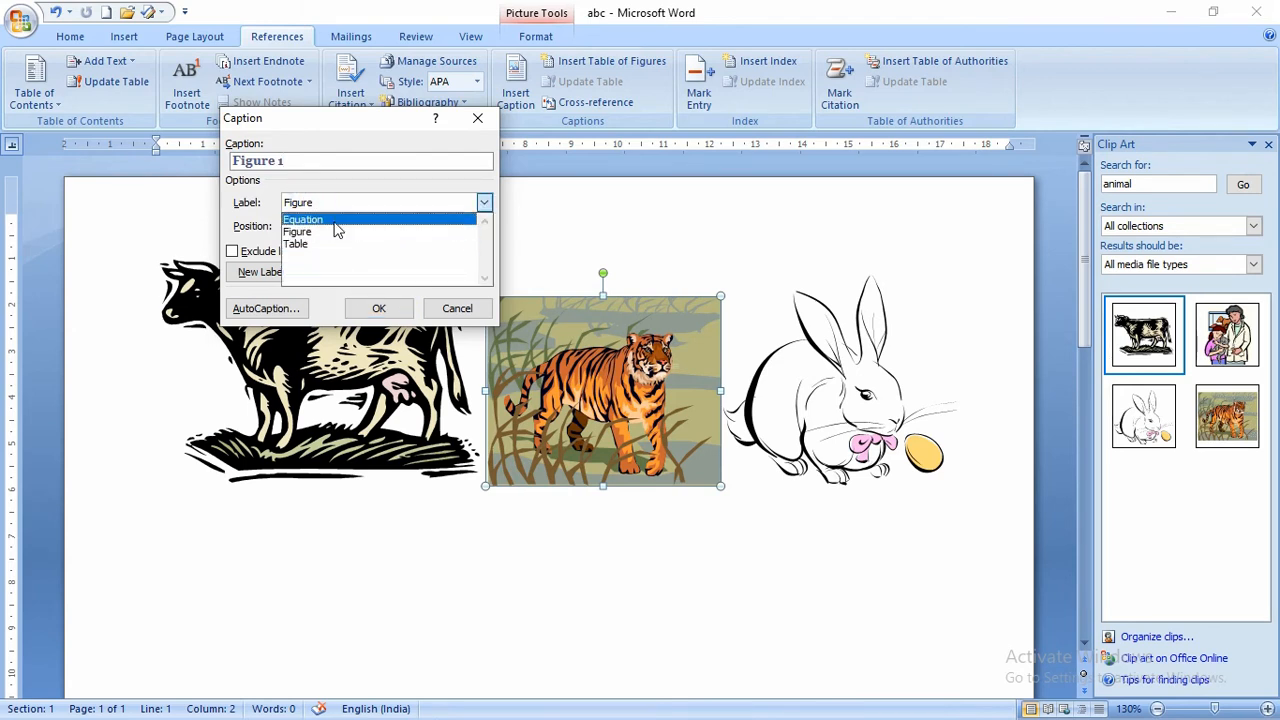
left_click(330, 137)
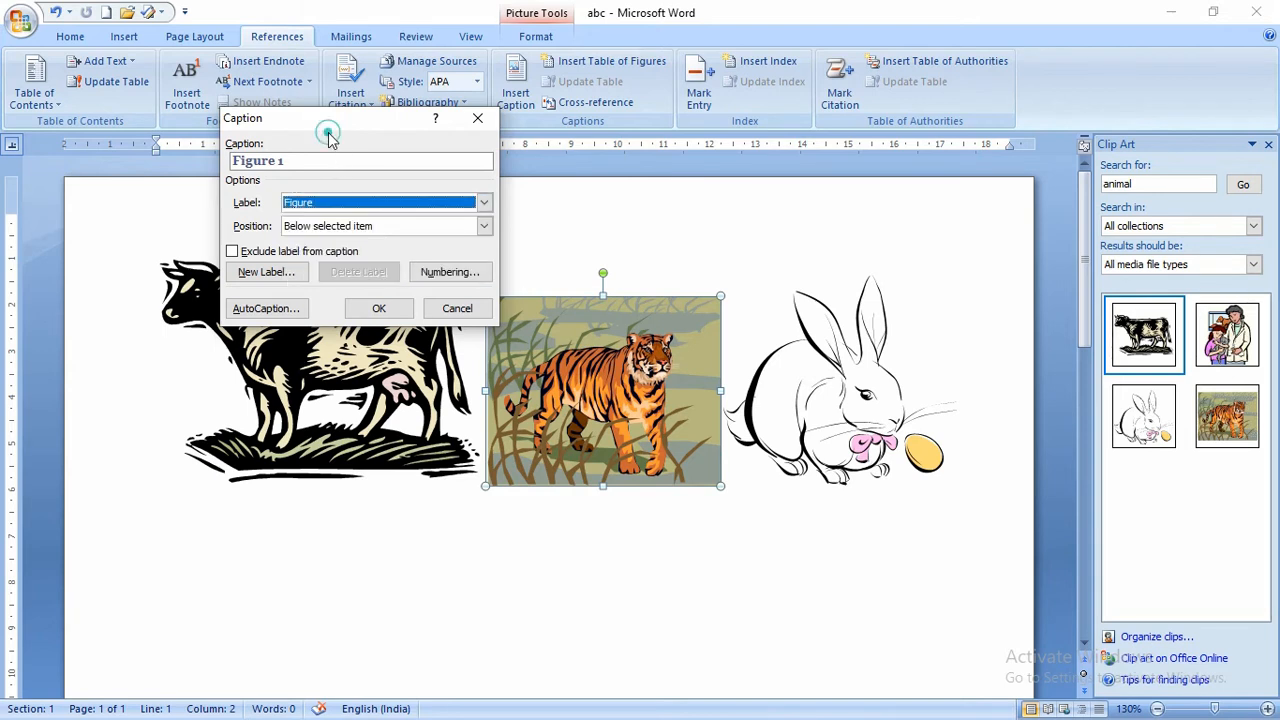
left_click(270, 273)
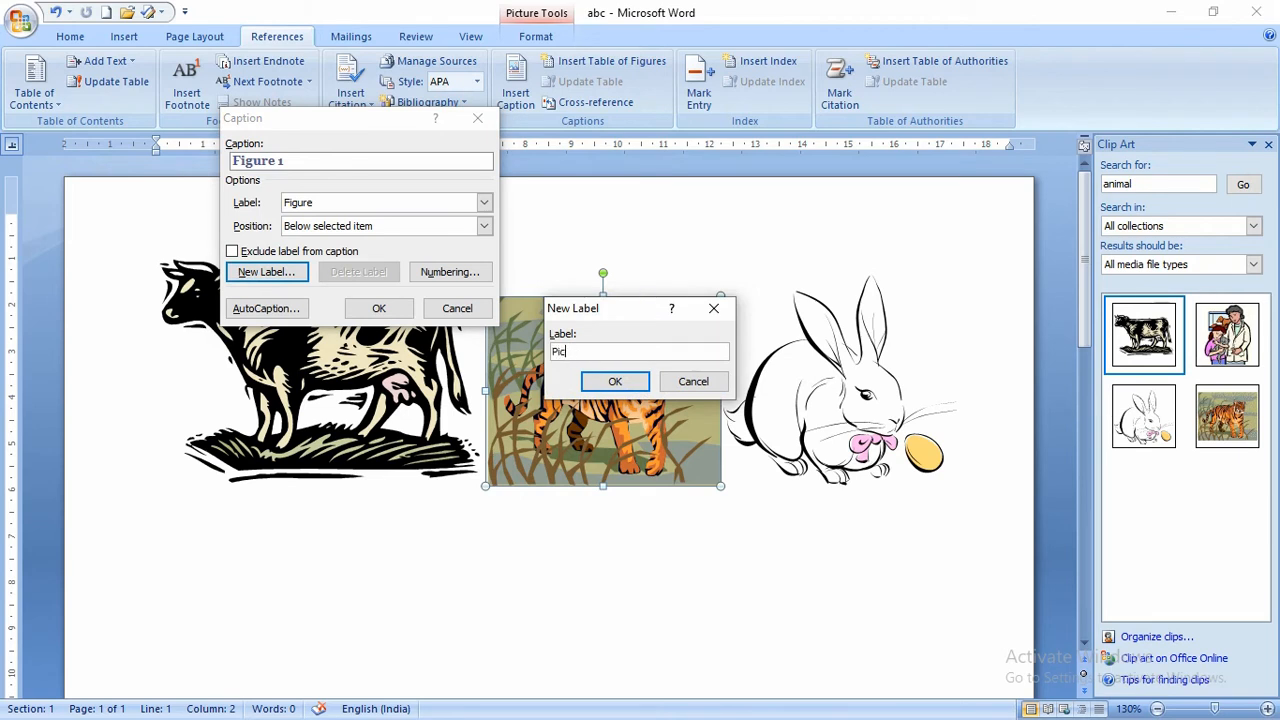
left_click(615, 381)
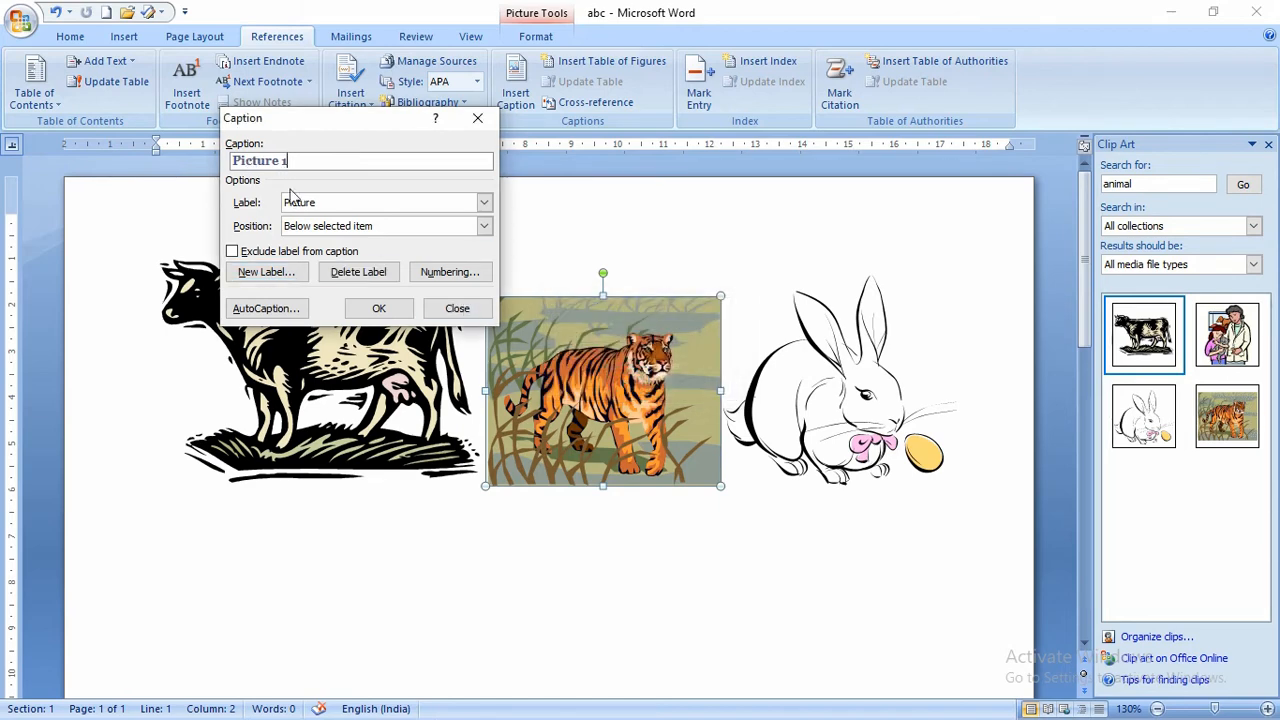
left_click(378, 308)
- Add Picture captions to the remaining animal pictures, then return to the end of 'Picture 1'
scroll(372, 306, "down", 3)
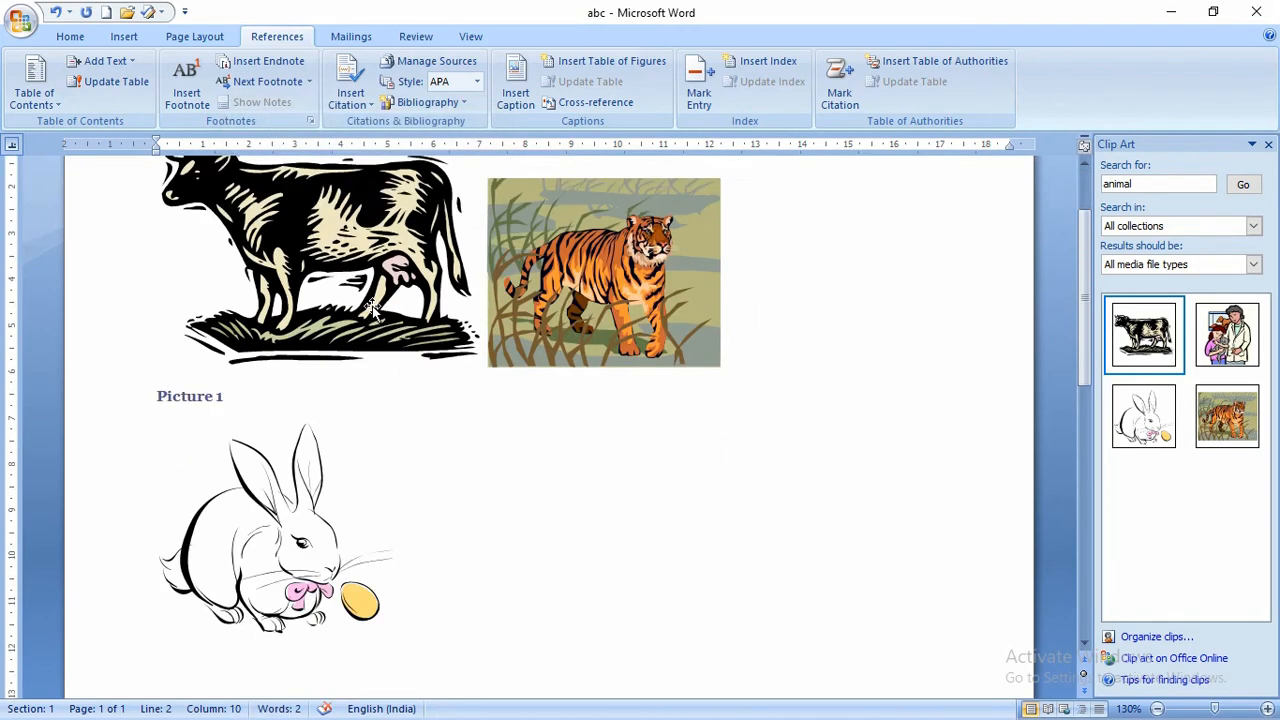
left_click(372, 306)
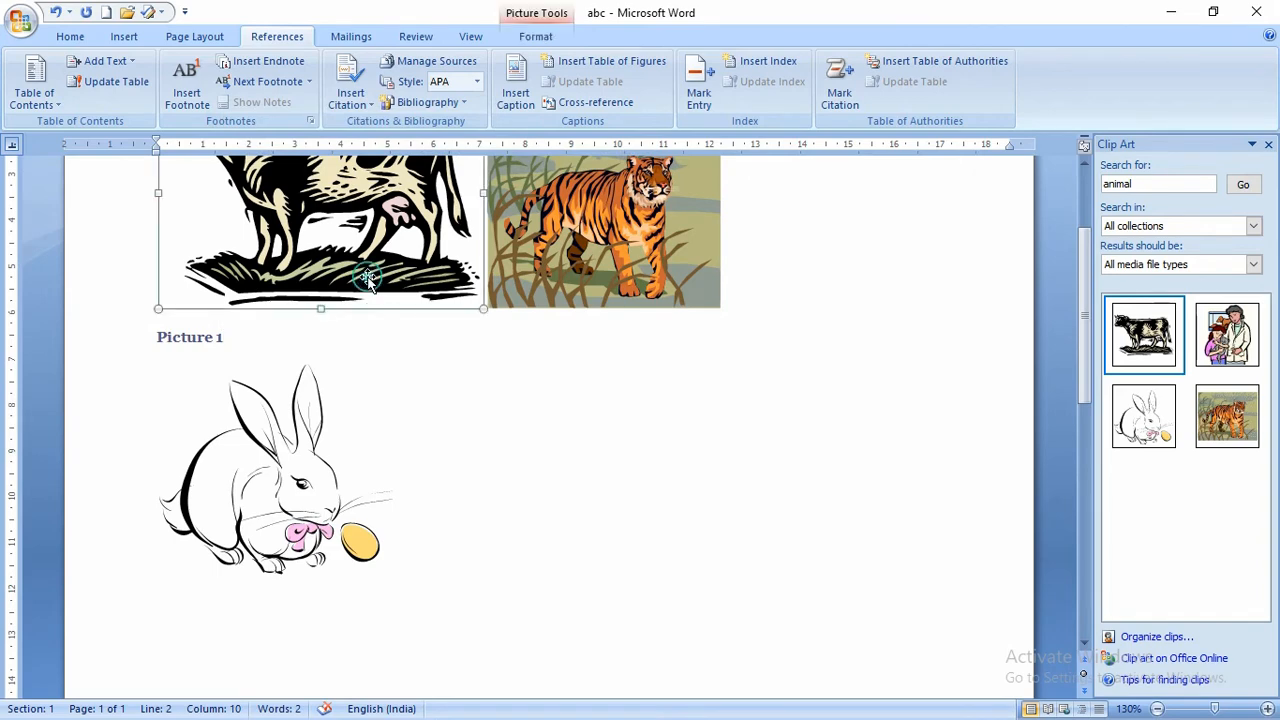
left_click(515, 85)
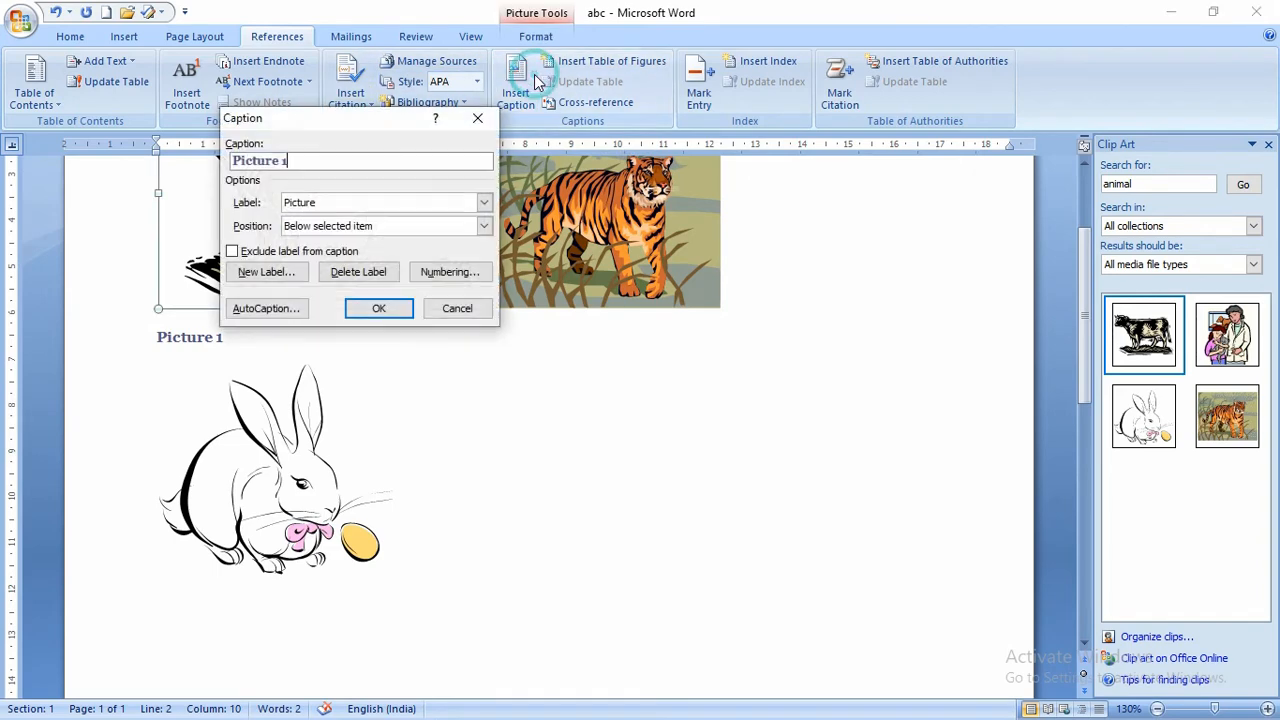
left_click(378, 308)
scroll(269, 317, "down", 2)
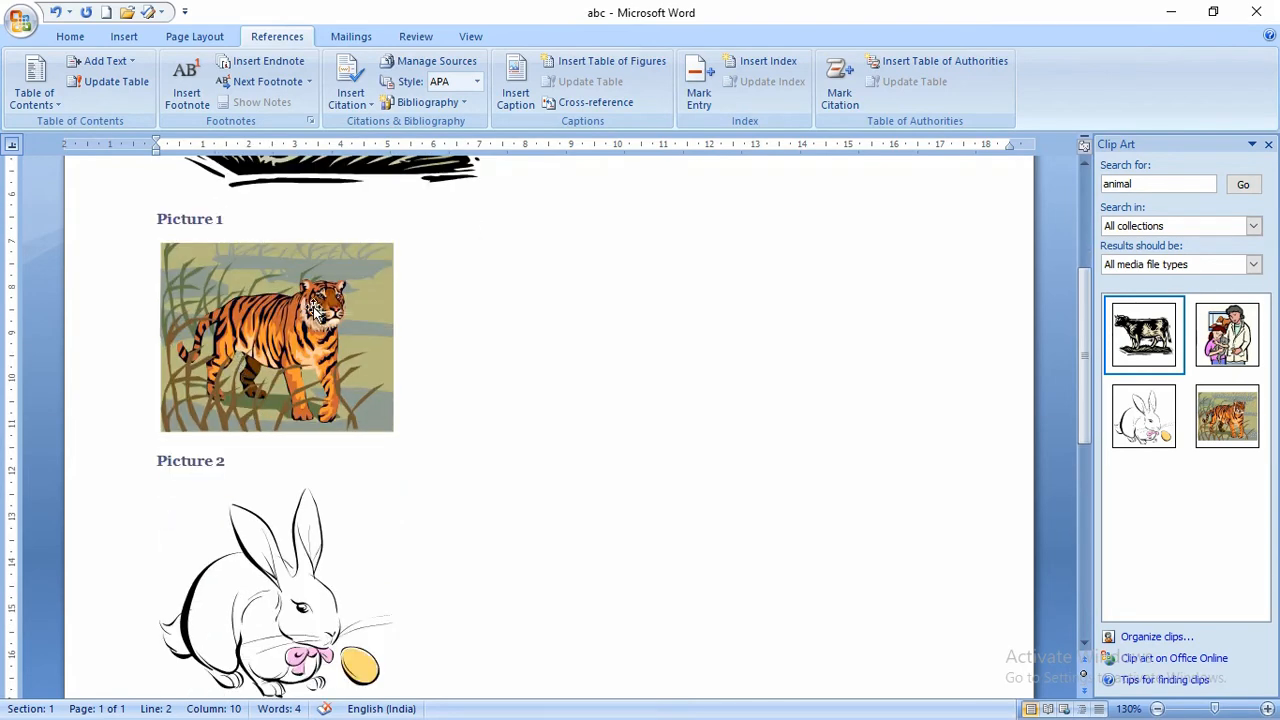
scroll(260, 400, "down", 3)
left_click(260, 400)
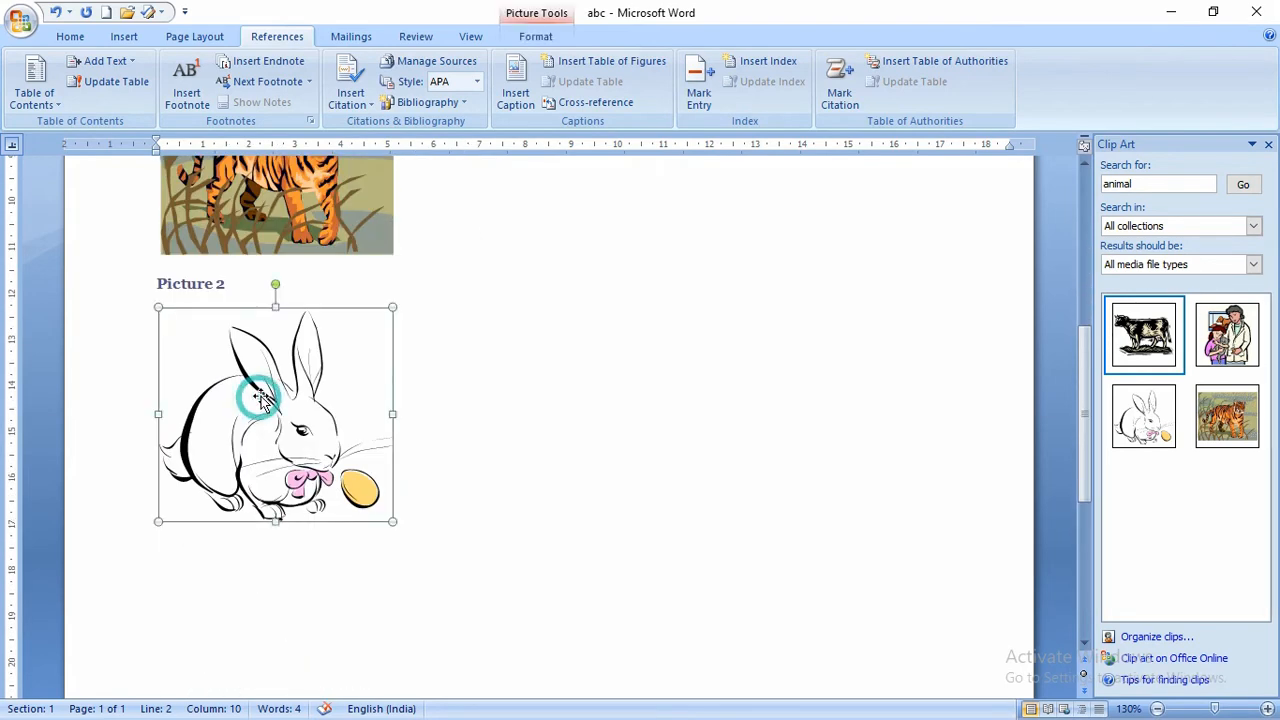
left_click(520, 95)
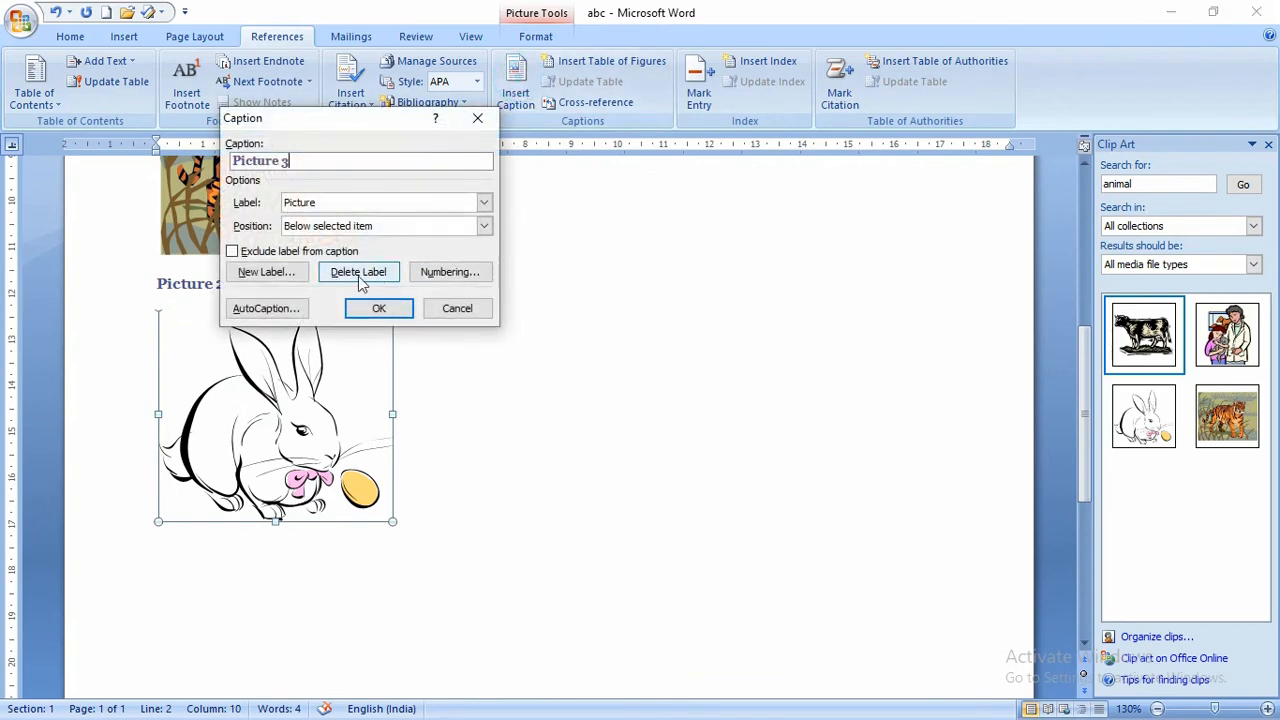
left_click(376, 306)
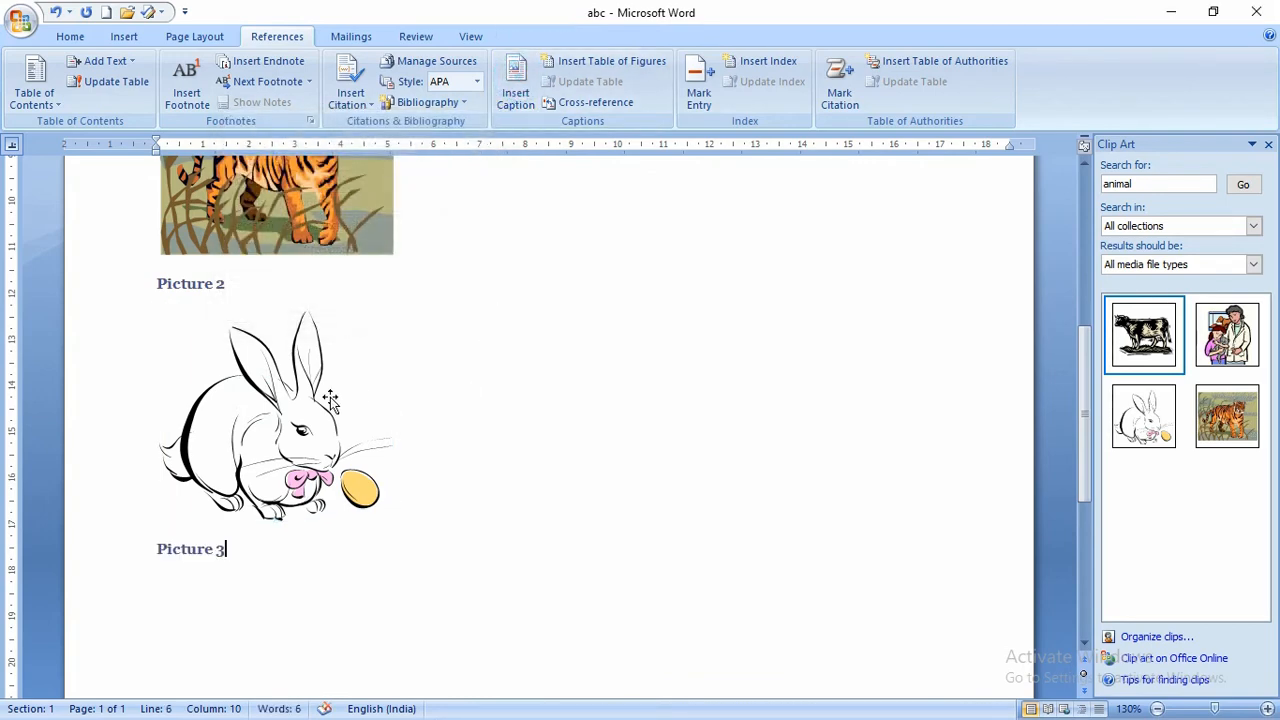
scroll(330, 400, "up", 2)
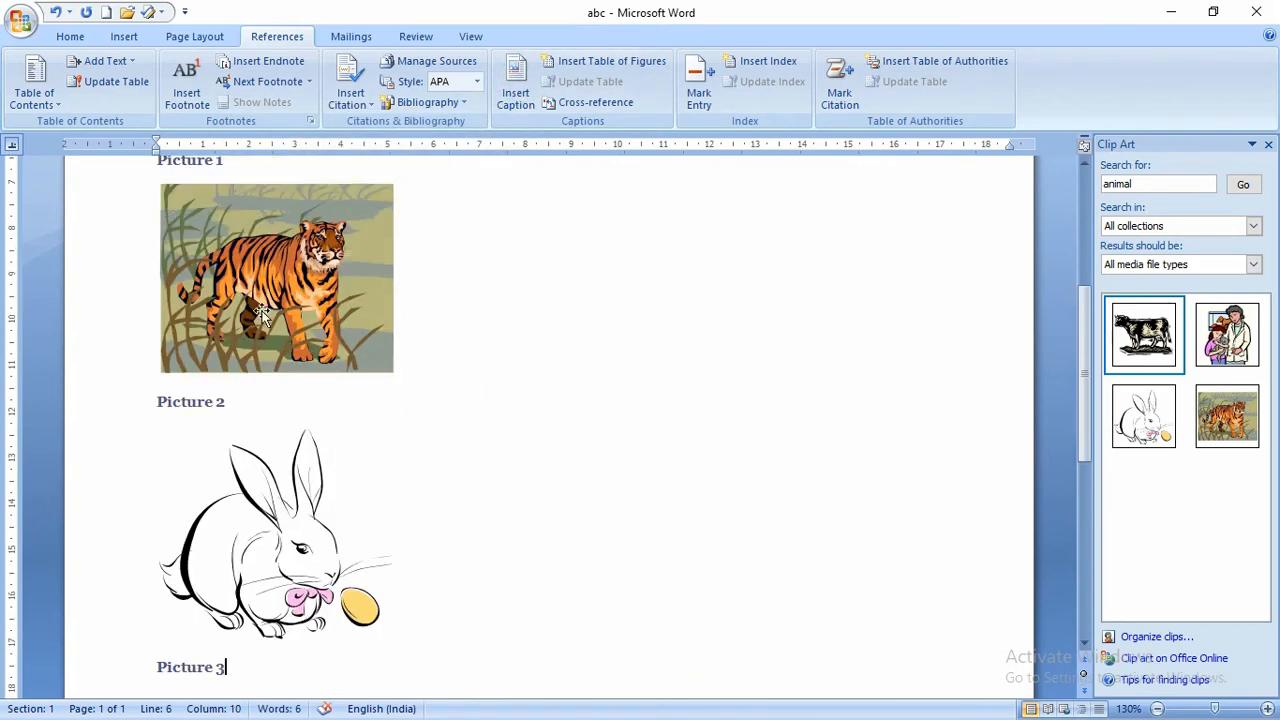
scroll(279, 220, "up", 2)
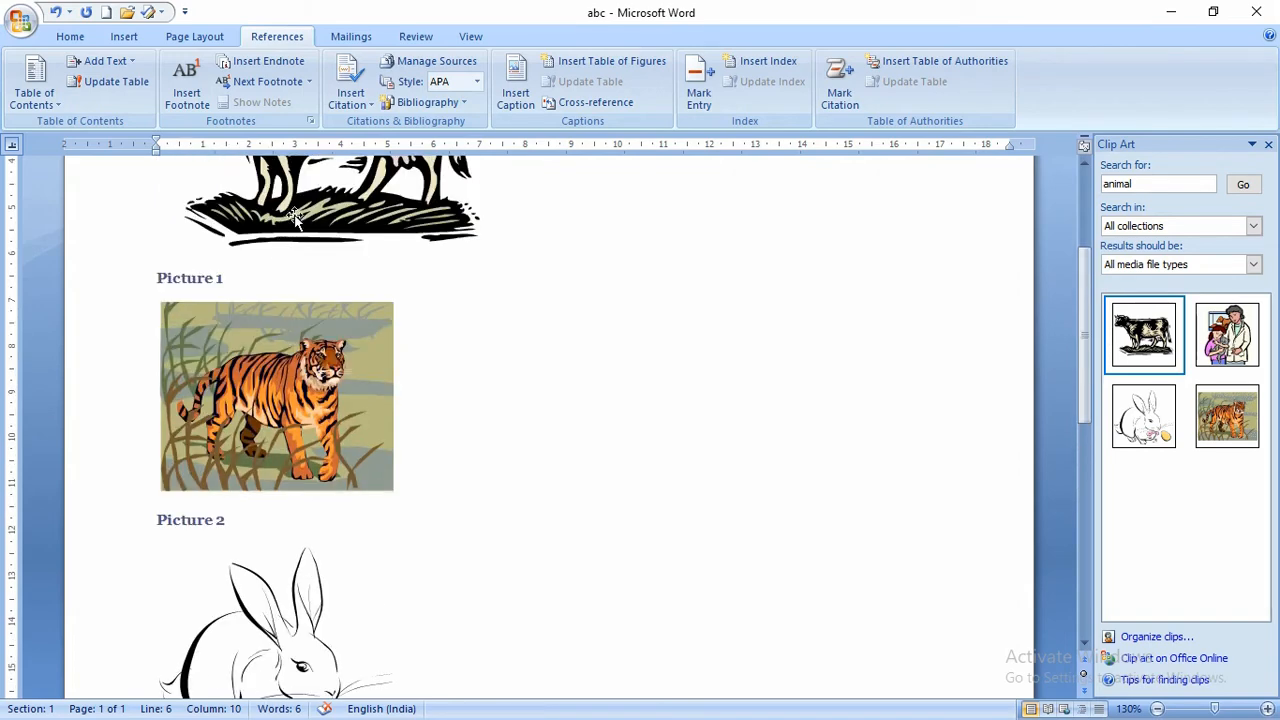
scroll(292, 217, "down", 1)
left_click(222, 222)
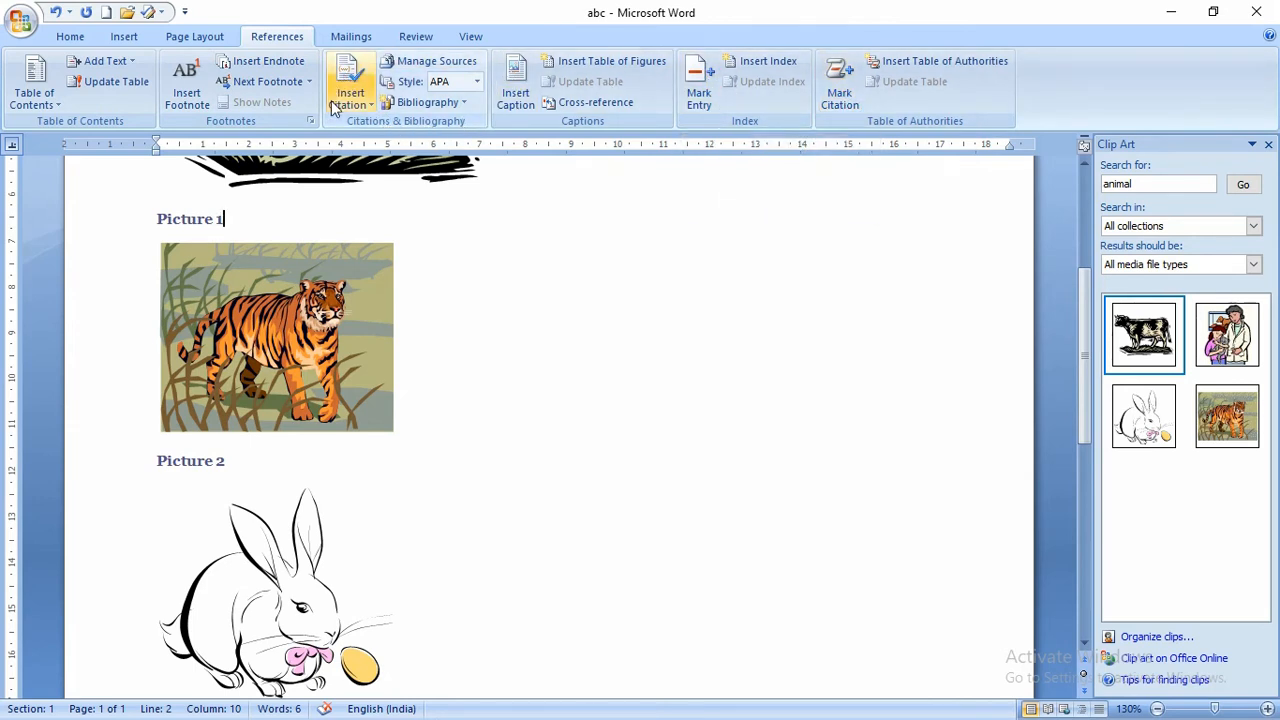
- Switch to the Mailings ribbon to show the envelope and mail-merge tools
left_click(346, 40)
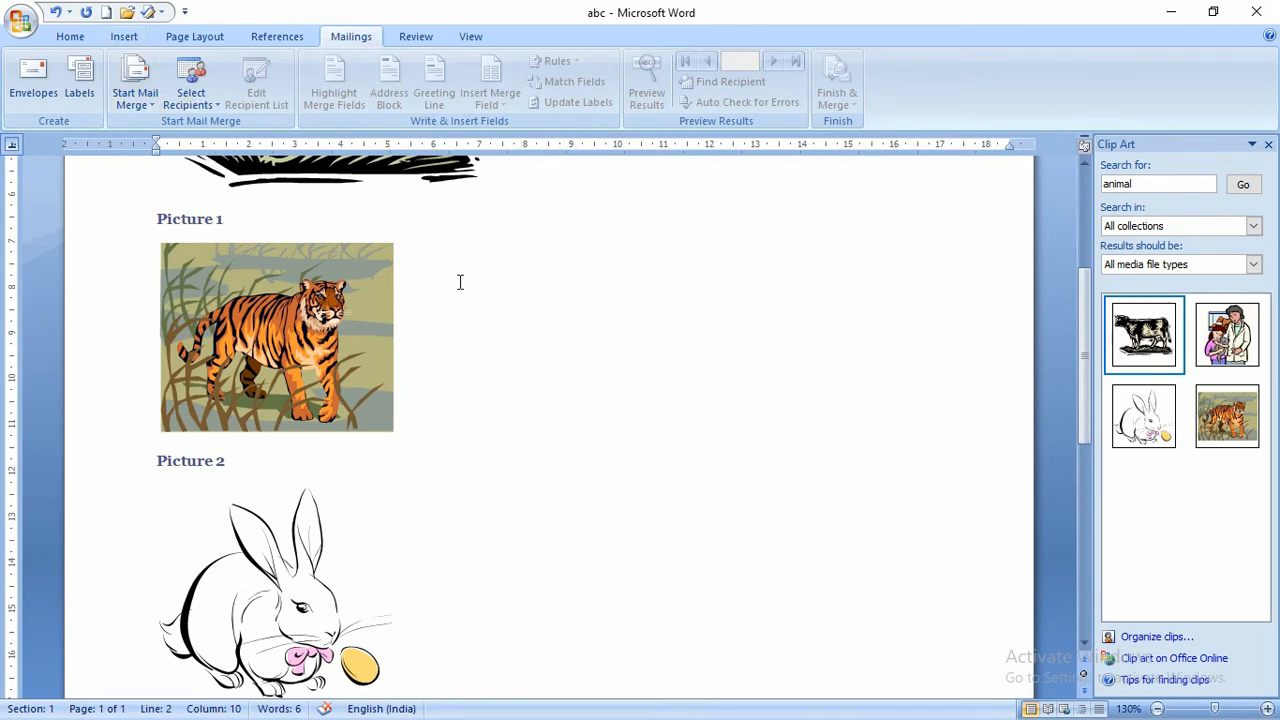
- Clear the document and enter a four-line delivery address in the Envelopes dialog
key("ctrl+a")
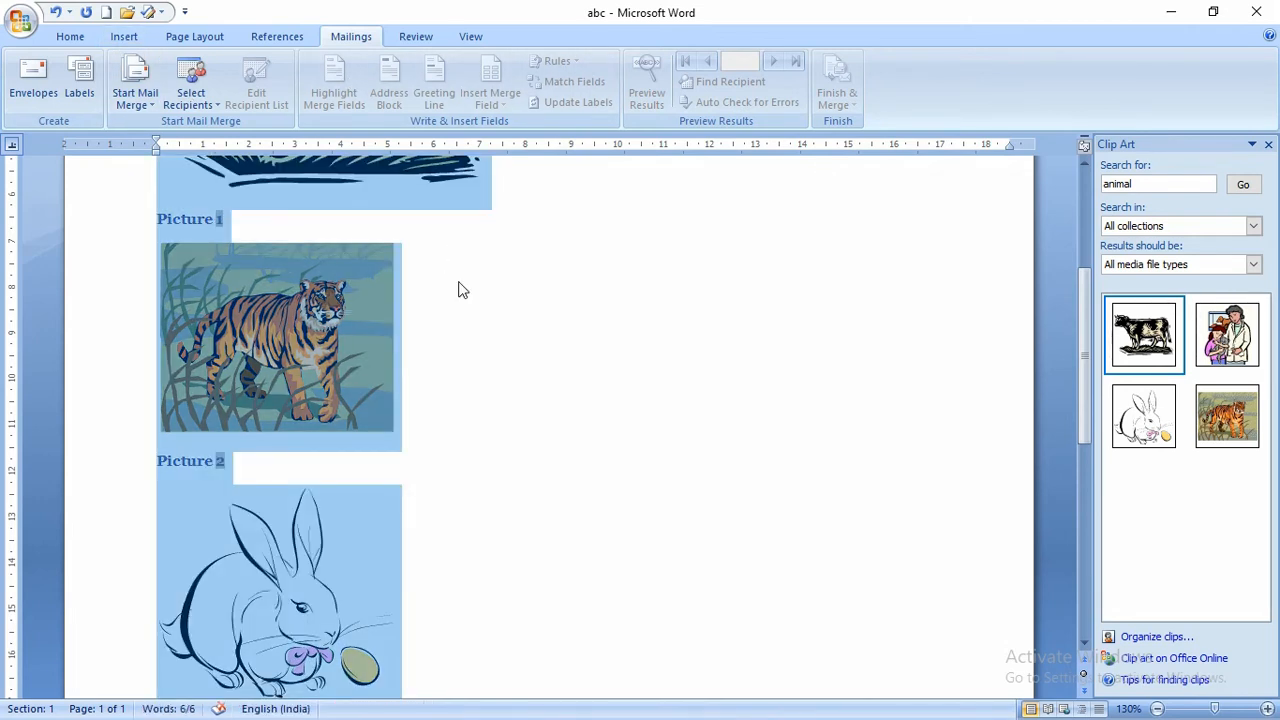
key("Delete")
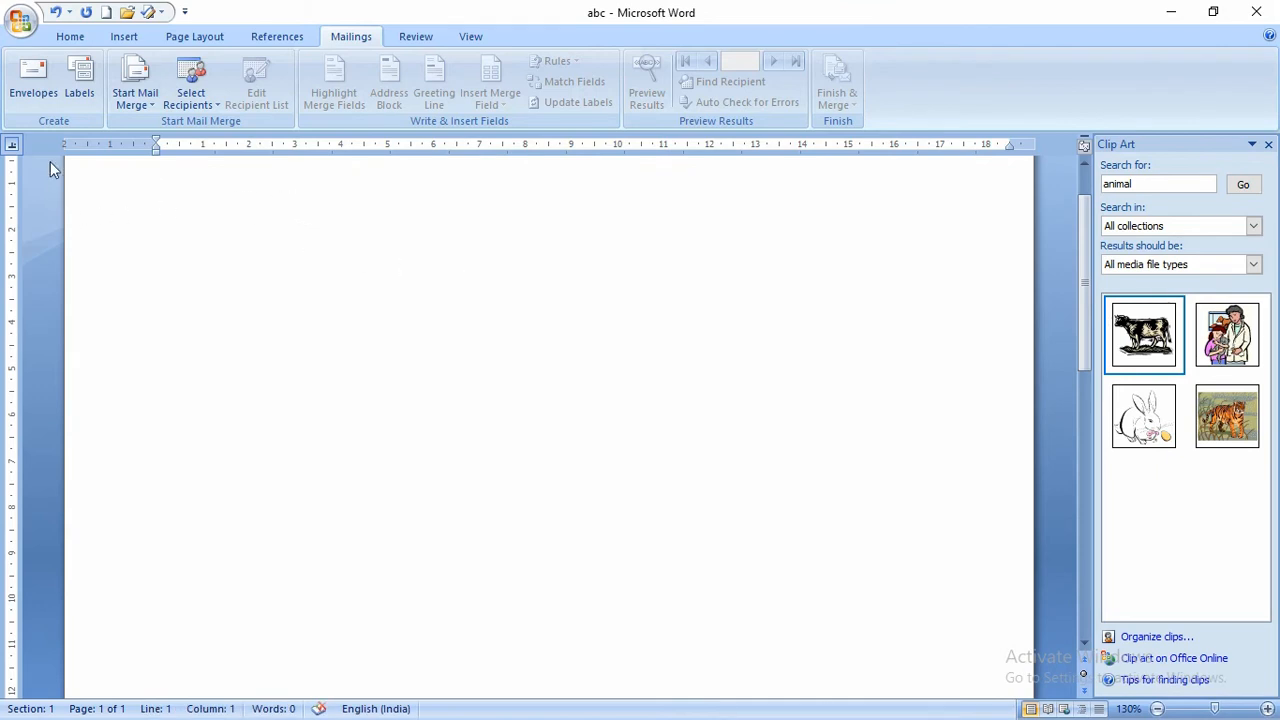
left_click(43, 85)
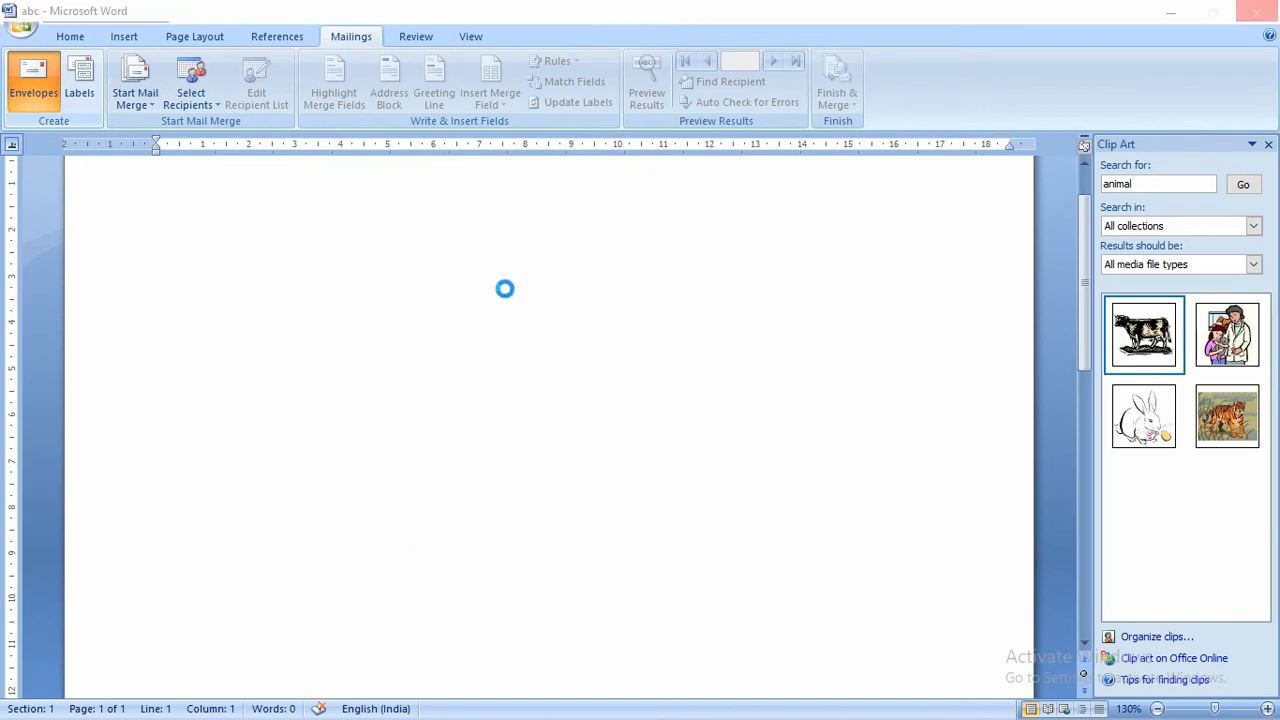
left_click_drag(652, 150, 523, 120)
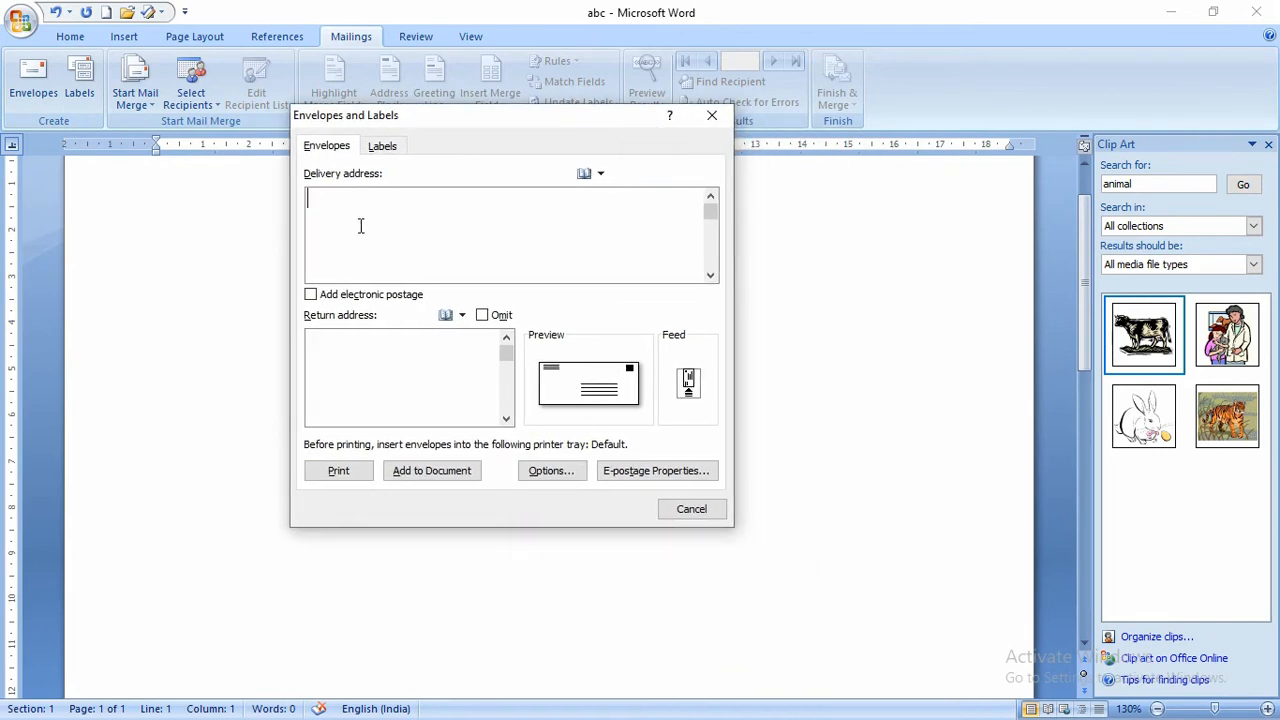
key("Return")
key("Return")
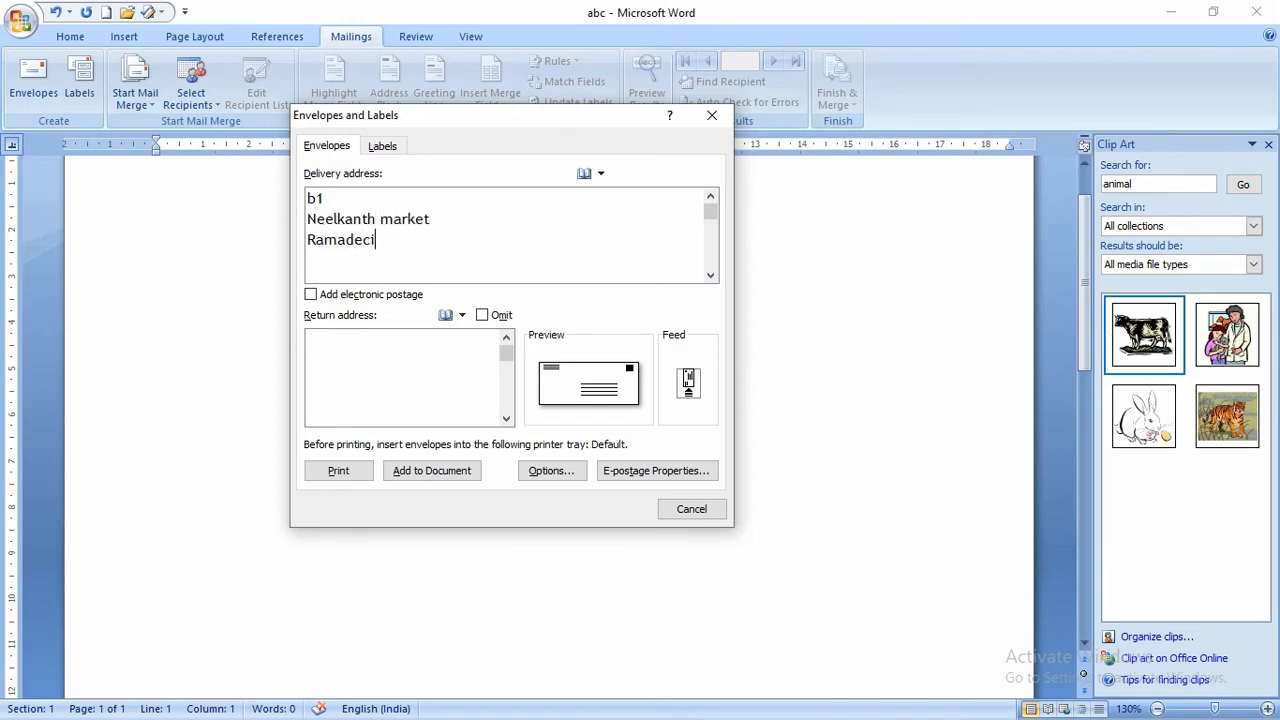
key("Return")
- Enter the return address, add the envelope to the document, and save it as default
left_click(343, 360)
key("Return")
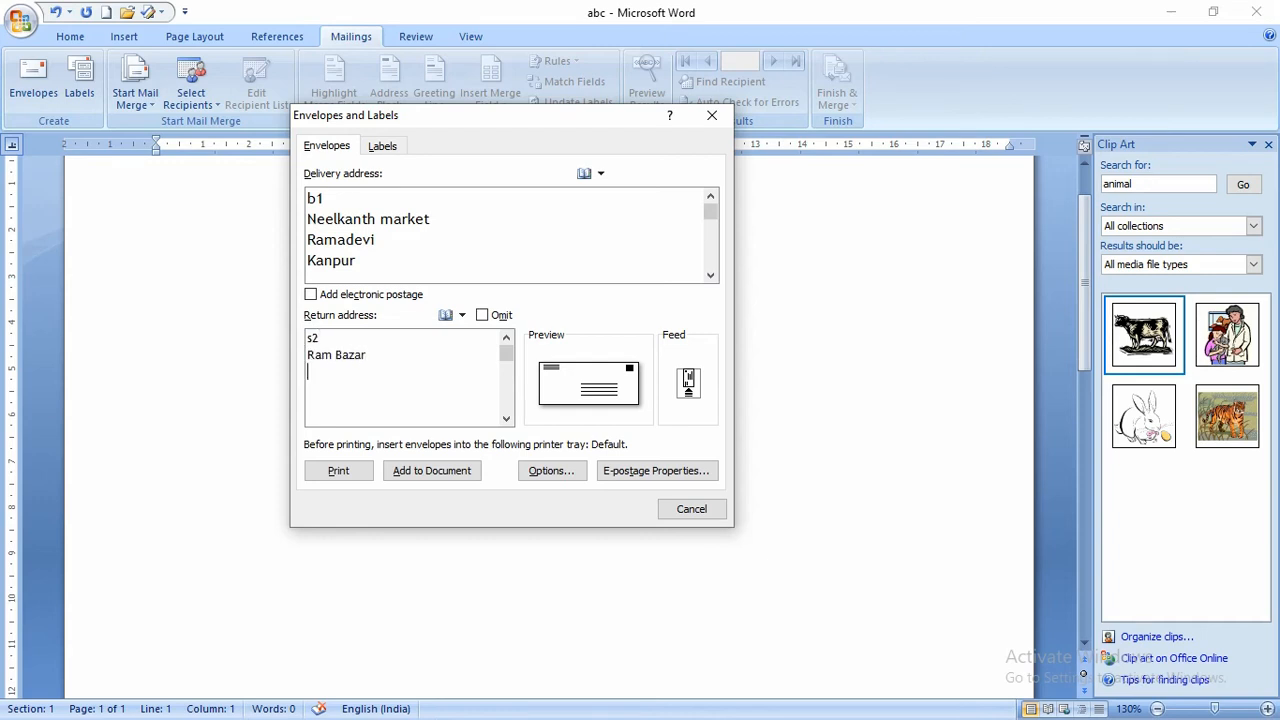
key("Return")
left_click(483, 318)
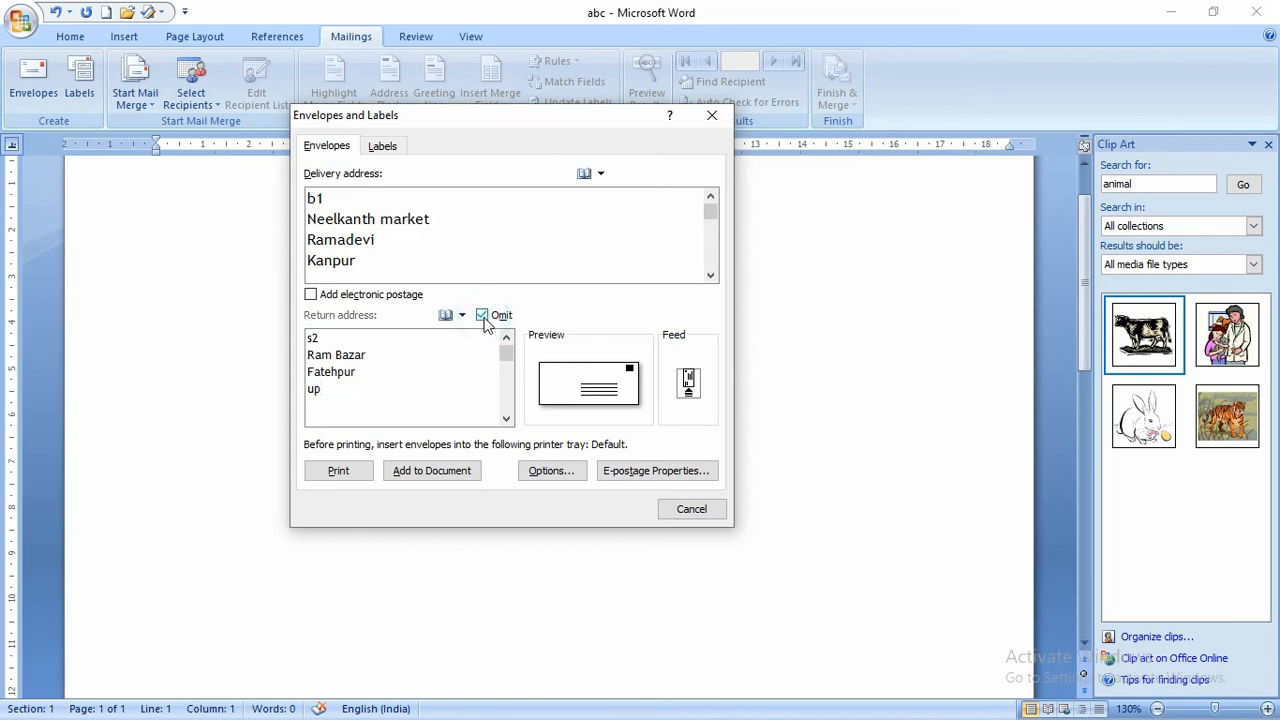
left_click(483, 318)
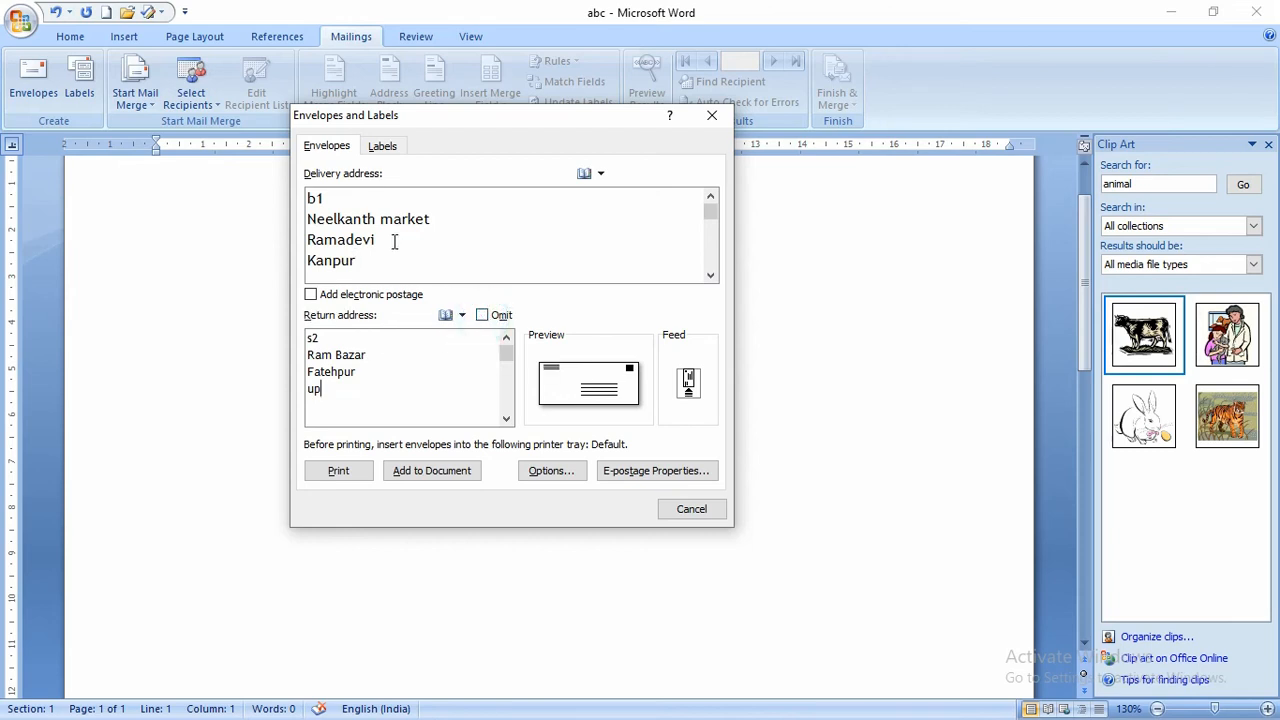
left_click(433, 470)
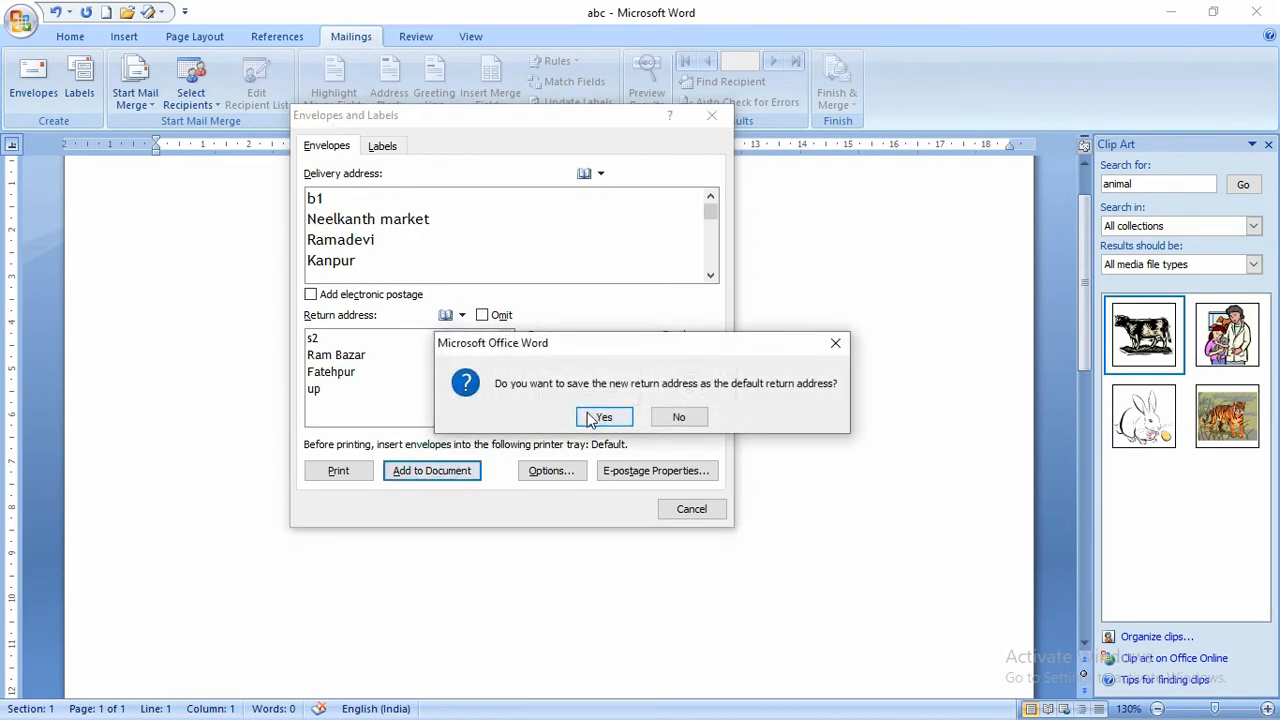
left_click(582, 409)
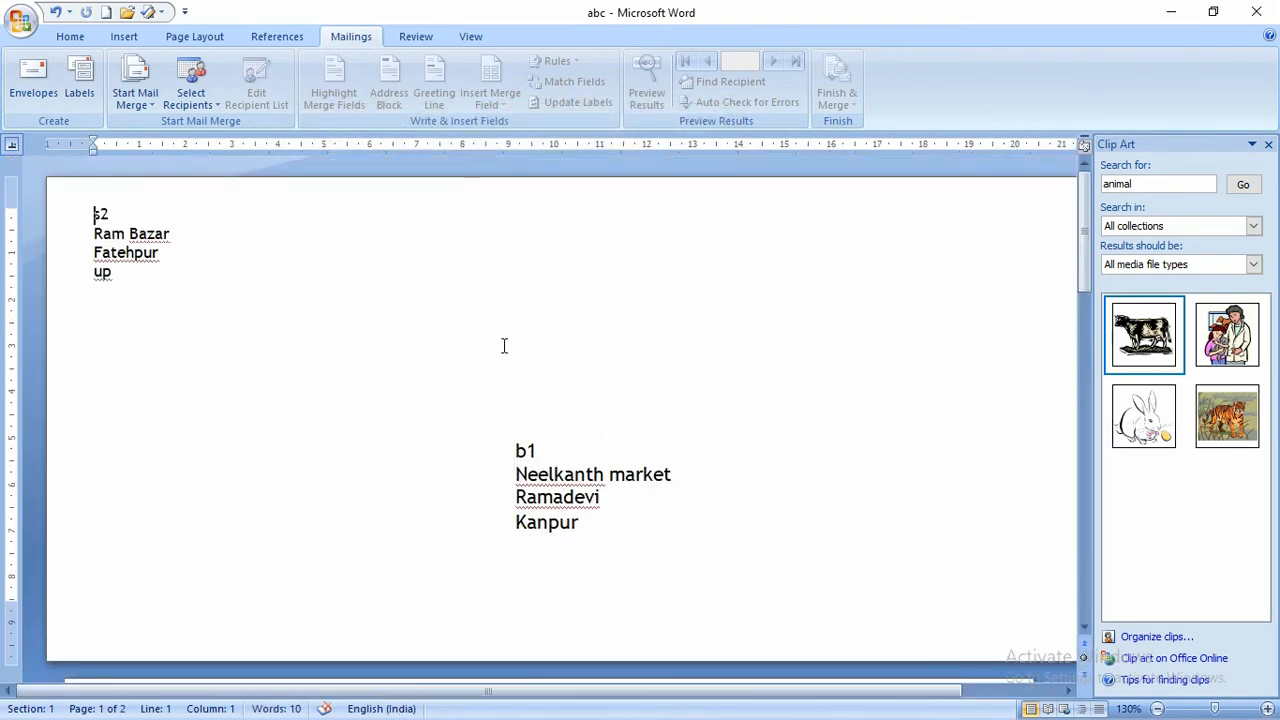
- Undo adding the envelope to the document
scroll(504, 346, "down", 2)
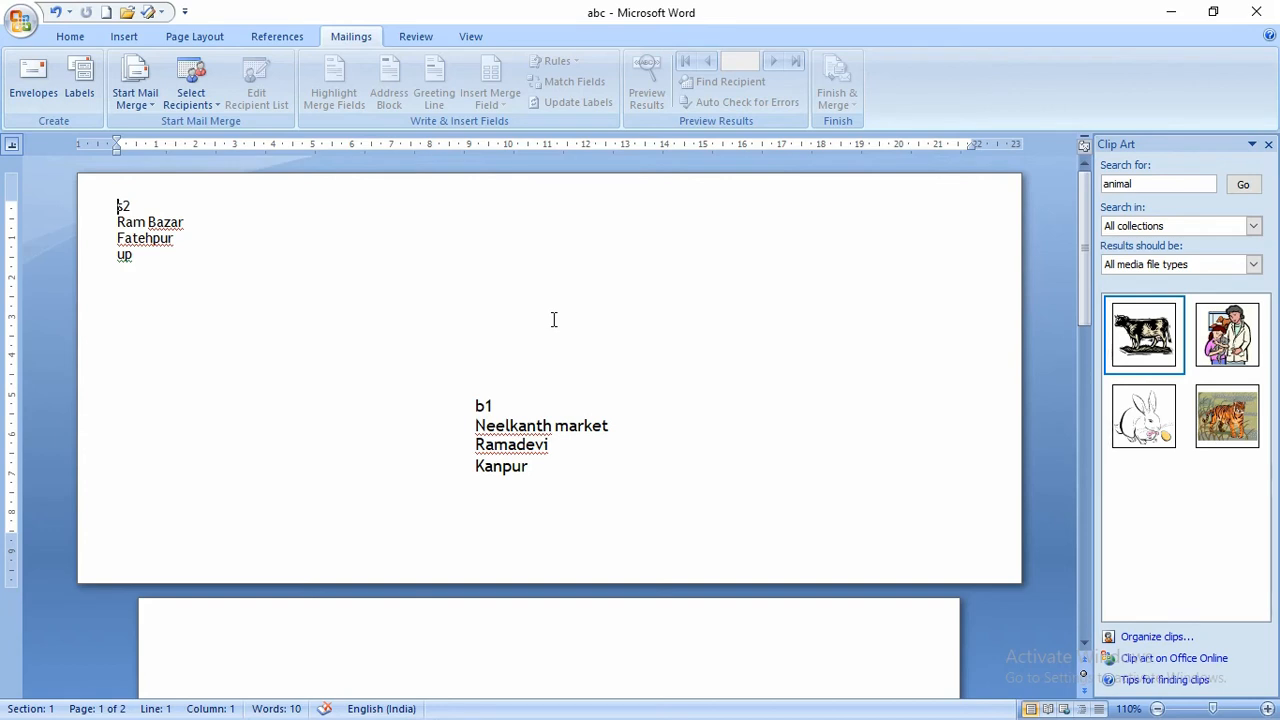
key("ctrl+z")
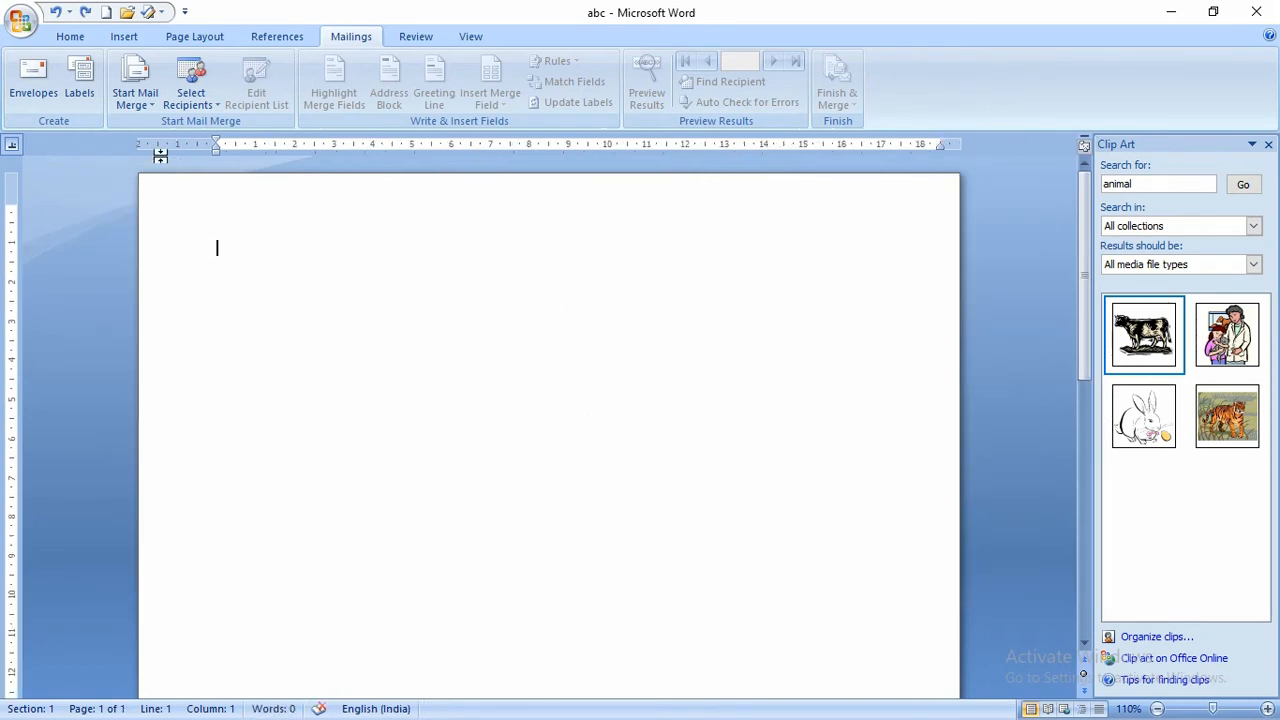
left_click(82, 90)
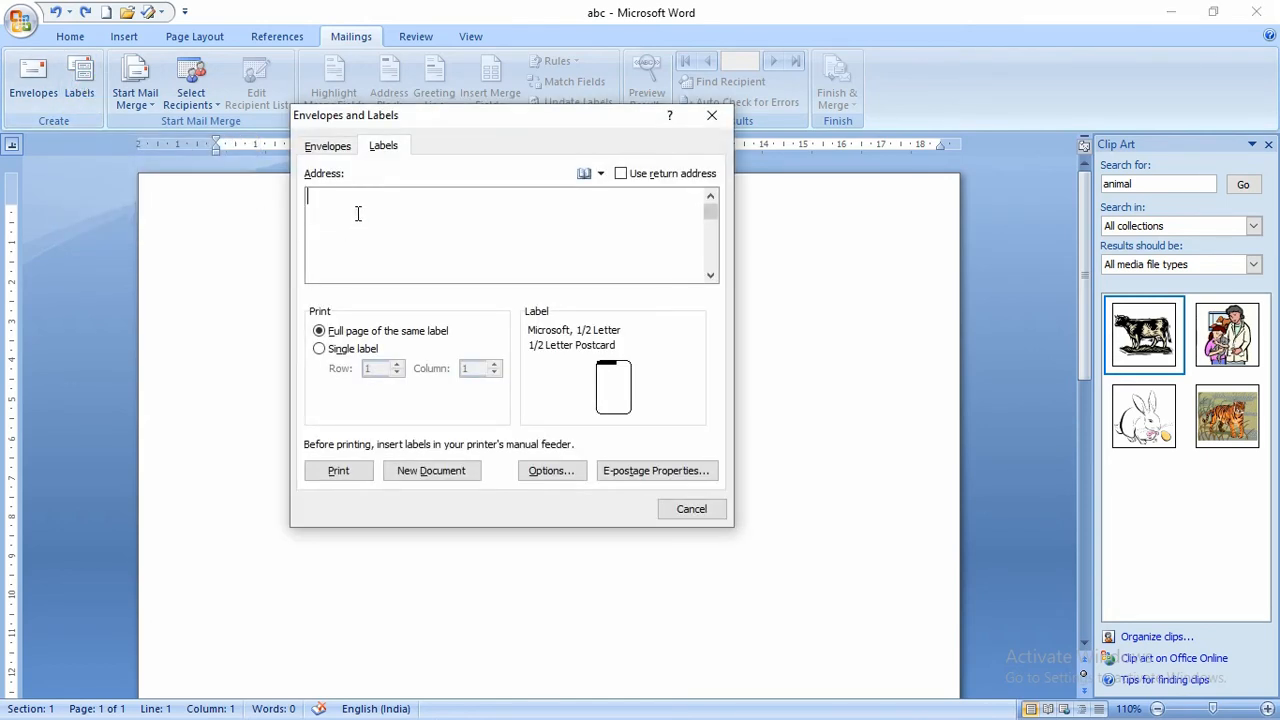
type("Name")
type(": ")
type("Subject:")
key("Return")
type("Class: ")
type("RN")
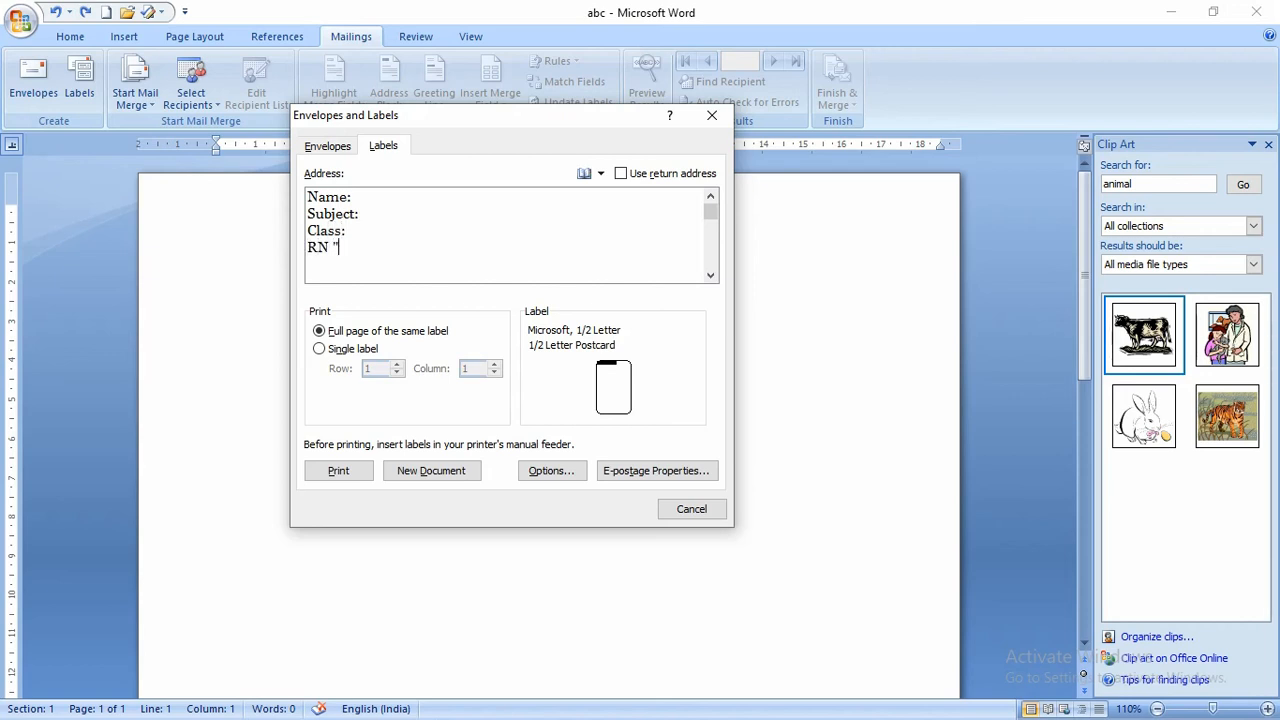
type(" :")
left_click(441, 471)
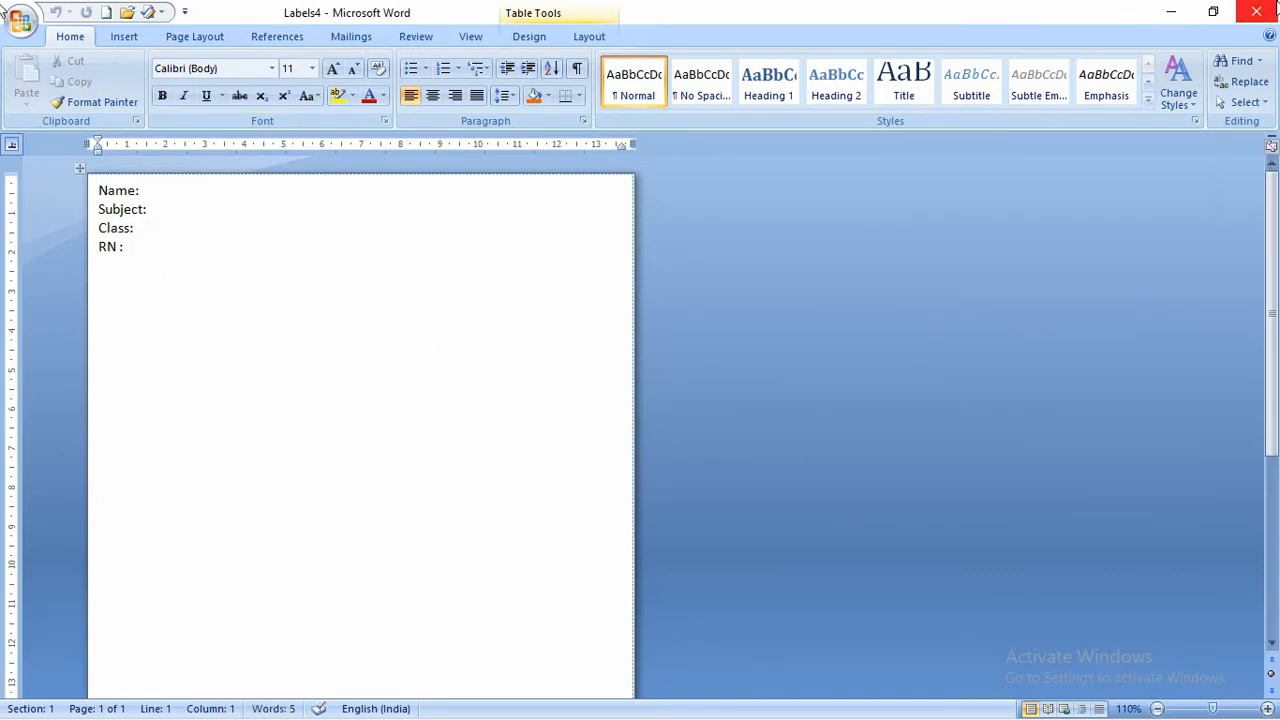
left_click(1256, 12)
left_click(632, 422)
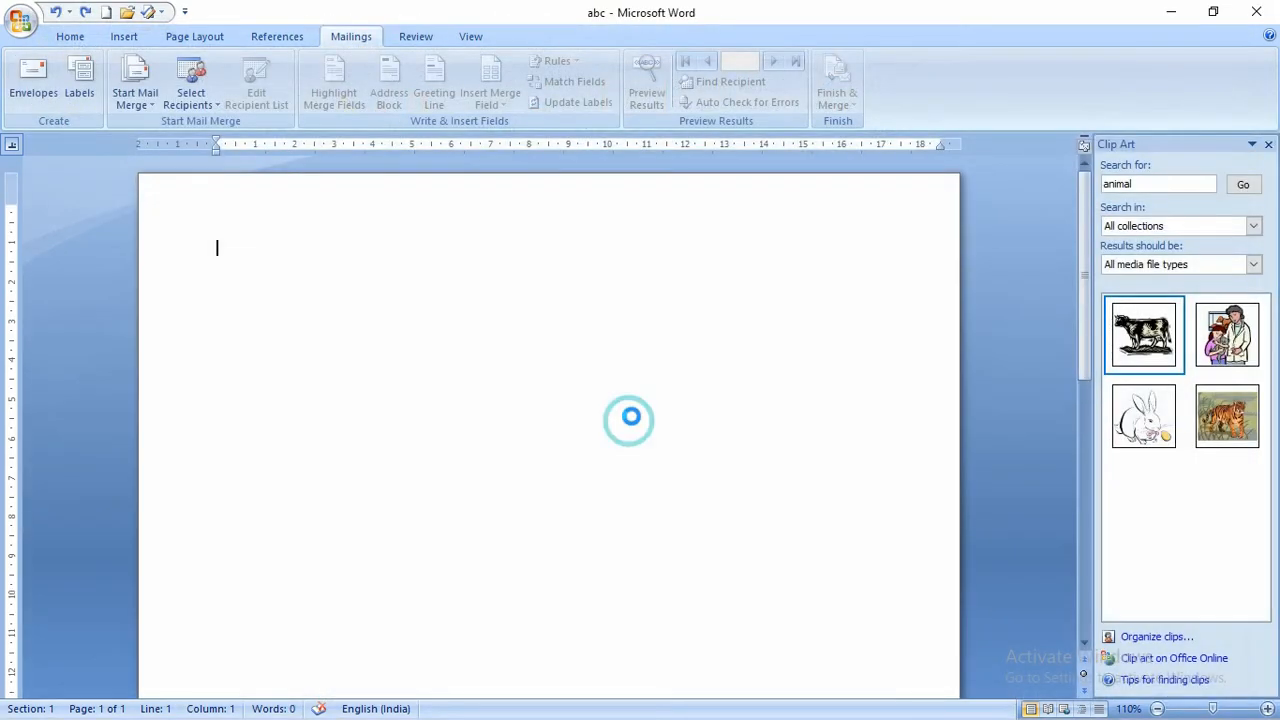
- Enter the label text lines Name:, Subject, Class: and Roll No for a new label sheet
left_click(80, 92)
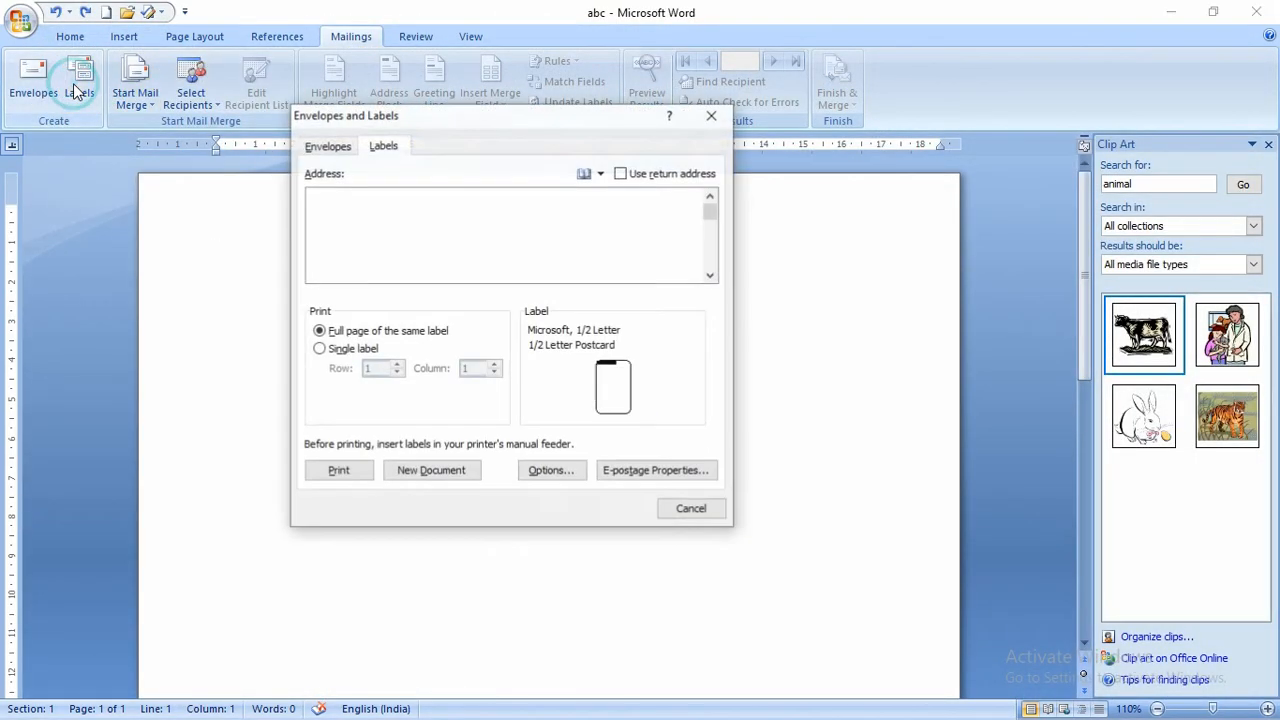
type("Name")
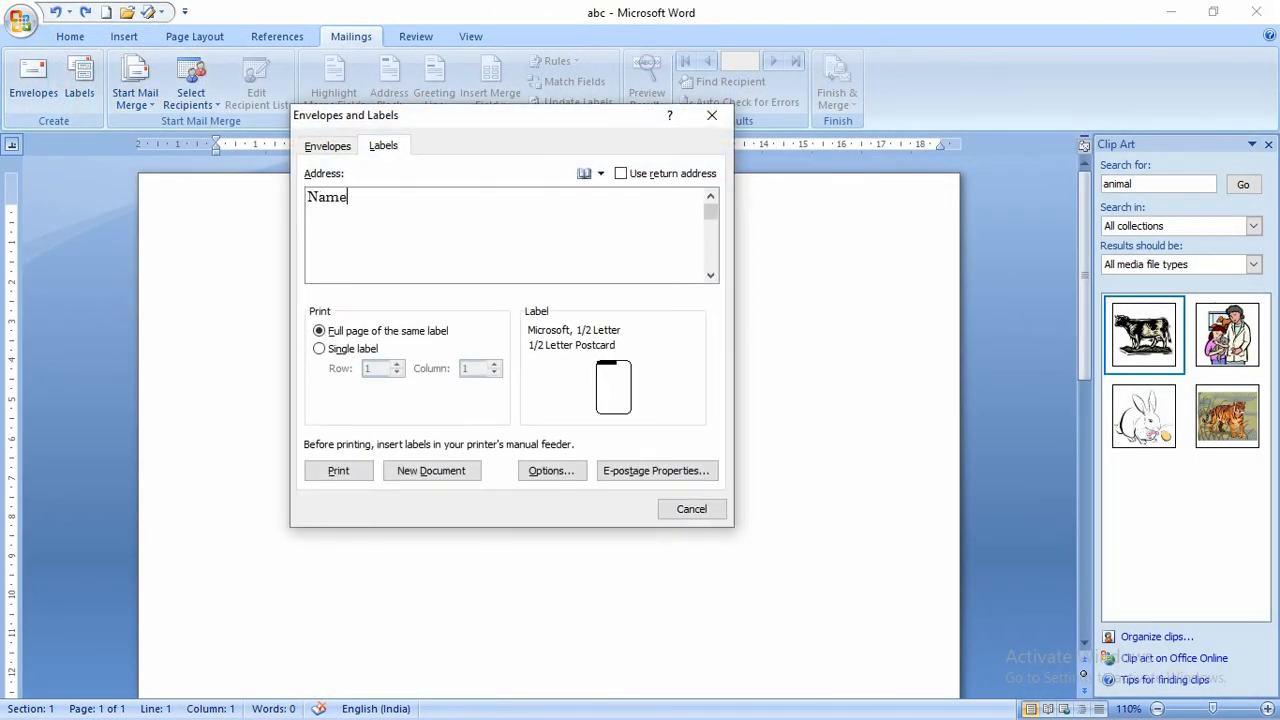
type(":")
key("Return")
type("Subjec")
type("Class:")
key("Return")
type("Roll No")
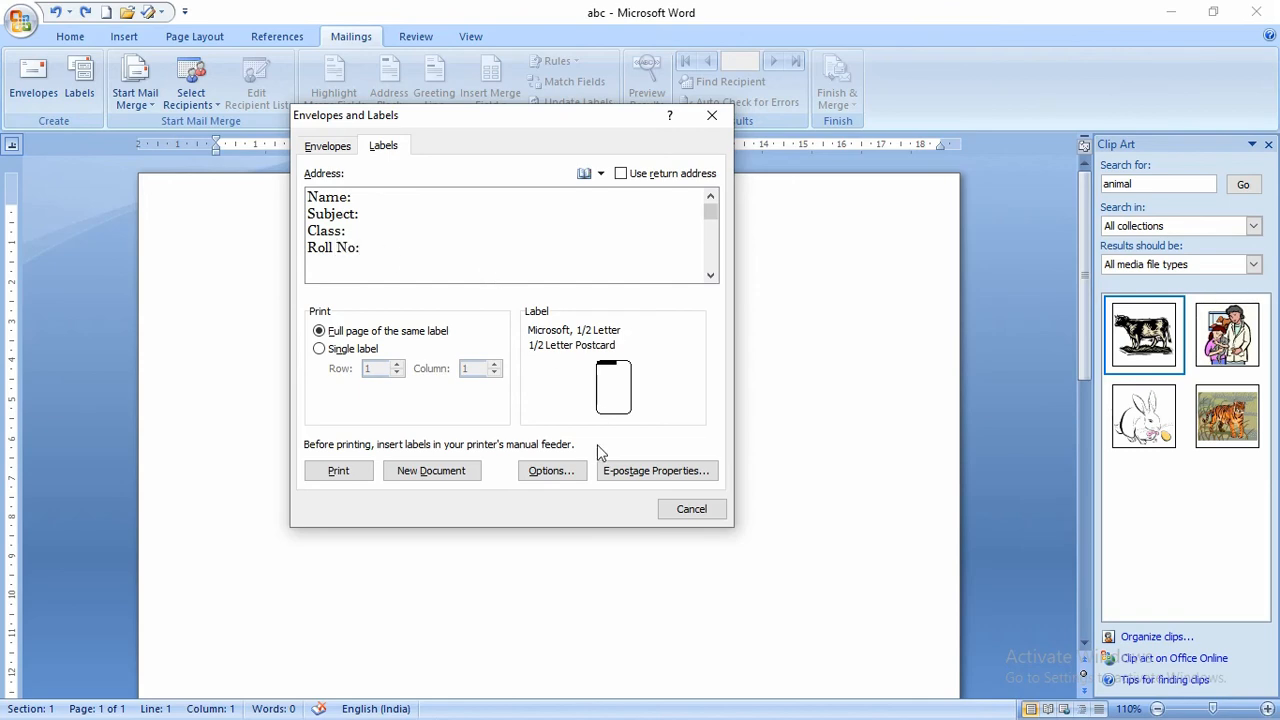
- Choose the Microsoft 30 Per Page label product and create a new label document
left_click(563, 476)
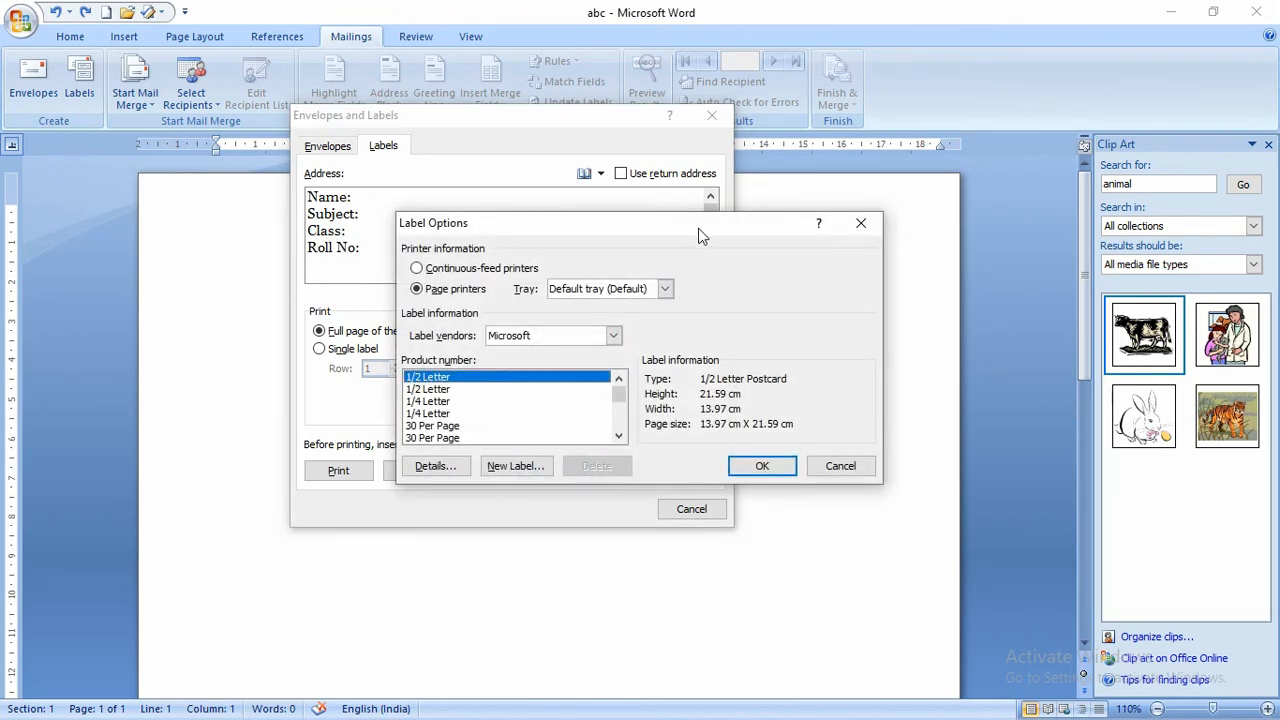
left_click_drag(698, 224, 616, 91)
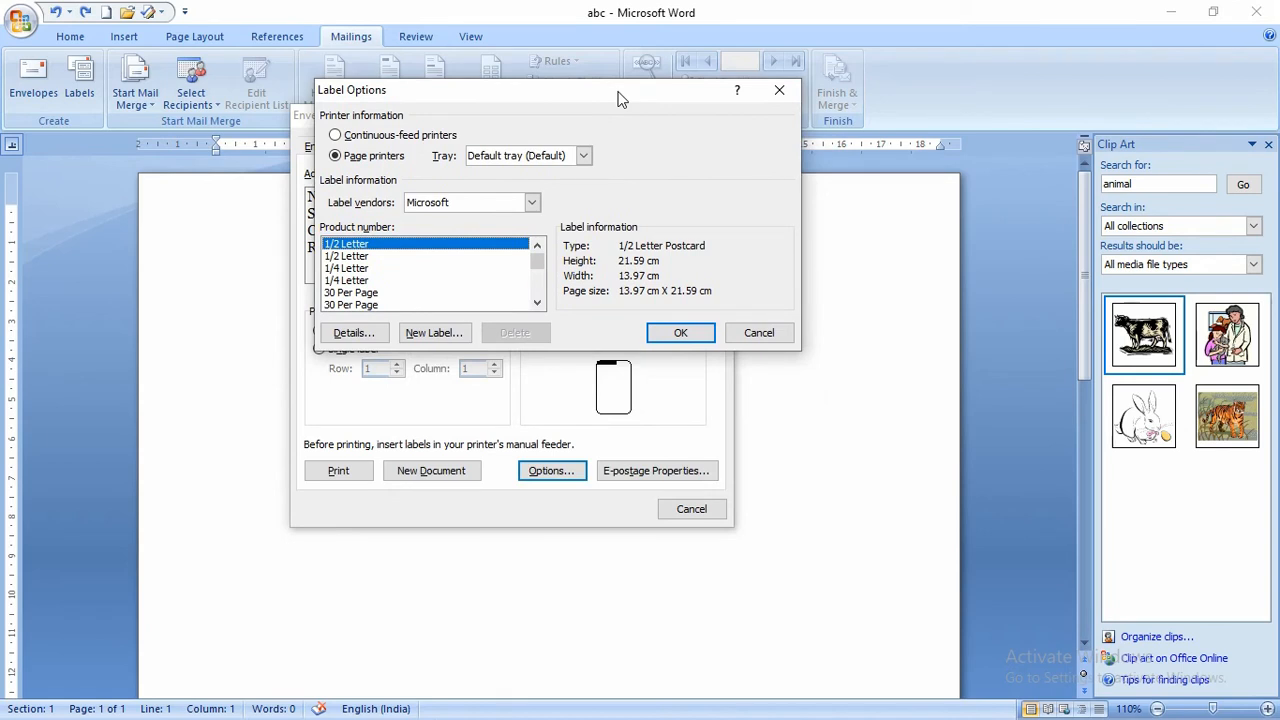
left_click(537, 262)
left_click(337, 293)
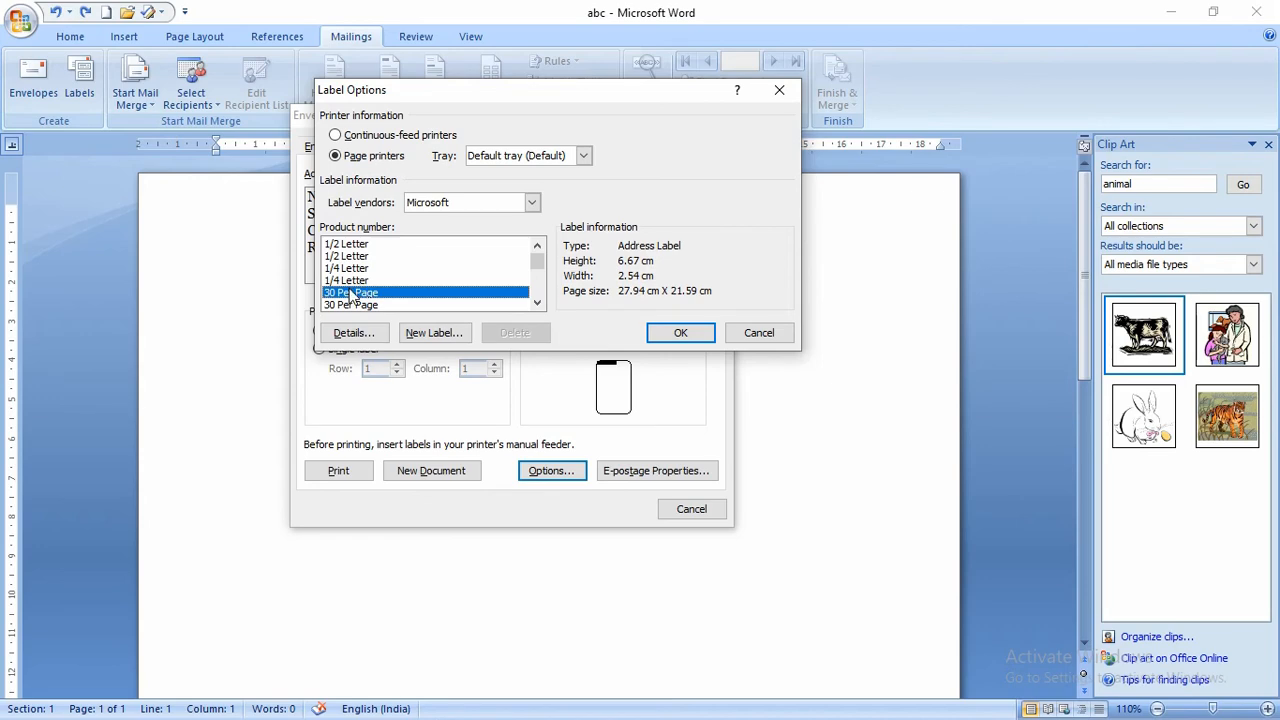
left_click(668, 332)
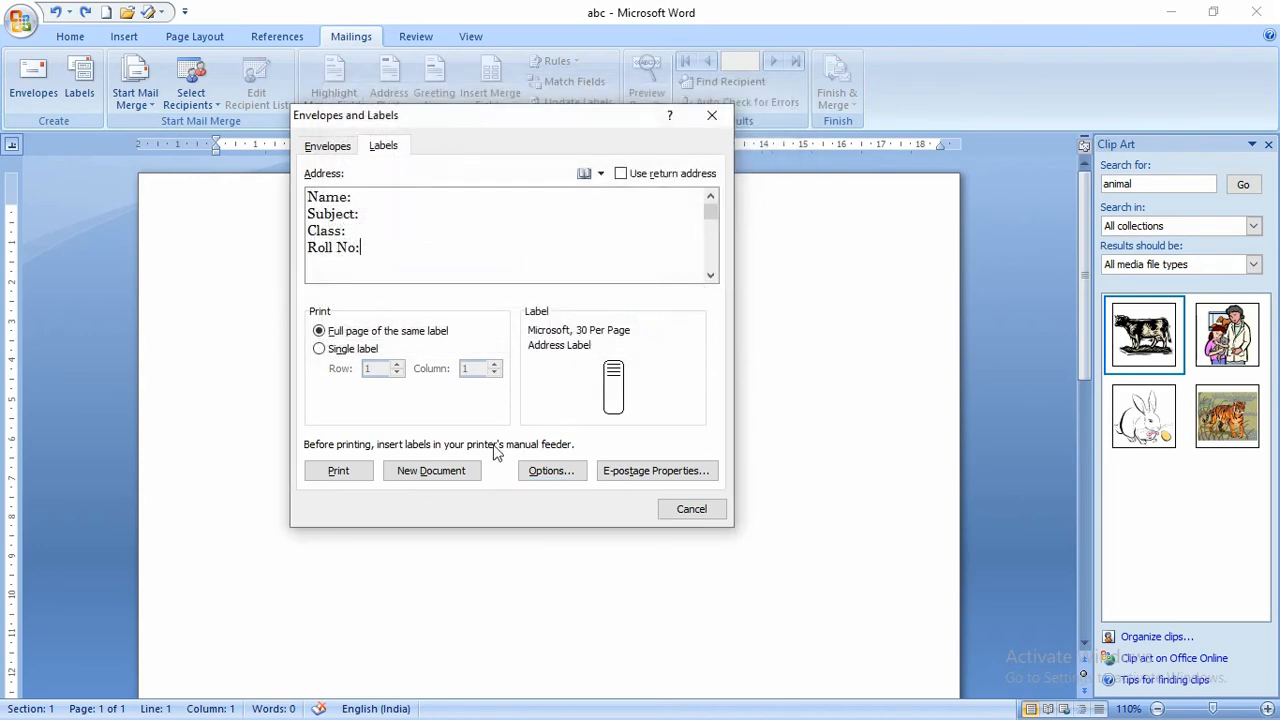
left_click(432, 471)
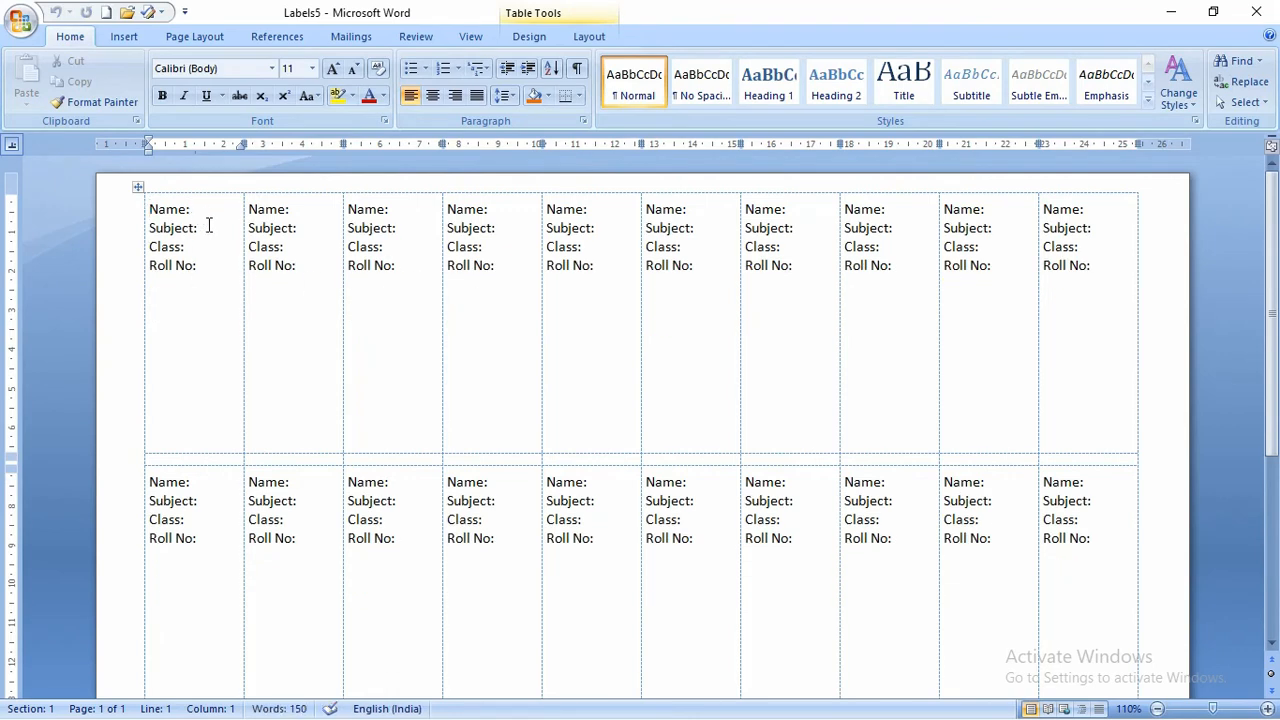
- Scroll through the Labels5 sheet and close it without saving changes
scroll(206, 235, "down", 2)
scroll(210, 242, "down", 2)
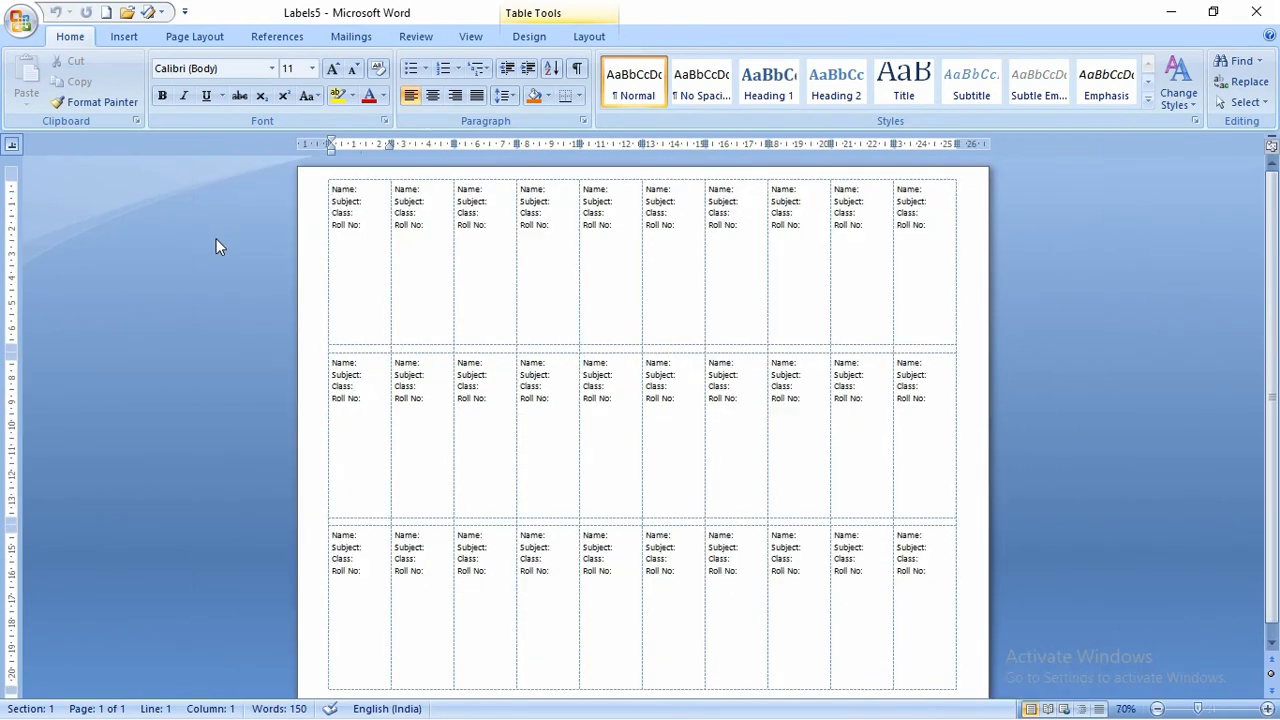
scroll(216, 238, "down", 1)
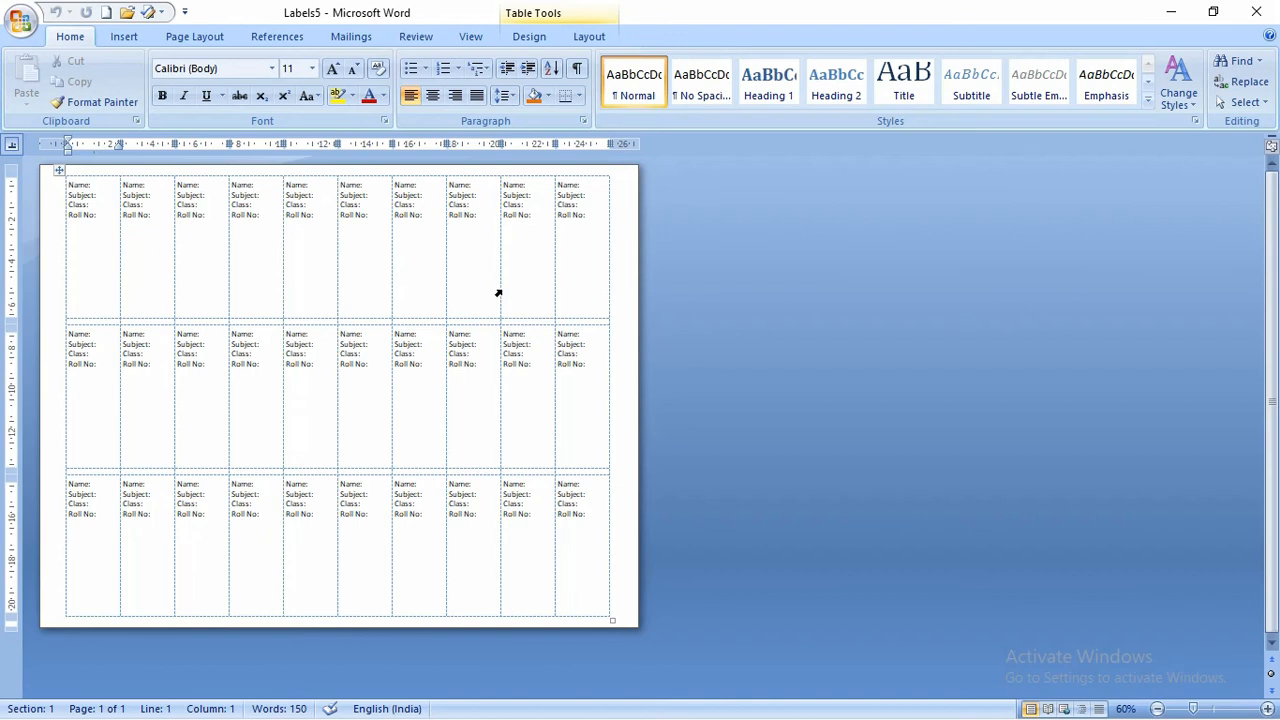
left_click(70, 168)
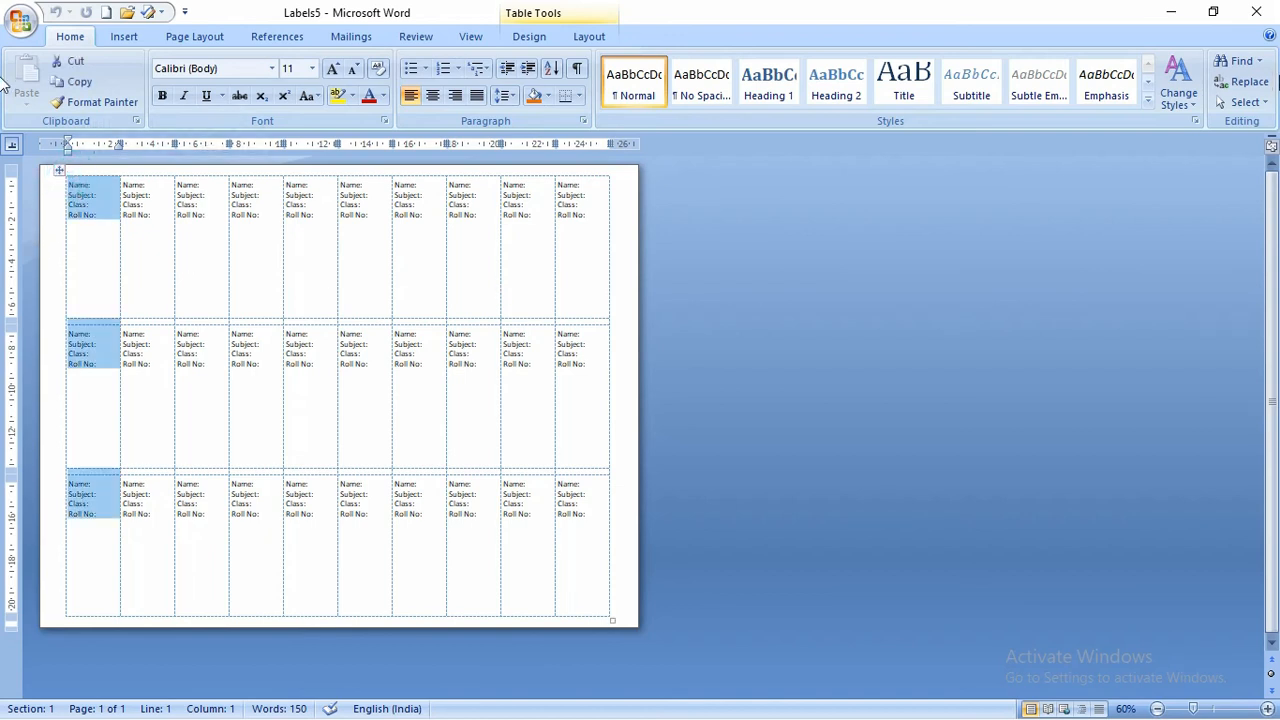
left_click(1256, 12)
left_click(642, 426)
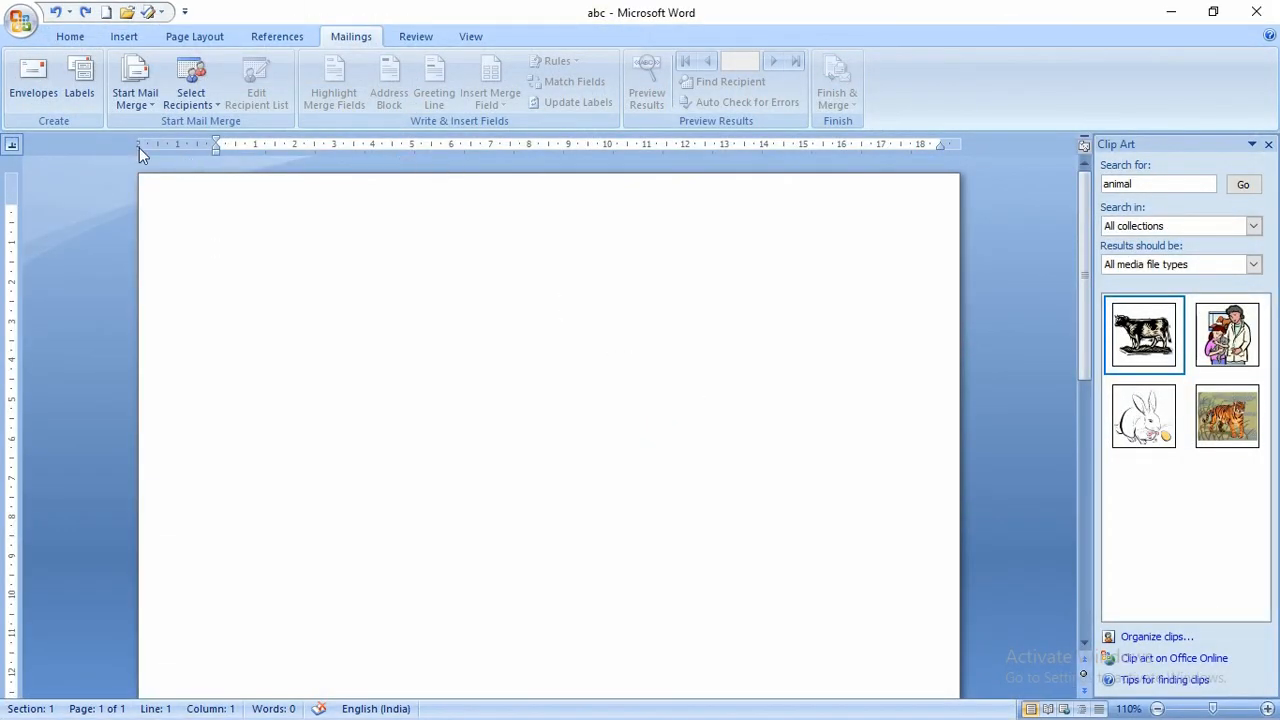
- Launch the Step by Step Mail Merge Wizard from the Start Mail Merge menu
left_click(147, 101)
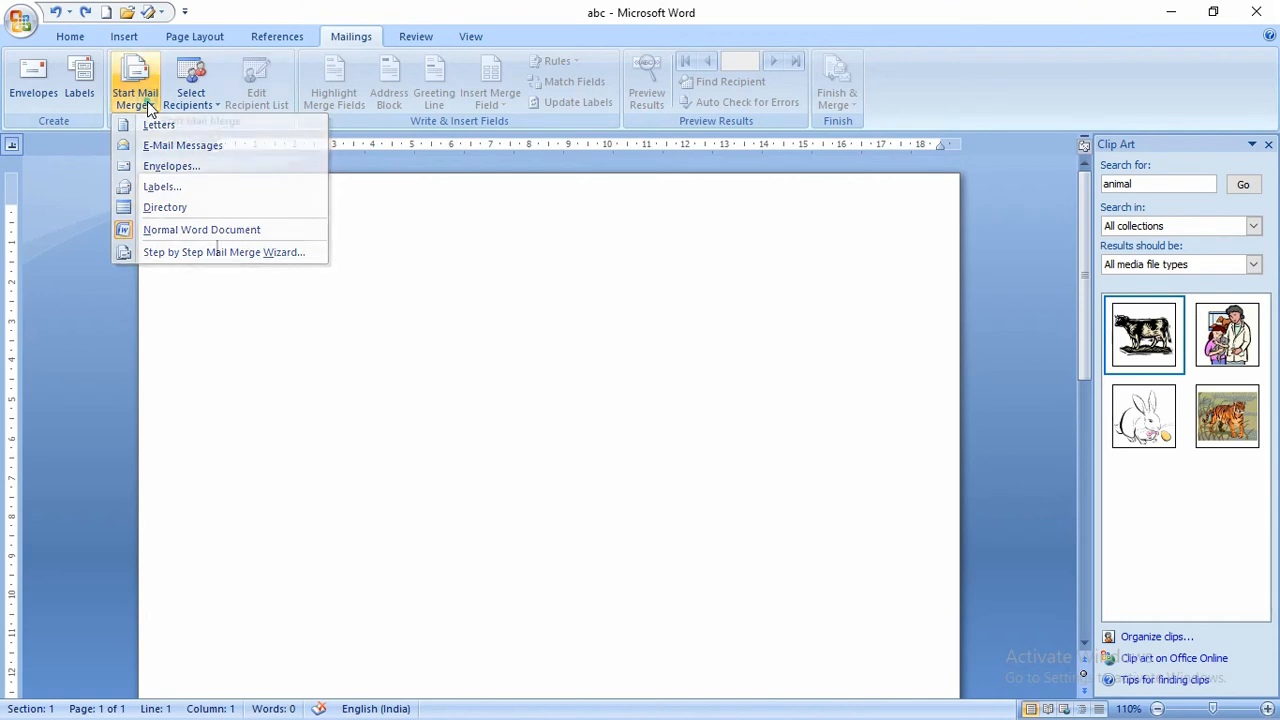
left_click(147, 101)
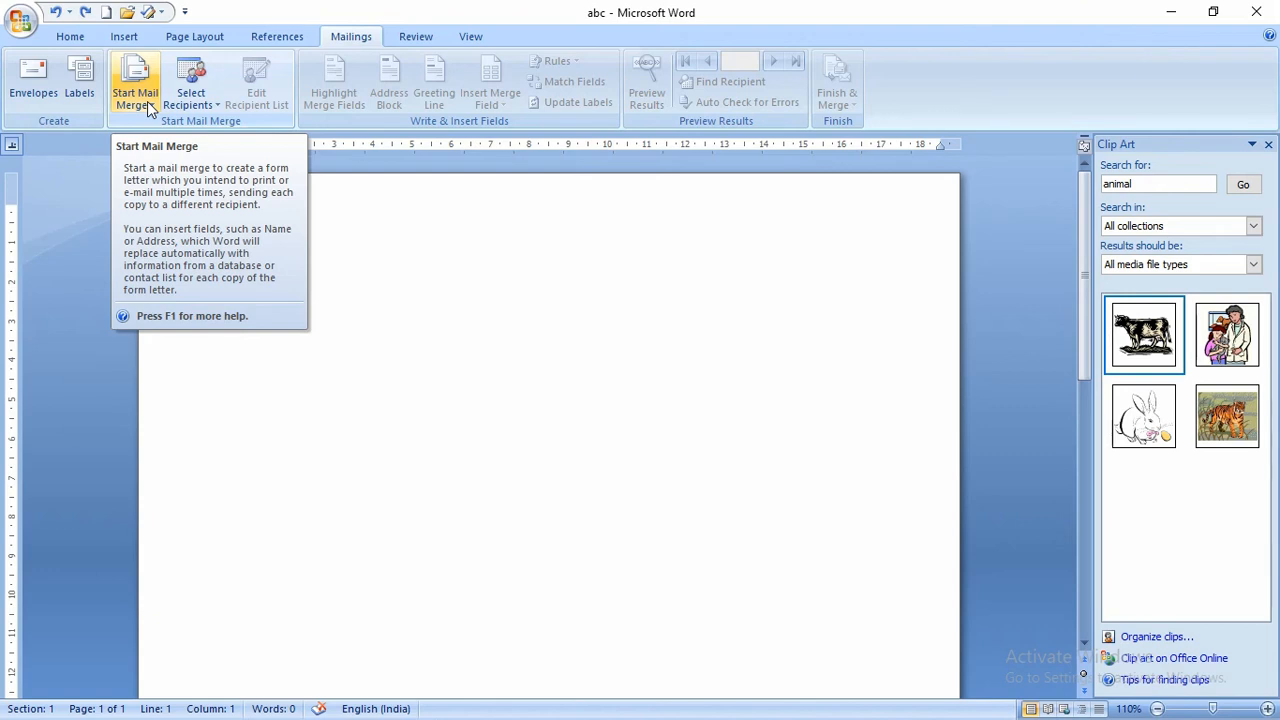
left_click(148, 105)
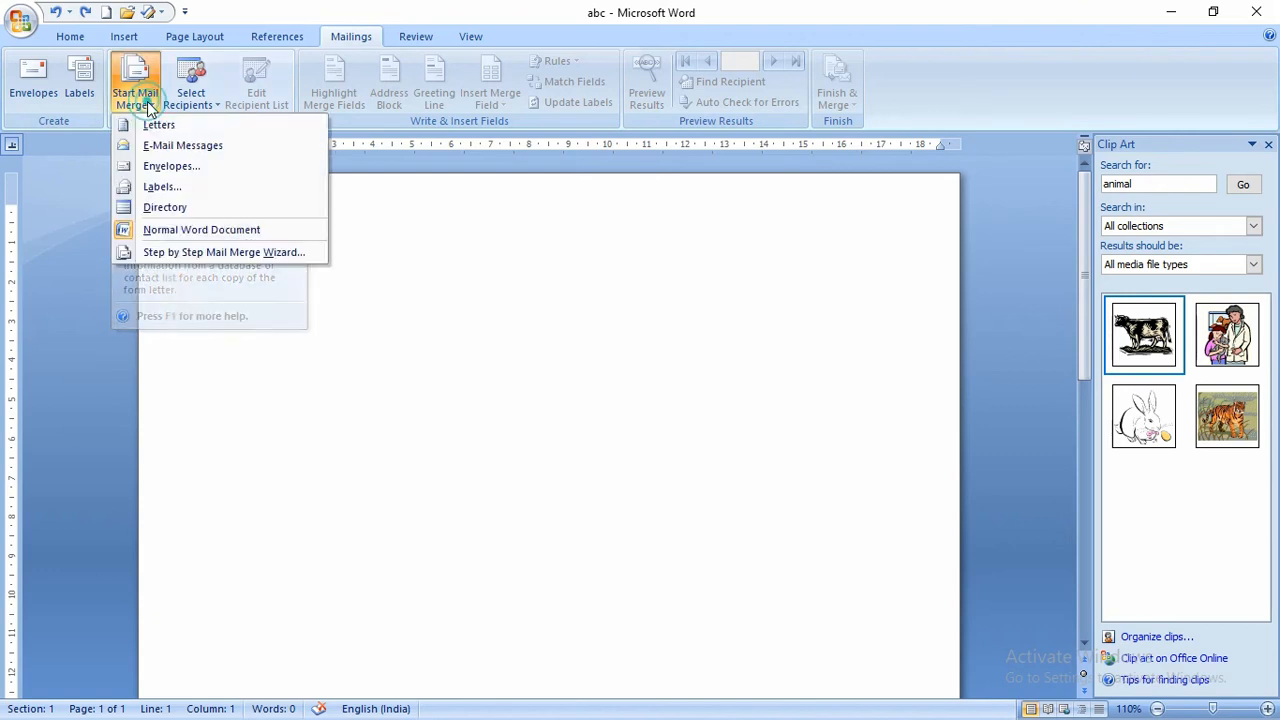
left_click(194, 253)
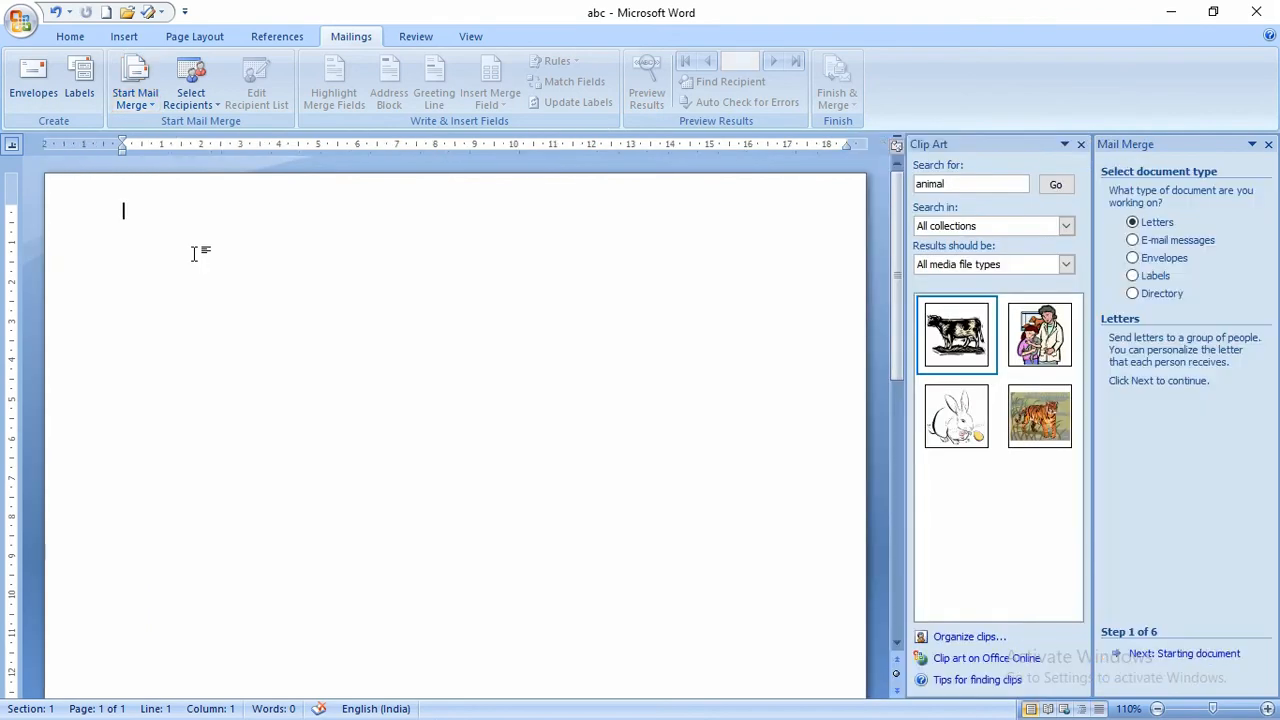
- Close the Clip Art pane and type 'To' followed by a paragraph of placeholder text
left_click(1080, 144)
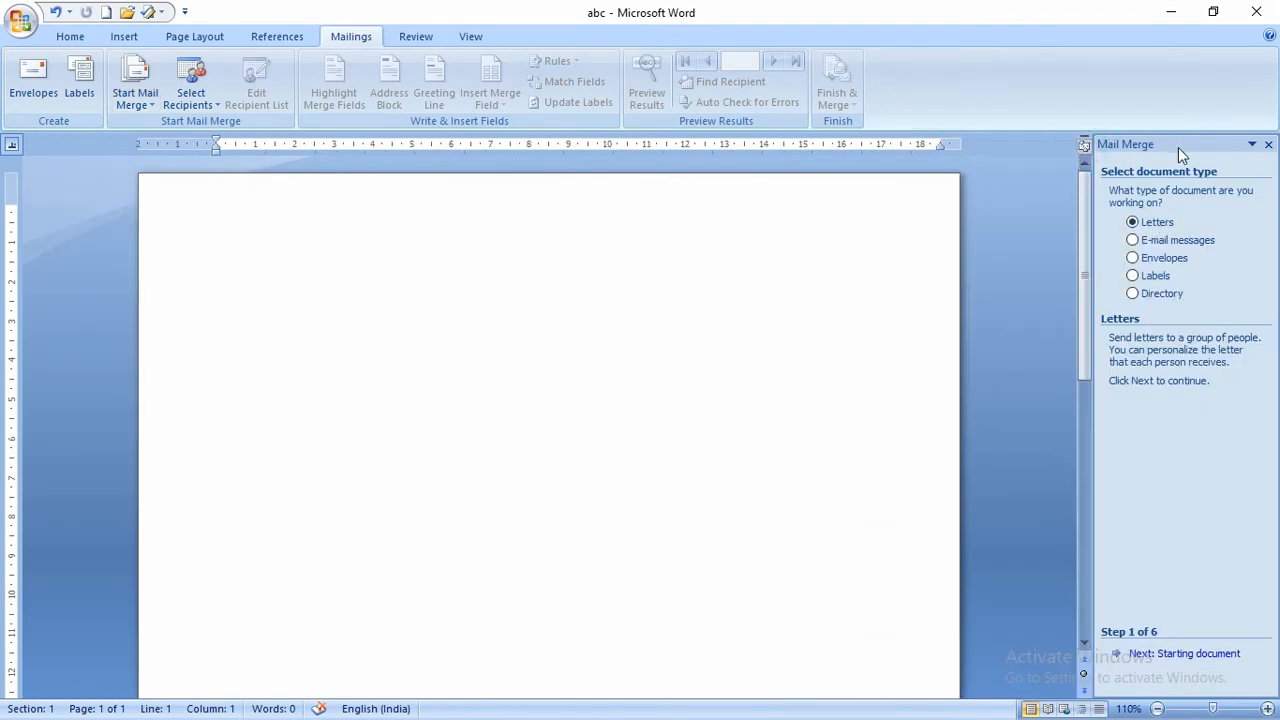
type("To")
key("Return")
type("Lsd;kjfl;sdjflk;jf")
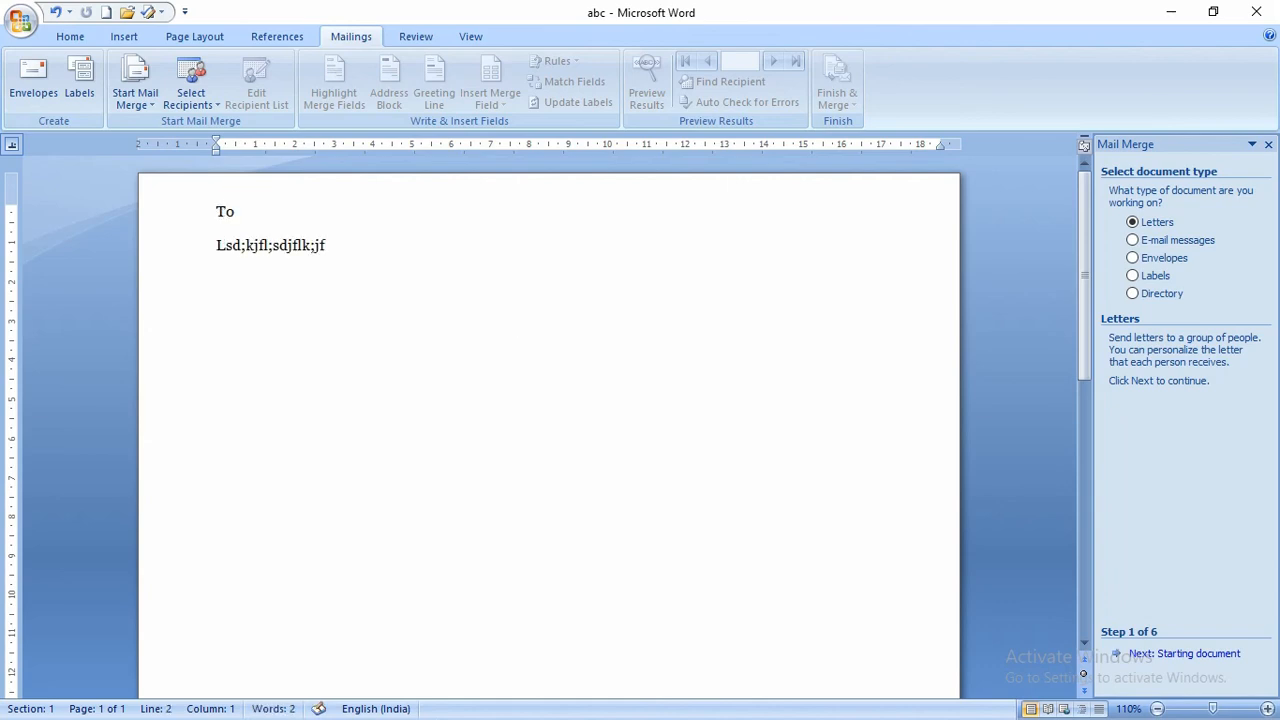
type(" flk;dsj lfkj ldkfj dlkjfklsdj fljlkd")
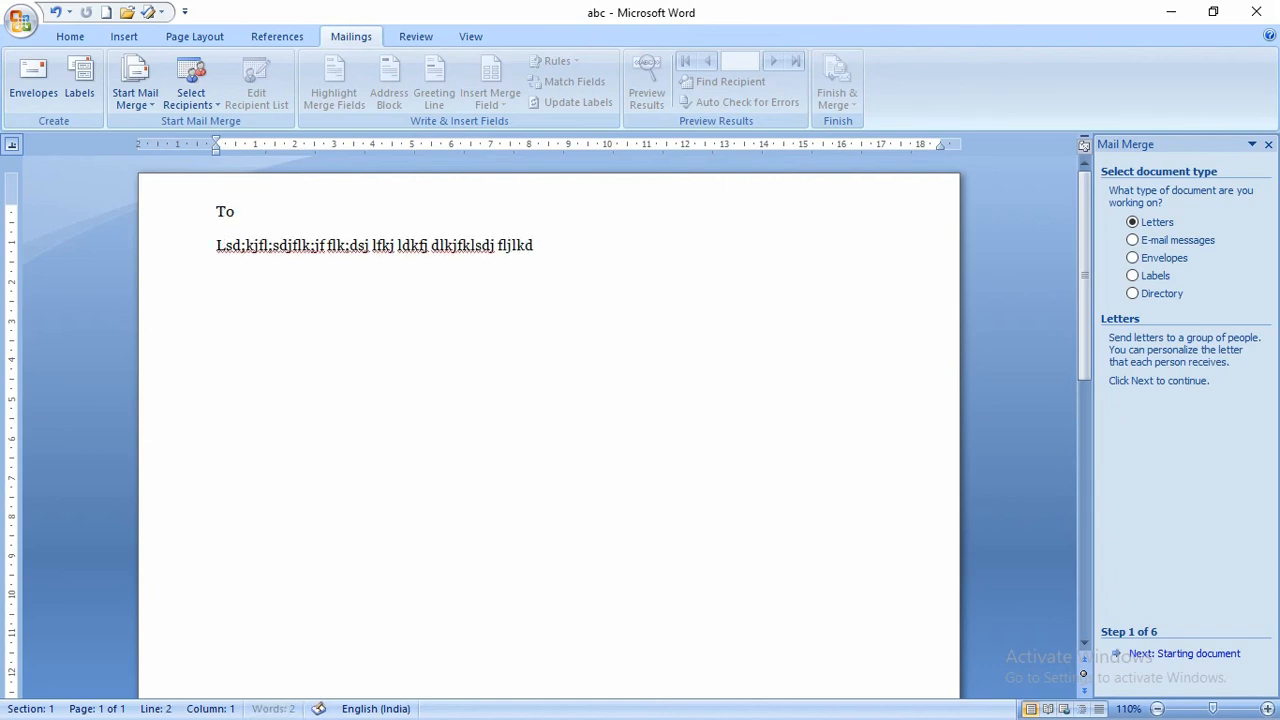
type("dj ldk fjlkfj klfj aklfjaf kljf sldka fjklsdj")
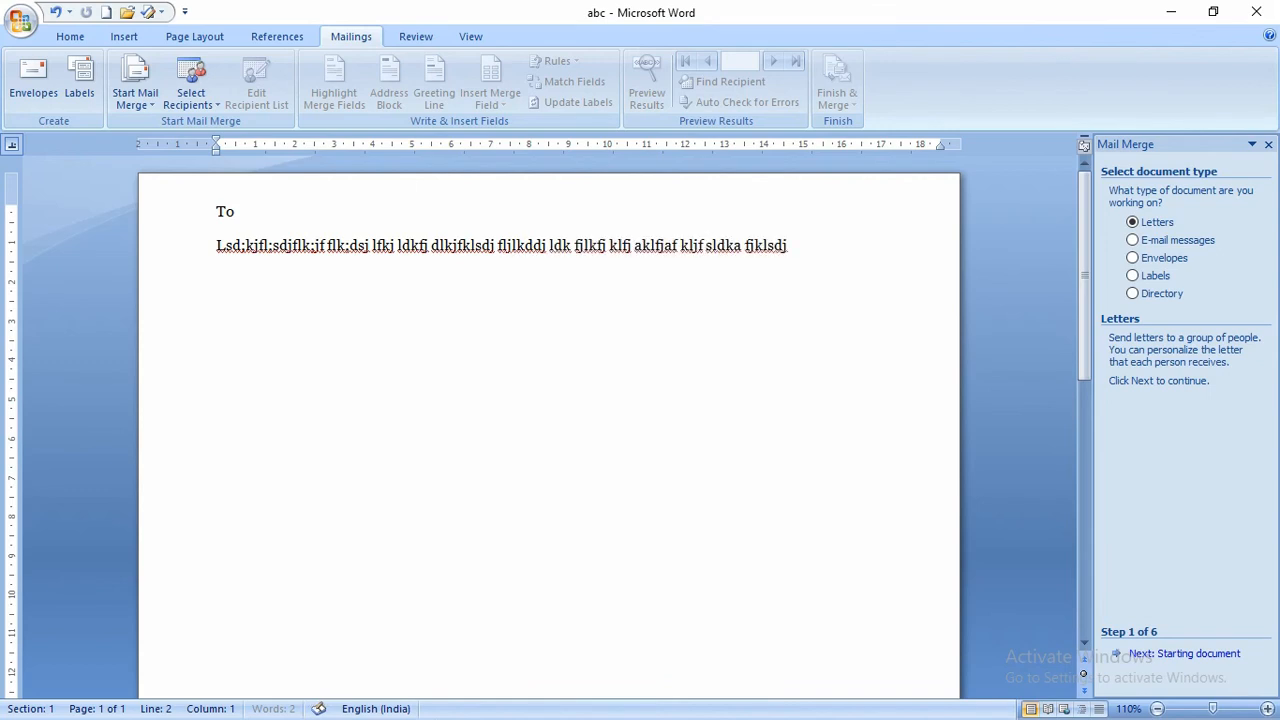
type(" l;kj  fl sjdlkfjsdl;j sdflksdjfl;sdj flk;sdj flkdsj fl")
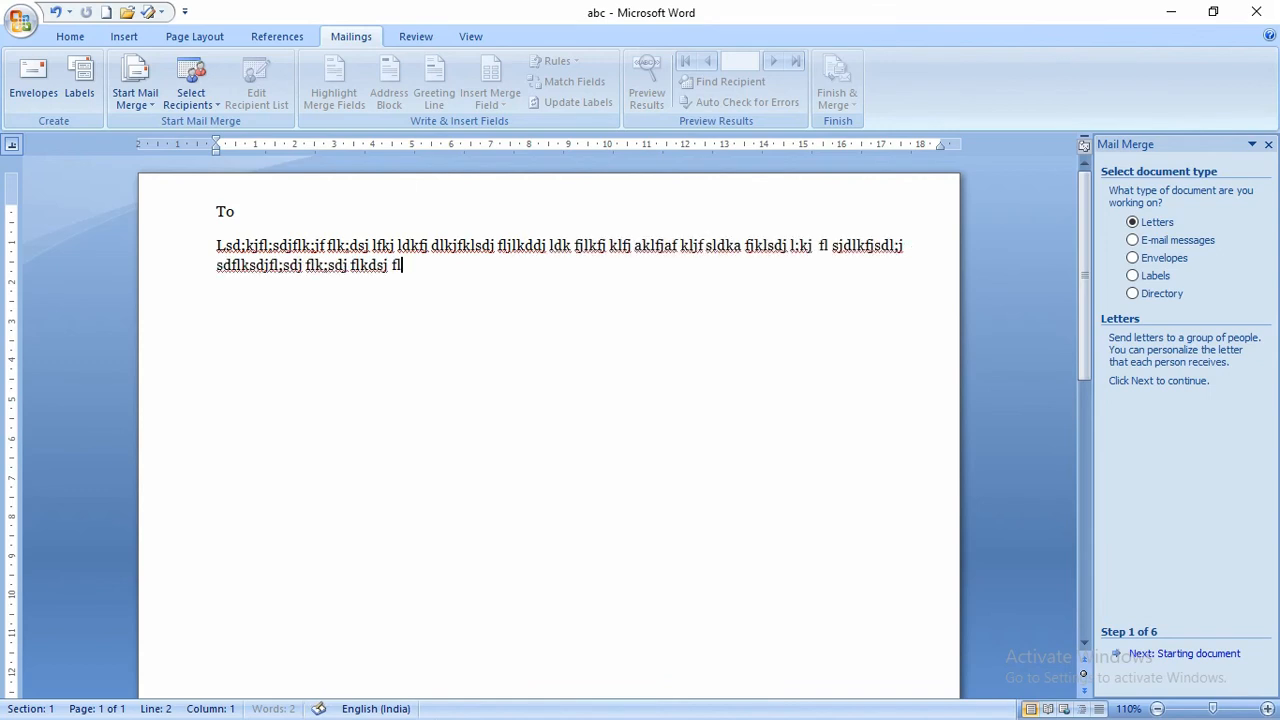
type("jsdfl;k fjl;ksdj flk;dsaj flk;sadj flk;asdj flksj adfsdflsdj")
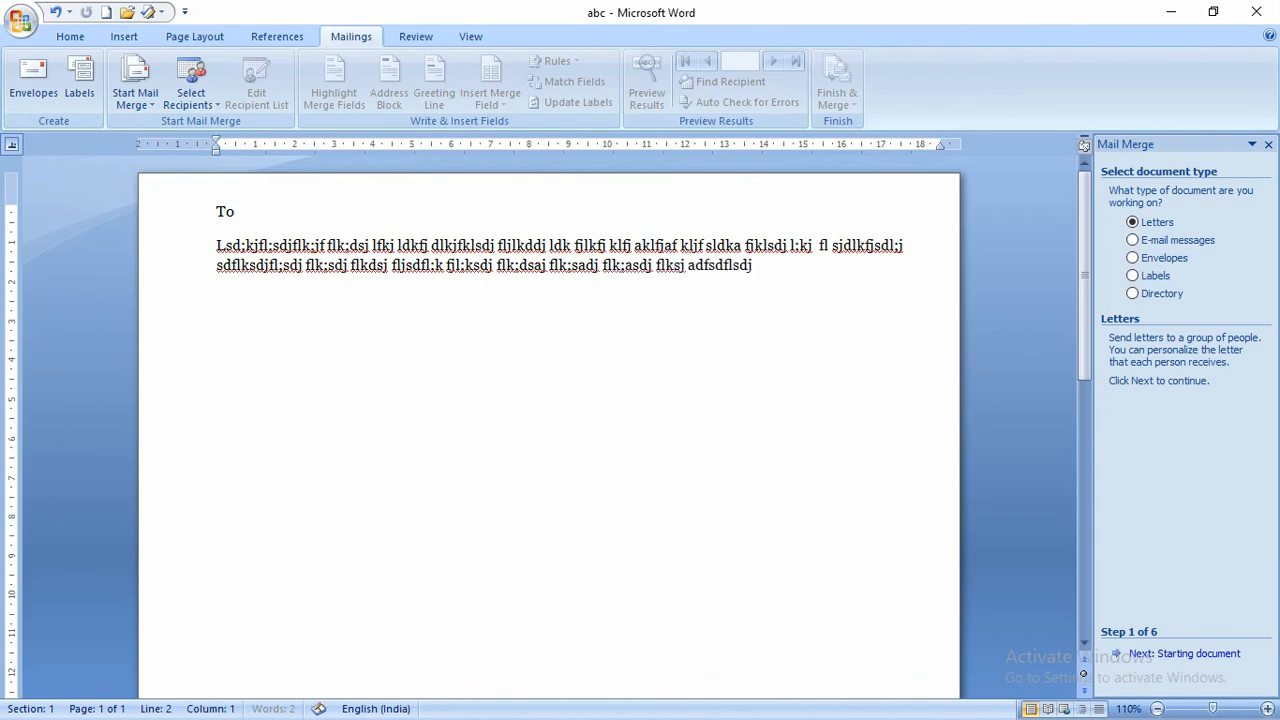
type("fl;sj ldkfj sdlkfj sdl;fkj lk;fsdj f;lksdj fl;ksdj fl;sd jfl;k")
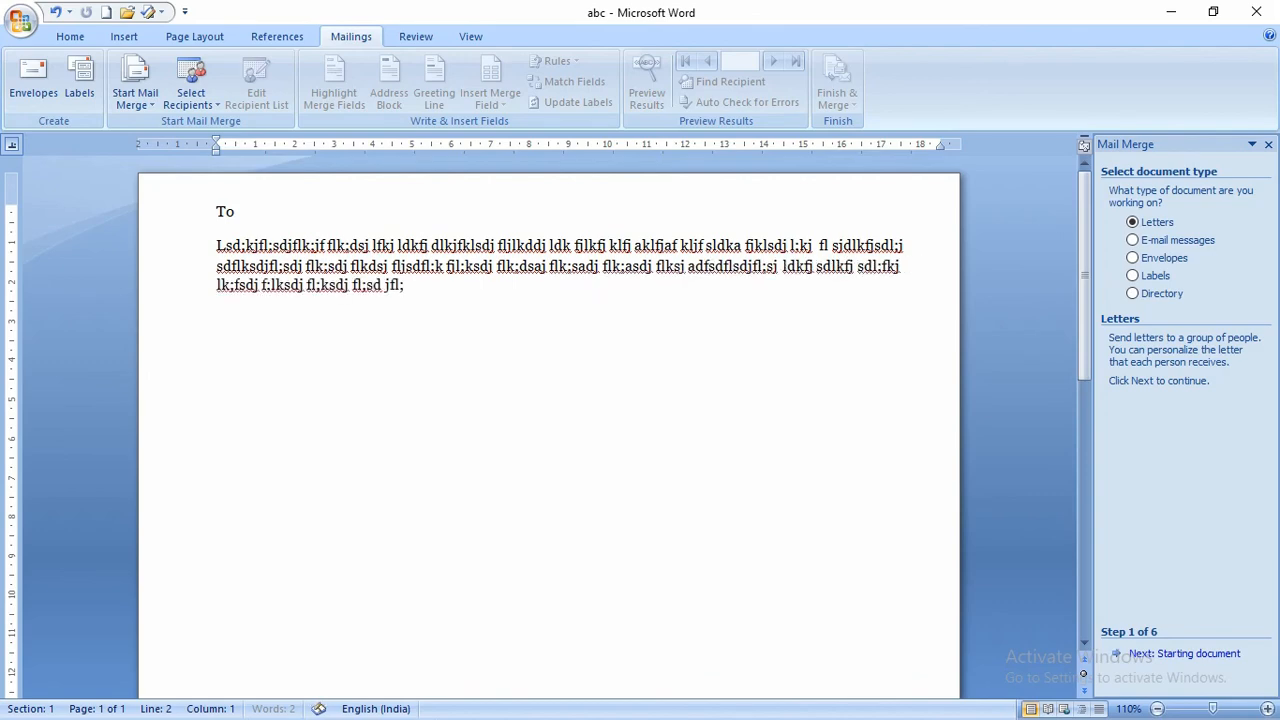
- Enlarge the font size of the whole letter, then deselect the text
key("ctrl+a")
key("ctrl+shift+period")
key("ctrl+shift+period")
key("ctrl+shift+period")
key("ctrl+shift+period")
key("ctrl+shift+period")
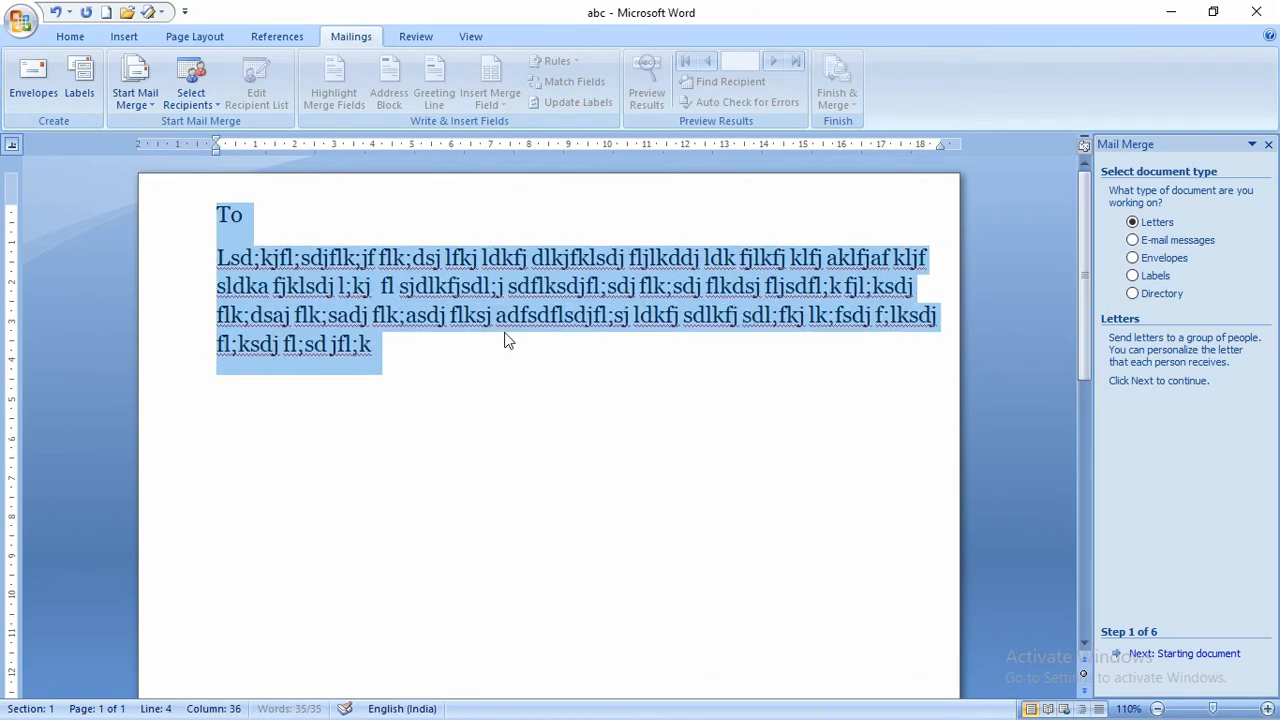
left_click(354, 223)
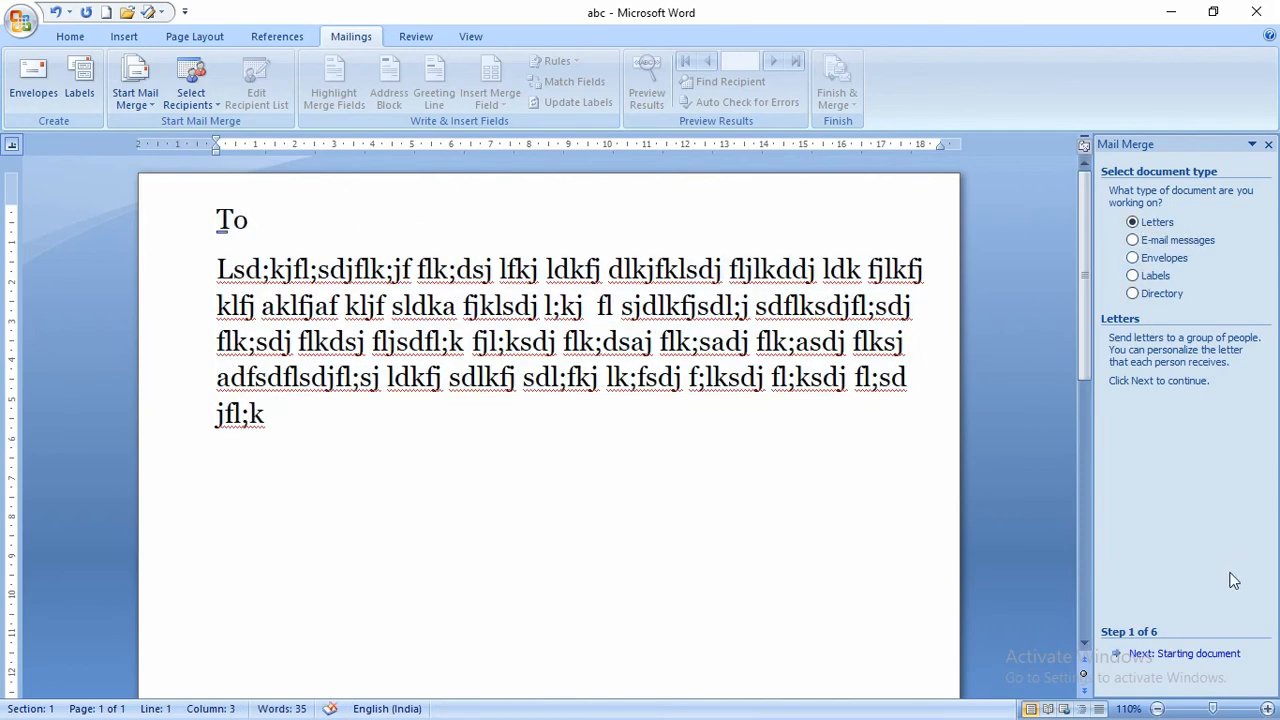
- Set 'Use the current document' as the starting document and advance to Select recipients
left_click(1155, 654)
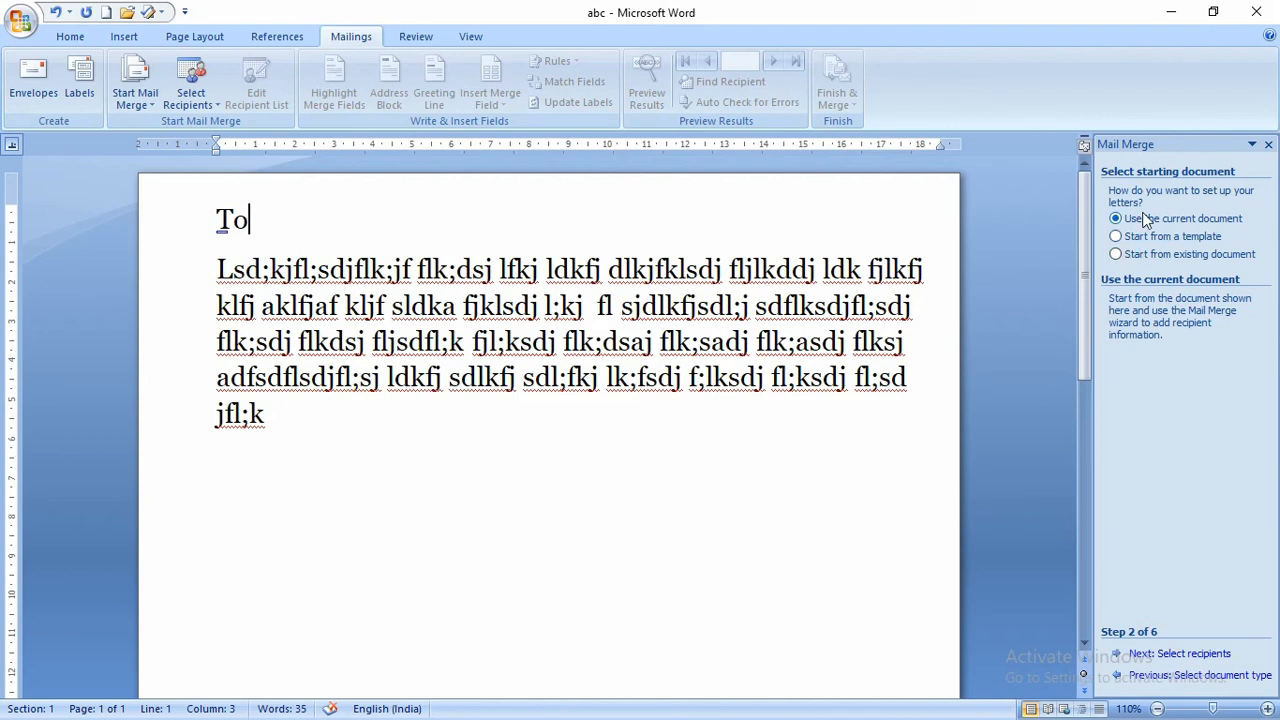
left_click(1118, 237)
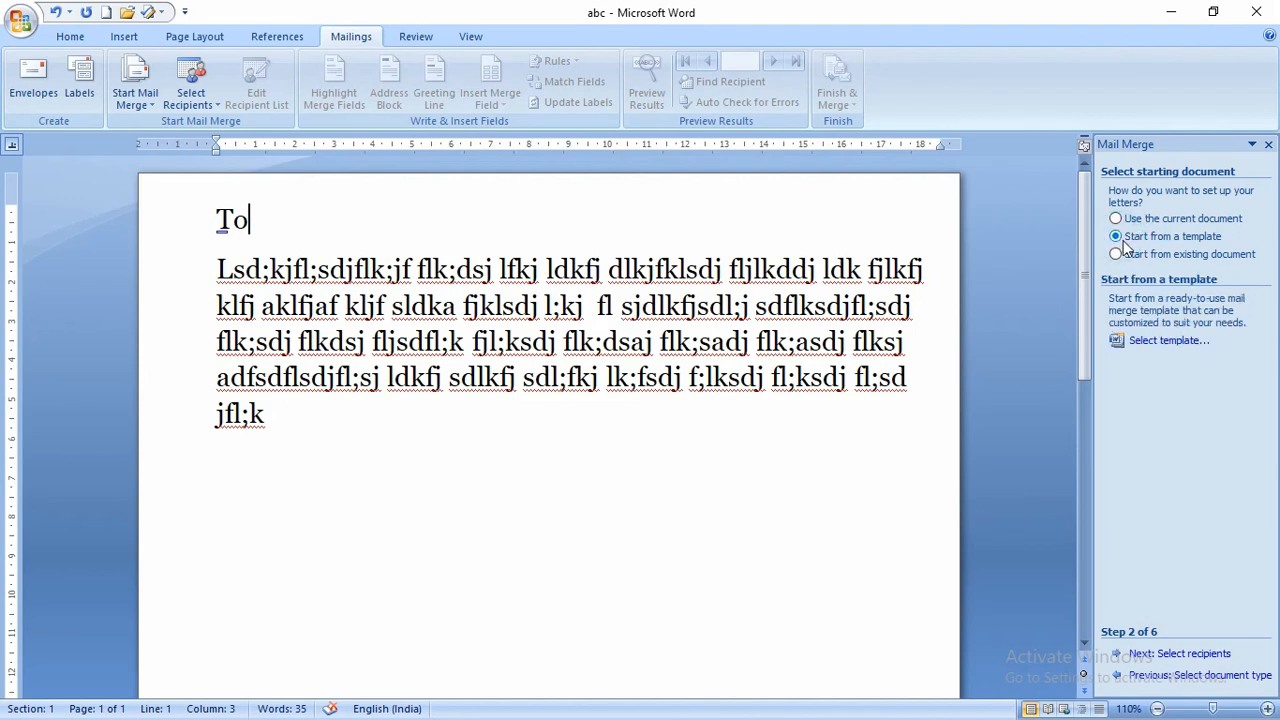
left_click(1116, 255)
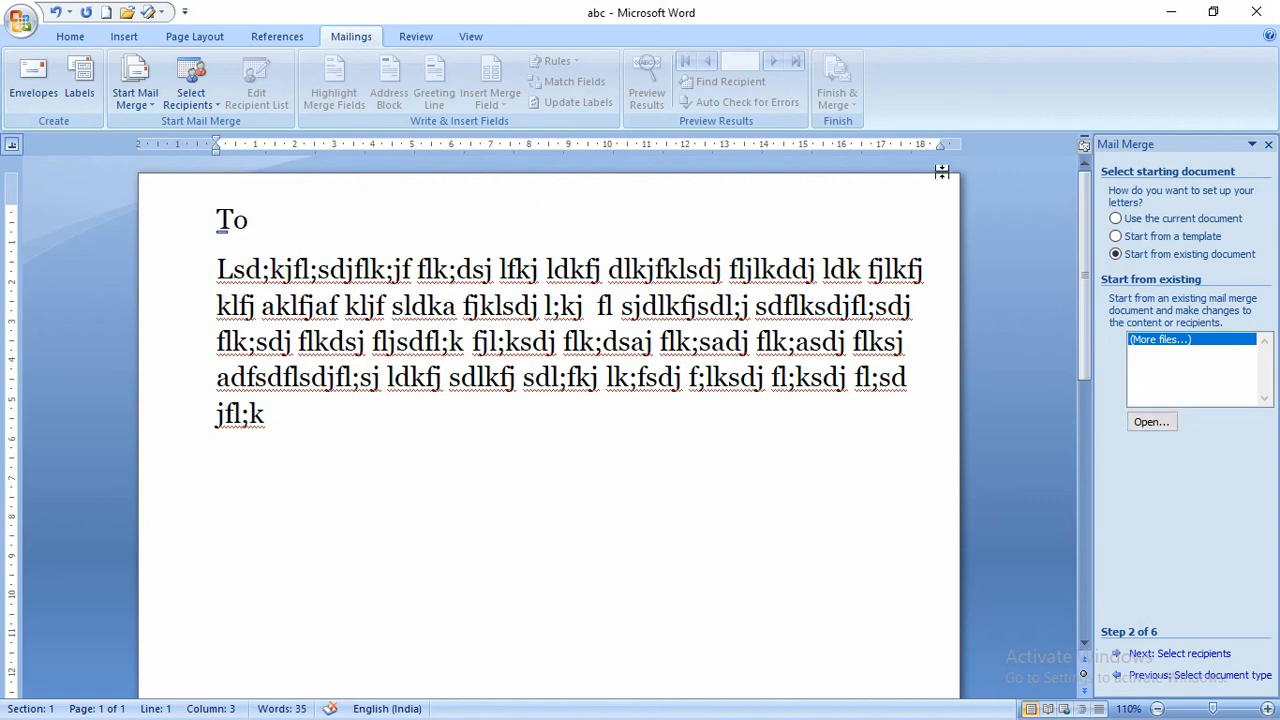
left_click(1117, 219)
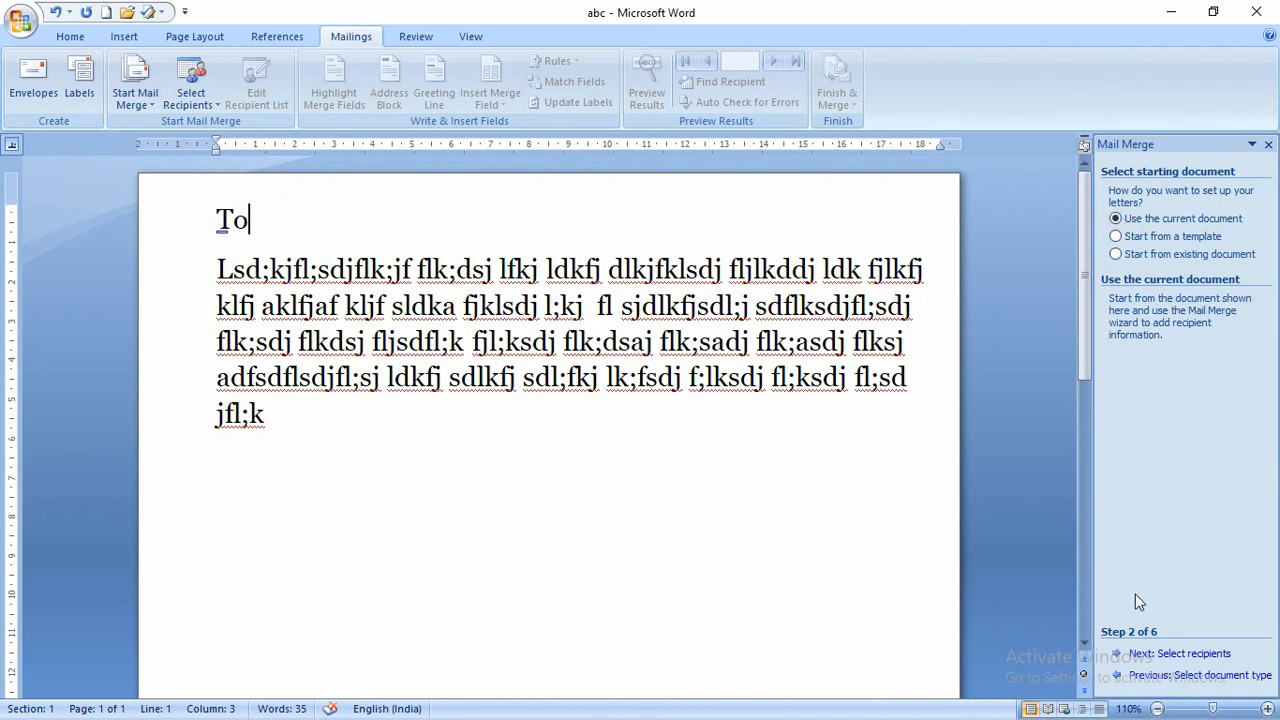
left_click(1140, 653)
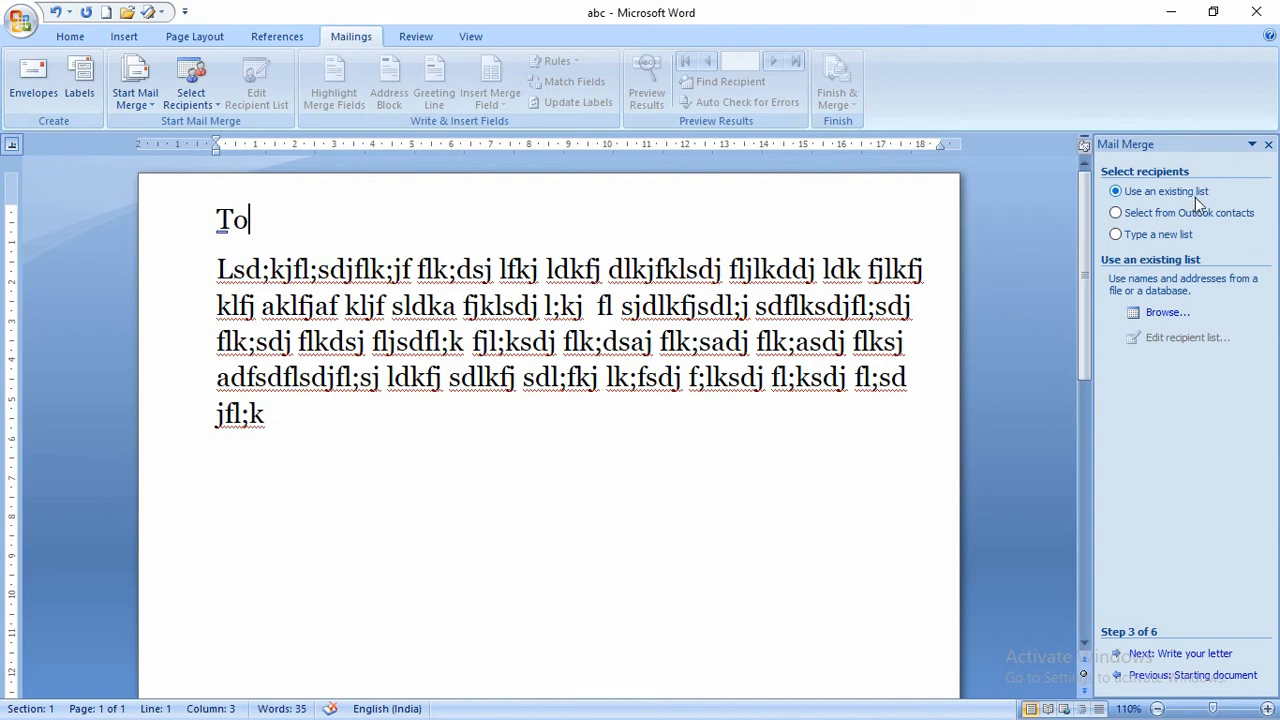
- Pick 'Type a new list' as the recipient source and create a new address list
left_click(1169, 311)
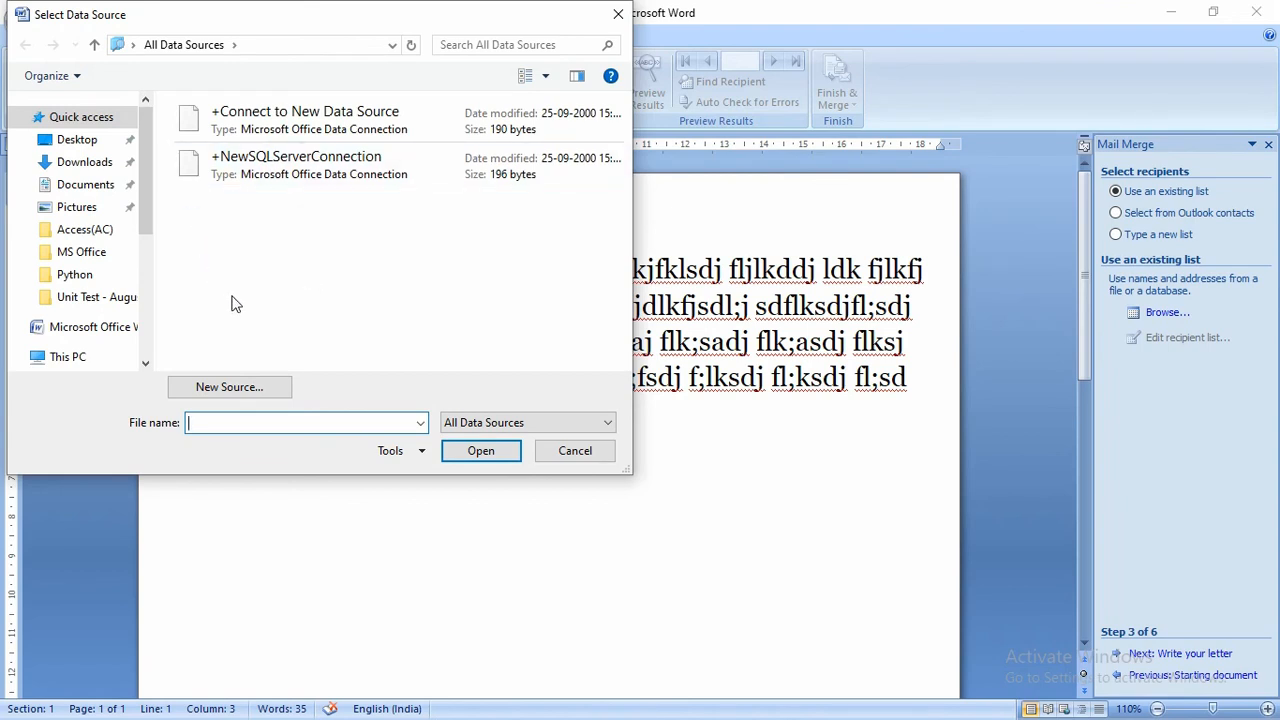
left_click(619, 16)
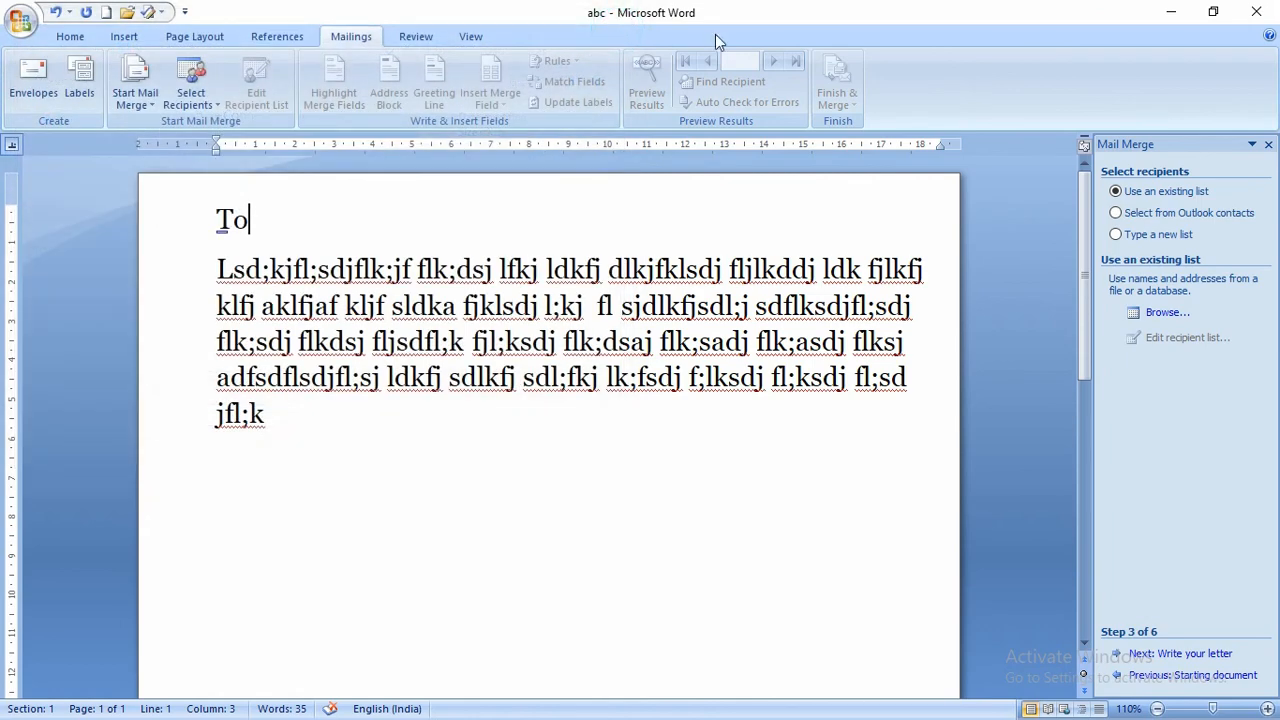
left_click(1116, 216)
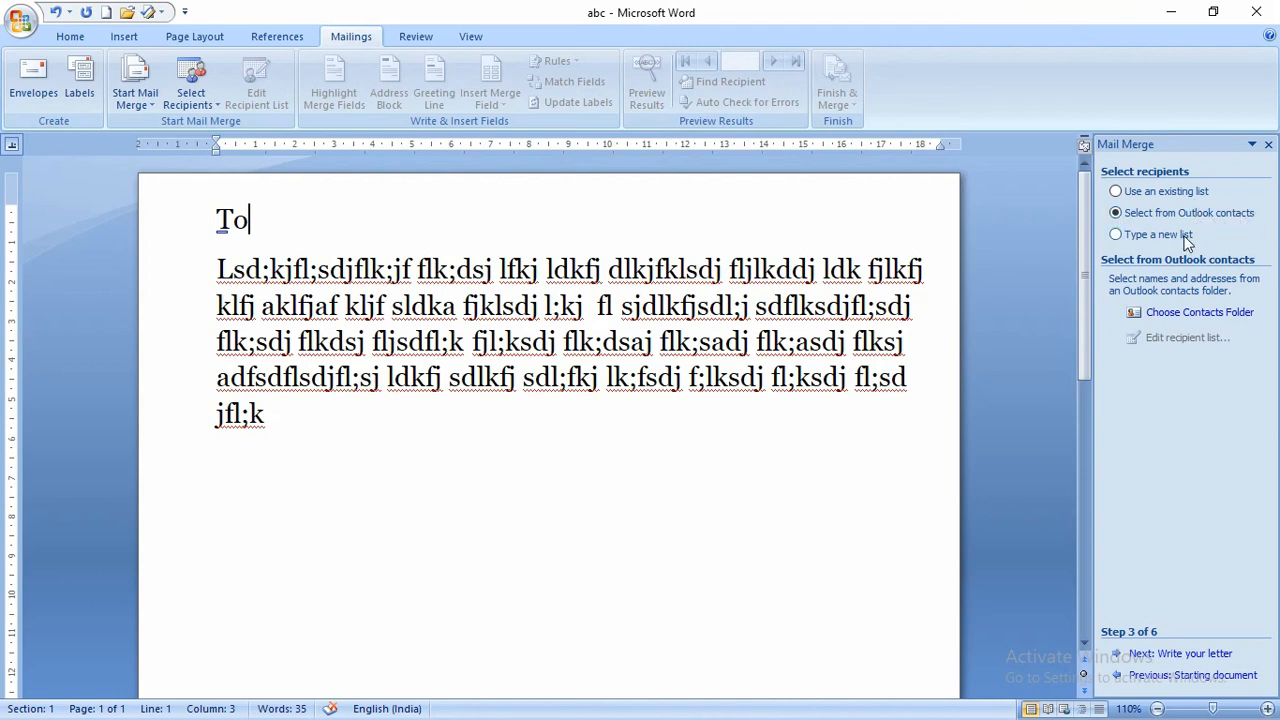
left_click(1118, 236)
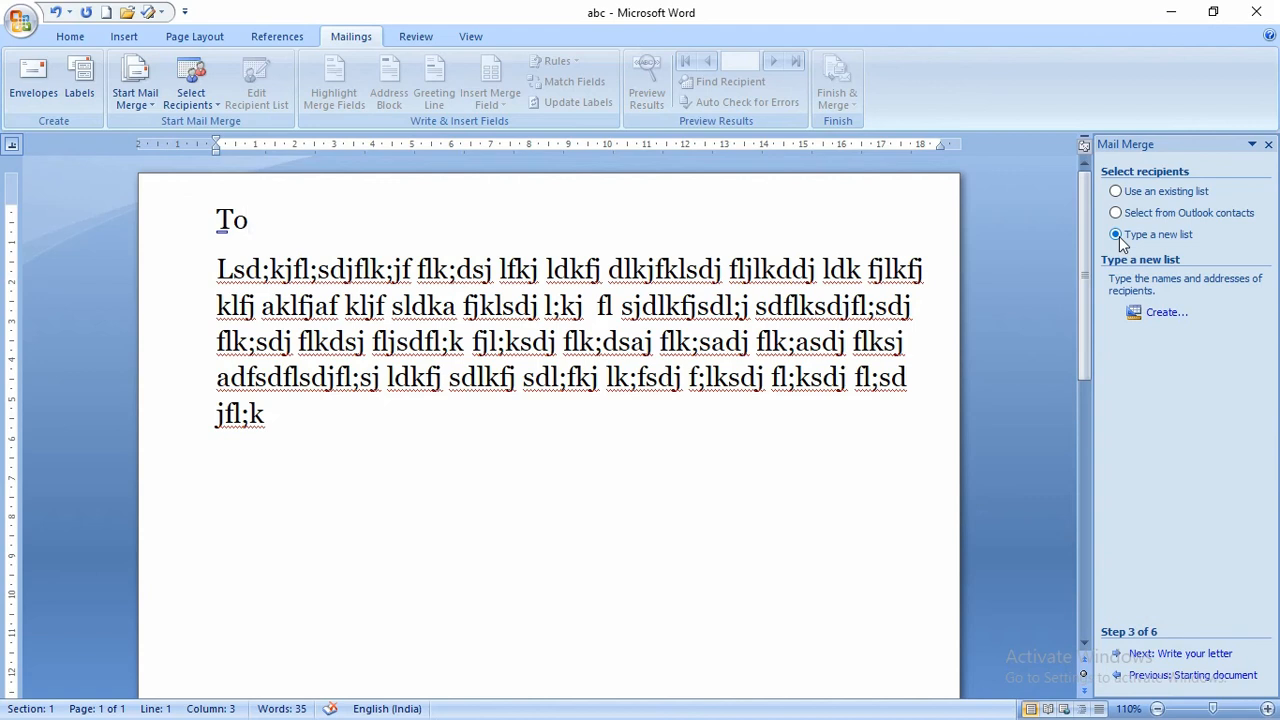
left_click(1150, 645)
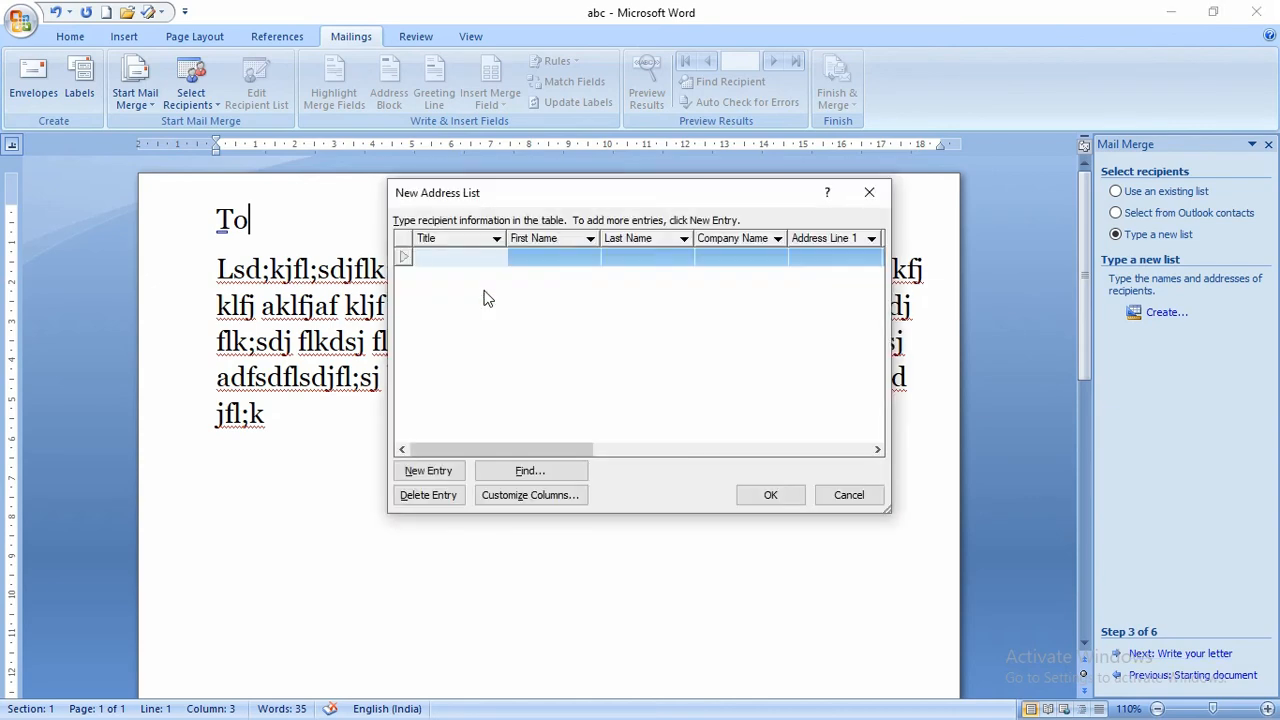
- Delete the Title, Last Name, E-mail Address, Work Phone and Home Phone fields
left_click_drag(573, 200, 505, 108)
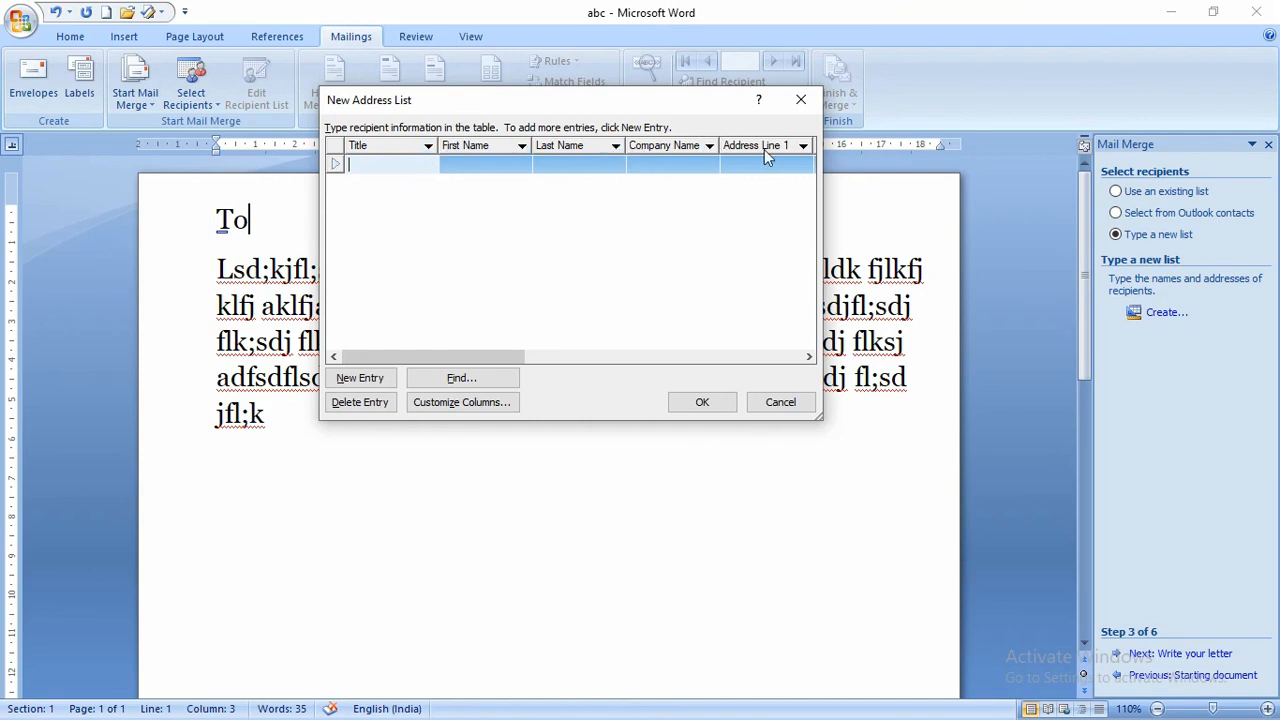
left_click(472, 402)
left_click_drag(609, 218, 524, 100)
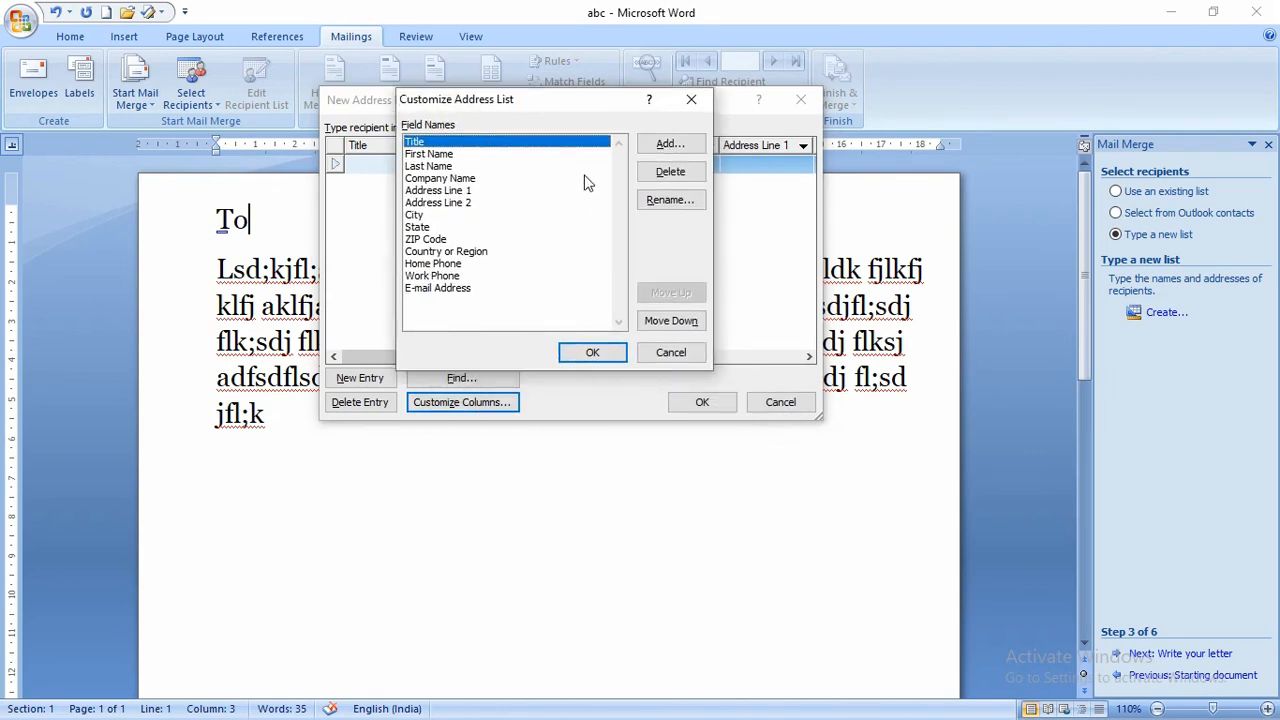
left_click(671, 172)
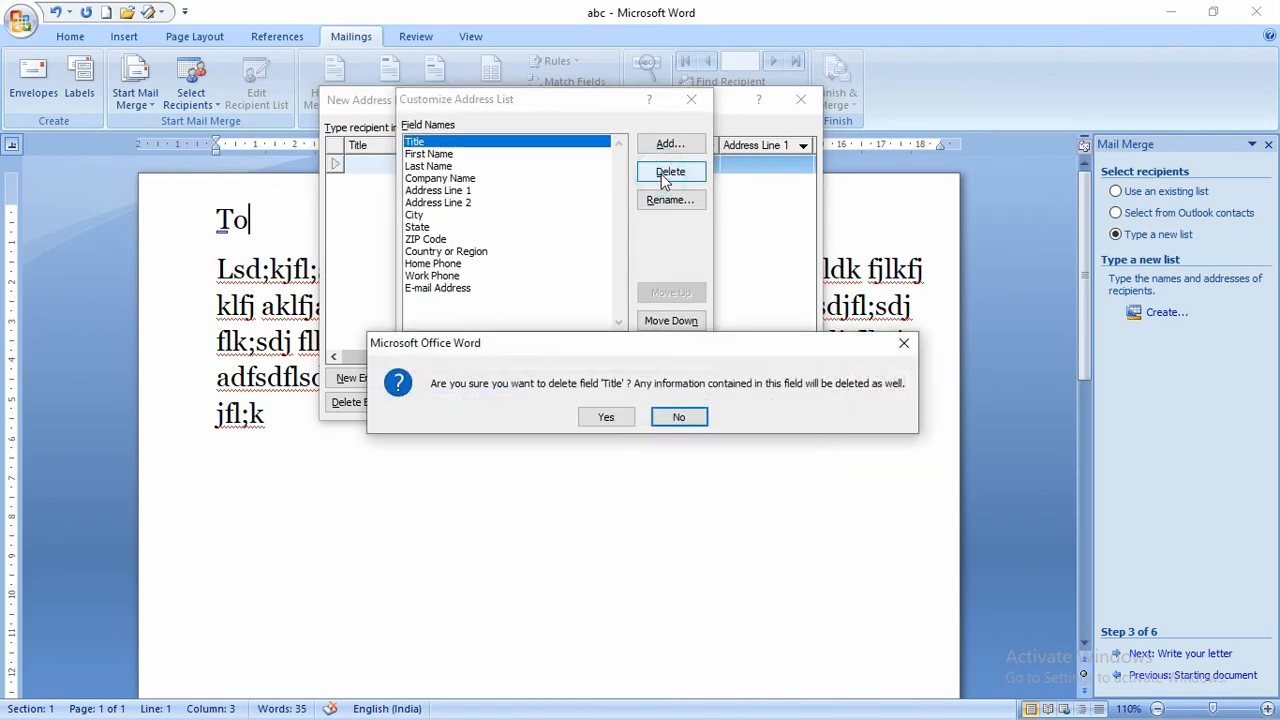
left_click(612, 417)
left_click(508, 157)
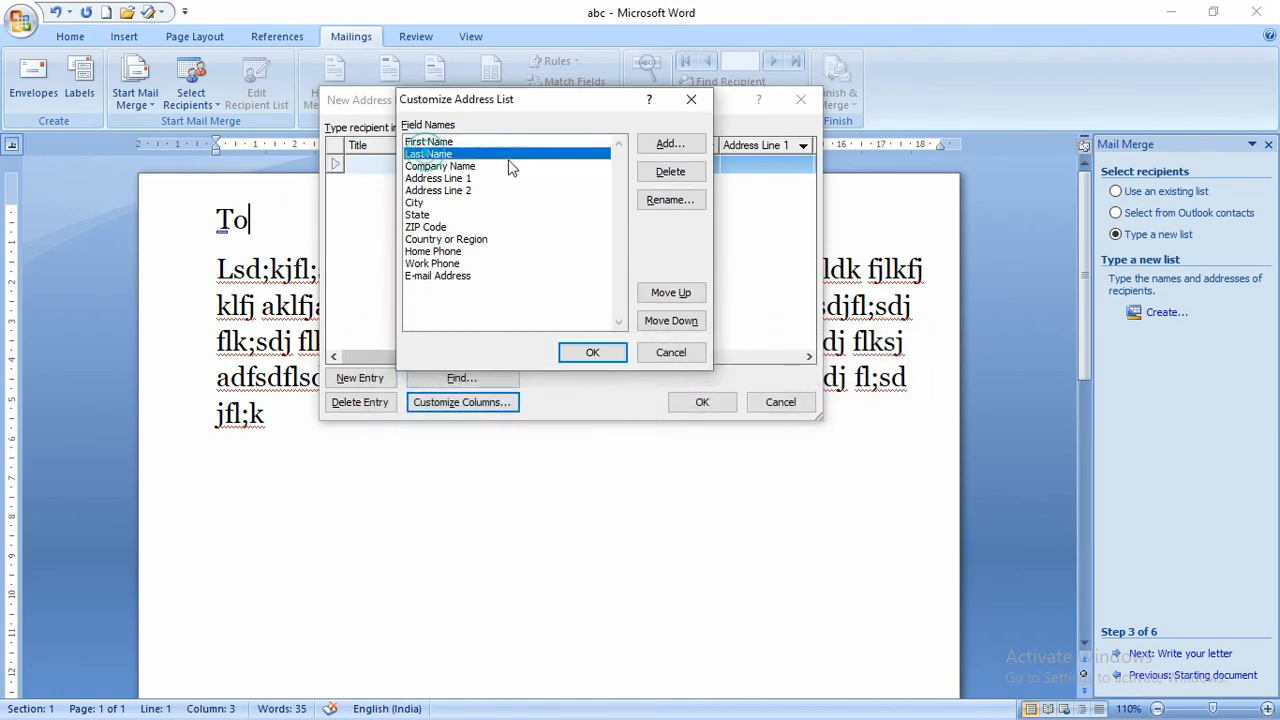
left_click(650, 172)
left_click(608, 417)
left_click(437, 263)
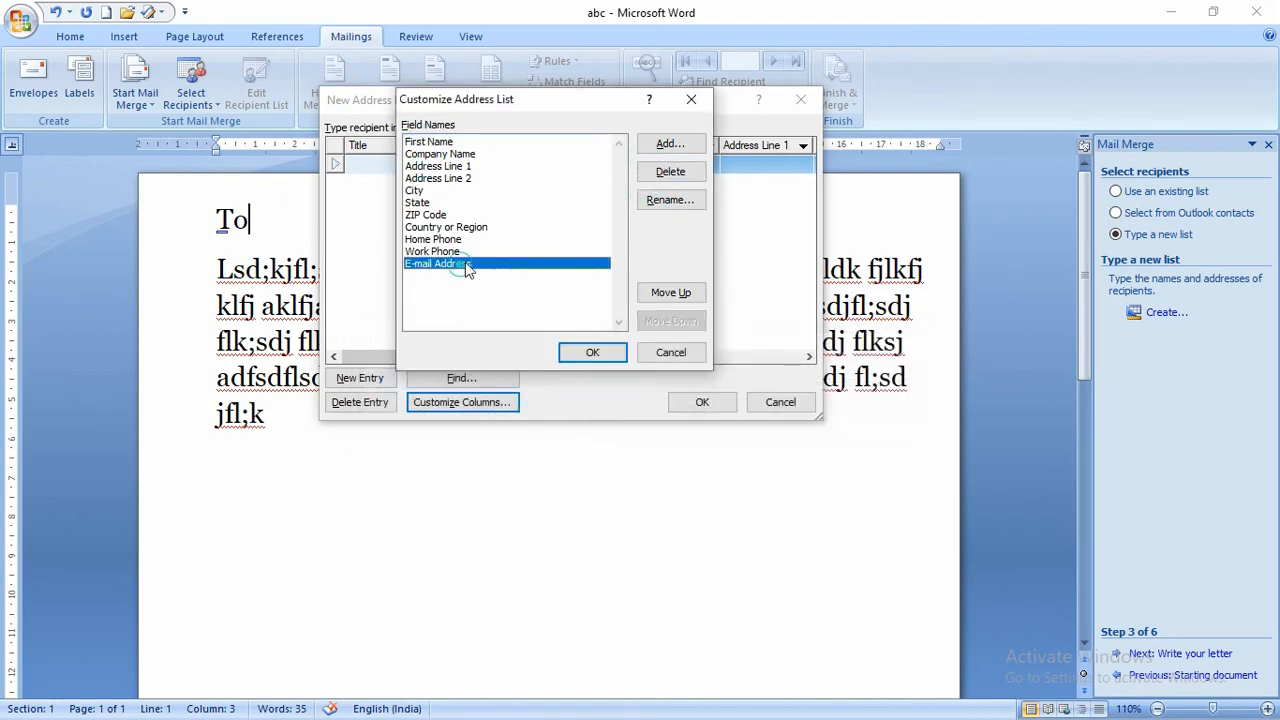
left_click(671, 172)
left_click(606, 416)
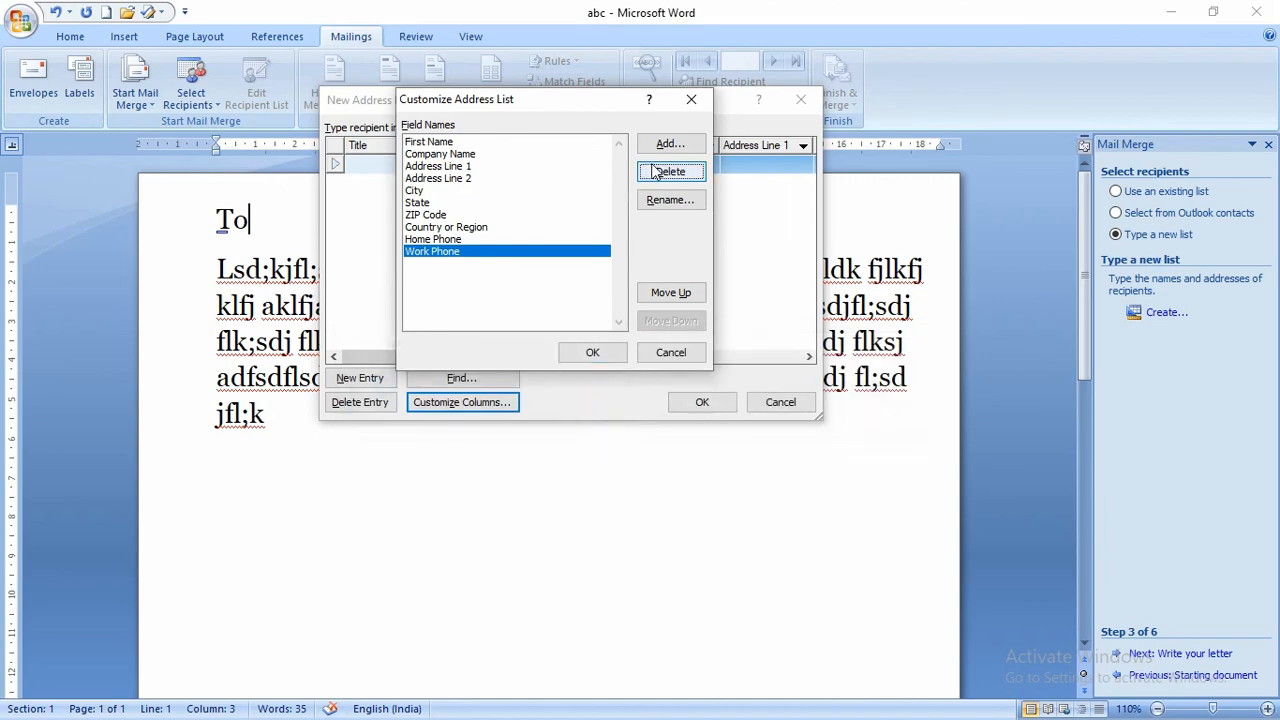
left_click(662, 172)
left_click(600, 416)
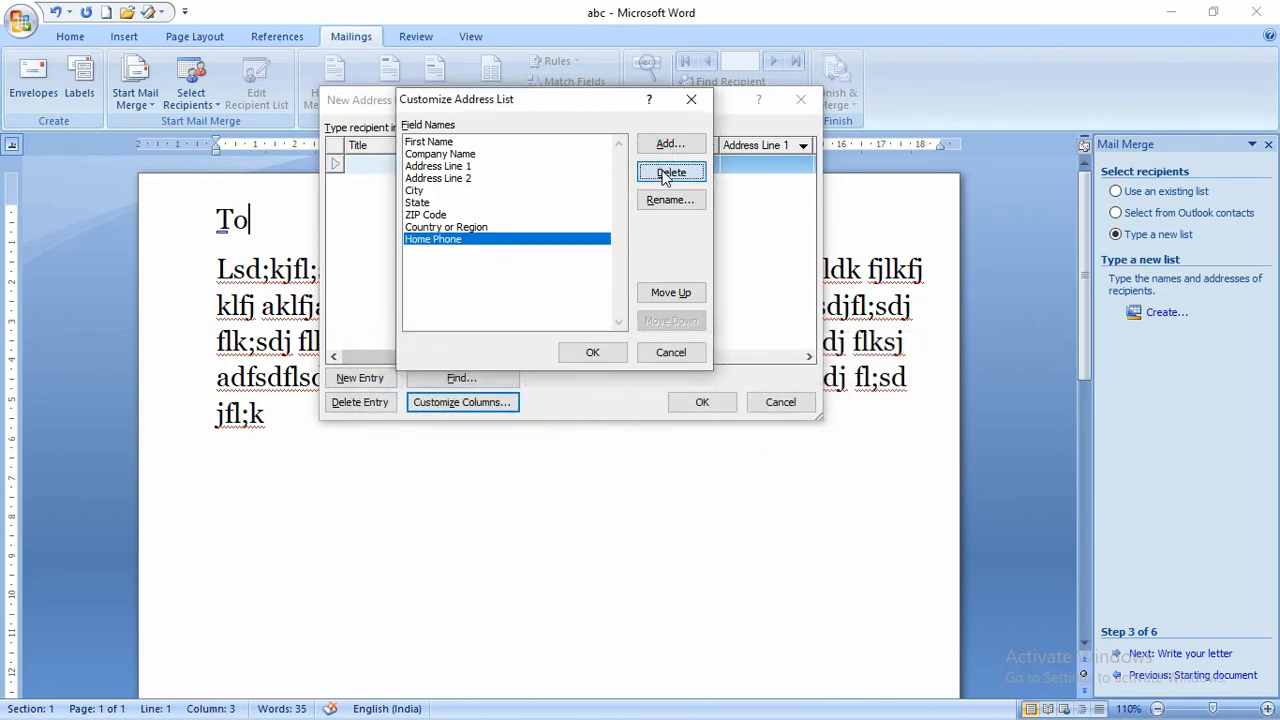
left_click(650, 172)
left_click(617, 408)
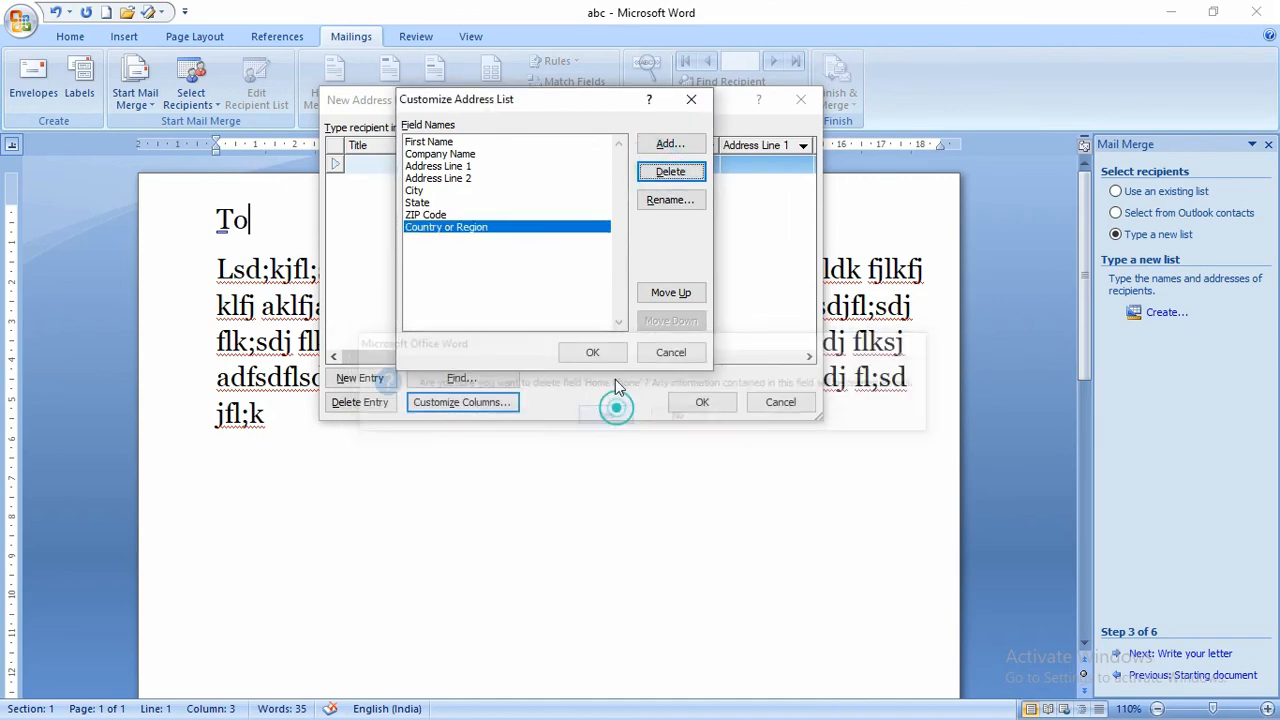
- Delete the Country or Region, ZIP Code, State, Address Line 2 and Address Line 1 fields
left_click(668, 172)
left_click(606, 418)
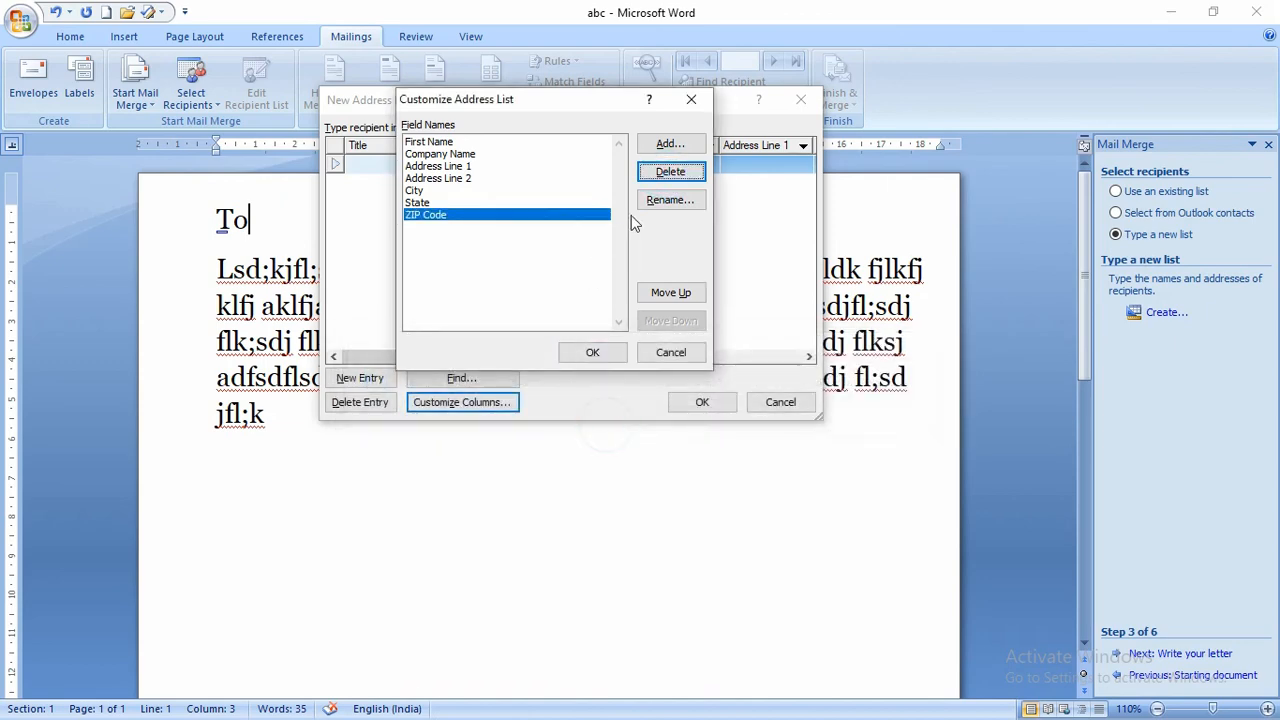
left_click(670, 172)
left_click(588, 416)
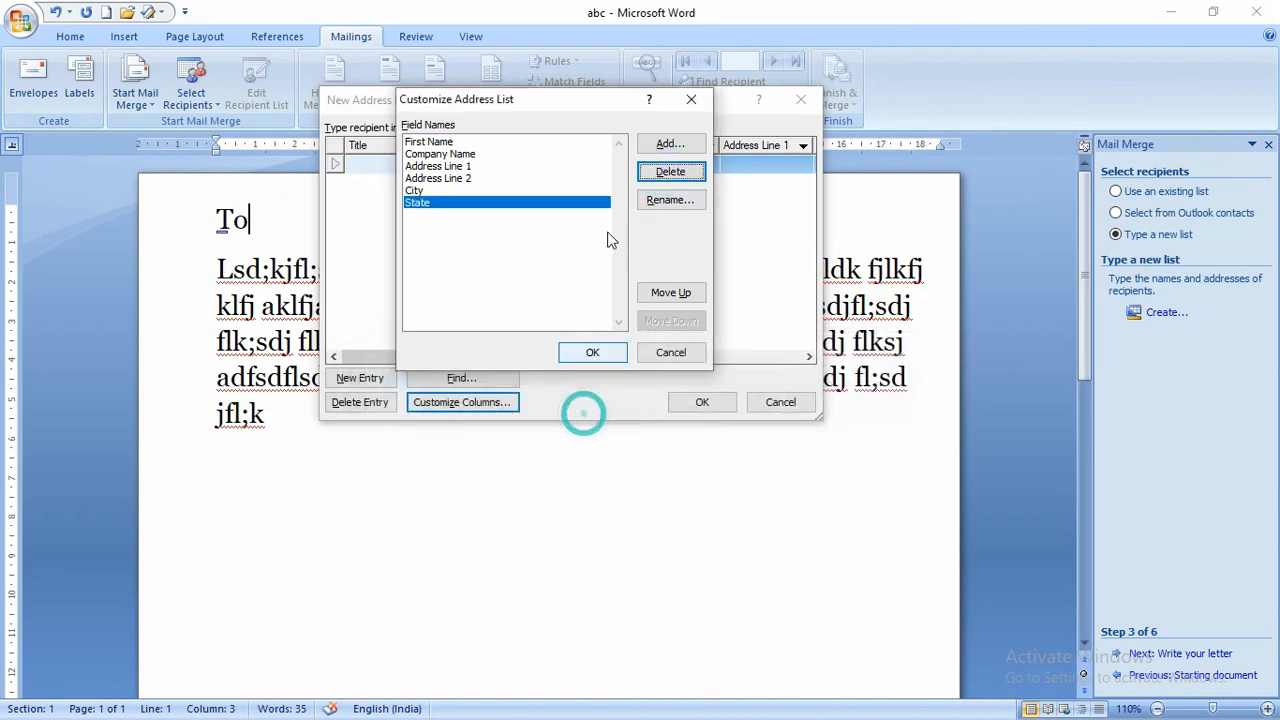
left_click(670, 172)
left_click(607, 418)
left_click(500, 178)
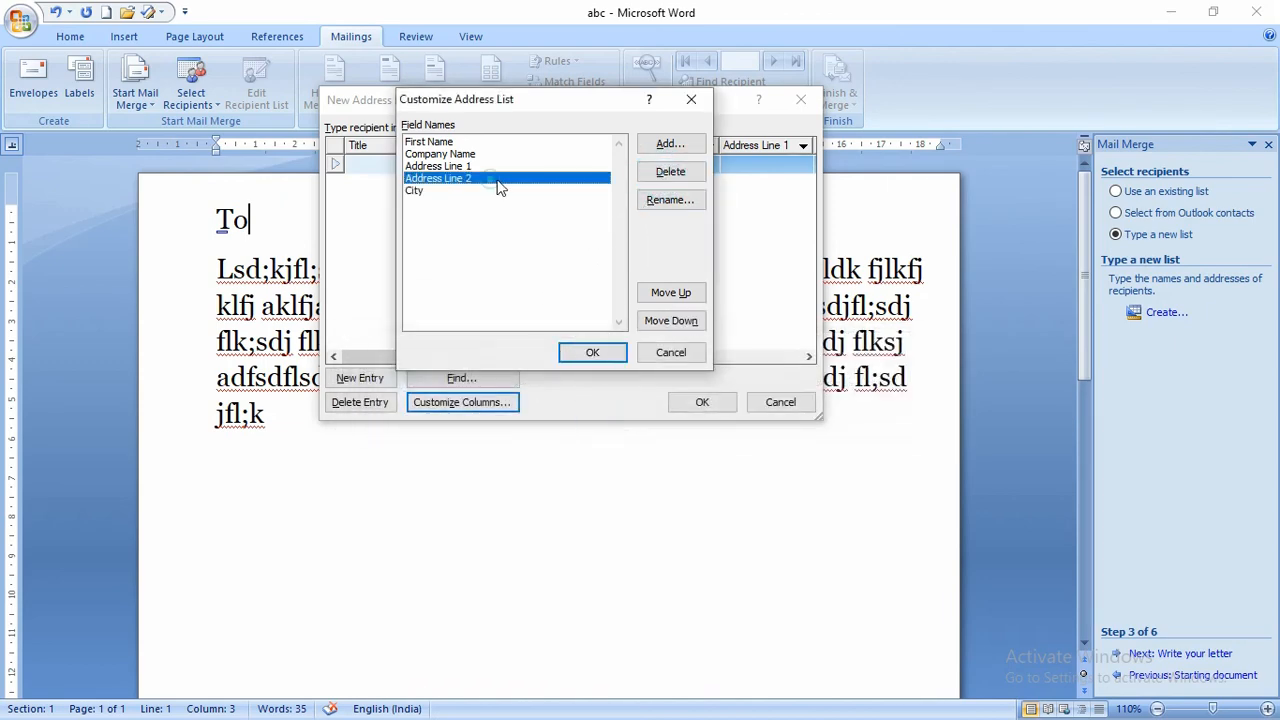
left_click(670, 172)
left_click(604, 418)
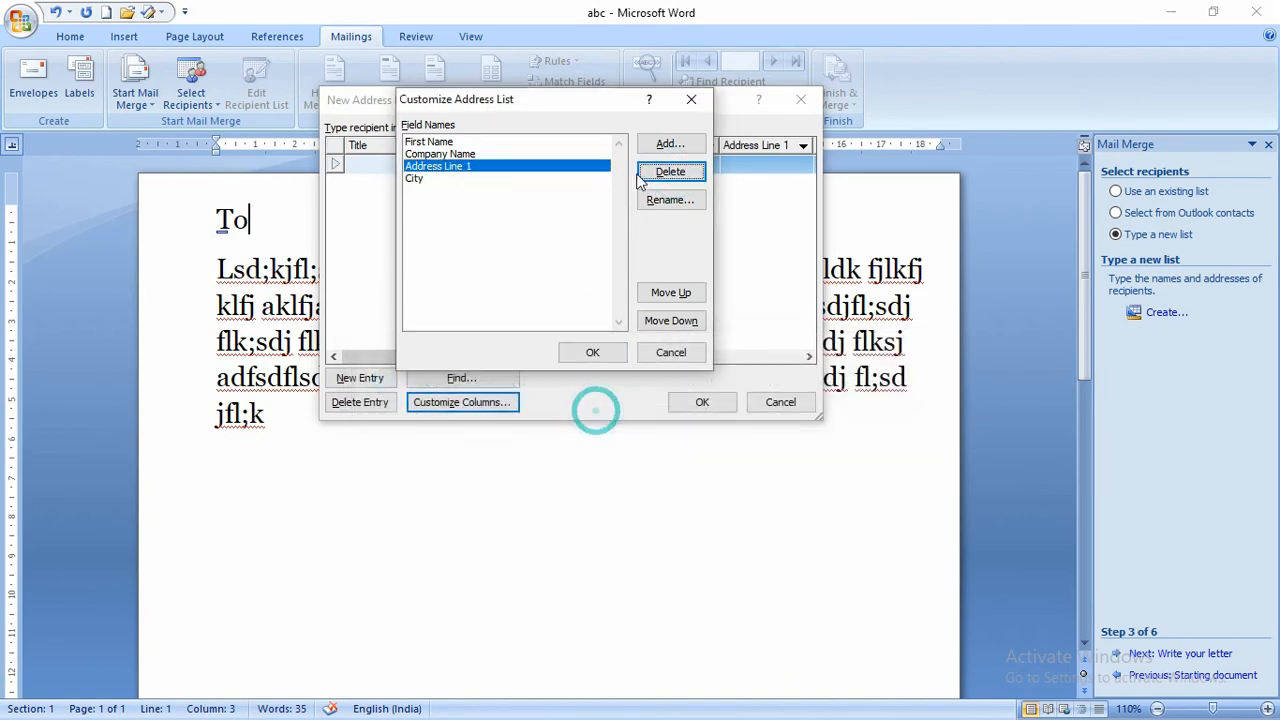
left_click(670, 172)
left_click(596, 417)
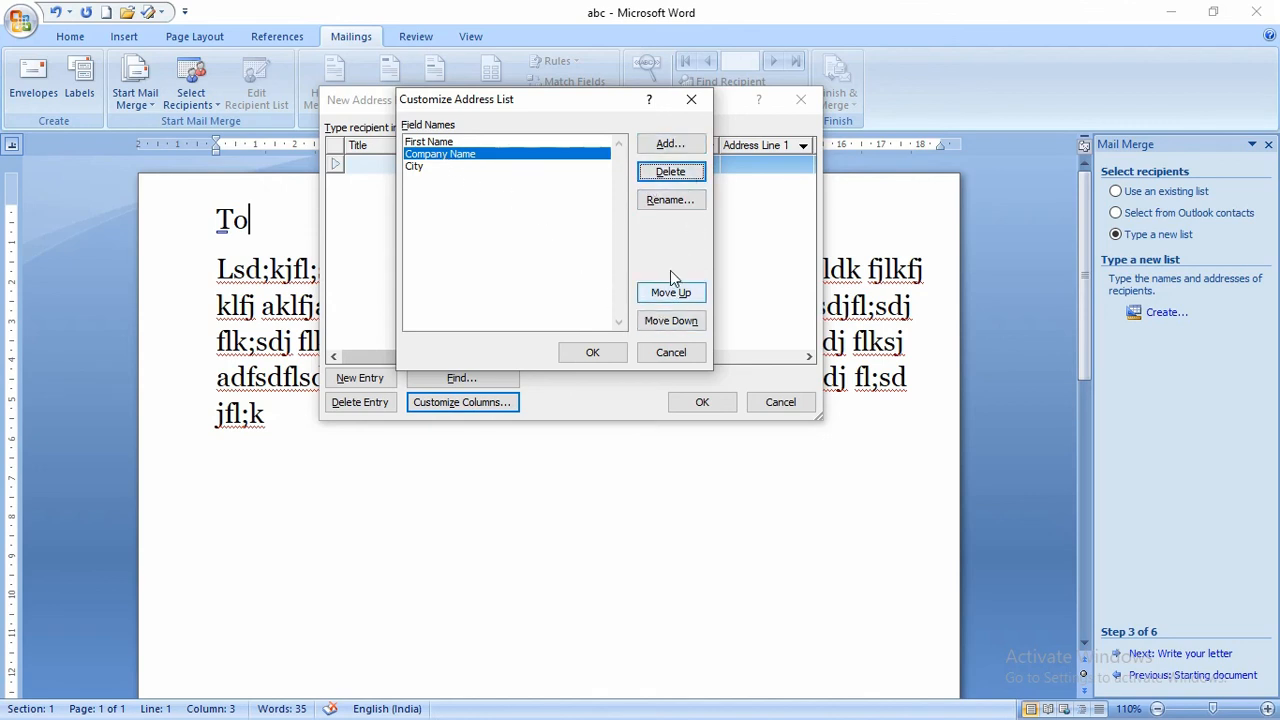
- Move Company Name below City and rename First Name to Name
left_click(657, 321)
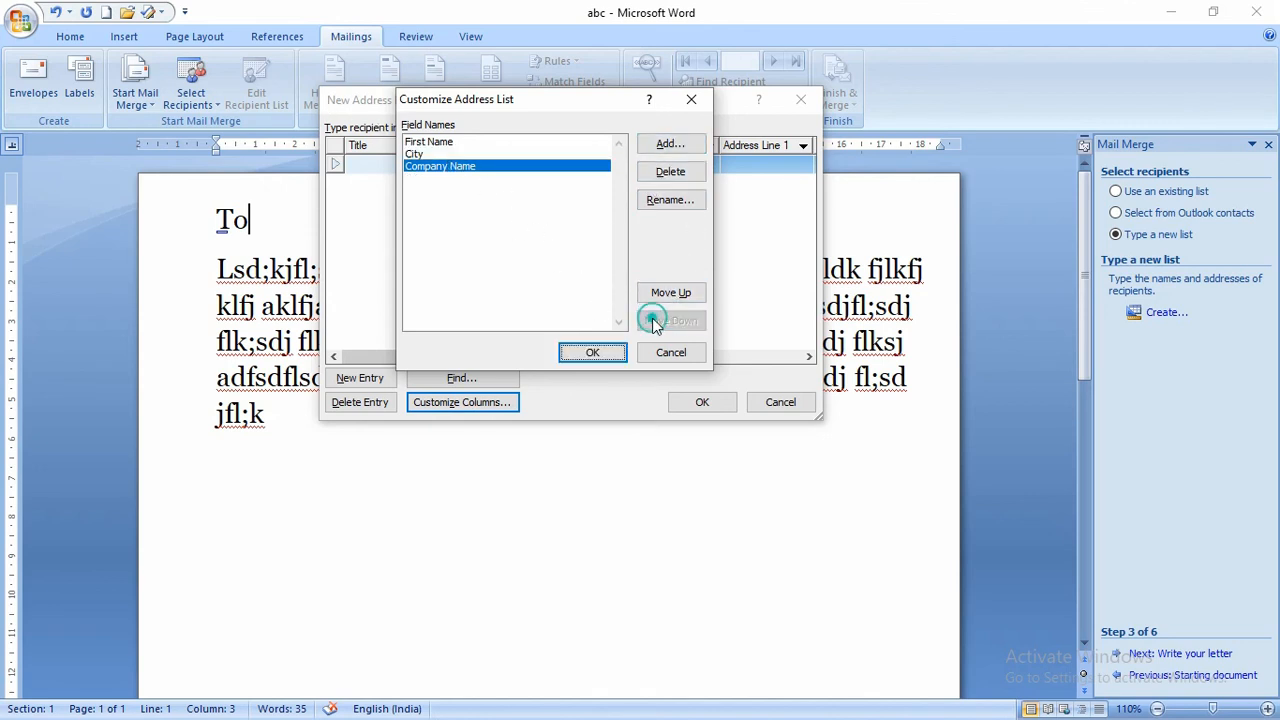
left_click(418, 142)
left_click(651, 200)
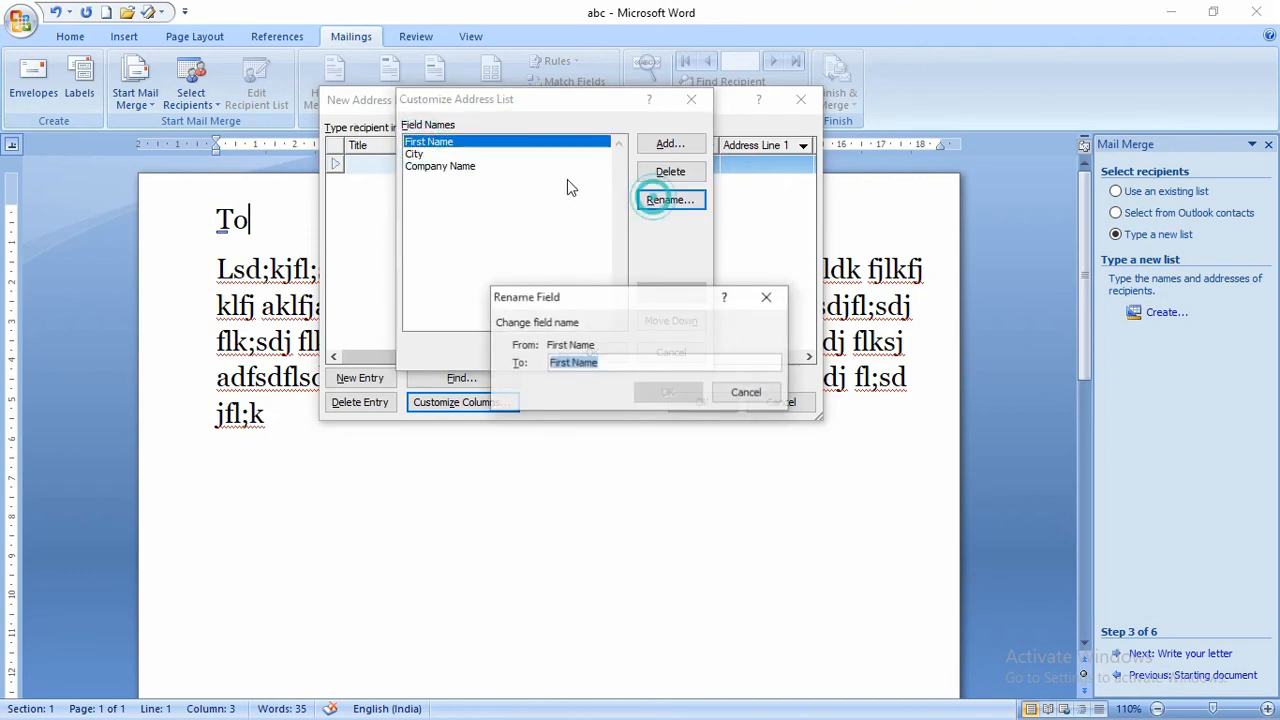
left_click(568, 363)
key("Delete")
key("Delete")
key("BackSpace")
key("BackSpace")
key("BackSpace")
key("BackSpace")
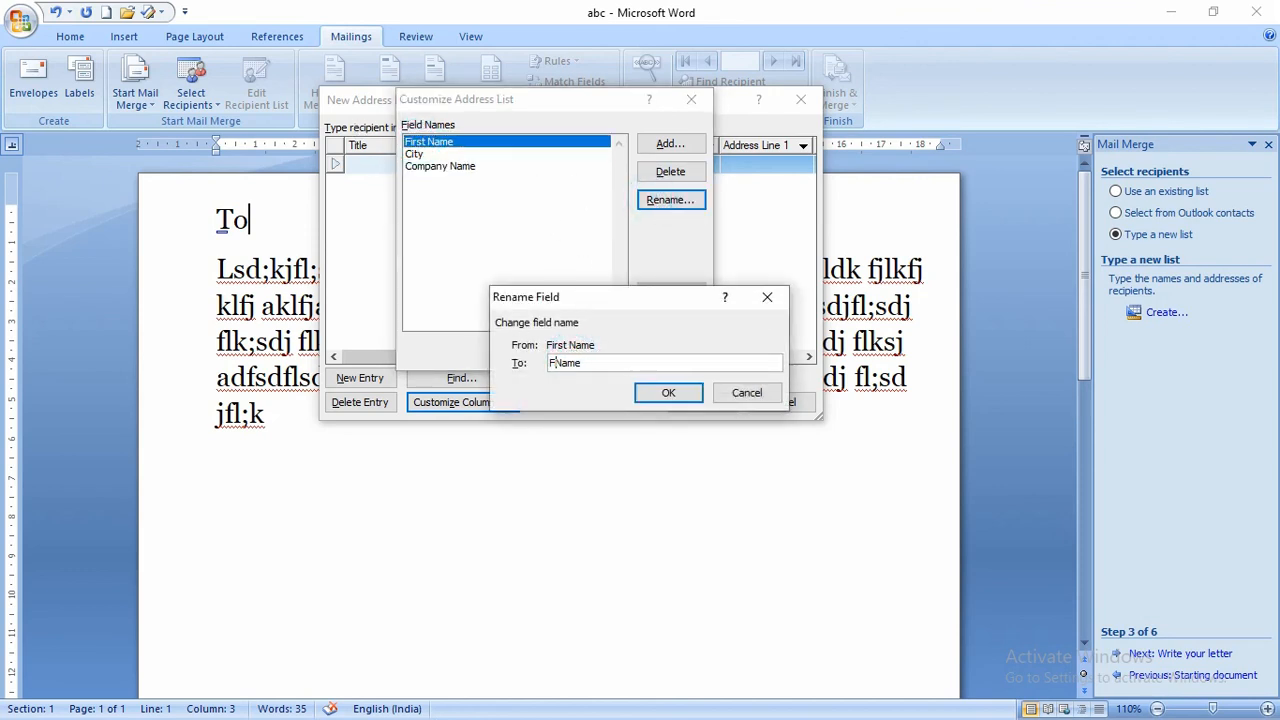
left_click(673, 395)
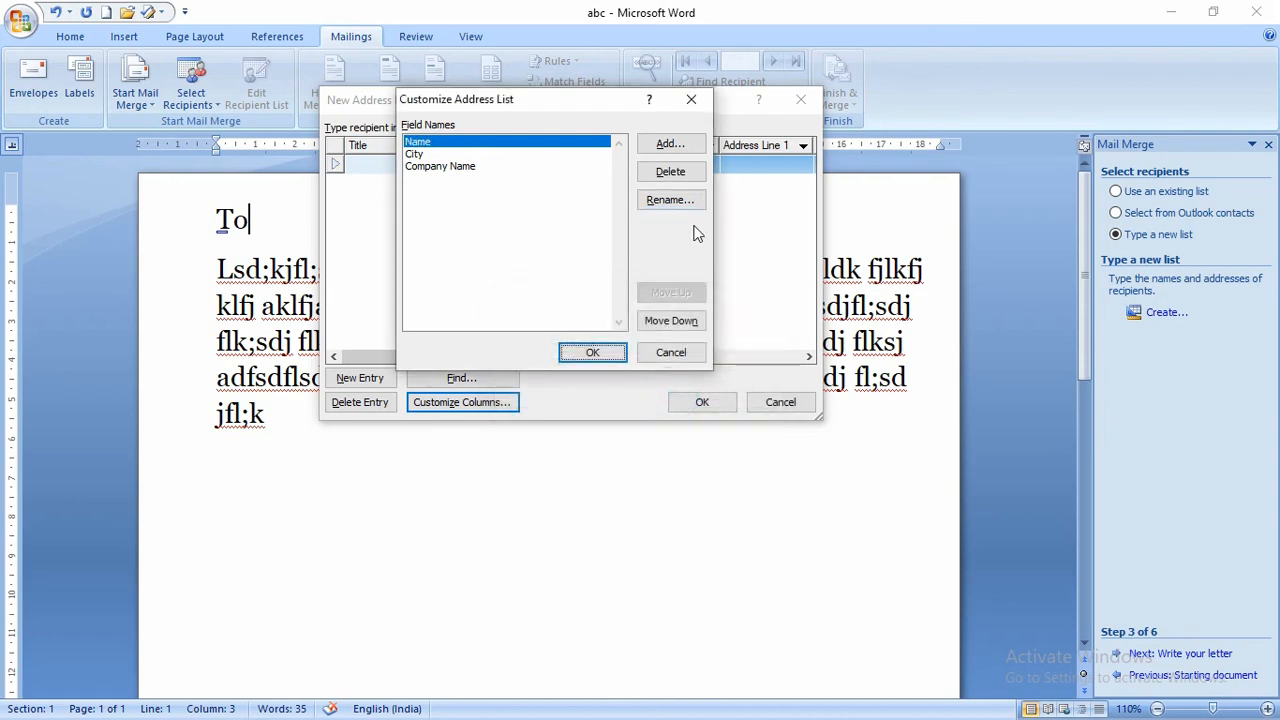
- Add a Contact field and return to the address list entries
left_click(670, 145)
type("Contact")
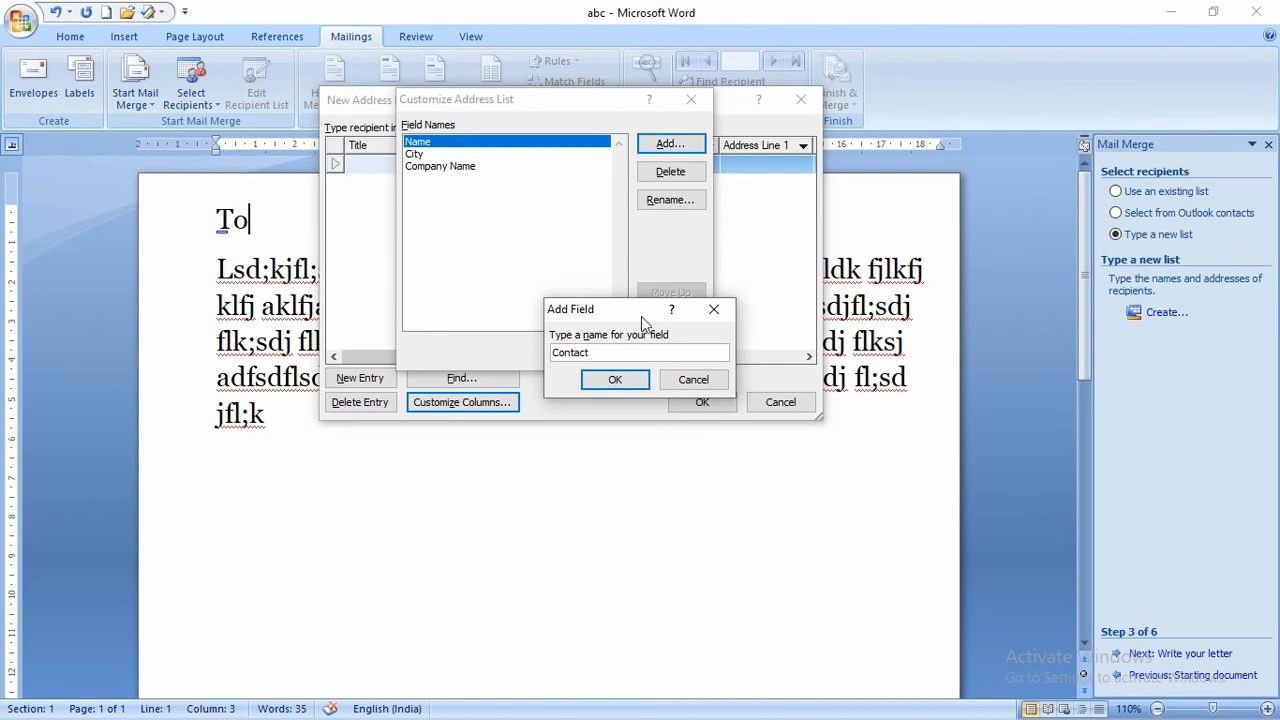
left_click(616, 380)
left_click(606, 351)
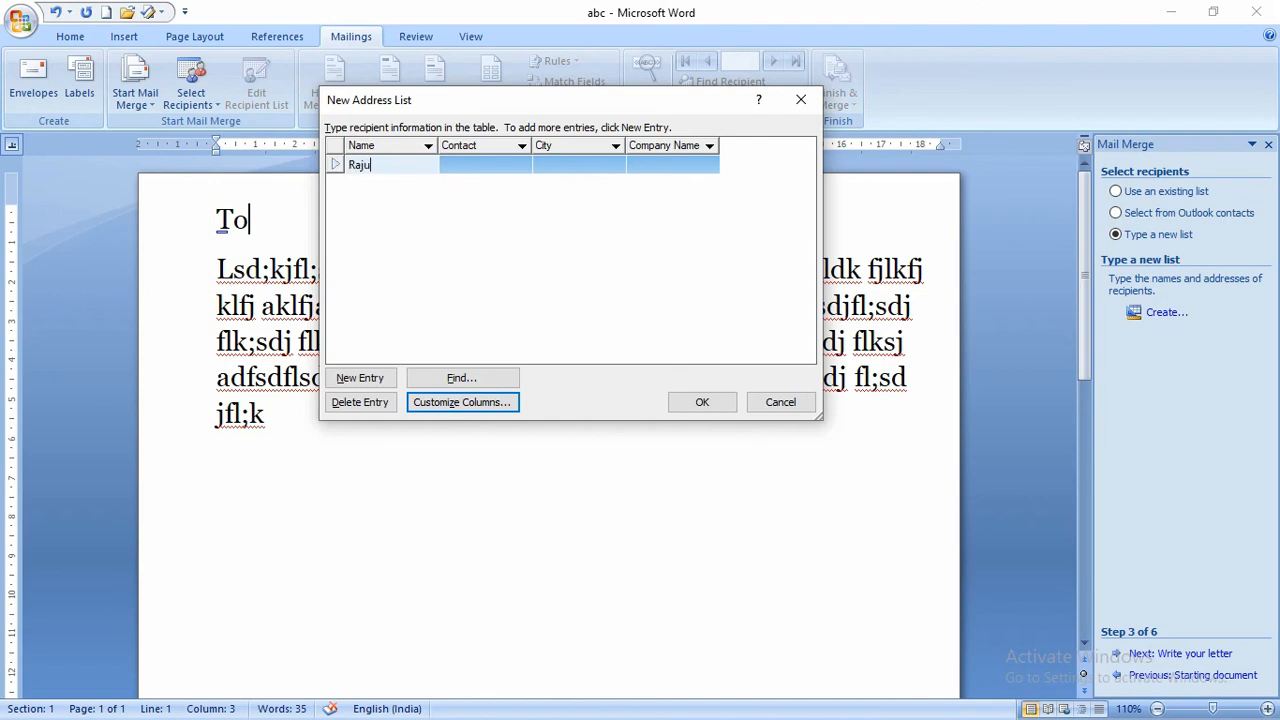
- Enter the first recipient's contact number, city kanpur and company ayz, then a second recipient with company ab
key("Tab")
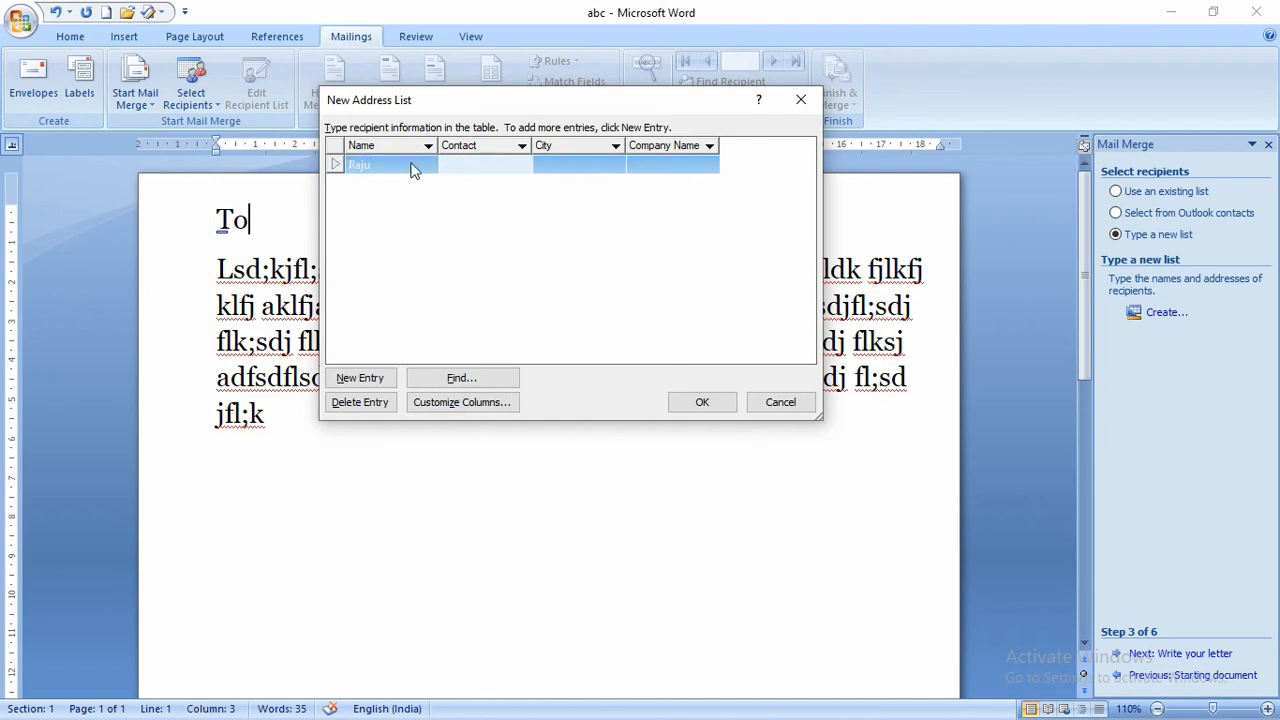
type("96896986")
key("Tab")
type("kanp")
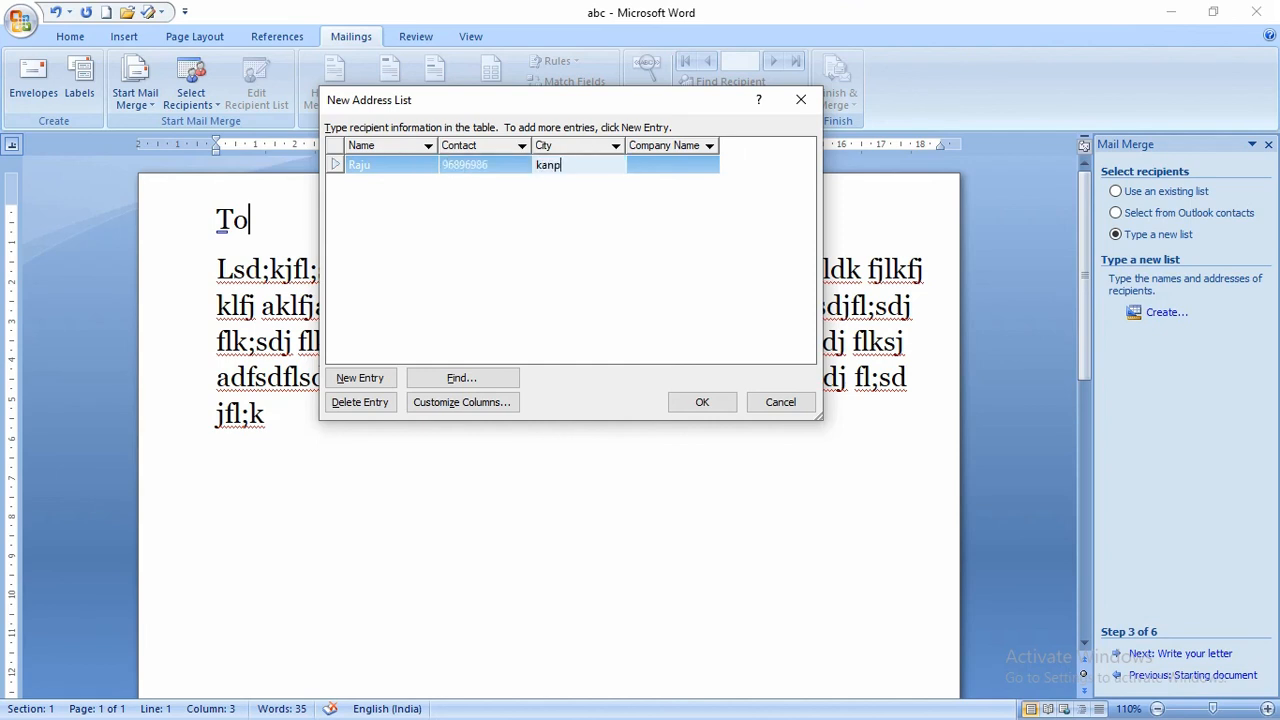
type("ur")
key("Tab")
type("a")
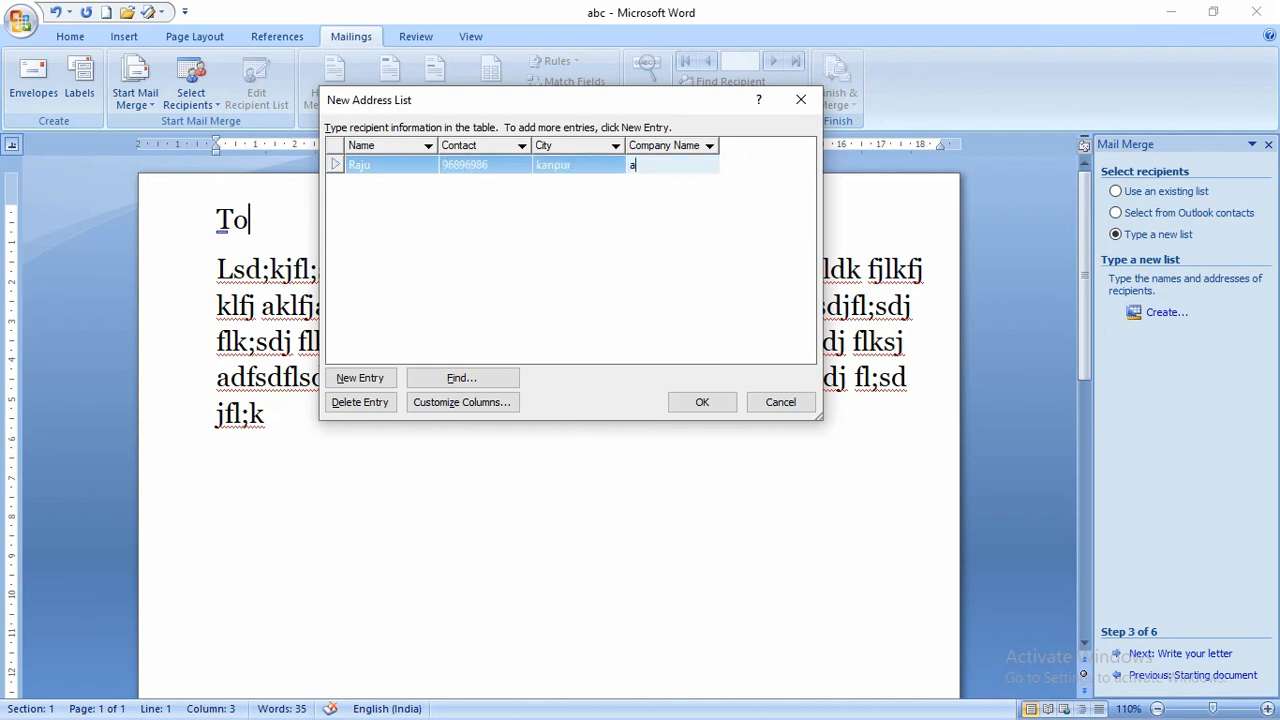
type("yz")
key("Tab")
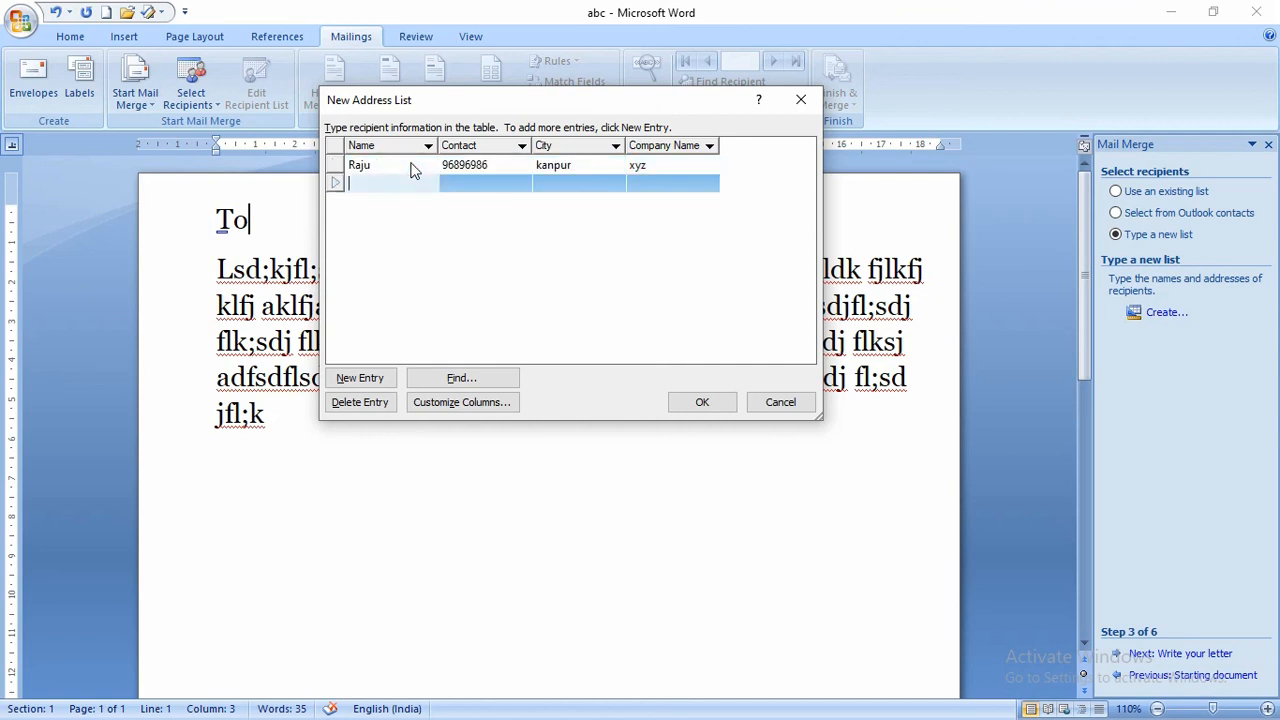
type("karan")
key("Tab")
type("98798798")
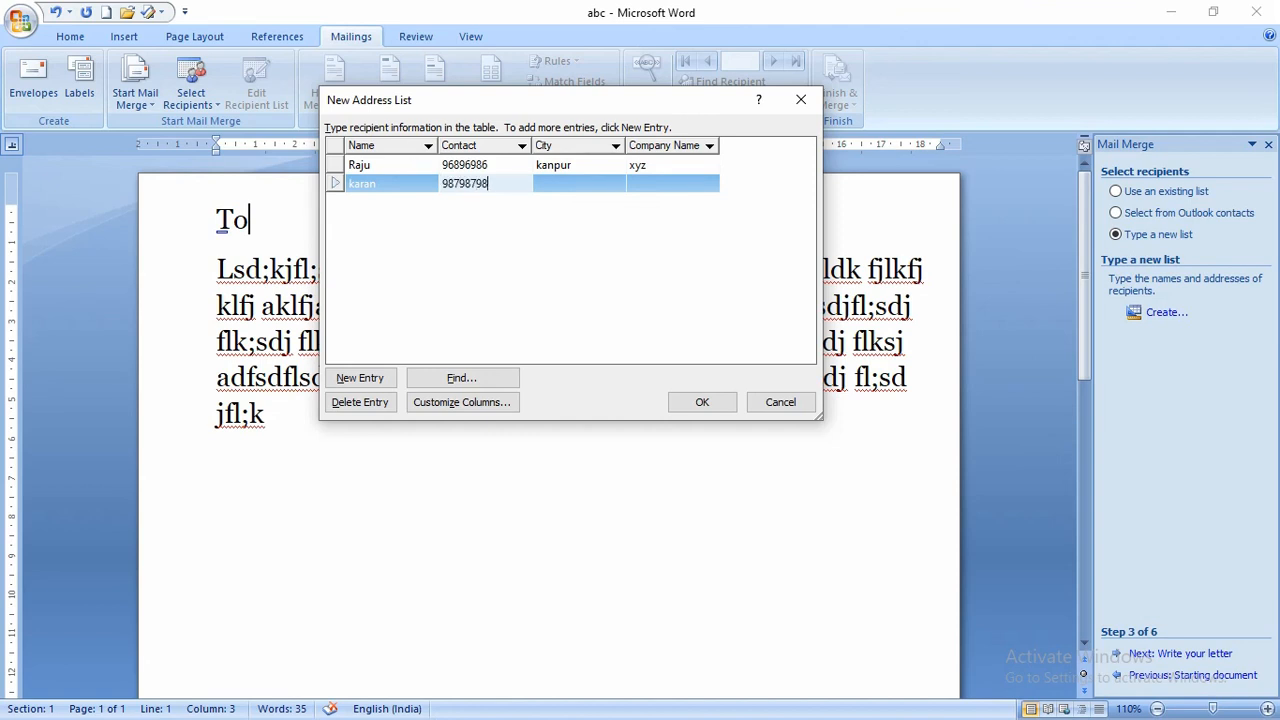
key("Tab")
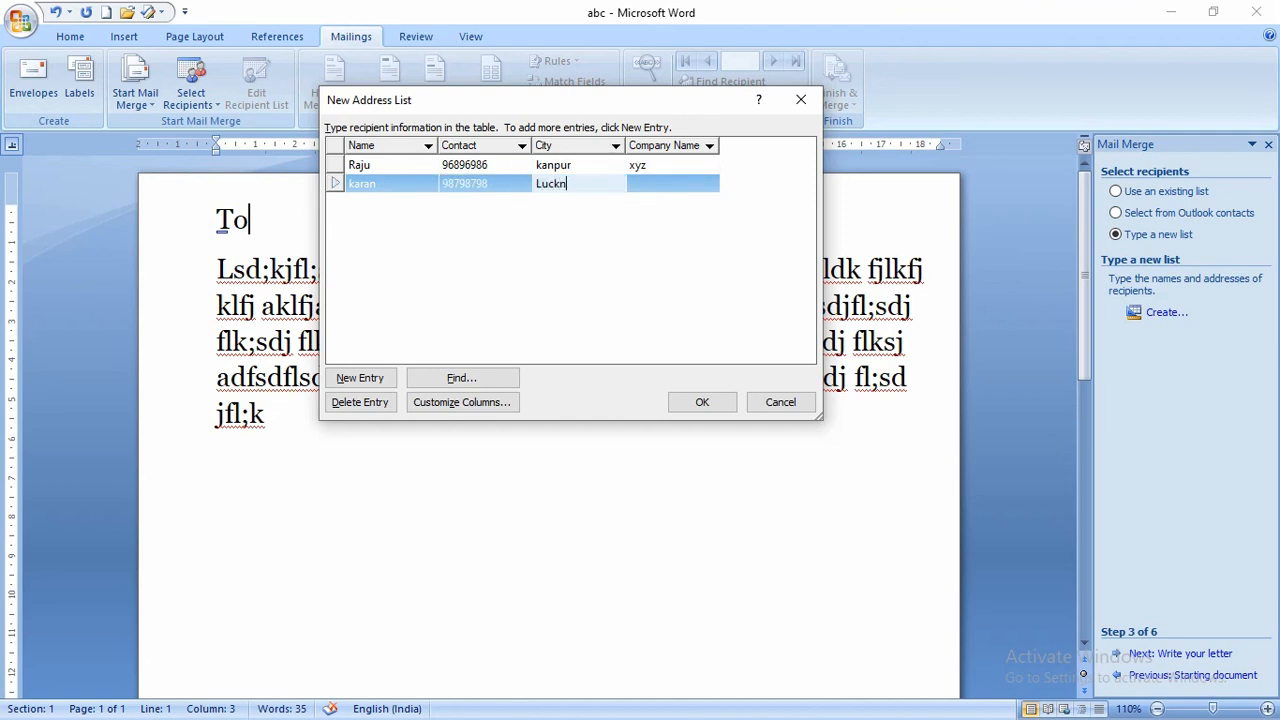
key("Tab")
type("ab")
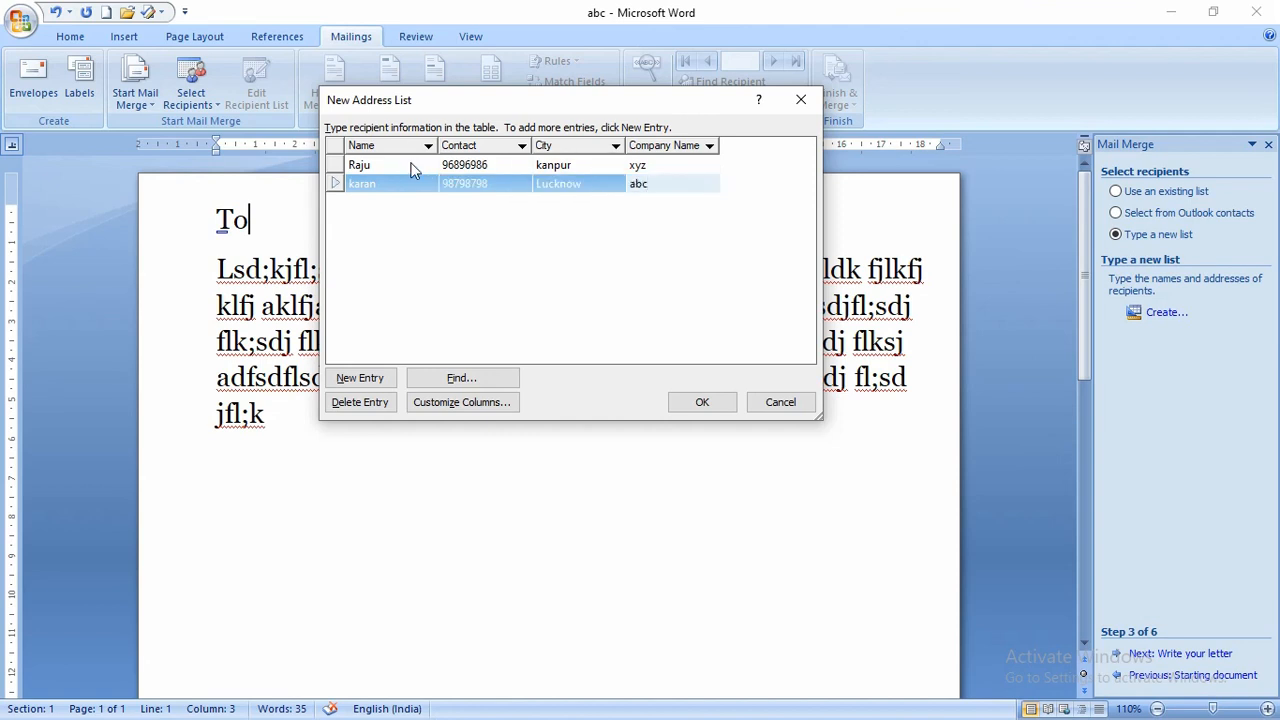
- Add the third and fourth recipients with their names, contact numbers and cities
key("Tab")
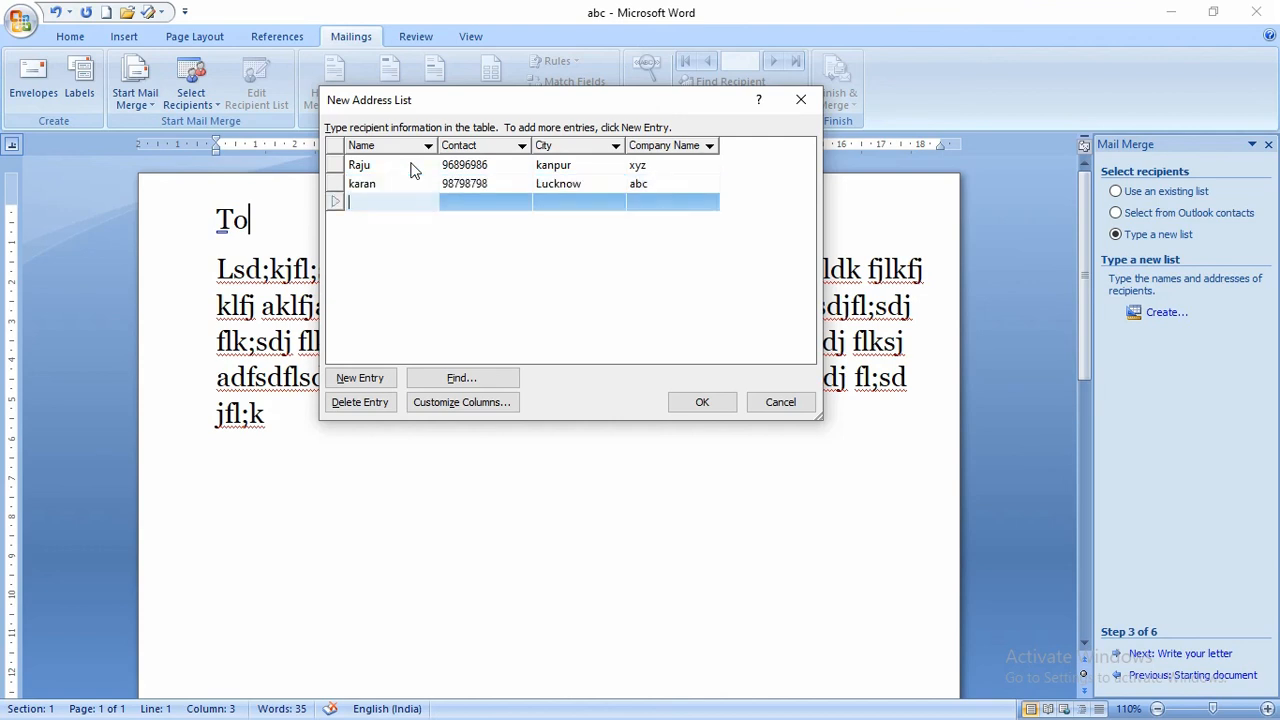
key("Tab")
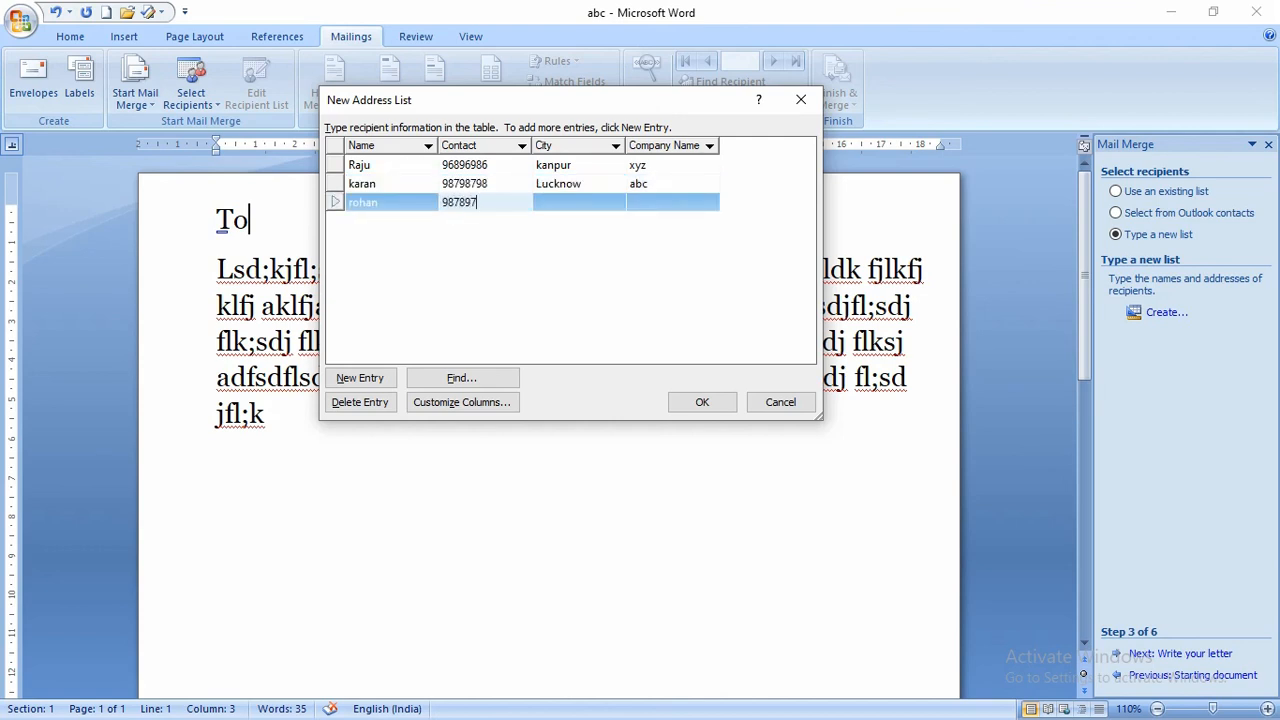
key("Tab")
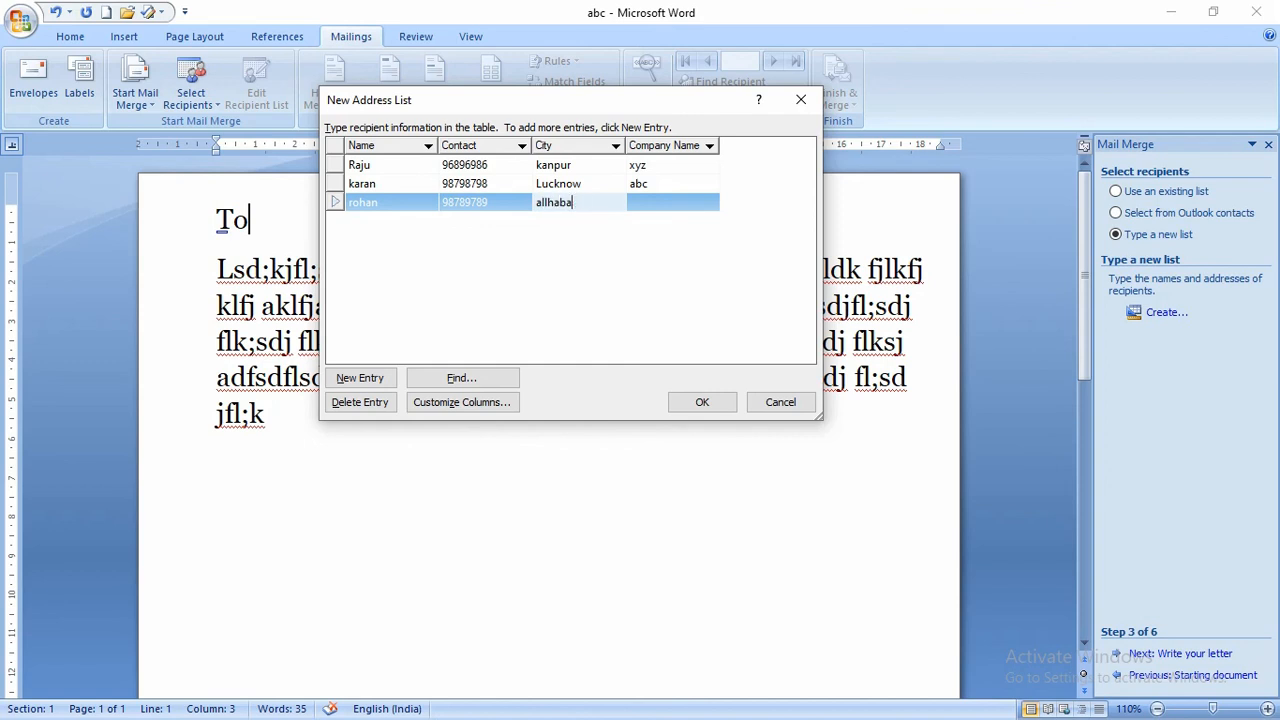
key("BackSpace")
key("BackSpace")
key("BackSpace")
key("BackSpace")
key("BackSpace")
key("BackSpace")
key("BackSpace")
key("Tab")
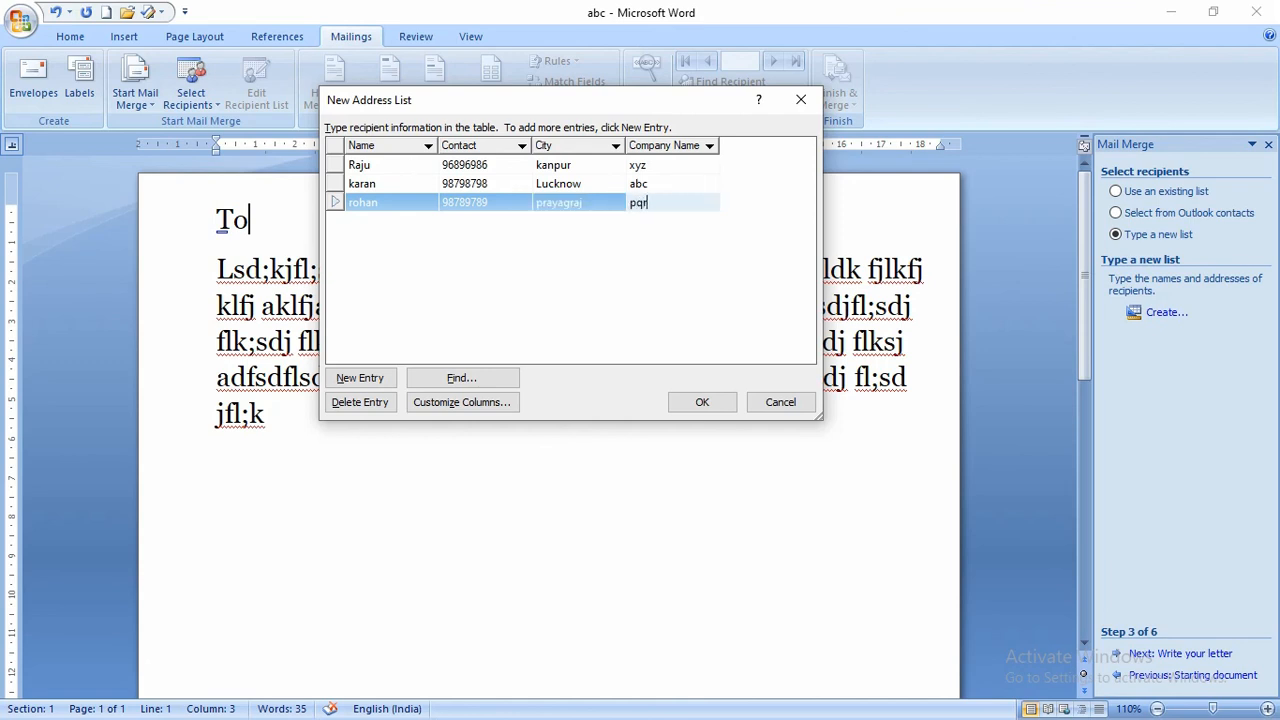
key("Tab")
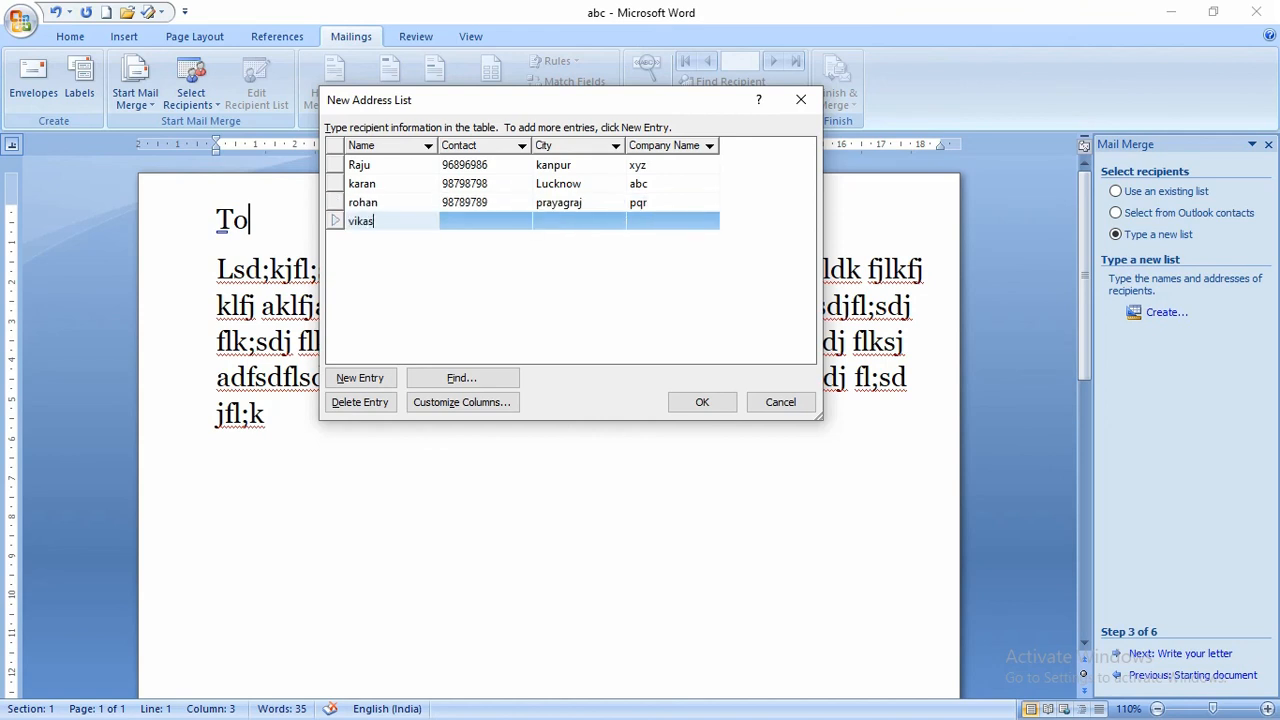
key("Tab")
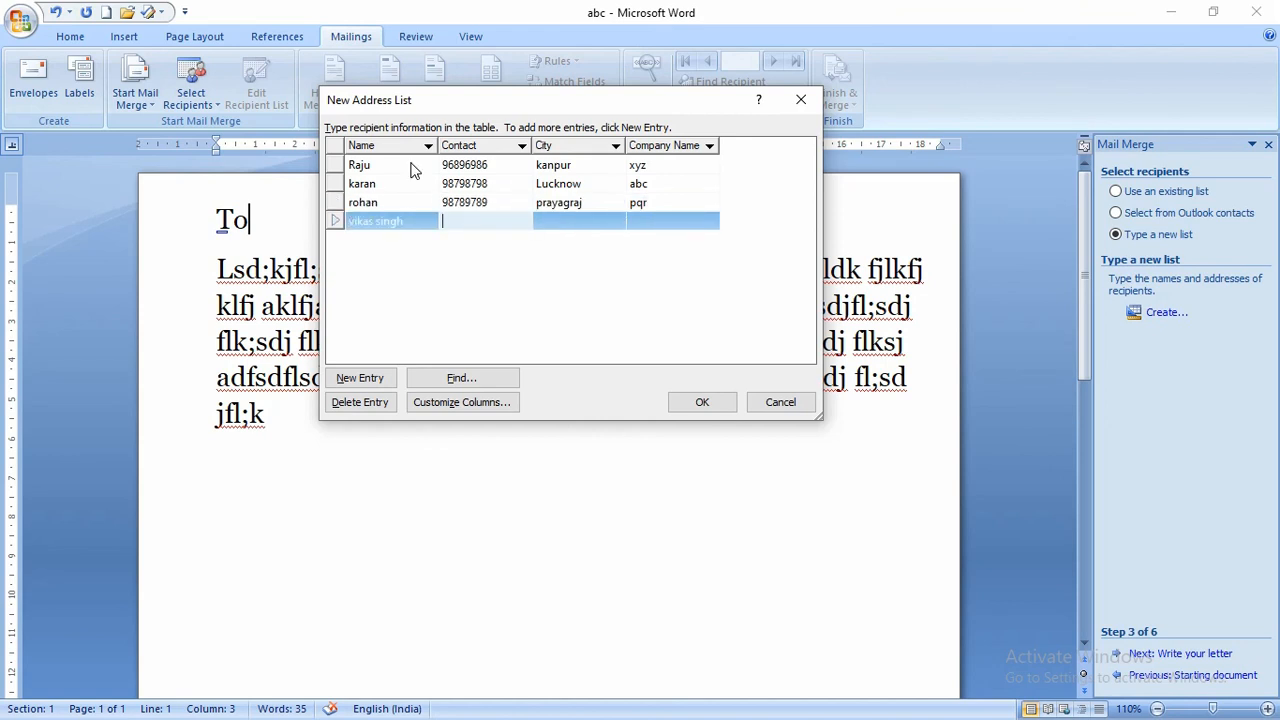
key("Tab")
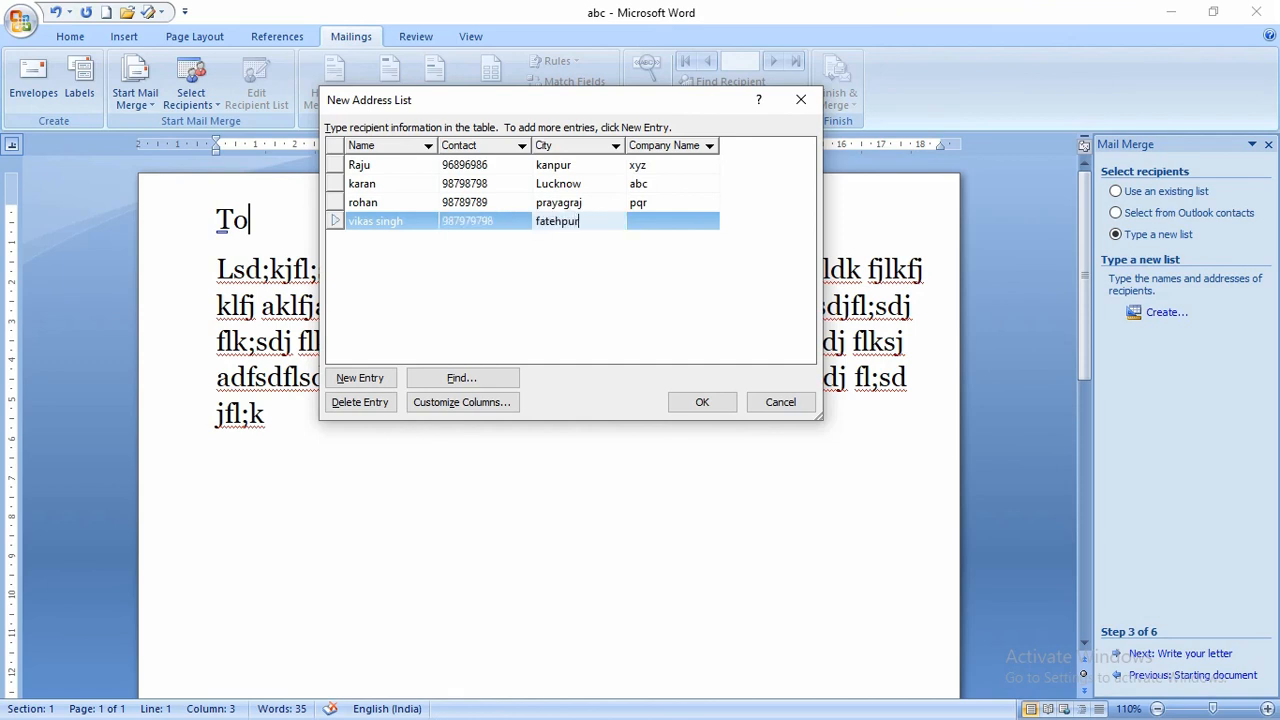
key("Tab")
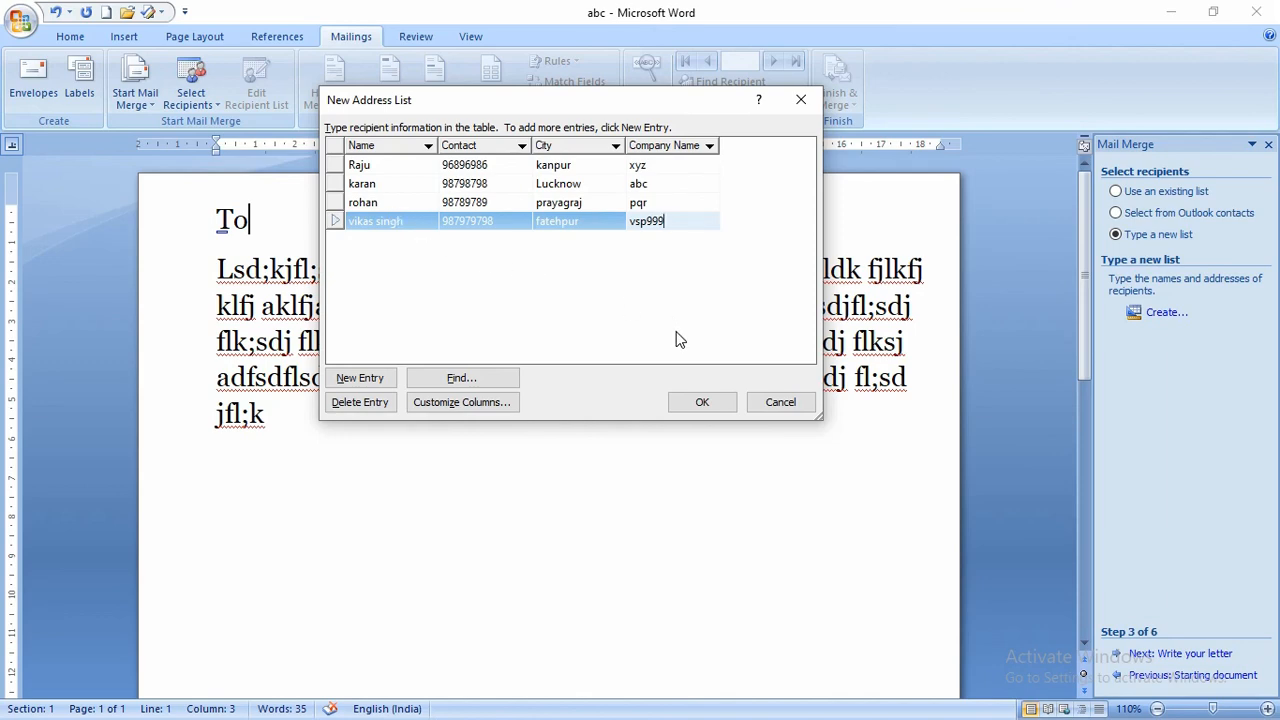
- Save the new address list as x.mdb and accept all four recipients
left_click(719, 407)
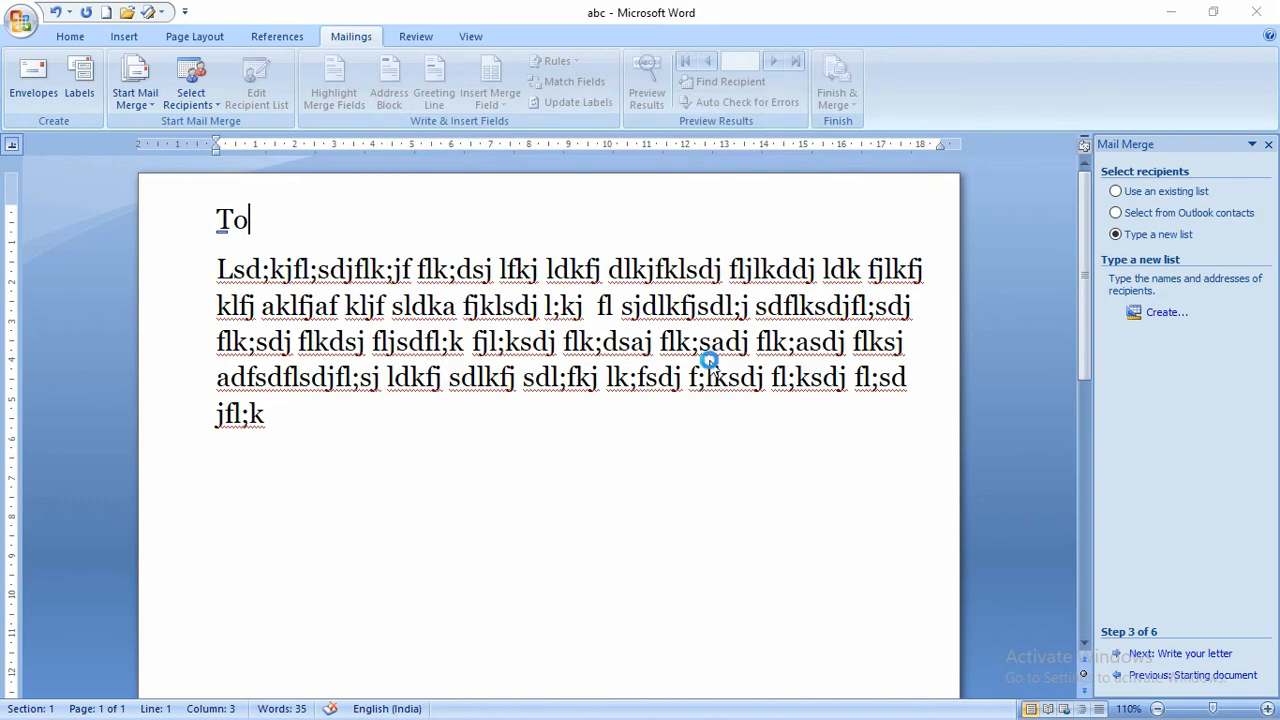
left_click_drag(443, 25, 648, 83)
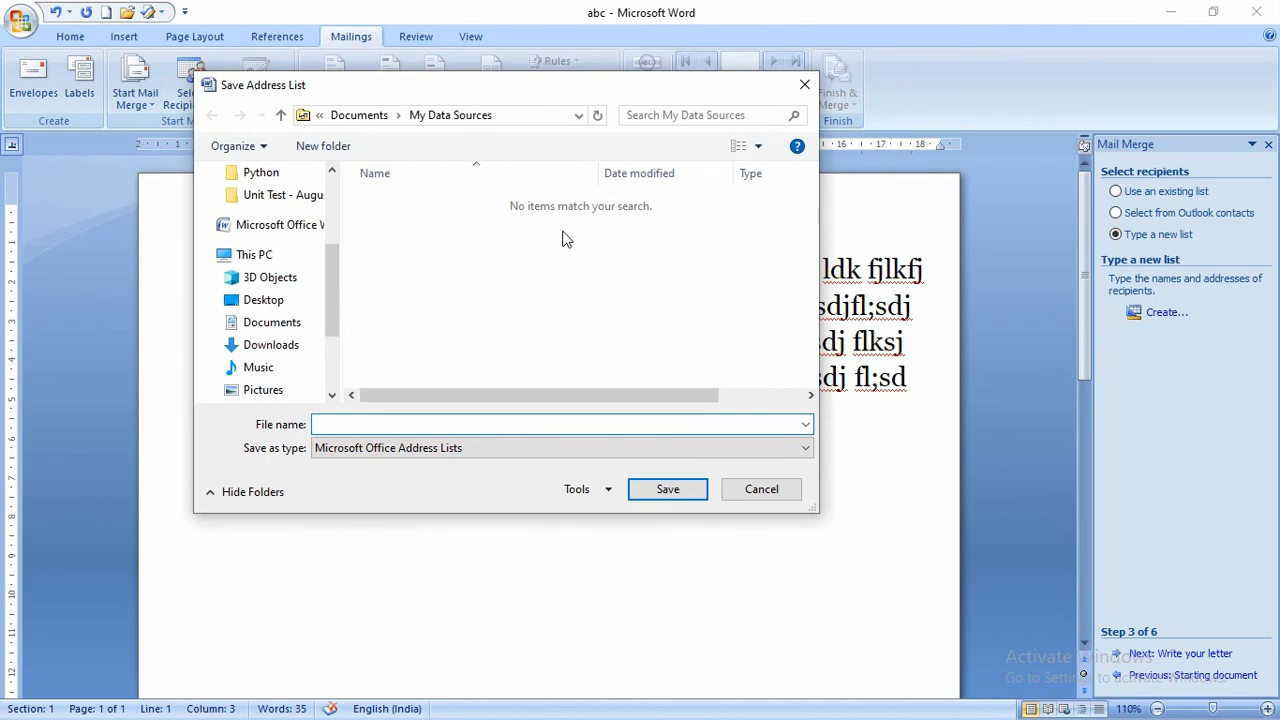
left_click(668, 489)
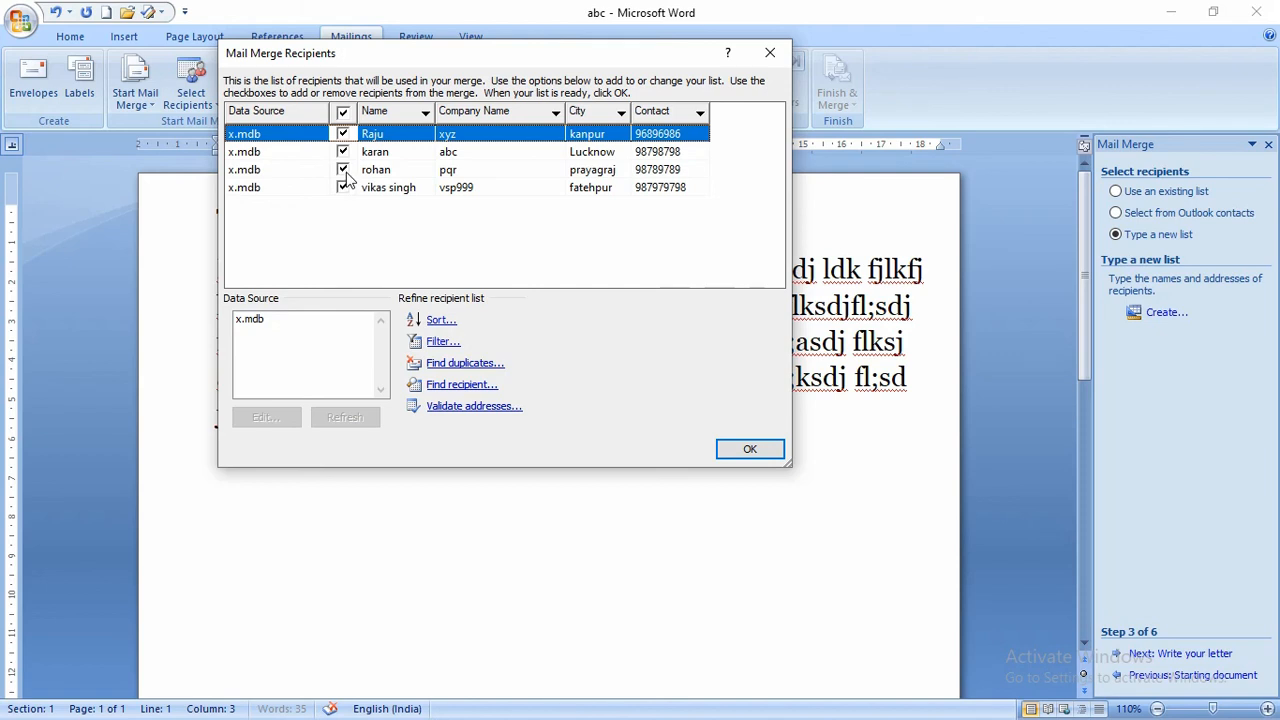
left_click(346, 174)
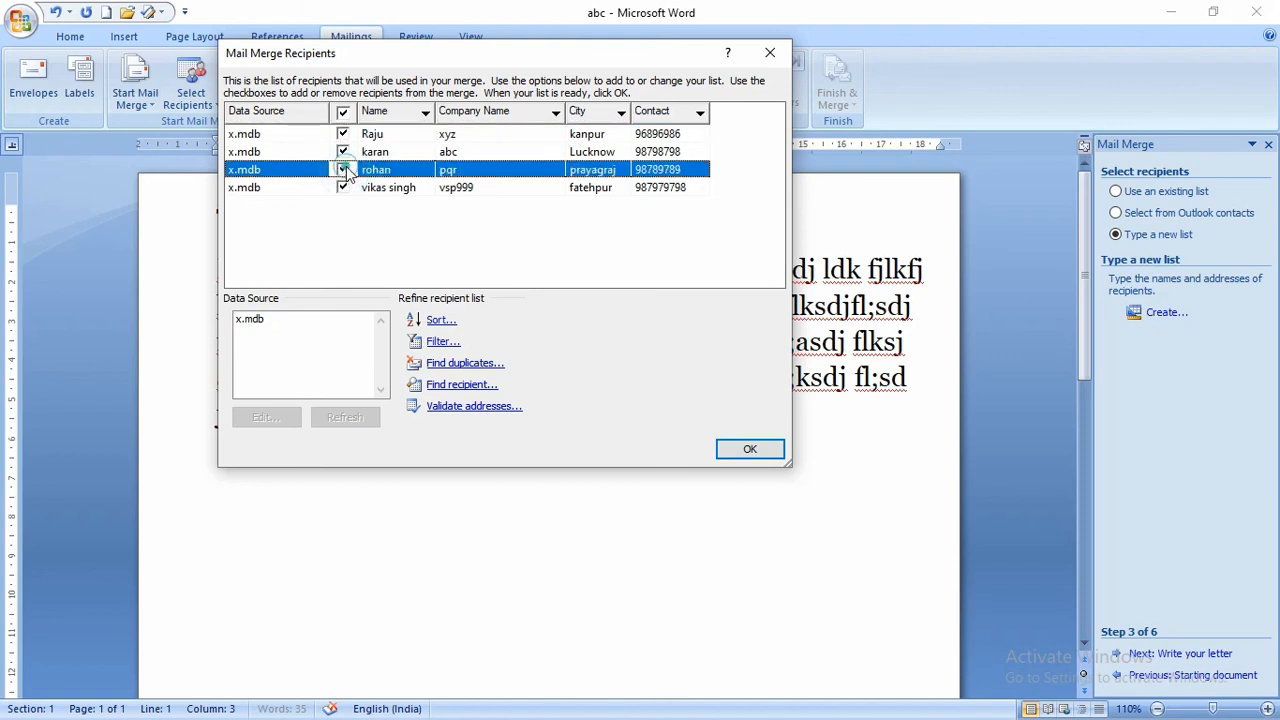
left_click(748, 450)
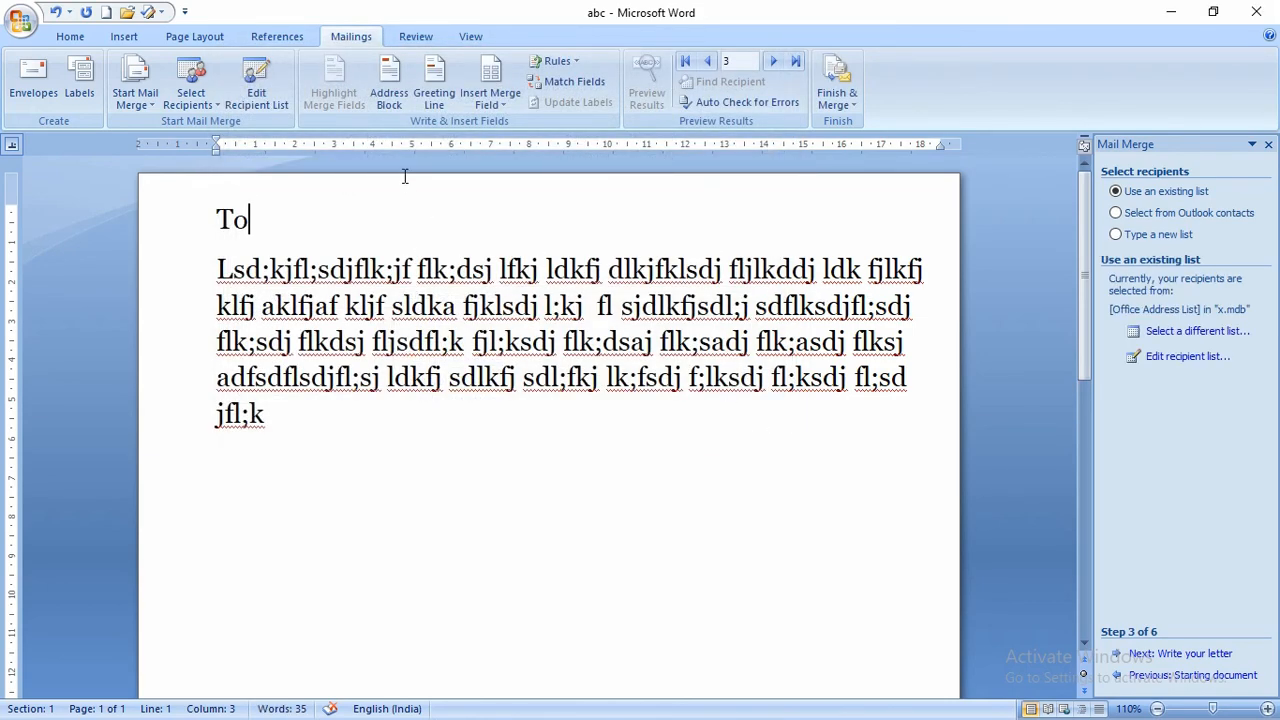
- Skip the greeting line and place Name, Contact, City and Company_Name fields after 'To'
left_click(440, 100)
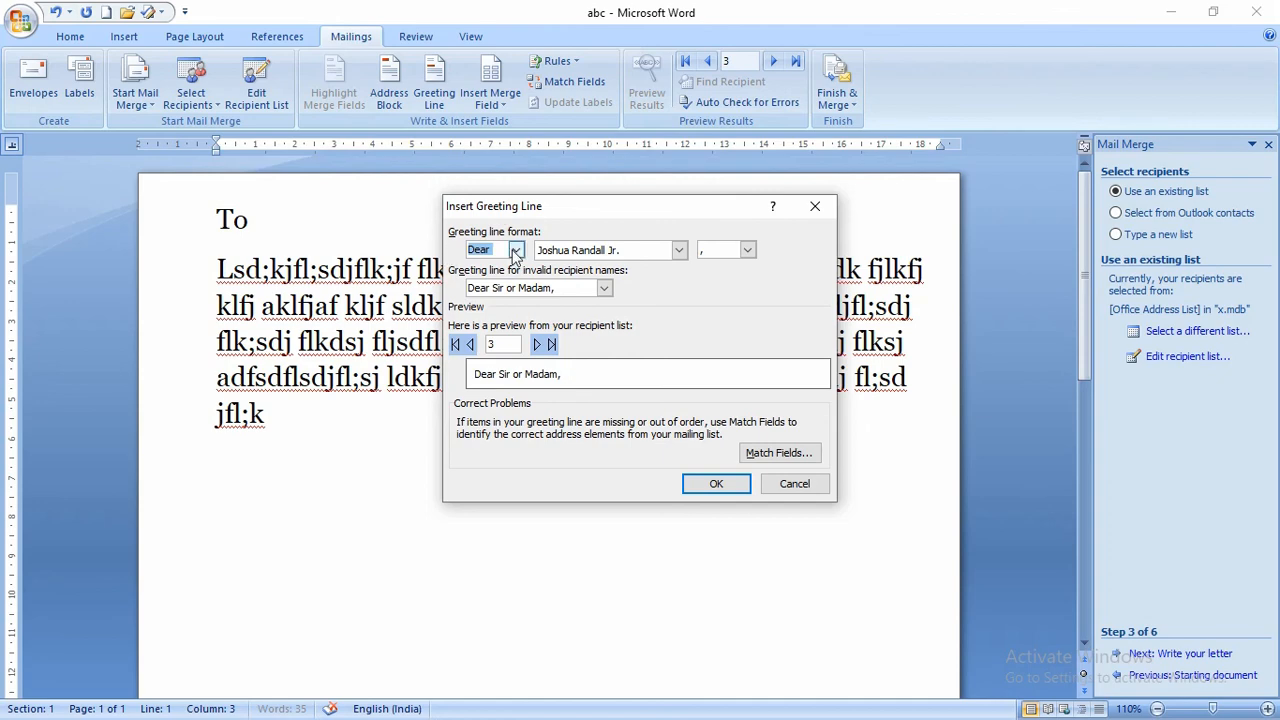
left_click(815, 206)
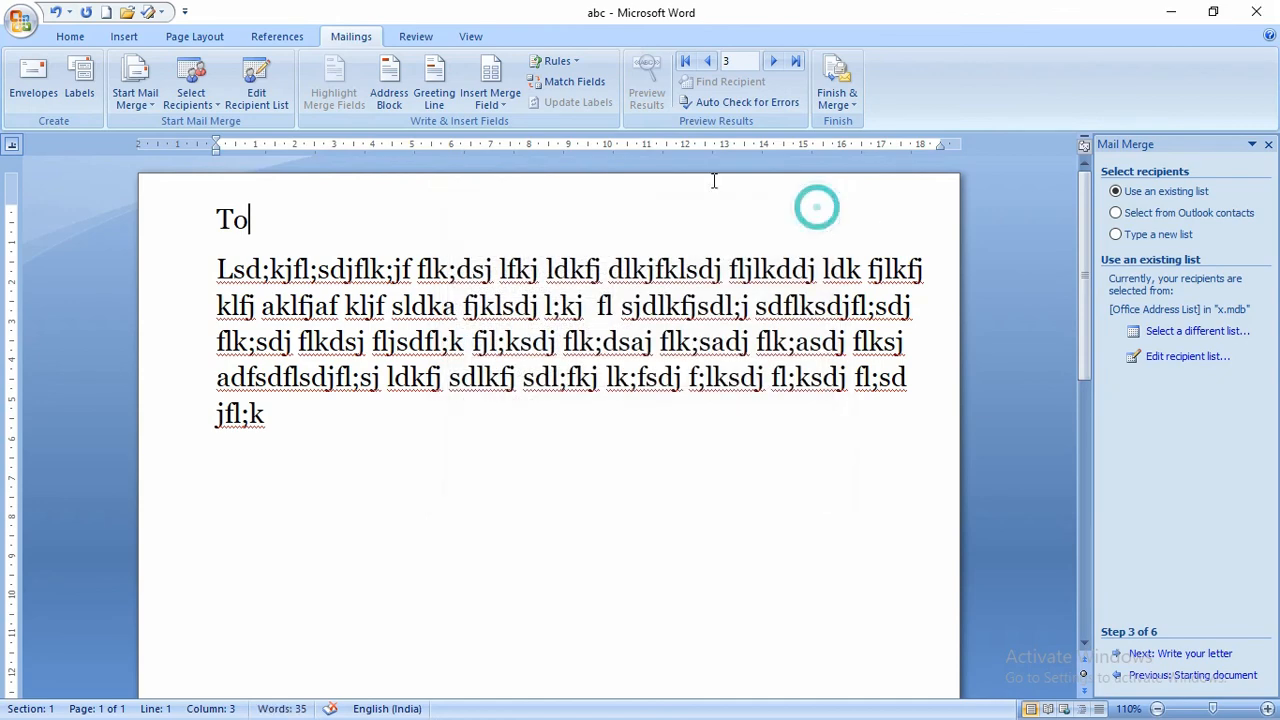
left_click(498, 106)
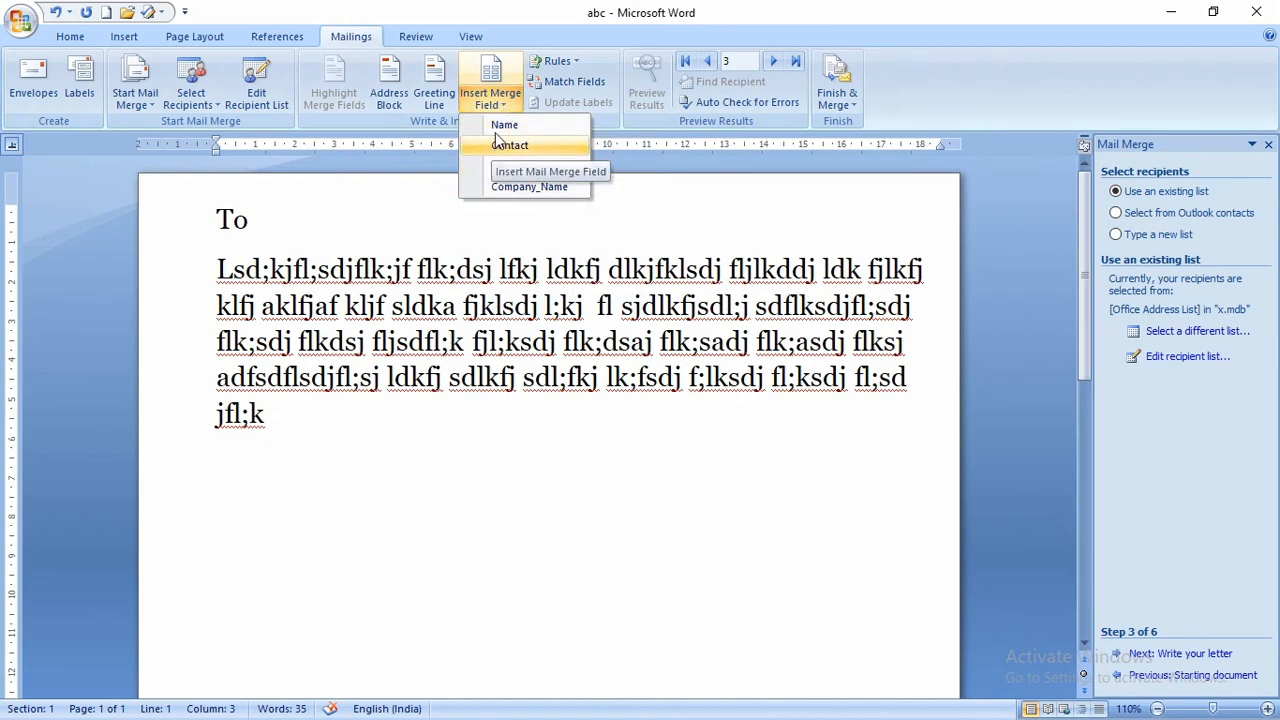
left_click(497, 126)
left_click(495, 102)
left_click(506, 144)
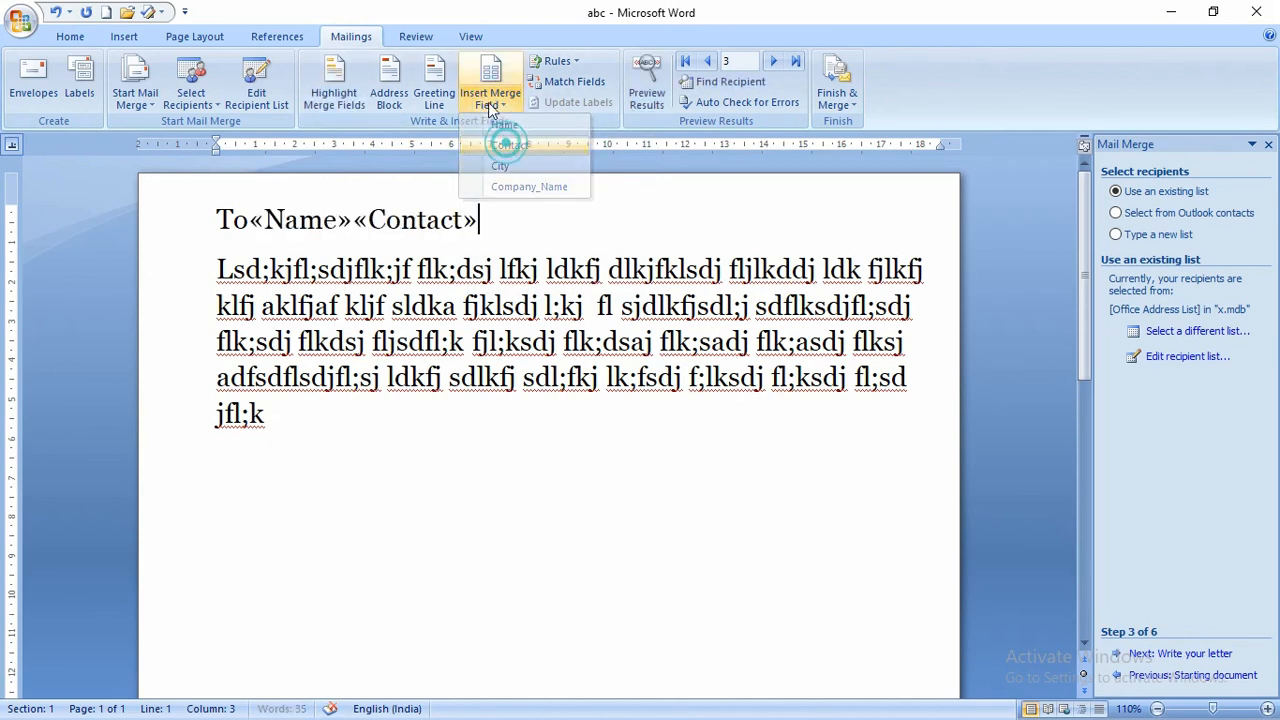
left_click(488, 102)
left_click(523, 163)
left_click(490, 102)
left_click(546, 185)
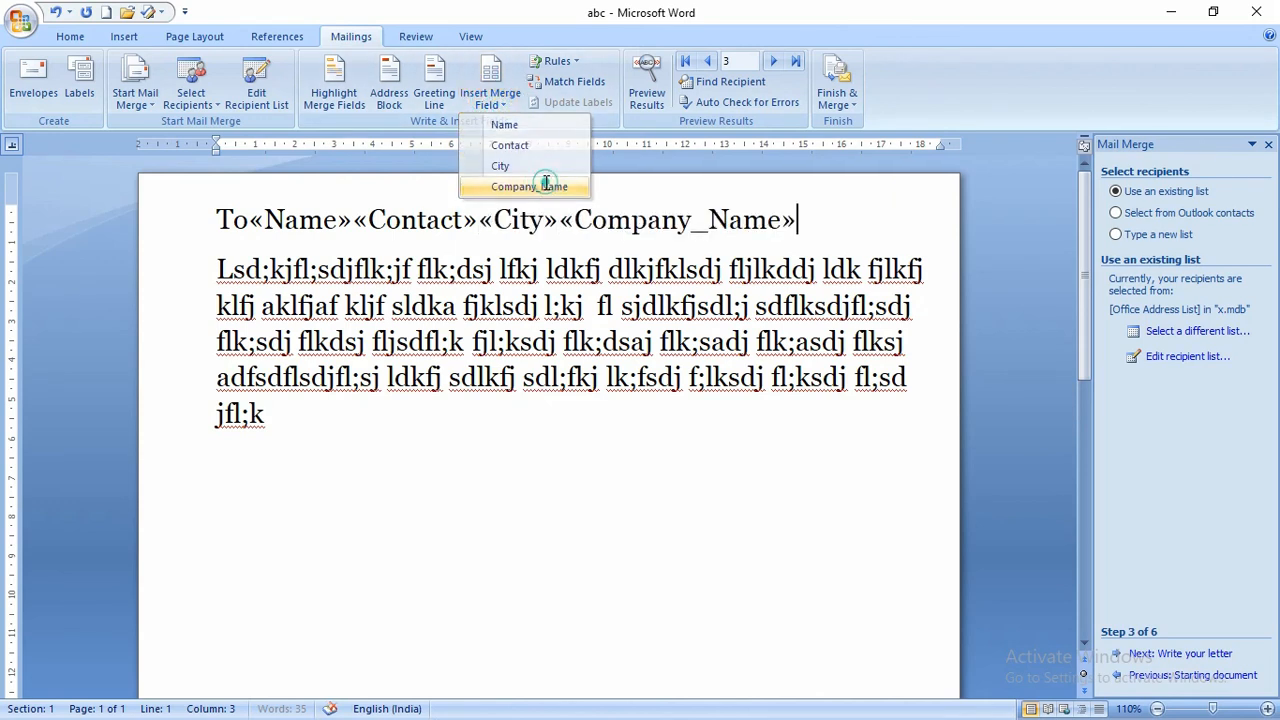
left_click(250, 222)
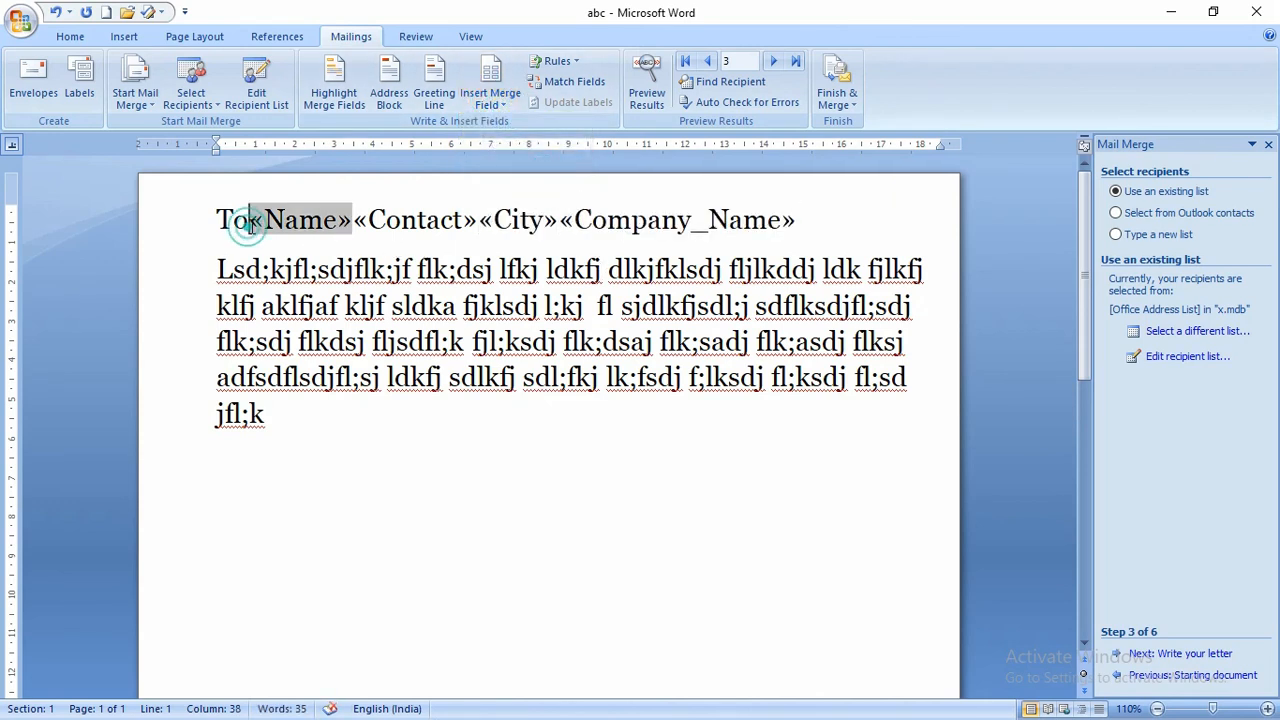
- Break the Name, Contact, City and Company_Name fields onto separate lines below 'To'
key("Return")
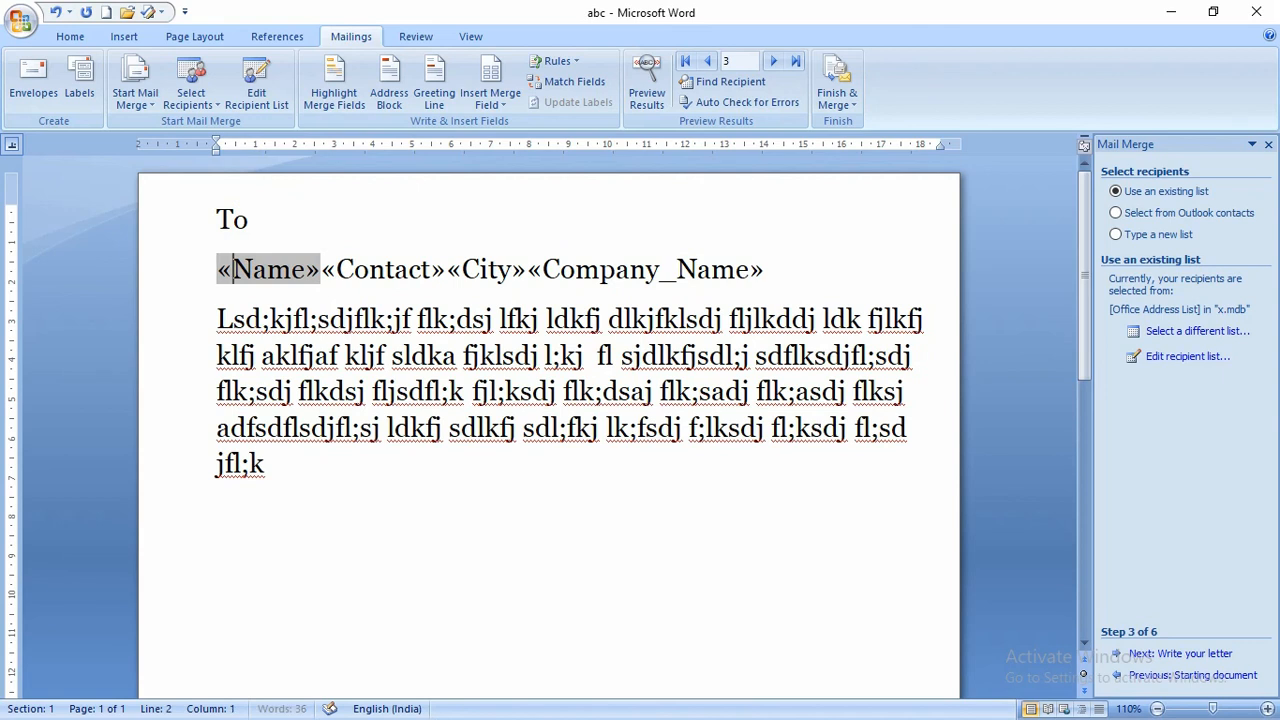
key("Right")
key("Return")
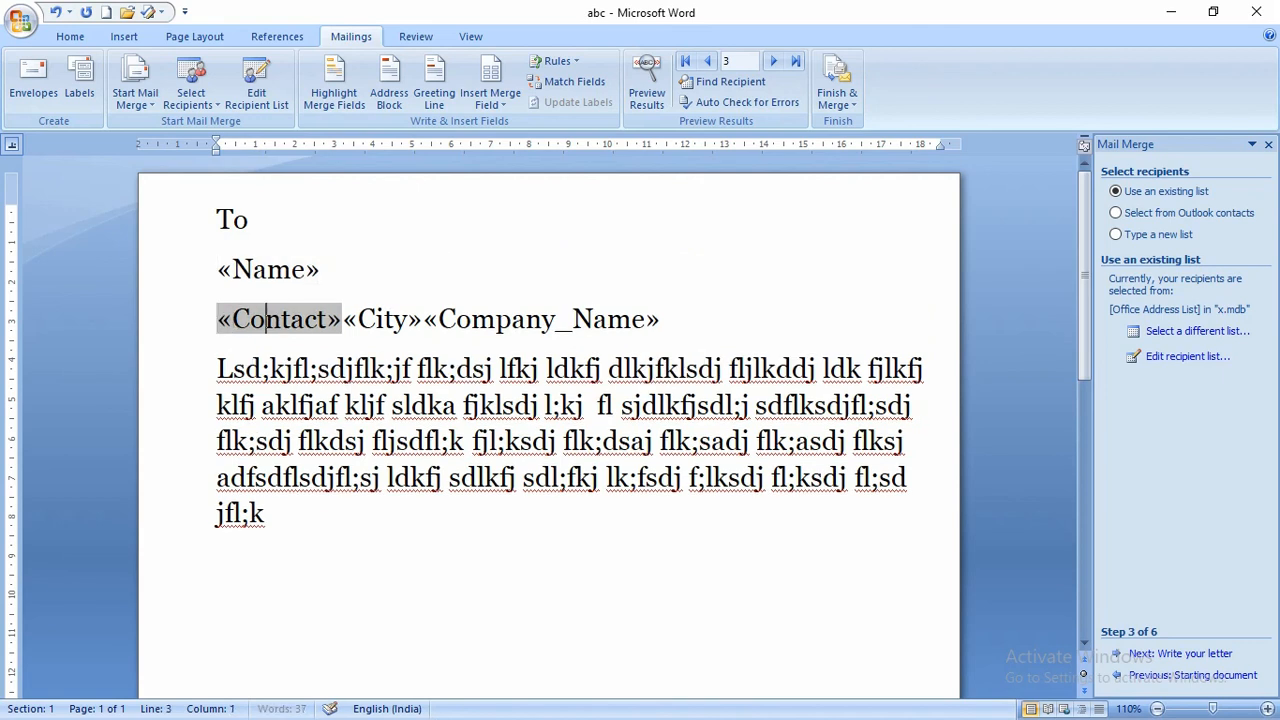
key("Right")
key("Right")
key("Right")
key("Right")
key("Right")
key("Right")
key("Return")
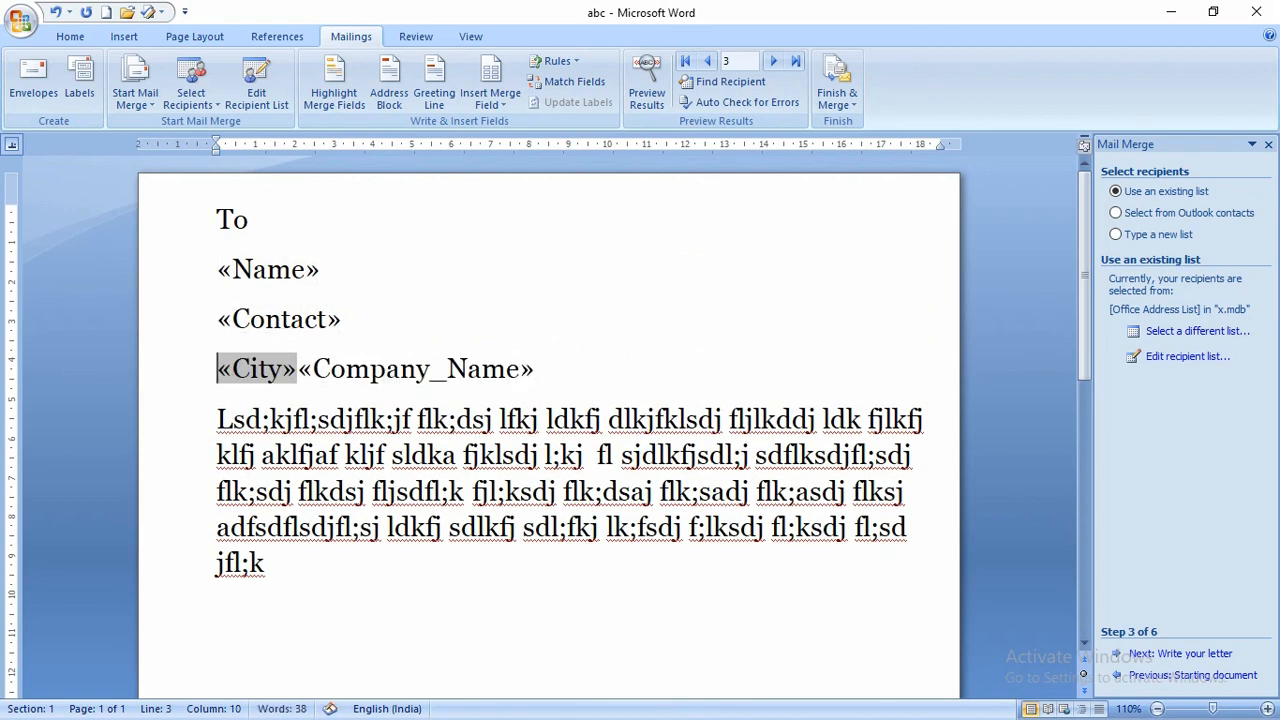
key("Right")
key("Right")
key("Right")
key("Right")
key("Right")
key("Right")
key("Return")
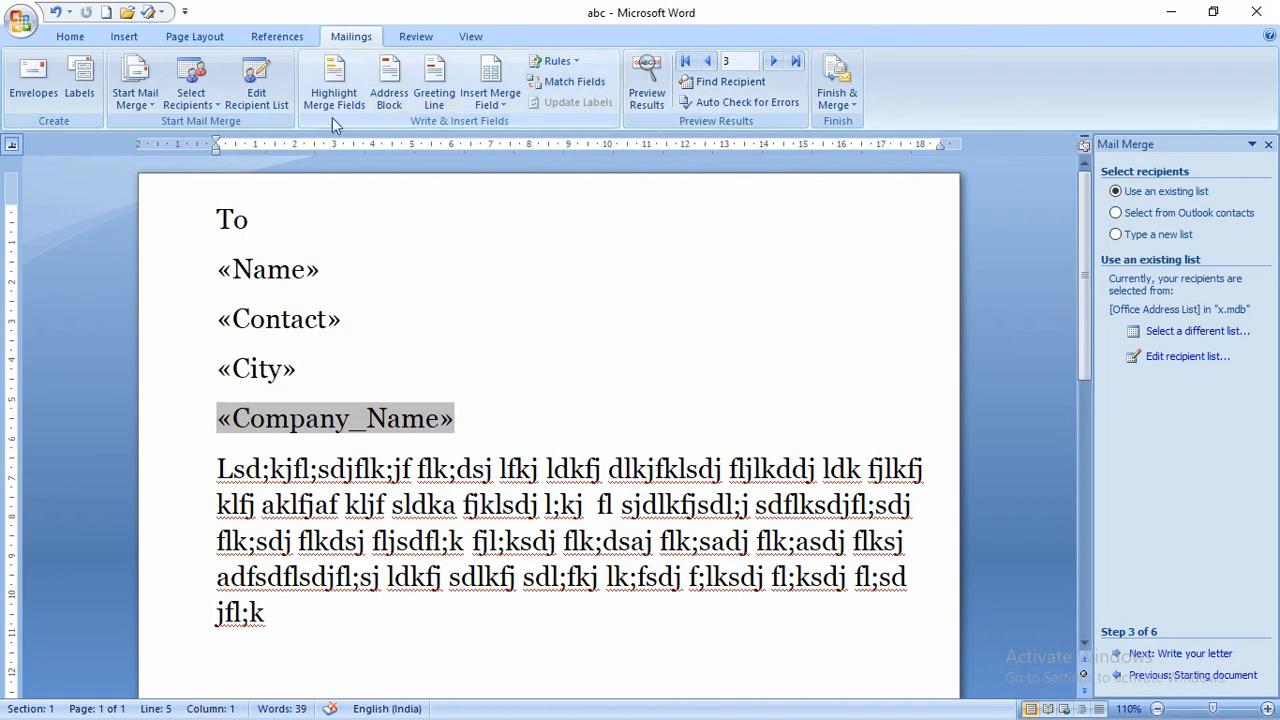
- Merge all records into individual letters in a new four-page Letters1 document
left_click(219, 106)
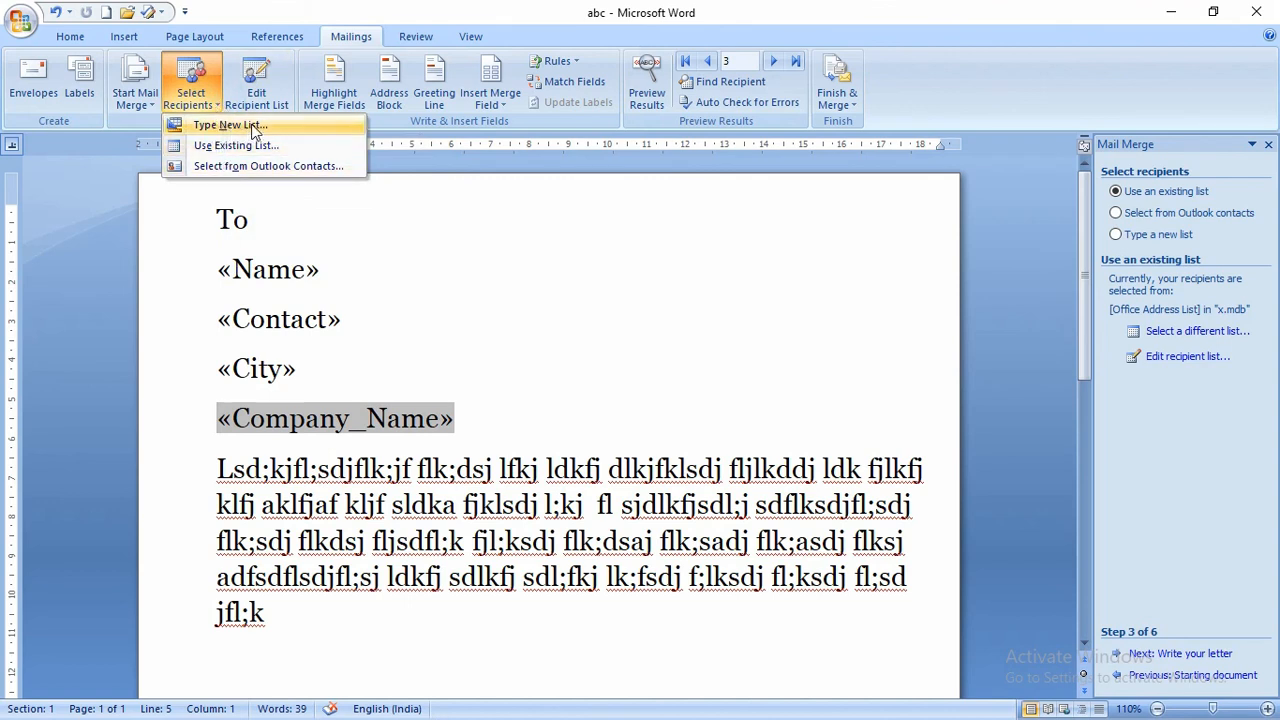
left_click(135, 98)
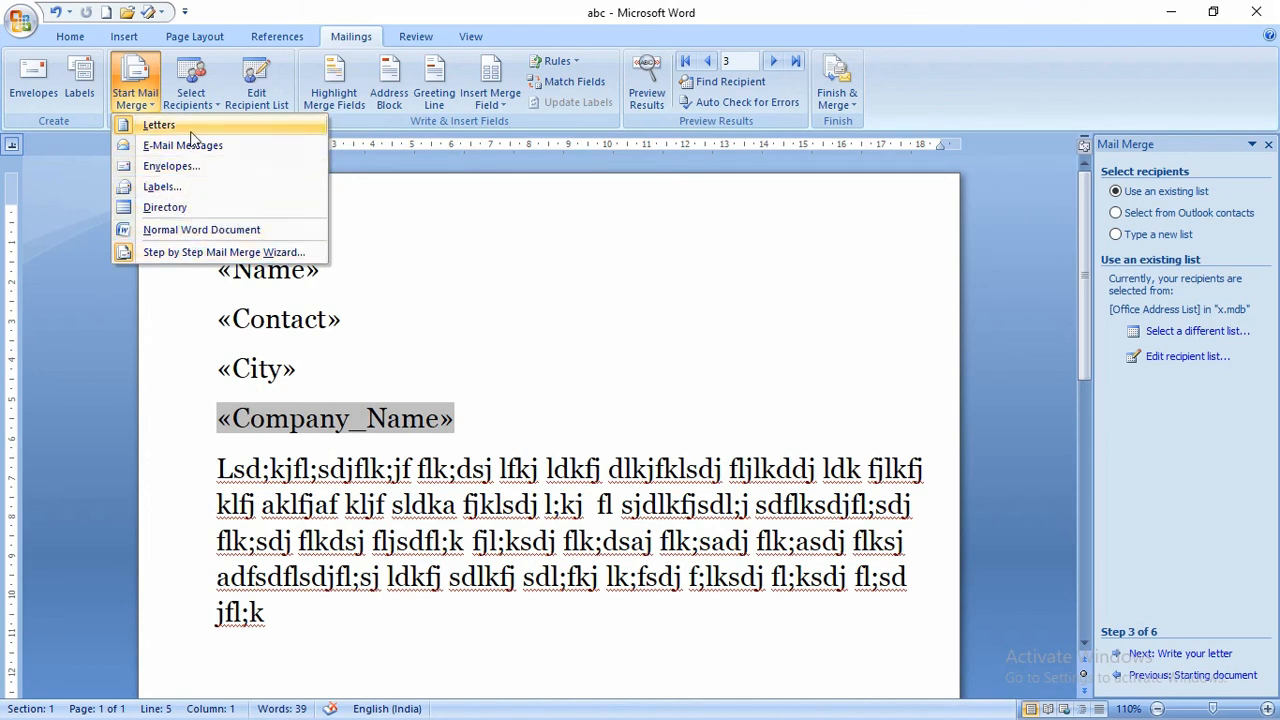
left_click(163, 110)
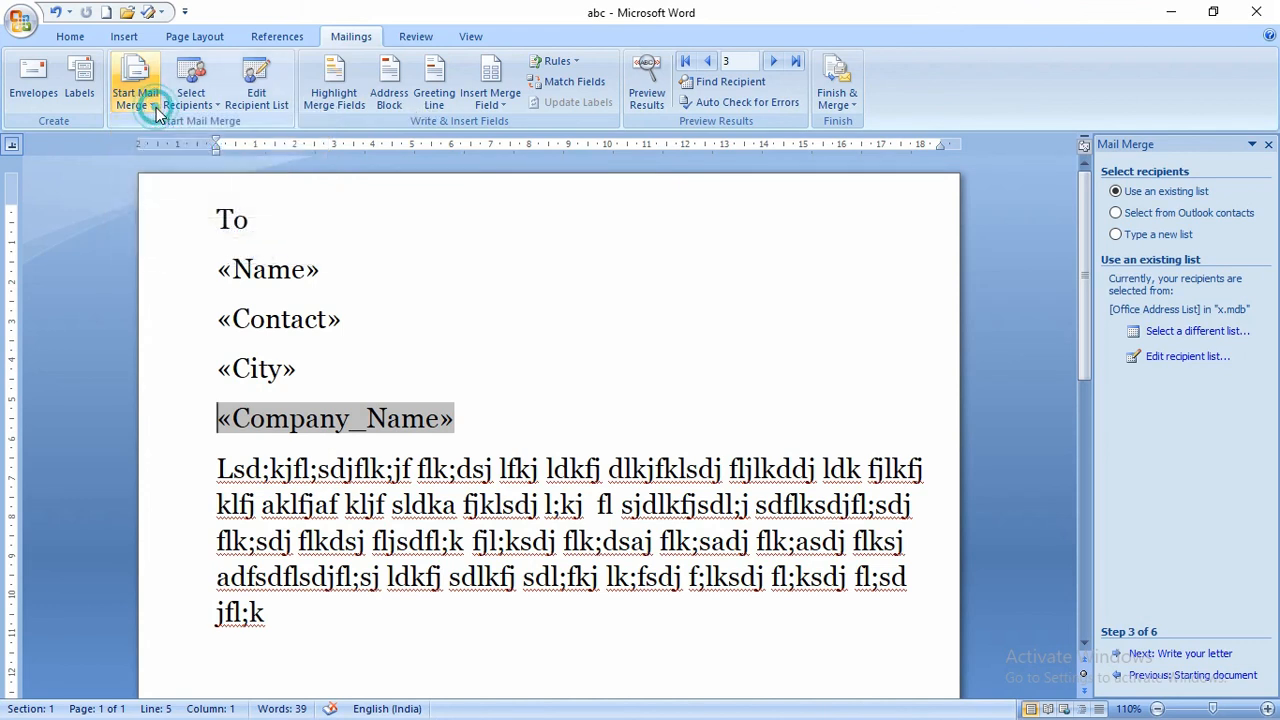
left_click(838, 104)
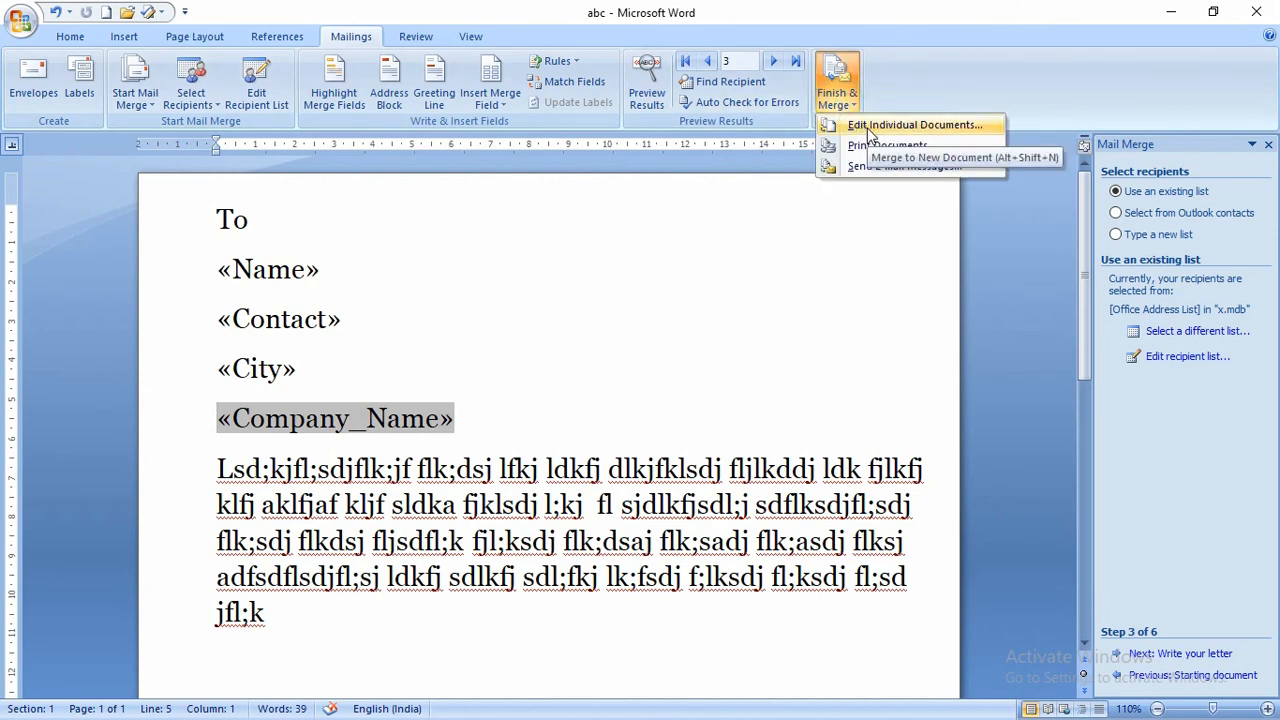
left_click(867, 126)
left_click_drag(620, 287, 650, 158)
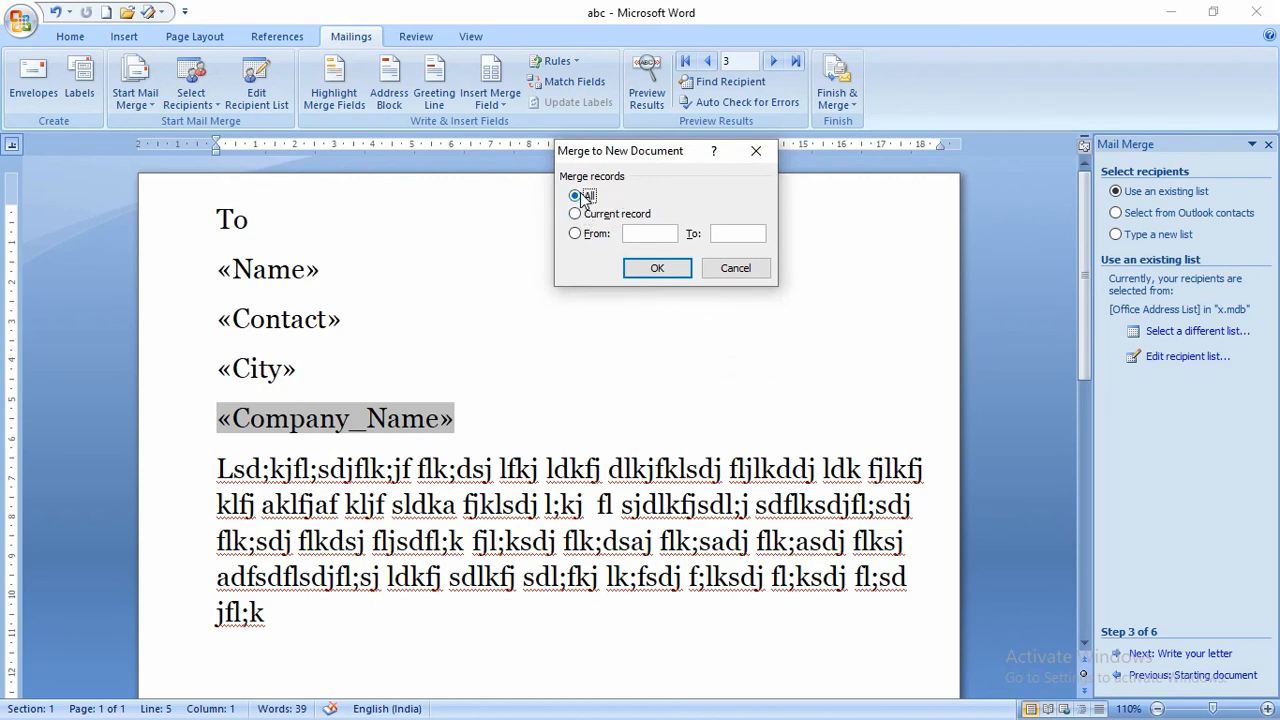
left_click(668, 263)
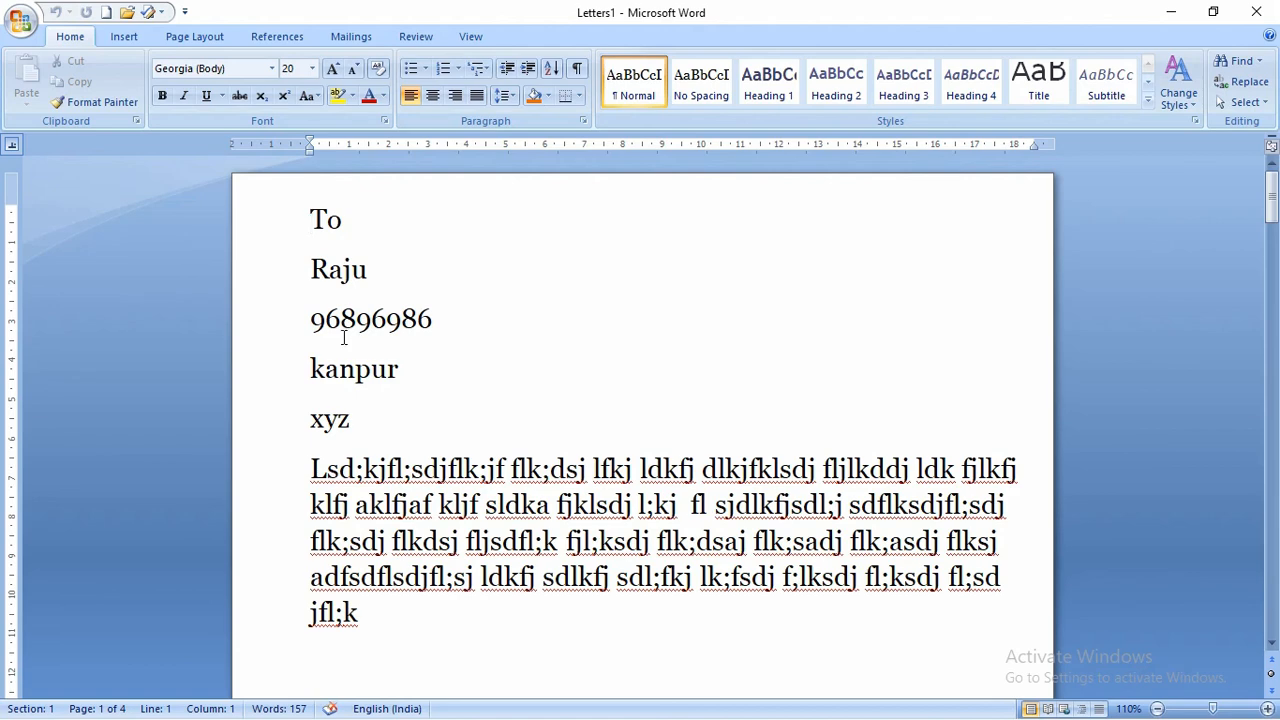
- Review the four merged letters, then return to the first letter with the Mailings tools showing
scroll(343, 337, "down", 20)
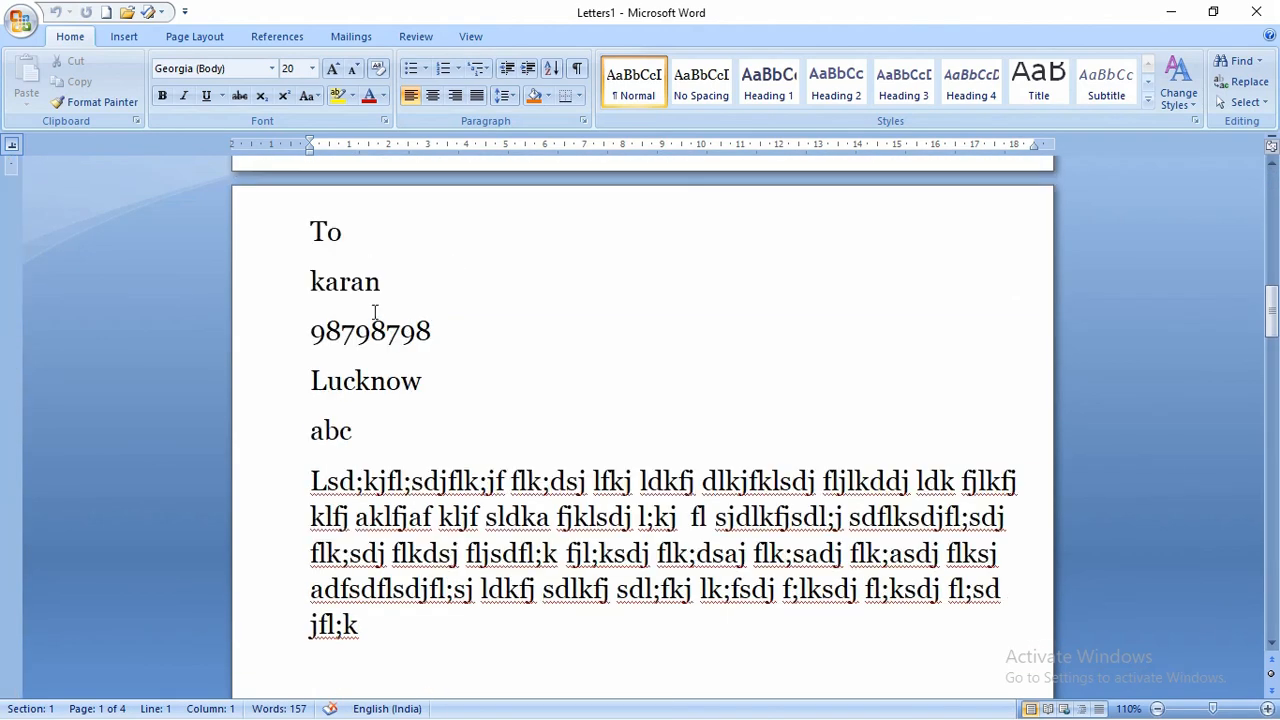
scroll(370, 315, "down", 20)
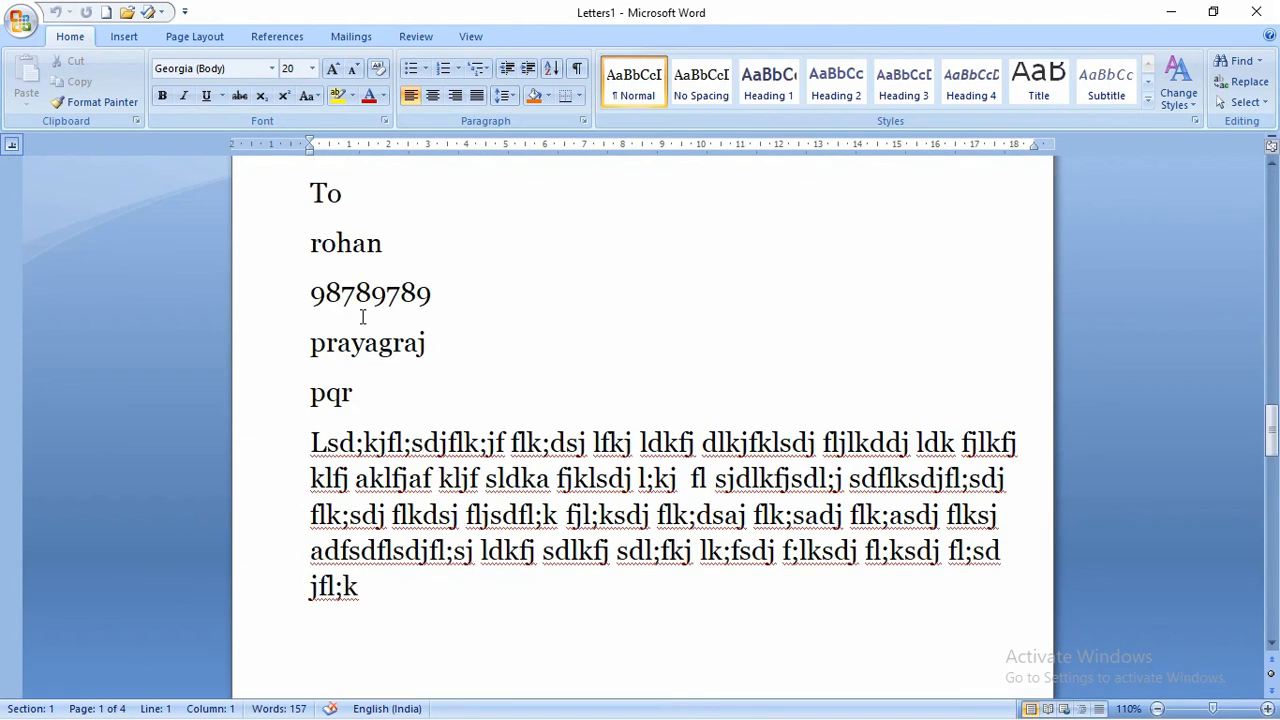
scroll(371, 250, "down", 20)
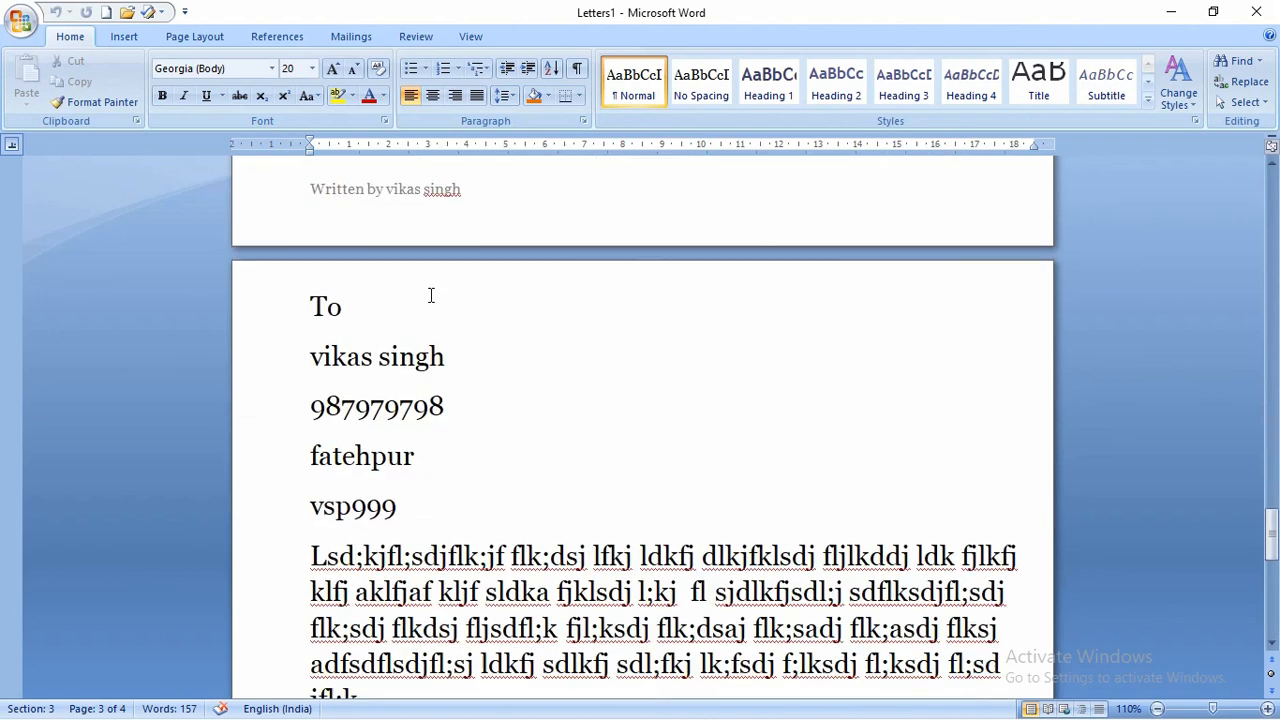
scroll(463, 351, "down", 10)
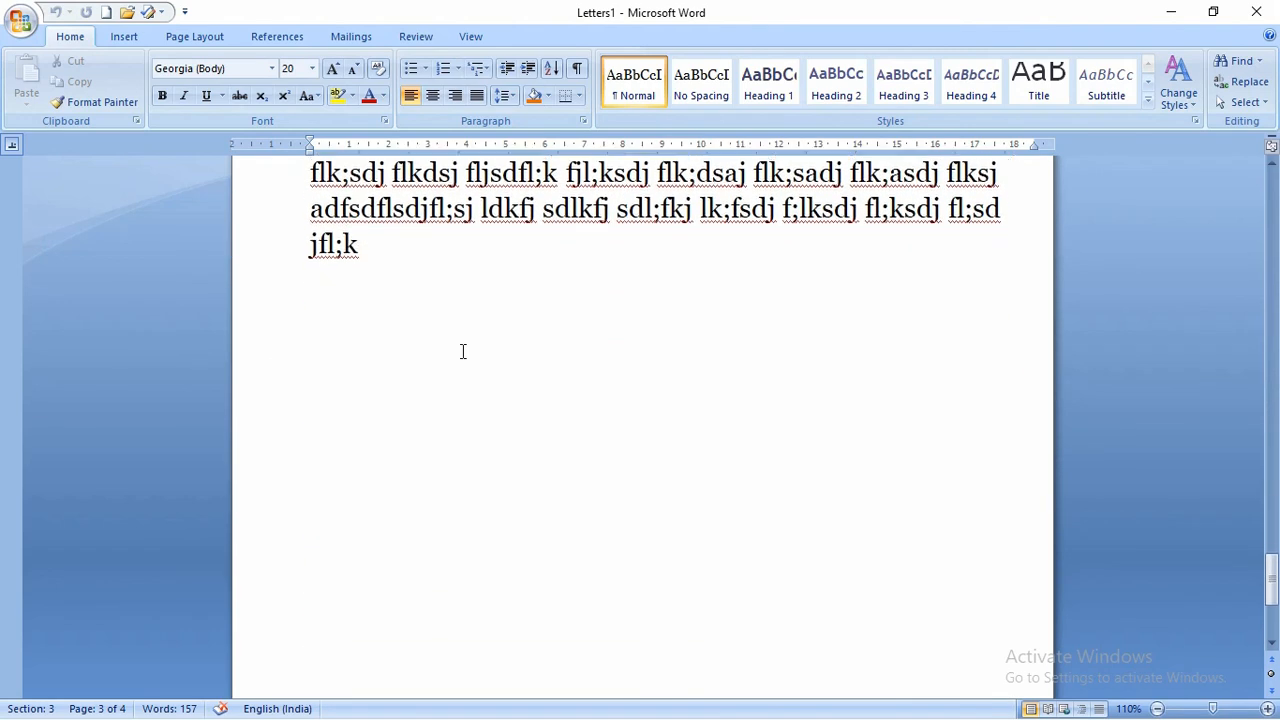
scroll(463, 351, "up", 5)
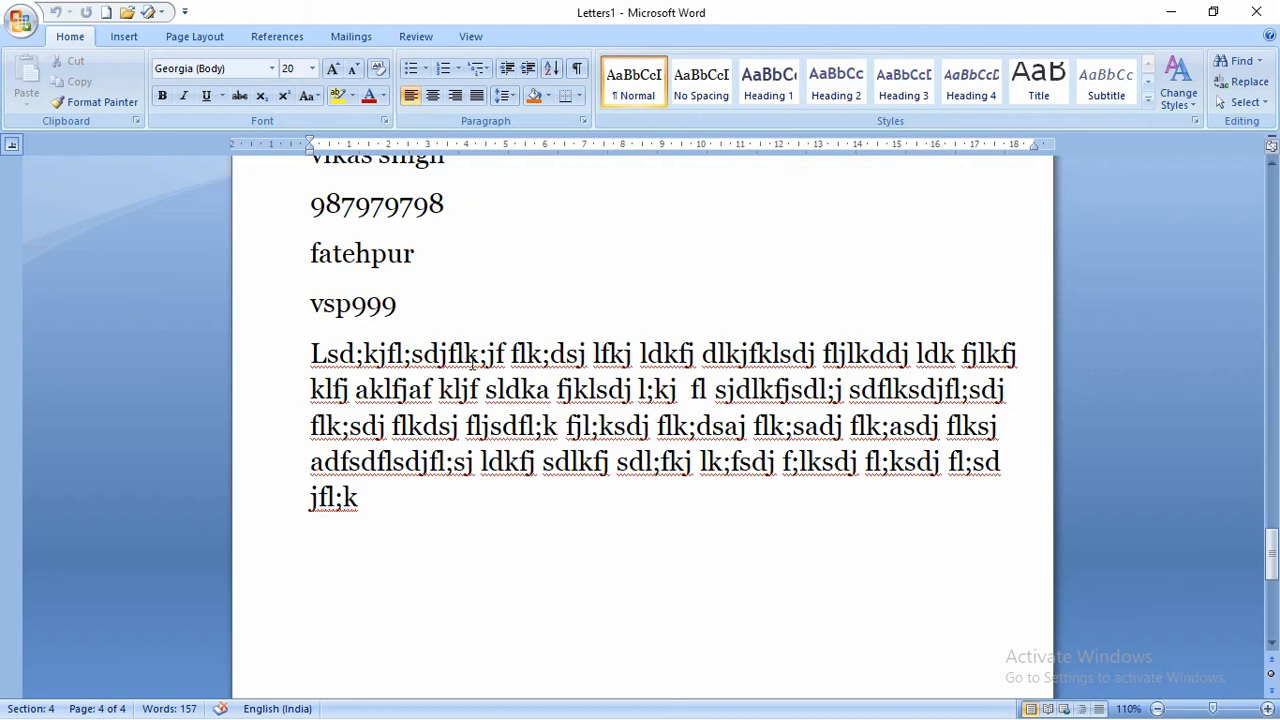
scroll(472, 365, "up", 20)
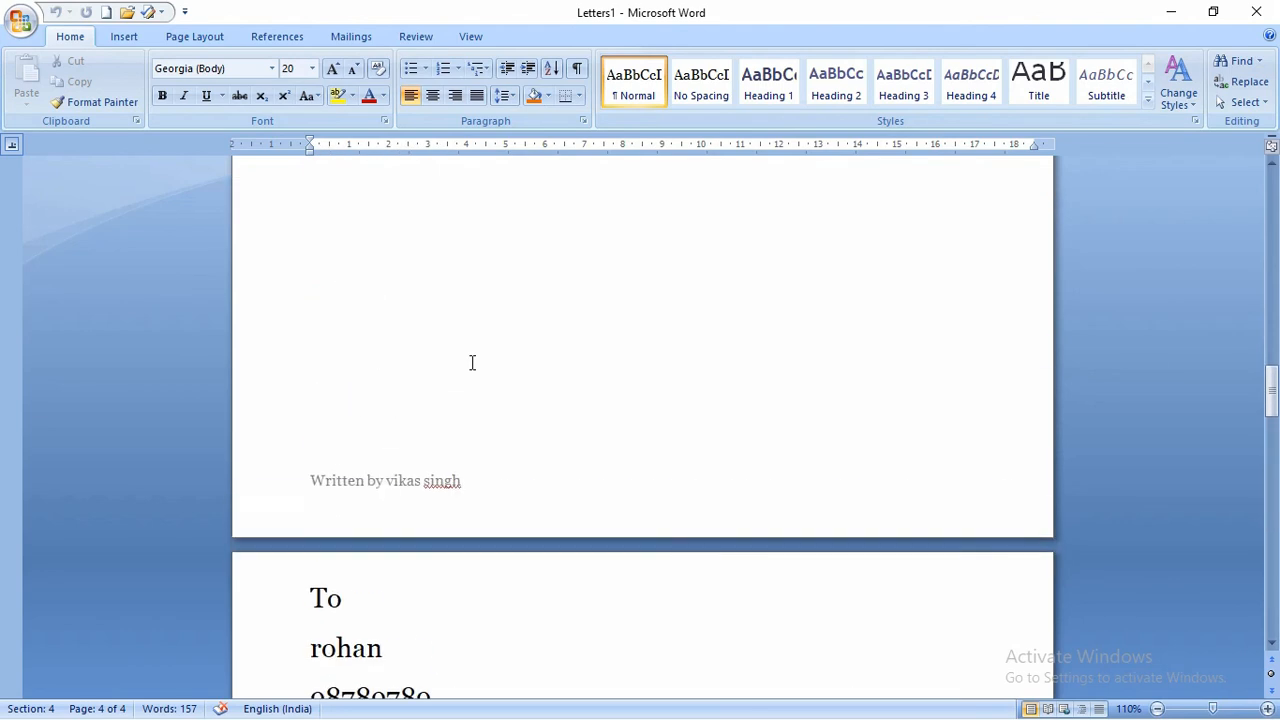
scroll(472, 363, "up", 15)
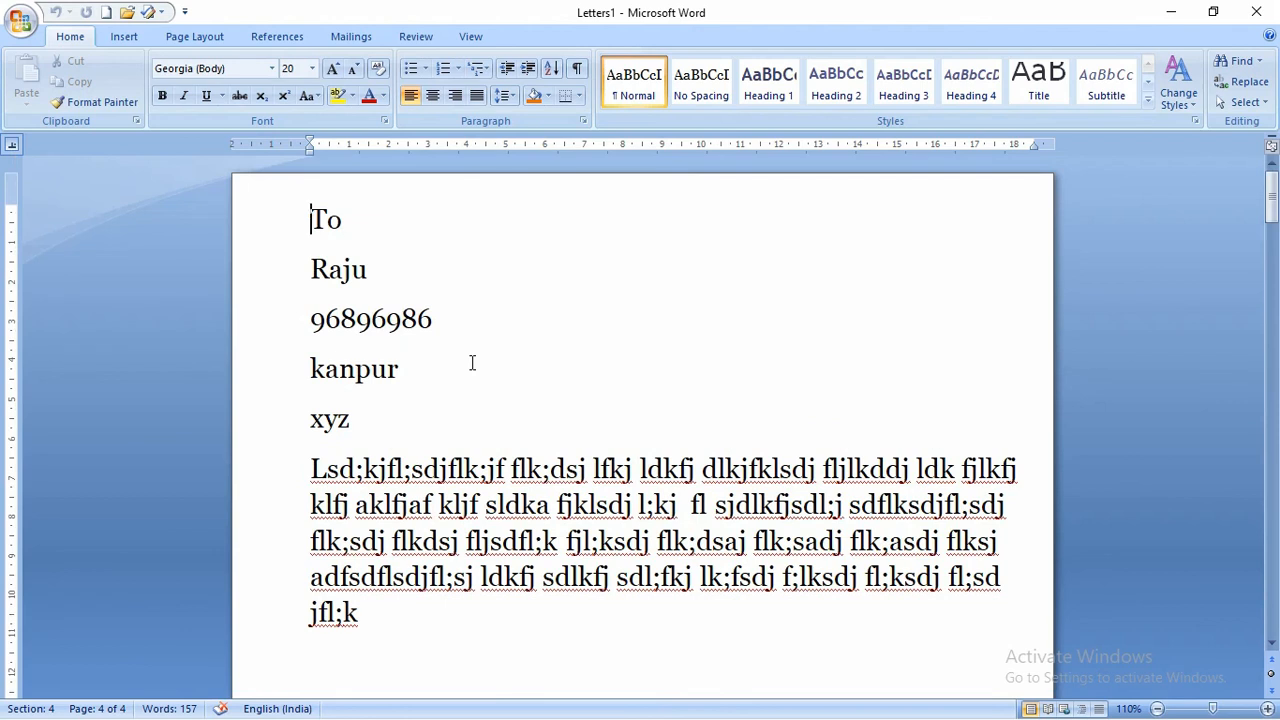
left_click(312, 222)
left_click(346, 37)
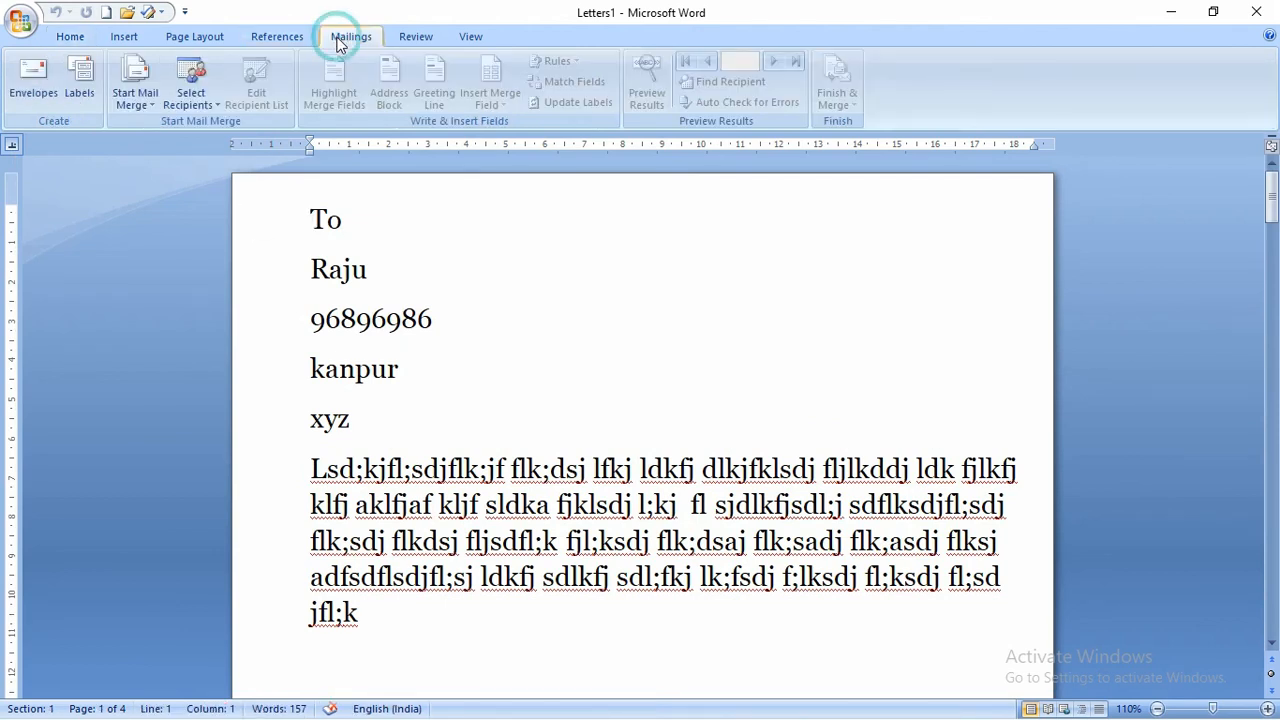